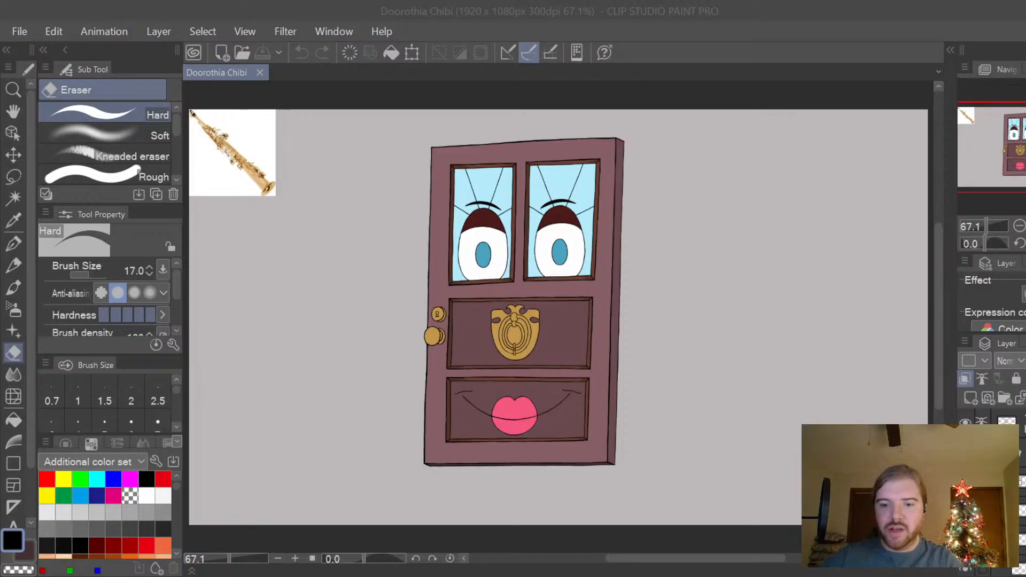
Inspect the lower half of the door drawing up close, from the lips and smile line to the brass knocker.
left_click(642, 371)
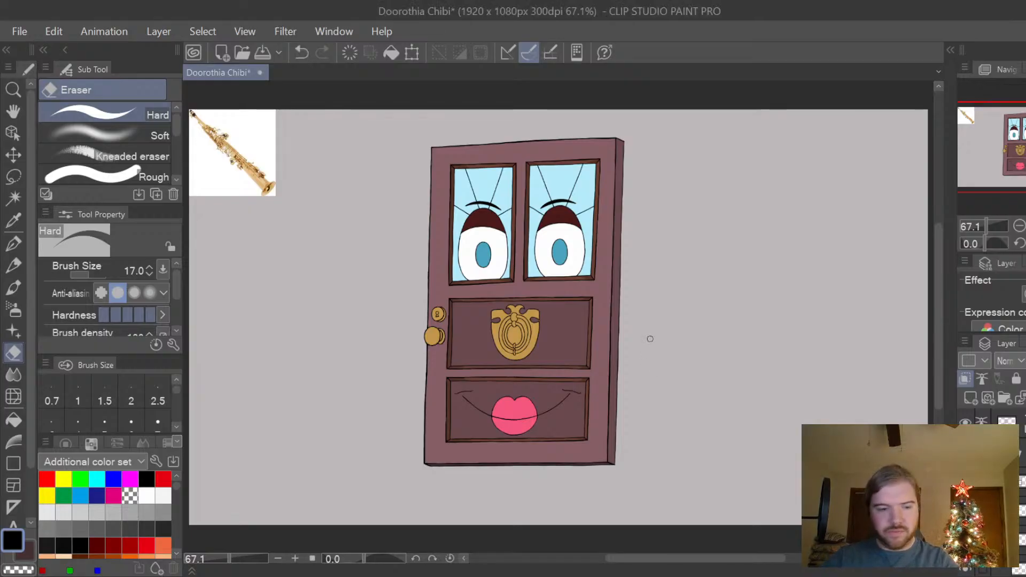
key("h")
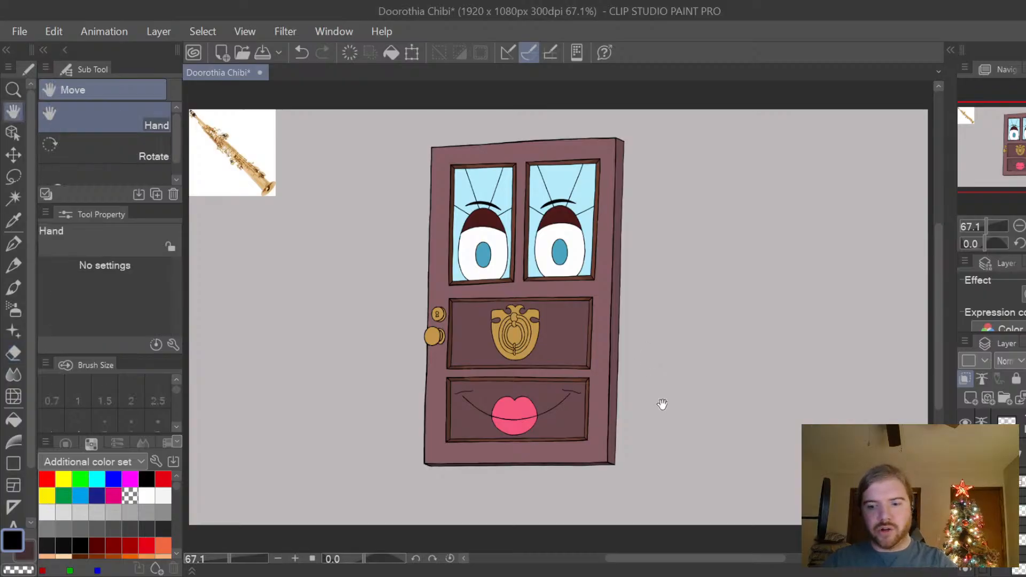
left_click_drag(592, 411, 625, 401)
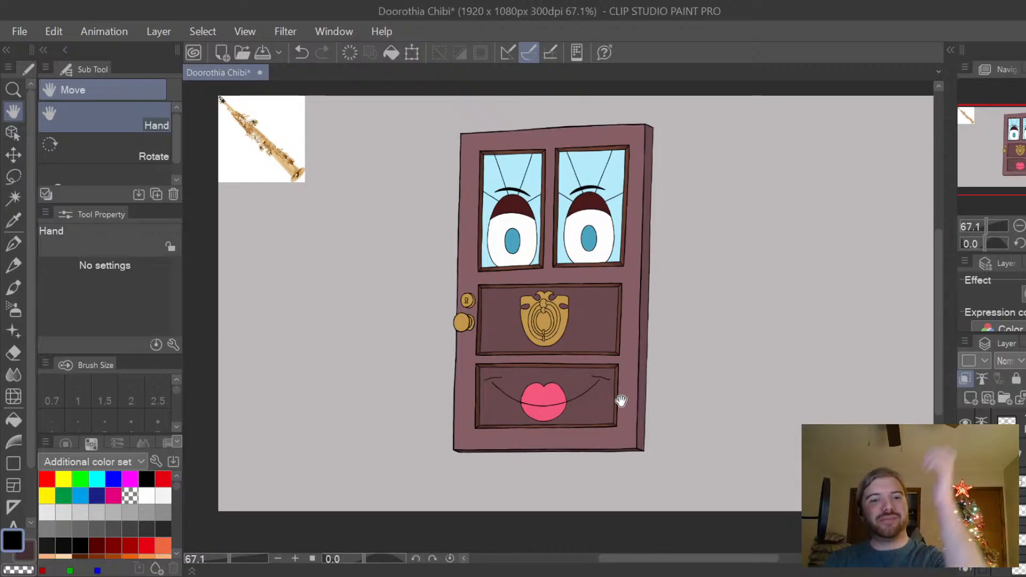
left_click_drag(621, 401, 616, 404)
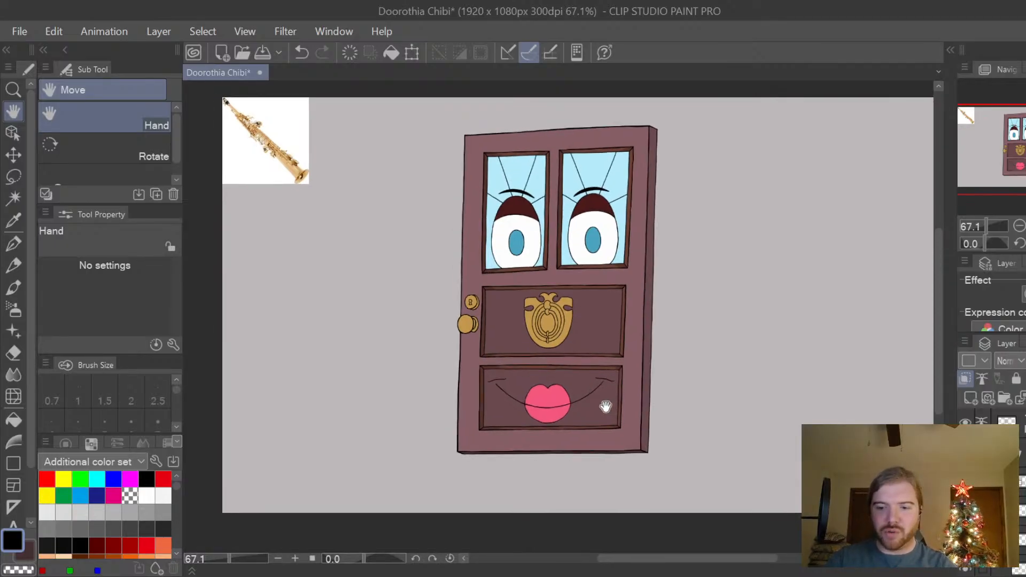
scroll(610, 406, "up", 3)
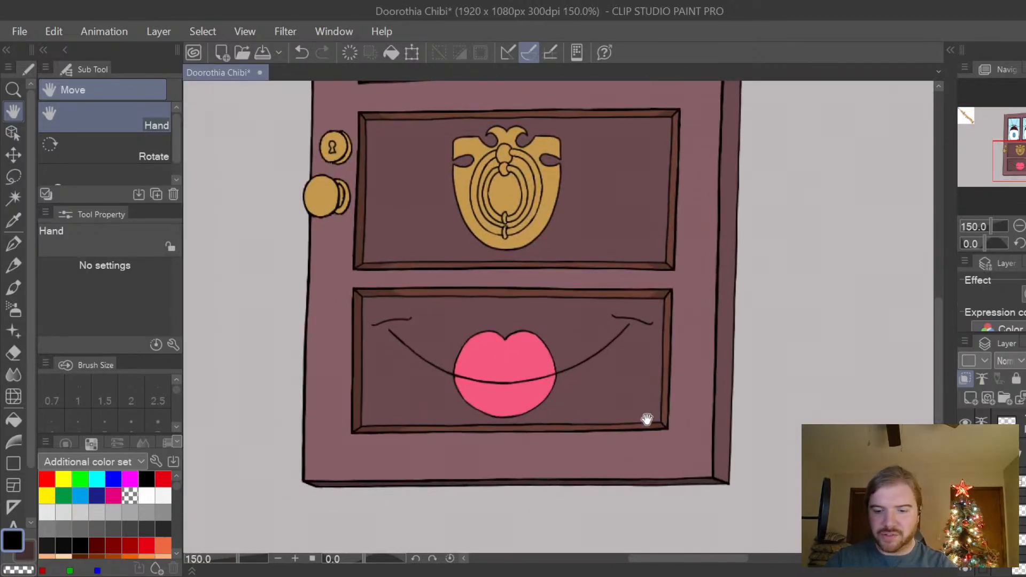
left_click_drag(646, 417, 665, 391)
scroll(668, 382, "up", 3)
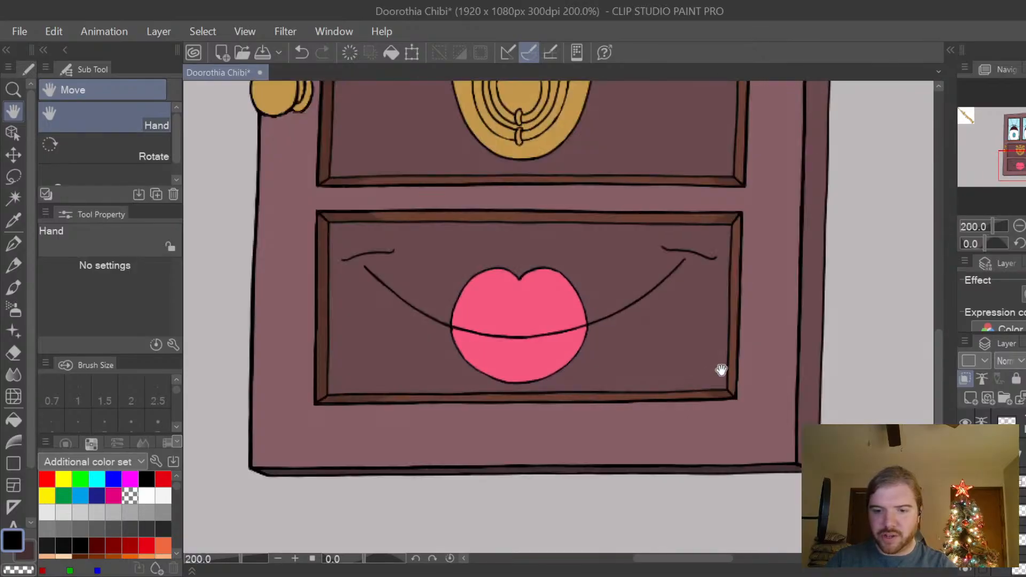
scroll(711, 354, "down", 2)
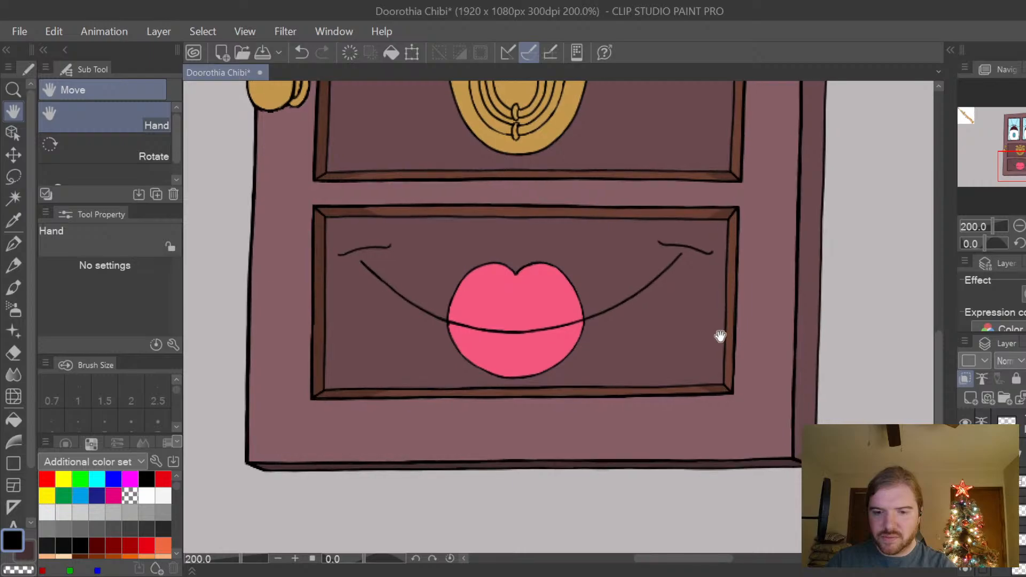
scroll(719, 337, "down", 1)
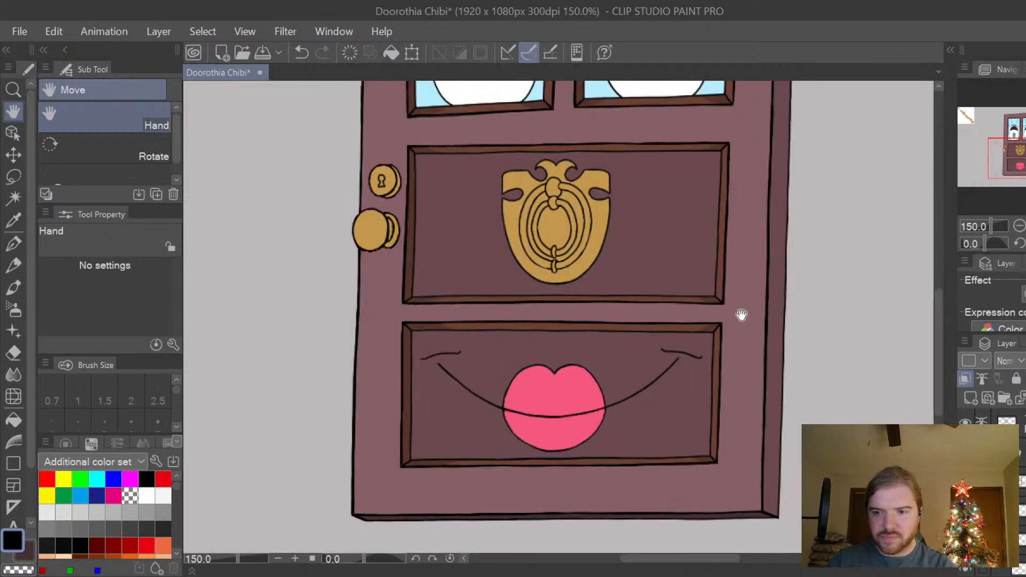
left_click_drag(740, 314, 703, 384)
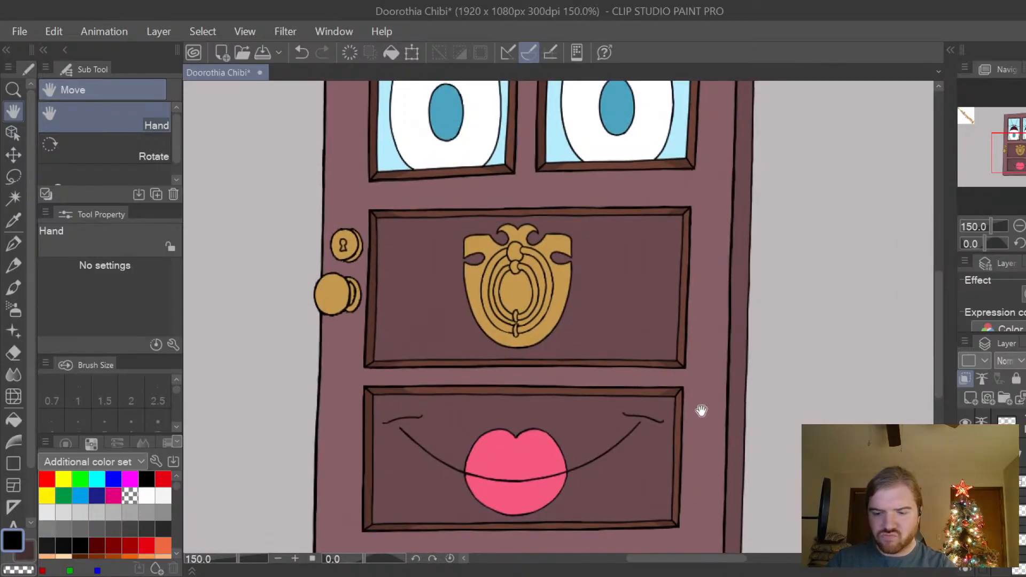
left_click_drag(694, 435, 703, 423)
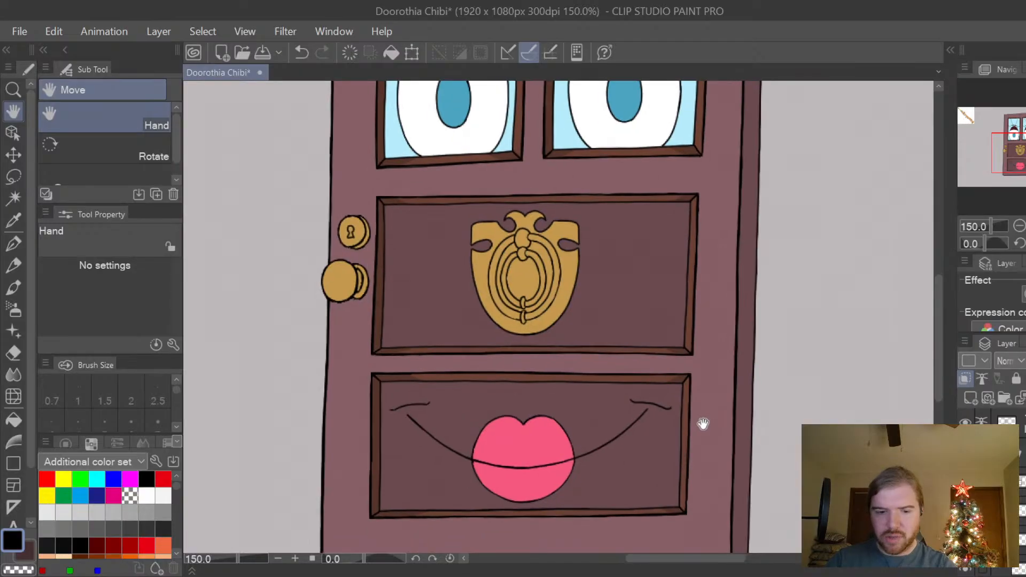
Examine the window eyes and frames, and compare them with the knocker and mouth panels below.
scroll(704, 384, "up", 5)
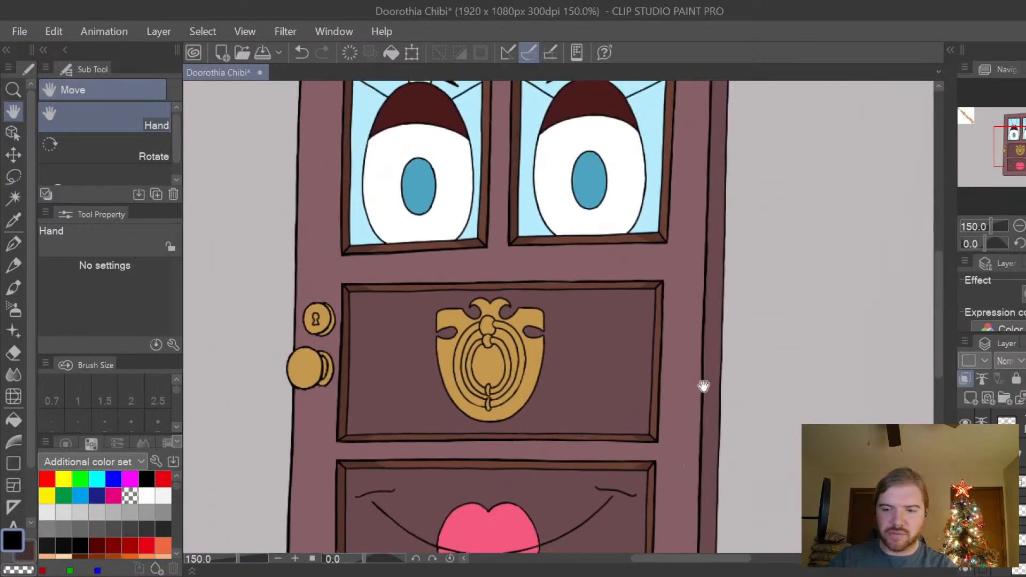
scroll(630, 178, "up", 3)
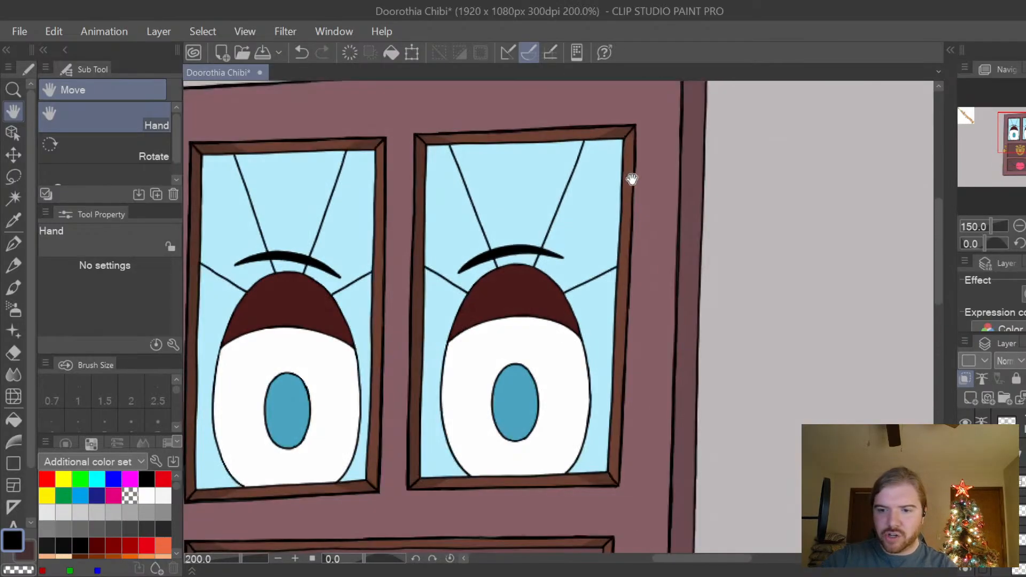
scroll(582, 321, "down", 2)
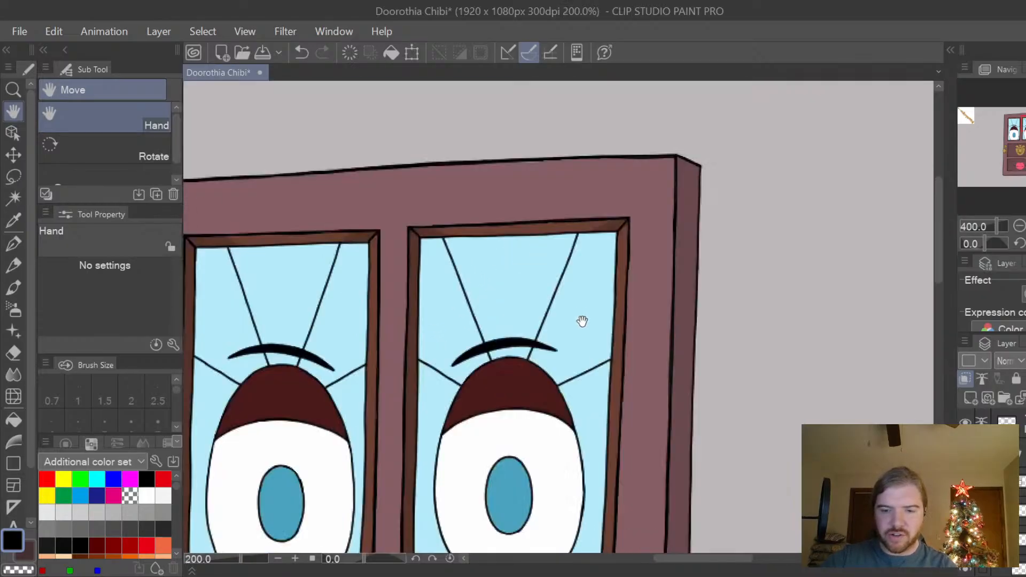
scroll(545, 362, "down", 3)
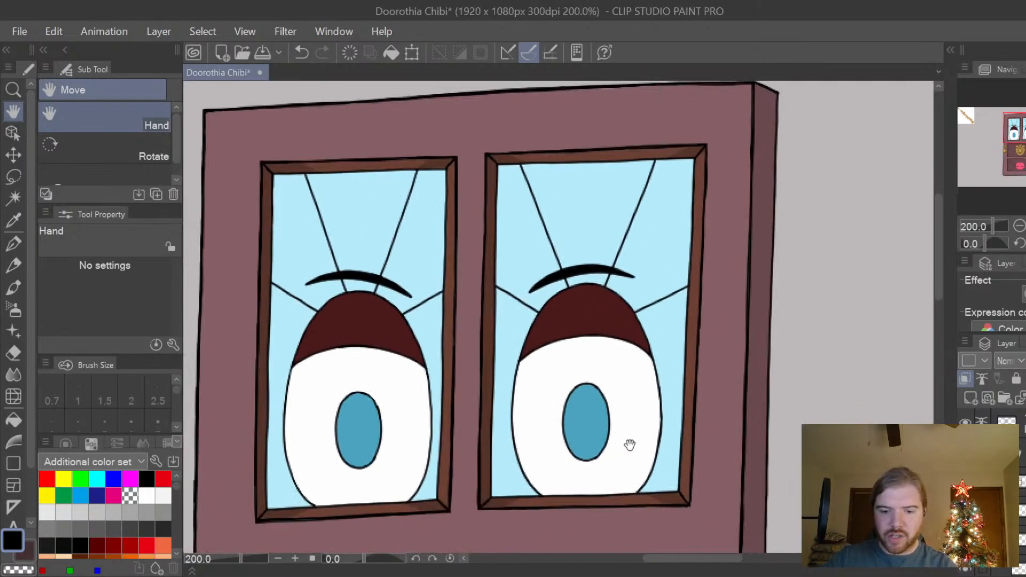
scroll(629, 442, "down", 1)
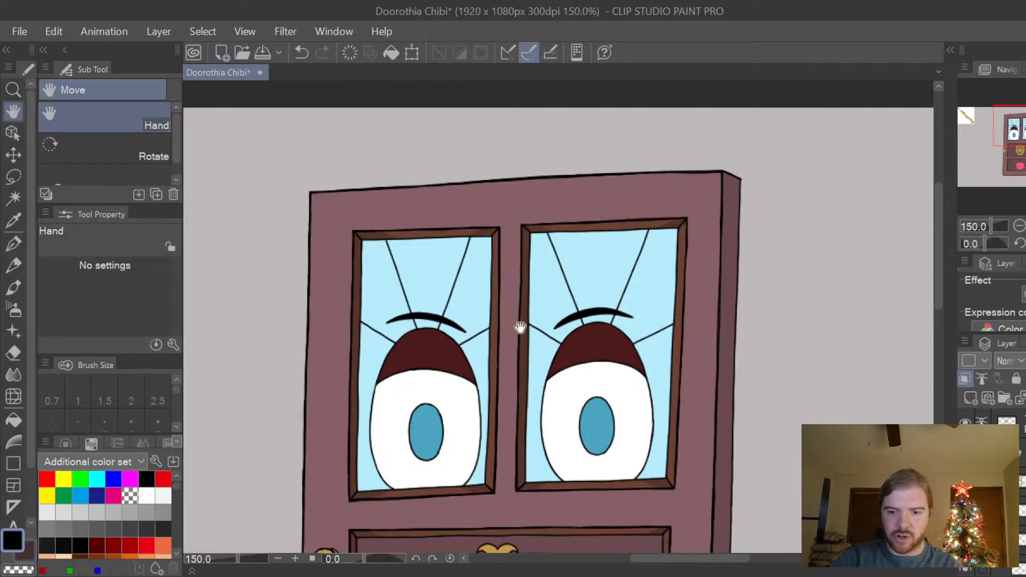
scroll(669, 323, "down", 6)
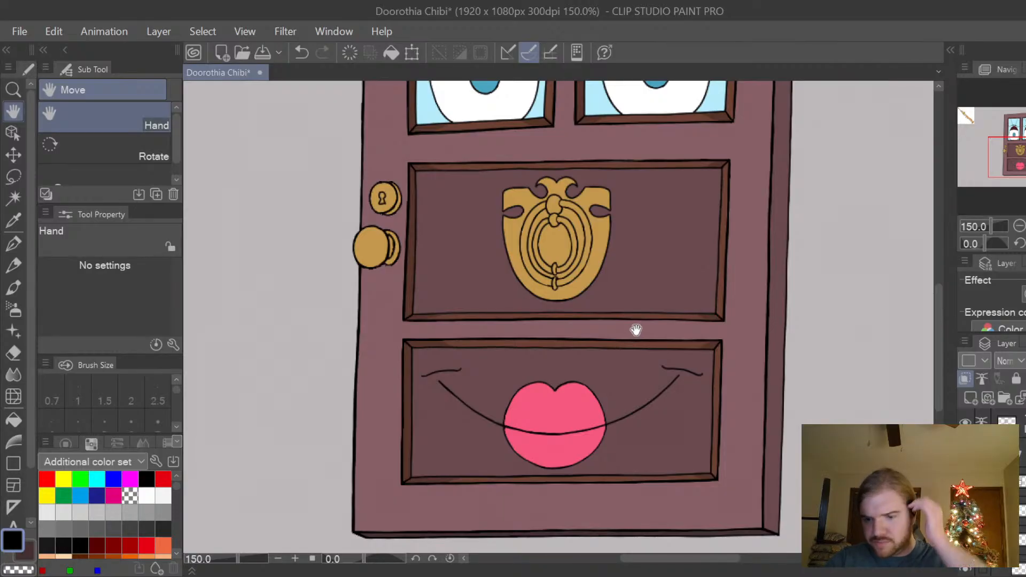
left_click_drag(617, 359, 649, 354)
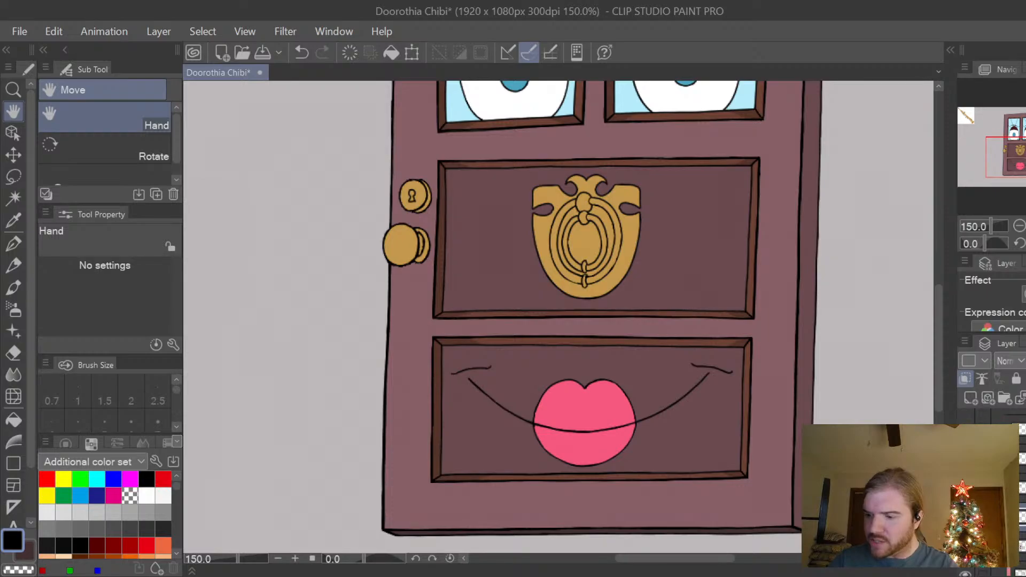
Toggle individual layers off and on to find the one holding the dark fill of the door's panels and side edge.
left_click(966, 513)
left_click(965, 514)
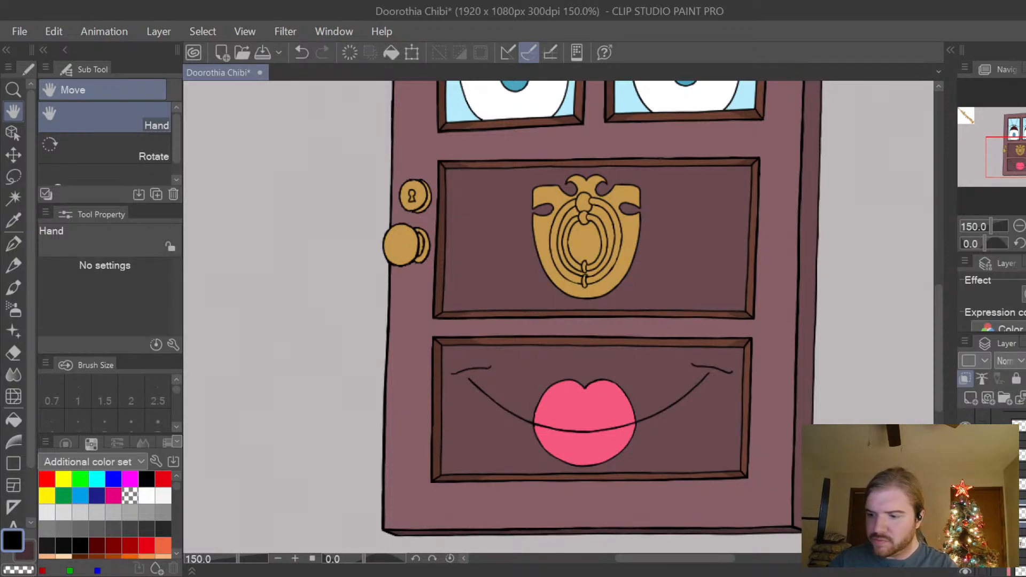
left_click(1017, 572)
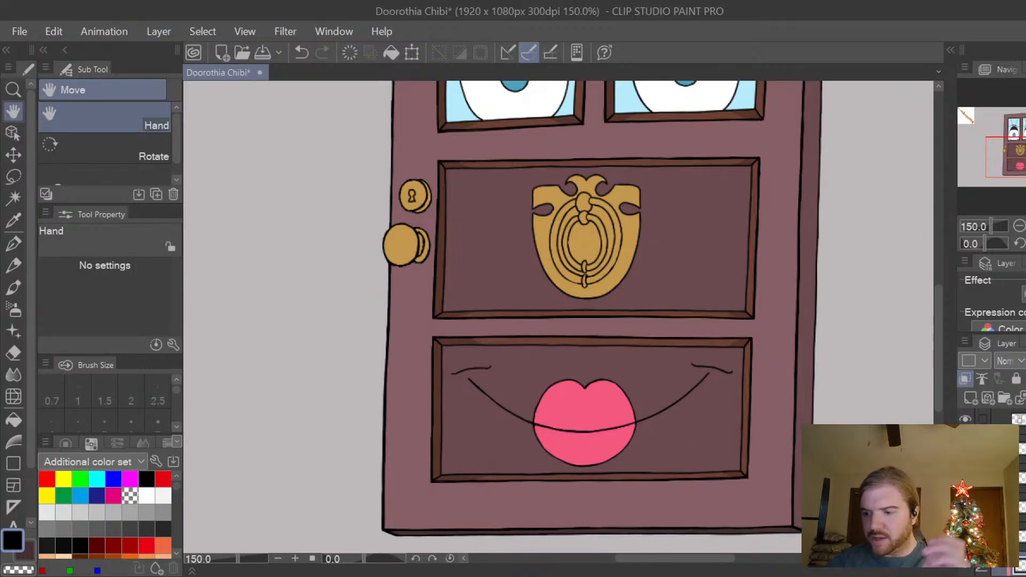
scroll(1016, 497, "down", 3)
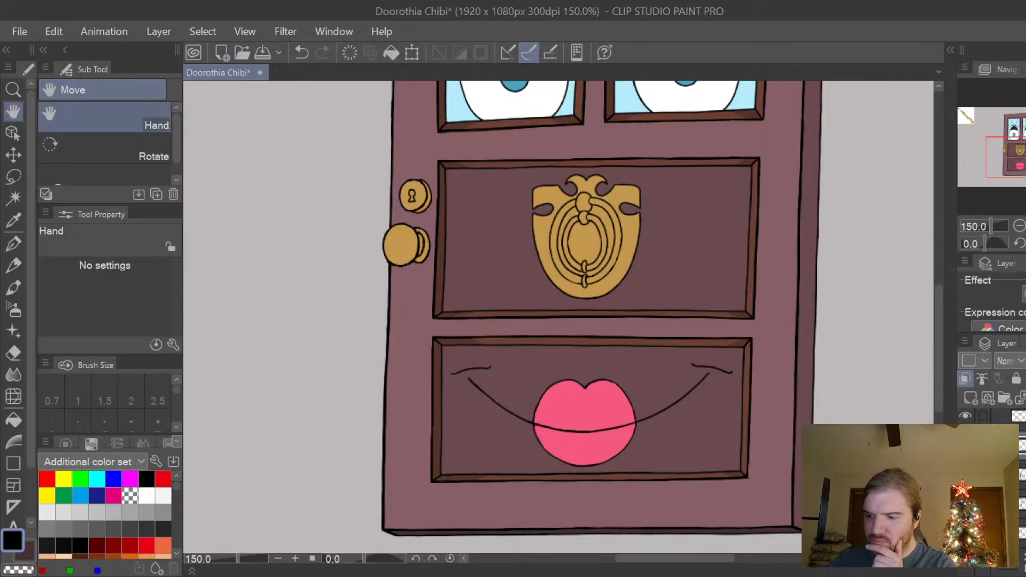
left_click(965, 445)
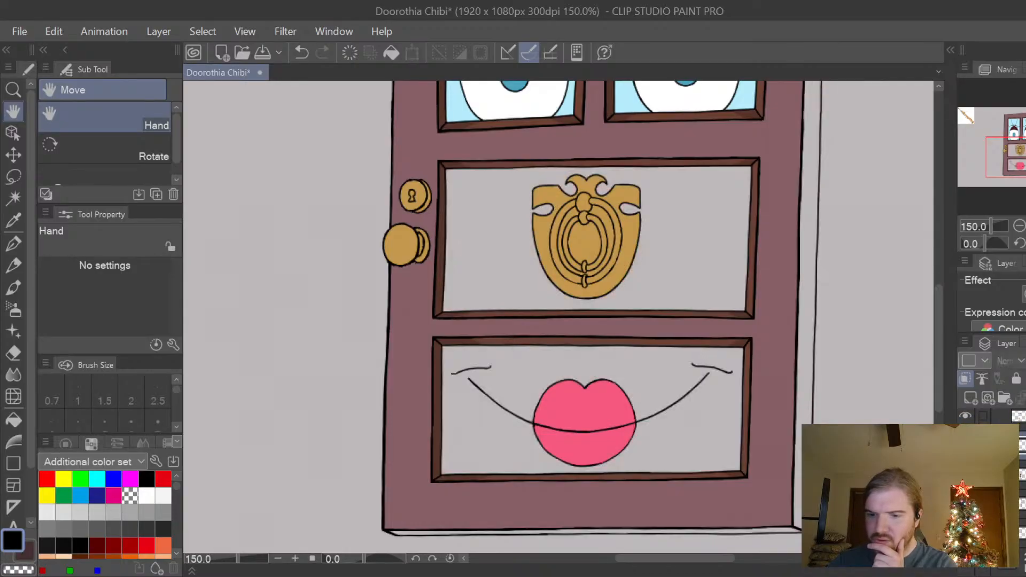
left_click(966, 445)
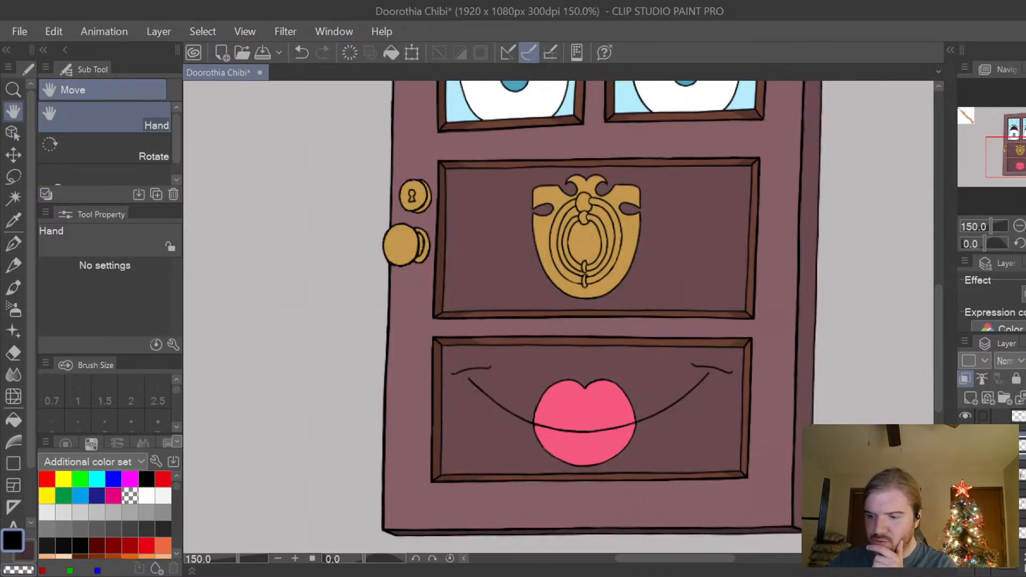
left_click(966, 475)
left_click(966, 474)
left_click(966, 475)
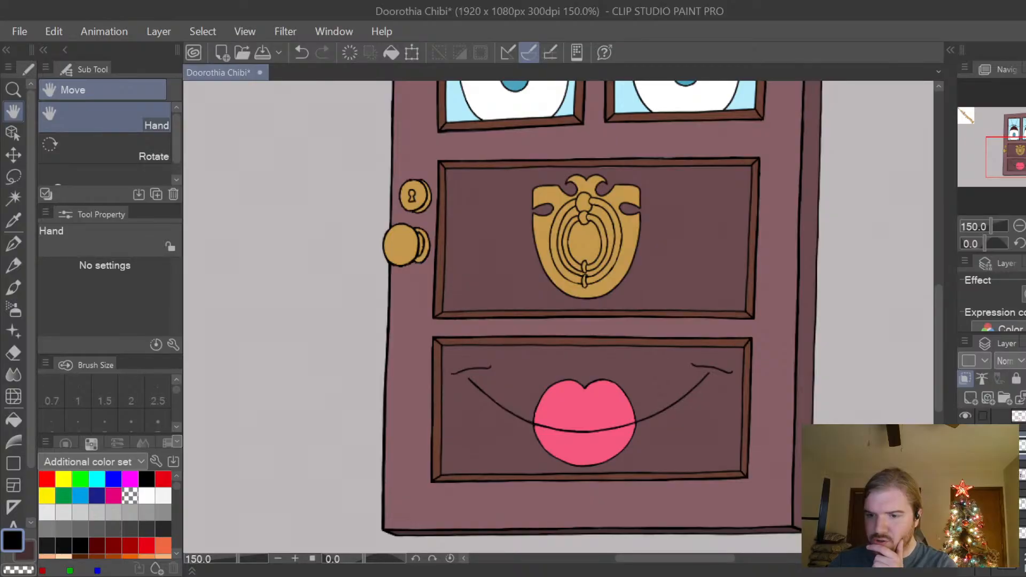
Pick the dark plum-brown fill of the knocker panel as the drawing colour.
mouse_move(931, 335)
left_mouse_down()
mouse_move(947, 258)
mouse_move(945, 334)
left_mouse_up()
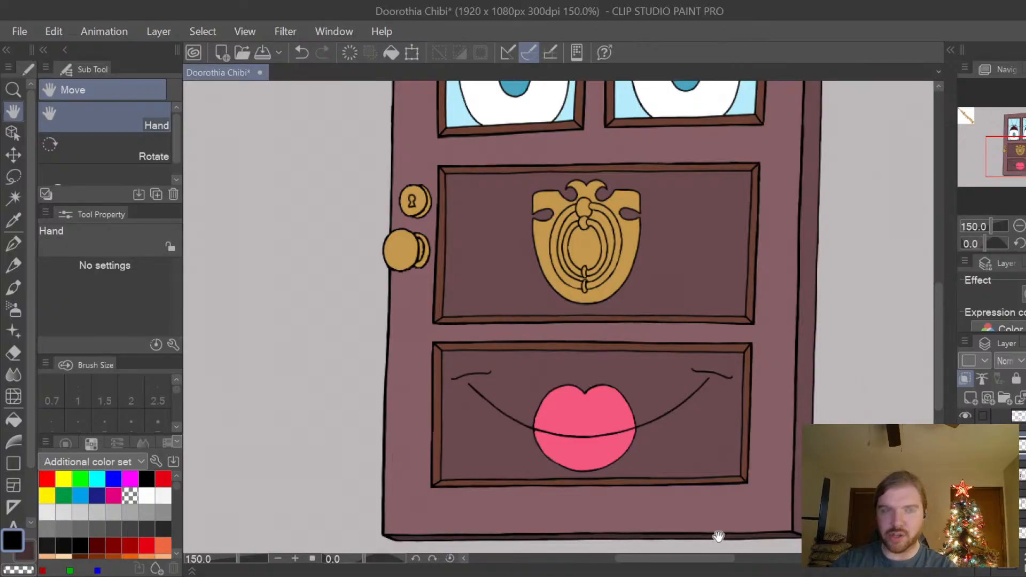
scroll(941, 328, "up", 3)
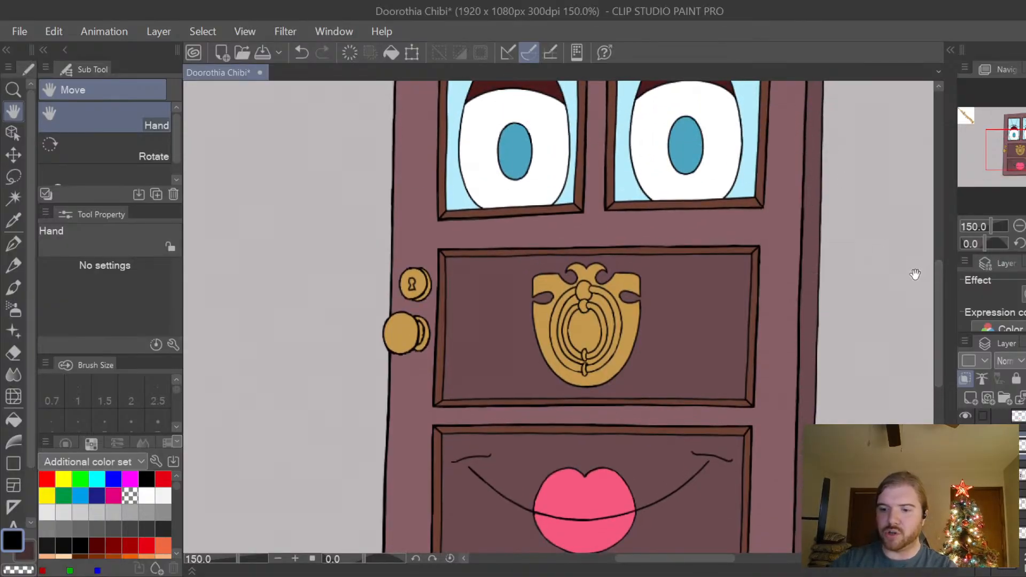
scroll(854, 247, "up", 3)
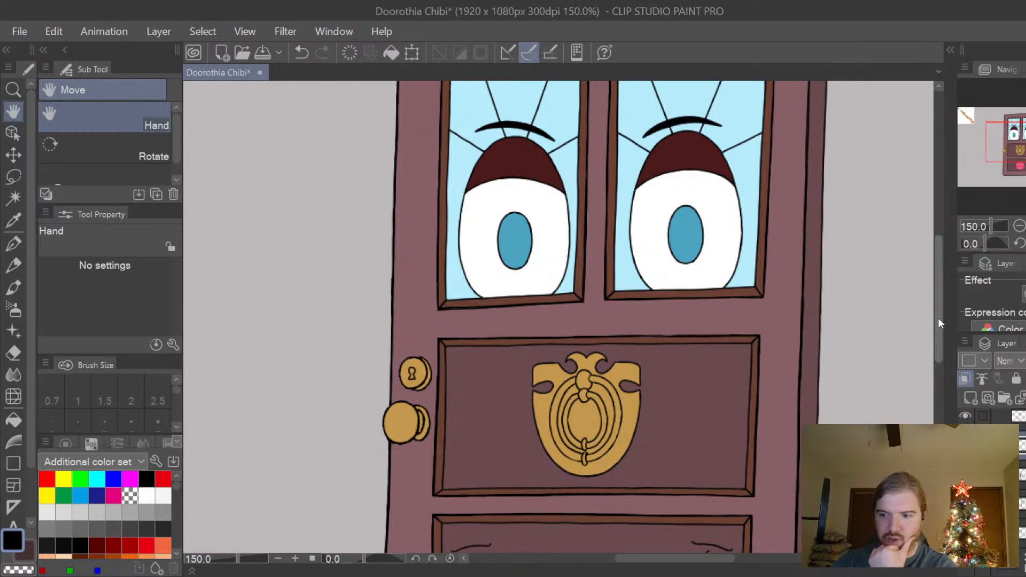
mouse_move(938, 317)
left_mouse_down()
mouse_move(941, 288)
mouse_move(939, 338)
left_mouse_up()
scroll(939, 328, "up", 2)
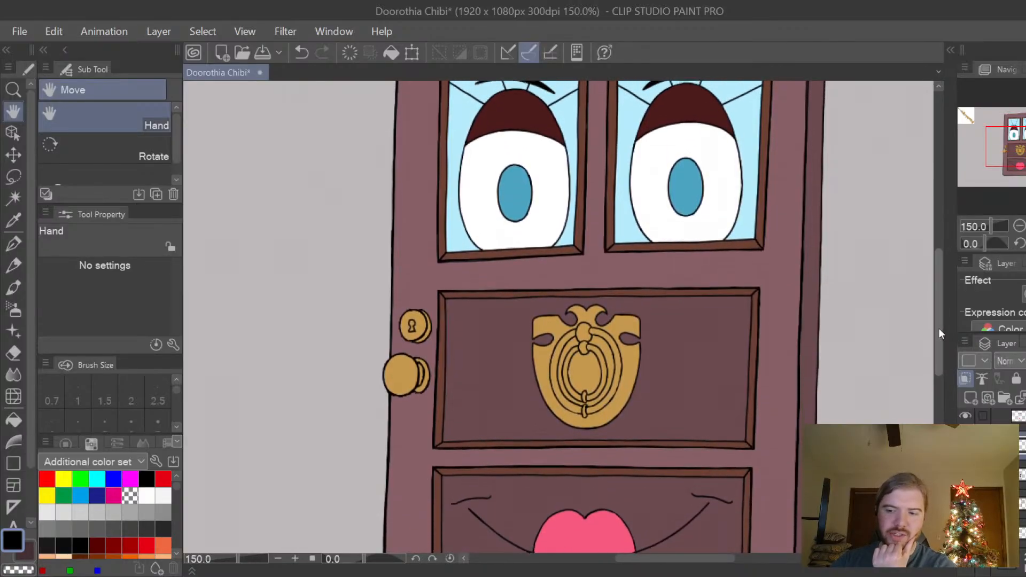
left_click(686, 393, "alt")
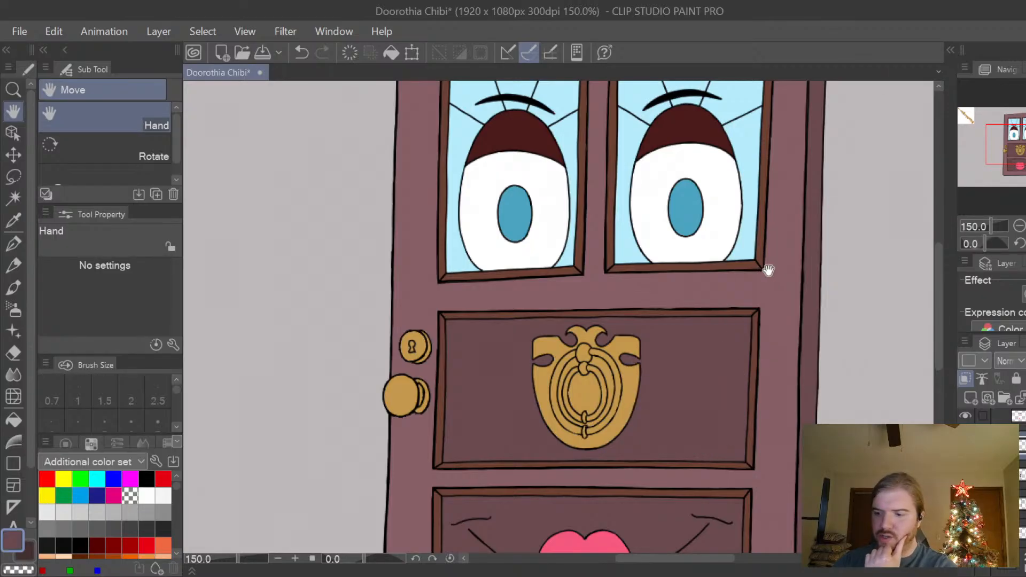
Toggle individual layers off and on to find the one holding the brown trim around the windows and panels.
left_click(1024, 445)
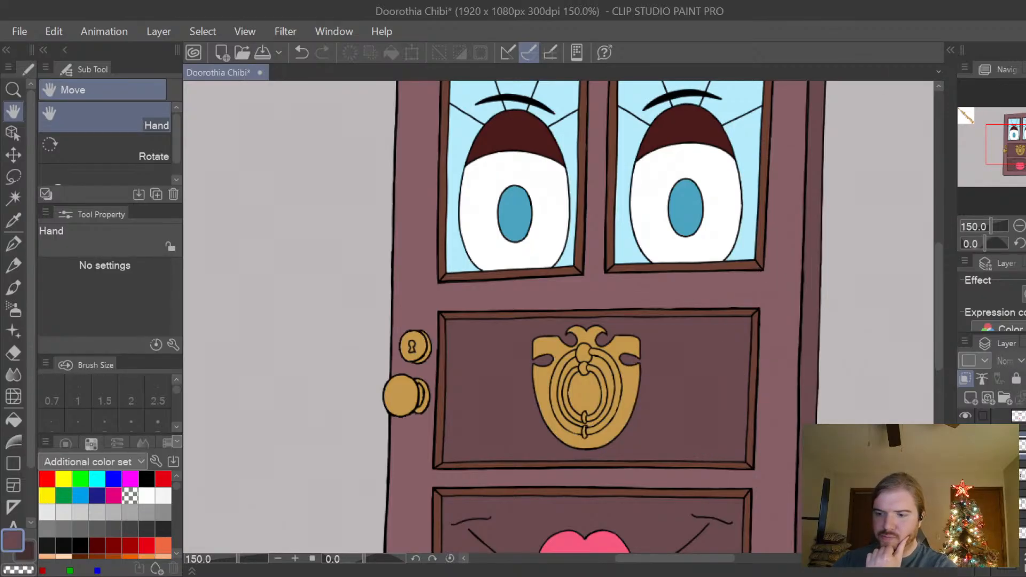
left_click(1025, 445)
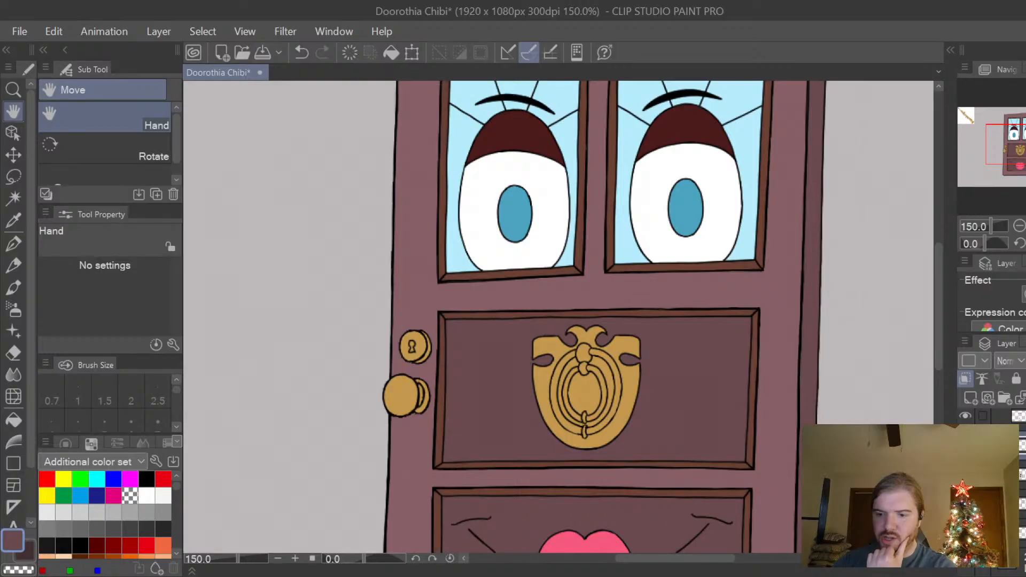
left_click(965, 445)
left_click(965, 446)
left_click(965, 475)
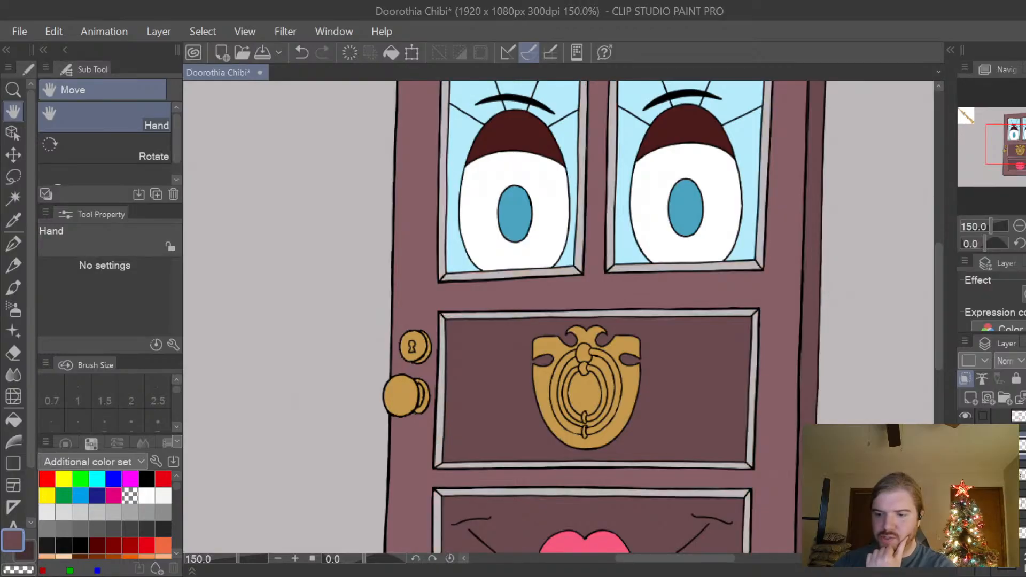
left_click(966, 475)
left_click(965, 475)
left_click(965, 474)
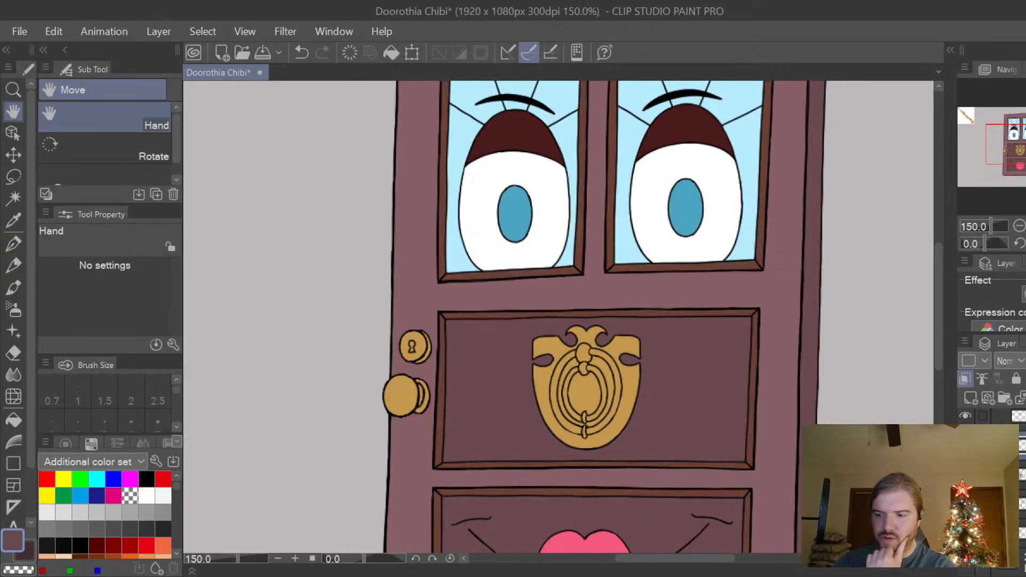
left_click(965, 445)
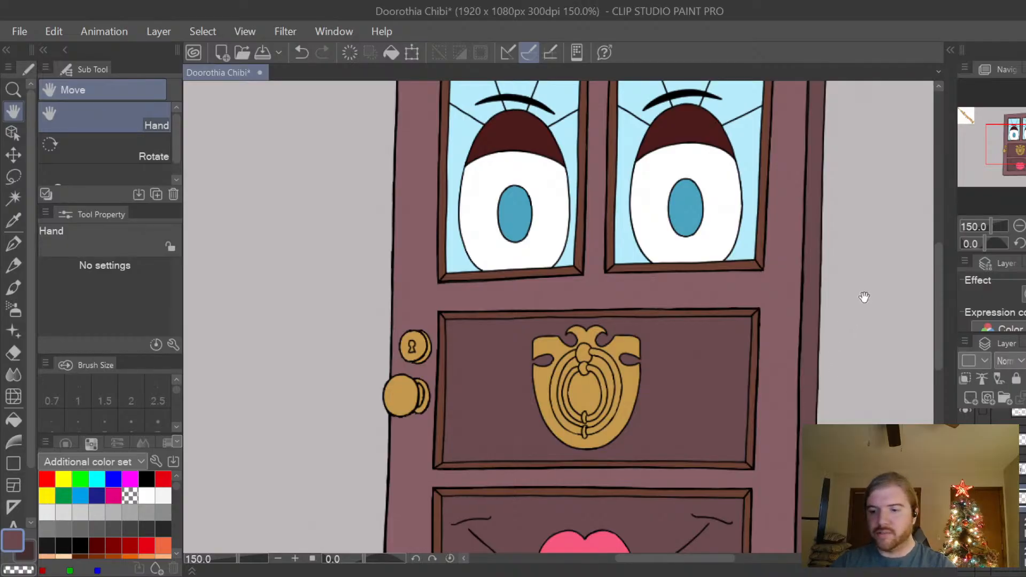
left_click_drag(938, 277, 939, 294)
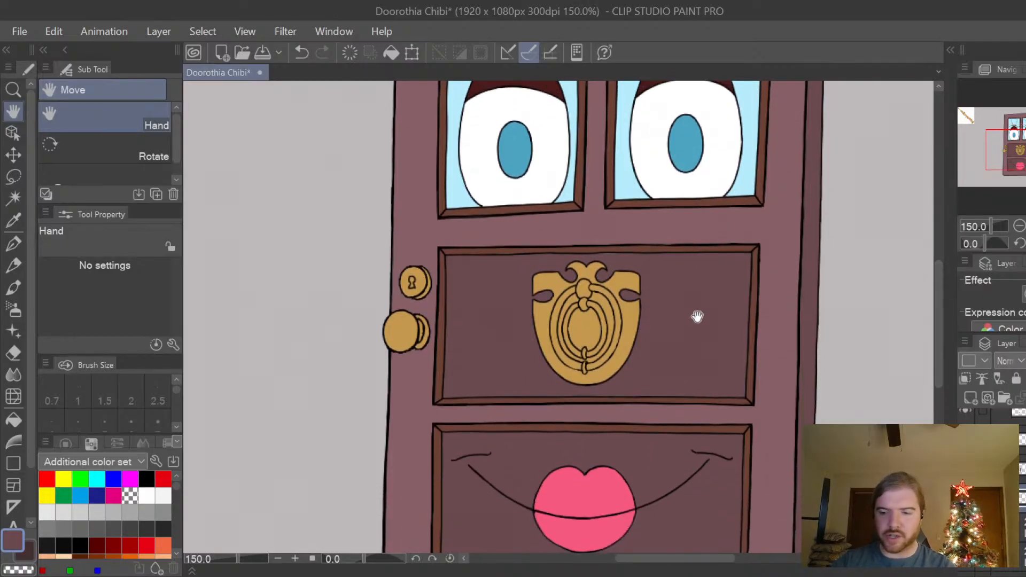
scroll(780, 302, "up", 1)
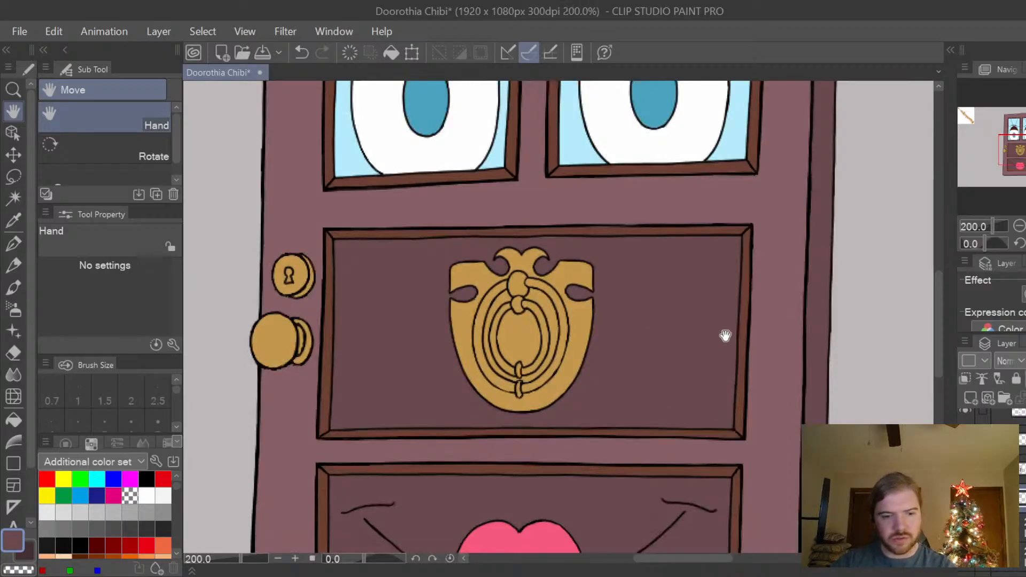
Set the Turnip pen to brush size 15 and stabilization 20, and recolour the knocker panel's brown trim in the dark plum-brown.
key("p")
key("bracketright")
key("bracketright")
key("bracketright")
key("bracketright")
key("bracketright")
key("bracketright")
key("bracketright")
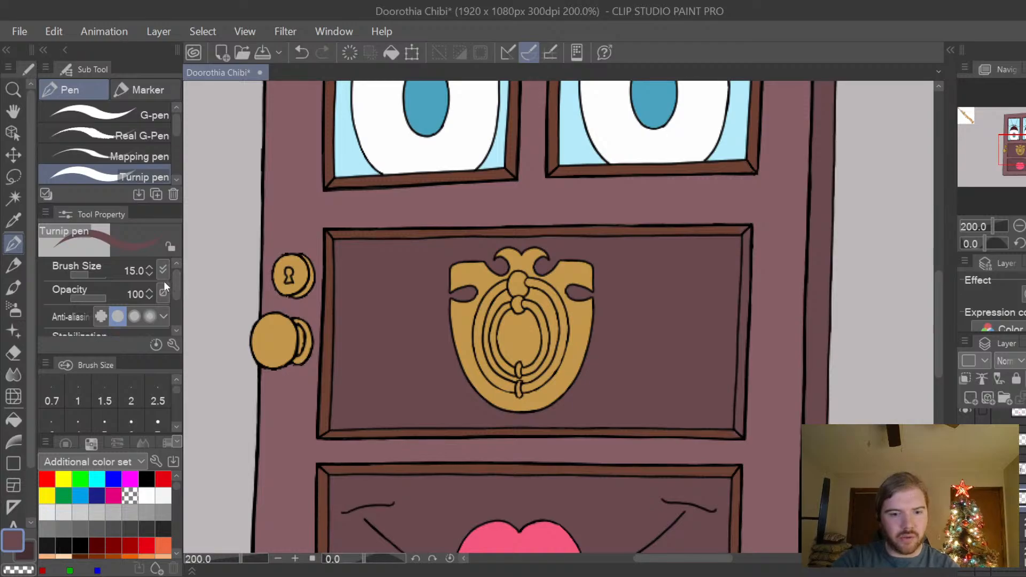
left_click_drag(175, 287, 175, 297)
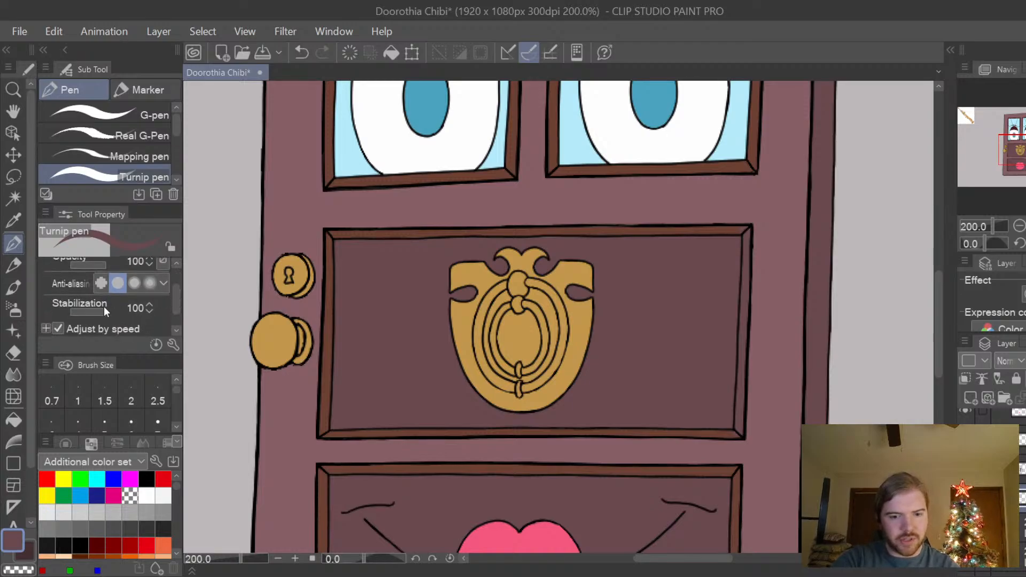
mouse_move(102, 313)
left_mouse_down()
mouse_move(86, 312)
mouse_move(113, 308)
left_mouse_up()
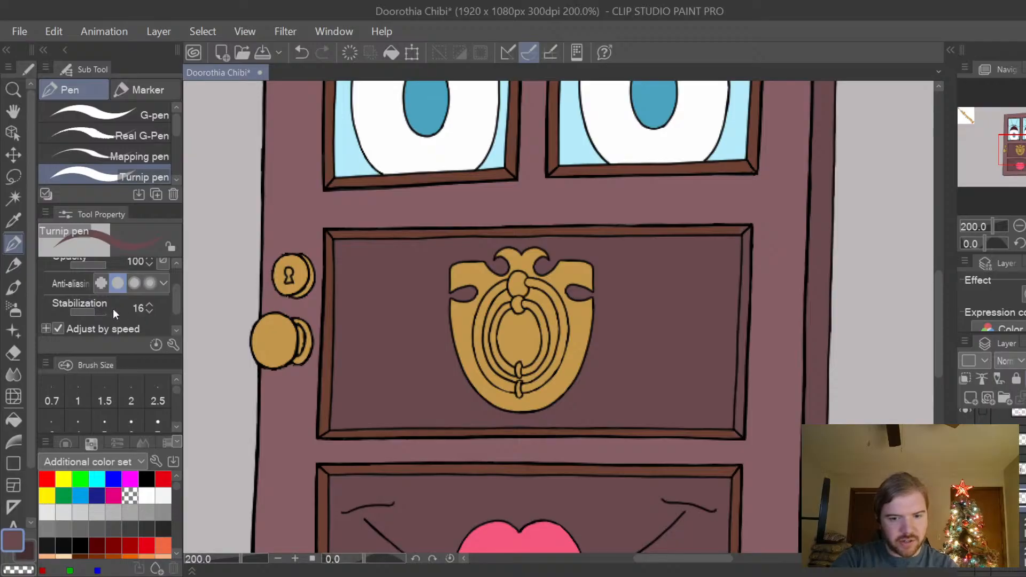
left_click(151, 304)
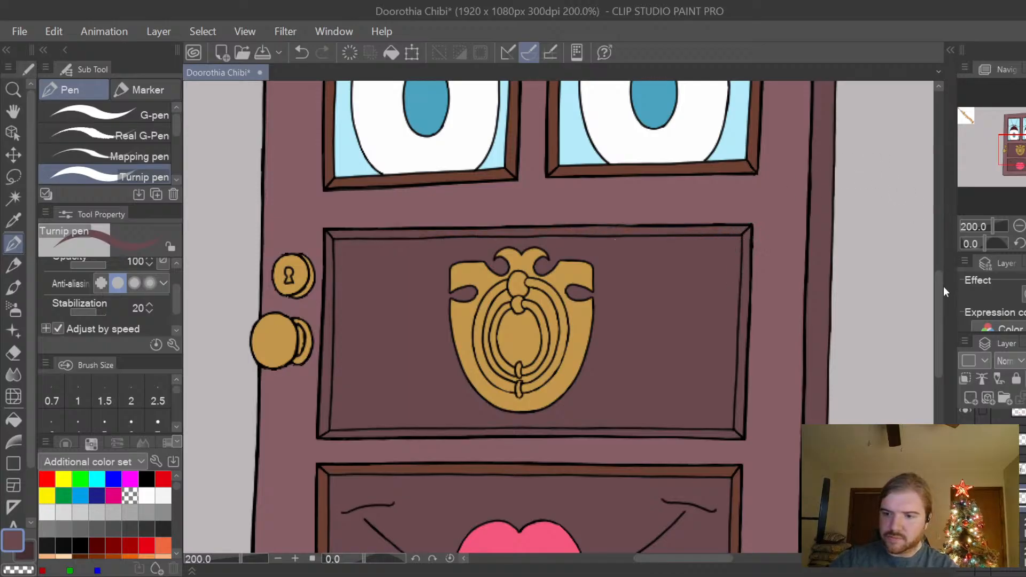
Fill the frames of both windows and the trim around the mouth panel with the dark plum-brown, referring to other layers.
left_click_drag(937, 298, 943, 246)
left_click(14, 421)
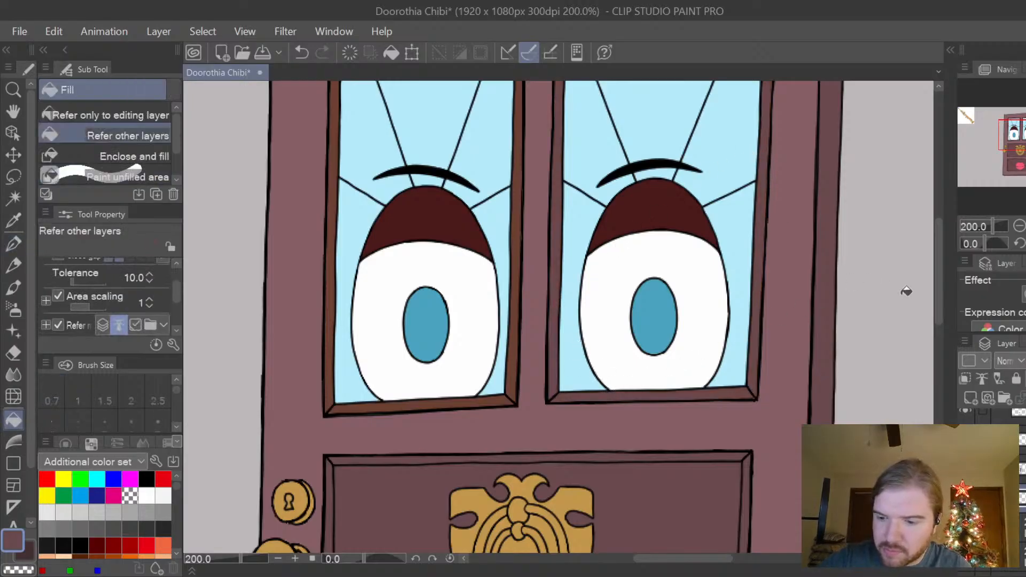
left_click_drag(942, 324, 941, 270)
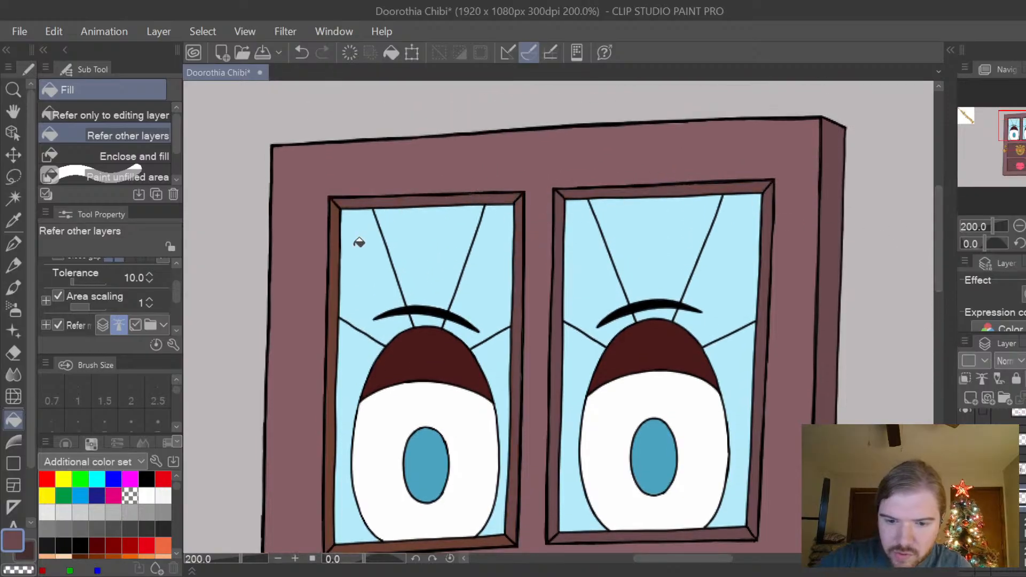
left_click_drag(938, 230, 939, 248)
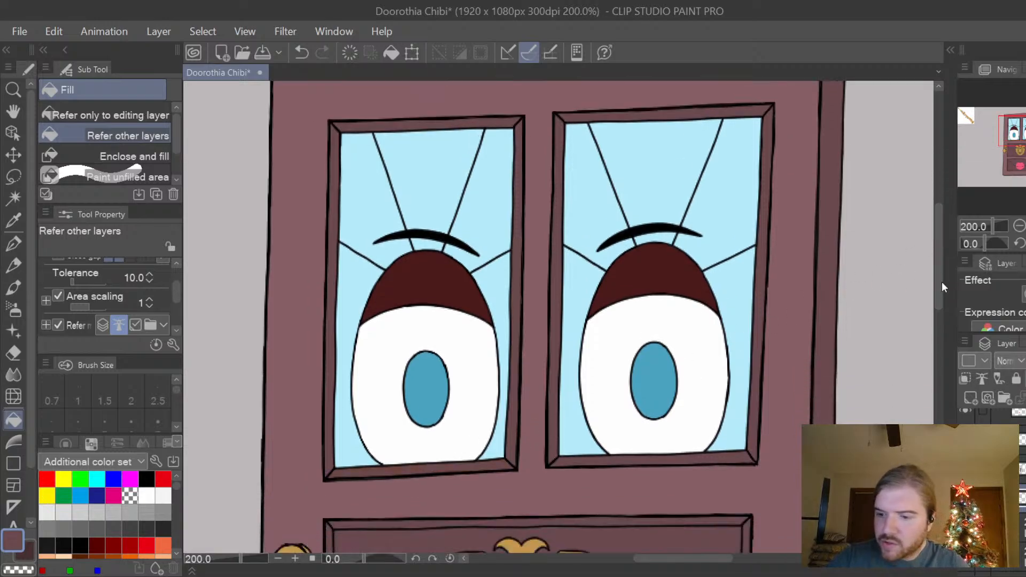
left_click_drag(942, 281, 933, 388)
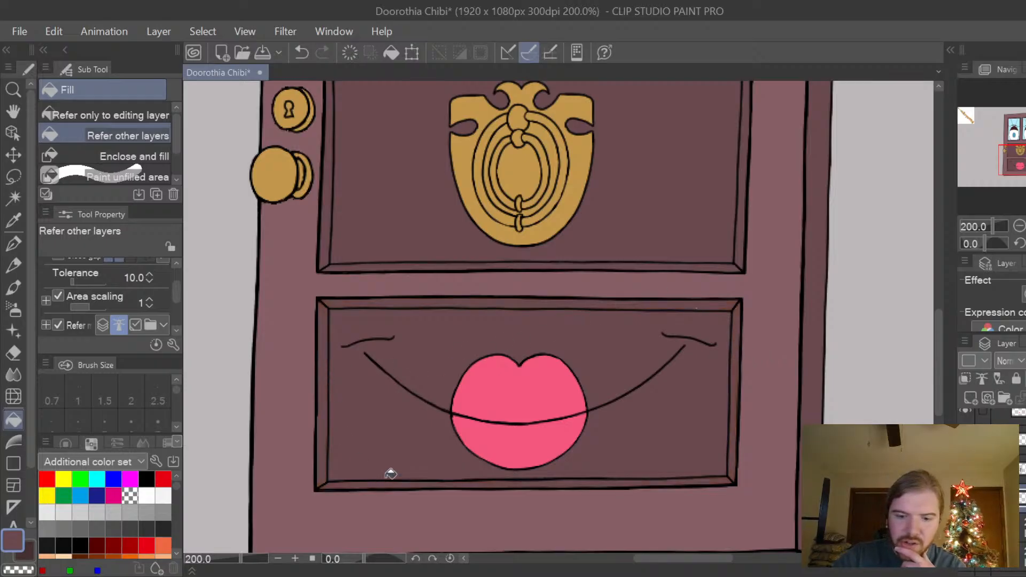
Review the recoloured trim on the whole door, and inspect the upper frame of the right-hand window up close.
left_click_drag(938, 347, 952, 298)
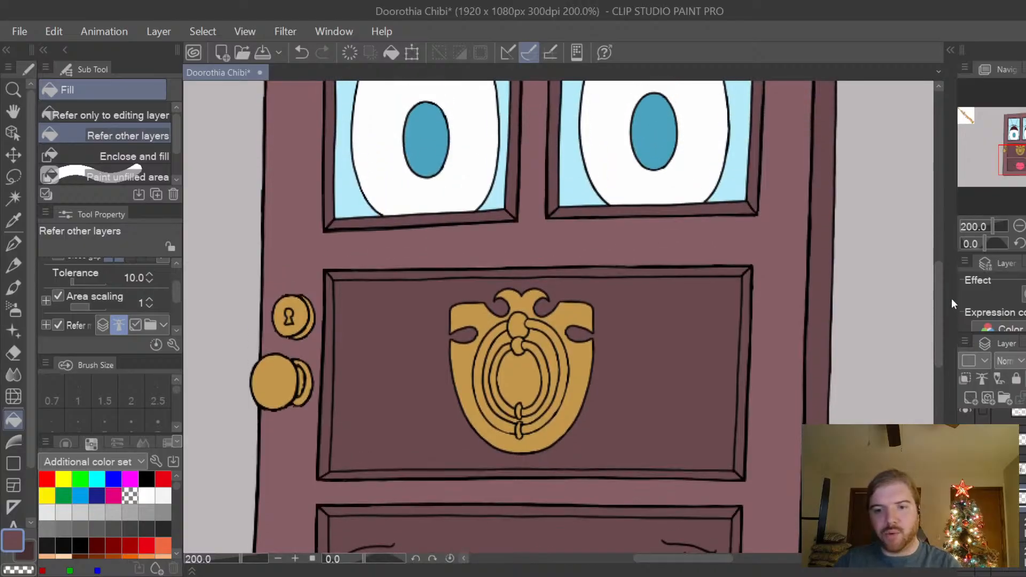
key("ctrl+minus")
key("ctrl+minus")
key("ctrl+minus")
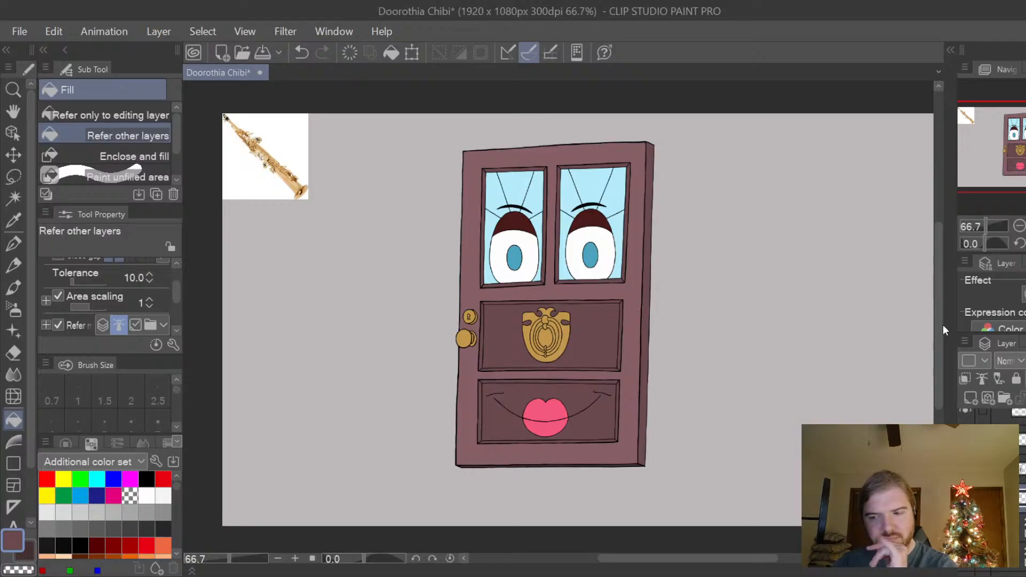
left_click_drag(940, 325, 939, 319)
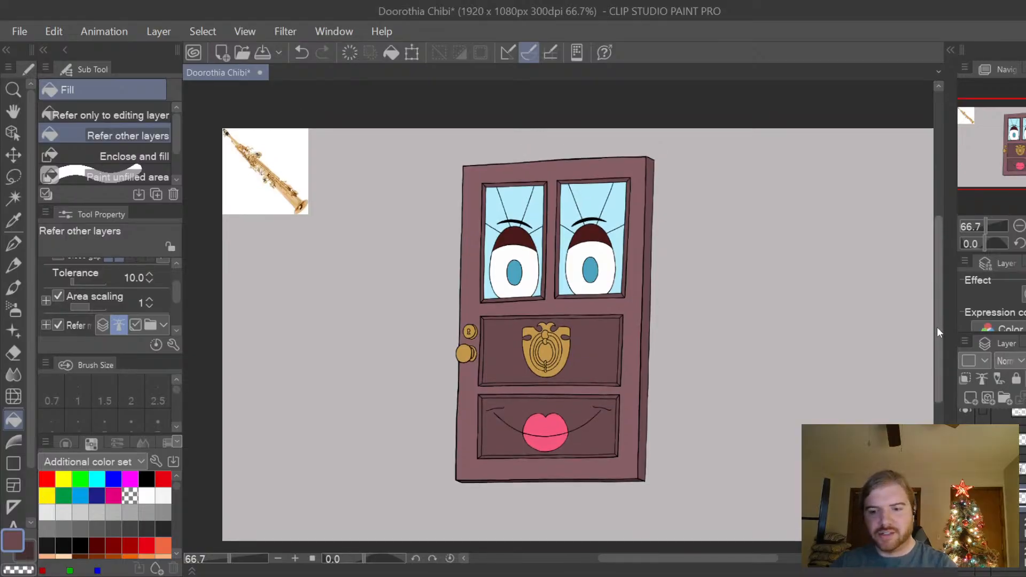
key("ctrl+plus")
key("ctrl+plus")
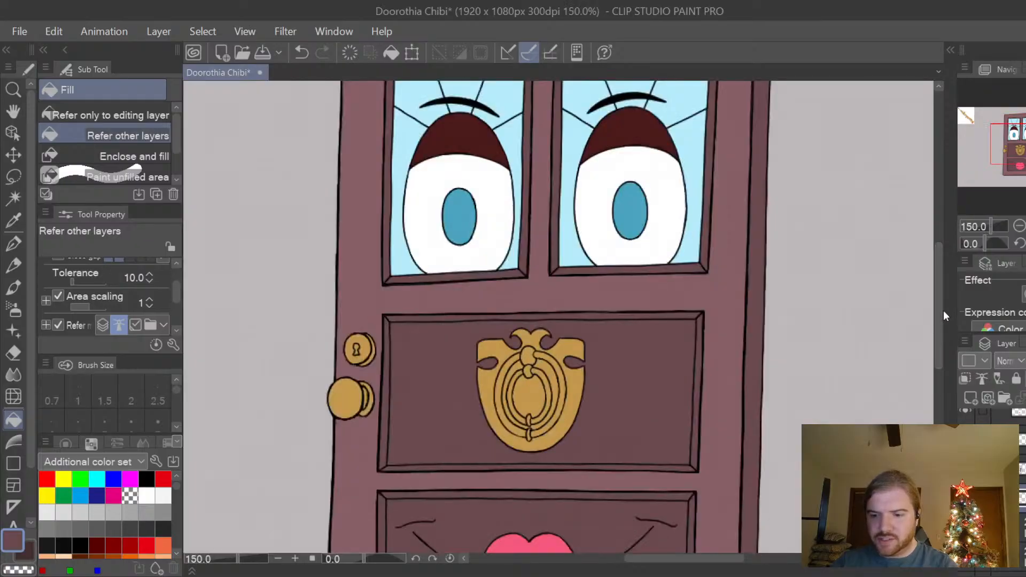
left_click_drag(938, 319, 944, 262)
scroll(685, 208, "up", 3)
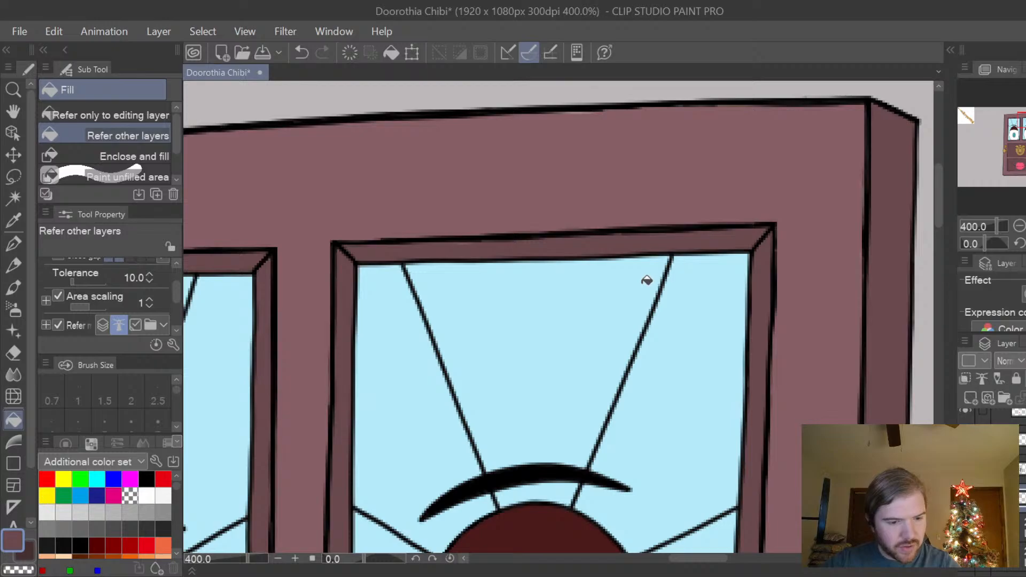
Toggle individual layers off and on to find the one holding the recoloured window frame fill.
key("p")
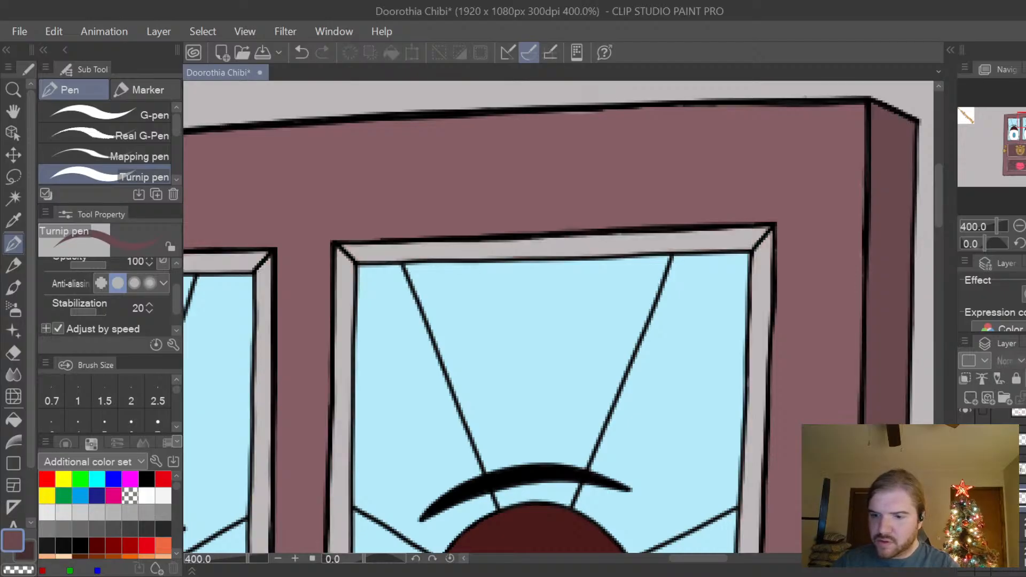
scroll(966, 498, "up", 3)
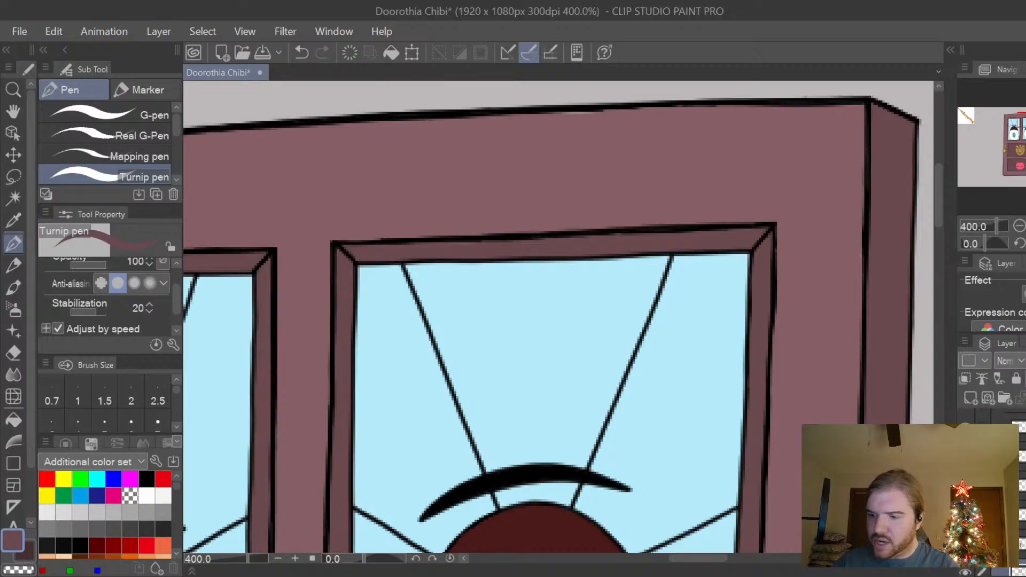
left_click(966, 518)
left_click(966, 518)
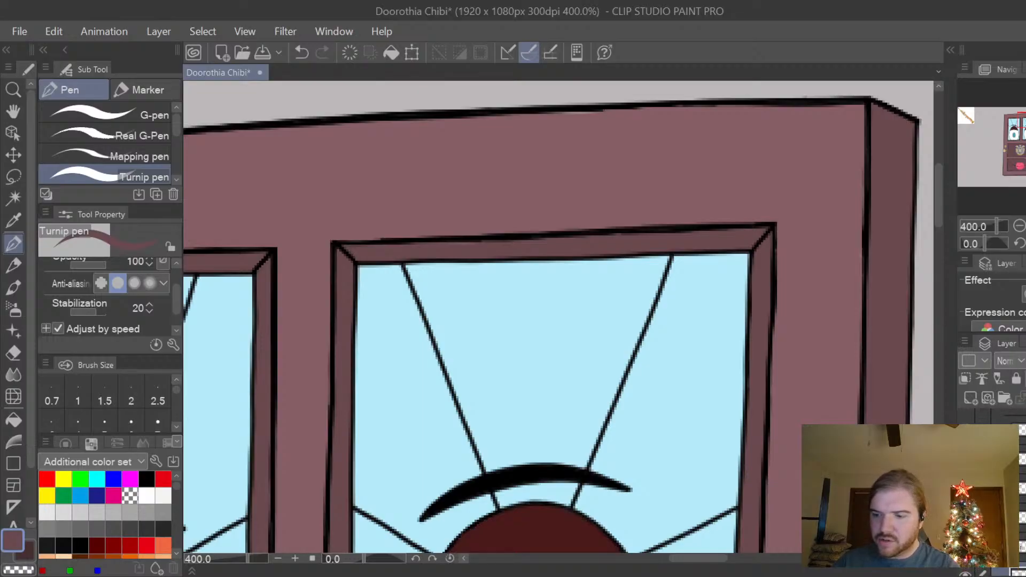
left_click(965, 489)
left_click(966, 488)
scroll(966, 489, "up", 4)
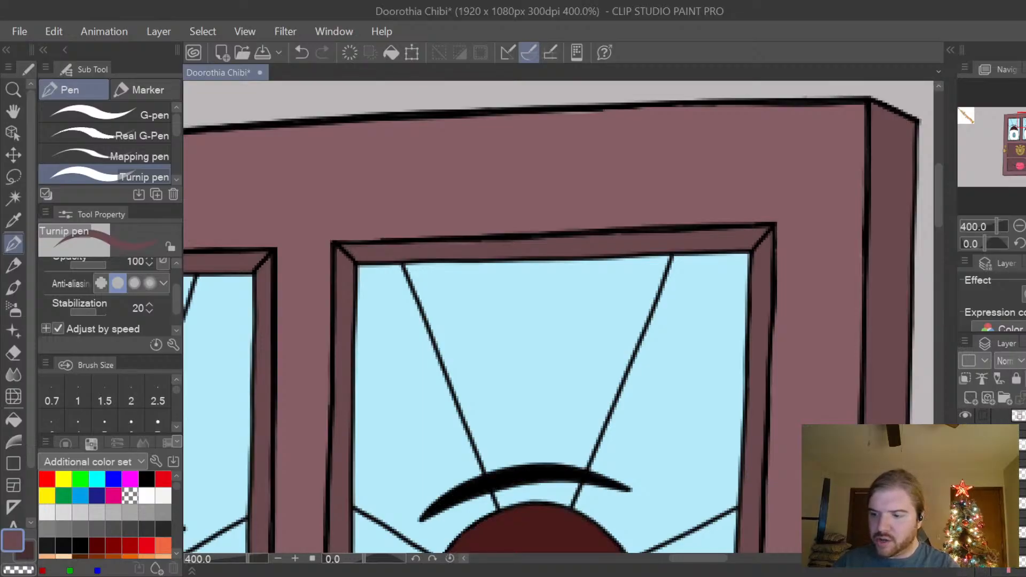
left_click(965, 497)
left_click(966, 498)
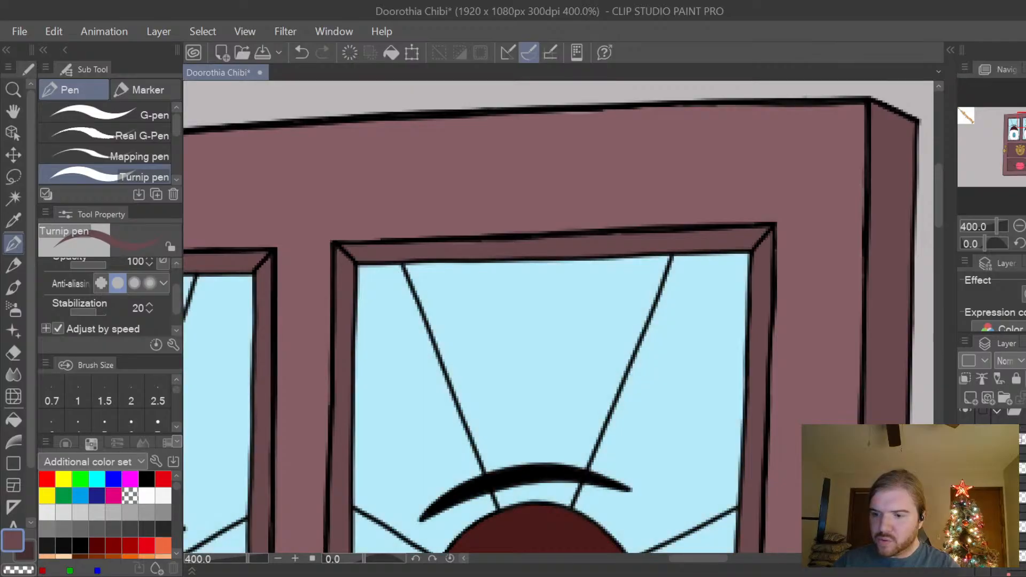
left_click(965, 526)
left_click(966, 525)
left_click(965, 525)
left_click(965, 526)
left_click(966, 526)
left_click(965, 526)
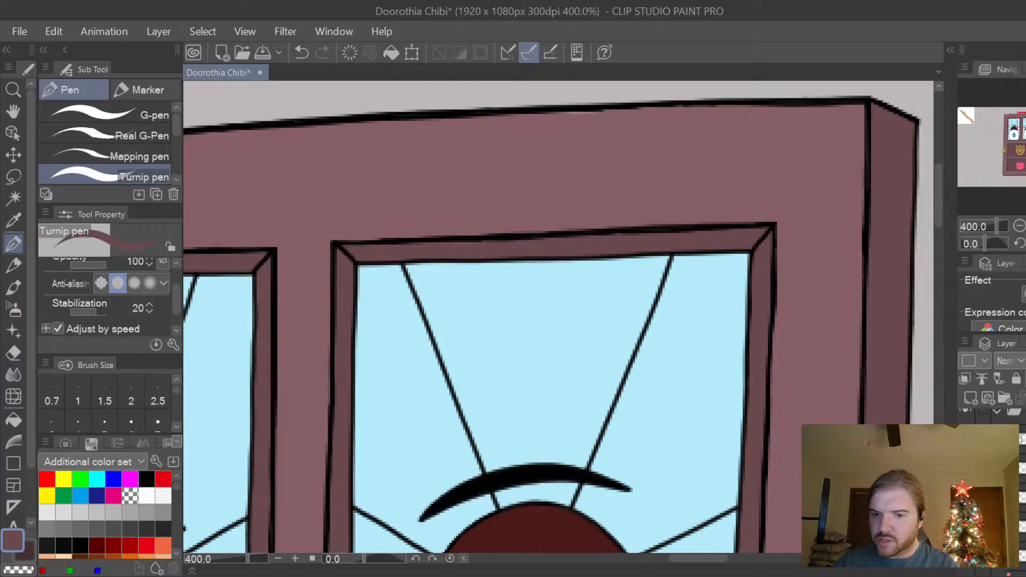
left_click(965, 526)
left_click(965, 526)
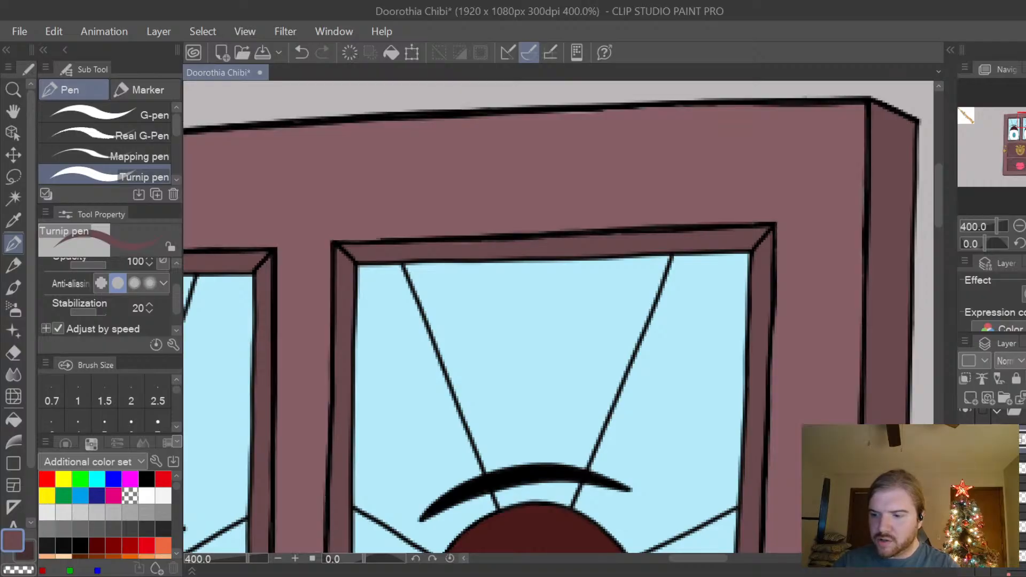
Shrink the Hard eraser and touch up the fill edge along the upper frame of the right-hand window.
key("e")
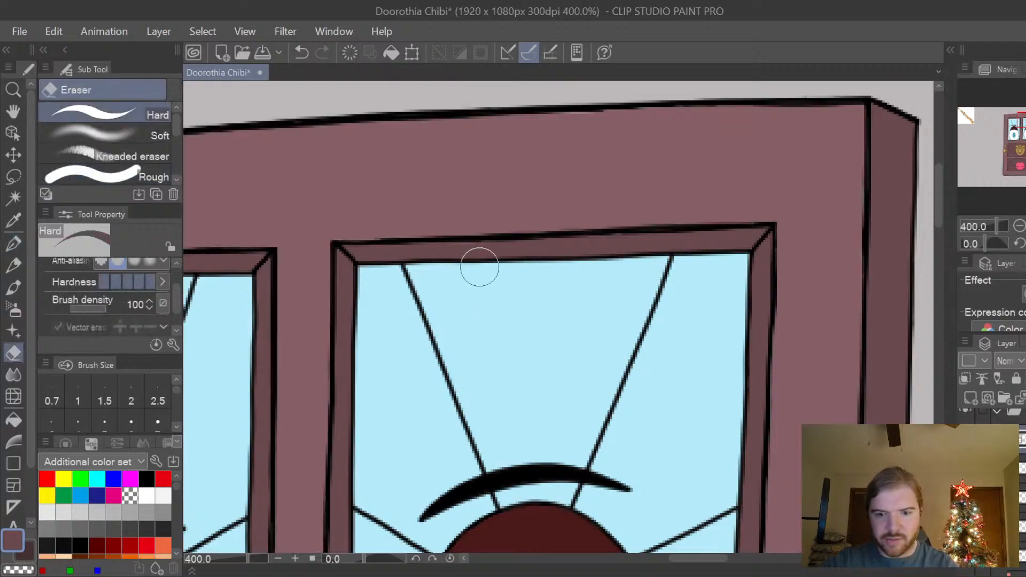
scroll(479, 270, "up", 4)
key("bracketleft")
key("bracketleft")
key("bracketleft")
key("bracketleft")
key("bracketleft")
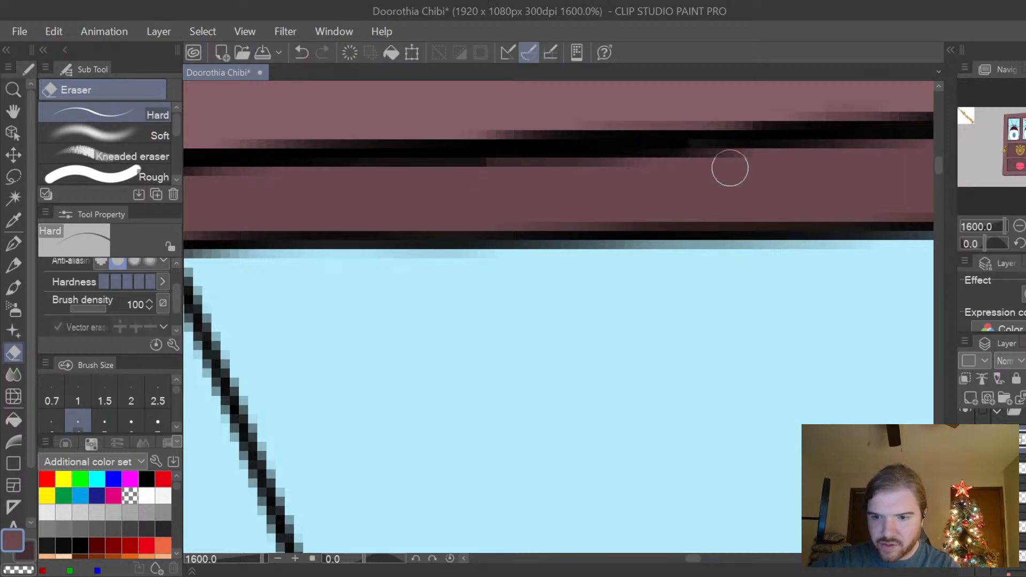
Touch up the pale gap beneath the door's upper outline with a smaller Turnip pen in the door's lighter mauve colour.
scroll(729, 168, "down", 6)
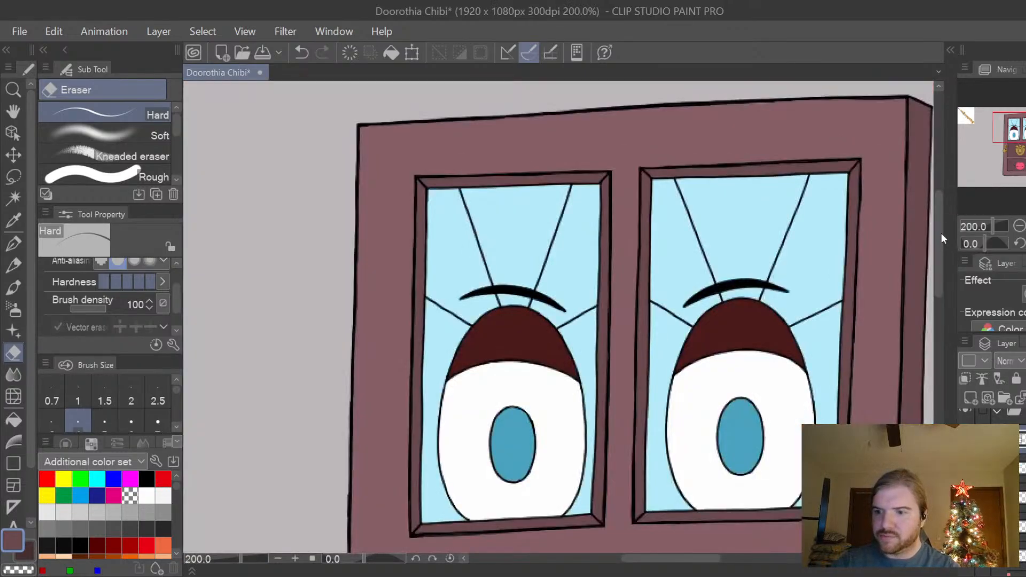
left_click_drag(941, 240, 942, 219)
scroll(911, 219, "up", 2)
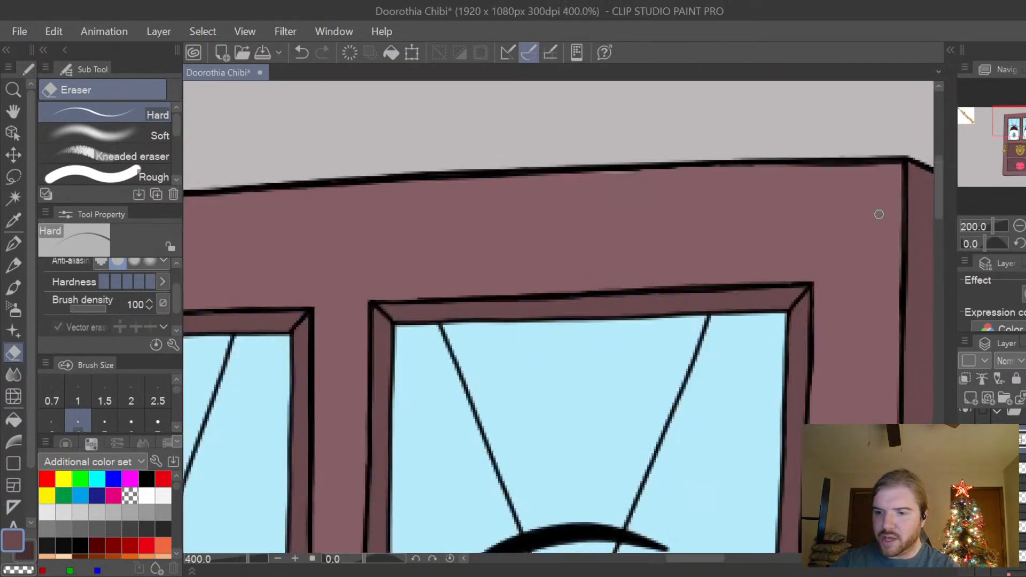
key("p")
left_click_drag(620, 182, 601, 177)
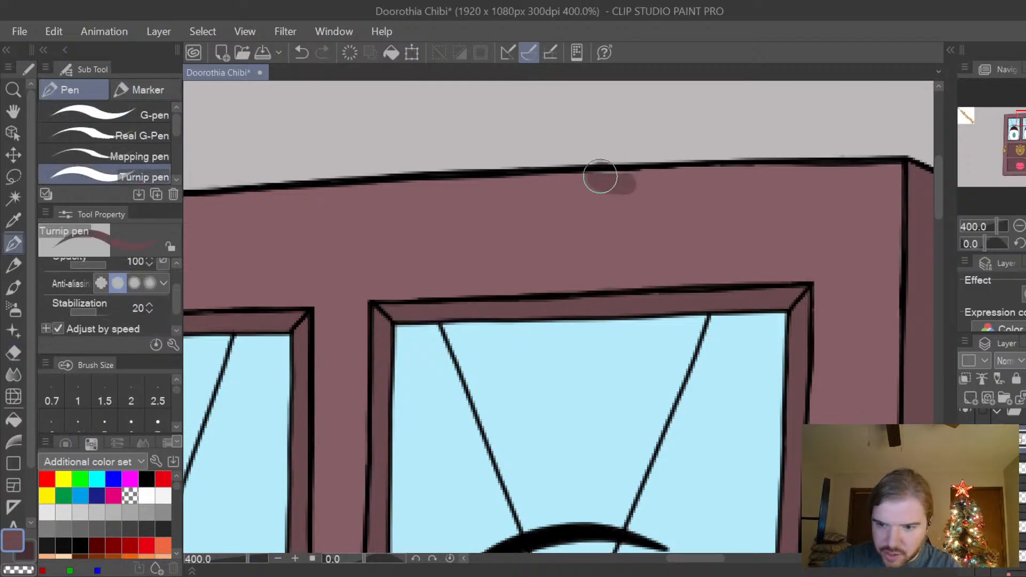
key("ctrl+z")
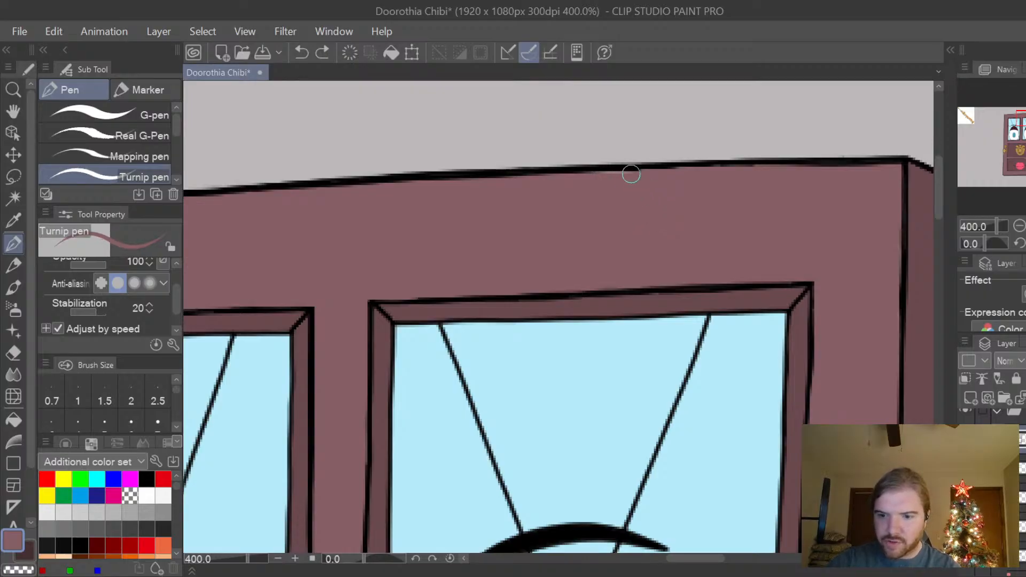
left_click_drag(631, 168, 614, 172)
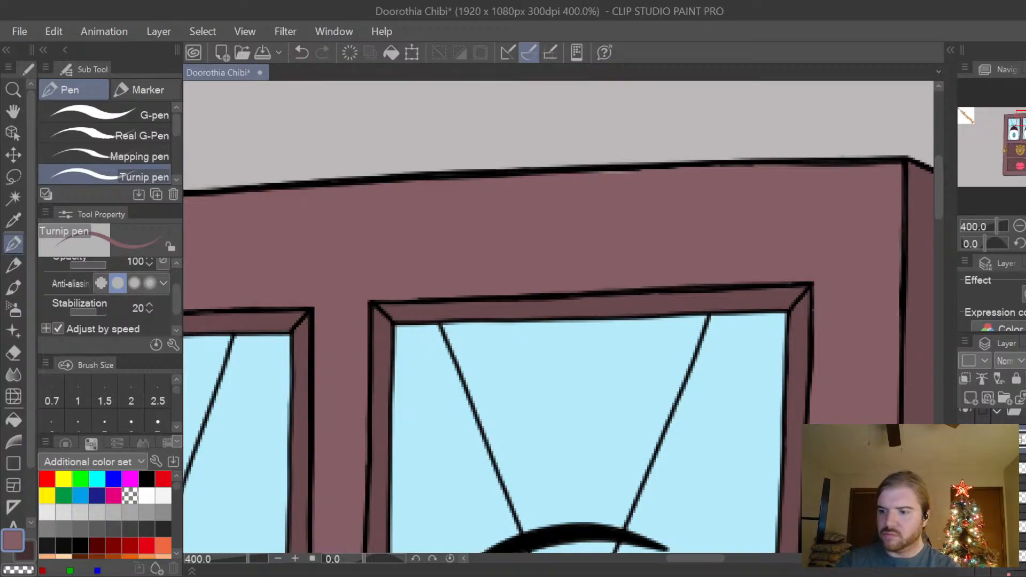
Toggle individual layers off and on to tell the door's main fill from the layer holding the black outlines.
scroll(995, 491, "up", 1)
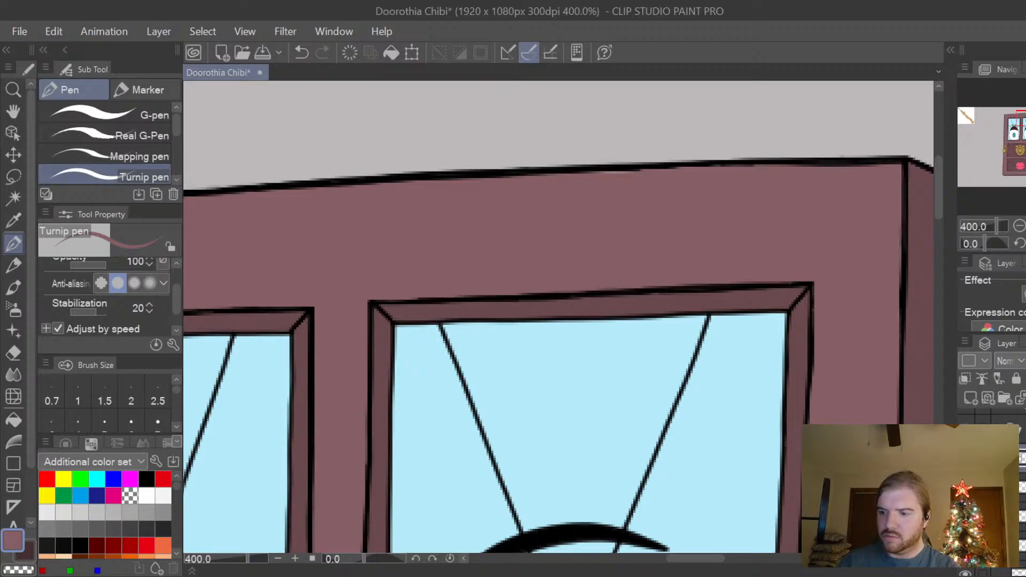
left_click(966, 491)
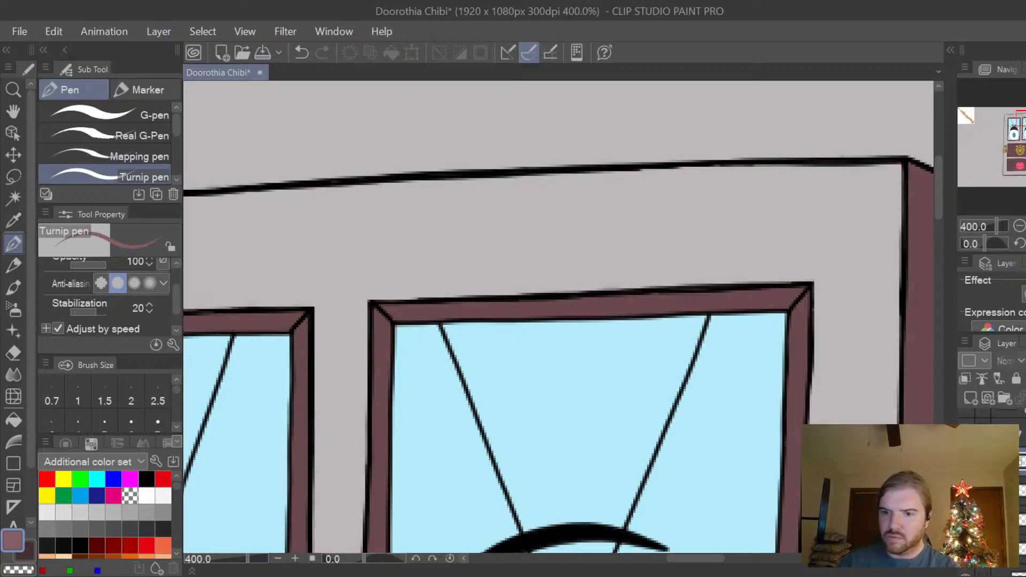
left_click(966, 490)
left_click(967, 491)
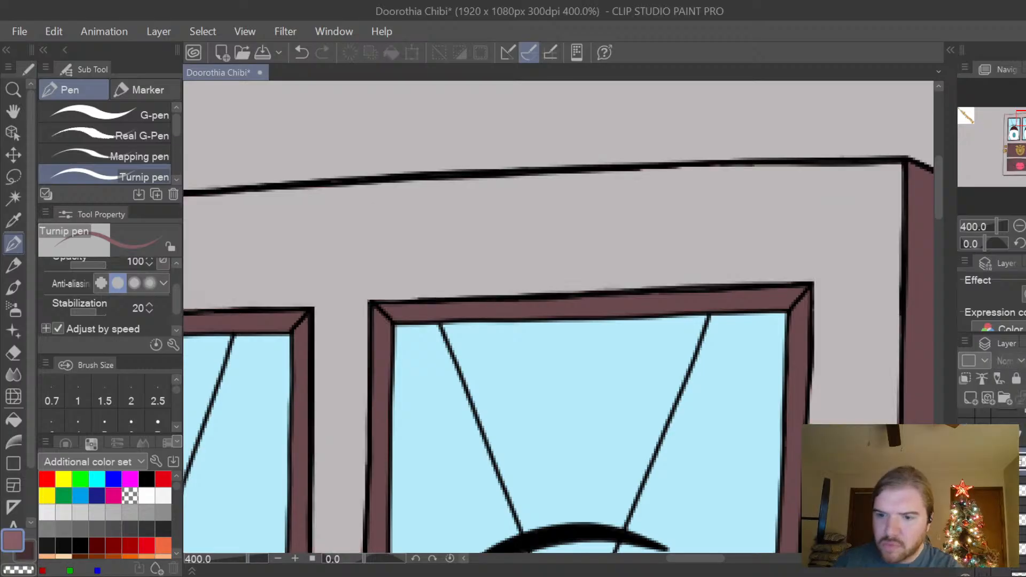
left_click(967, 463)
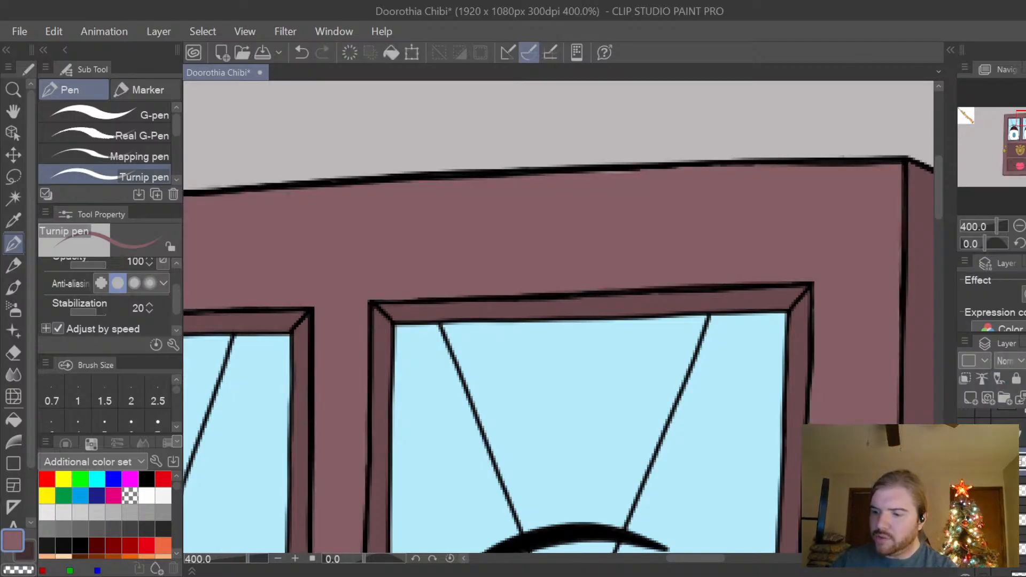
scroll(989, 481, "up", 2)
left_click(966, 422)
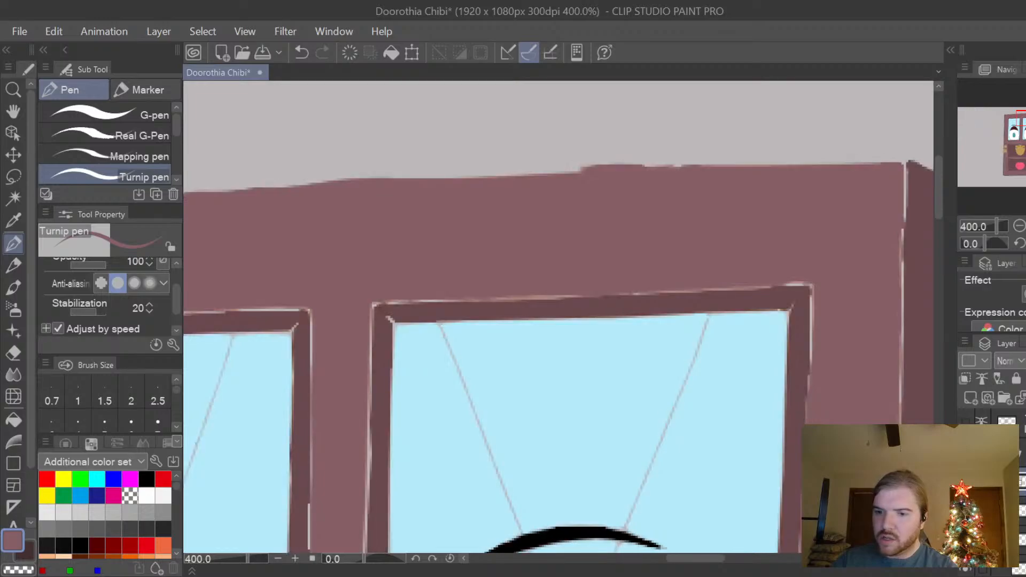
left_click(966, 422)
left_click(965, 423)
left_click(965, 423)
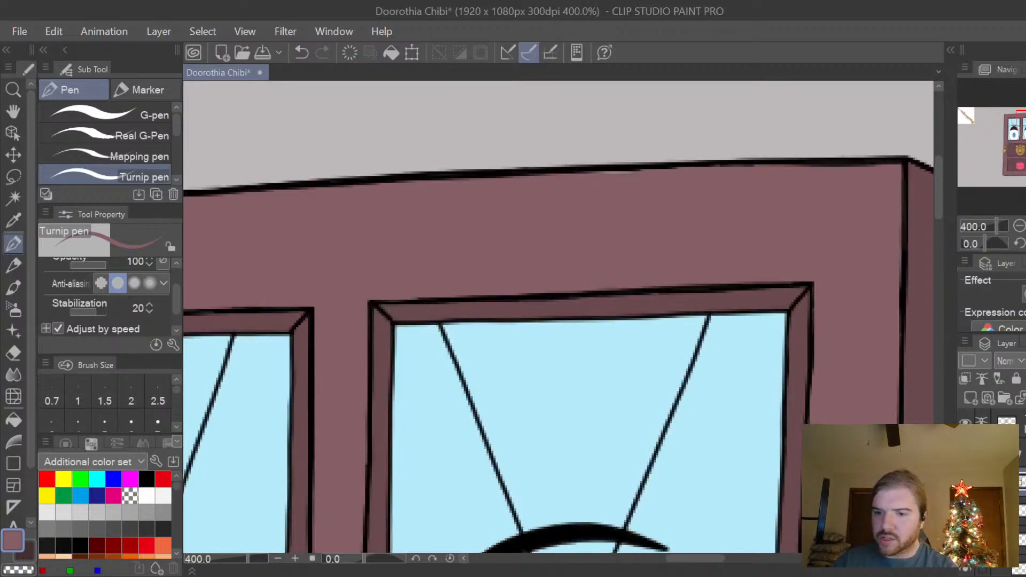
Make the layer with the black outlines active and set the drawing colour to black.
left_click(1015, 423)
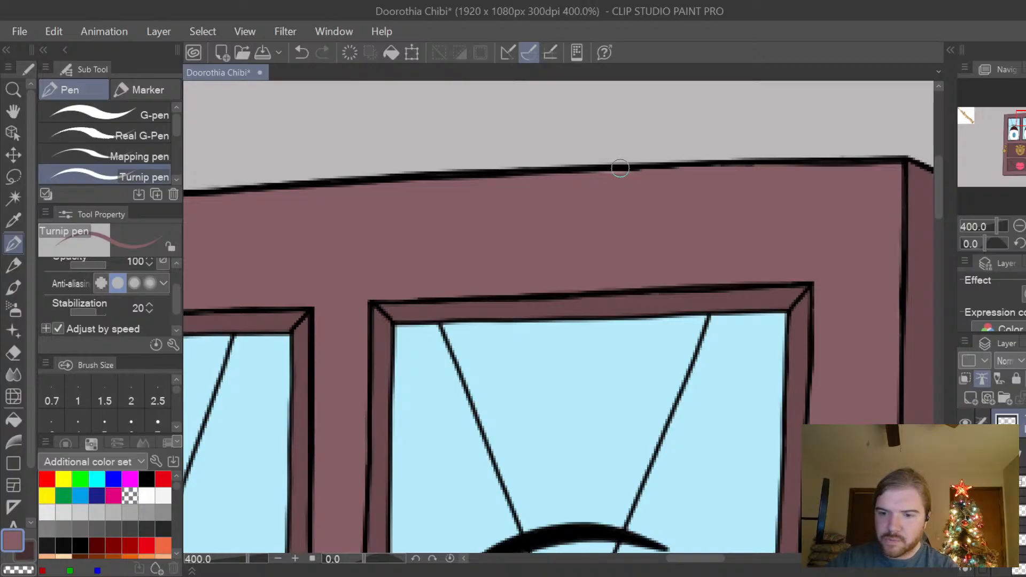
left_click(146, 479)
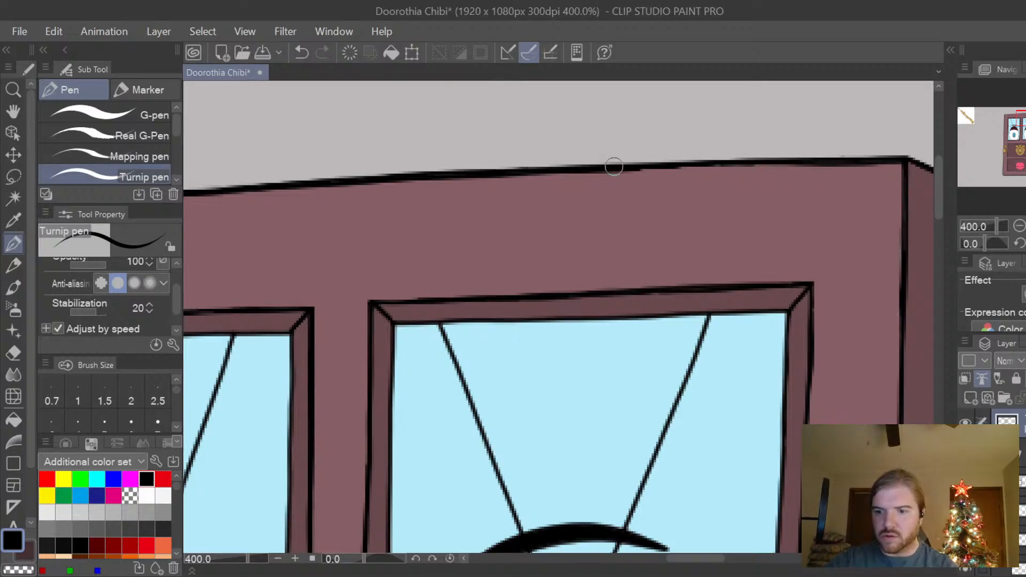
key("ctrl+minus")
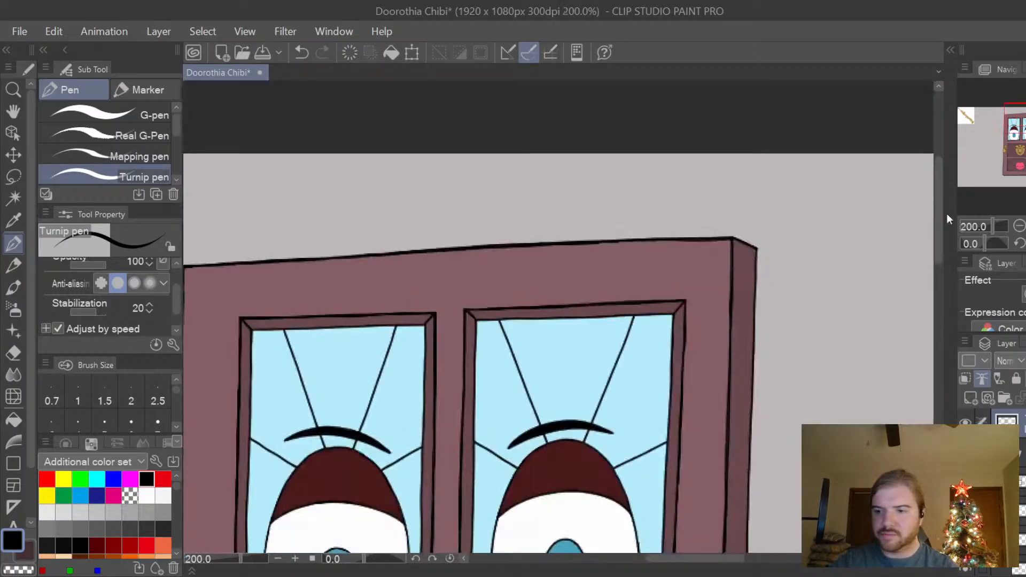
Add a new layer for shading above the dark plum-brown trim fill and clip it to the layer below.
left_click_drag(939, 209, 937, 317)
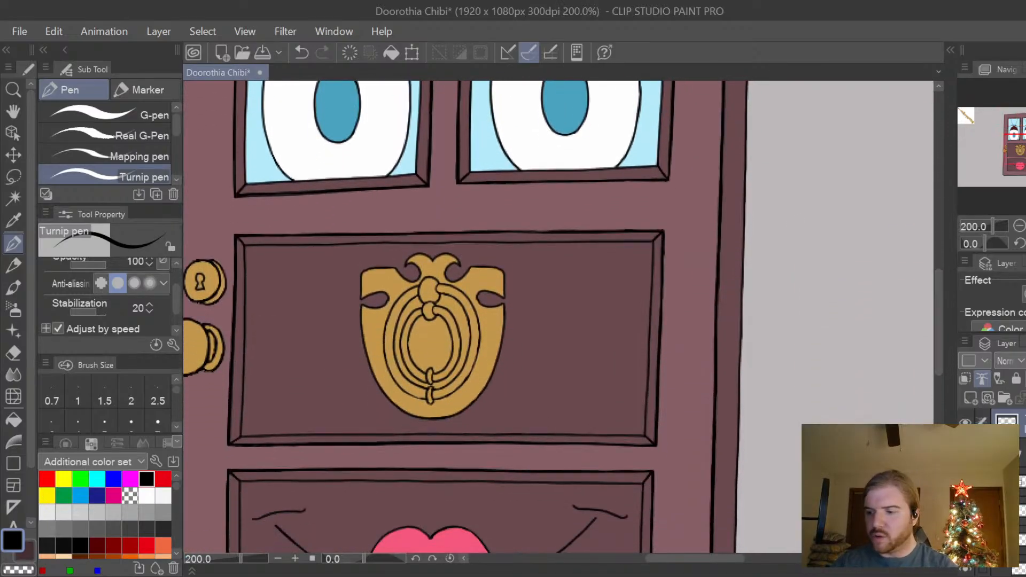
scroll(1004, 481, "down", 5)
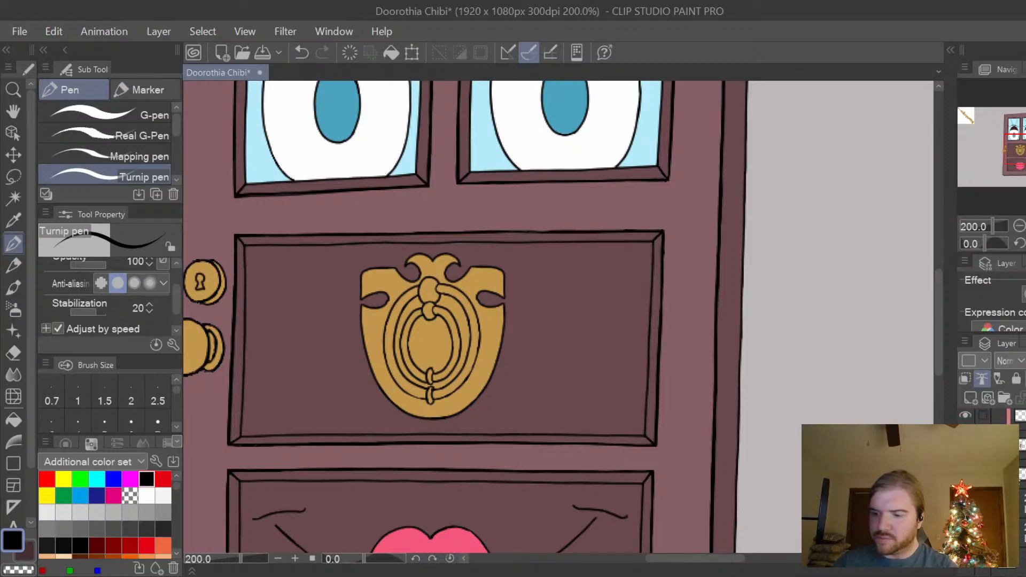
left_click(1021, 475)
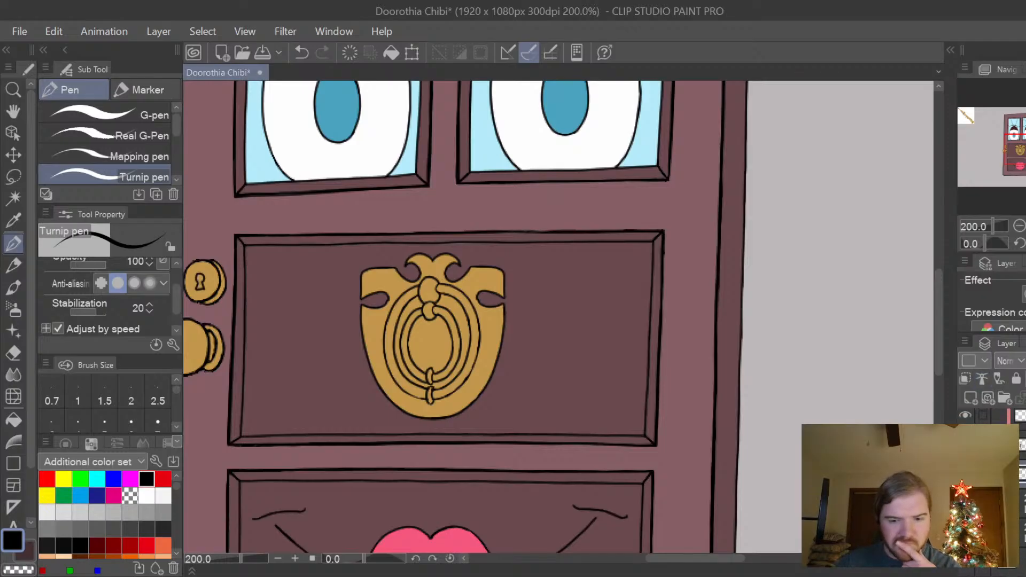
left_click(971, 397)
left_click(967, 377)
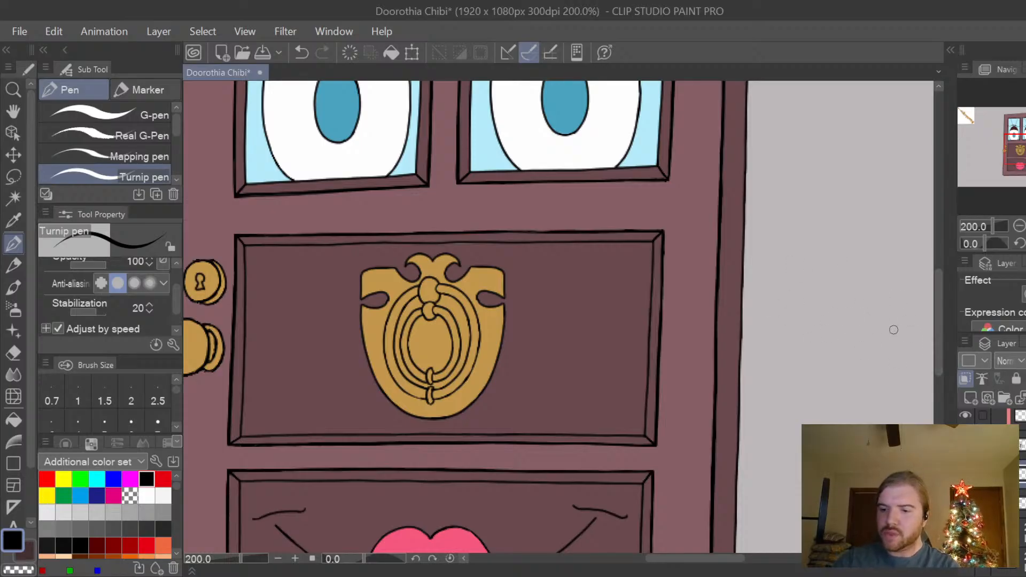
Sample the darkest plum-brown from the door's bottom edge as the drawing colour.
scroll(936, 307, "down", 3)
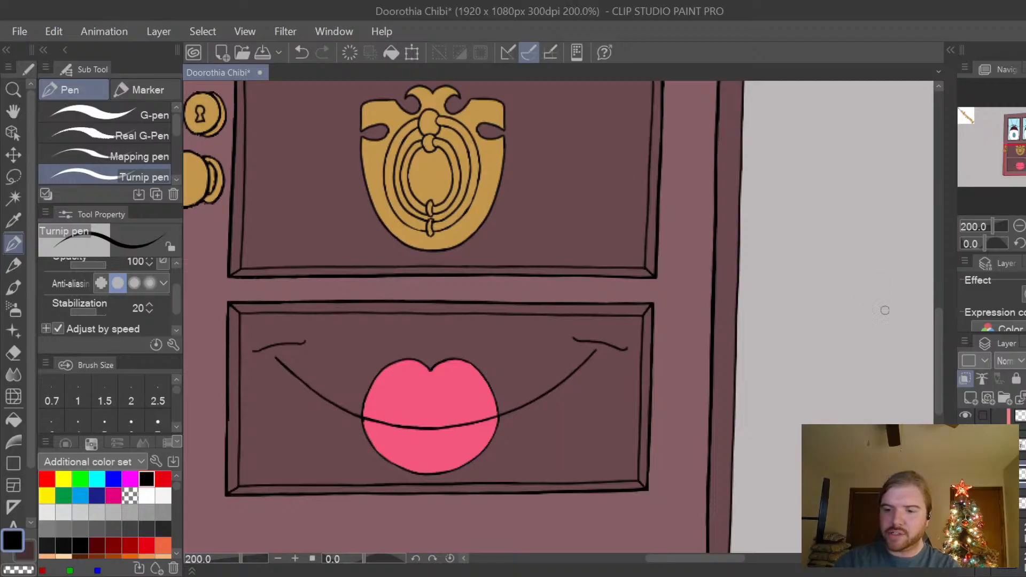
scroll(927, 310, "down", 2)
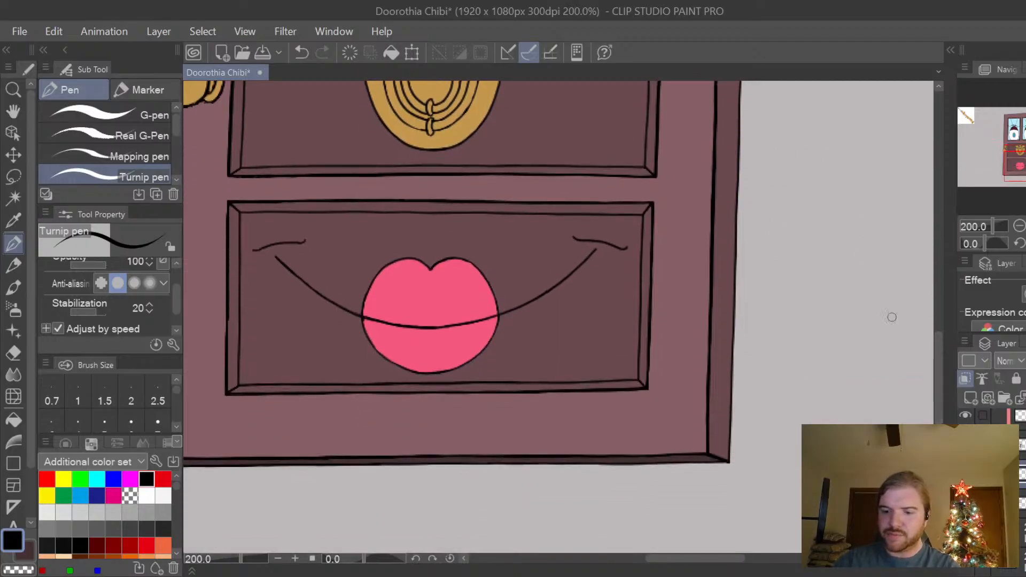
scroll(695, 455, "up", 2)
left_click(697, 460, "alt")
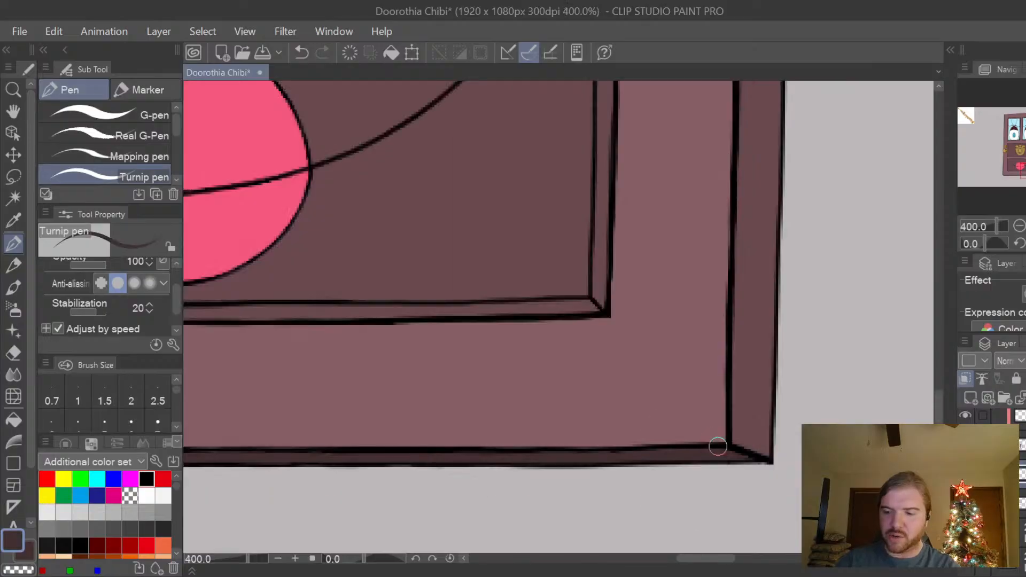
Enlarge the Turnip pen to size 12 and paint a dark shadow along the upper frame of the left-hand window.
scroll(718, 446, "down", 3)
left_click_drag(935, 406, 935, 272)
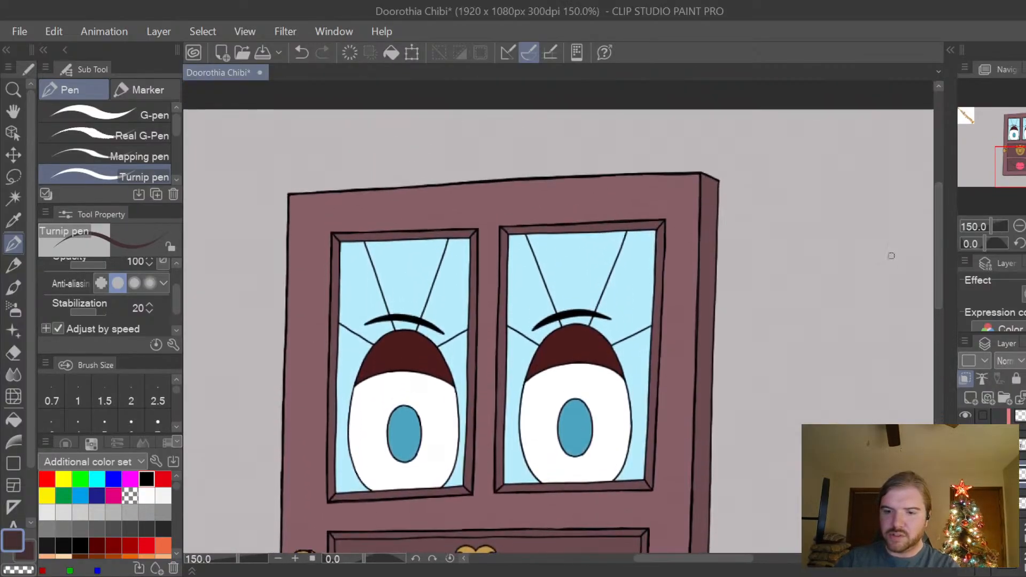
scroll(340, 235, "up", 3)
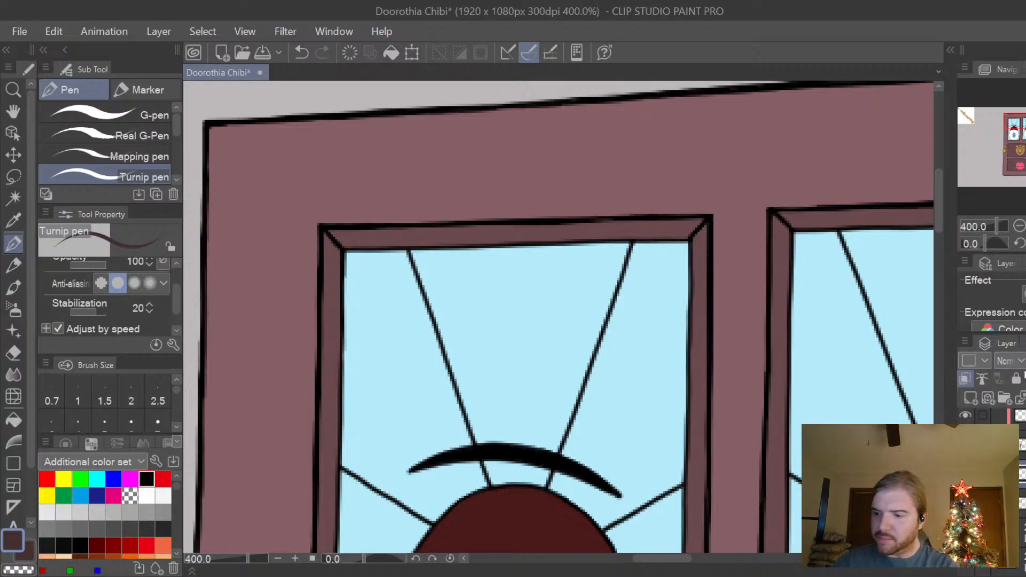
key("p")
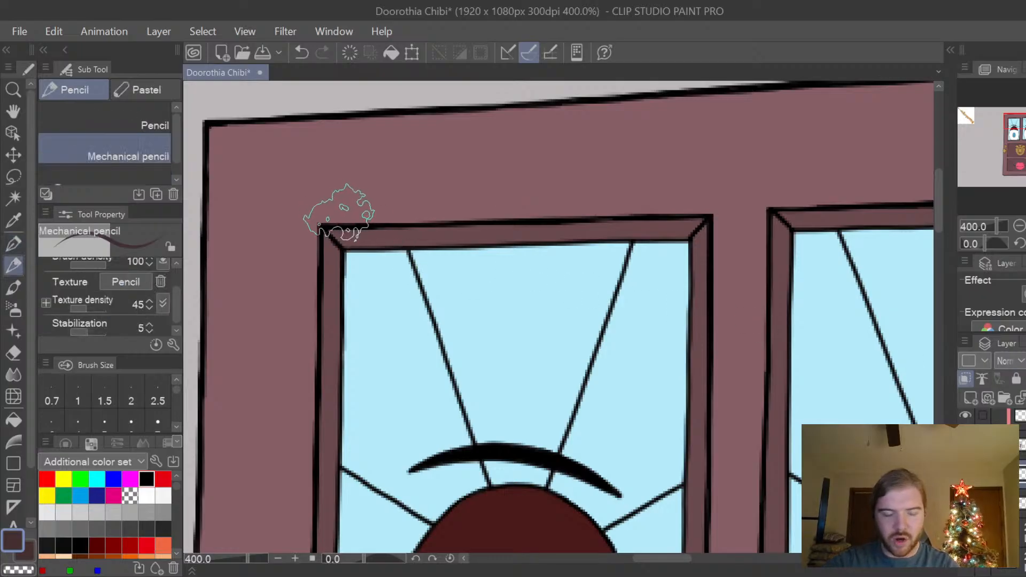
key("p")
key("bracketright")
key("bracketright")
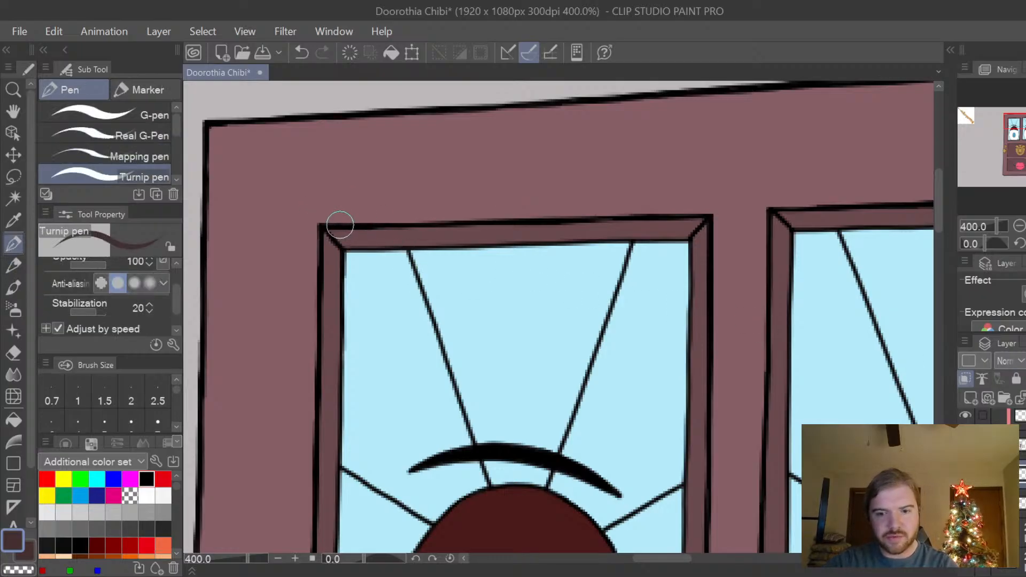
mouse_move(337, 223)
left_mouse_down()
mouse_move(348, 236)
mouse_move(383, 241)
mouse_move(392, 231)
mouse_move(630, 228)
mouse_move(697, 211)
mouse_move(664, 224)
left_mouse_up()
Paint the same dark shadow along the upper frame of the right-hand window.
key("space")
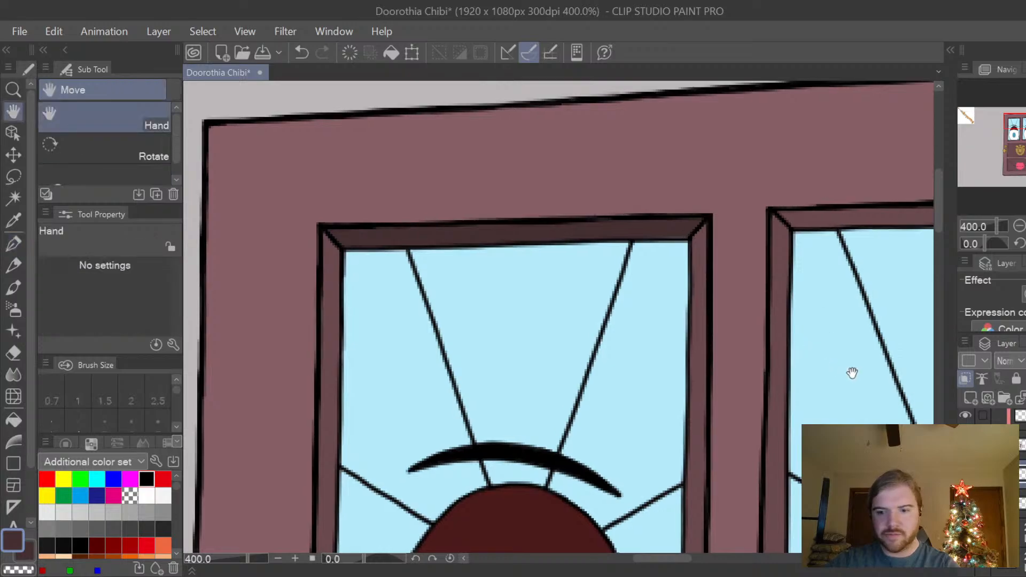
left_click_drag(852, 370, 642, 295)
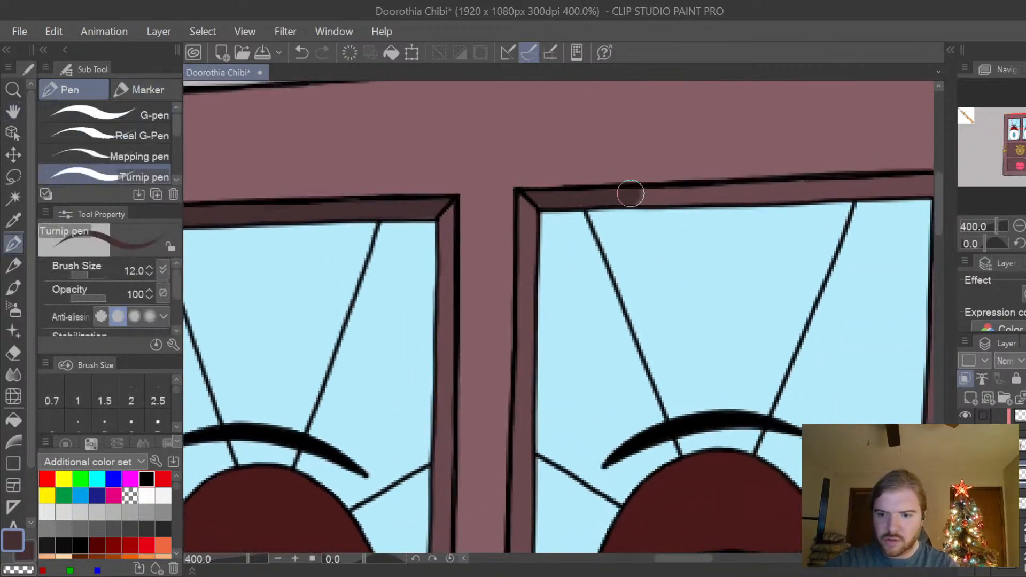
left_click_drag(631, 194, 783, 195)
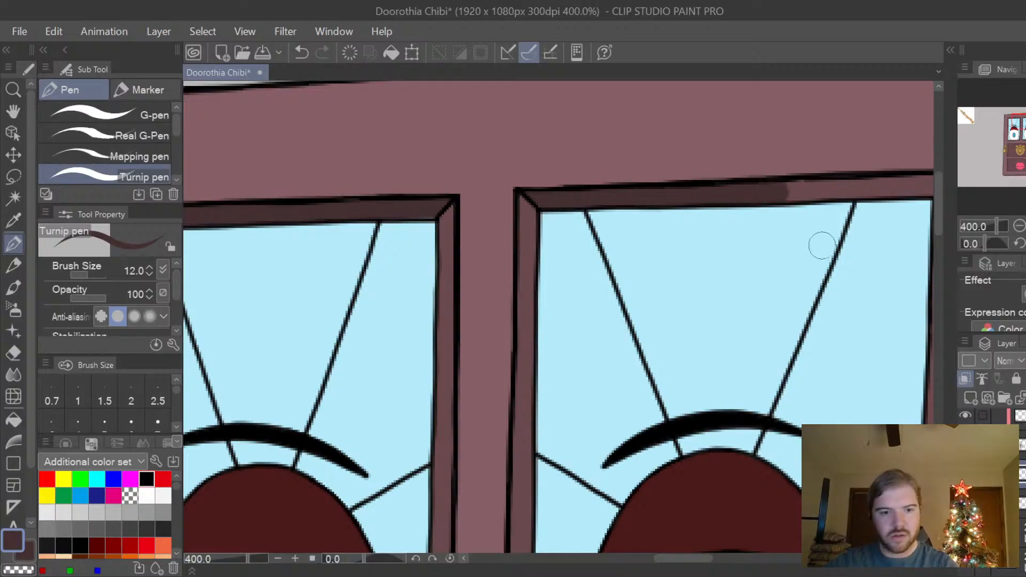
key("space")
left_click_drag(861, 300, 718, 328)
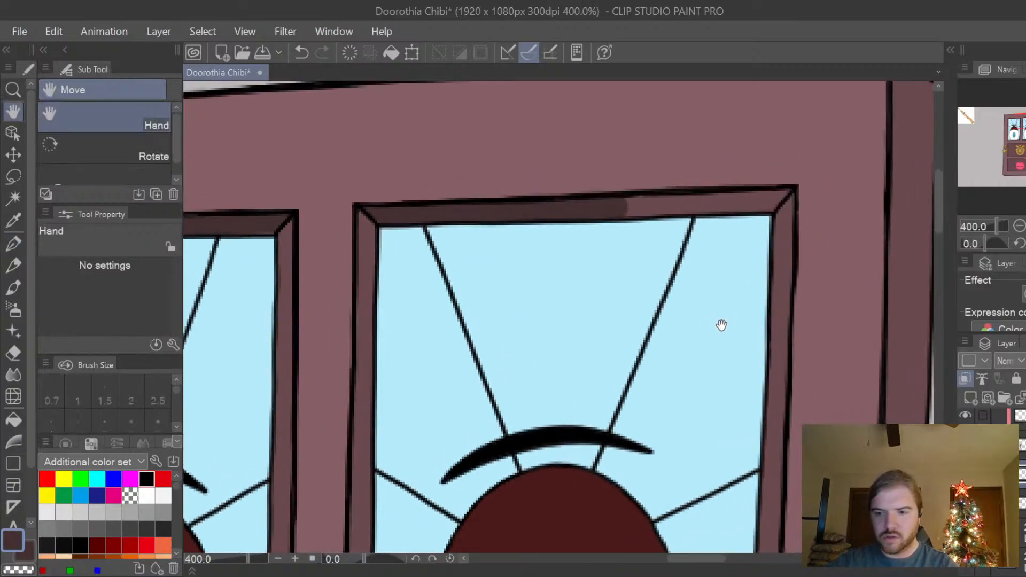
scroll(721, 325, "down", 2)
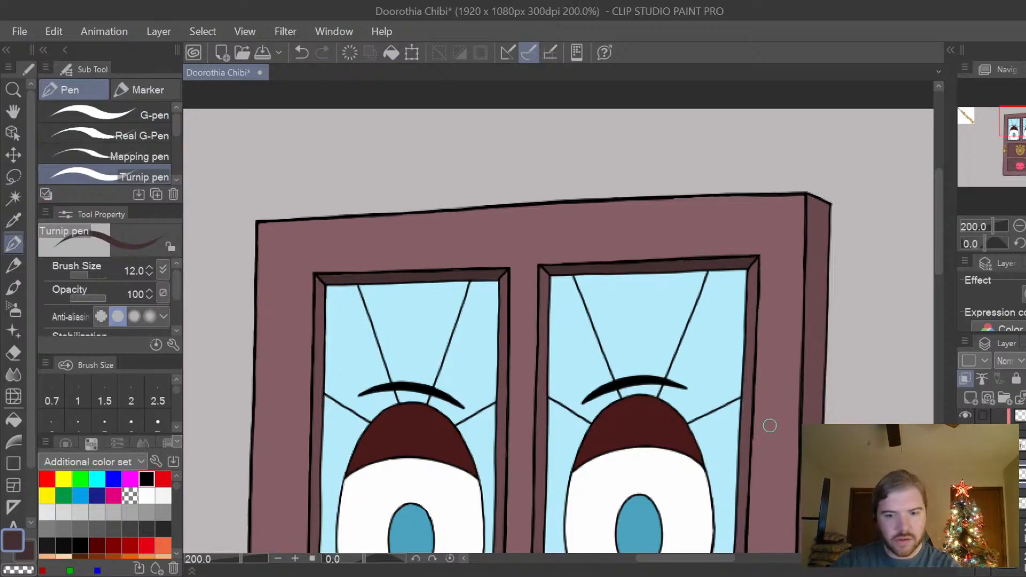
Paint dark shadows at the lower ends of both side frames of the left-hand window.
key("space")
left_click_drag(769, 470, 792, 255)
left_click_drag(664, 429, 672, 418)
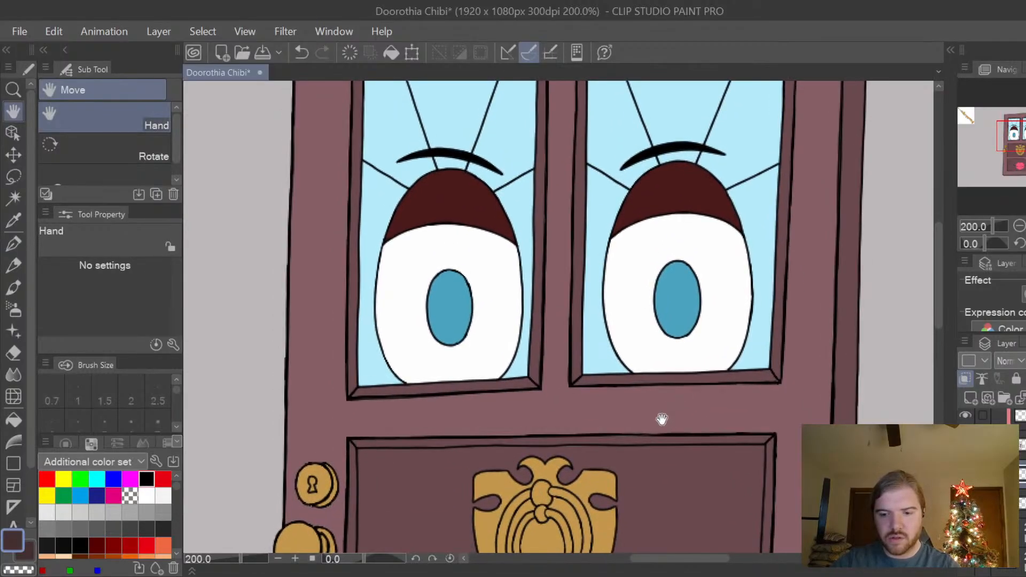
scroll(587, 403, "up", 2)
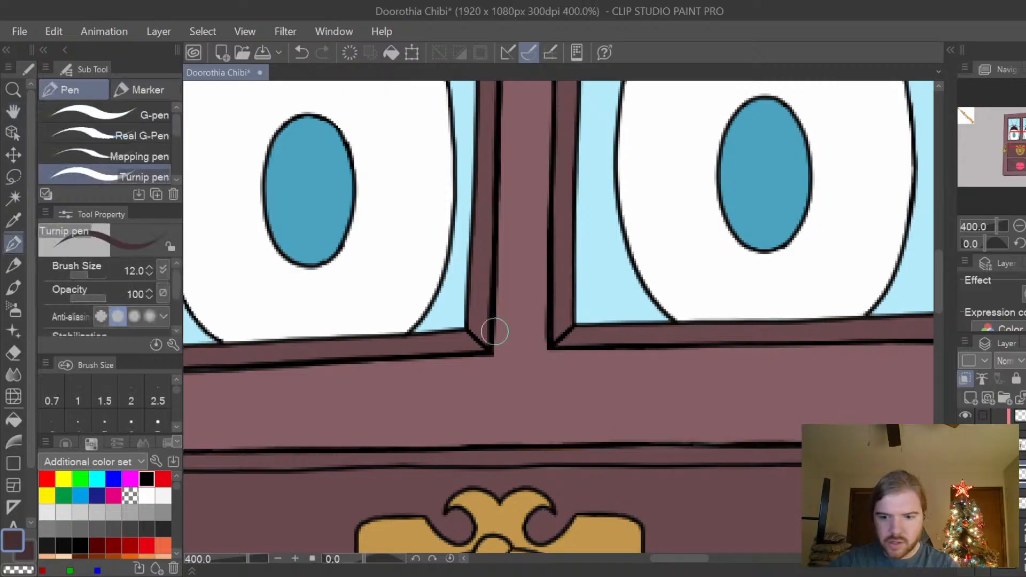
mouse_move(473, 314)
left_mouse_down()
mouse_move(501, 346)
mouse_move(495, 340)
left_mouse_up()
key("space")
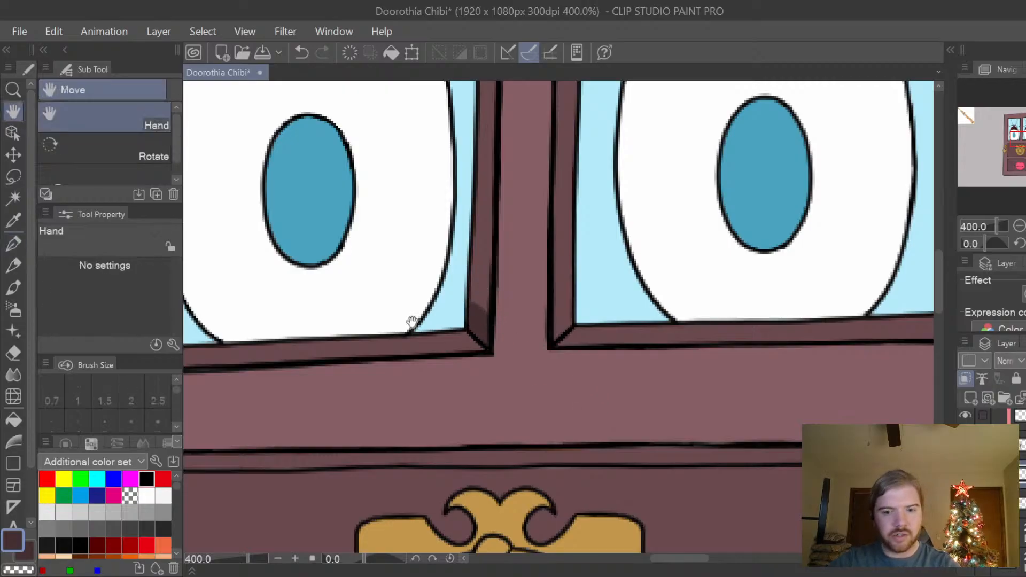
left_click_drag(412, 321, 568, 361)
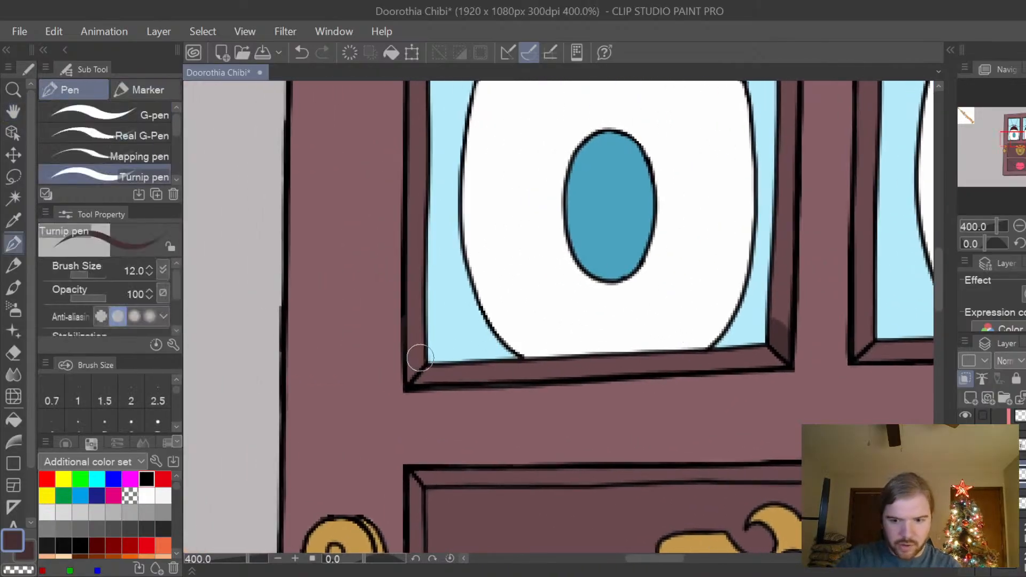
left_click_drag(422, 346, 401, 380)
Paint dark shadows at the lower ends of both side frames of the right-hand window.
key("space")
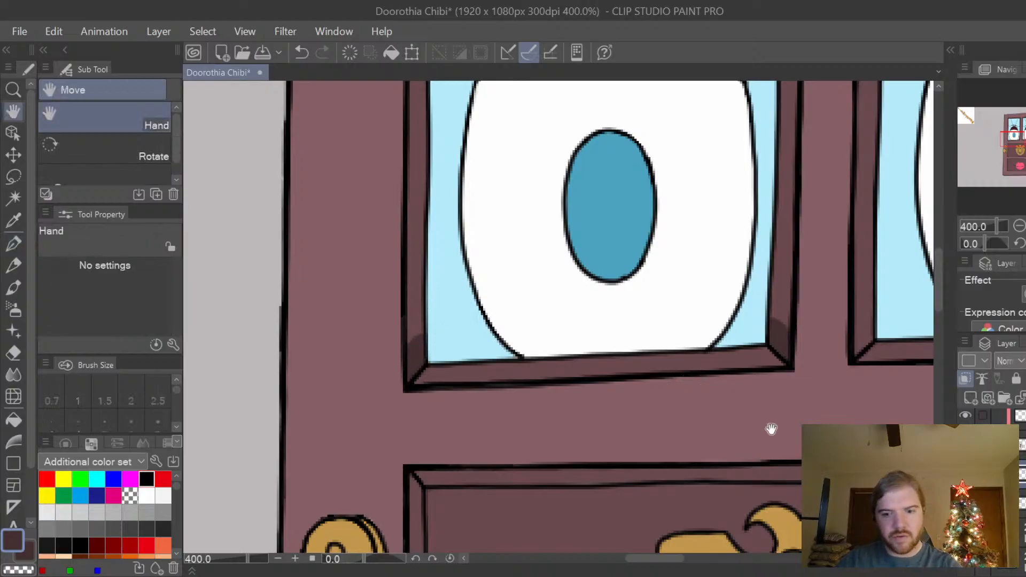
left_click_drag(797, 443, 370, 445)
left_click_drag(567, 423, 559, 414)
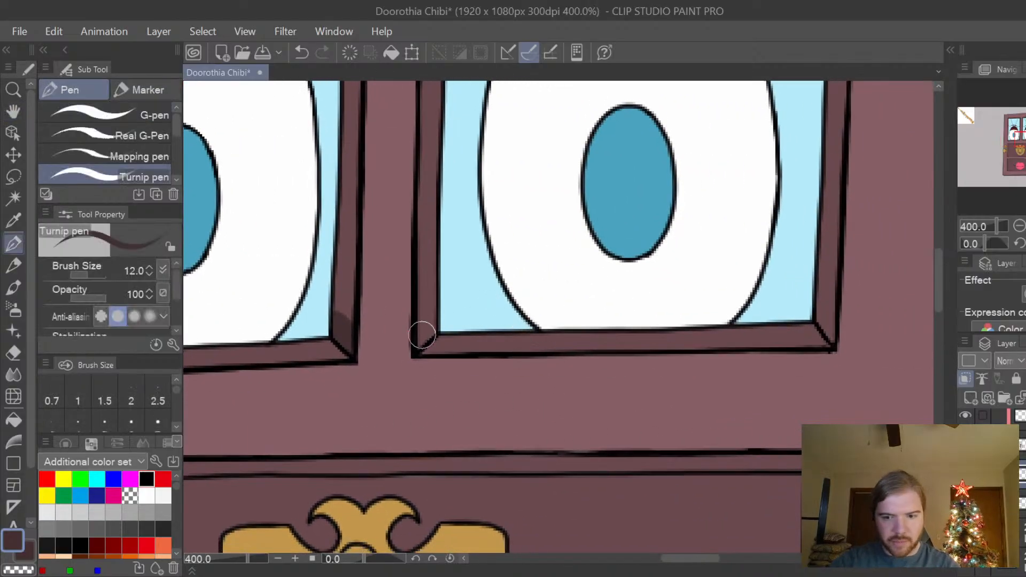
mouse_move(417, 332)
left_mouse_down()
mouse_move(424, 335)
mouse_move(429, 313)
left_mouse_up()
left_click_drag(844, 338, 826, 318)
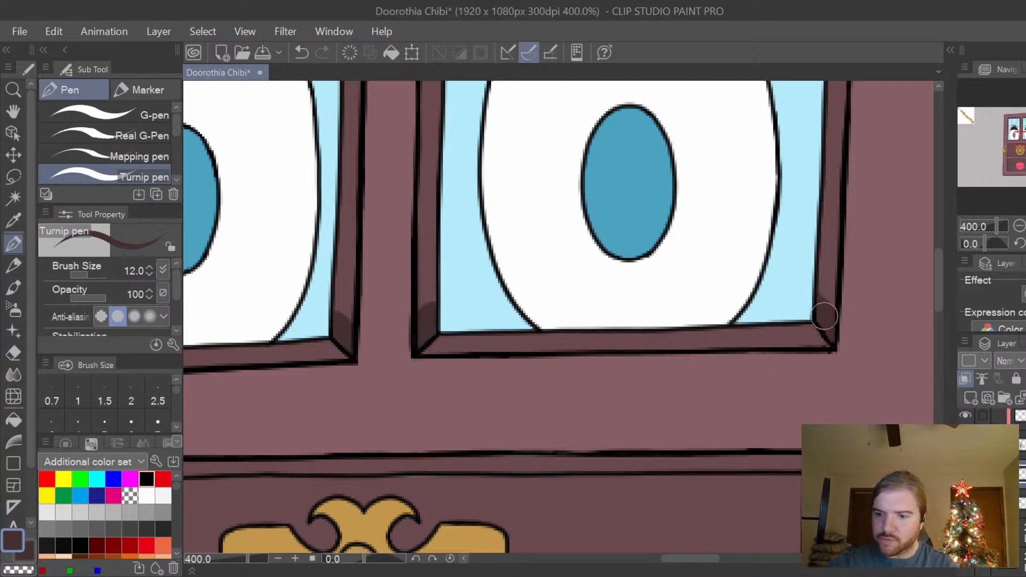
Soften the shadow edges at the lower ends of both windows' side frames with the Blur tool at size 17.
left_click(14, 374)
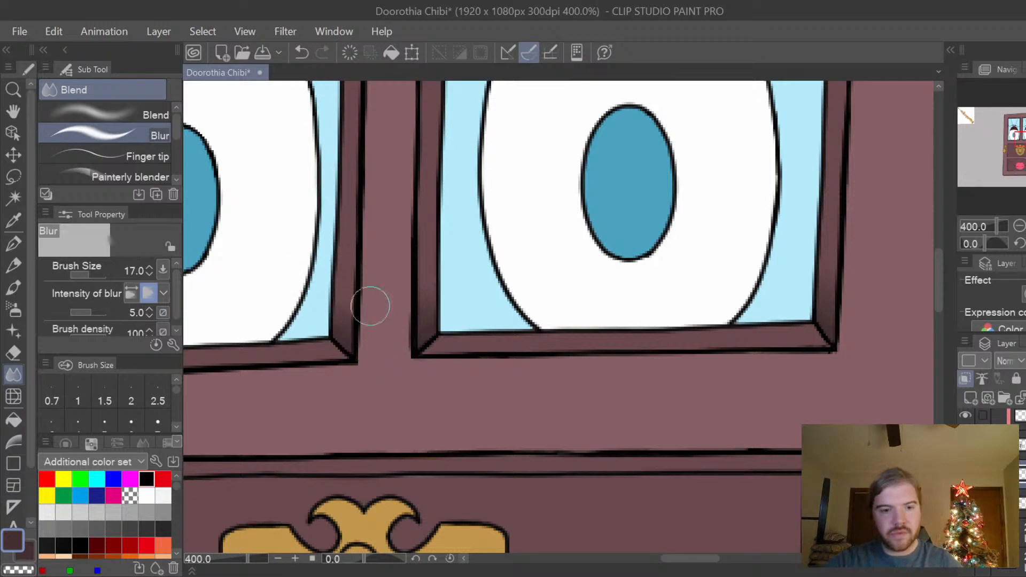
key("space")
mouse_move(530, 411)
left_mouse_down()
mouse_move(639, 394)
mouse_move(791, 399)
left_mouse_up()
left_click_drag(507, 434, 616, 426)
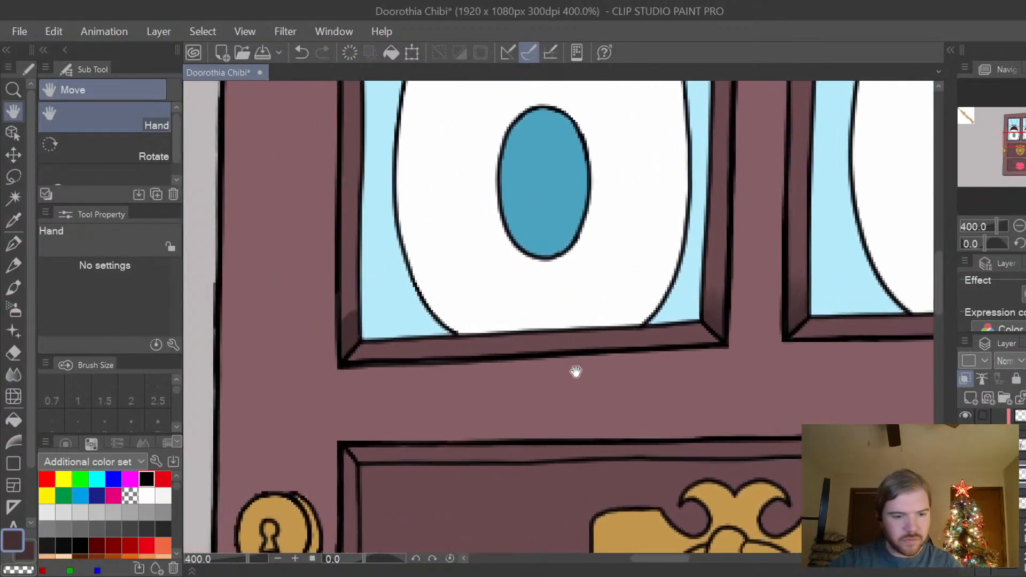
left_click(13, 376)
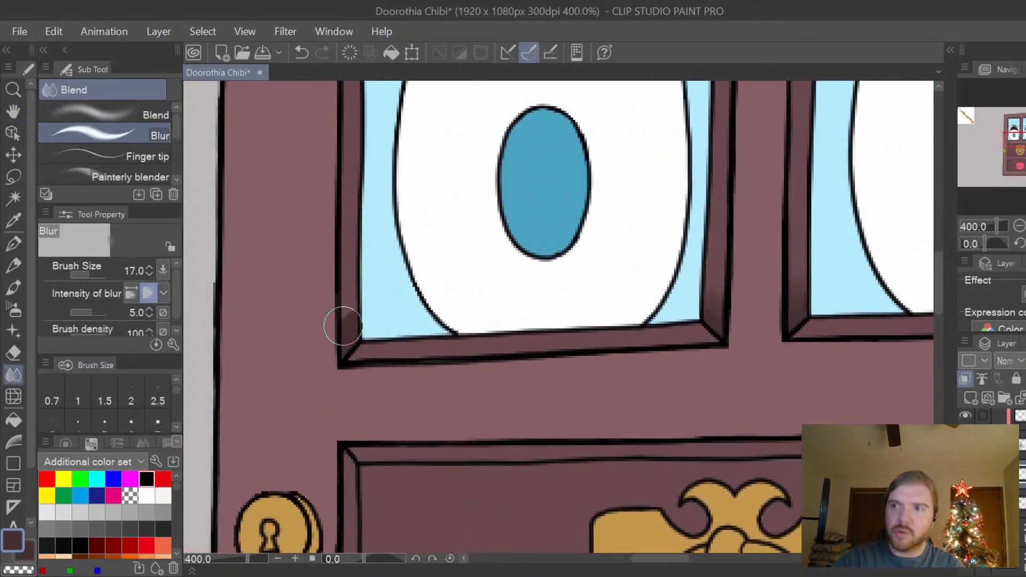
mouse_move(334, 334)
left_mouse_down()
mouse_move(379, 273)
mouse_move(316, 364)
mouse_move(359, 319)
mouse_move(331, 359)
mouse_move(368, 265)
mouse_move(337, 318)
mouse_move(363, 251)
left_mouse_up()
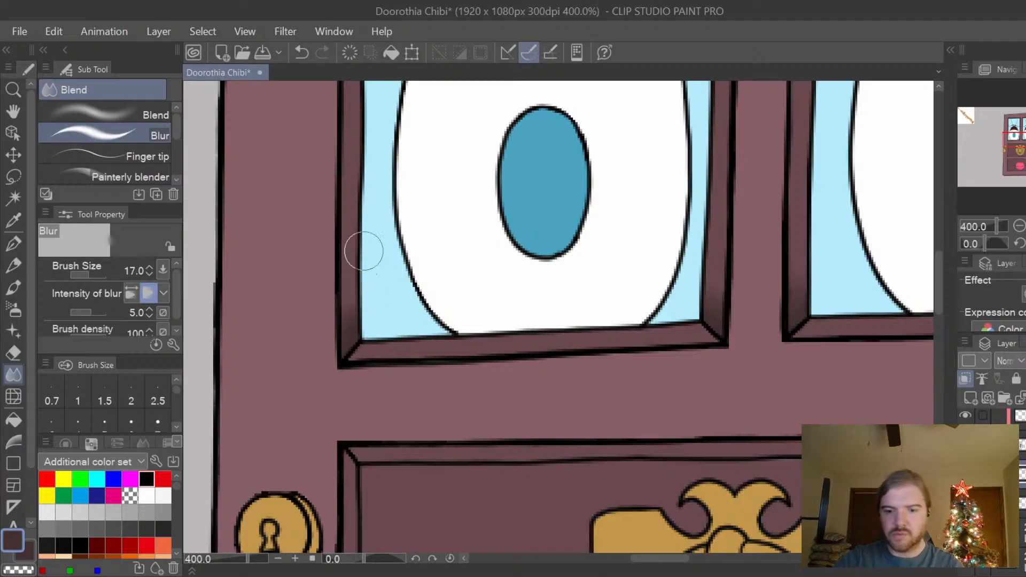
scroll(364, 251, "down", 3)
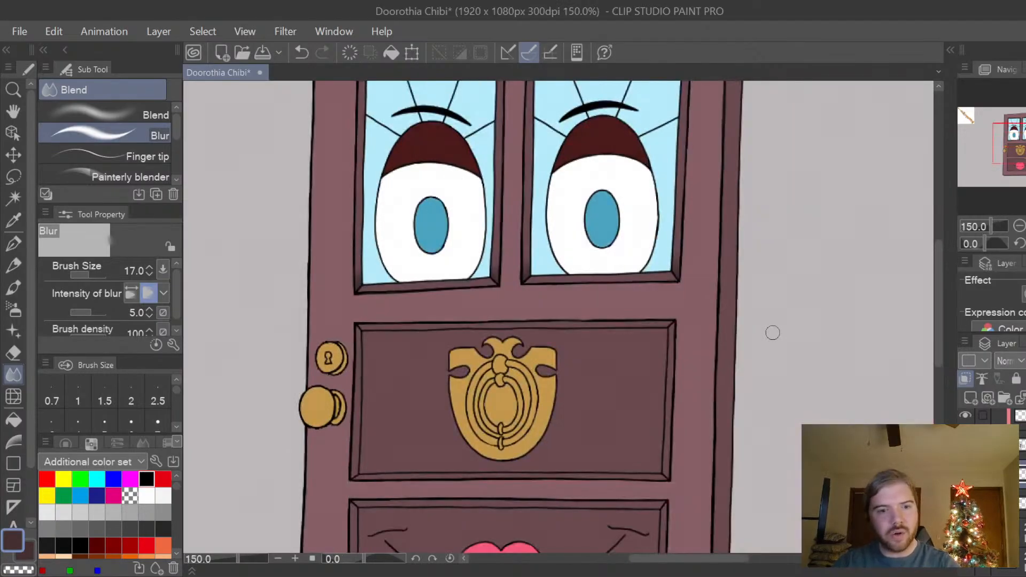
key("space")
left_click_drag(748, 316, 737, 422)
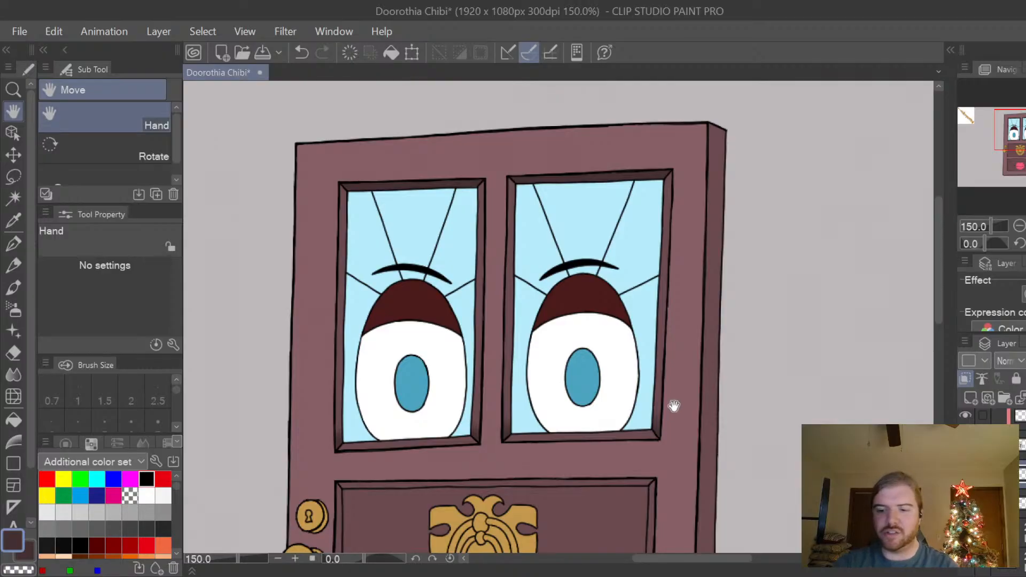
left_click_drag(674, 443, 705, 366)
left_click_drag(693, 429, 700, 397)
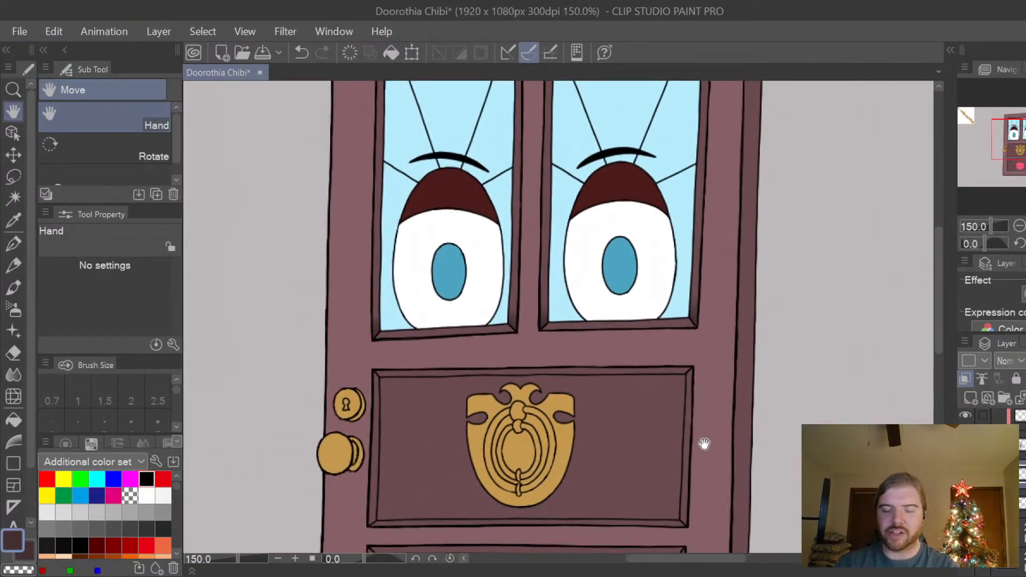
left_click_drag(704, 470, 681, 444)
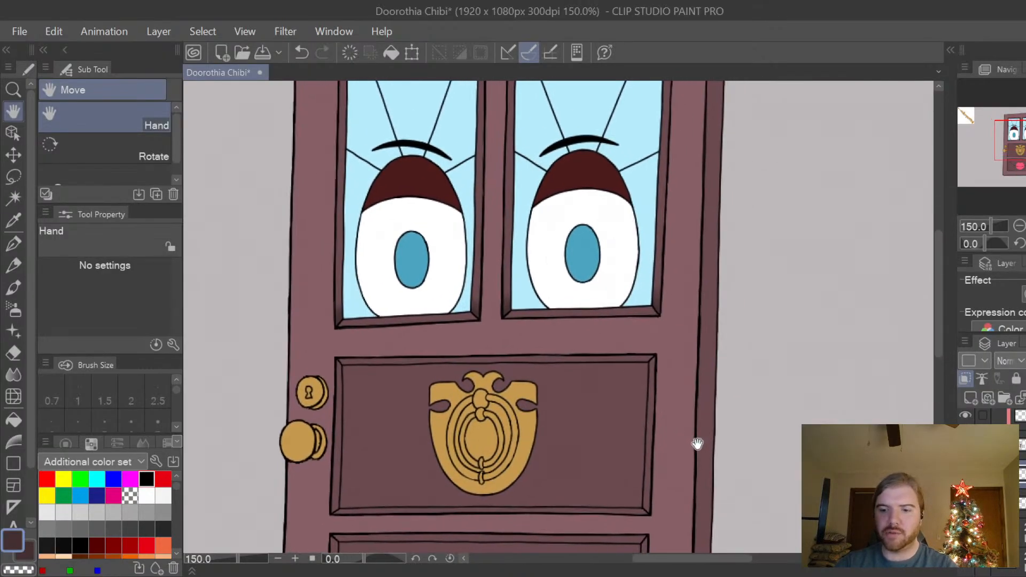
scroll(696, 442, "up", 4)
scroll(715, 417, "down", 2)
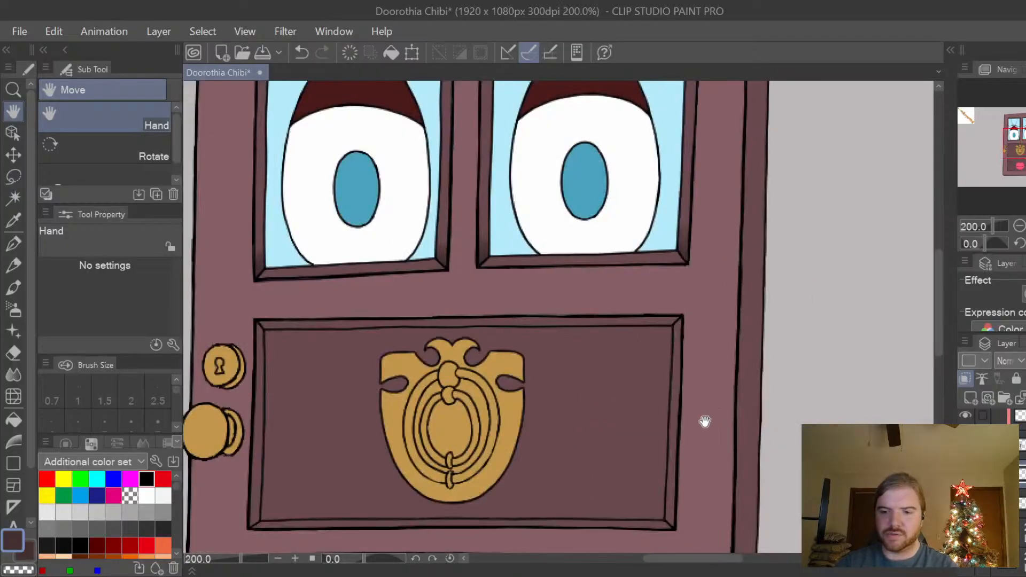
Paint a dark shadow along the upper trim of the knocker panel with the Turnip pen at size 12.
left_click_drag(703, 422, 719, 429)
key("p")
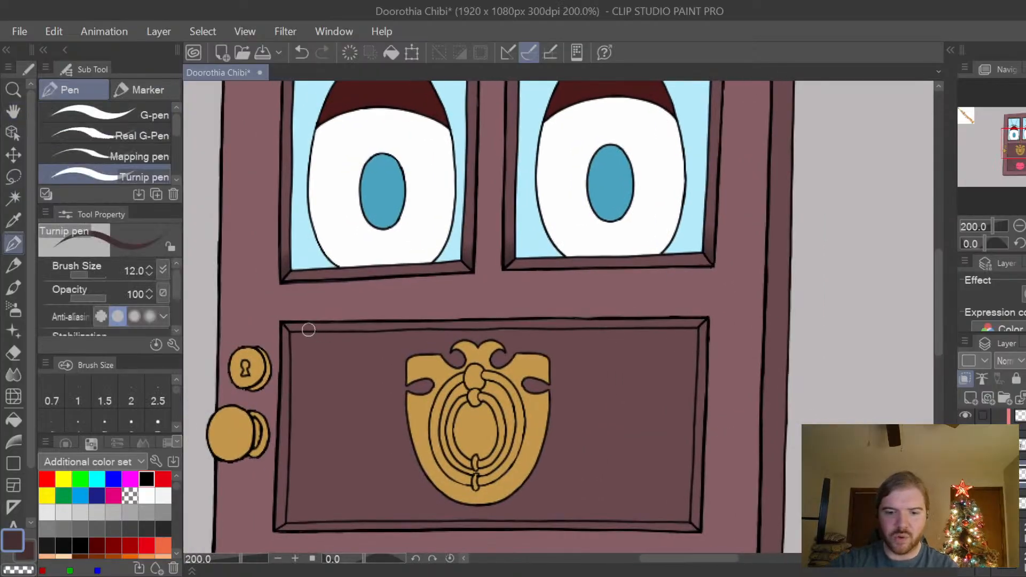
left_click_drag(316, 324, 681, 327)
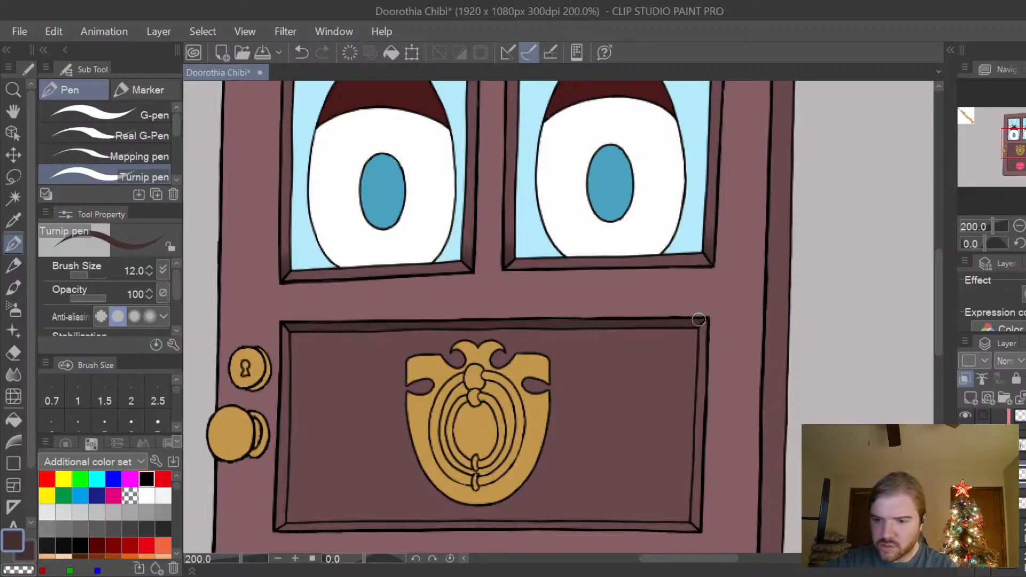
left_click_drag(939, 289, 942, 313)
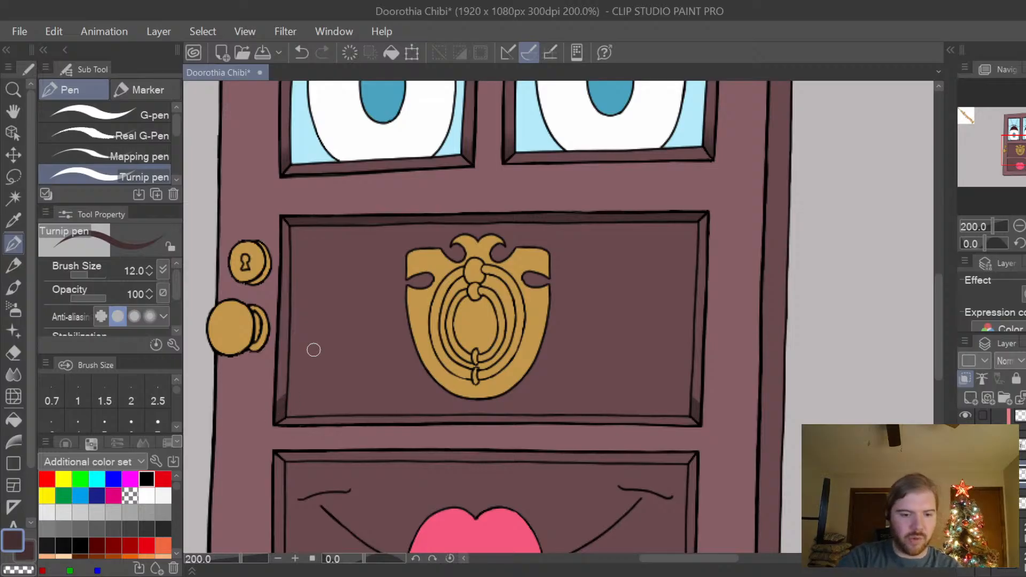
Soften the shadows at the lower ends of the knocker panel's side trims with the Blur tool at size 17.
left_click(14, 374)
scroll(696, 390, "up", 2)
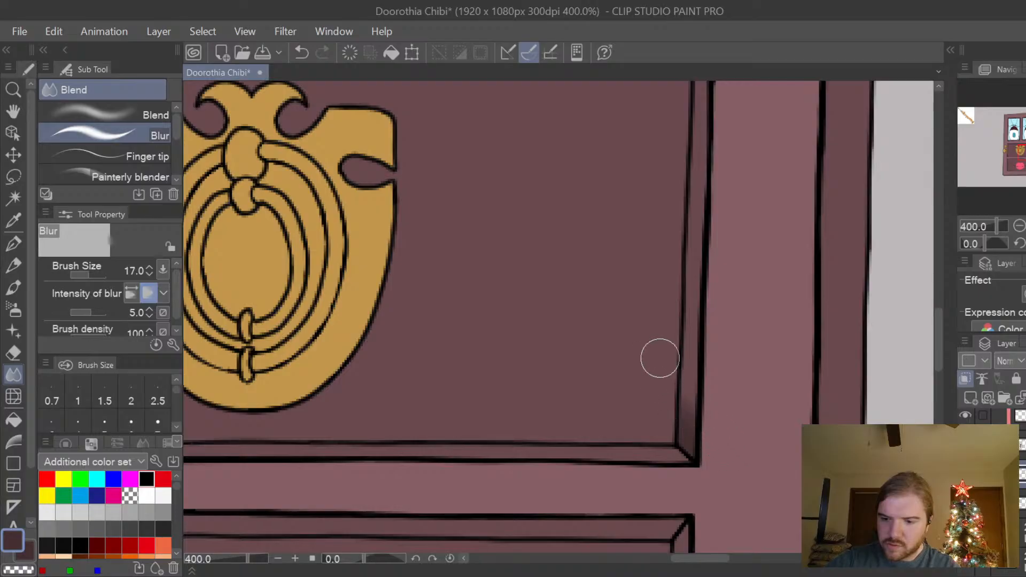
key("space")
left_click_drag(400, 372, 506, 389)
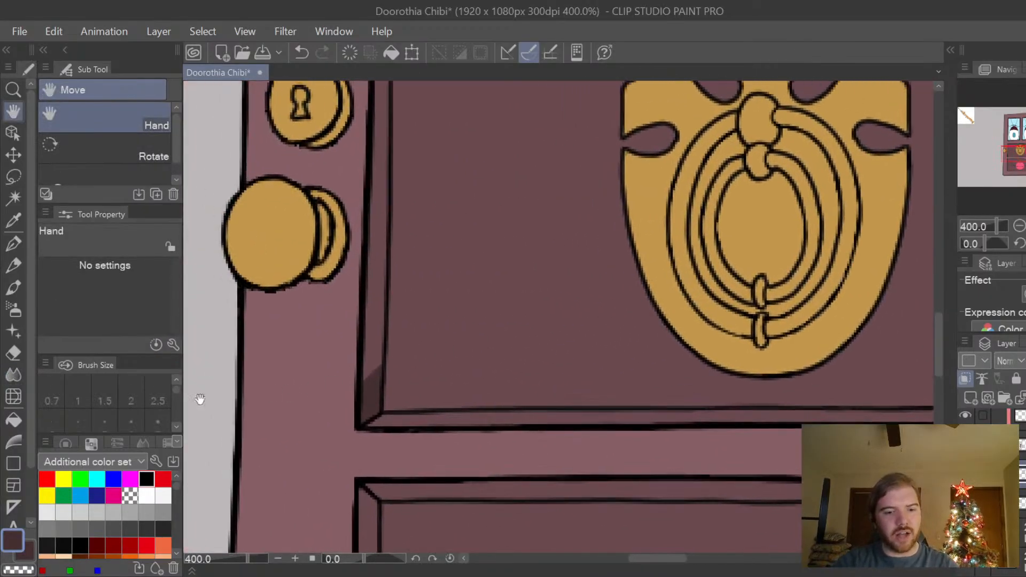
left_click(13, 375)
mouse_move(396, 354)
left_mouse_down()
mouse_move(420, 332)
mouse_move(319, 413)
mouse_move(416, 336)
mouse_move(331, 404)
mouse_move(415, 307)
mouse_move(398, 364)
mouse_move(342, 412)
mouse_move(418, 342)
mouse_move(347, 401)
mouse_move(402, 313)
mouse_move(427, 295)
mouse_move(477, 299)
left_mouse_up()
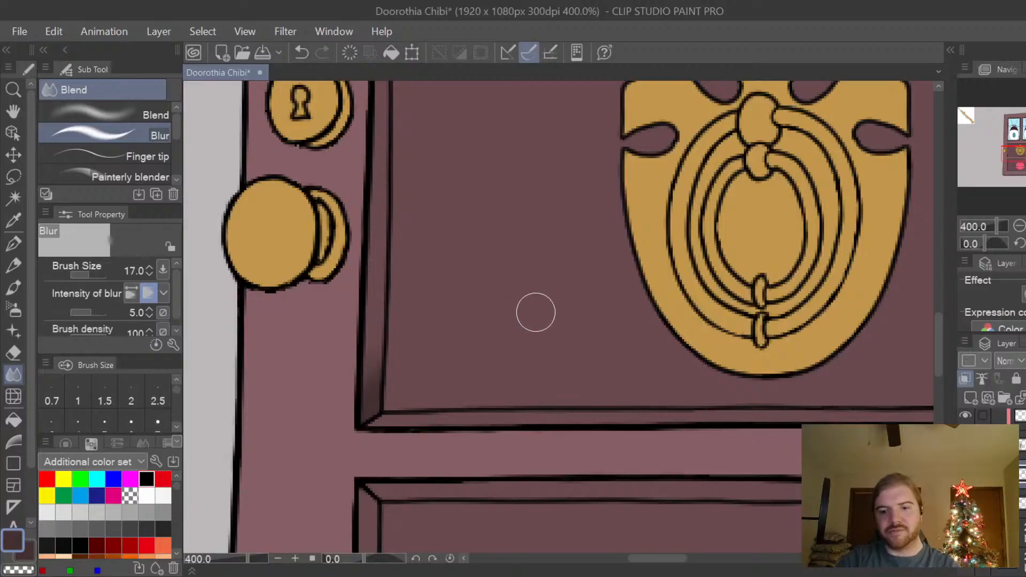
Paint small dark shadows at the upper ends of the knocker panel's side trims with the Turnip pen at size 6.
scroll(565, 307, "down", 3)
key("space")
left_click_drag(841, 360, 749, 479)
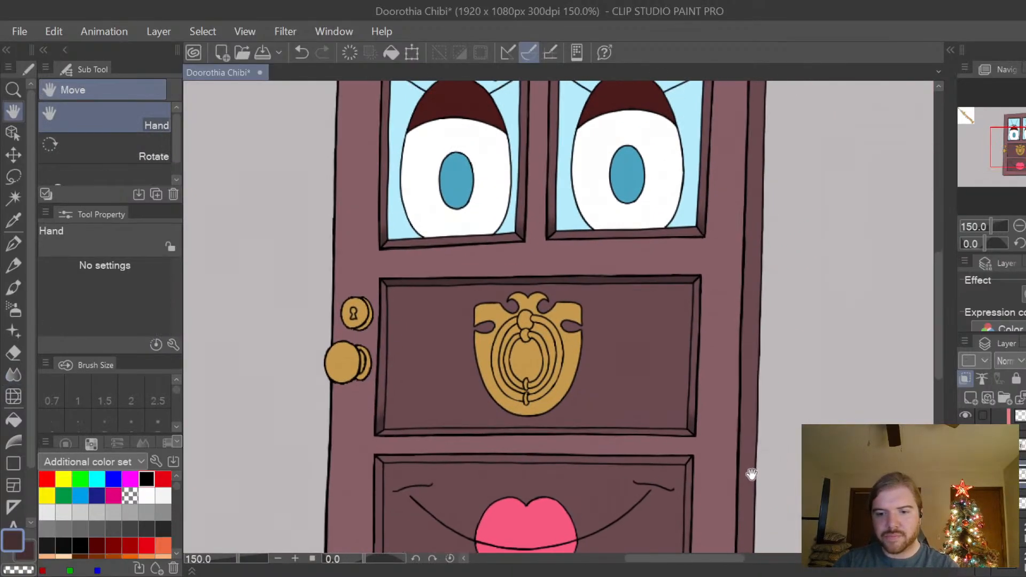
left_click_drag(729, 356, 724, 385)
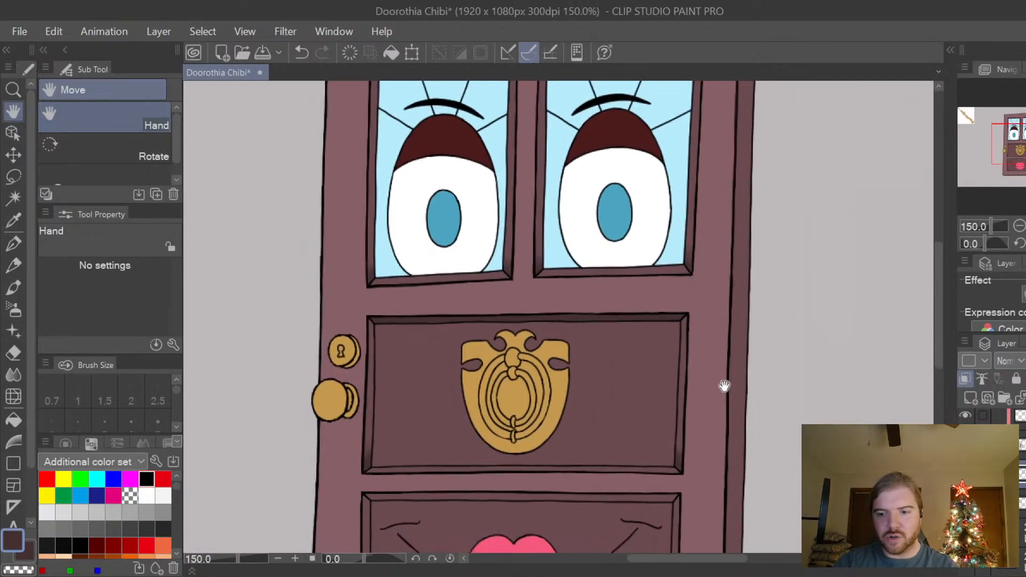
scroll(723, 385, "up", 3)
left_click_drag(695, 344, 733, 422)
key("p")
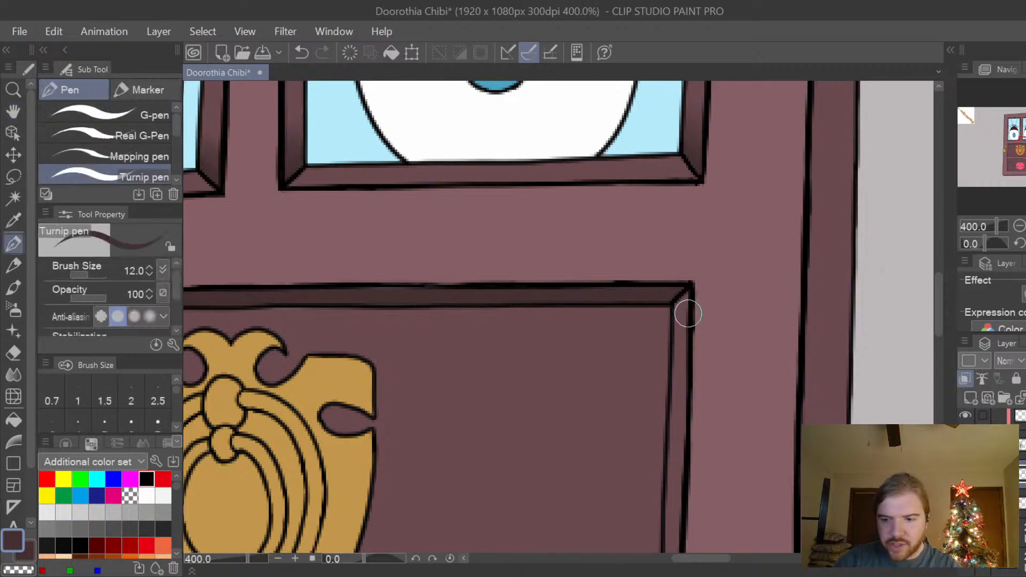
key("bracketleft")
key("bracketleft")
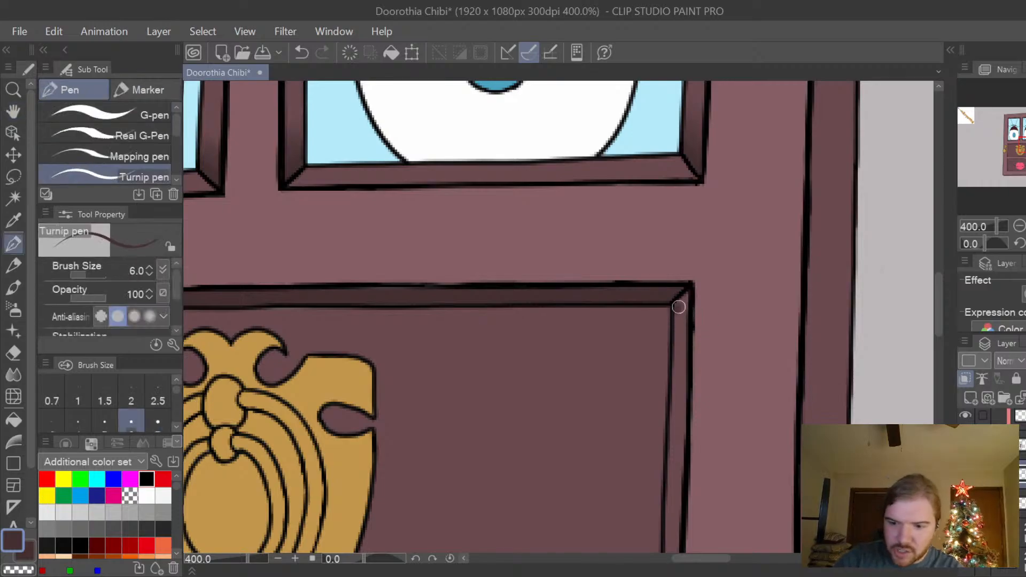
key("space")
left_click_drag(406, 243, 653, 248)
left_click_drag(329, 292, 444, 294)
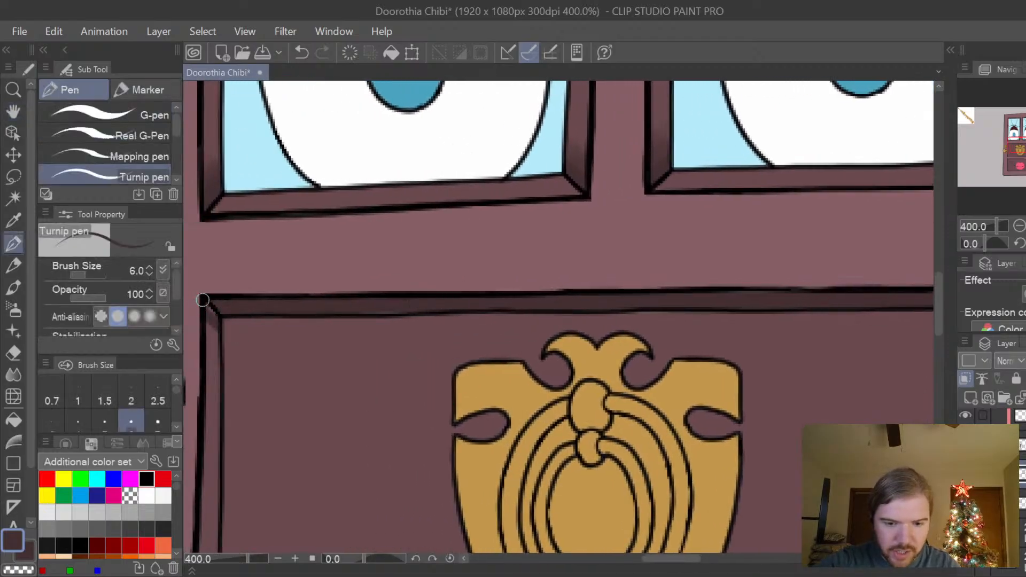
key("ctrl+z")
left_click_drag(201, 299, 231, 335)
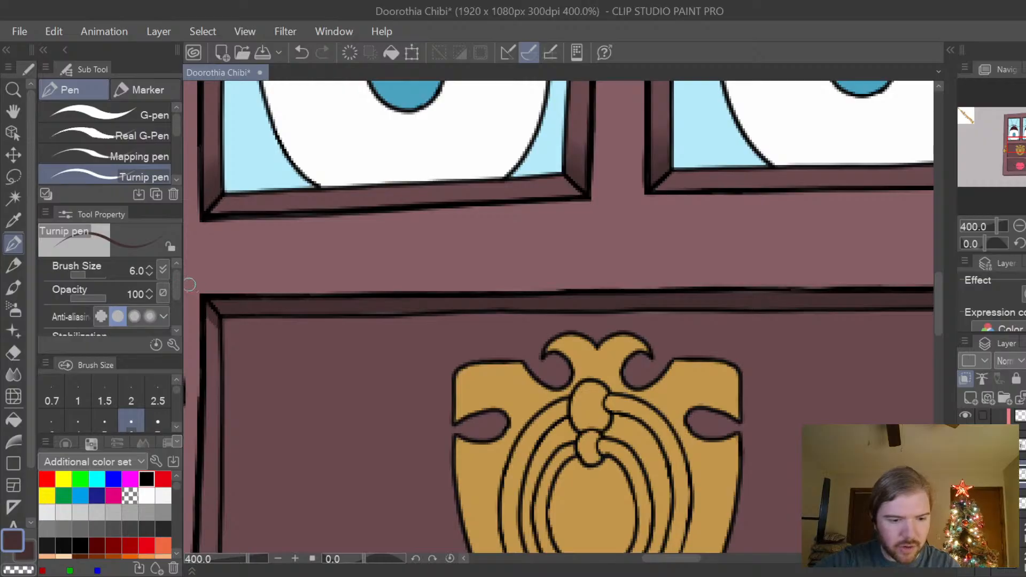
Soften the shadows at the upper corners of the knocker panel's side trims with the Blur tool.
key("j")
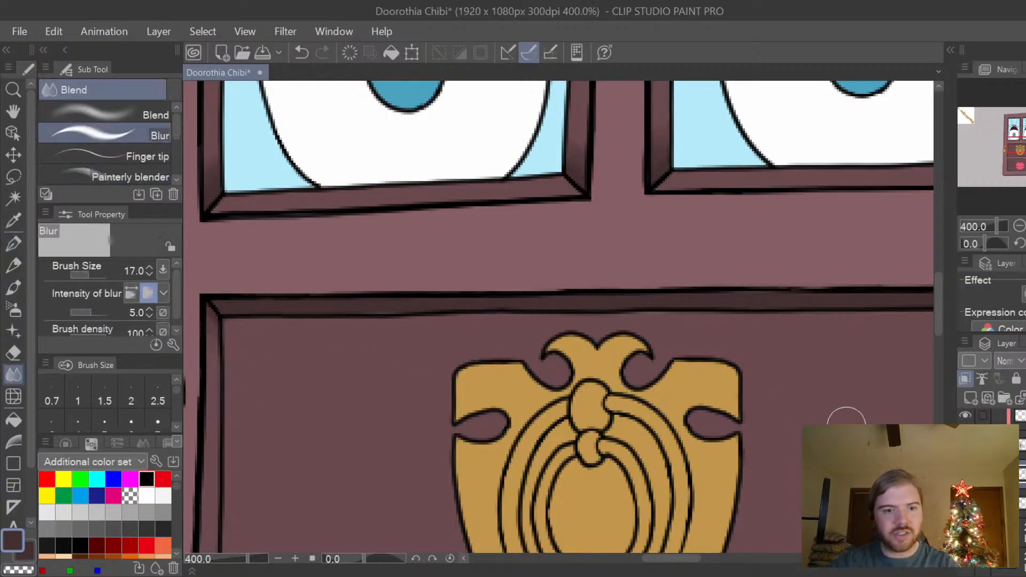
left_click_drag(846, 427, 646, 412)
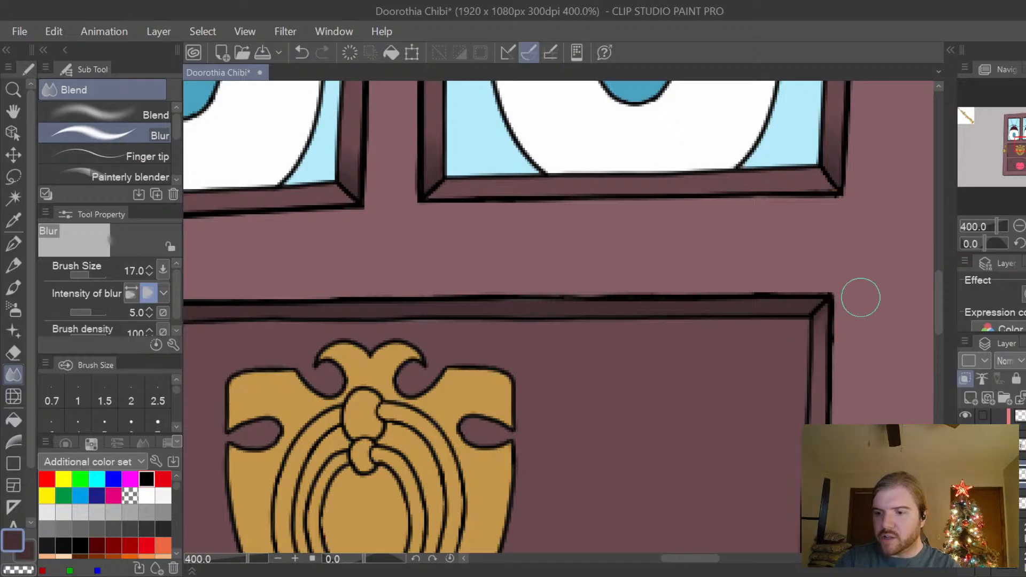
scroll(877, 292, "down", 2)
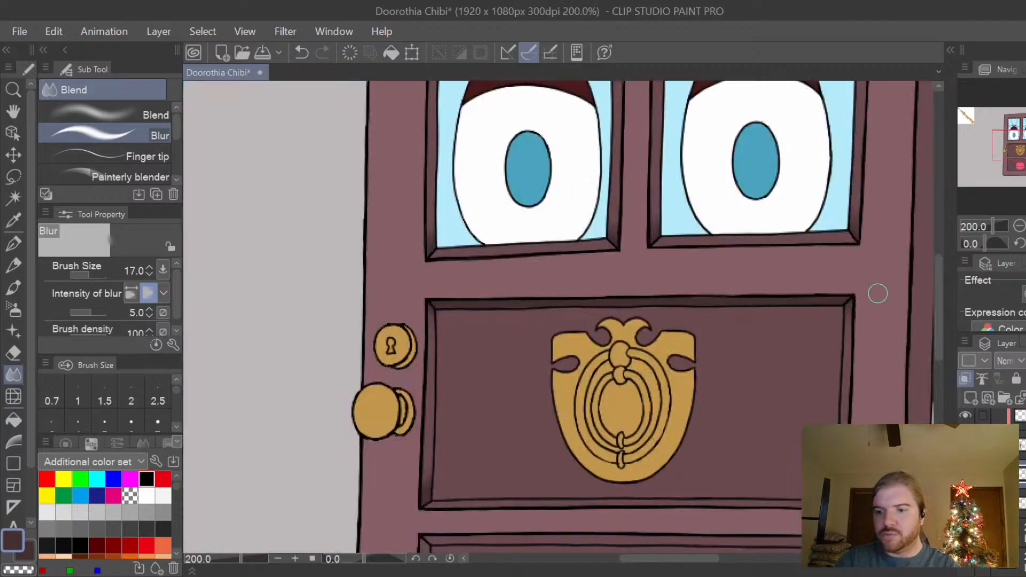
key("space")
left_click_drag(889, 403, 817, 387)
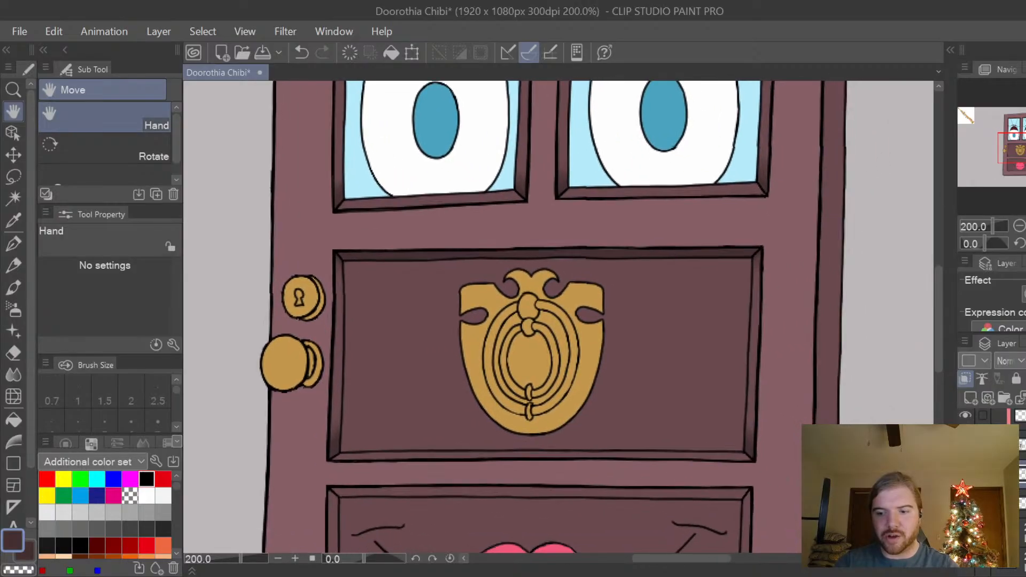
left_click_drag(827, 467, 801, 454)
scroll(802, 455, "down", 4)
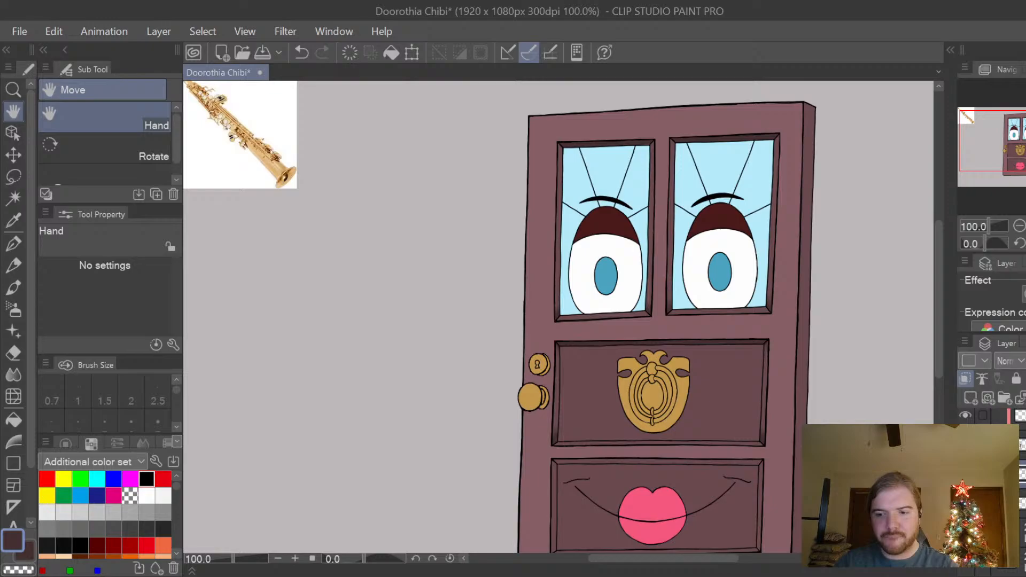
Toggle layer visibility to identify the layer that holds the flat colour of the two lower panels.
scroll(809, 449, "up", 2)
left_click_drag(800, 435, 777, 450)
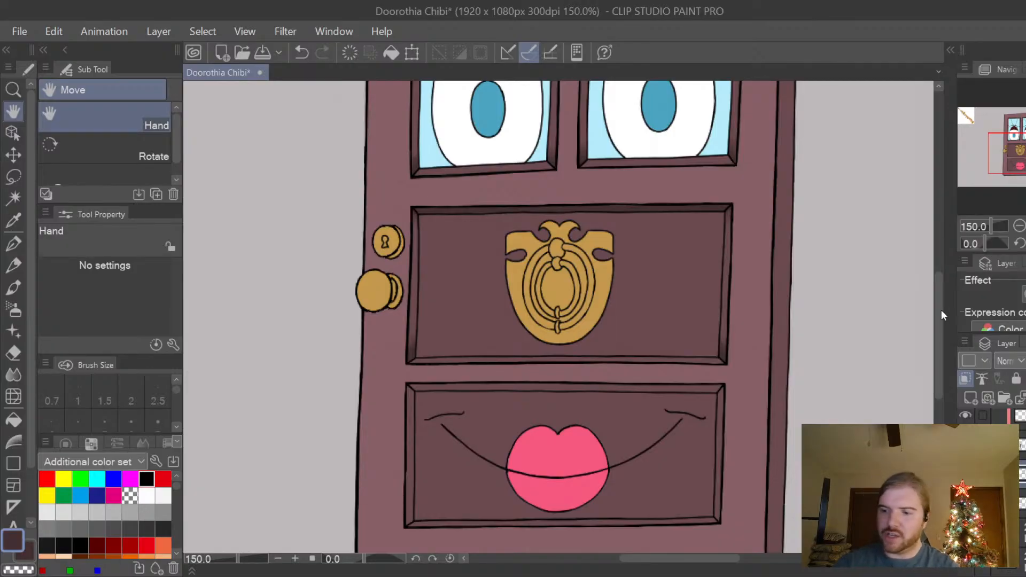
scroll(941, 323, "down", 3)
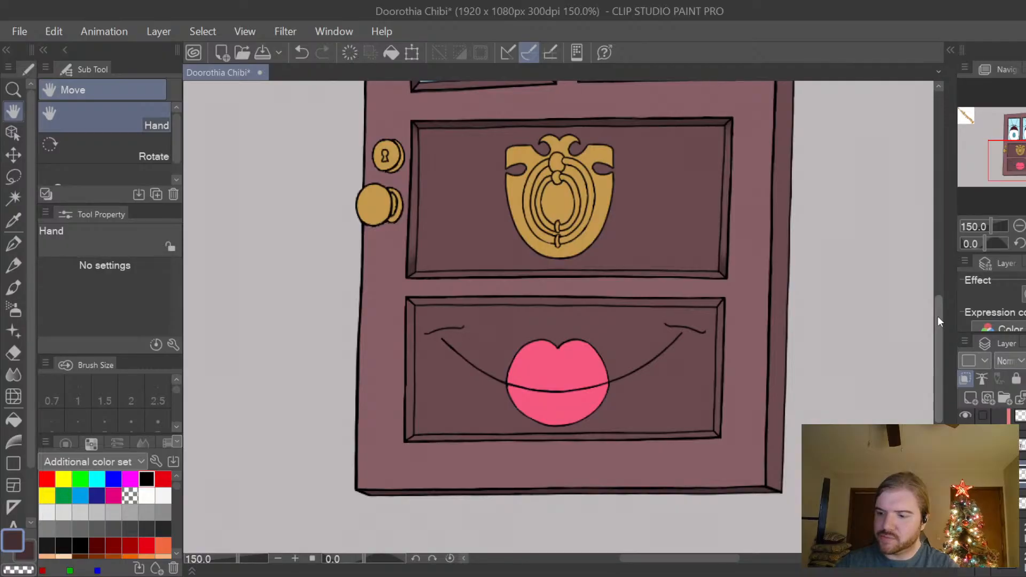
scroll(994, 481, "down", 3)
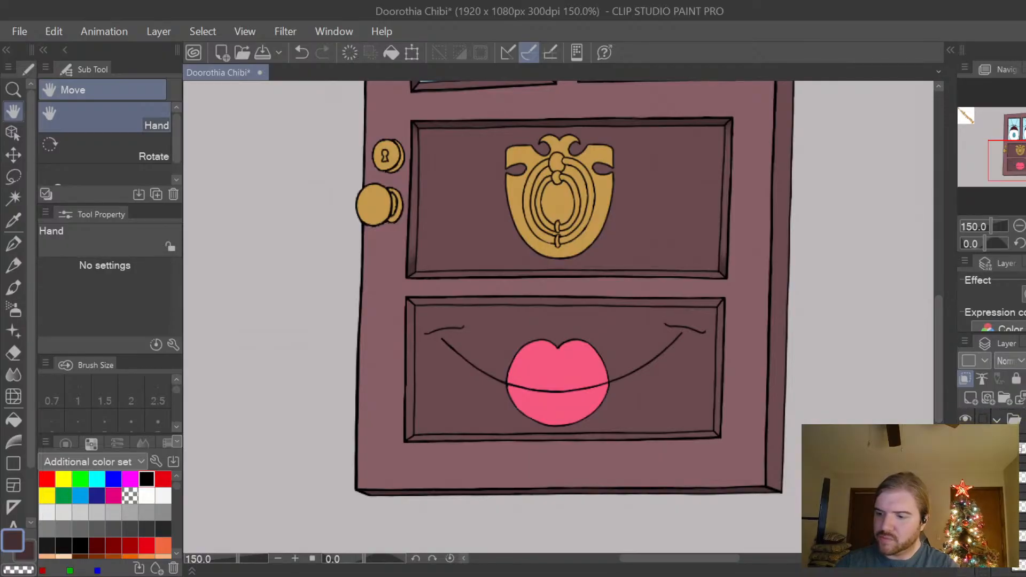
scroll(994, 481, "down", 5)
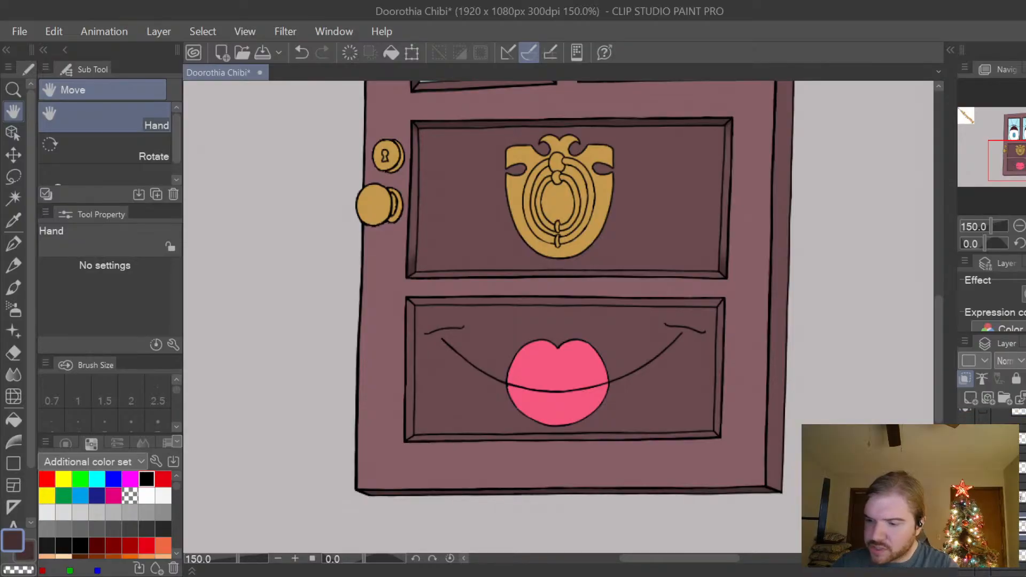
left_click(965, 497)
left_click(965, 497)
left_click(965, 497)
left_click(966, 497)
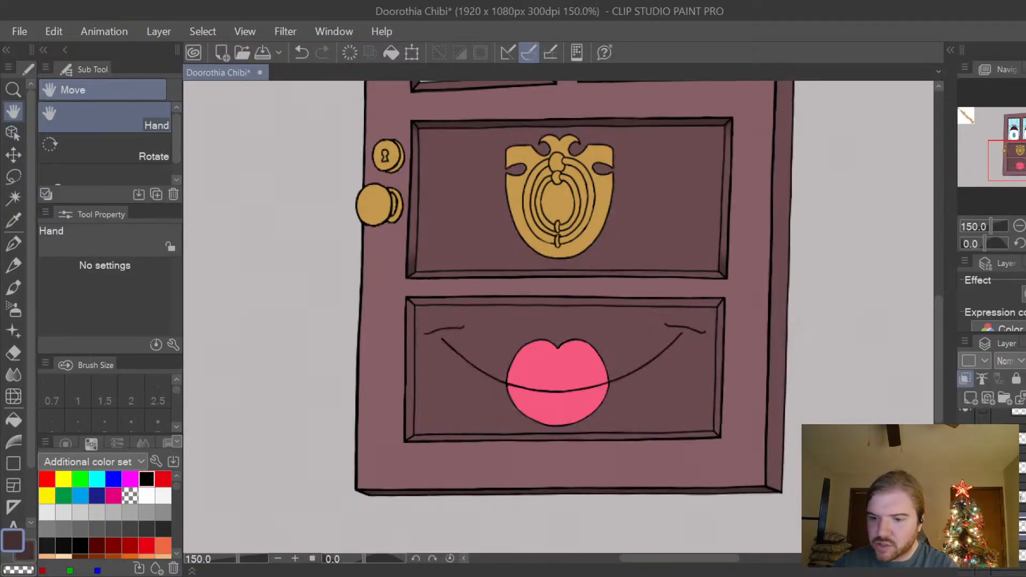
left_click(966, 497)
left_click(965, 497)
left_click(966, 497)
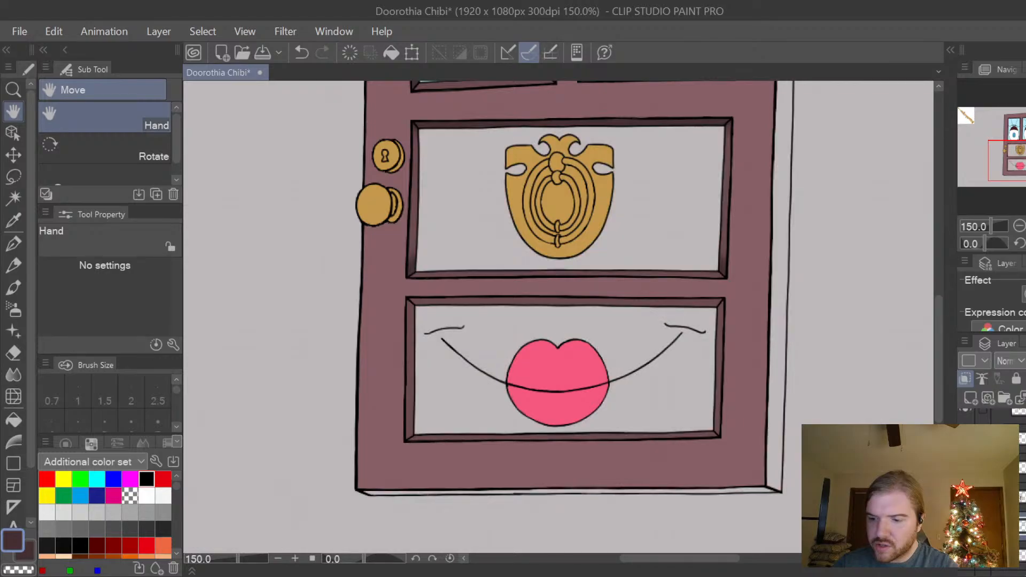
left_click(966, 497)
left_click(966, 497)
left_click(965, 497)
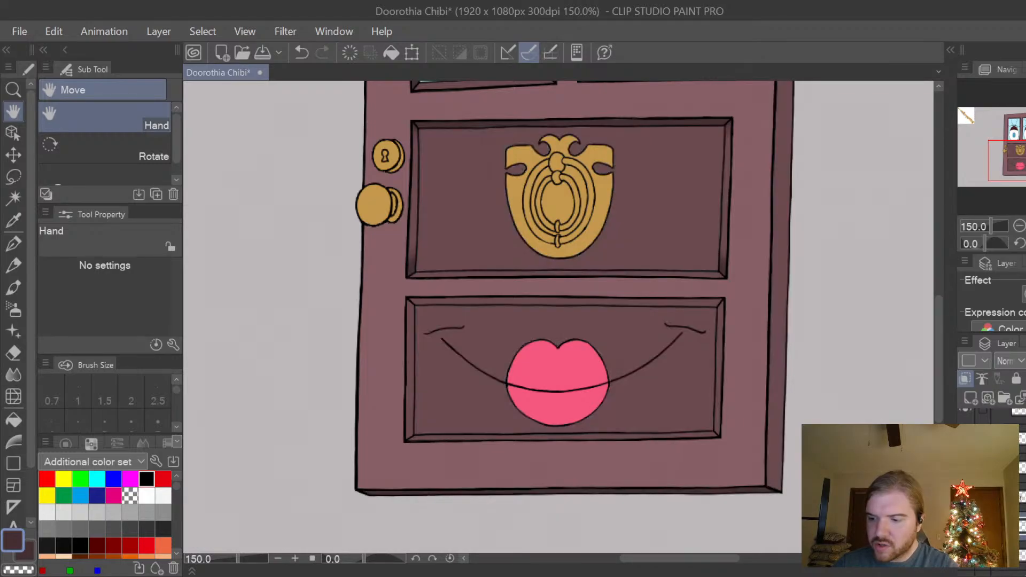
Fill the knocker and mouth panels on their colour layer with the lighter plum sampled from the door frame, referring to other layers.
left_click(1005, 497)
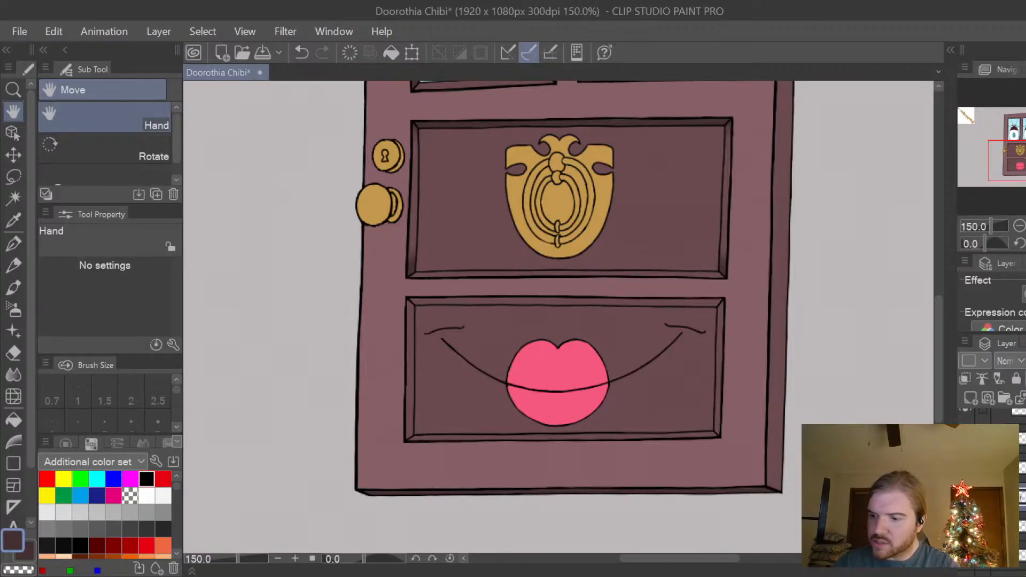
right_click(742, 417)
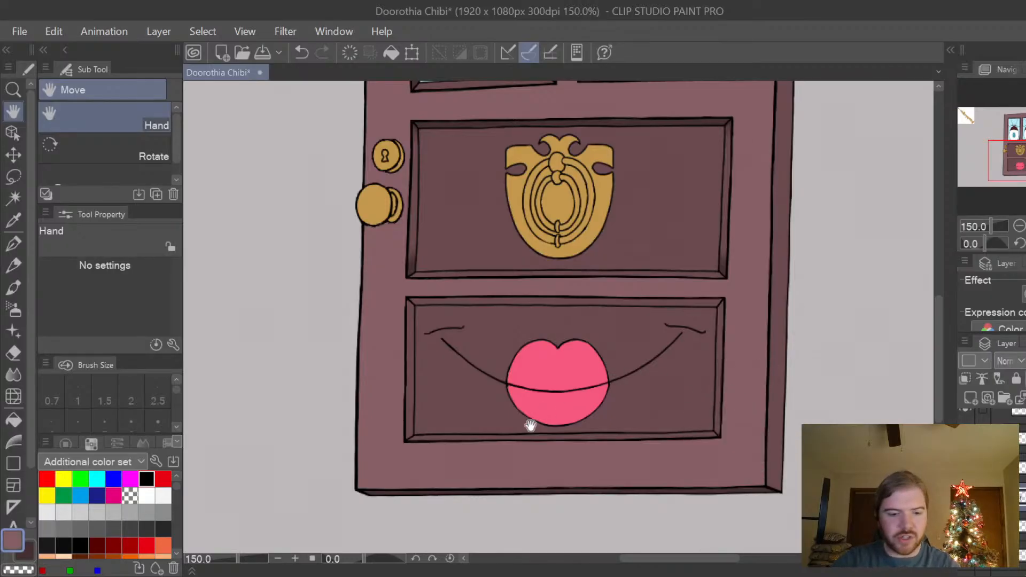
left_click(13, 420)
left_click(664, 387)
scroll(941, 316, "up", 3)
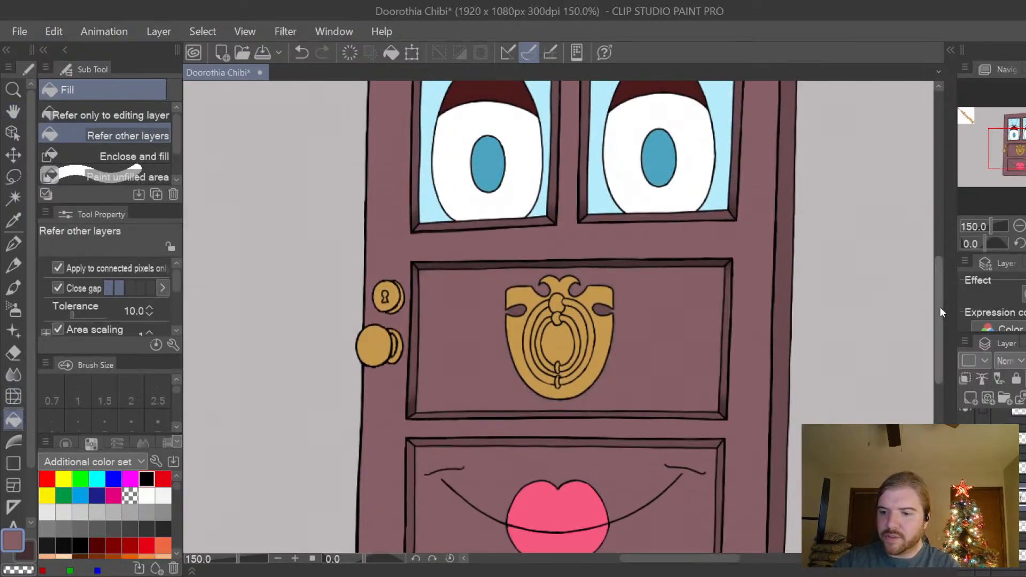
mouse_move(941, 307)
left_mouse_down()
mouse_move(942, 261)
mouse_move(938, 343)
mouse_move(939, 314)
mouse_move(938, 326)
left_mouse_up()
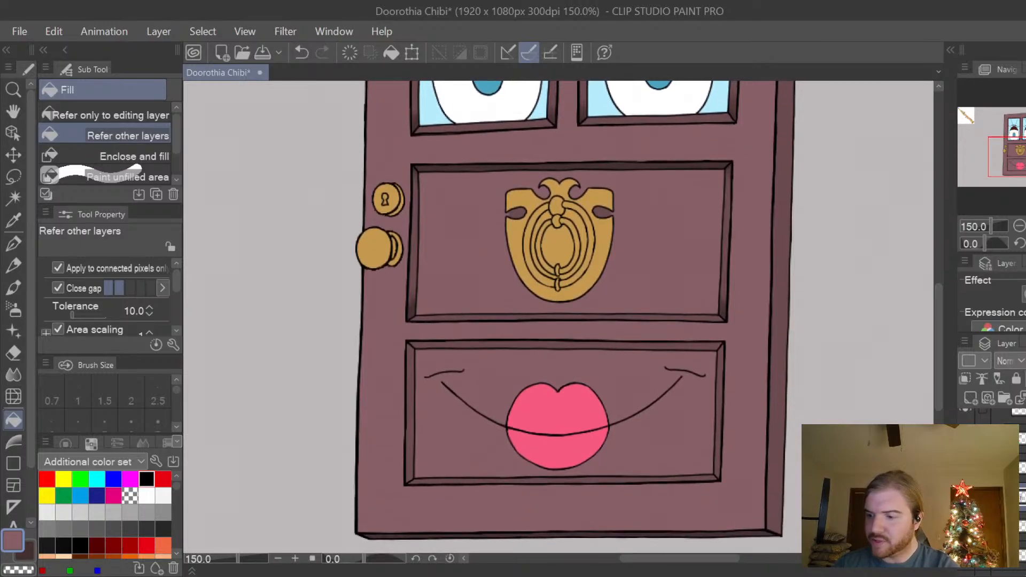
Reselect the trim shading layer and set the drawing colour back to the dark shadow brown.
scroll(999, 494, "down", 1)
left_click(1000, 494)
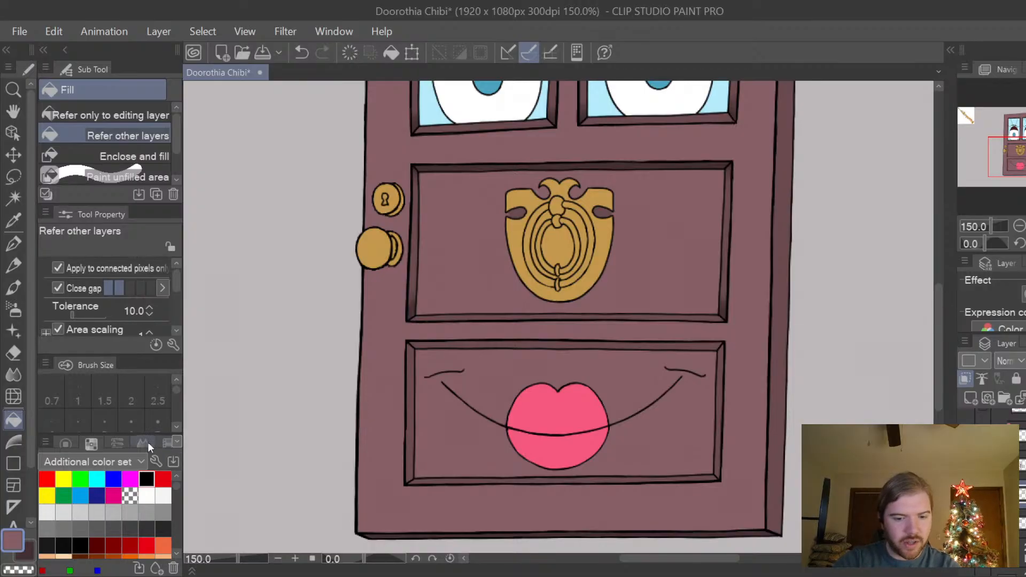
left_click(178, 443)
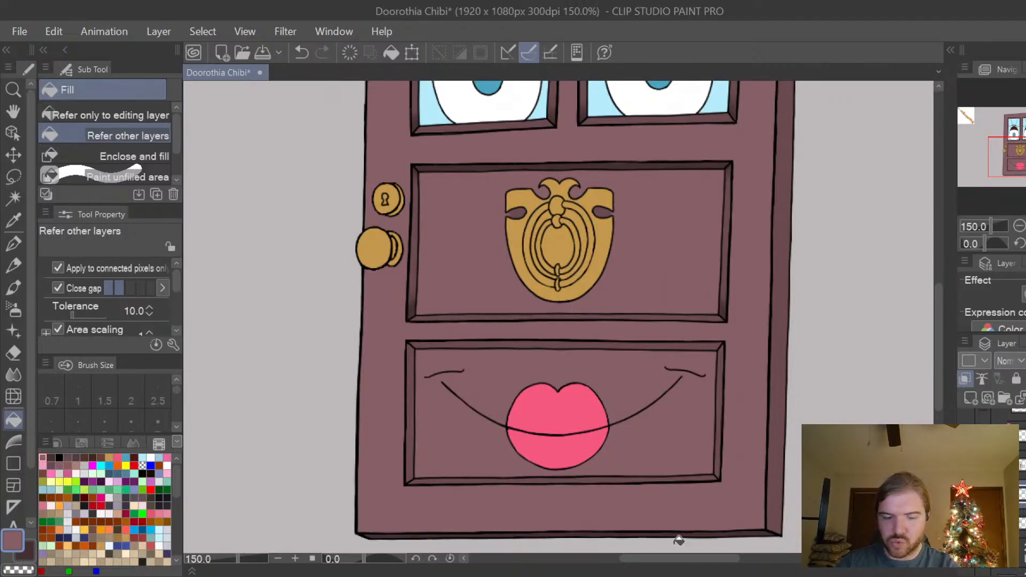
scroll(679, 540, "up", 1)
left_click_drag(941, 362, 941, 373)
left_click(772, 477, "alt")
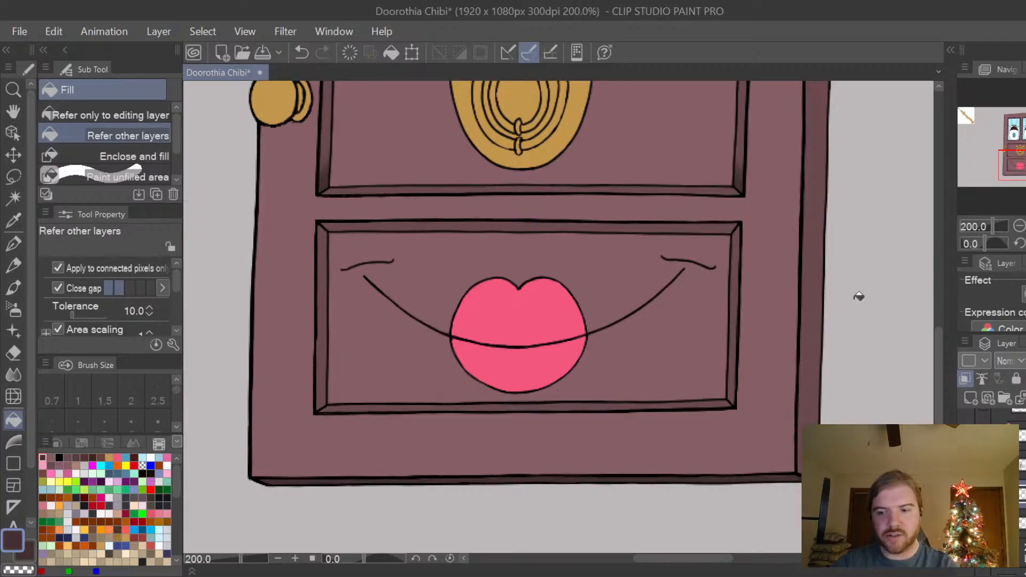
Paint a dark shadow along the upper trim of the mouth panel with the Turnip pen at size 12.
left_click_drag(941, 347, 943, 328)
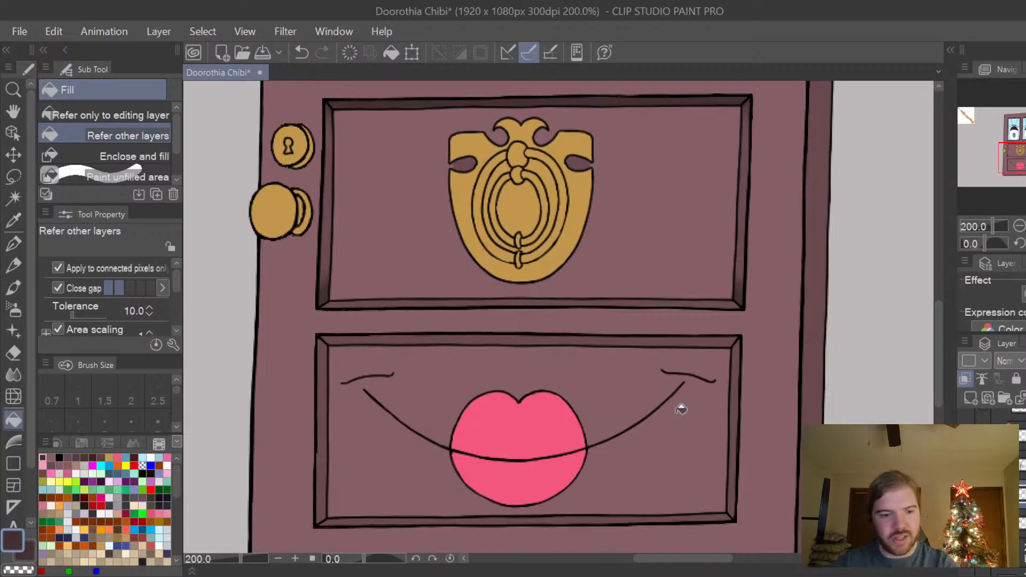
key("p")
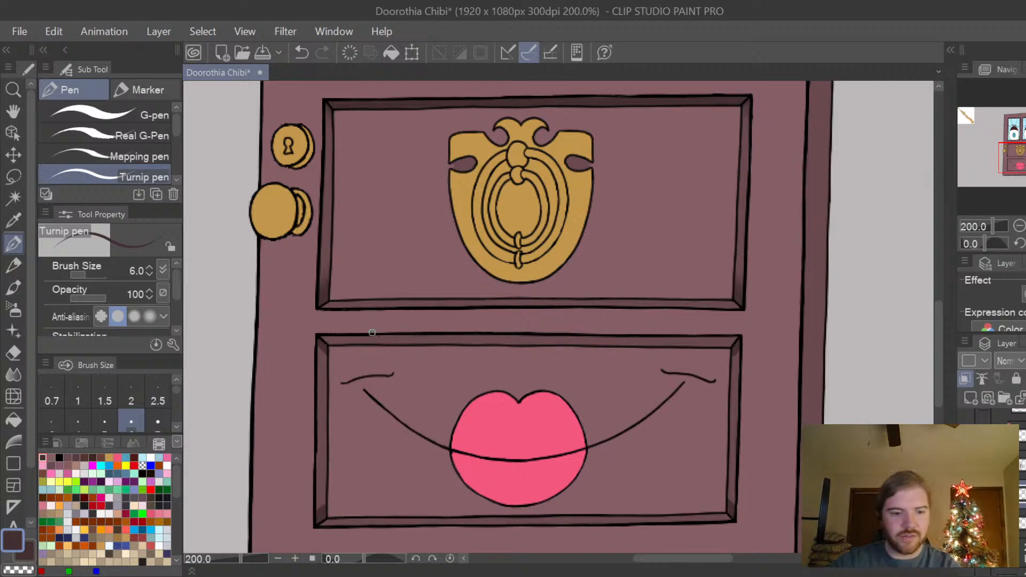
key("bracketright")
key("bracketright")
key("bracketright")
key("bracketright")
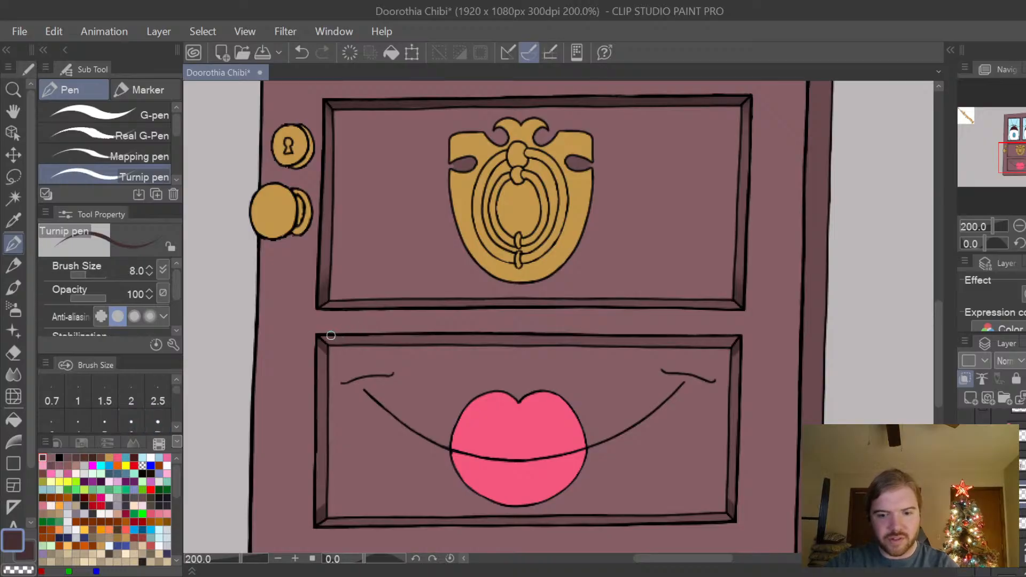
mouse_move(341, 335)
left_mouse_down()
mouse_move(399, 341)
mouse_move(390, 335)
mouse_move(511, 347)
mouse_move(481, 333)
mouse_move(703, 344)
left_mouse_up()
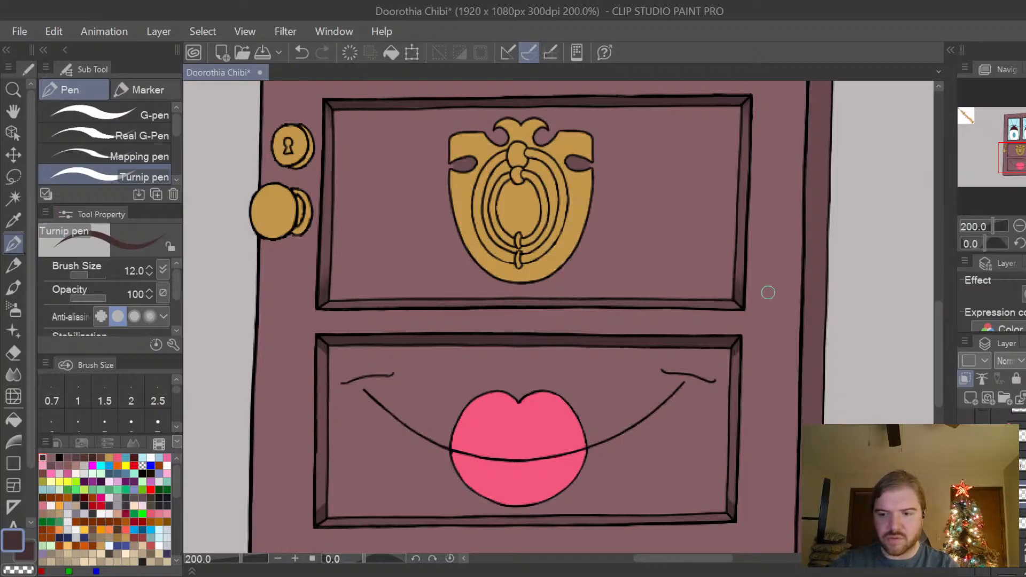
Paint small dark shadows at both ends of the knocker panel's lower trim with the Turnip pen at size 8 and blur the left one.
key("space")
left_click_drag(862, 364, 845, 394)
left_click_drag(794, 434, 810, 418)
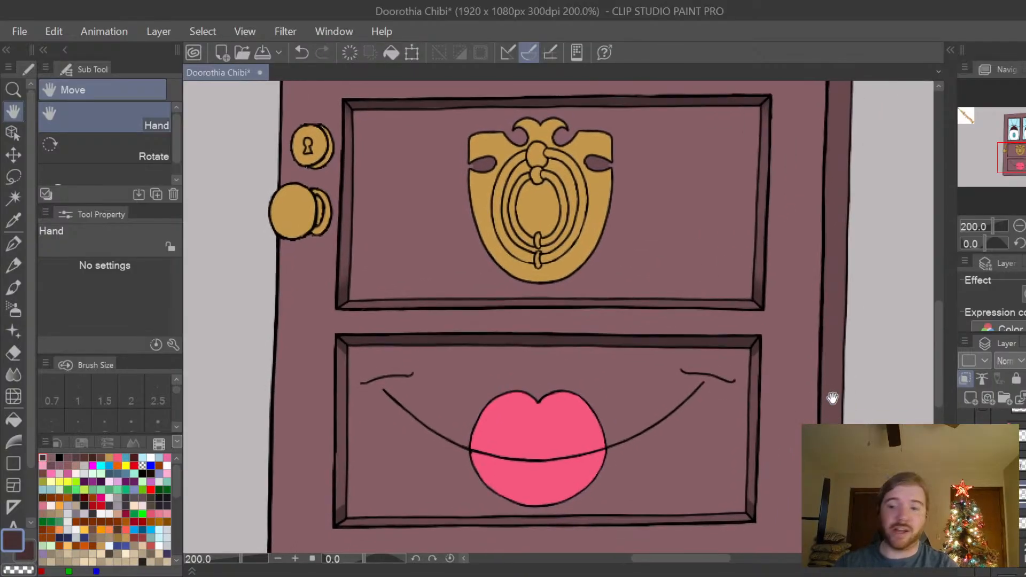
scroll(783, 339, "up", 3)
left_click_drag(785, 341, 772, 353)
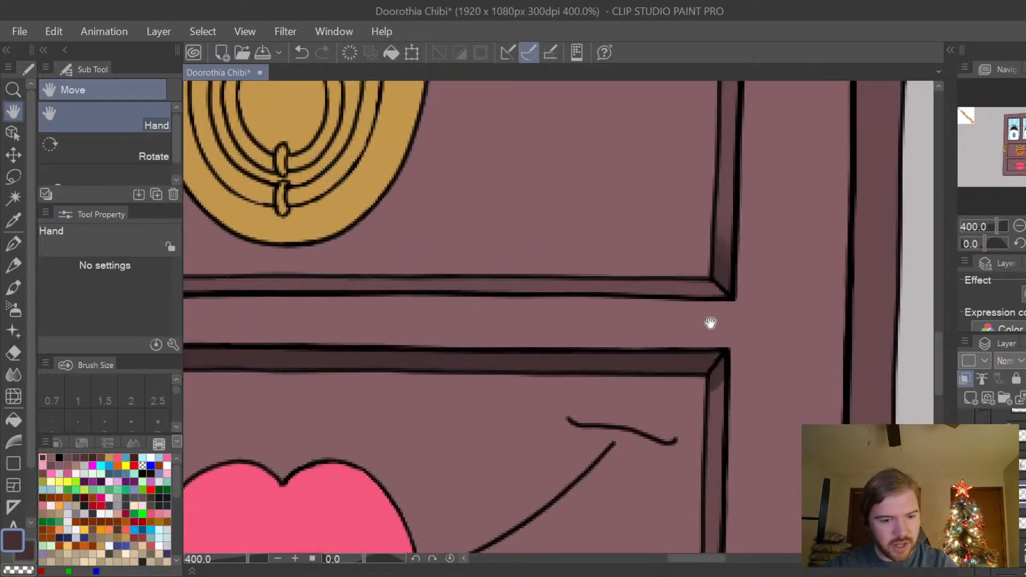
key("p")
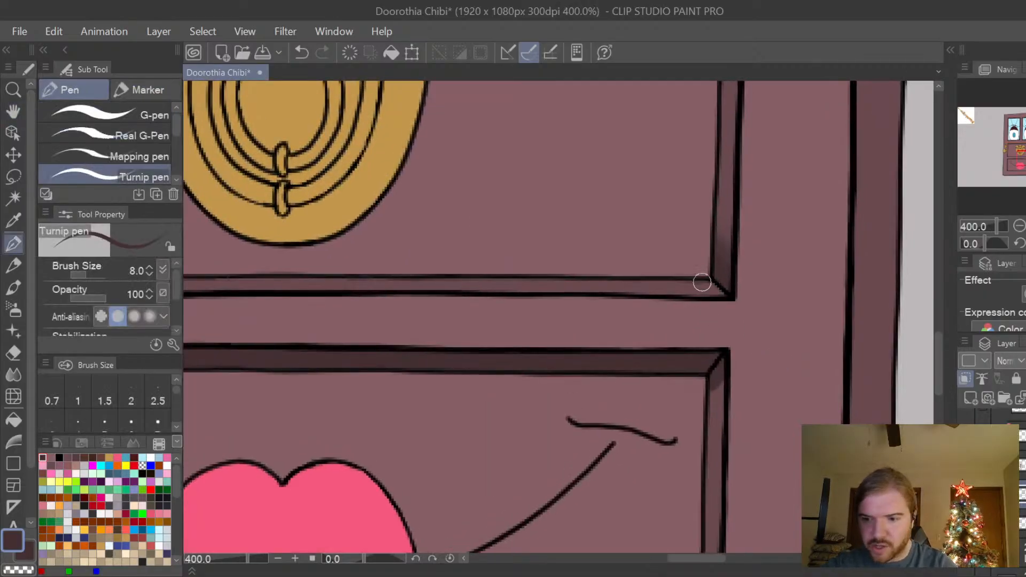
key("space")
mouse_move(513, 293)
left_mouse_down()
mouse_move(781, 267)
mouse_move(771, 269)
left_mouse_up()
left_click_drag(473, 339, 693, 375)
left_click_drag(539, 391, 605, 403)
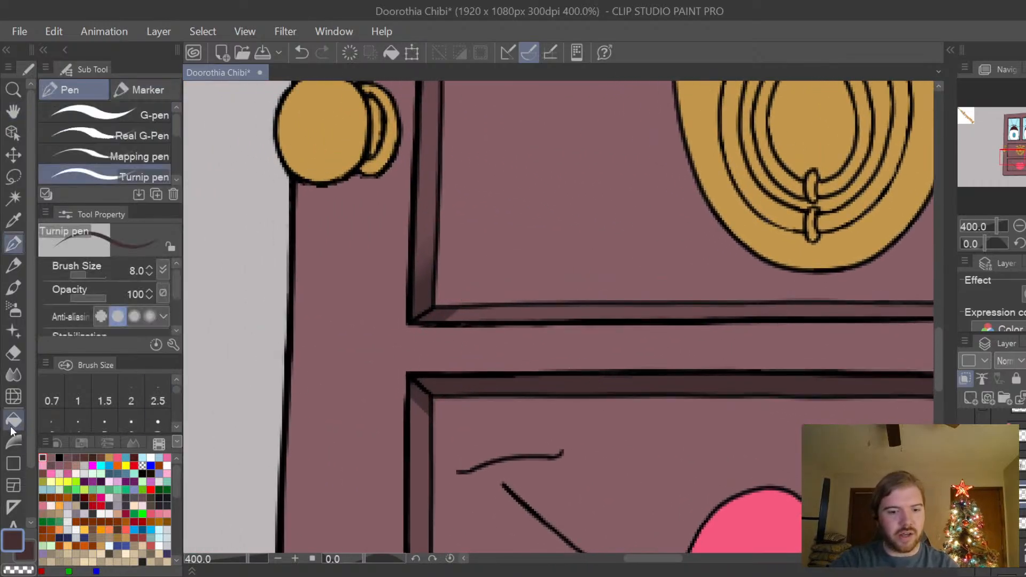
left_click(14, 374)
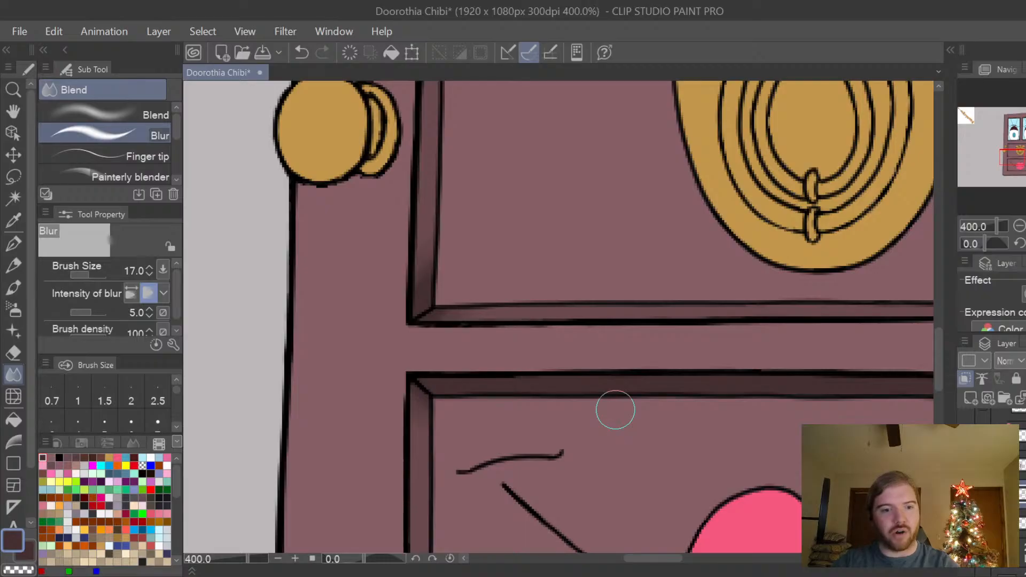
Paint small dark shadows at both ends of the mouth panel's lower trim with the Turnip pen at size 10.
key("space")
left_click_drag(665, 474, 619, 253)
left_click_drag(530, 395, 543, 335)
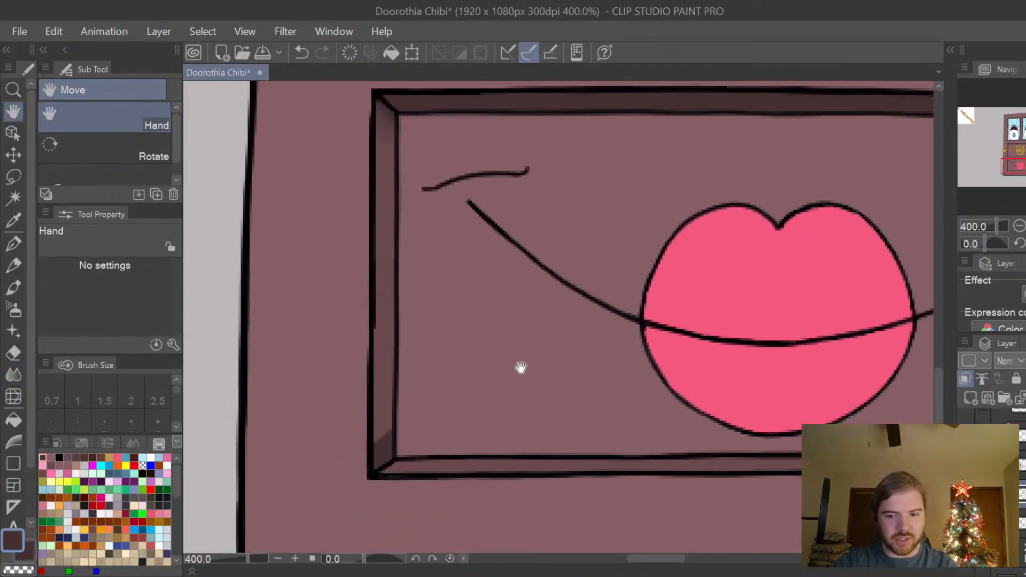
key("p")
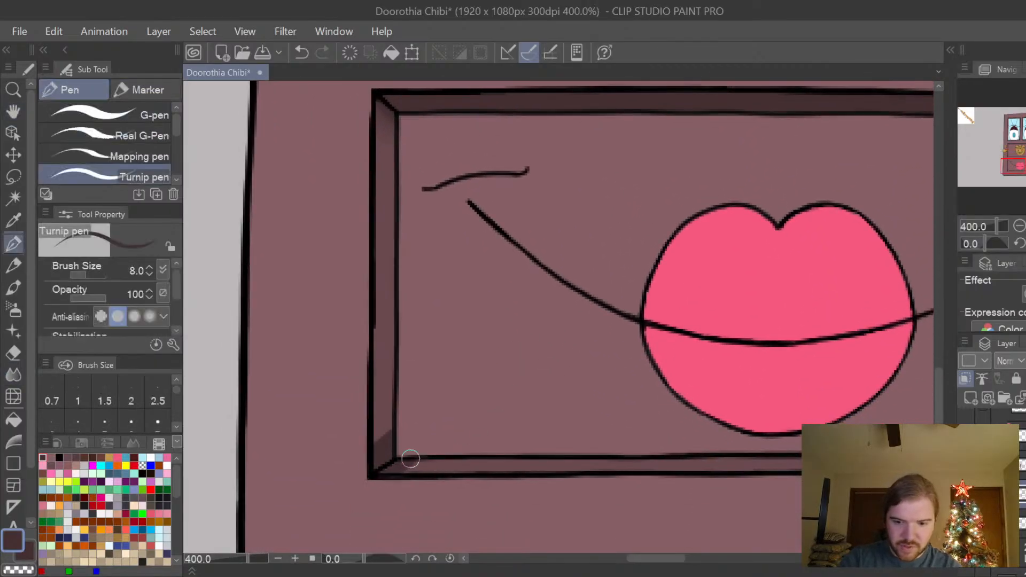
key("bracketright")
key("space")
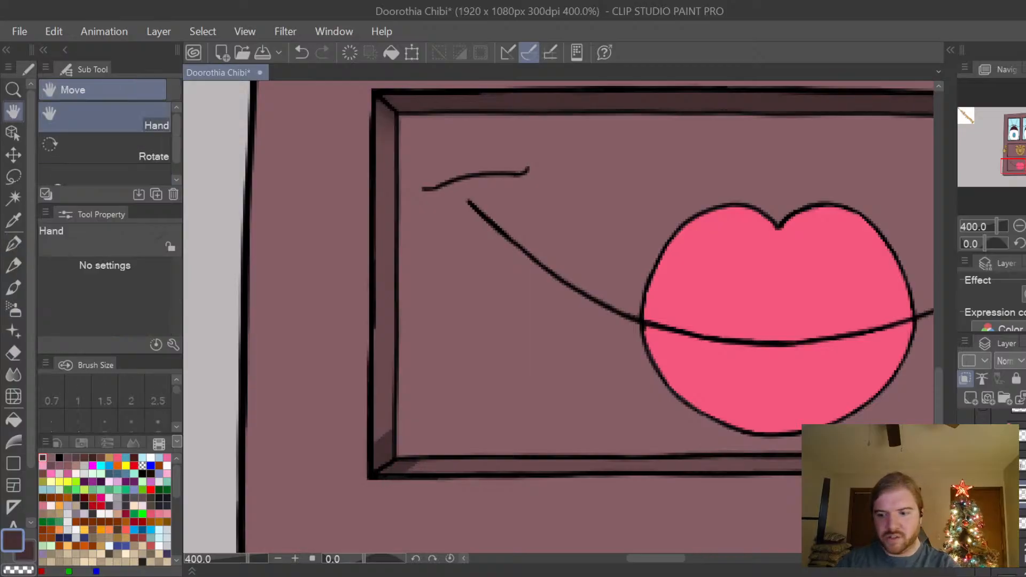
left_click_drag(910, 448, 568, 419)
left_click_drag(816, 423, 735, 428)
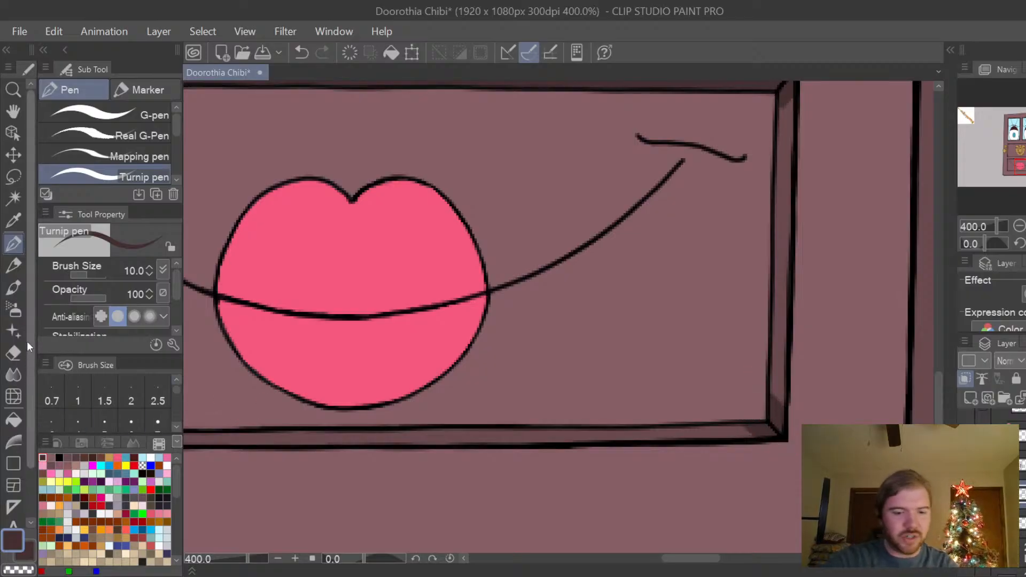
Soften the shadows in the mouth panel's two lower trim corners with the Blur tool at size 17.
left_click(13, 375)
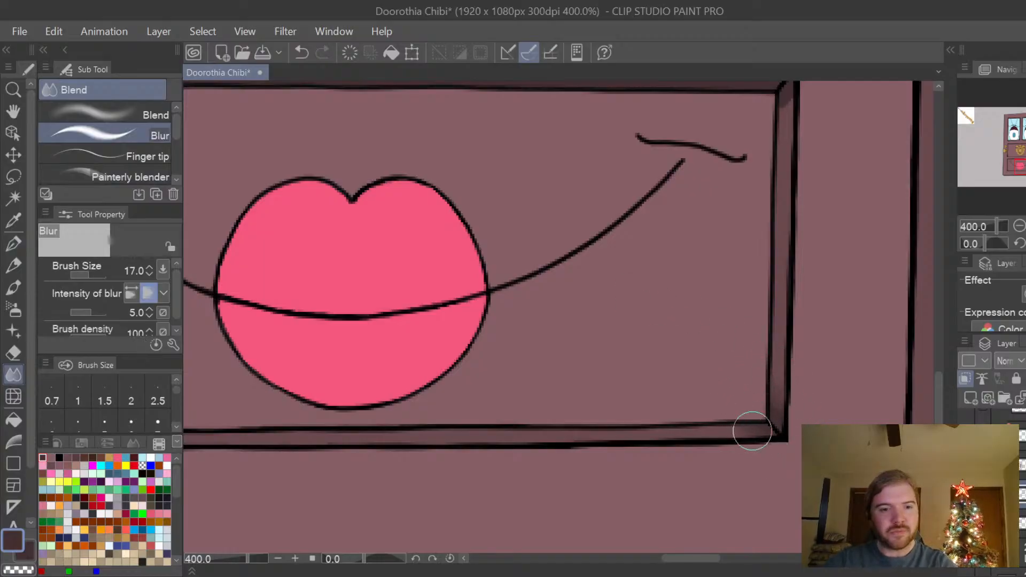
key("h")
left_click_drag(449, 415, 849, 401)
left_click_drag(491, 420, 552, 417)
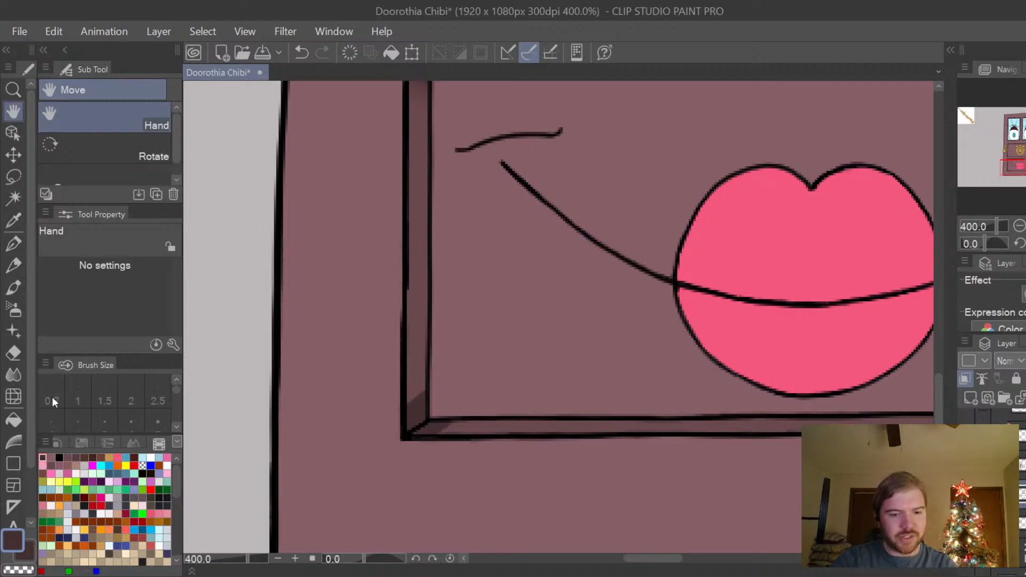
left_click(13, 375)
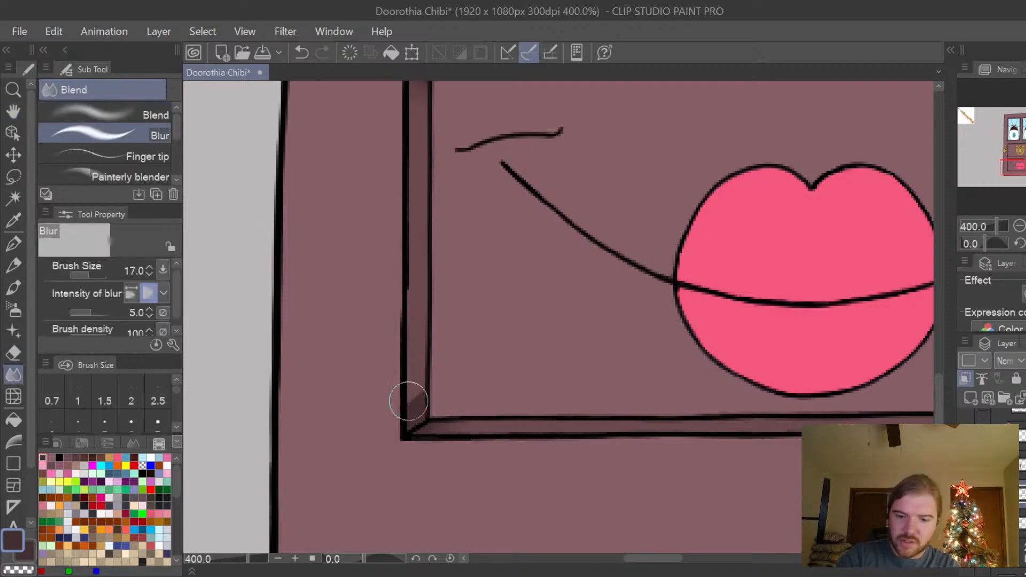
key("h")
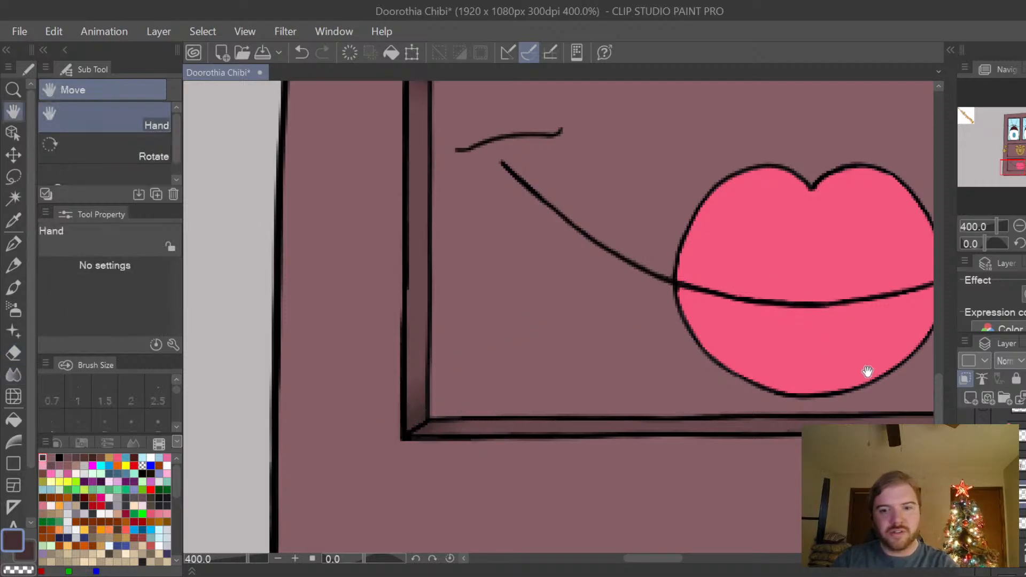
Blur the dark shadow in the lower right trim corner of the knocker panel.
left_click_drag(867, 372, 670, 513)
left_click_drag(842, 447, 654, 488)
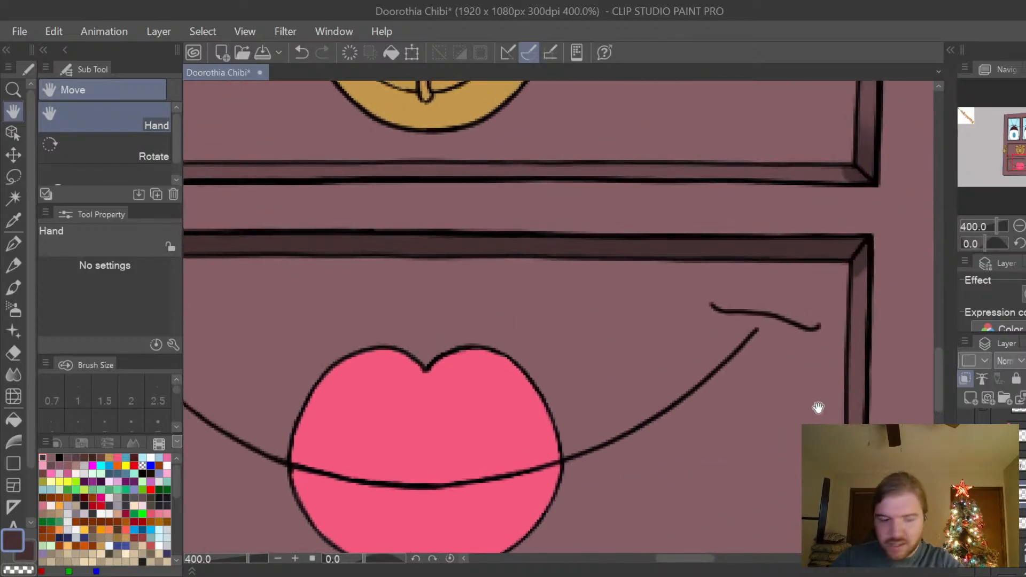
left_click_drag(818, 407, 822, 419)
left_click(13, 375)
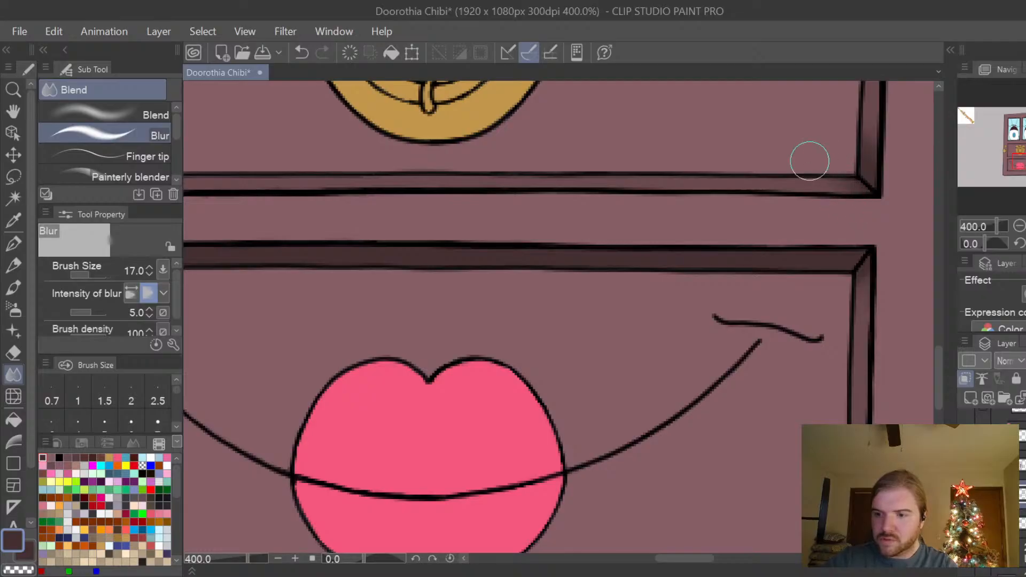
key("space")
left_click_drag(436, 281, 657, 331)
left_click_drag(441, 310, 587, 326)
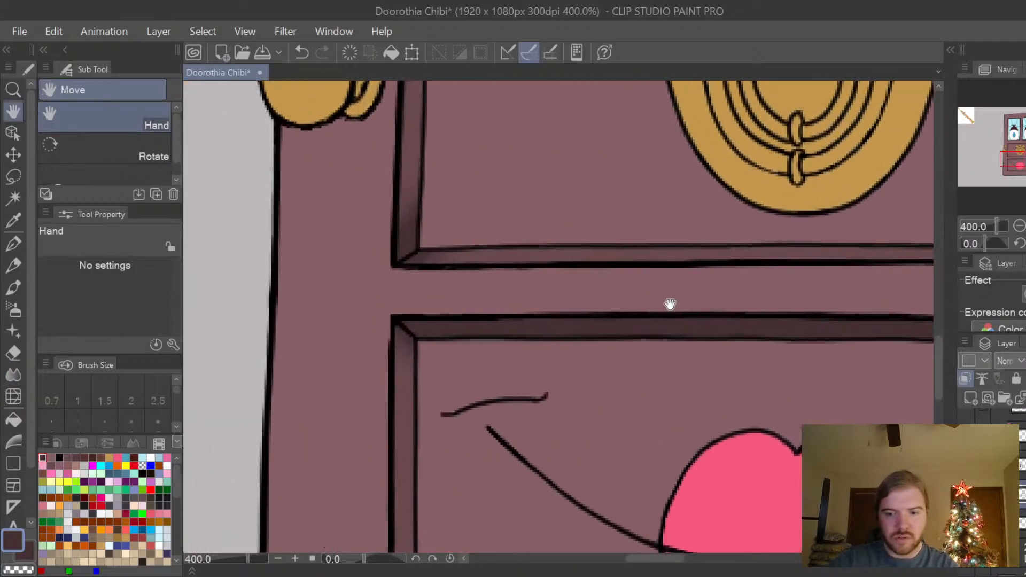
scroll(638, 312, "down", 4)
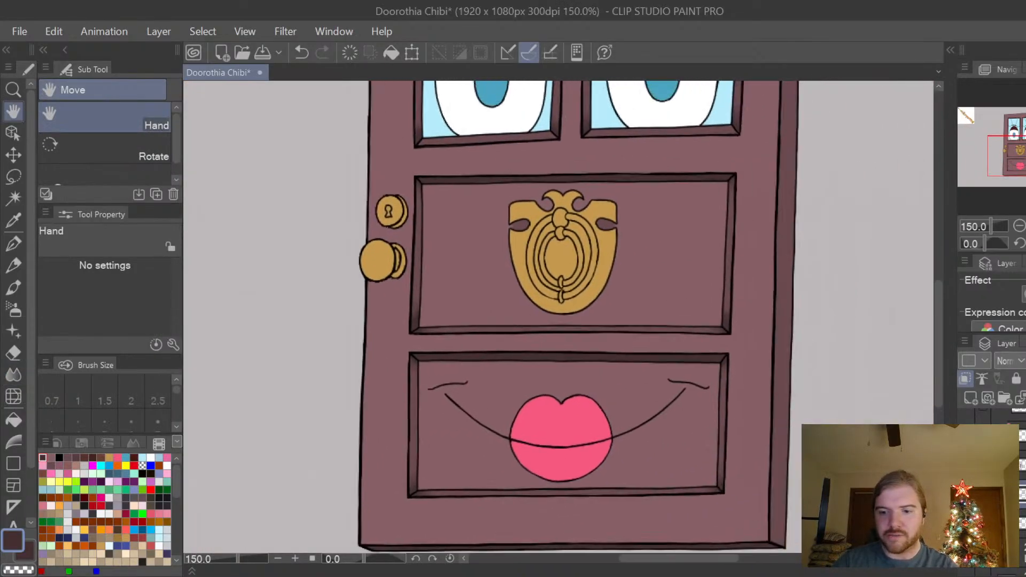
scroll(559, 316, "down", 3)
scroll(558, 315, "up", 2)
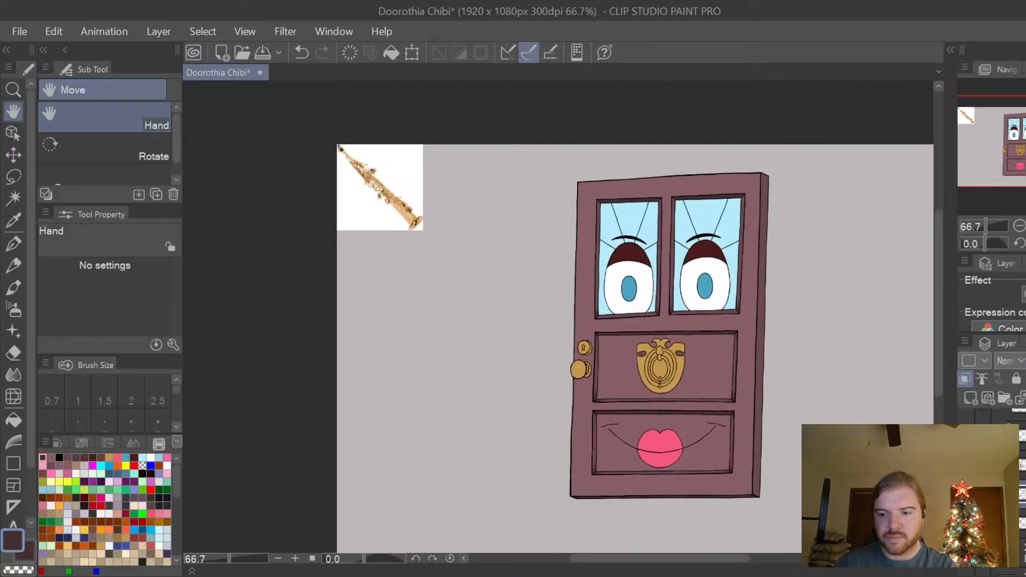
scroll(732, 469, "up", 1)
scroll(717, 488, "up", 1)
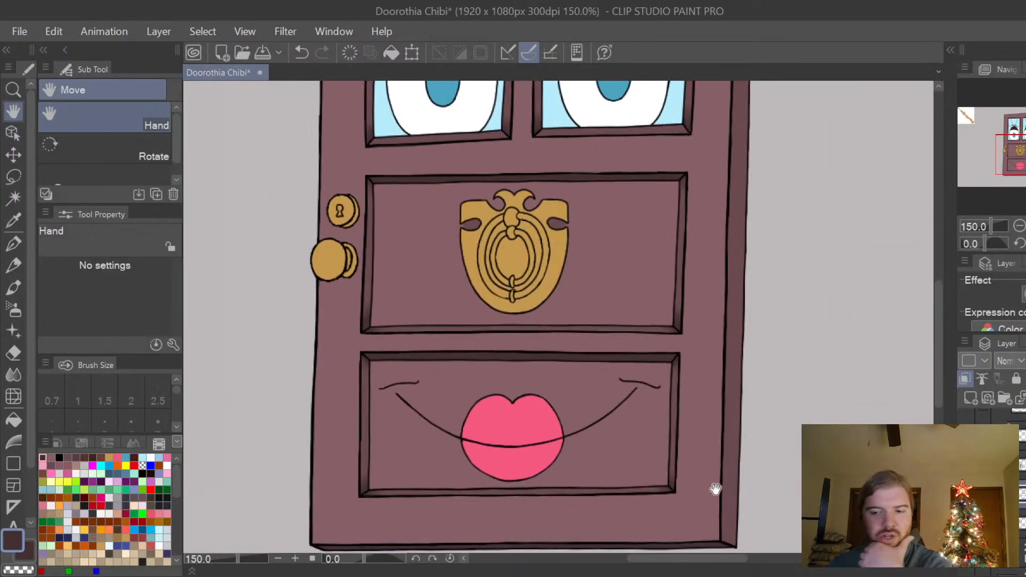
Try painting over the mouth panel's upper and left trim shadows in medium plum with the Turnip pen at size 17.
left_click_drag(733, 497, 757, 489)
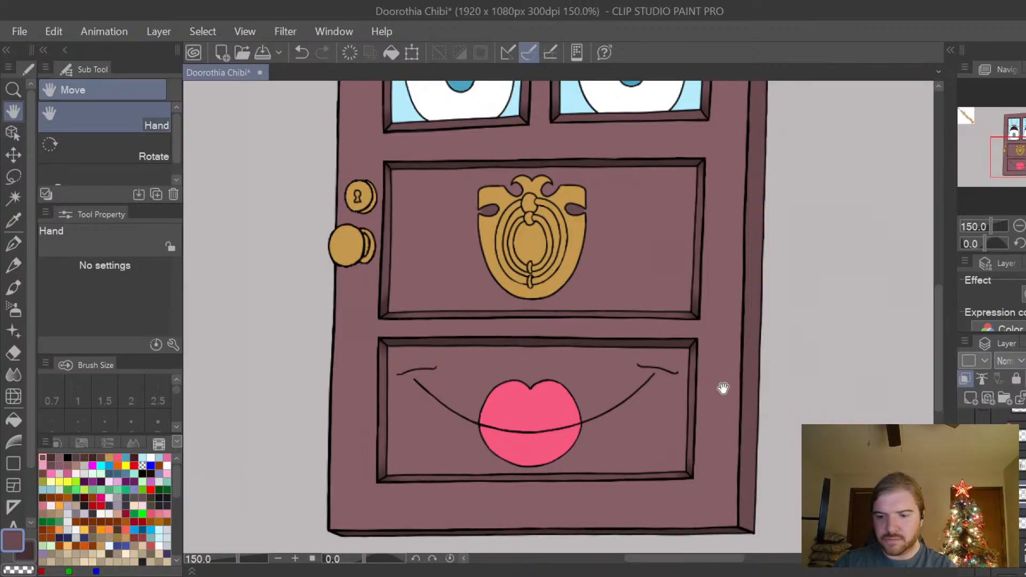
key("p")
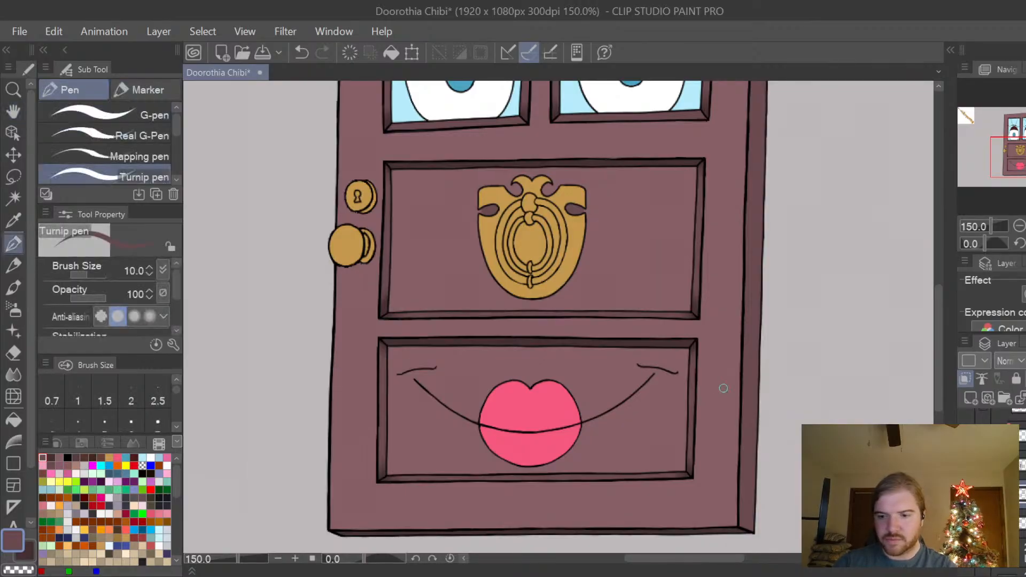
key("bracketright")
key("bracketright")
key("bracketright")
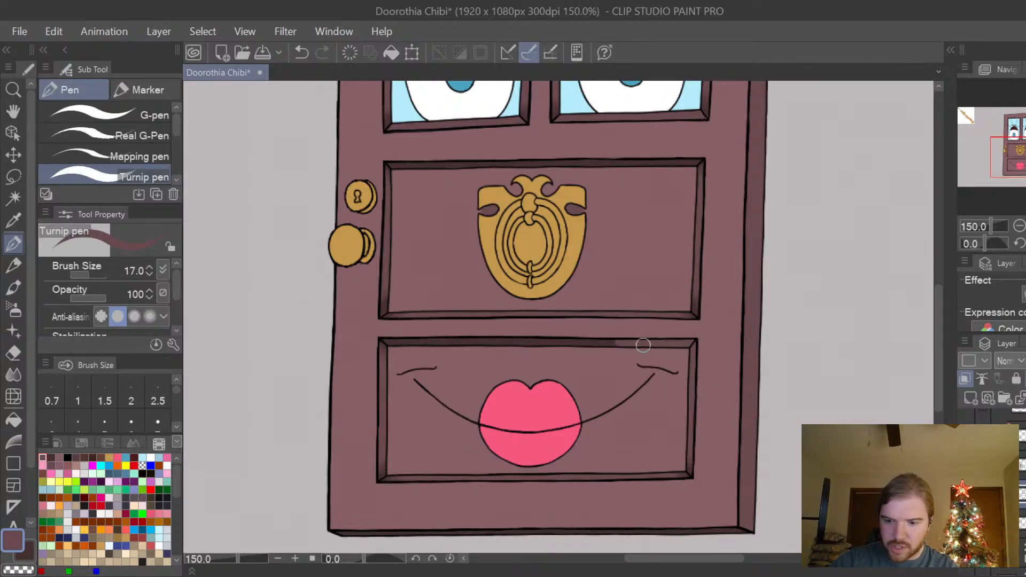
left_click_drag(643, 345, 463, 343)
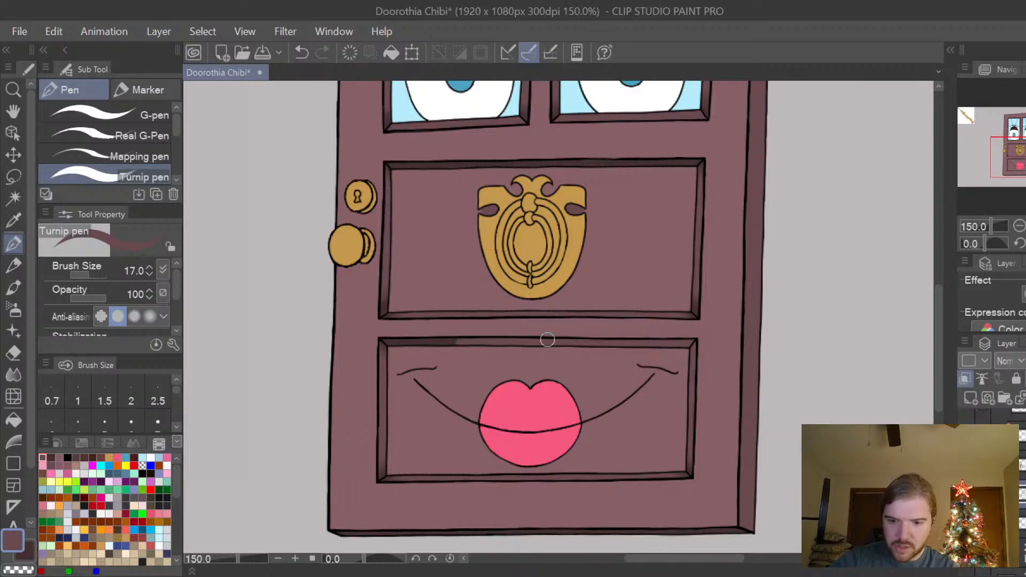
left_click_drag(548, 340, 374, 341)
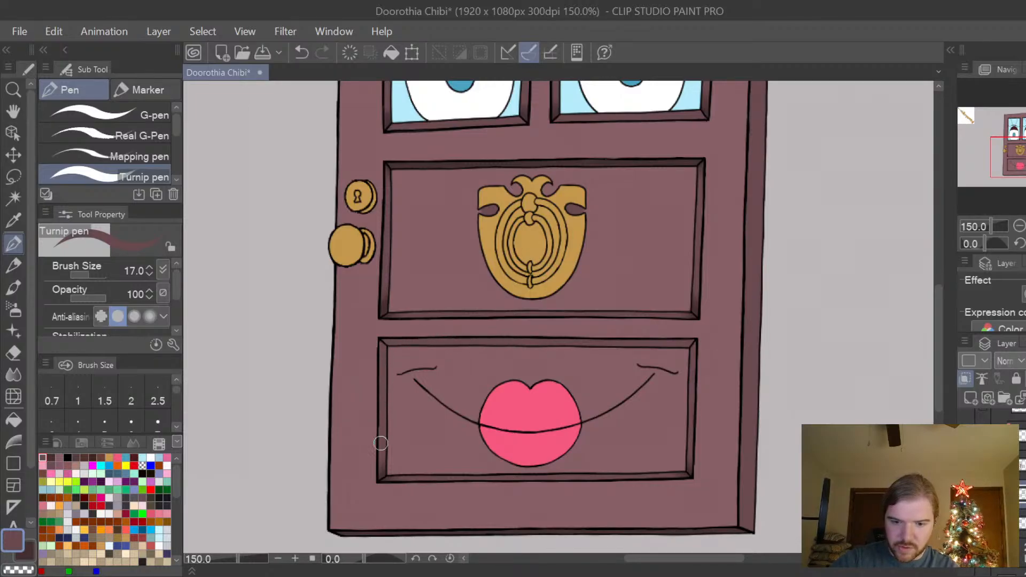
left_click_drag(381, 436, 383, 459)
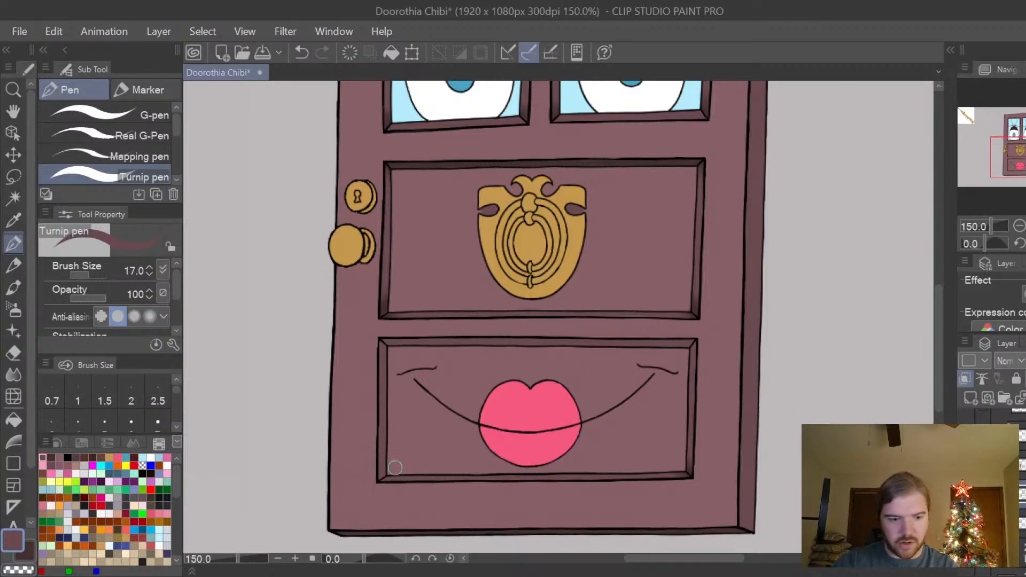
Step back through the history to remove the plum strokes and the mouth panel's trim shading, up to the lighter plum fill of both lower panels.
key("ctrl+z")
key("ctrl+z")
key("ctrl+z")
key("ctrl+z")
key("ctrl+z")
key("ctrl+z")
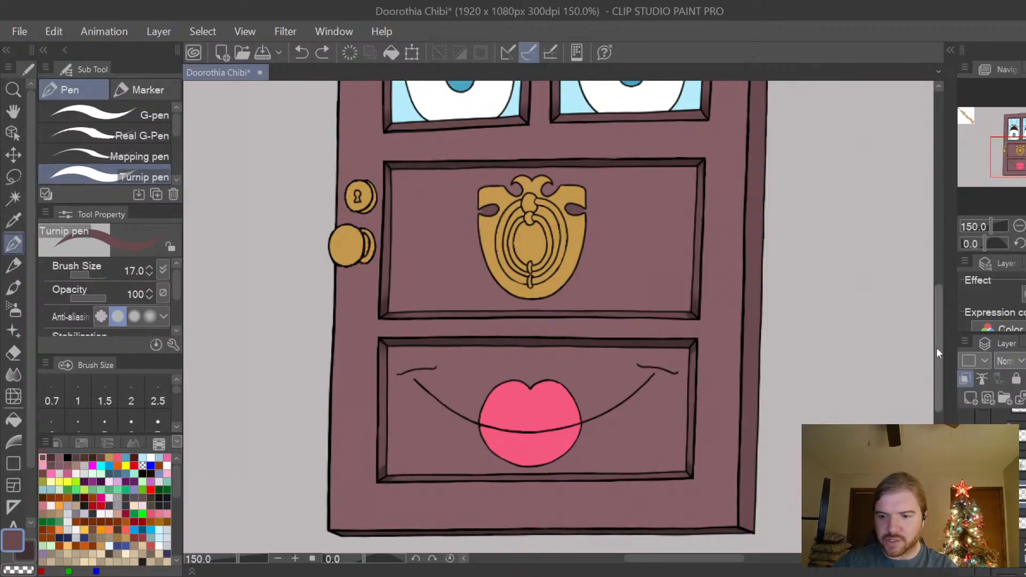
key("ctrl+y")
key("ctrl+y")
key("ctrl+y")
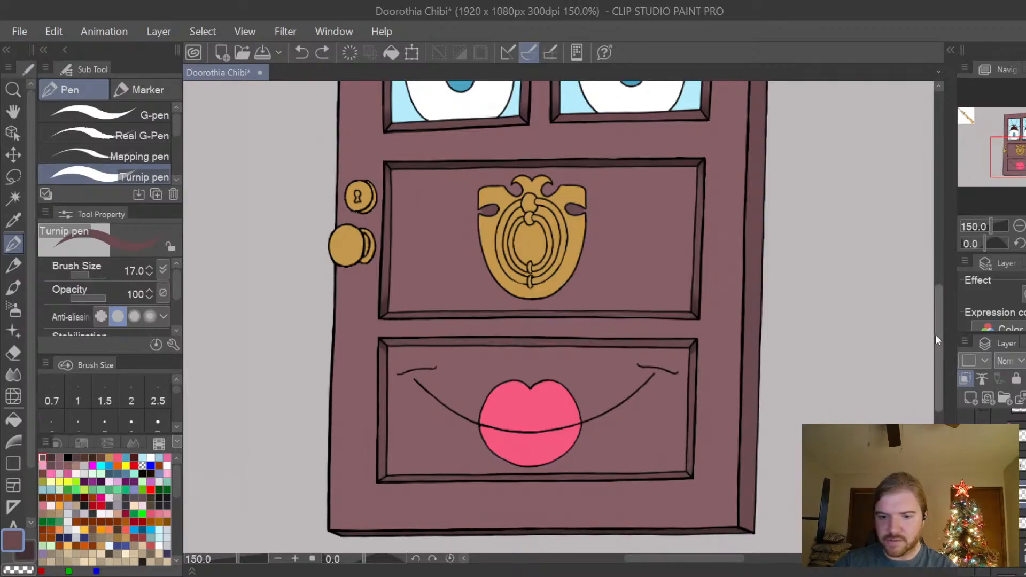
key("ctrl+y")
left_click_drag(936, 329, 935, 322)
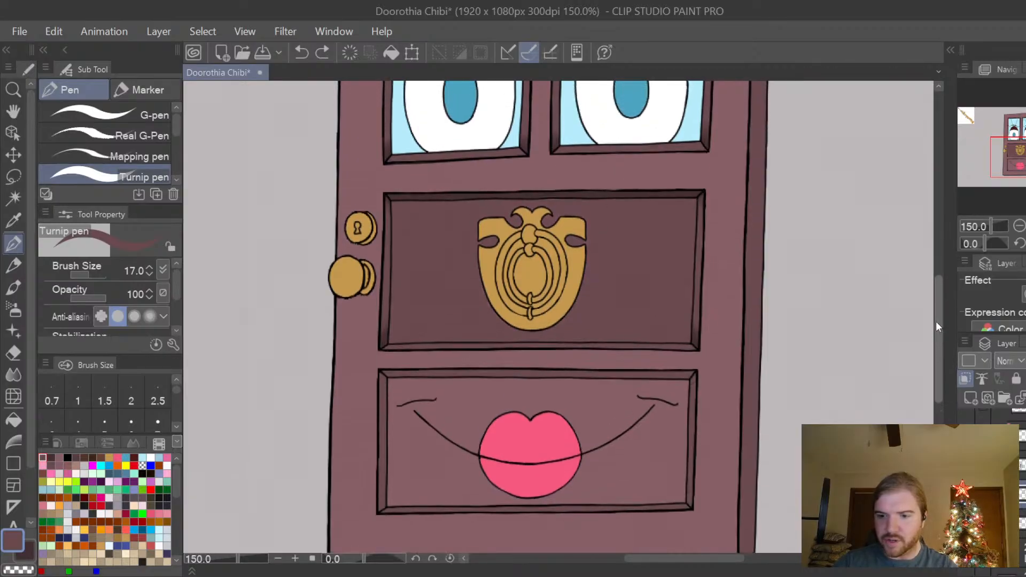
left_click(323, 53)
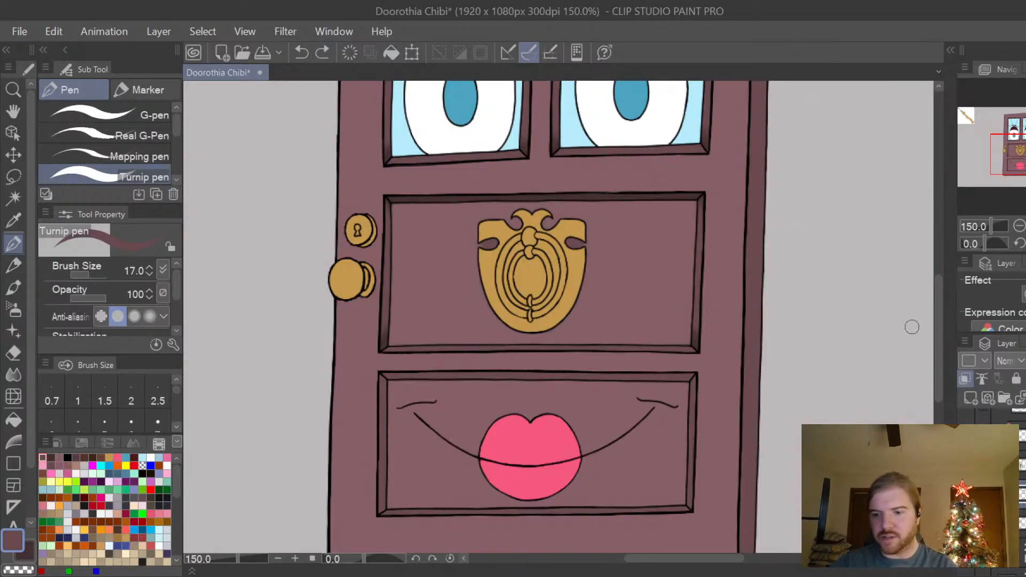
Hide the dark trim shading on the door and switch from the clipped shading layer to an unclipped layer.
left_click_drag(938, 337, 940, 328)
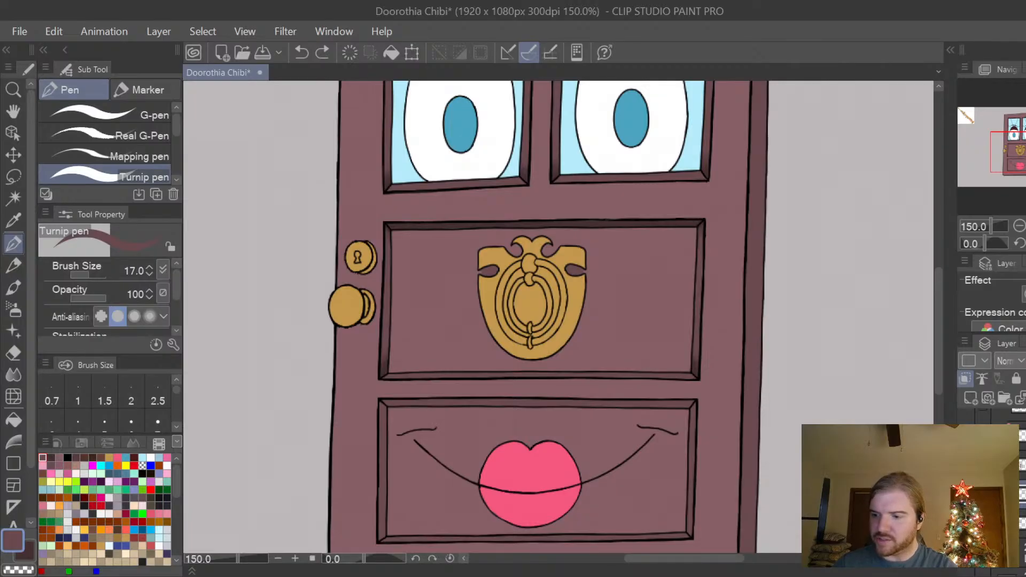
key("ctrl+y")
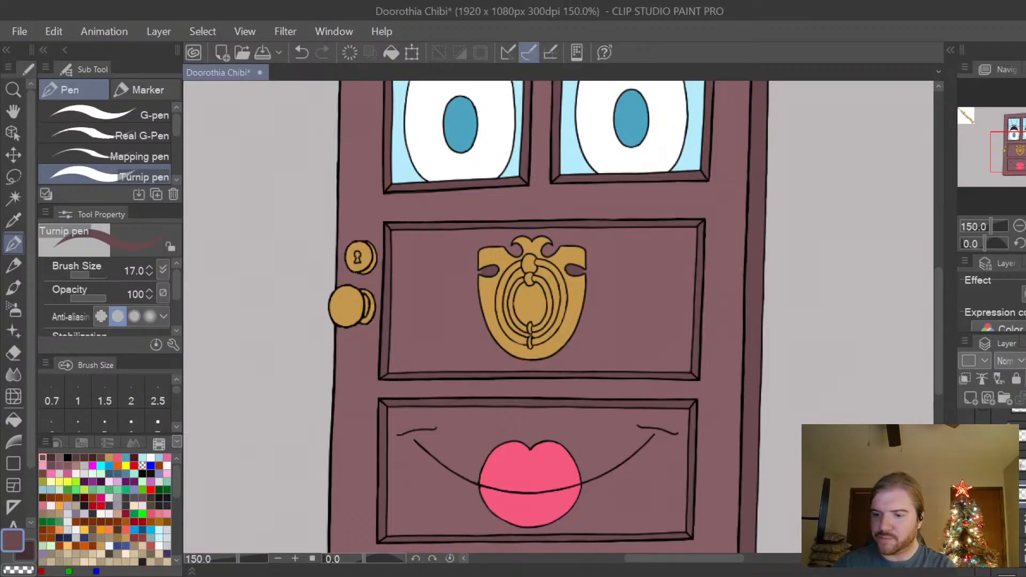
left_click_drag(941, 322, 941, 338)
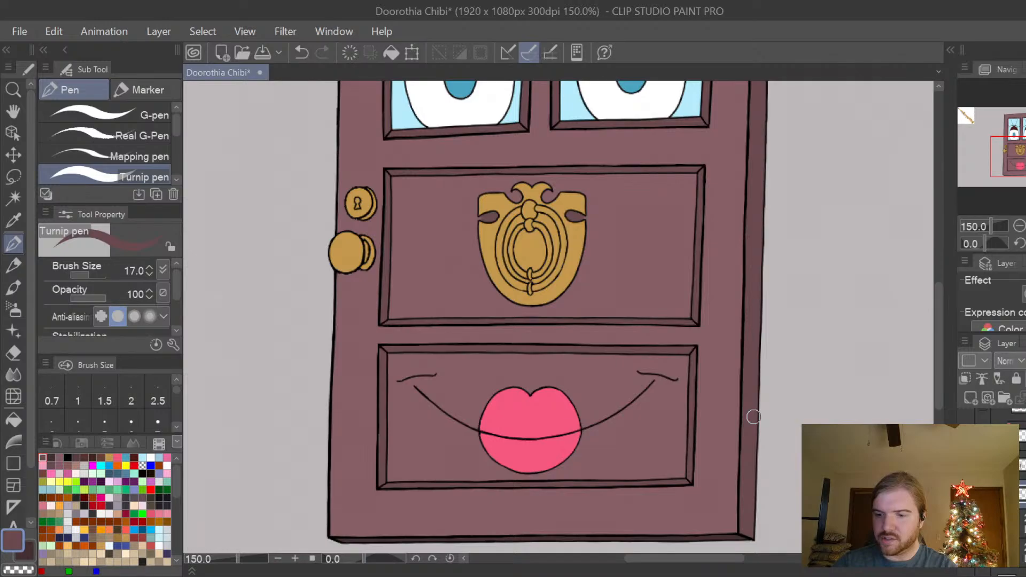
Pick the door face's lighter plum and fill the mouth panel's left and lower trim with it, using the Refer other layers fill.
right_click(710, 427)
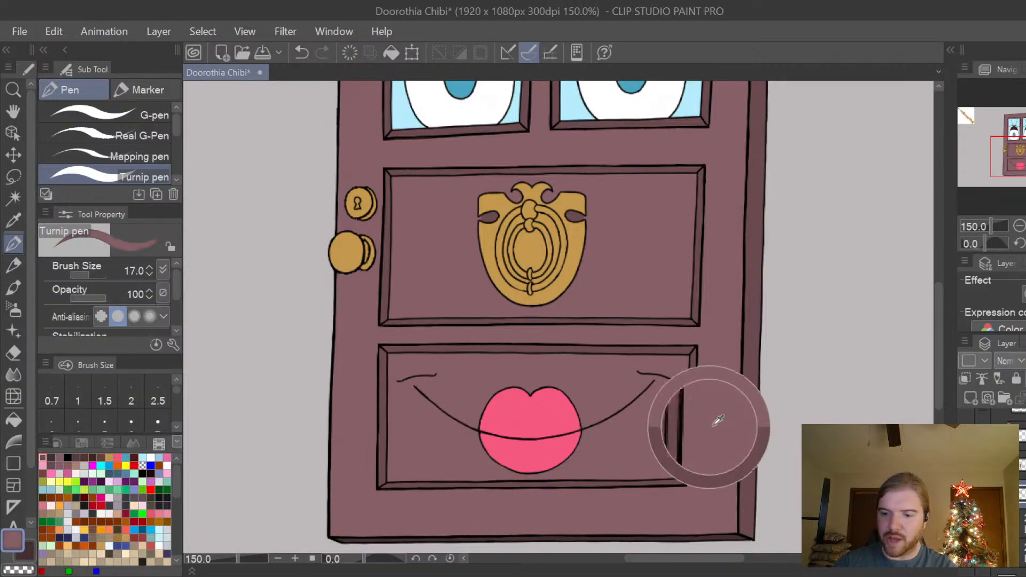
left_click(12, 422)
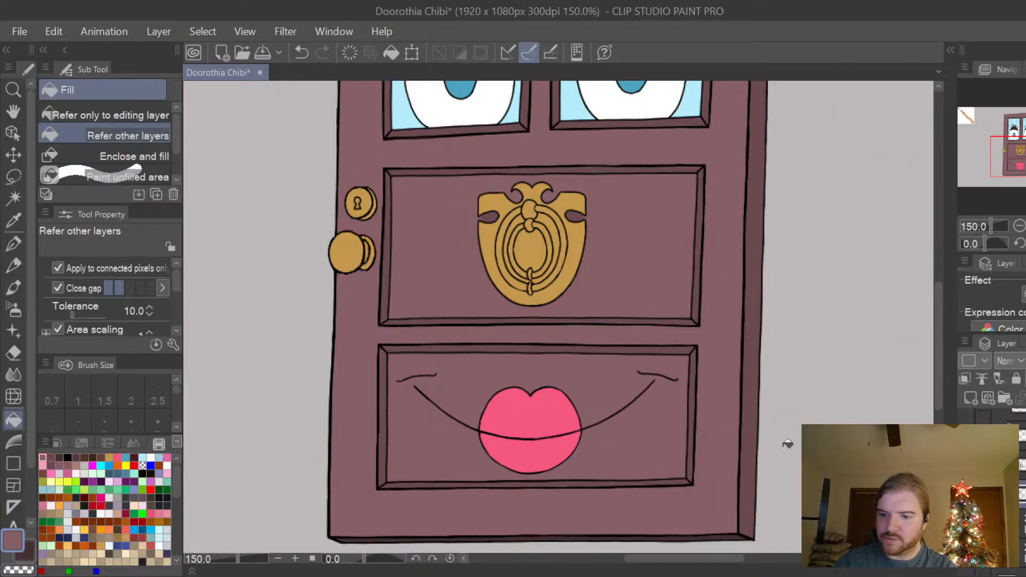
scroll(690, 430, "up", 1)
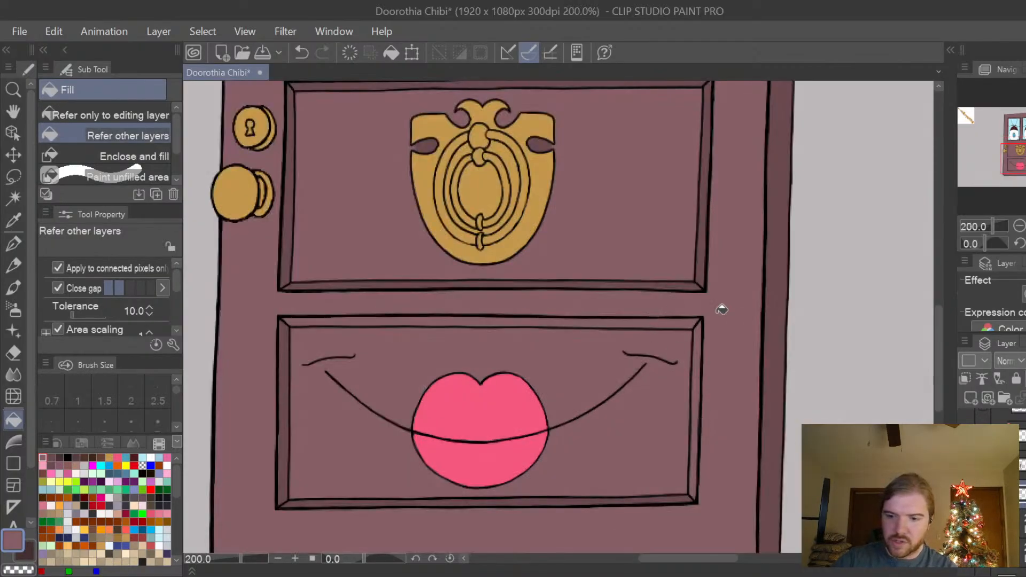
left_click(286, 385)
left_click(371, 498)
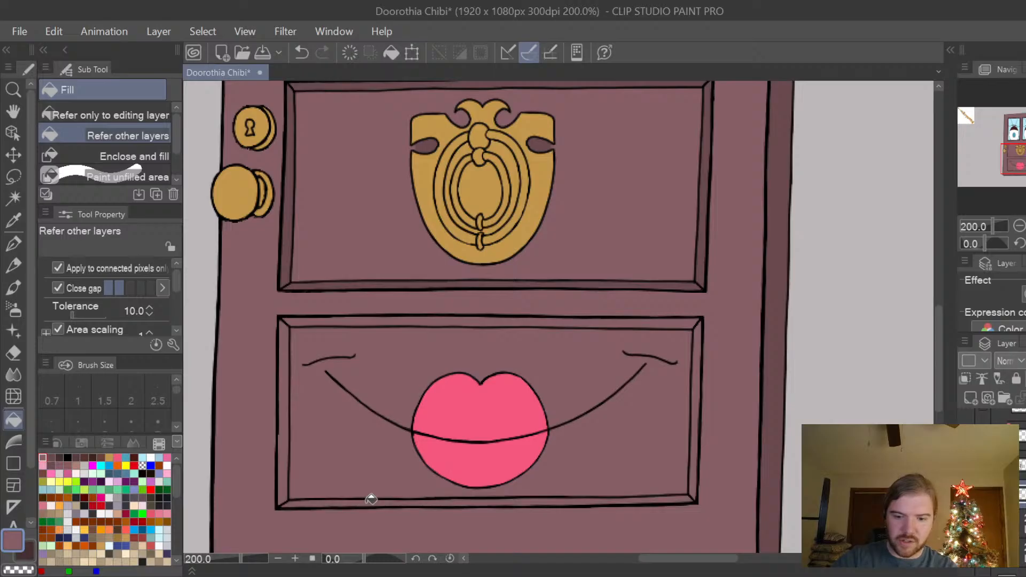
Fill all four trim strips around the knocker panel with the lighter plum.
left_click_drag(938, 351, 941, 319)
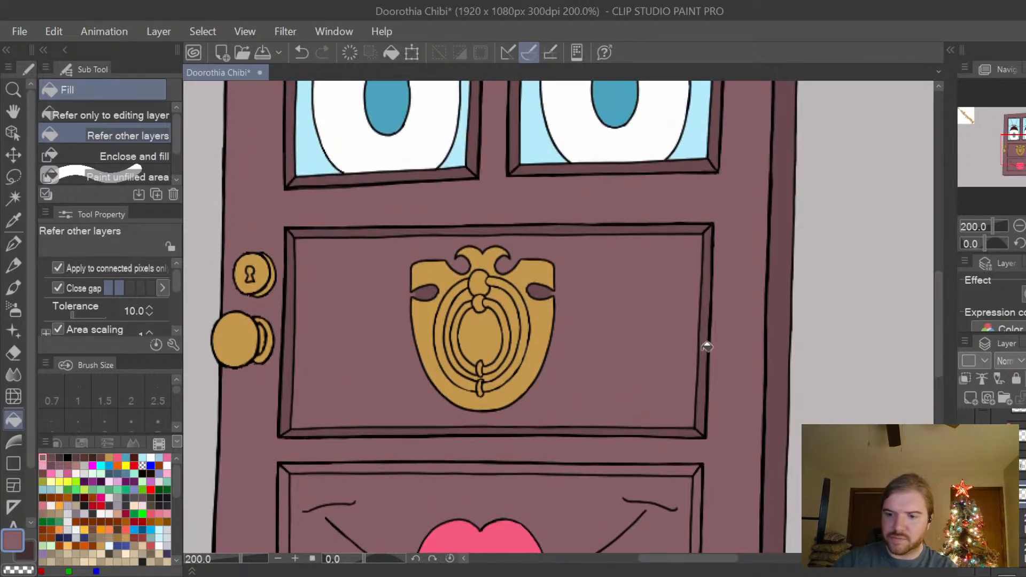
left_click(708, 346)
left_click(626, 225)
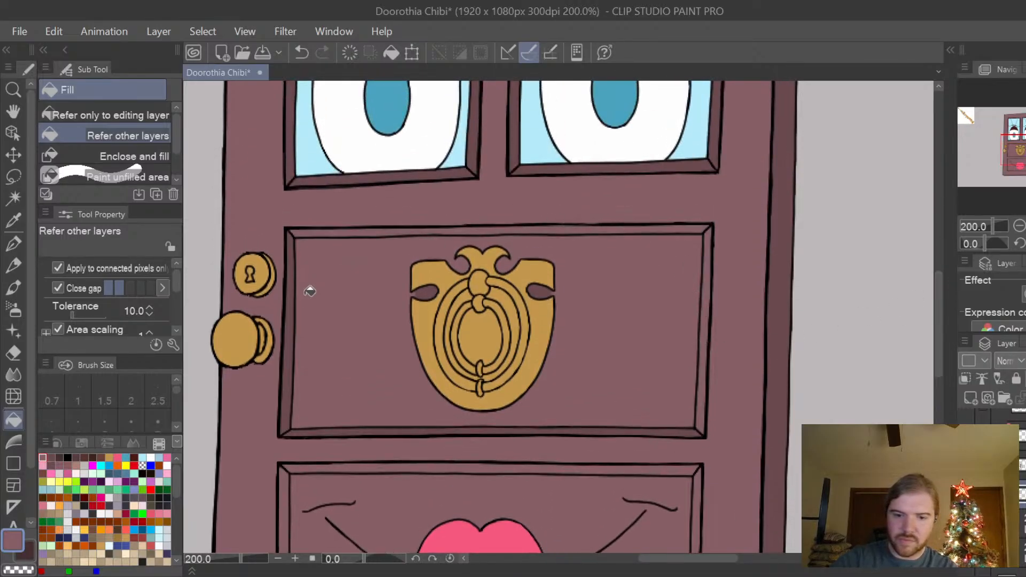
left_click(296, 330)
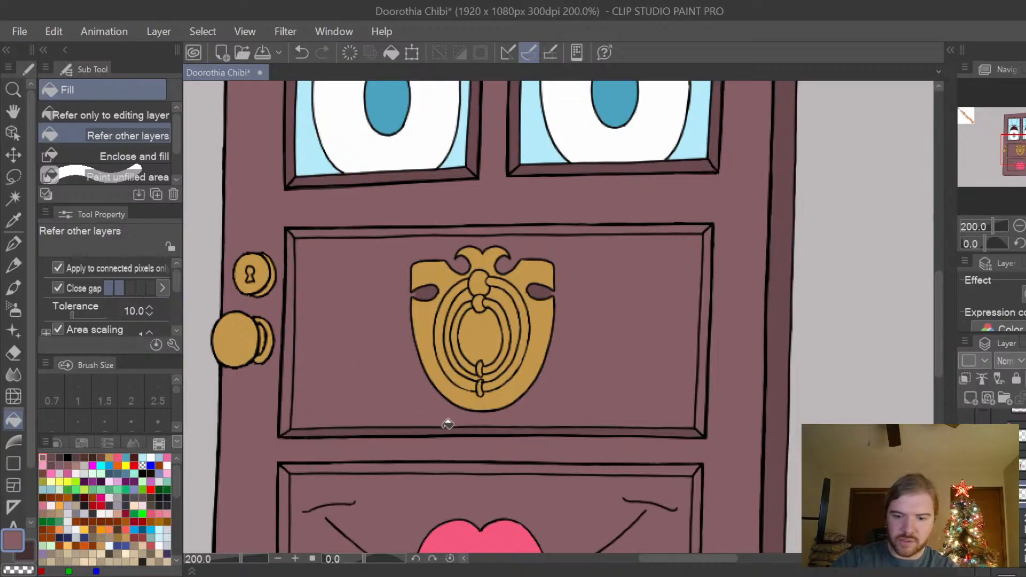
left_click(449, 430)
Fill all four frame strips around the right eye's window with the lighter plum.
left_click_drag(937, 332, 915, 250)
left_click(728, 208)
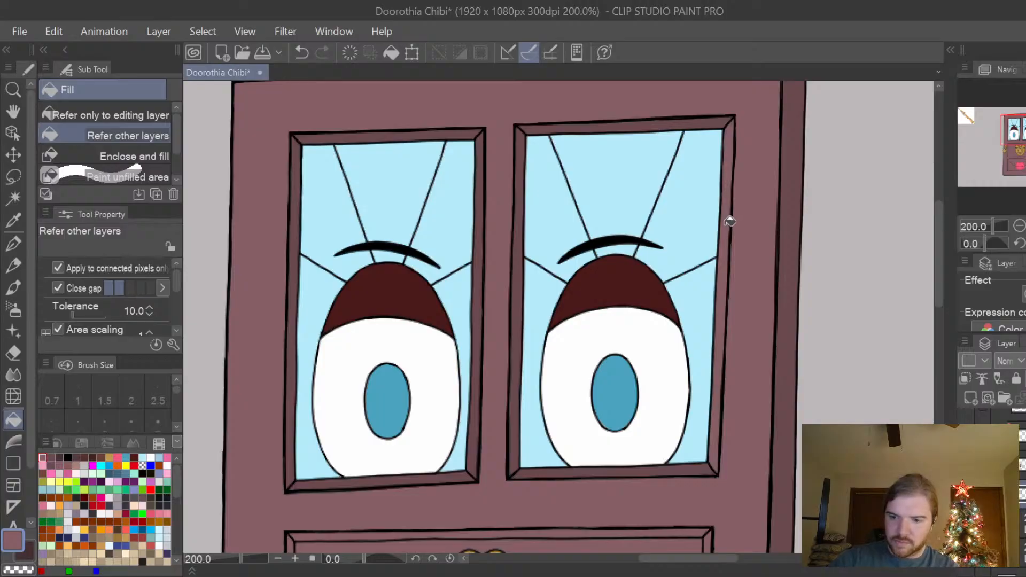
left_click(668, 123)
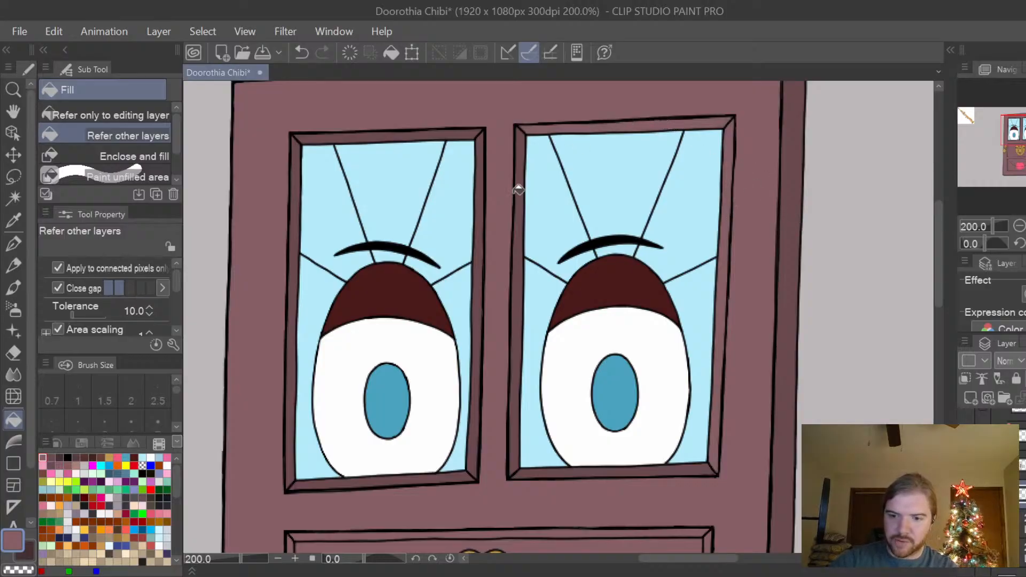
left_click(525, 217)
left_click(574, 471)
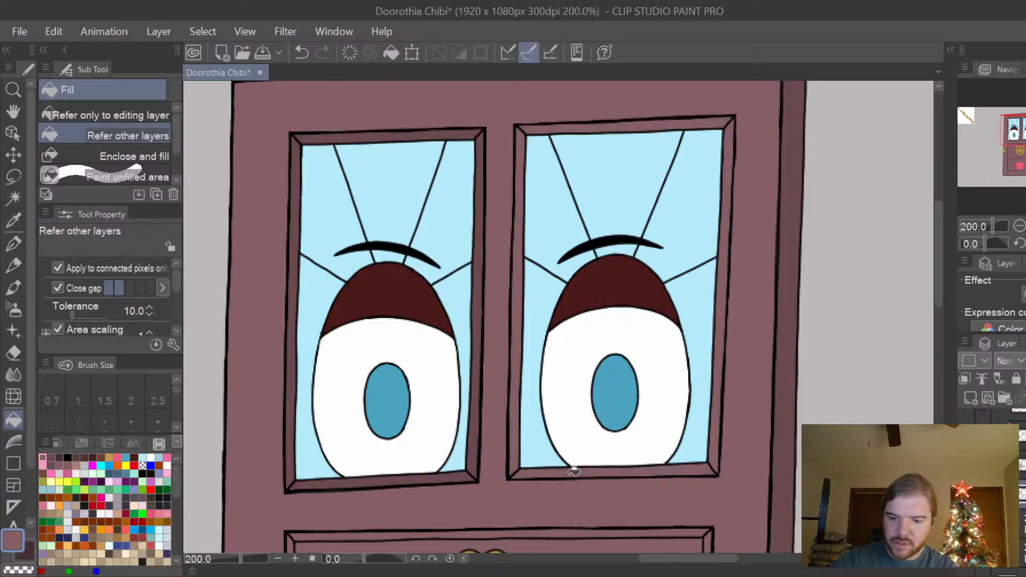
Fill all four frame strips around the left eye's window with the lighter plum.
left_click(435, 477)
left_click(482, 387)
left_click(297, 346)
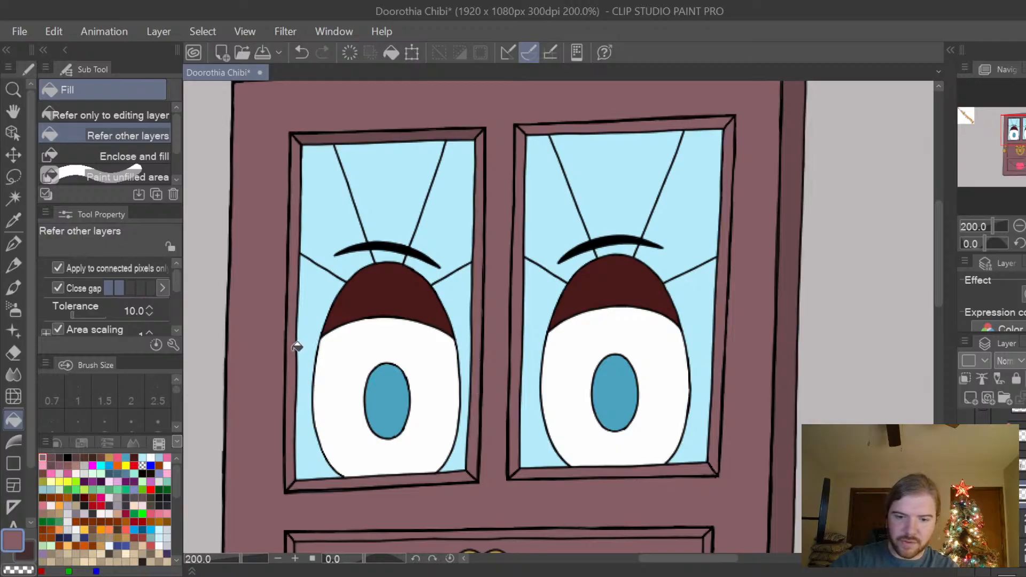
left_click(381, 135)
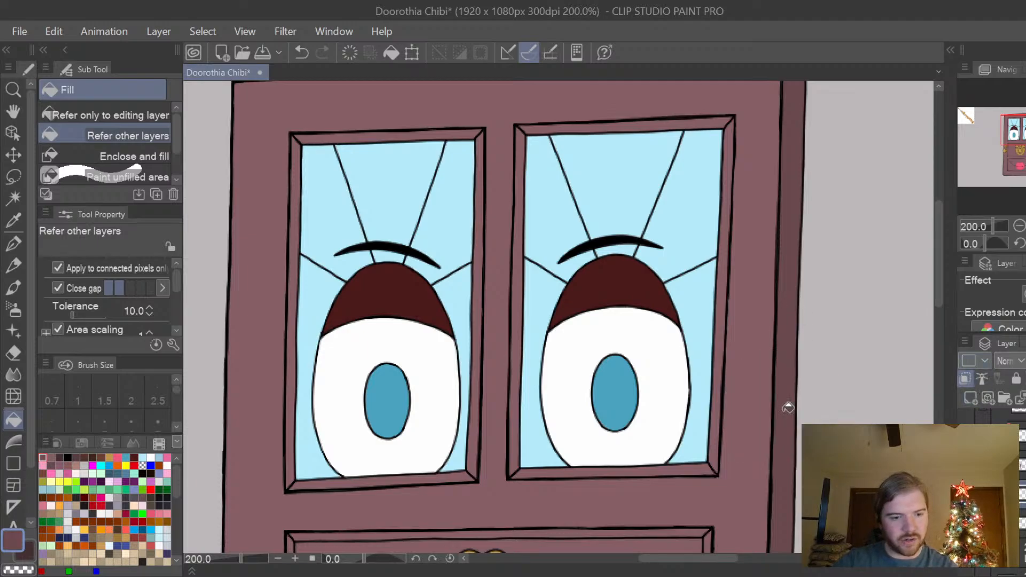
Paint darker plum shadows along the upper trim of both windows and both lower panels with the Turnip pen at size 17.
key("p")
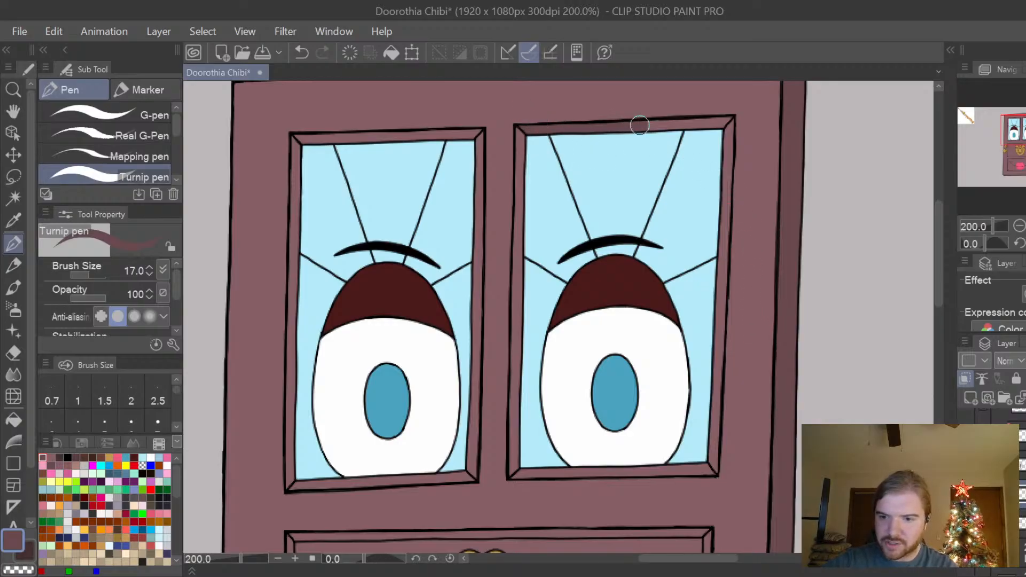
left_click_drag(640, 125, 724, 122)
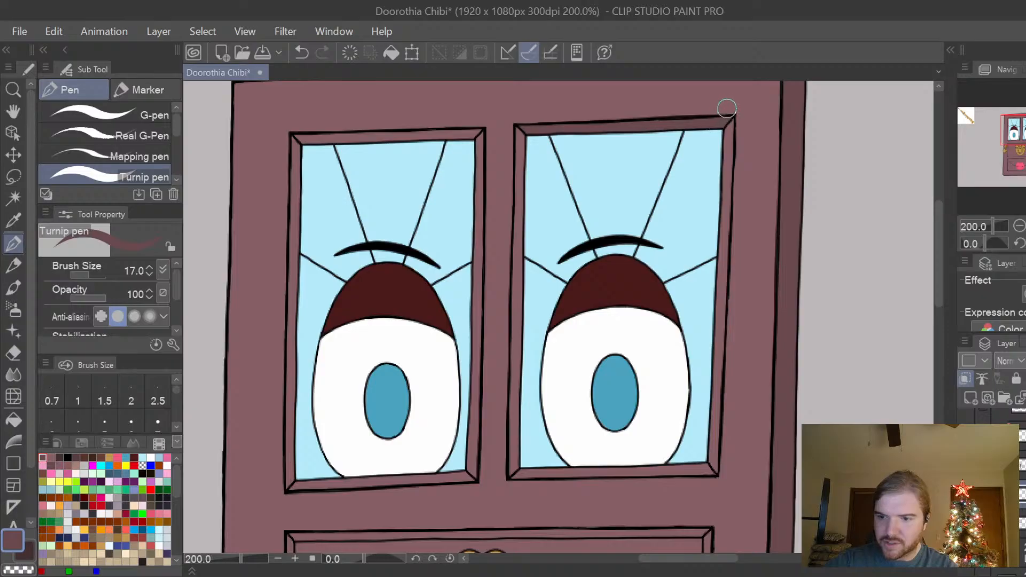
mouse_move(299, 129)
left_mouse_down()
mouse_move(321, 142)
mouse_move(348, 138)
mouse_move(331, 130)
mouse_move(477, 122)
left_mouse_up()
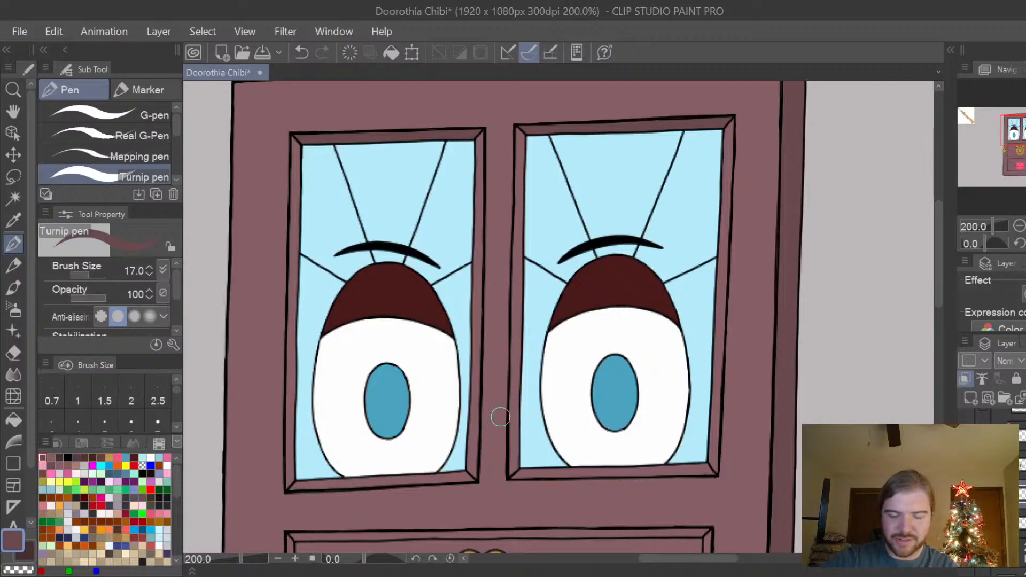
scroll(940, 269, "down", 3)
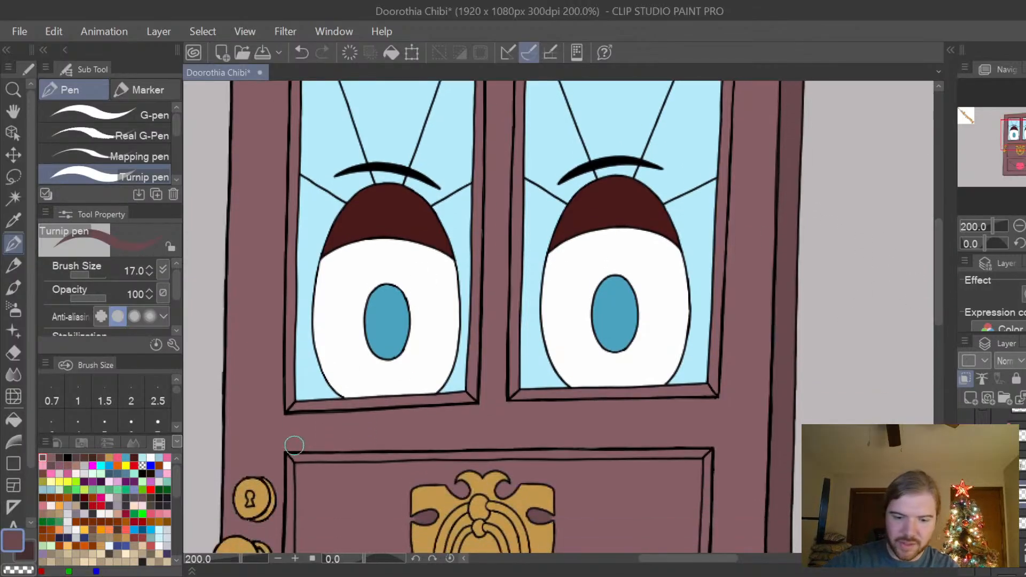
left_click_drag(298, 455, 703, 446)
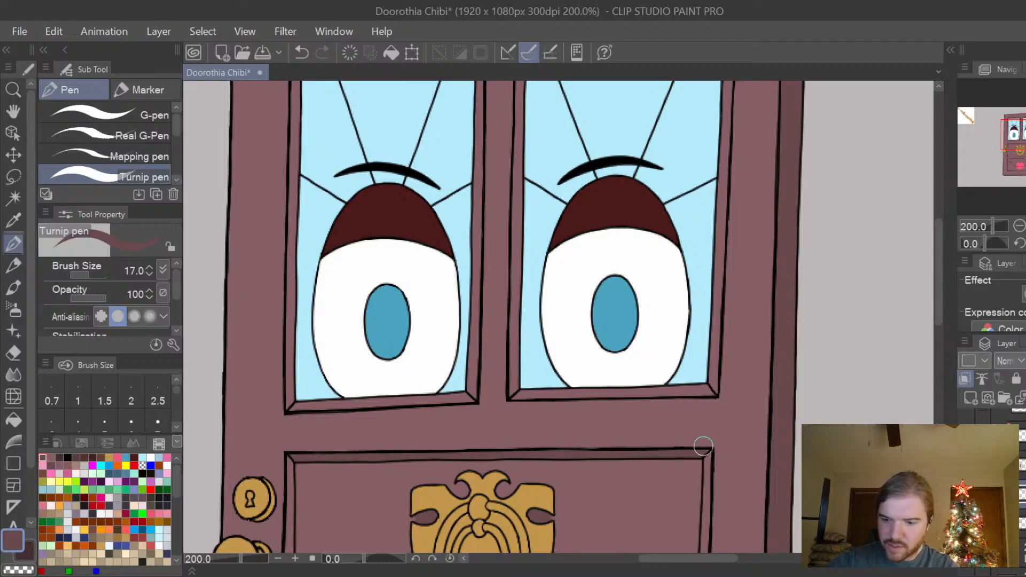
left_click_drag(941, 300, 938, 357)
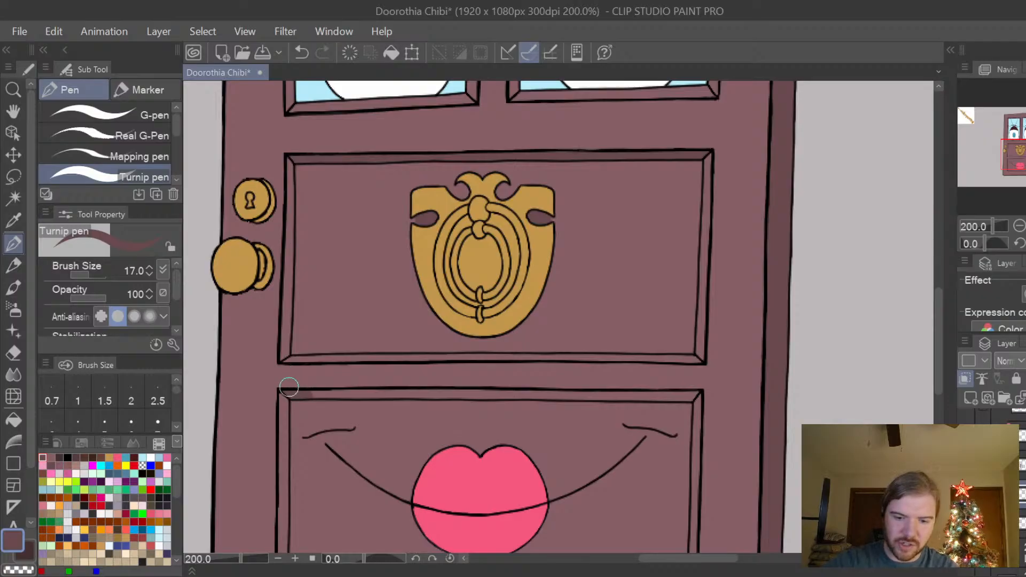
left_click_drag(289, 387, 689, 393)
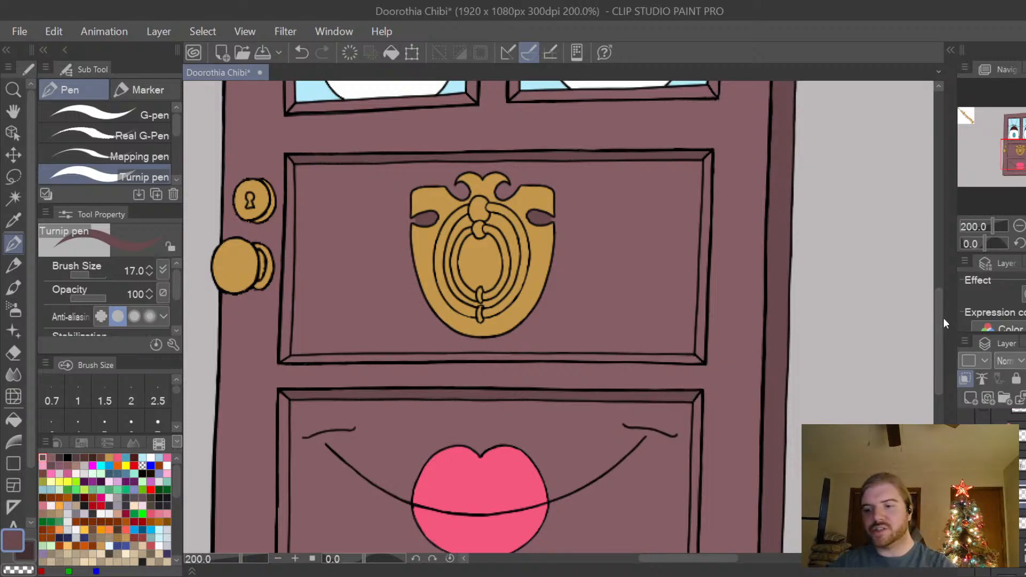
Reduce the Turnip pen to size 10 and dab darker plum shadows on the side trim at the mouth panel's upper corners.
key("ctrl+minus")
left_click_drag(941, 321, 945, 269)
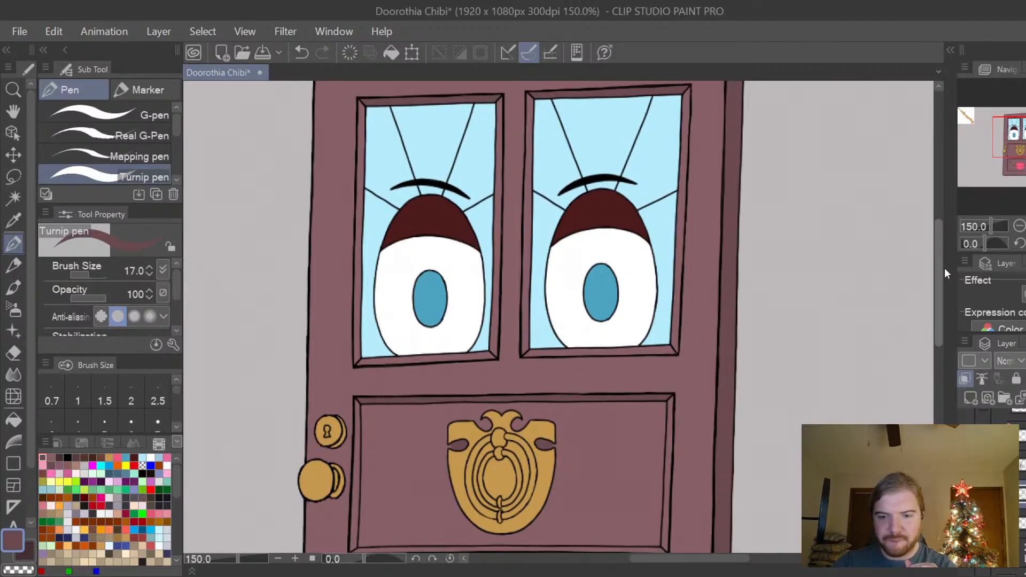
mouse_move(944, 268)
left_mouse_down()
mouse_move(944, 332)
mouse_move(945, 322)
left_mouse_up()
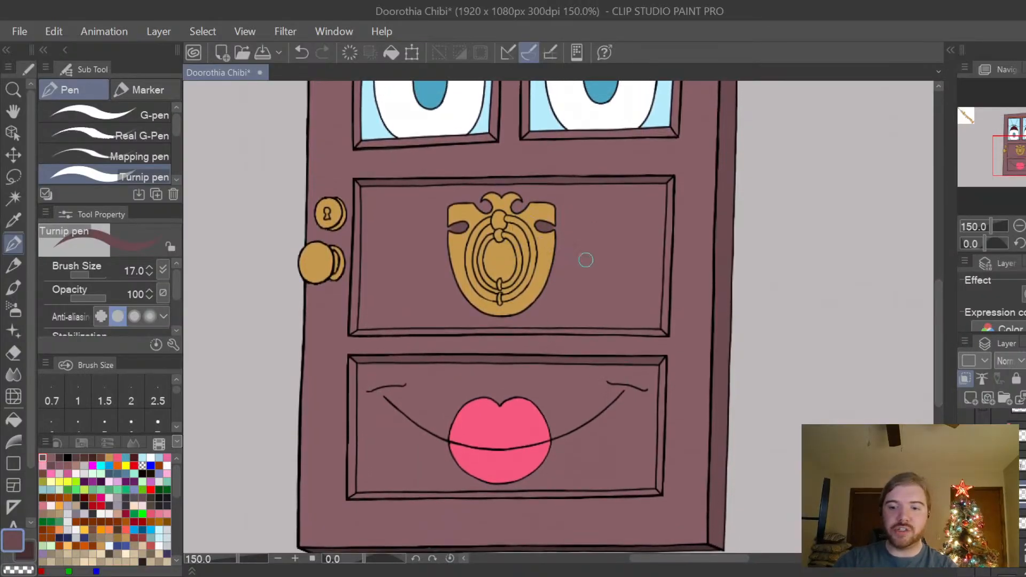
scroll(621, 253, "up", 1)
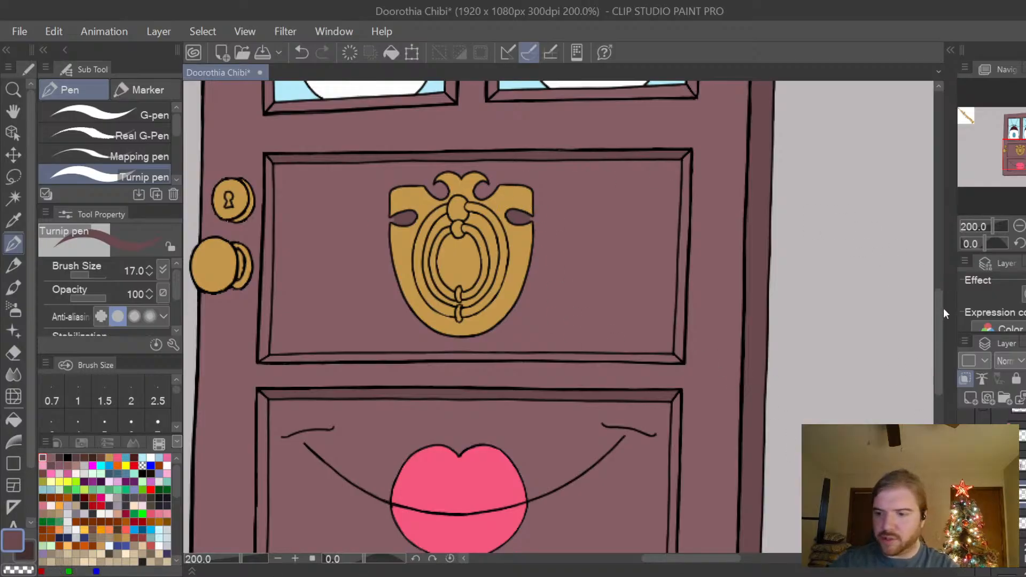
scroll(940, 314, "down", 3)
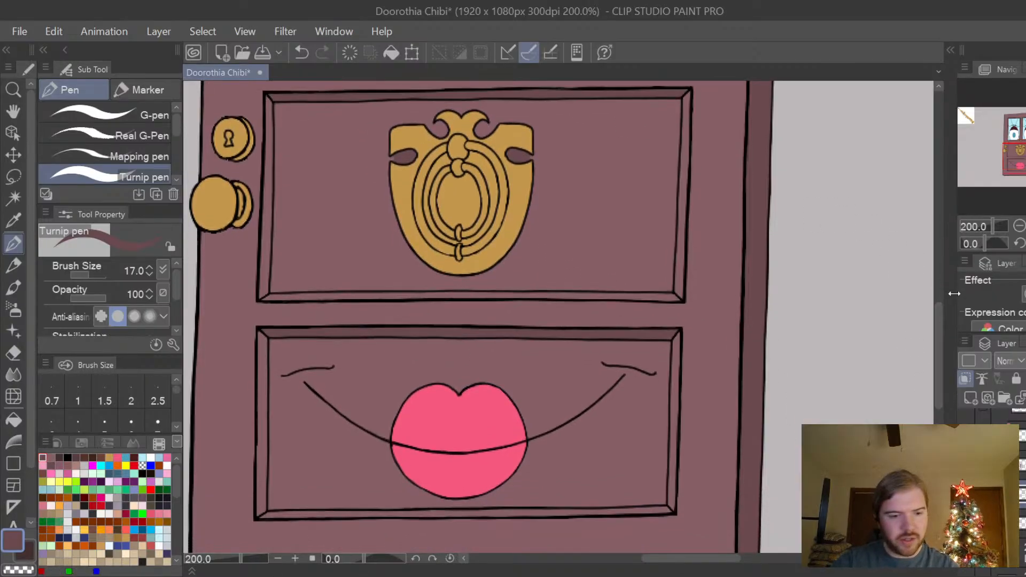
key("bracketleft")
key("bracketleft")
key("bracketleft")
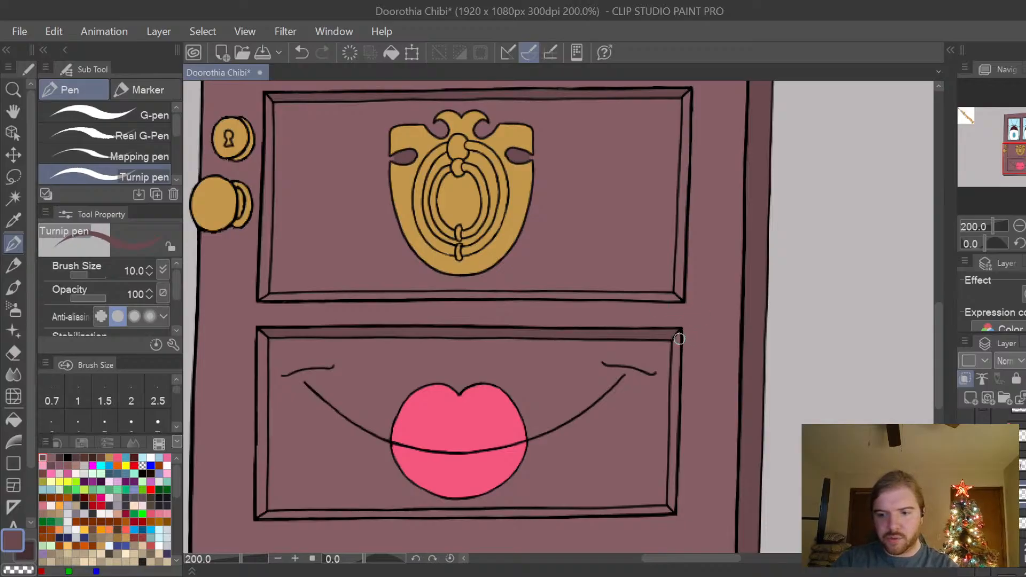
scroll(680, 338, "up", 2)
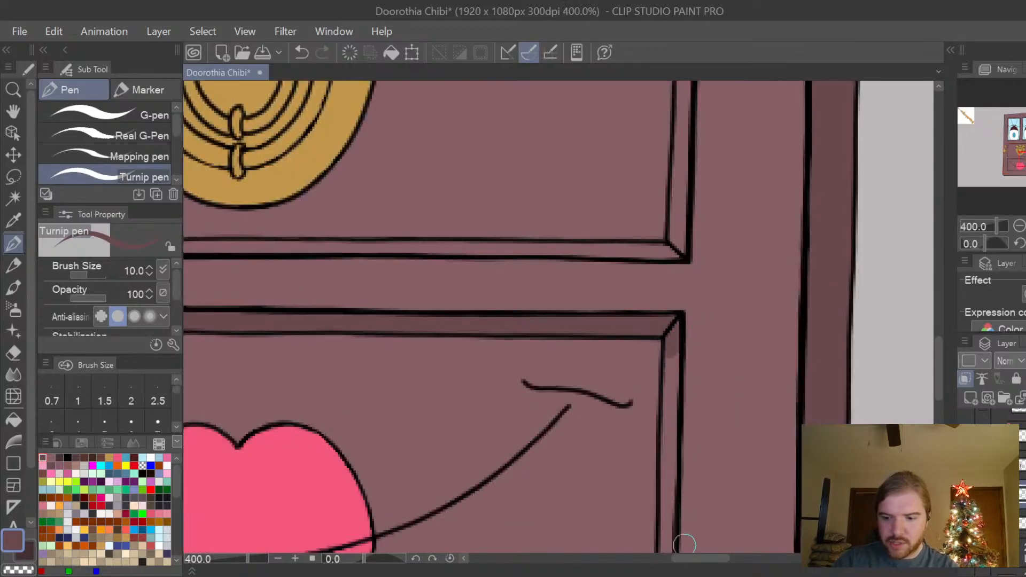
left_click_drag(702, 559, 664, 572)
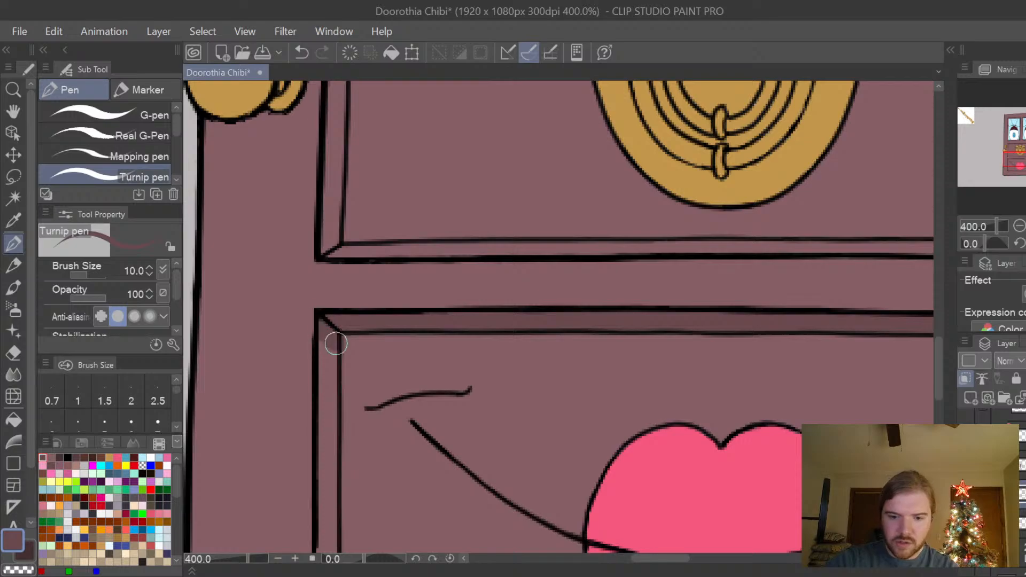
Dab darker plum shadows into the trim at the mouth panel's lower left and lower right corners.
scroll(898, 363, "down", 2)
left_click_drag(938, 371, 938, 392)
scroll(619, 427, "up", 2)
left_click_drag(610, 411, 599, 423)
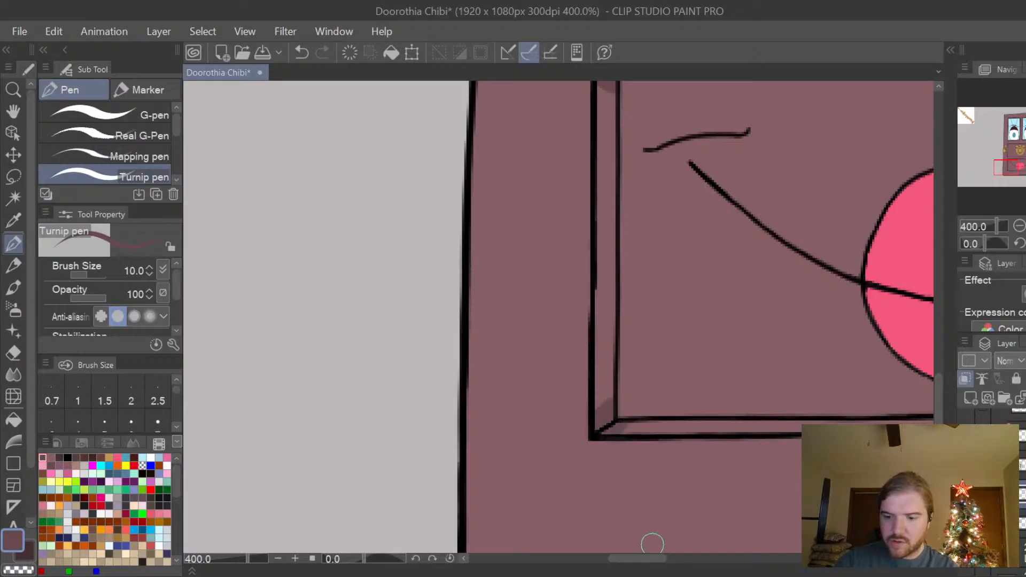
left_click_drag(653, 559, 718, 564)
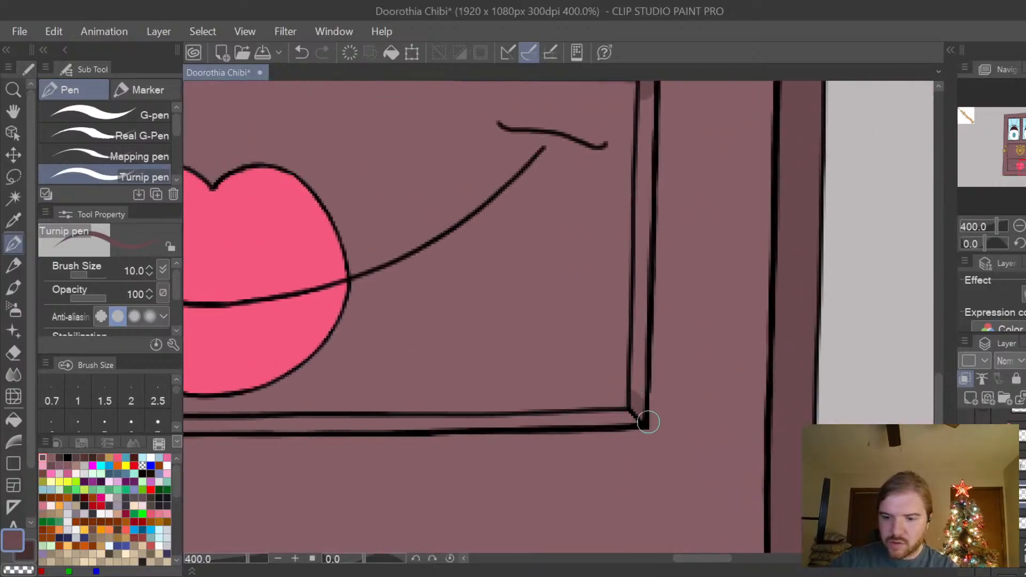
left_click_drag(629, 408, 620, 411)
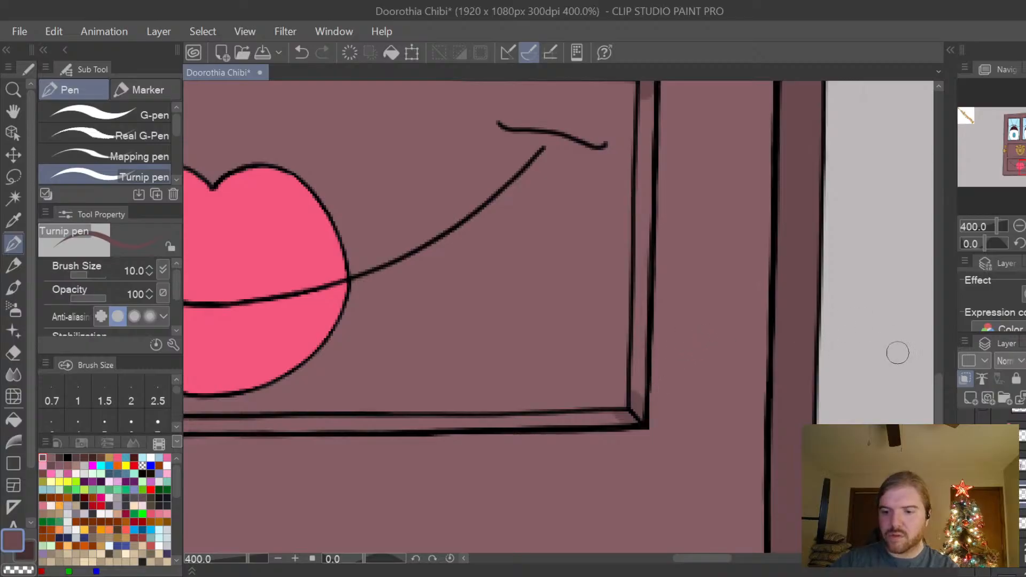
Clean up the shadow edges that spill past the trim at the mouth panel's corners with the Hard eraser at size 4.
scroll(926, 363, "down", 2)
scroll(935, 379, "up", 2)
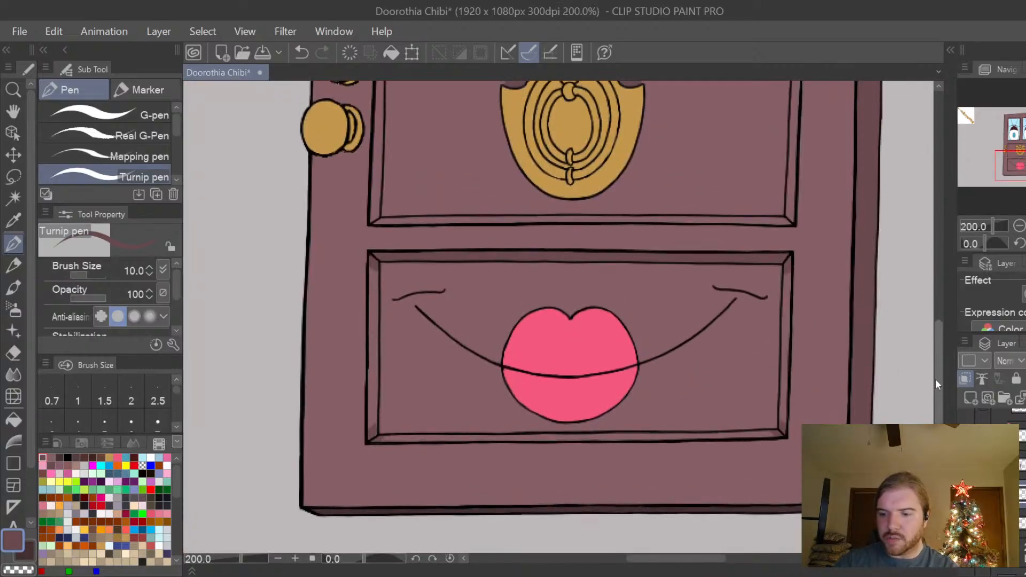
mouse_move(935, 377)
left_mouse_down()
mouse_move(936, 367)
mouse_move(934, 387)
left_mouse_up()
key("ctrl+plus")
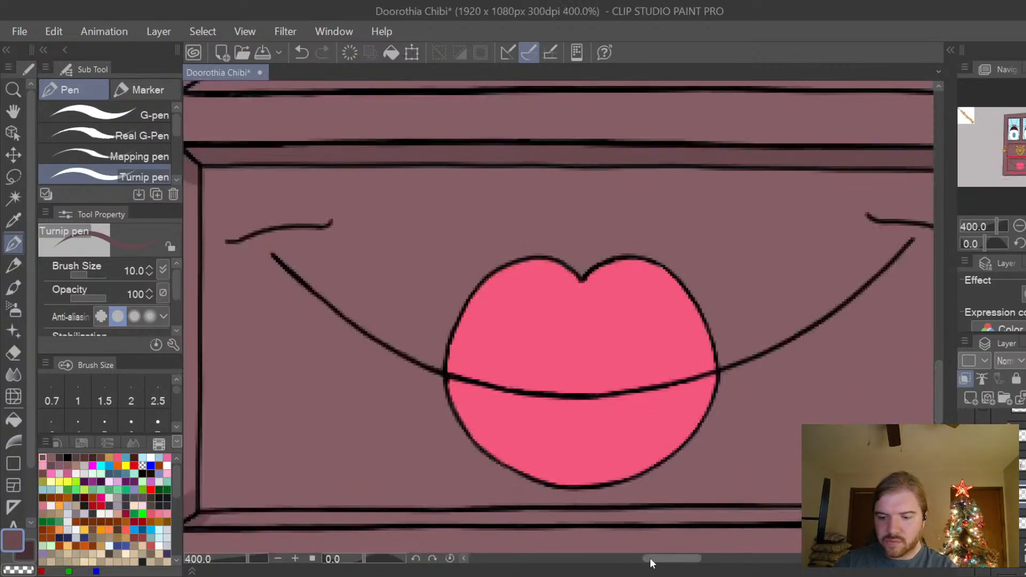
left_click_drag(682, 564, 664, 564)
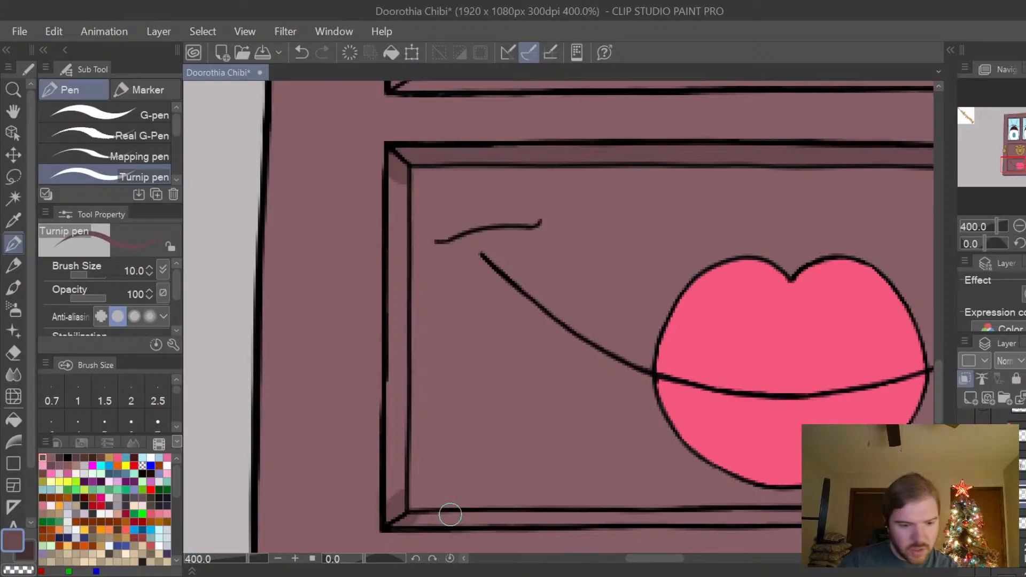
key("e")
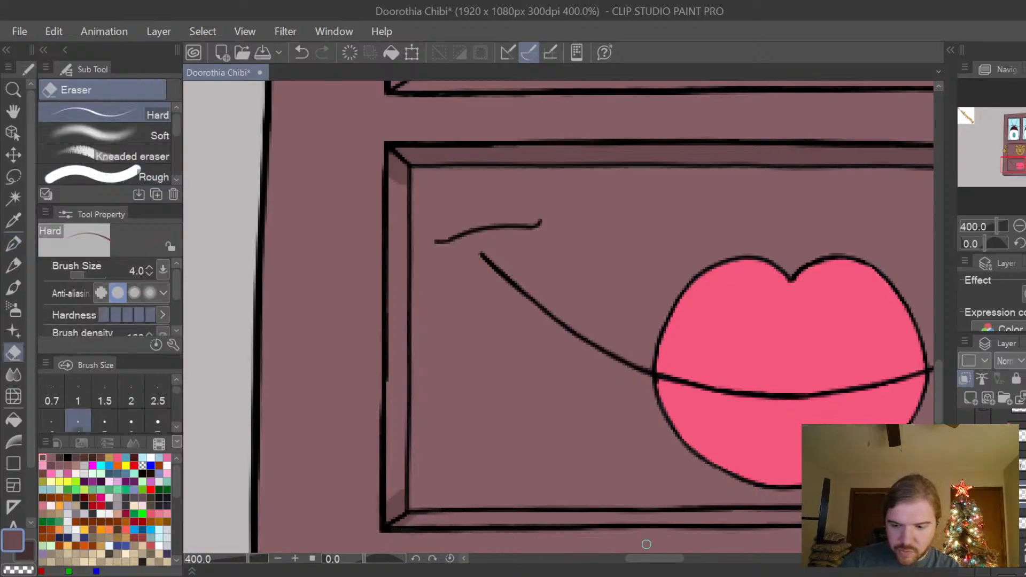
left_click_drag(675, 557, 725, 558)
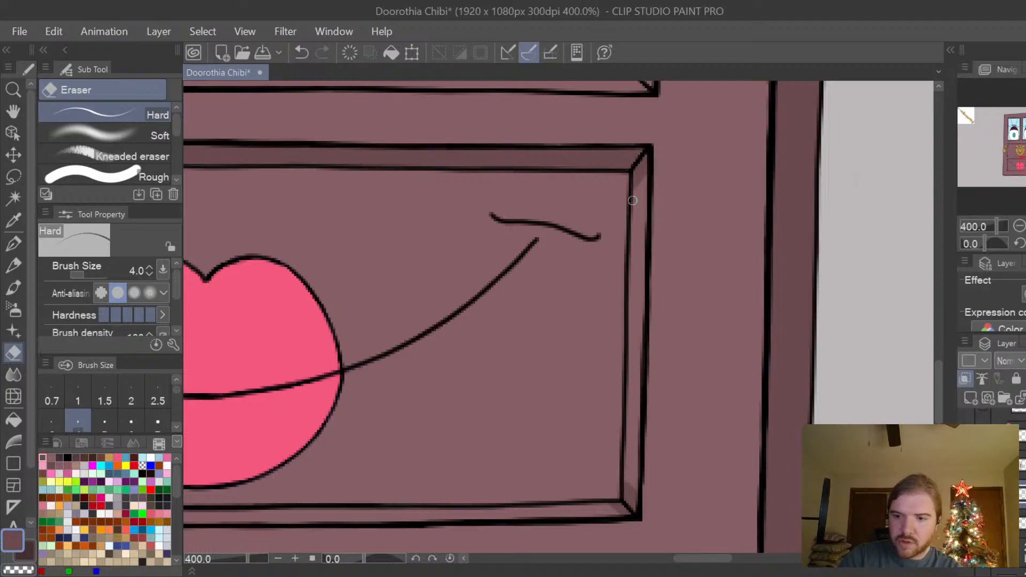
left_click_drag(713, 559, 665, 557)
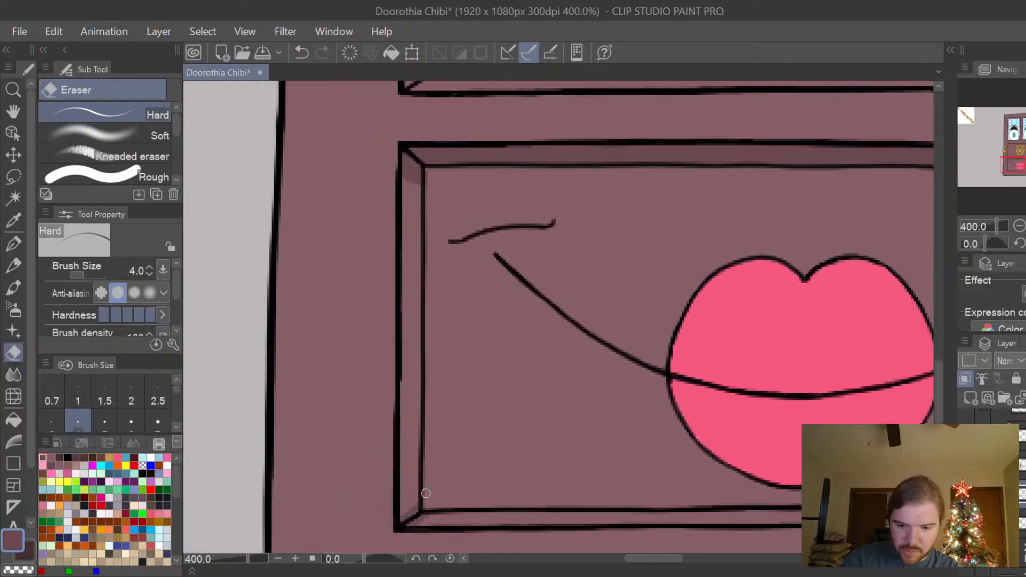
left_click_drag(658, 565, 711, 559)
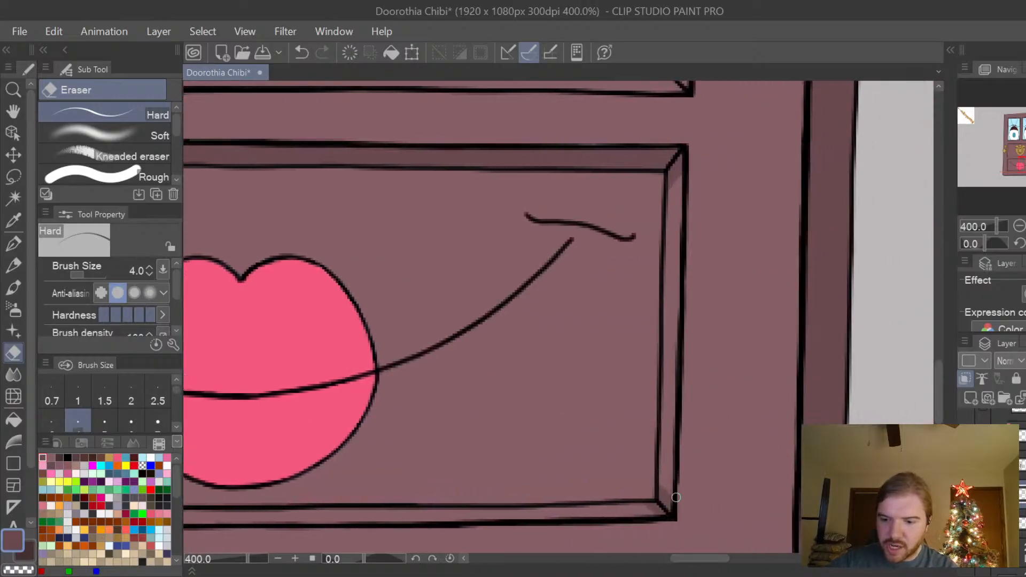
Dab darker plum shadows into the knocker panel's lower corners with the Turnip pen at size 7 and erase the spill.
left_click_drag(931, 398, 937, 357)
key("p")
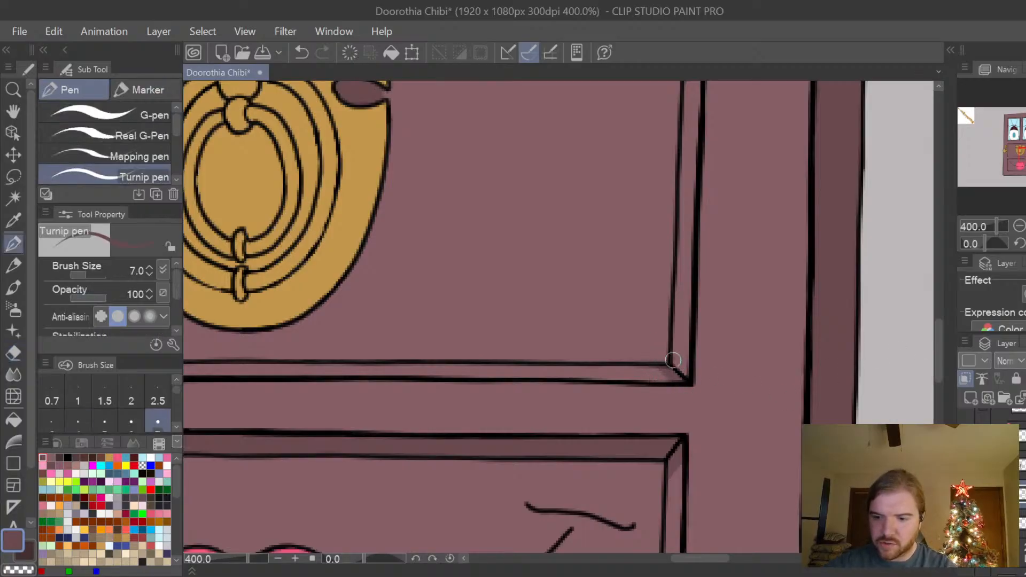
left_click_drag(673, 361, 683, 372)
left_click_drag(705, 558, 654, 546)
mouse_move(489, 384)
left_mouse_down()
mouse_move(507, 372)
mouse_move(497, 365)
left_mouse_up()
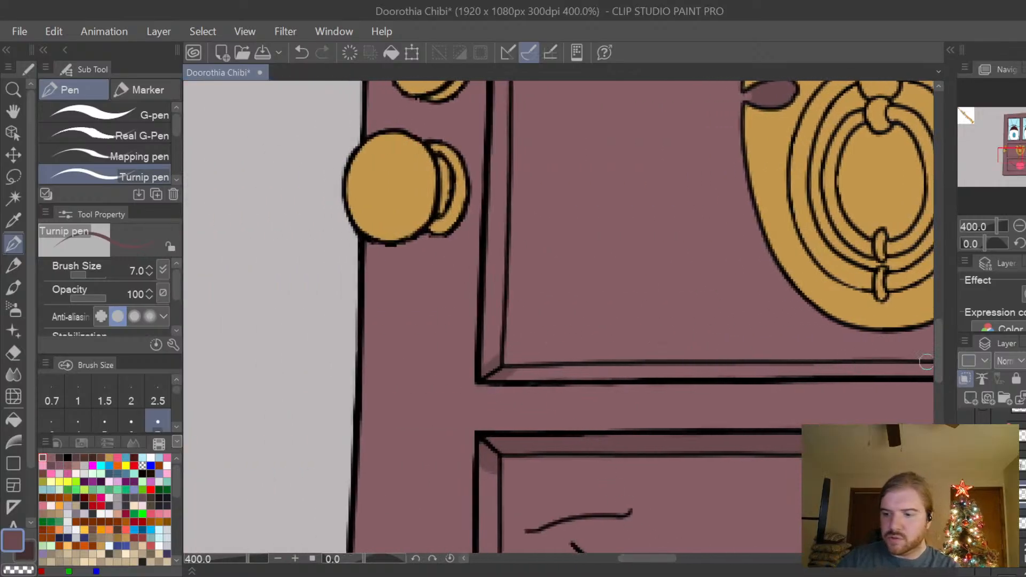
key("e")
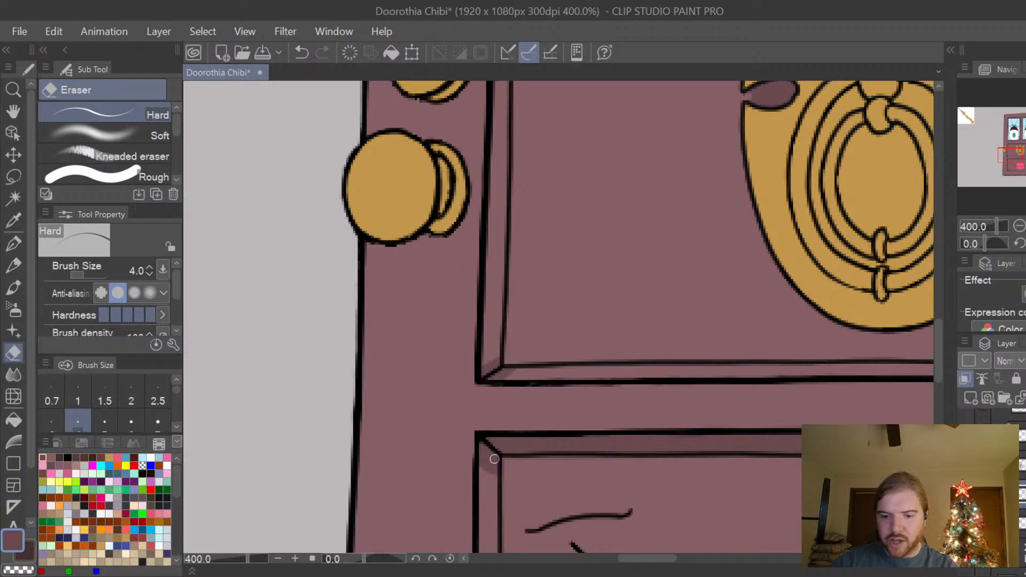
left_click_drag(659, 559, 671, 533)
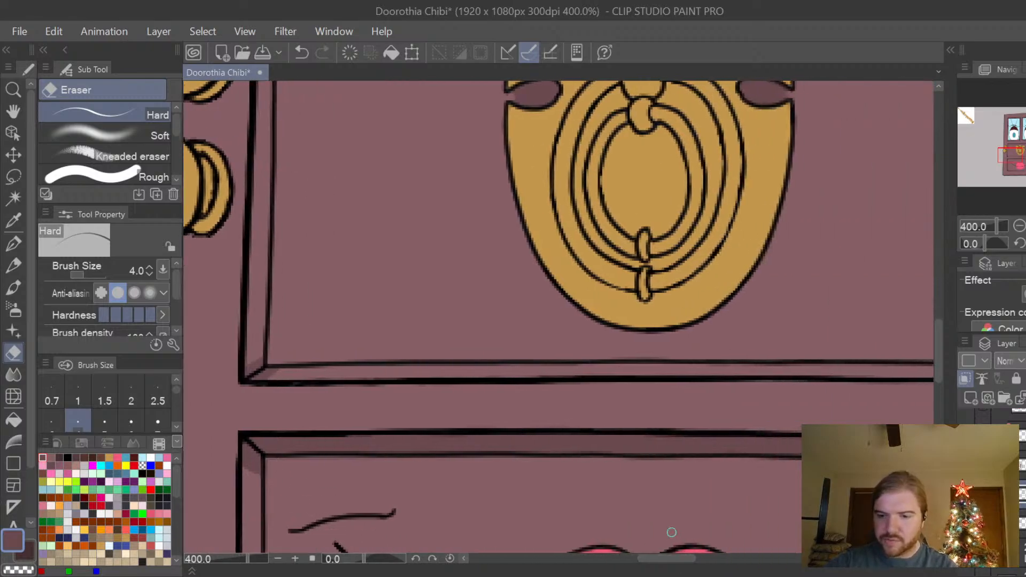
Dab darker plum shadows into the side trim at the knocker panel's upper corners with the Turnip pen, redoing the stray stroke.
left_click_drag(937, 350, 942, 322)
key("p")
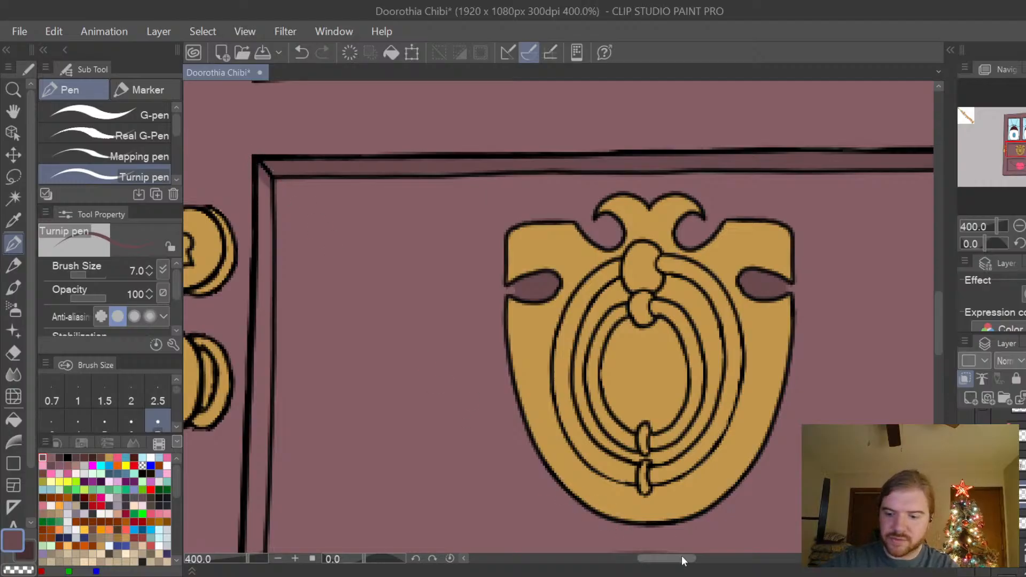
left_click_drag(681, 557, 707, 564)
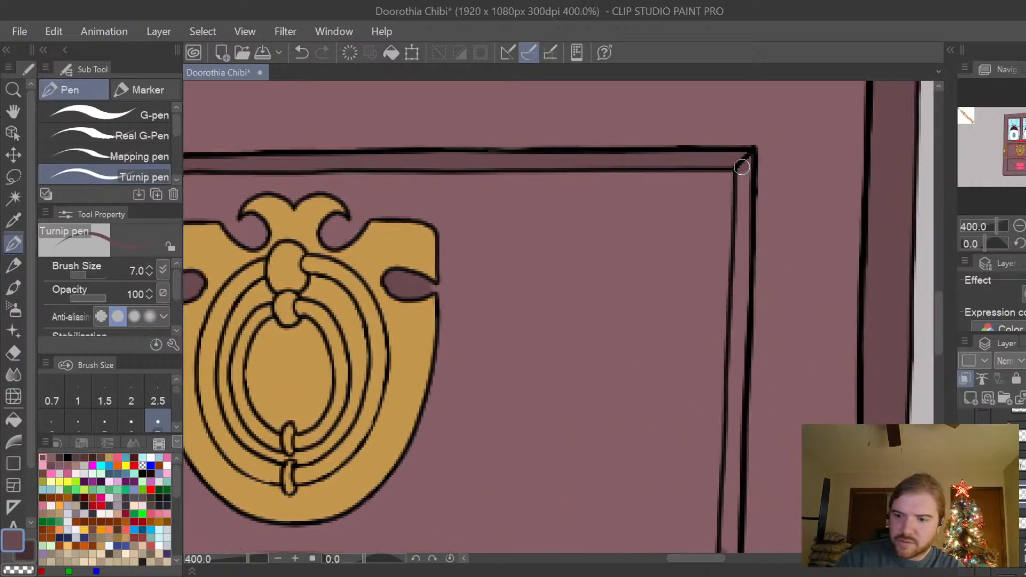
key("ctrl+z")
left_click_drag(736, 172, 753, 156)
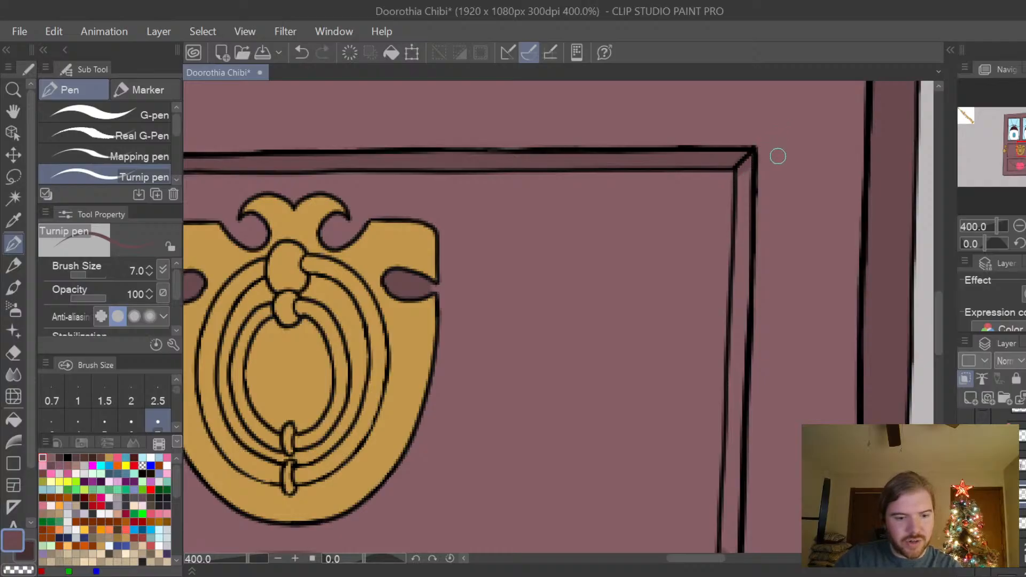
Soften the corner shadows on the trim of the knocker and mouth panels with the Blur tool at size 10.
left_click(15, 374)
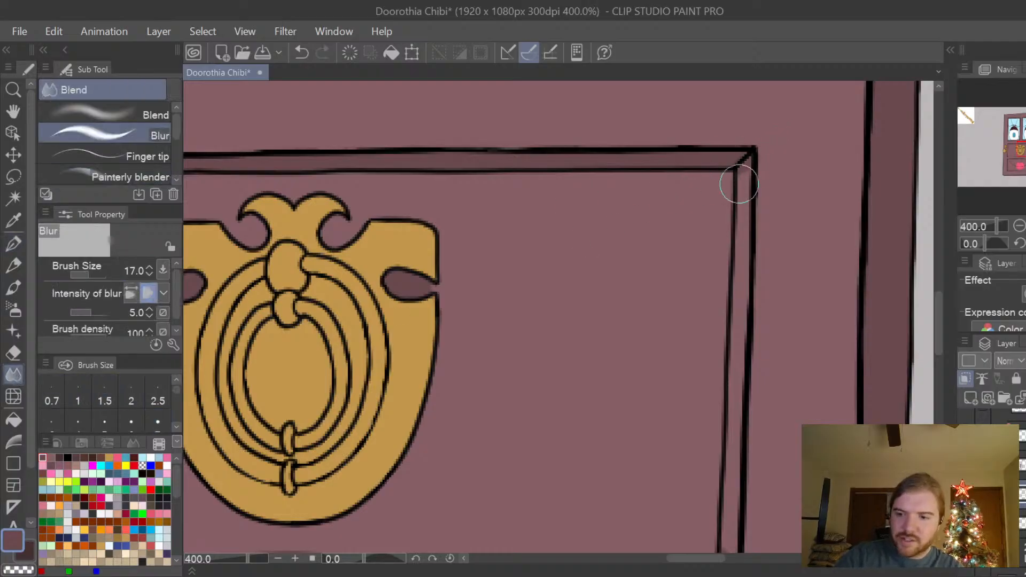
key("bracketleft")
key("bracketleft")
key("bracketleft")
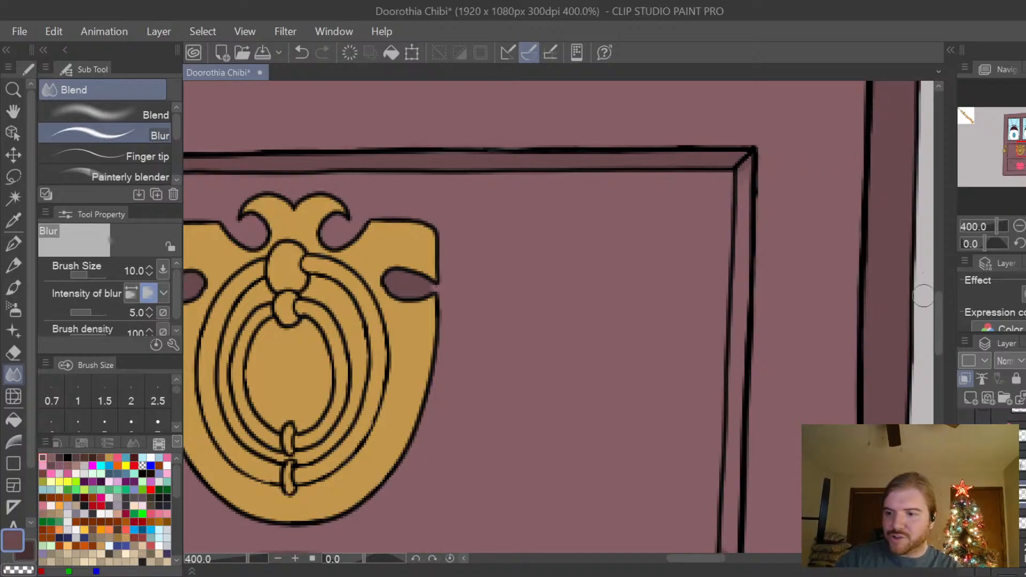
left_click_drag(938, 312, 940, 343)
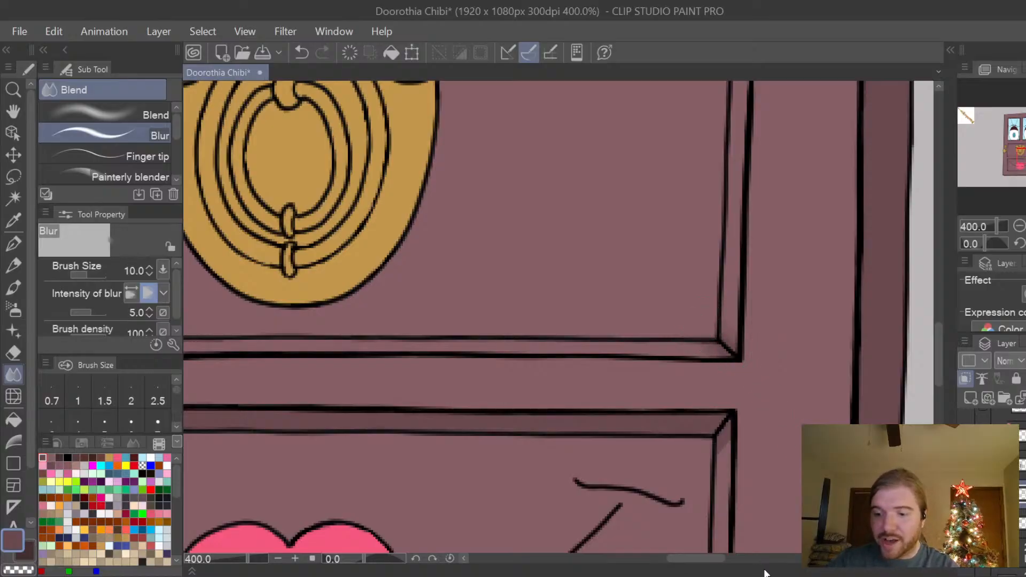
left_click_drag(722, 558, 678, 556)
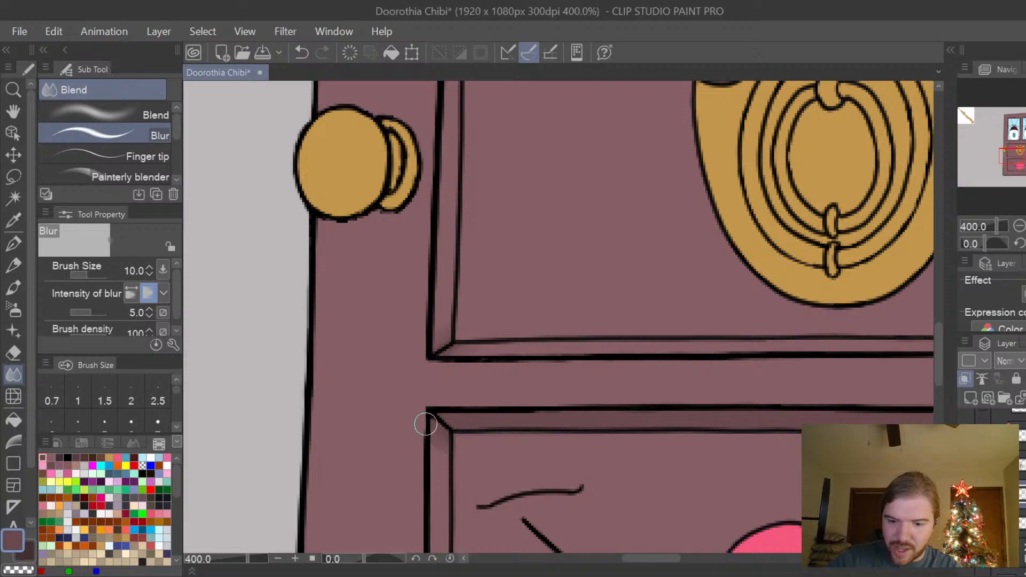
left_click_drag(663, 558, 717, 559)
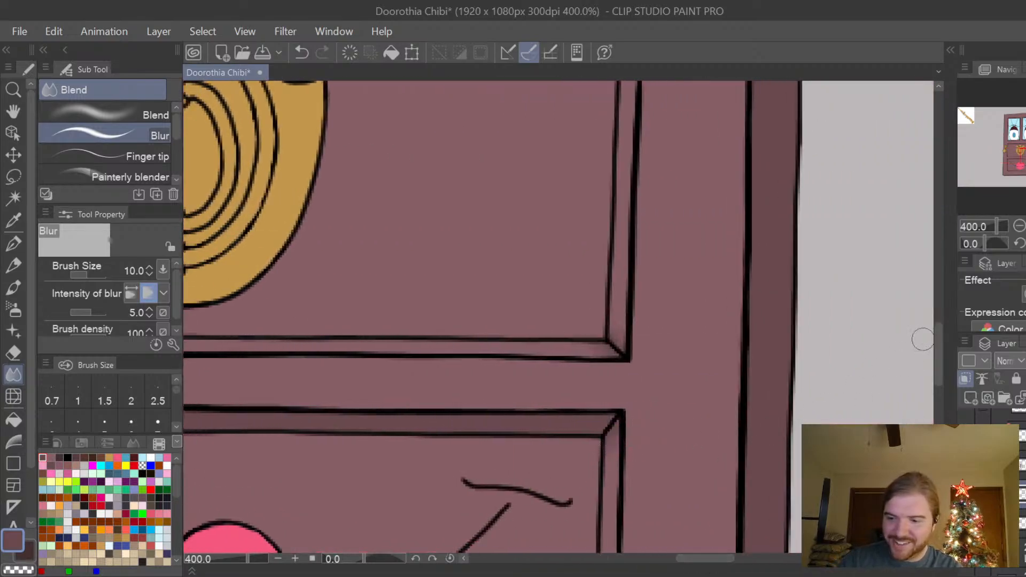
left_click_drag(936, 353, 932, 407)
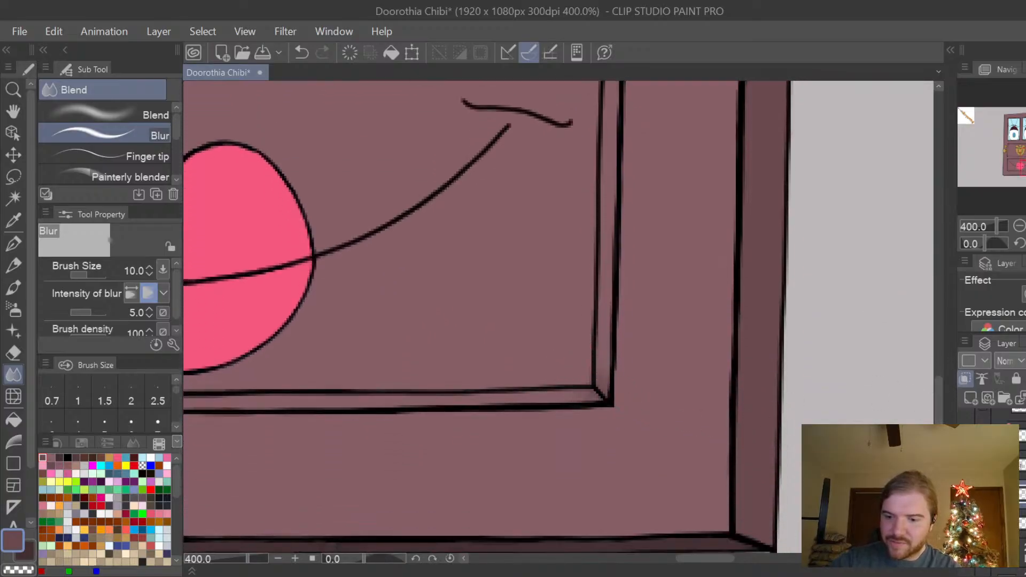
left_click_drag(743, 561, 685, 561)
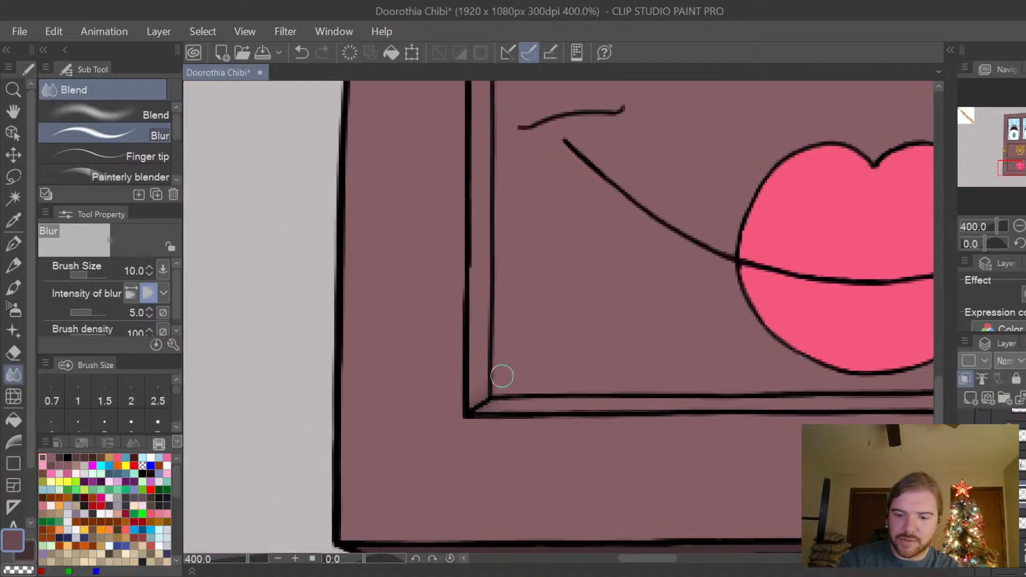
Review the blended shading on the lower panels and compare it with the trim around both eye windows.
scroll(664, 474, "down", 2)
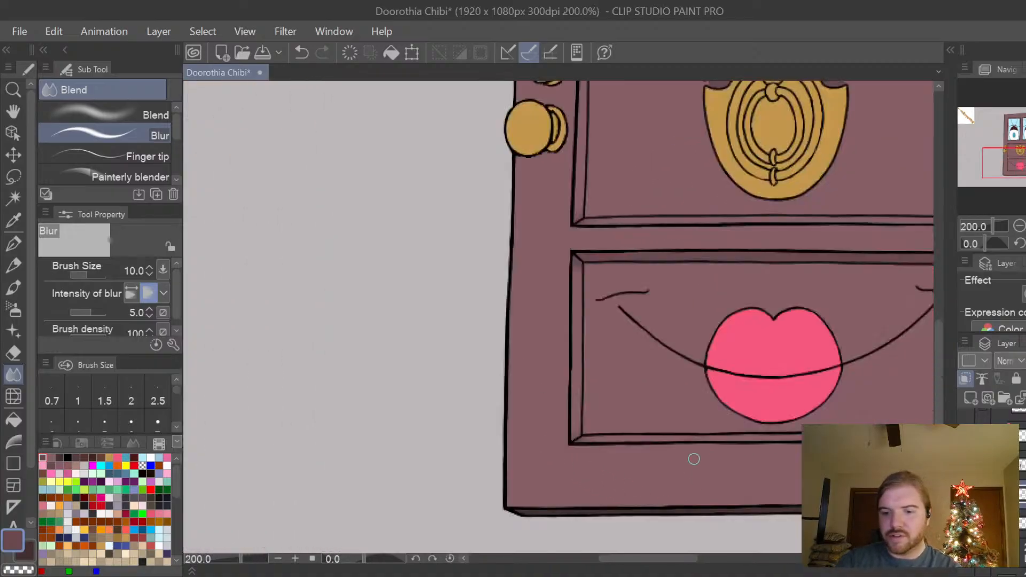
left_click_drag(643, 557, 693, 556)
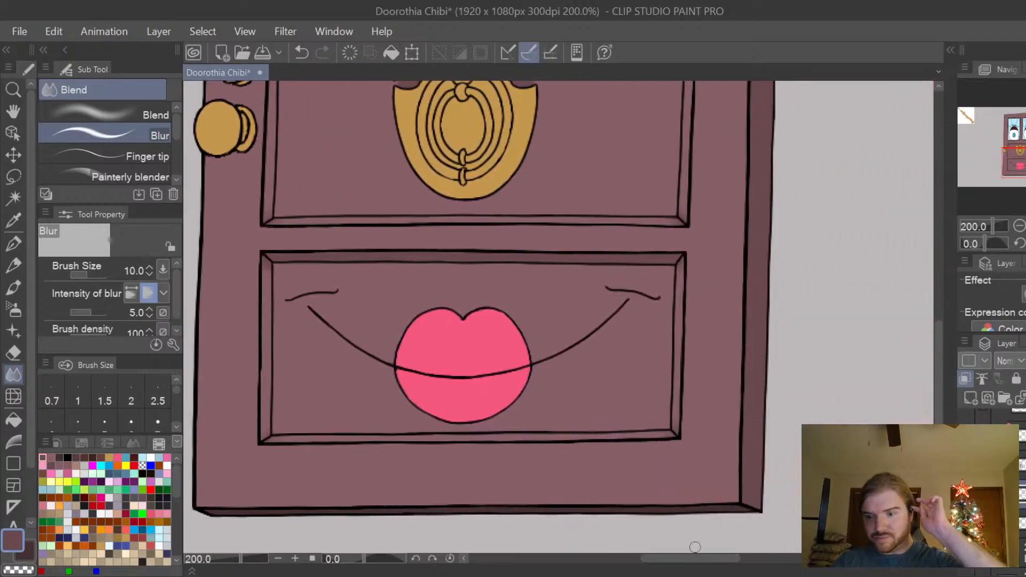
key("ctrl+minus")
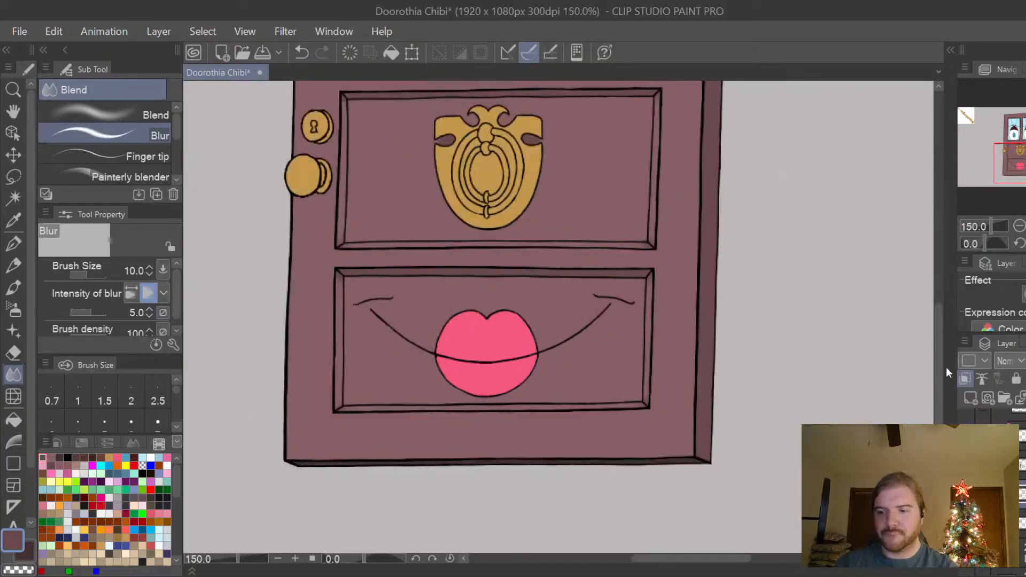
left_click_drag(942, 366, 945, 289)
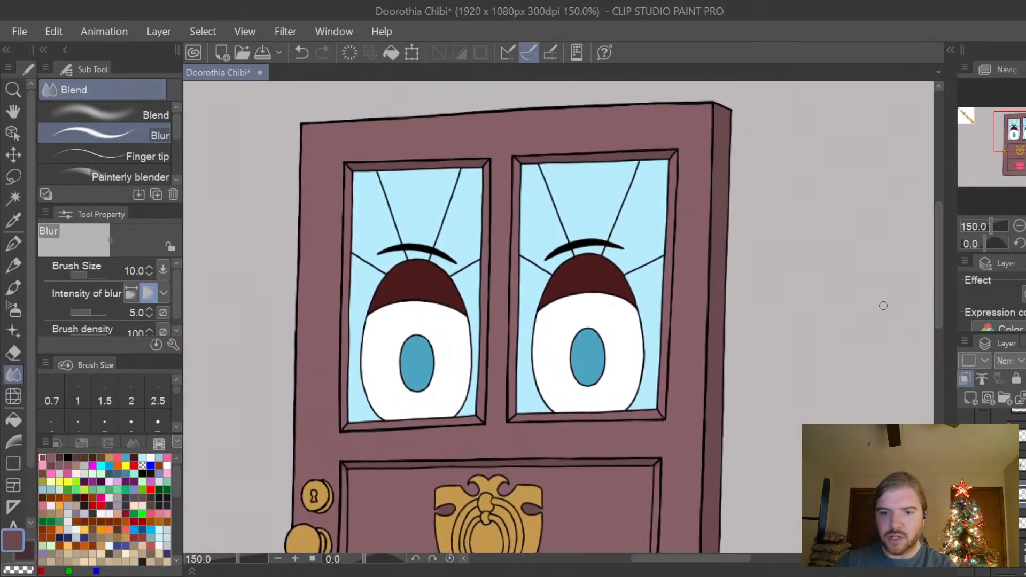
scroll(880, 299, "up", 1)
left_click_drag(715, 562, 688, 561)
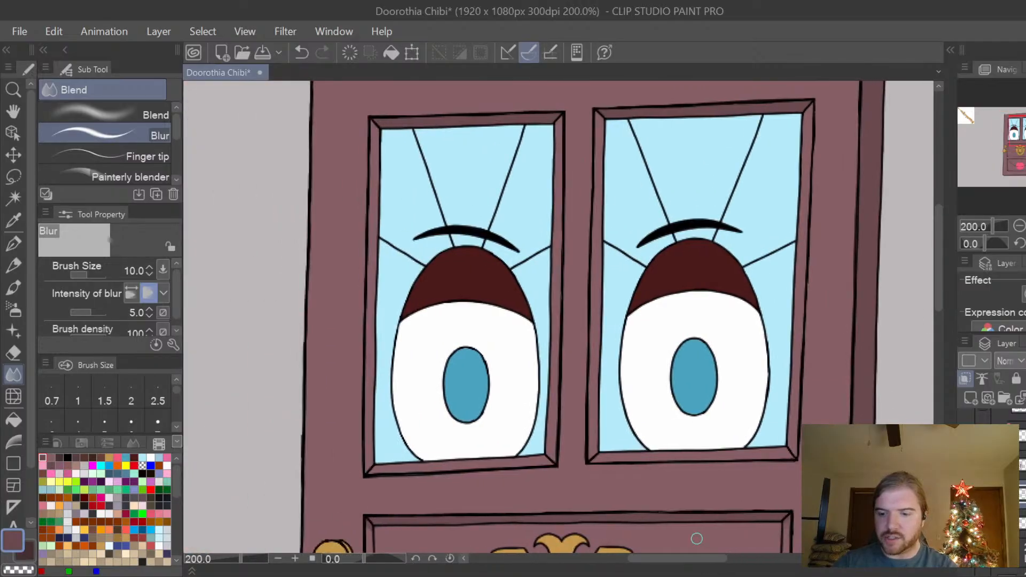
left_click_drag(942, 283, 940, 273)
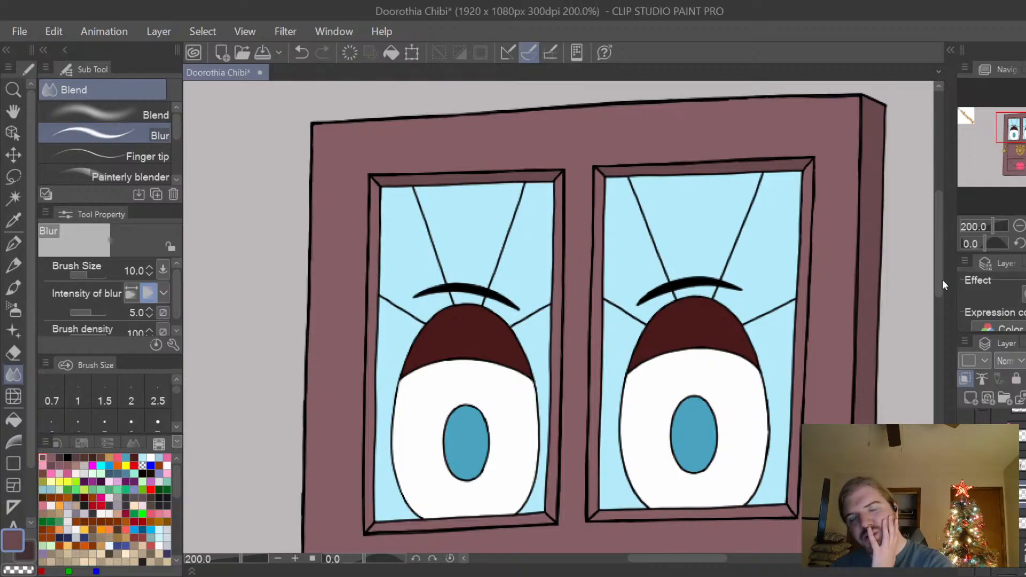
left_click_drag(714, 559, 728, 560)
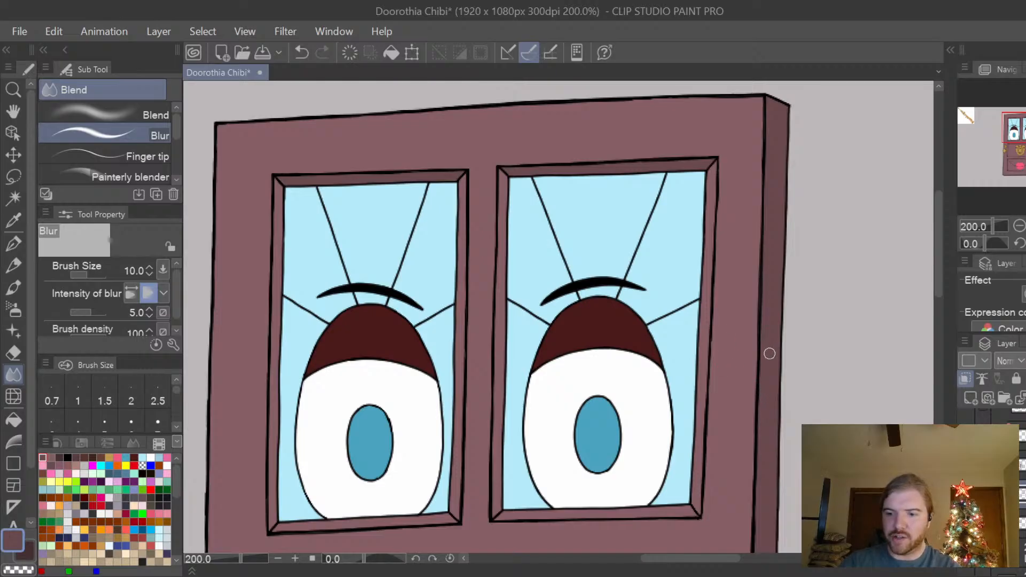
left_click_drag(727, 557, 724, 560)
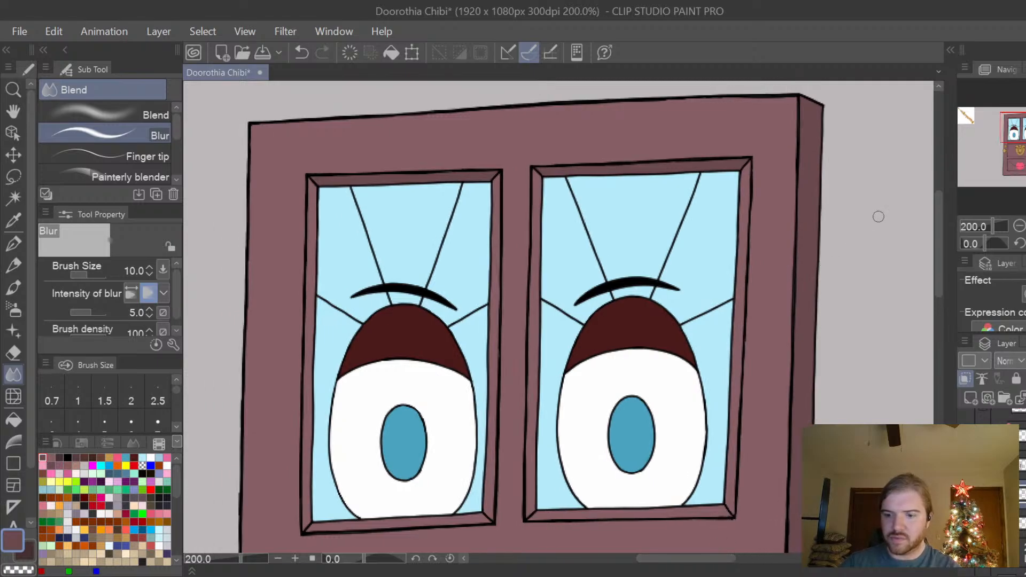
left_click_drag(938, 269, 942, 264)
Dab darker plum shadows into the side trim at the upper corners of both eye windows with the Turnip pen at size 7.
scroll(754, 183, "up", 2)
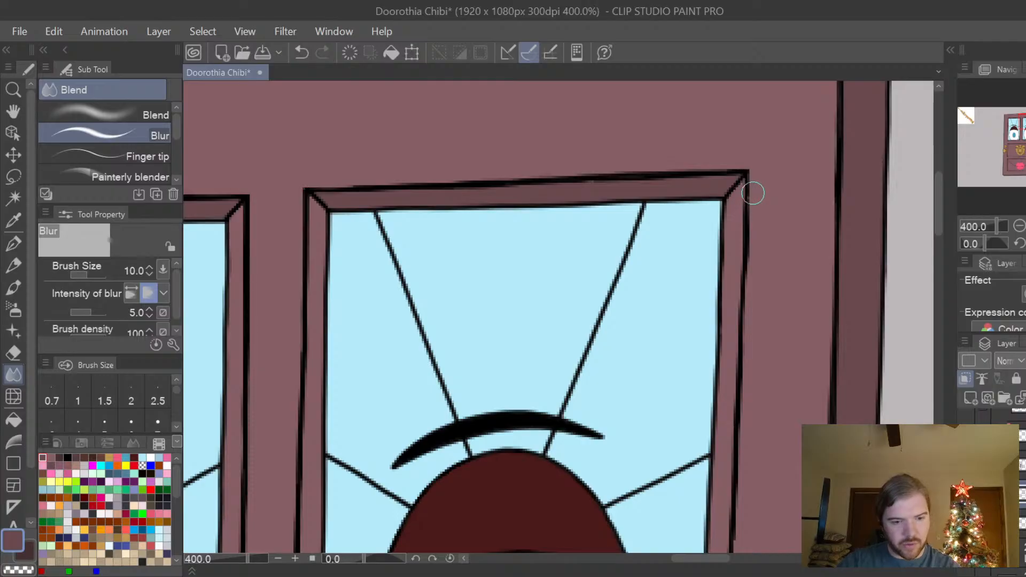
key("p")
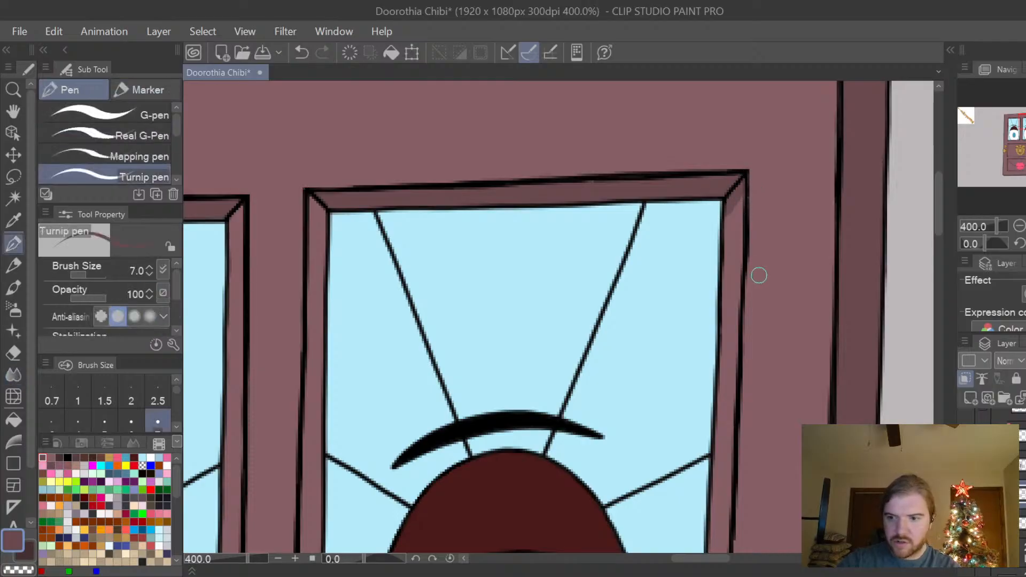
left_click_drag(723, 560, 664, 559)
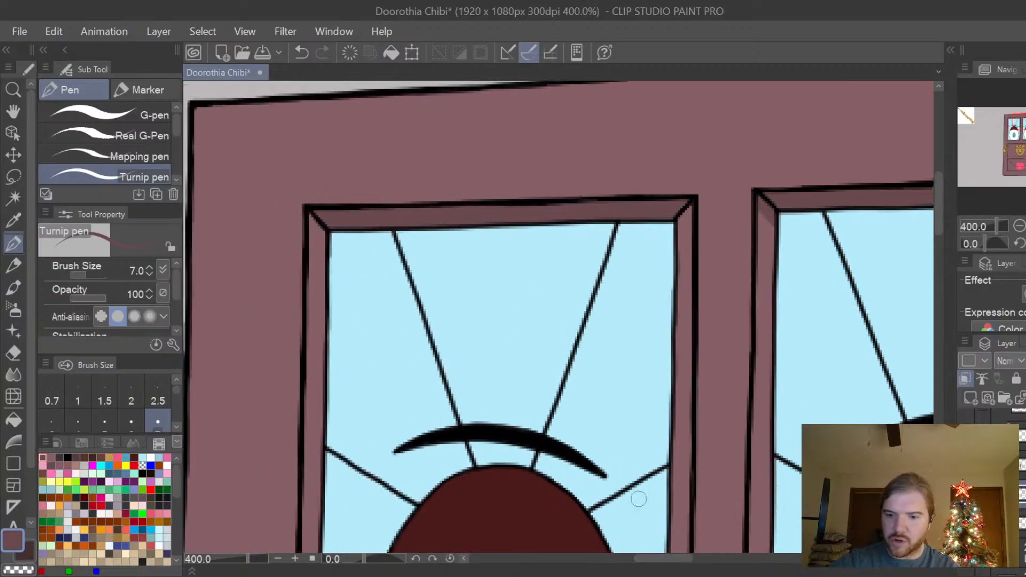
left_click_drag(689, 213, 682, 224)
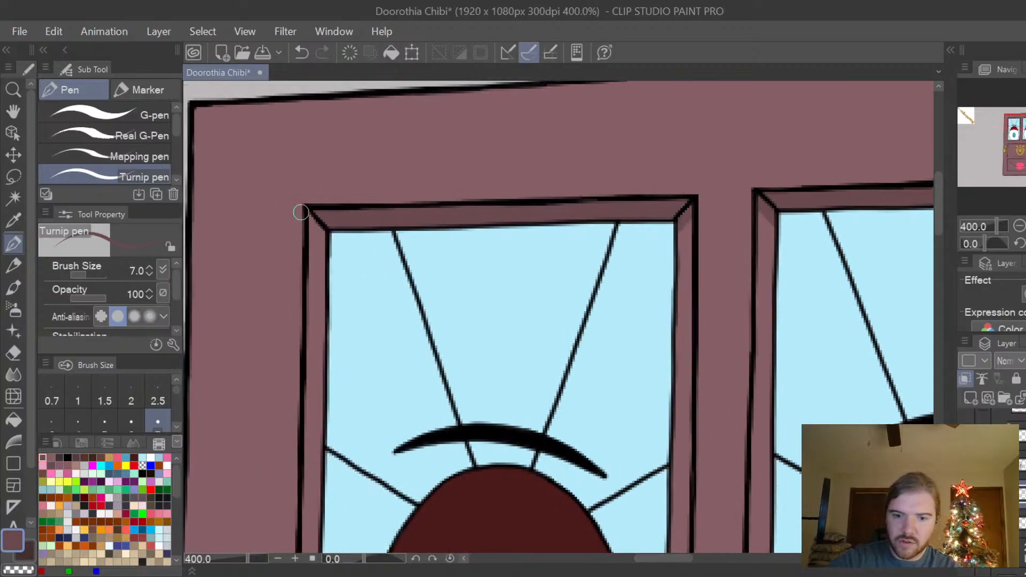
left_click_drag(312, 218, 323, 236)
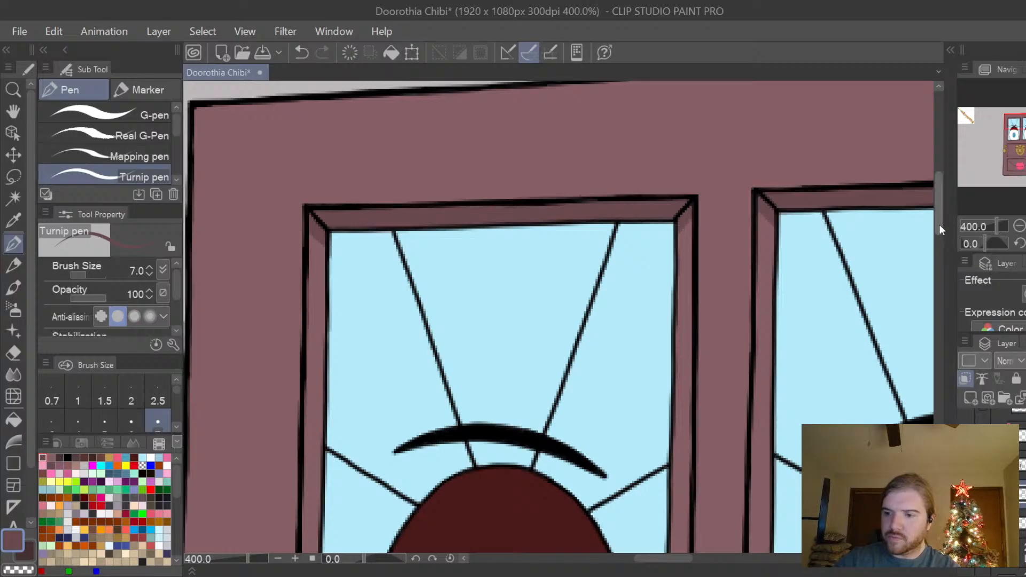
Paint darker plum shadows into the side trim at the lower corners of both eye windows with the Turnip pen.
left_click_drag(940, 225, 941, 290)
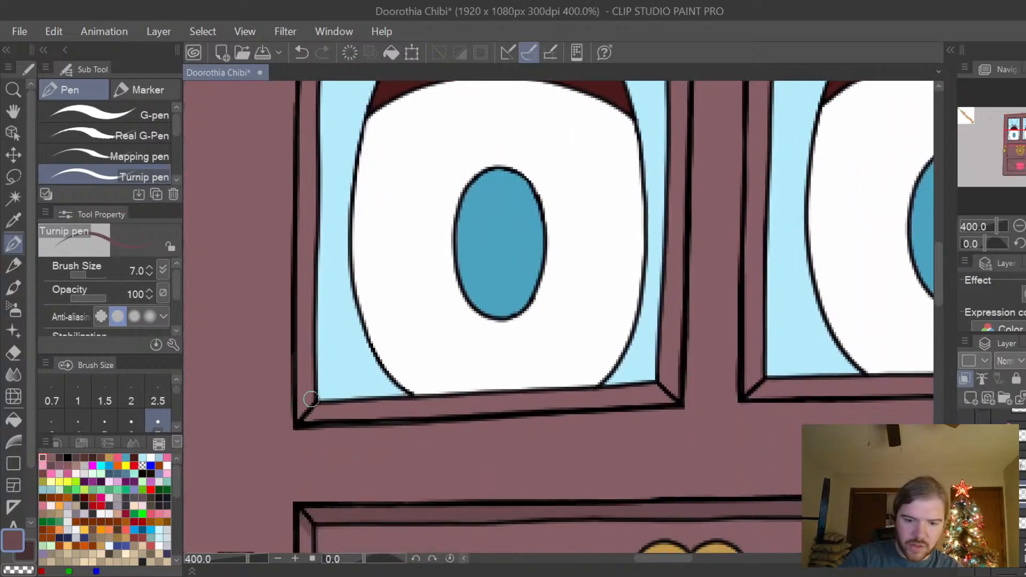
mouse_move(311, 399)
left_mouse_down()
mouse_move(305, 412)
mouse_move(316, 409)
mouse_move(297, 420)
left_mouse_up()
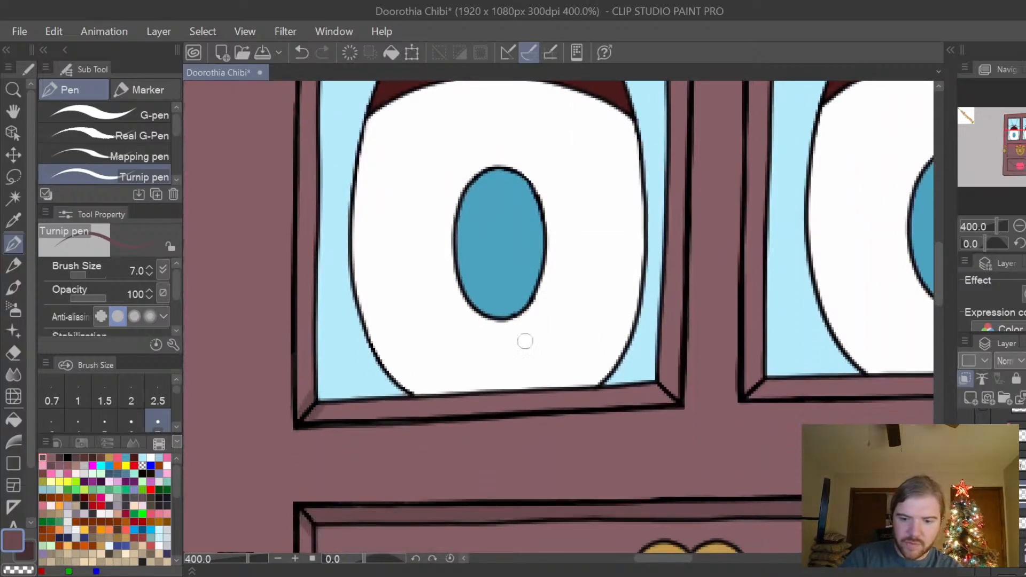
mouse_move(650, 387)
left_mouse_down()
mouse_move(677, 410)
mouse_move(660, 379)
left_mouse_up()
left_click_drag(765, 373, 746, 402)
left_click_drag(684, 560, 721, 558)
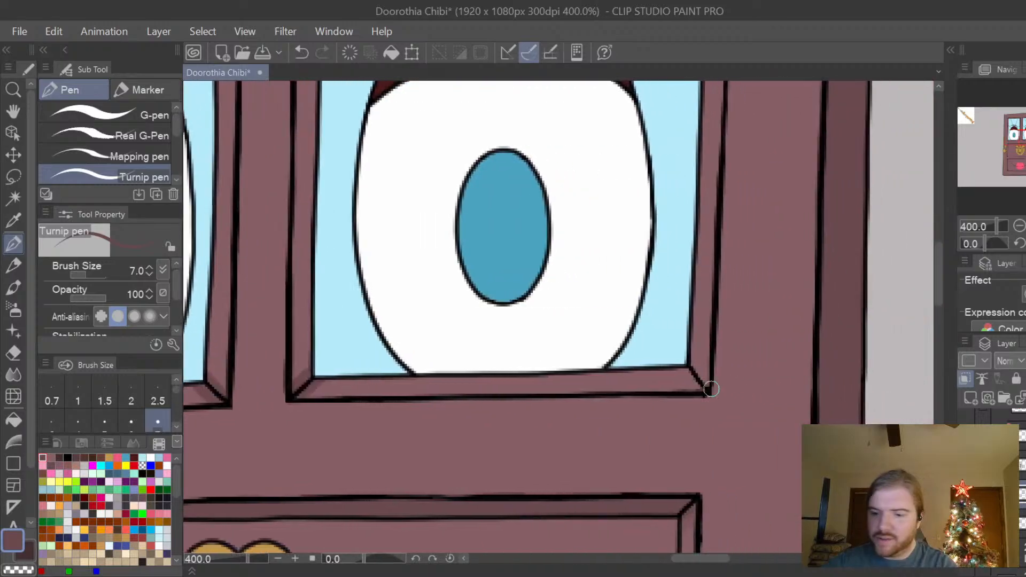
mouse_move(711, 389)
left_mouse_down()
mouse_move(693, 361)
mouse_move(707, 382)
mouse_move(692, 374)
left_mouse_up()
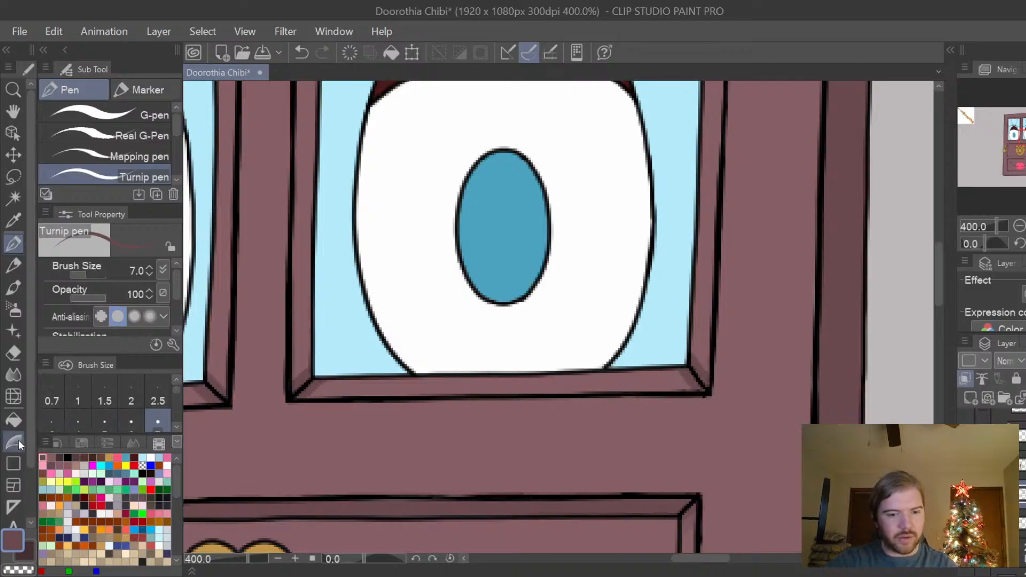
Soften the corner shadows on the trim of both eye windows with the Blur tool at size 10.
left_click(13, 375)
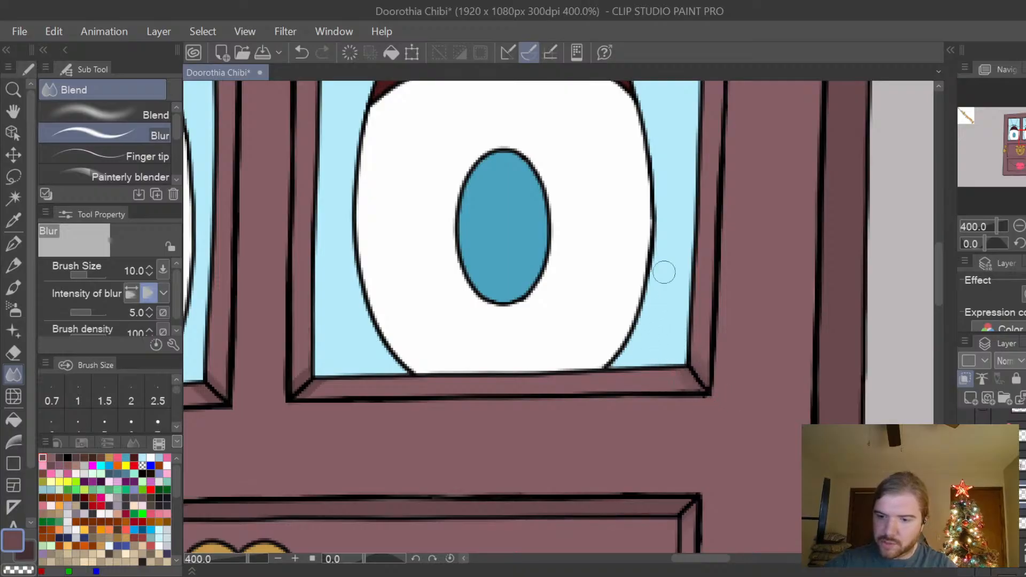
left_click_drag(710, 559, 684, 558)
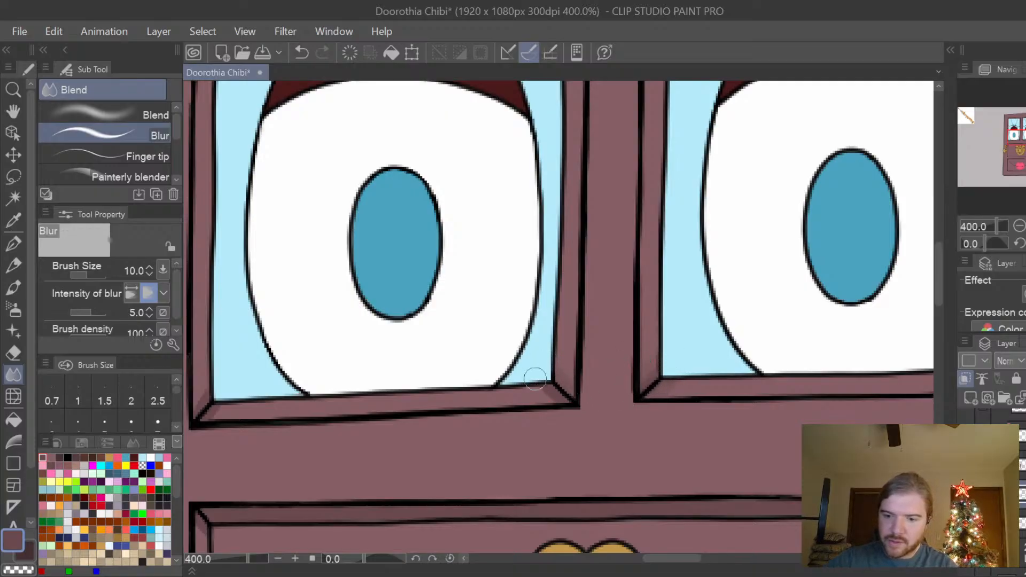
left_click_drag(662, 559, 663, 559)
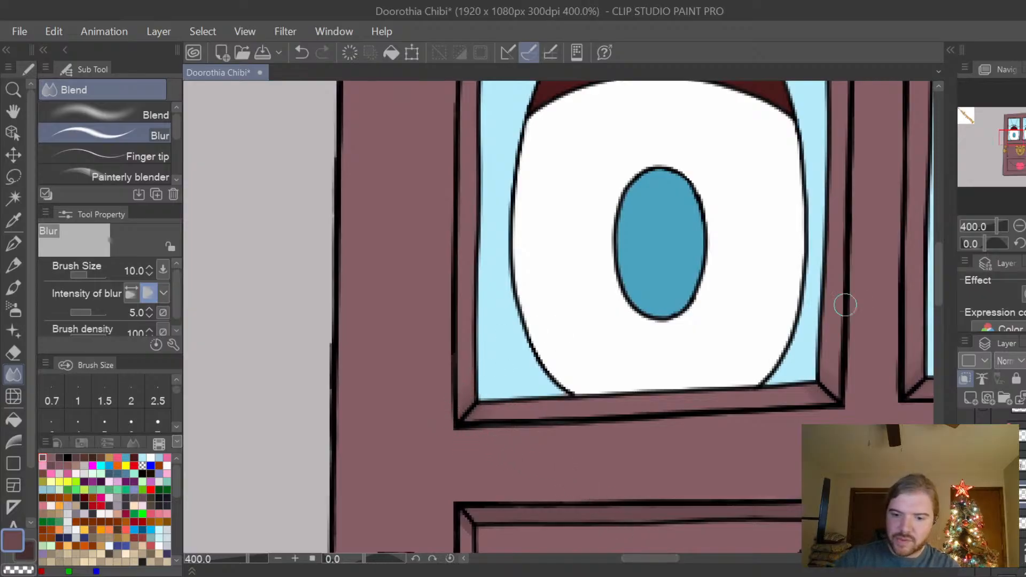
left_click_drag(936, 342, 951, 216)
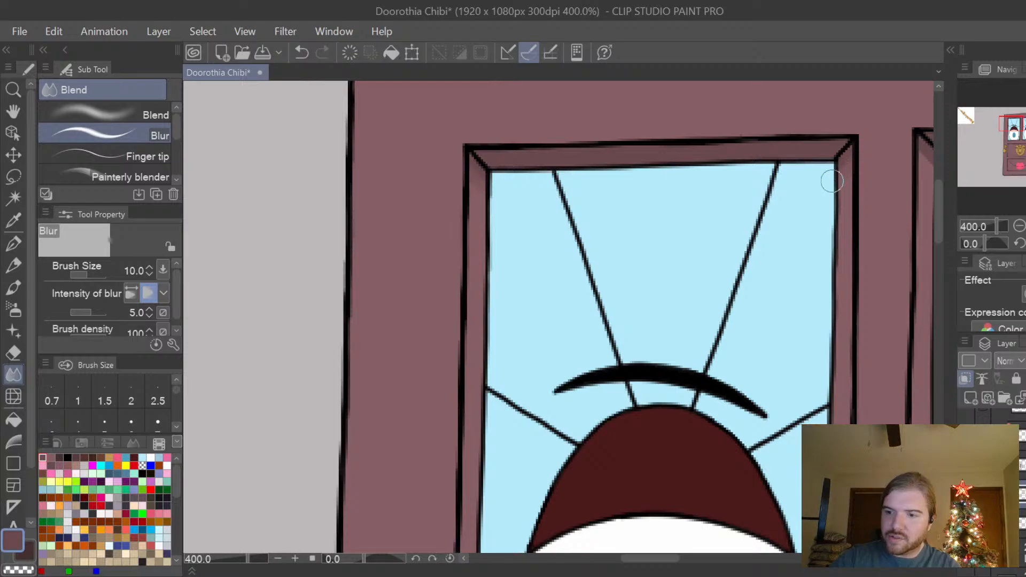
left_click_drag(658, 559, 681, 559)
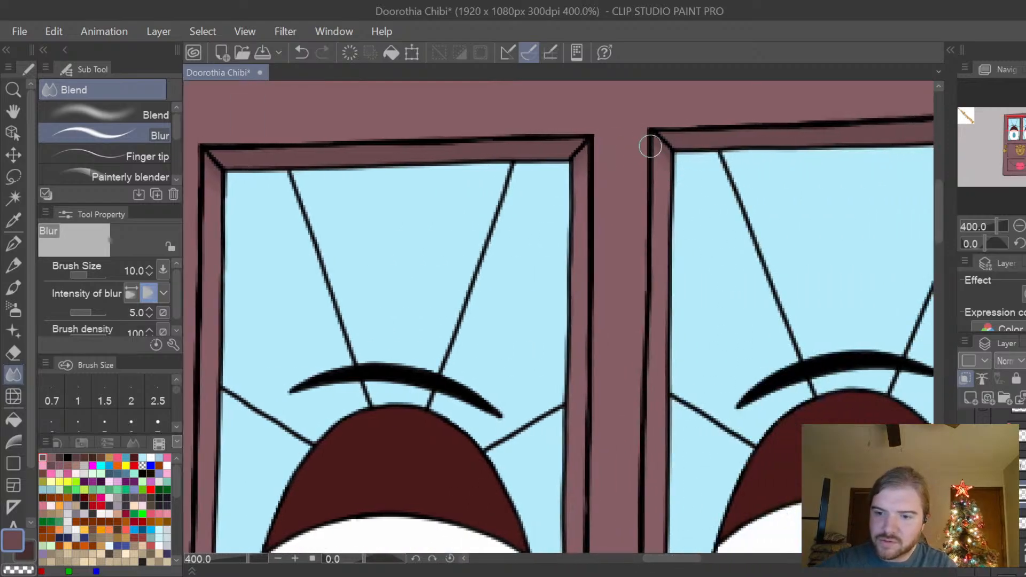
left_click_drag(686, 559, 713, 571)
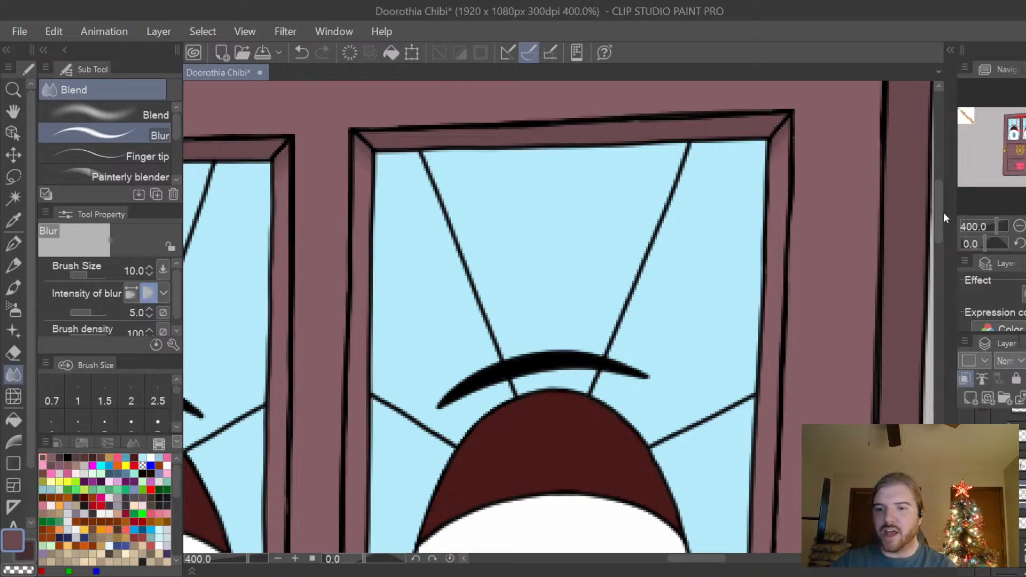
Check the blended corner shading on the eye windows against the trim of the knocker panel.
key("ctrl+minus")
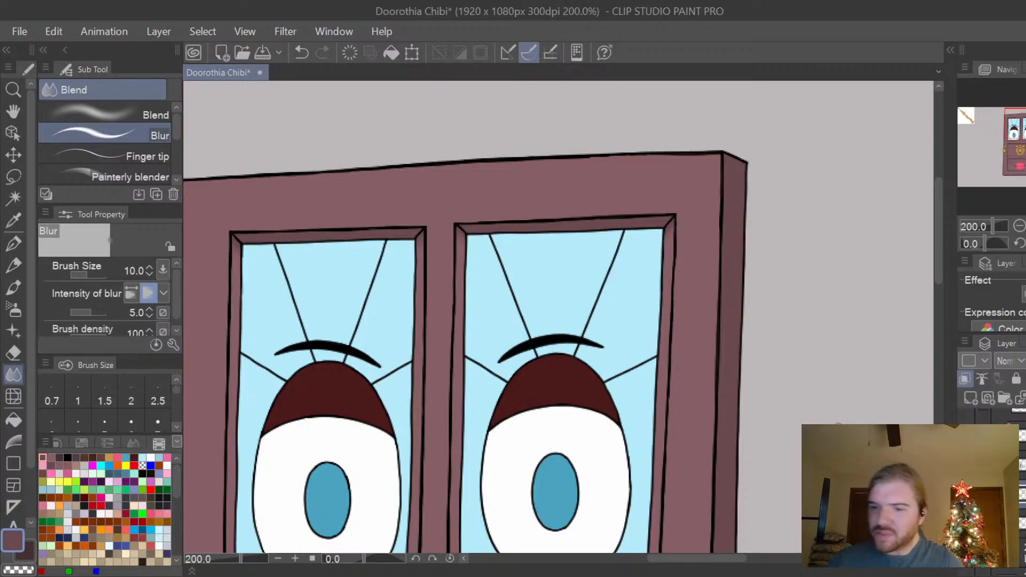
left_click_drag(941, 202, 935, 284)
left_click_drag(735, 570, 695, 567)
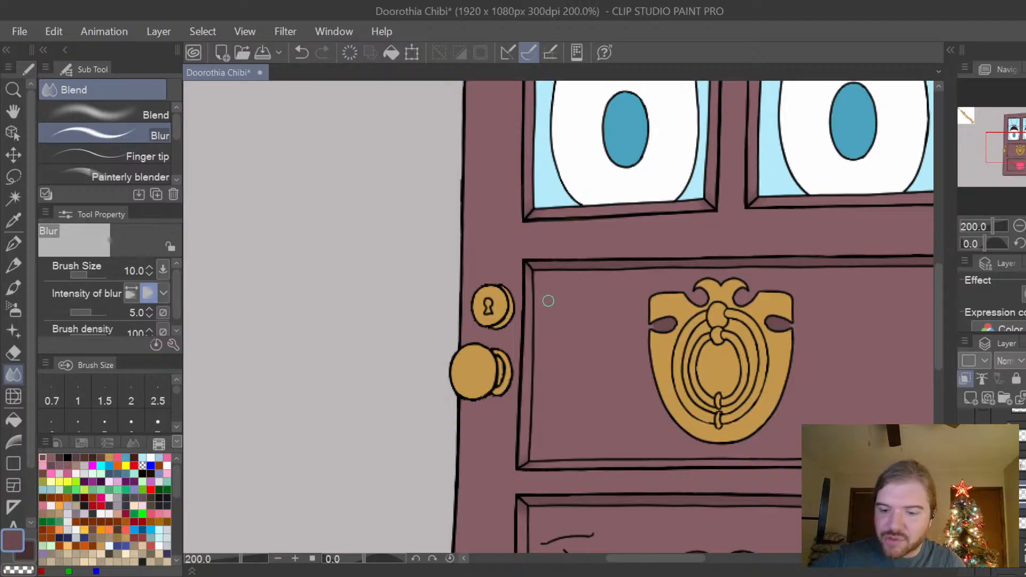
left_click_drag(698, 558, 724, 557)
left_click_drag(941, 332, 949, 261)
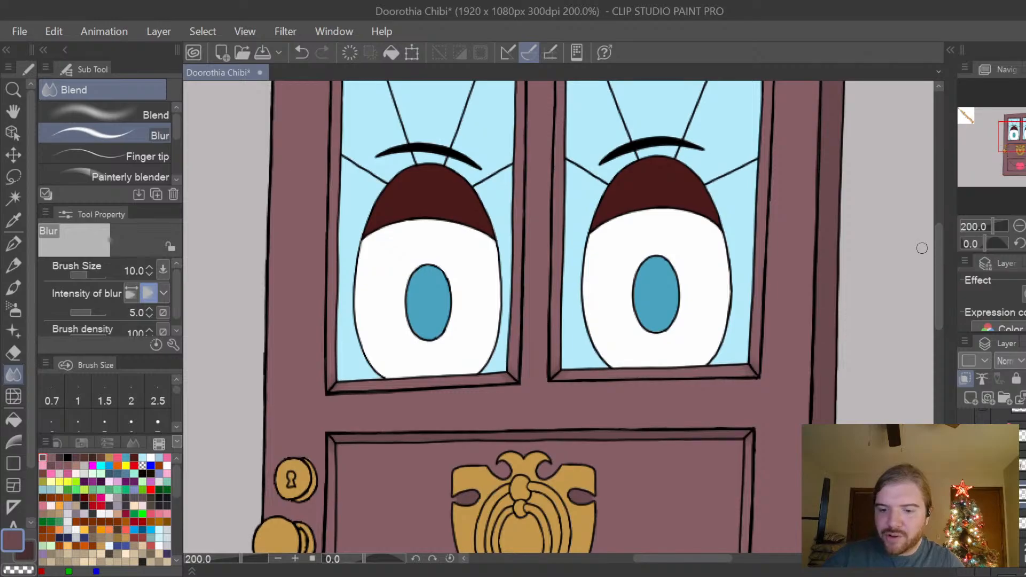
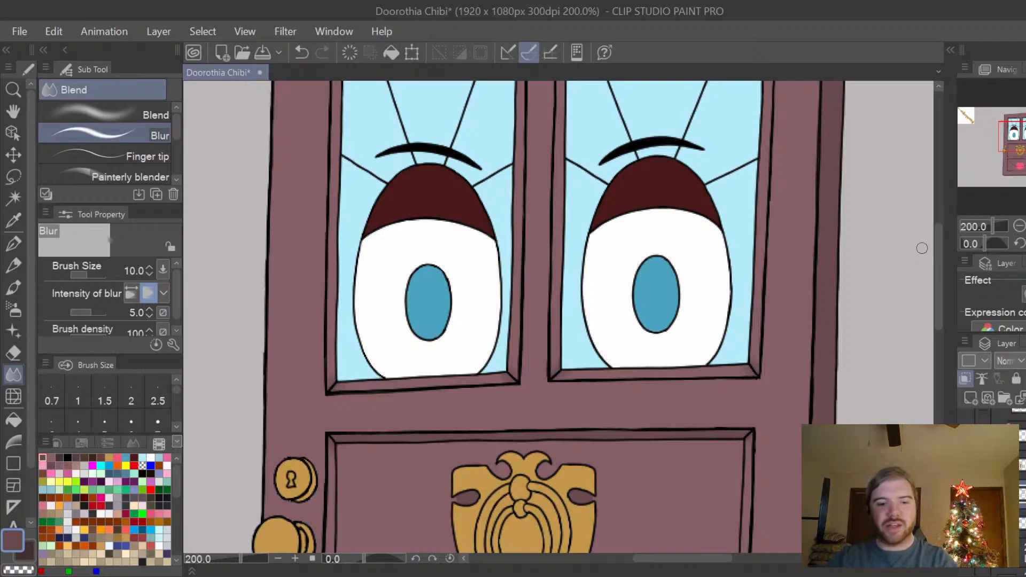
Switch to the base colour layer and mix a plum for the trim, starting from the colour of the door's side edge.
scroll(747, 375, "up", 2)
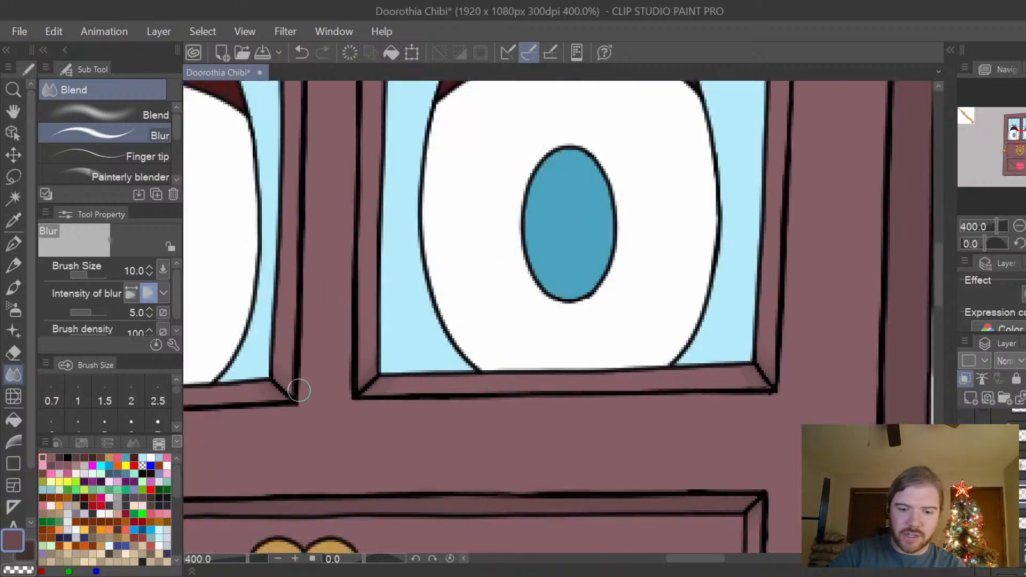
scroll(308, 357, "down", 2)
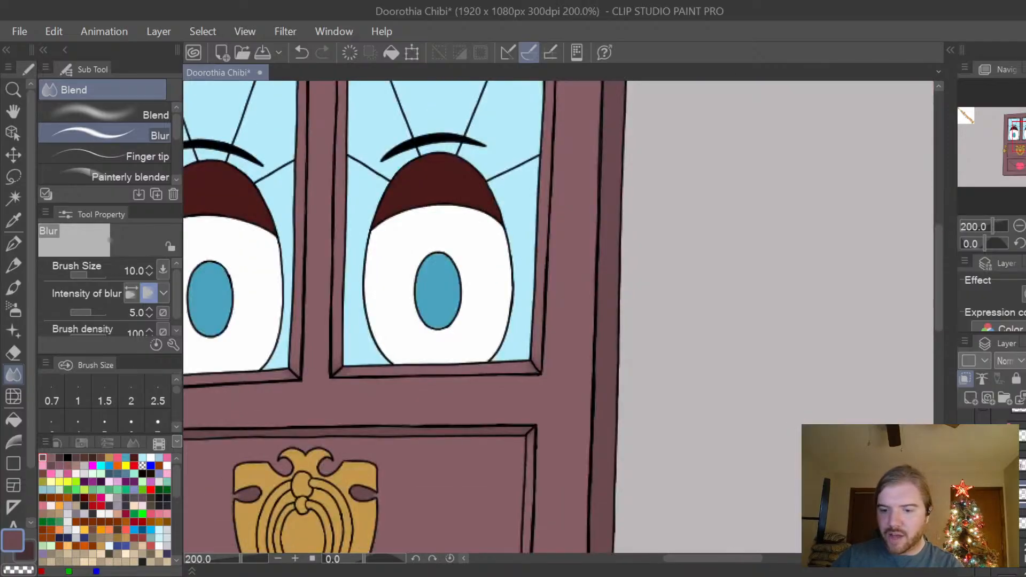
left_click_drag(734, 559, 722, 559)
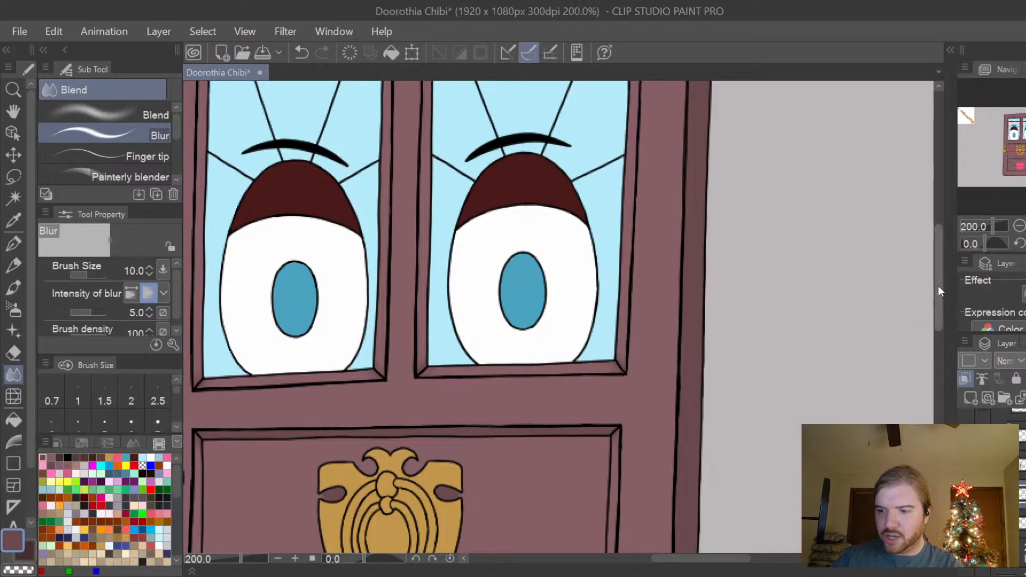
left_click_drag(939, 285, 937, 303)
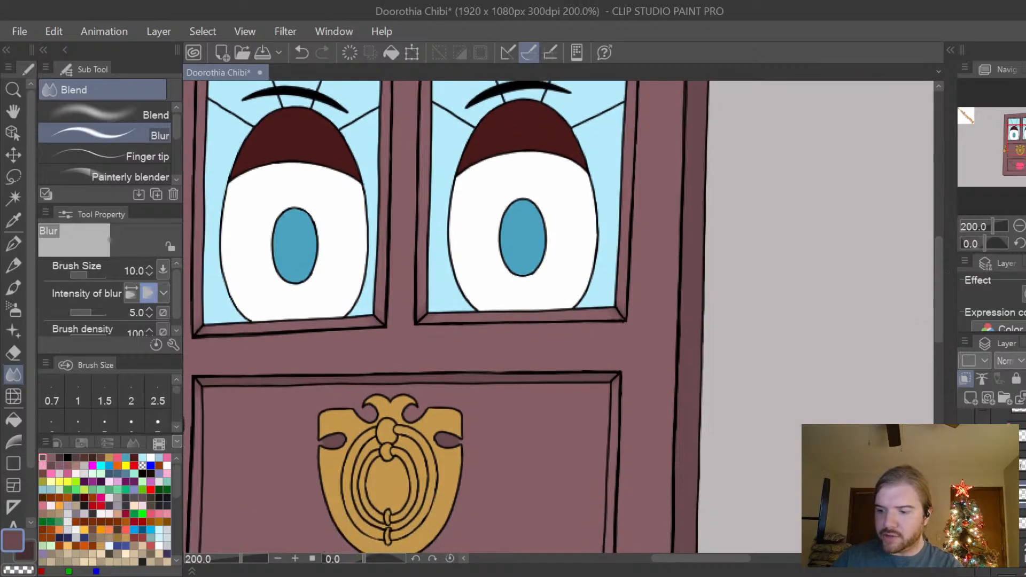
left_click(1022, 523)
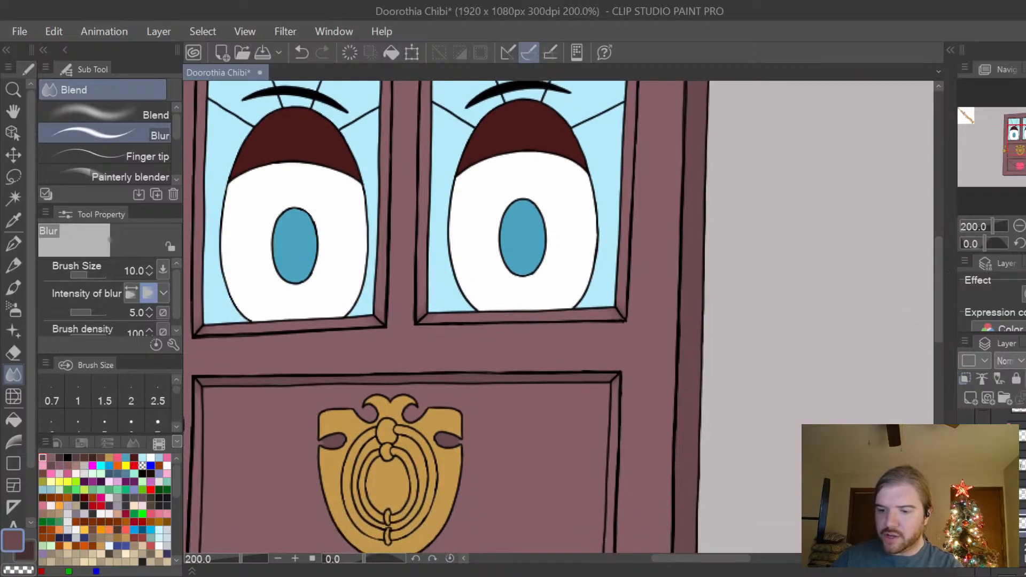
right_click(689, 299)
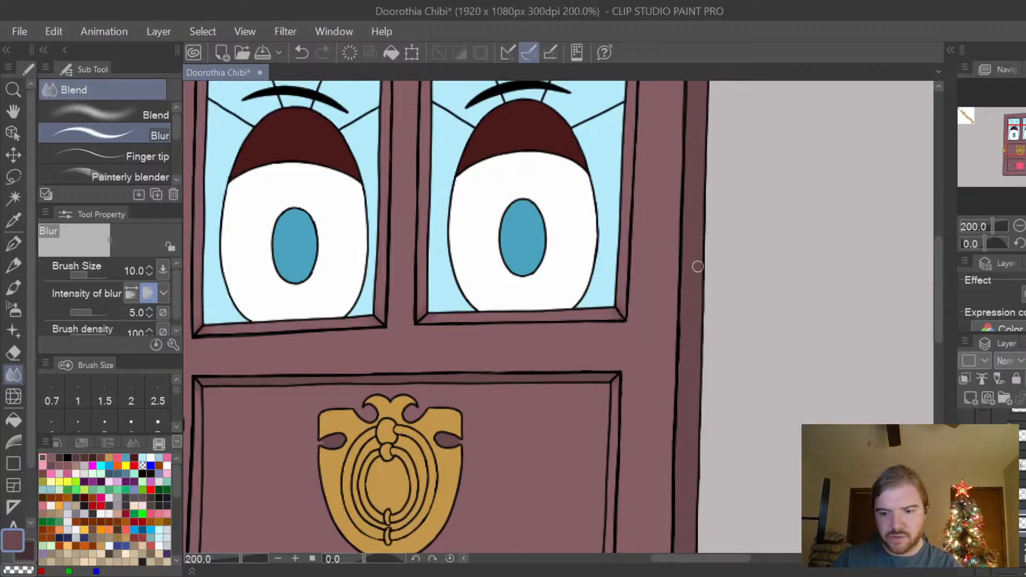
left_click(19, 539)
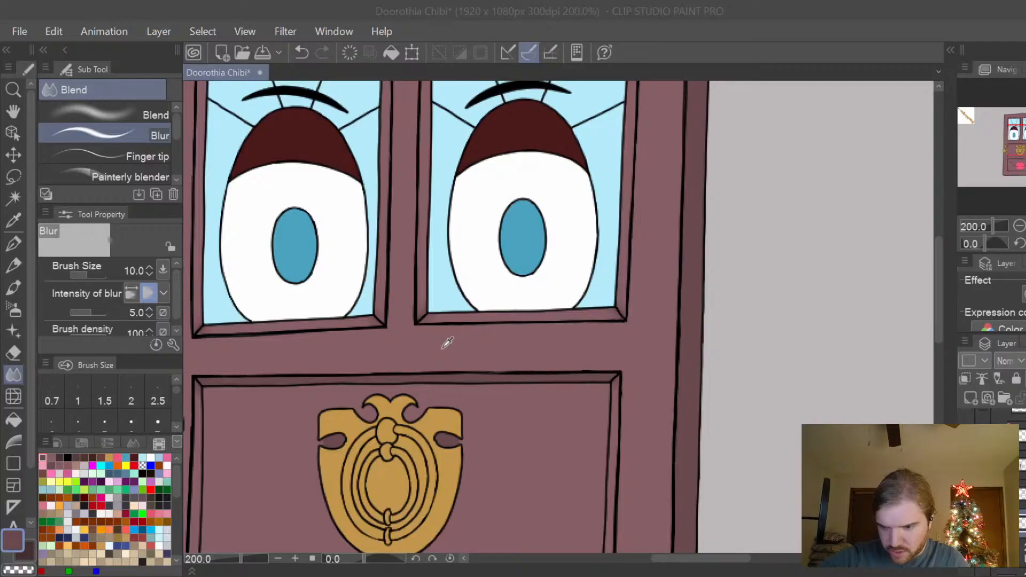
left_click(796, 183)
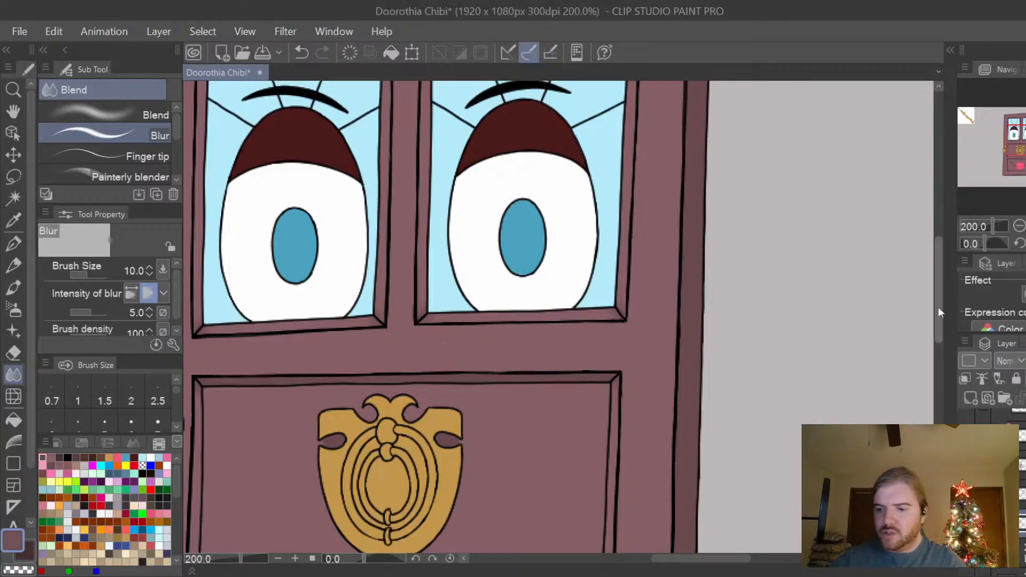
Fill the side and bottom trim of both eye windows with the new plum, using the Fill tool set to Refer other layers.
left_click_drag(938, 307, 941, 300)
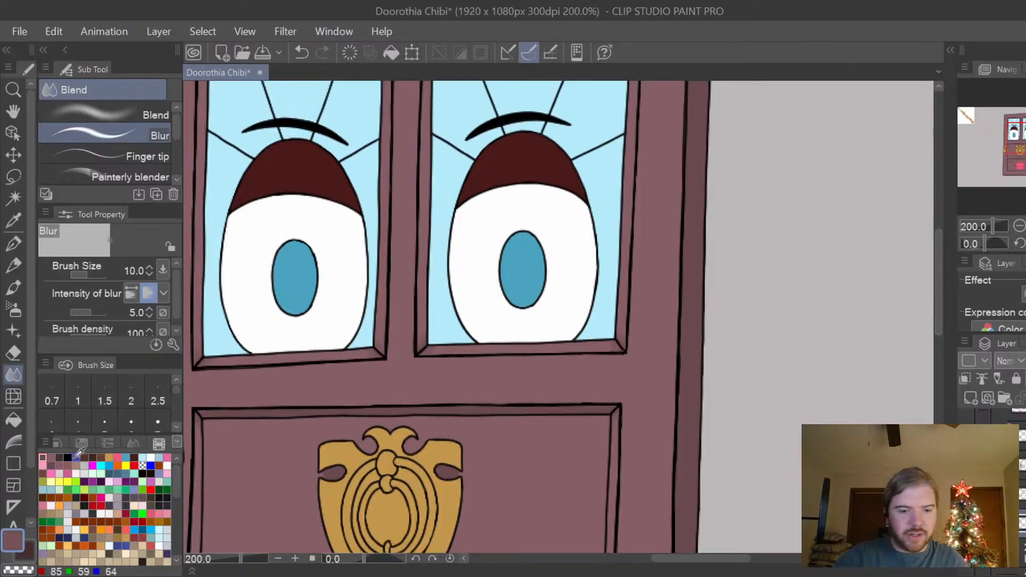
left_click(13, 420)
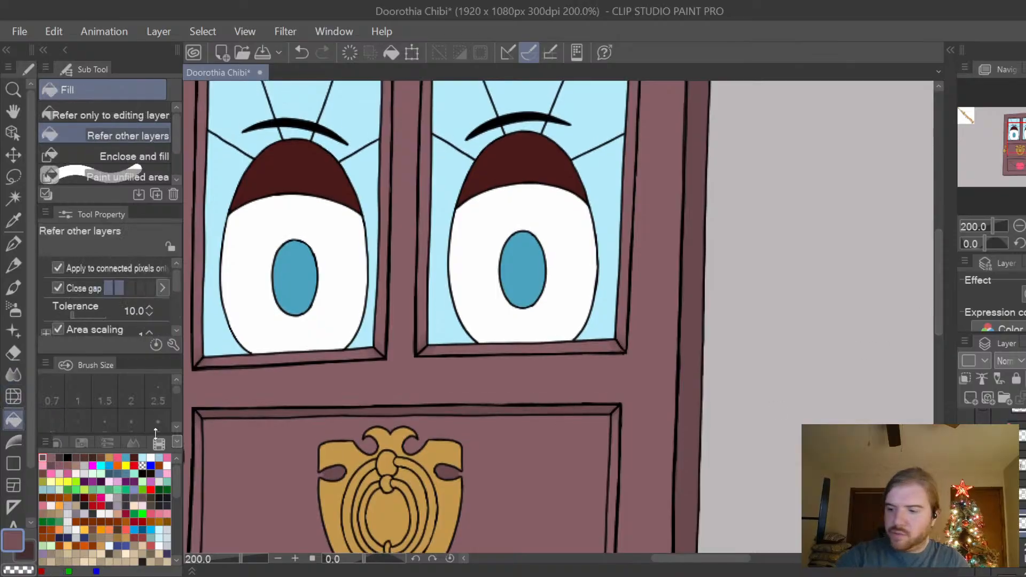
left_click(630, 249)
left_click_drag(942, 307, 942, 273)
left_click_drag(746, 560, 737, 559)
left_click(626, 491)
left_click(509, 411)
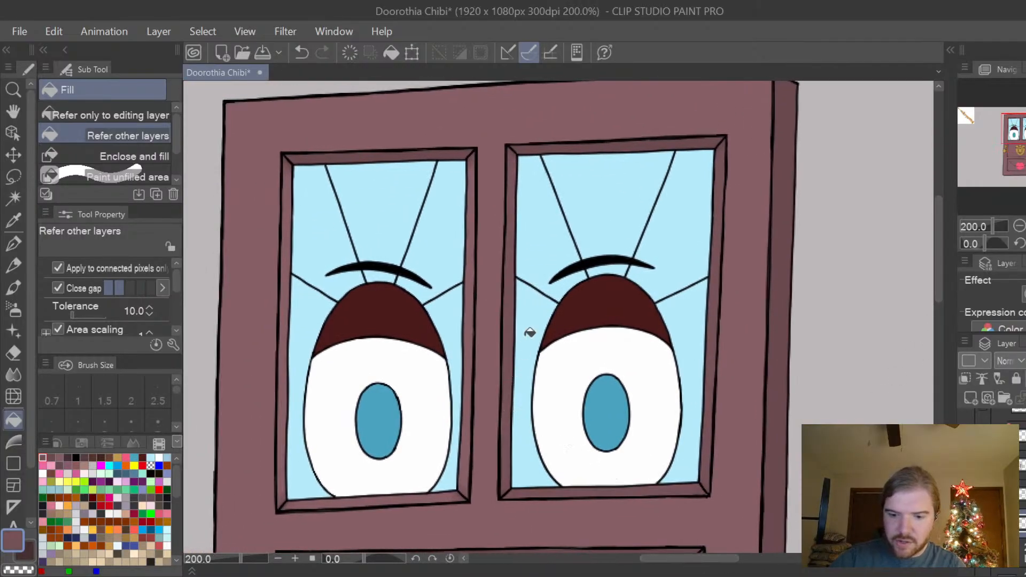
left_click(475, 224)
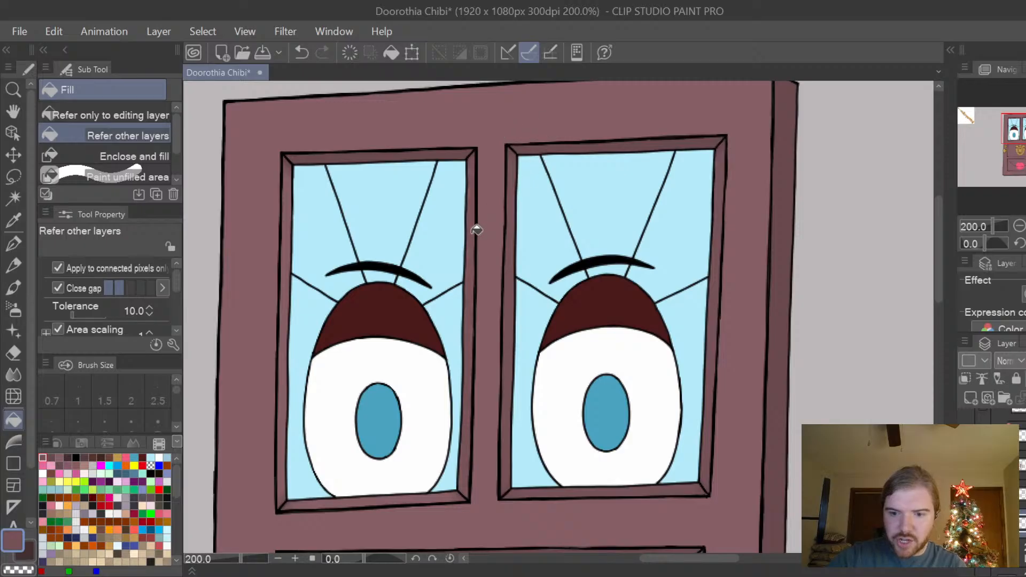
left_click(287, 214)
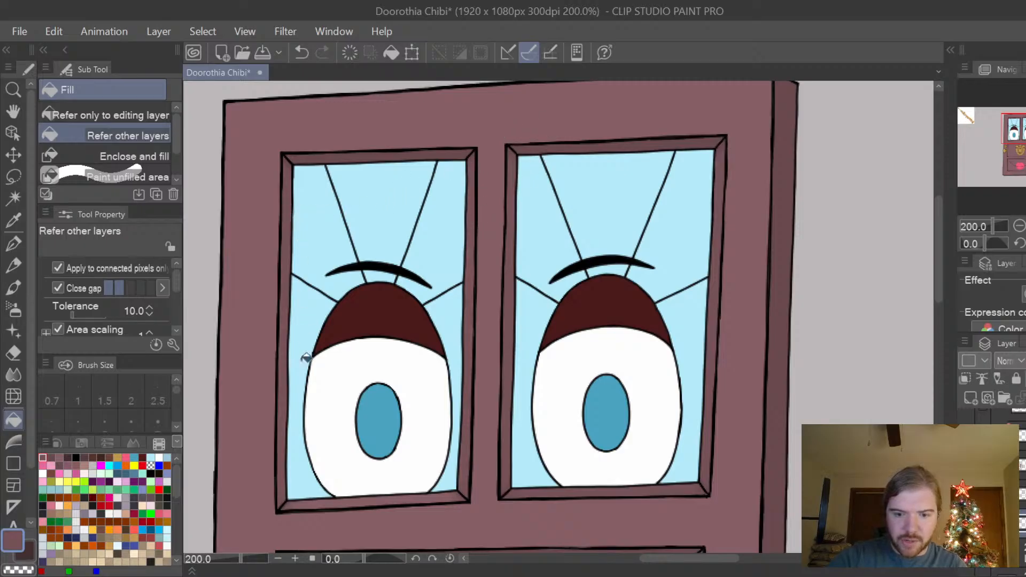
left_click(343, 501)
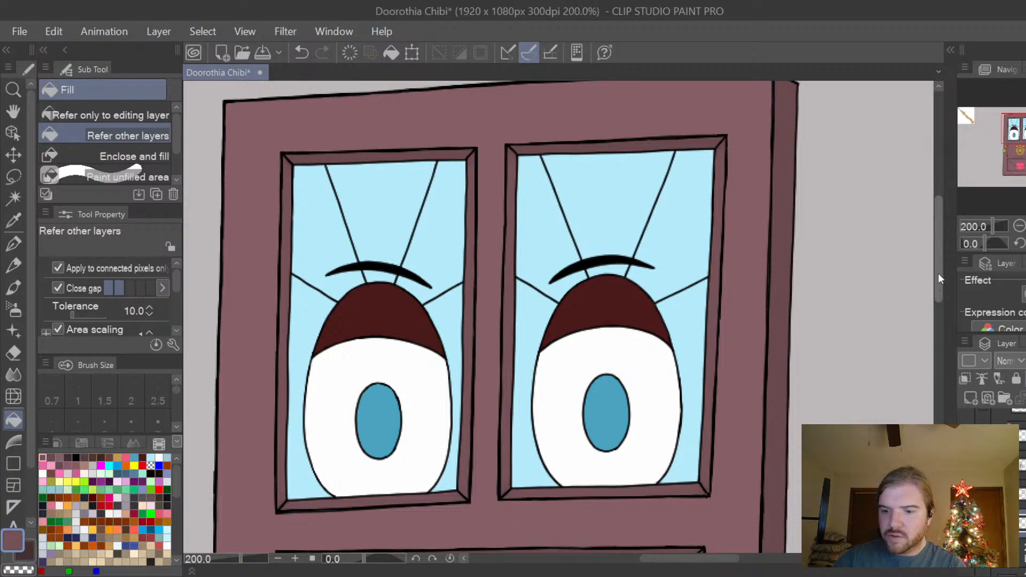
Fill the side and bottom trim of the knocker panel with the same plum.
left_click_drag(938, 273, 938, 343)
left_click(700, 360)
left_click(641, 453)
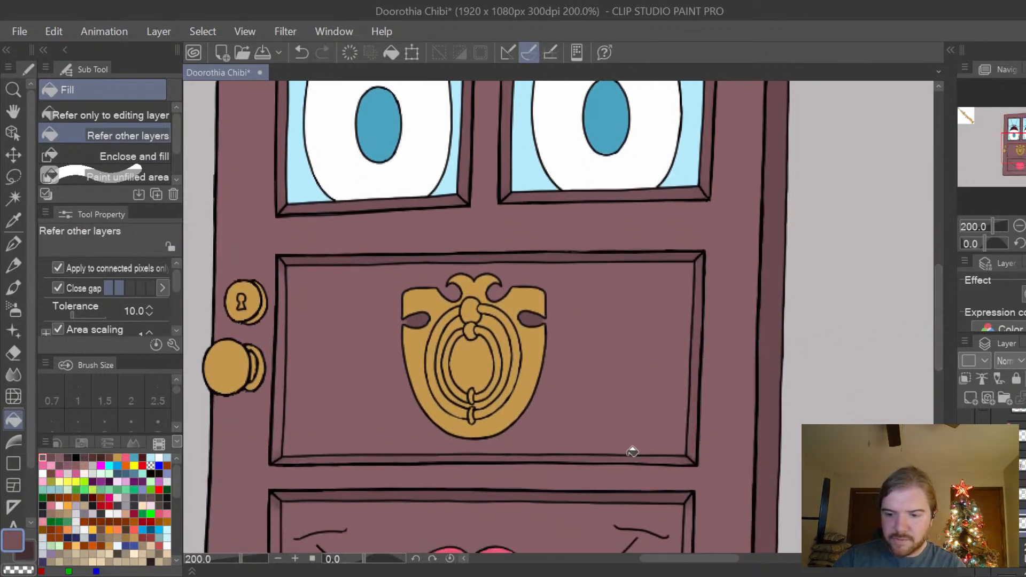
left_click(285, 388)
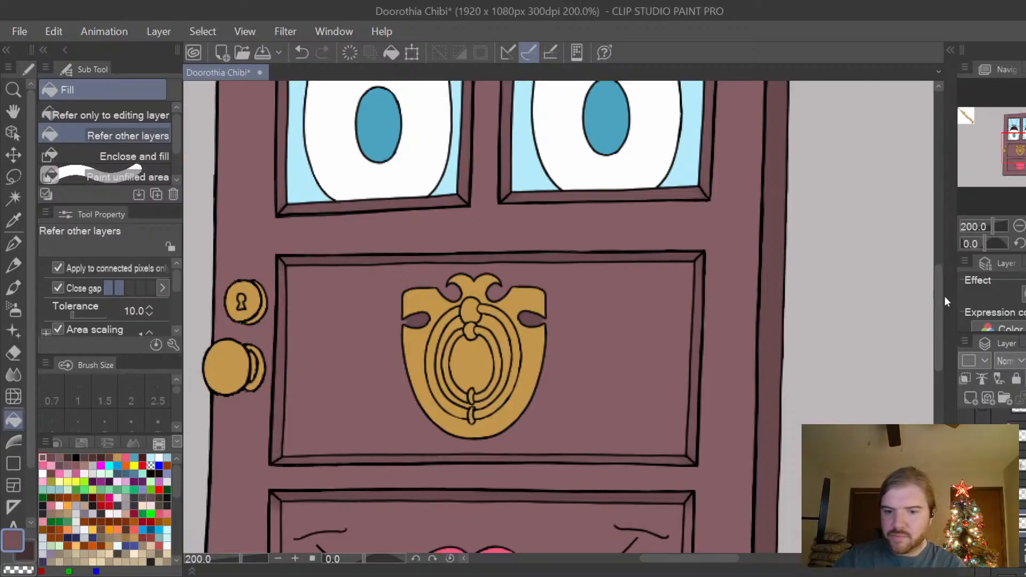
Fill the side and bottom trim of the mouth panel with the same plum and return to the eye windows.
left_click_drag(938, 306, 937, 356)
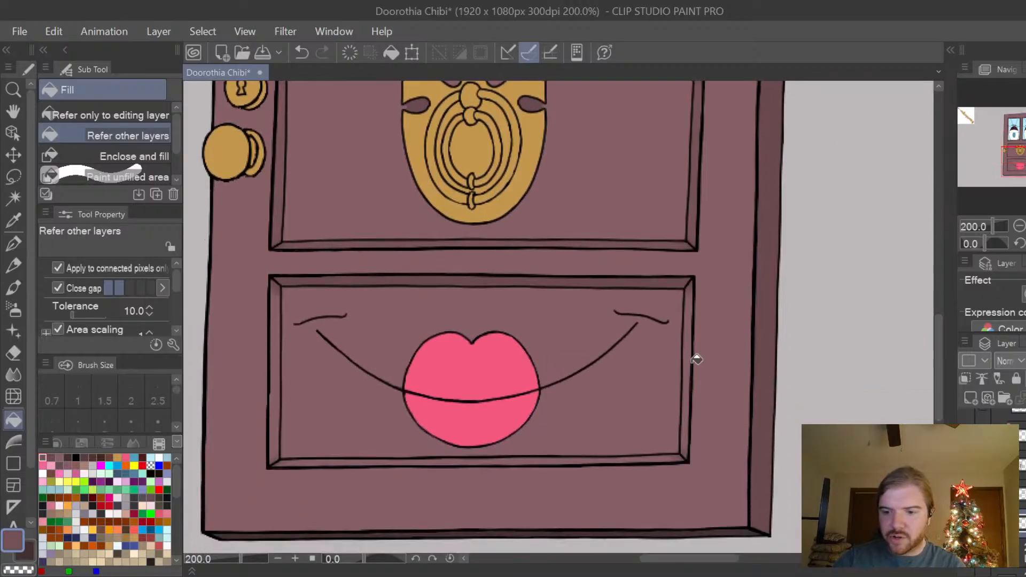
left_click(697, 359)
left_click(596, 458)
left_click(280, 394)
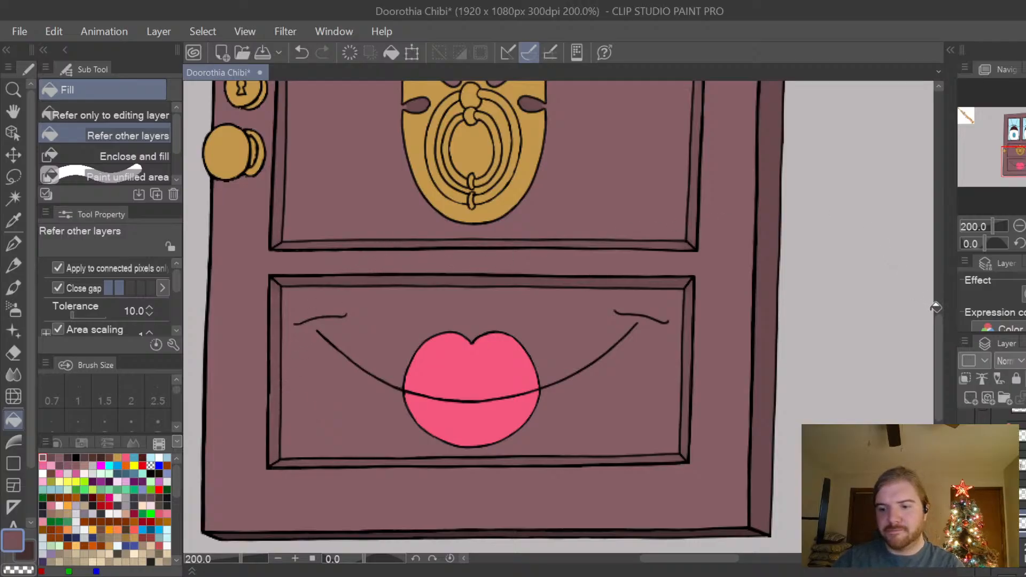
scroll(934, 309, "down", 1)
left_click_drag(939, 339, 941, 280)
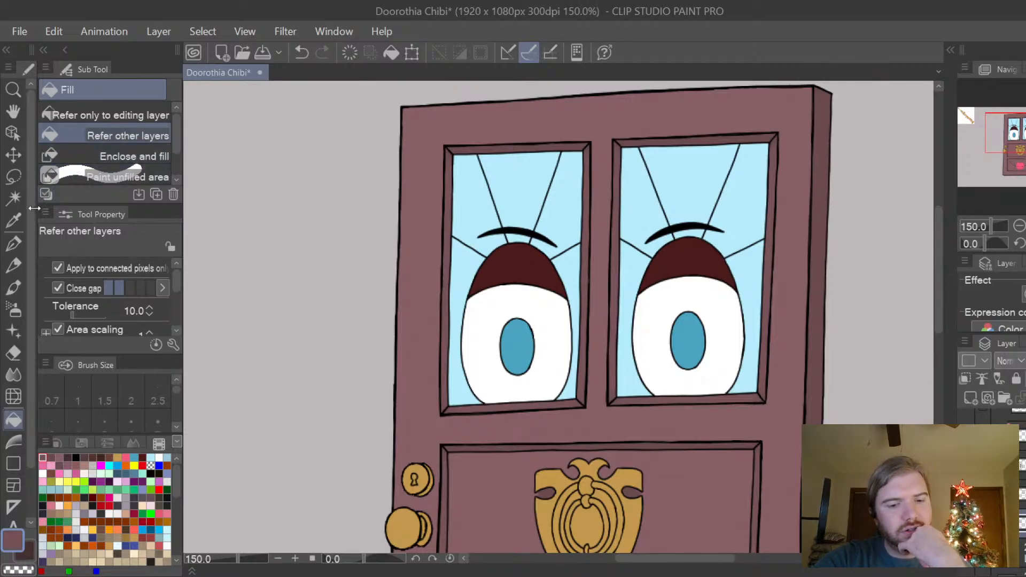
Choose the Burn marker and reduce its brush size to 8 for shading the window trim.
left_click(14, 243)
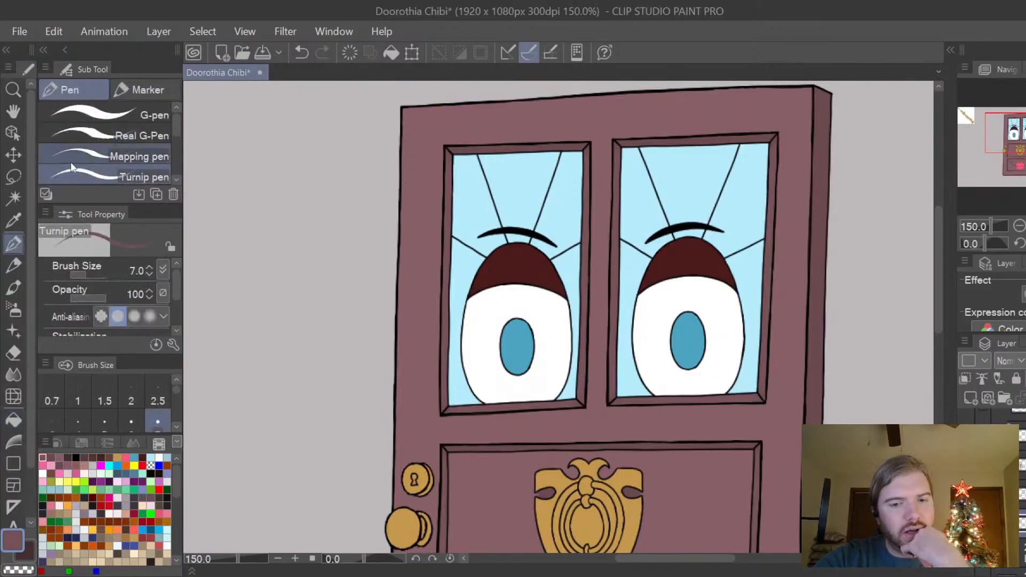
left_click(170, 94)
left_click_drag(174, 129, 176, 161)
left_click(96, 131)
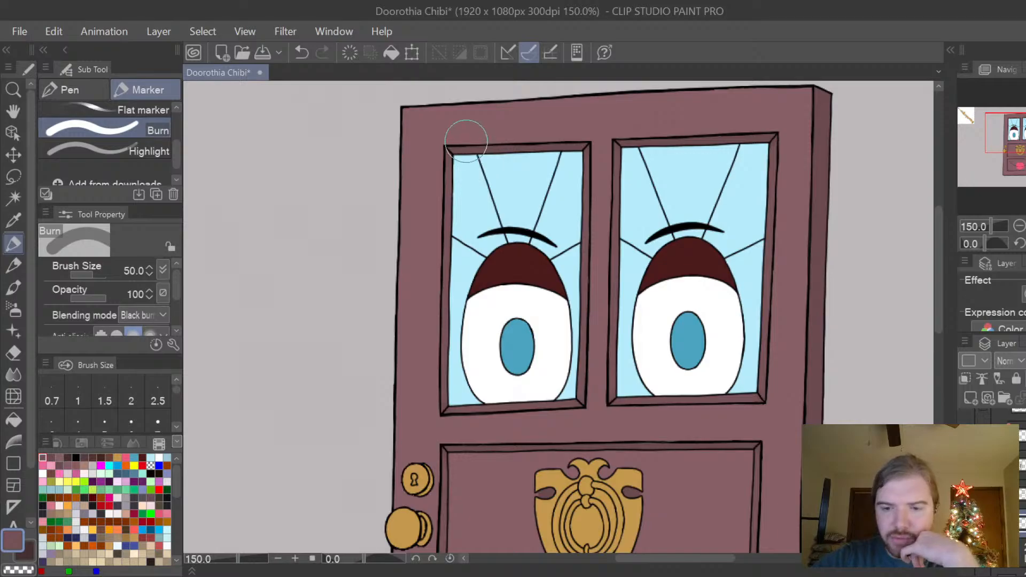
key("bracketleft")
key("bracketleft")
key("bracketleft")
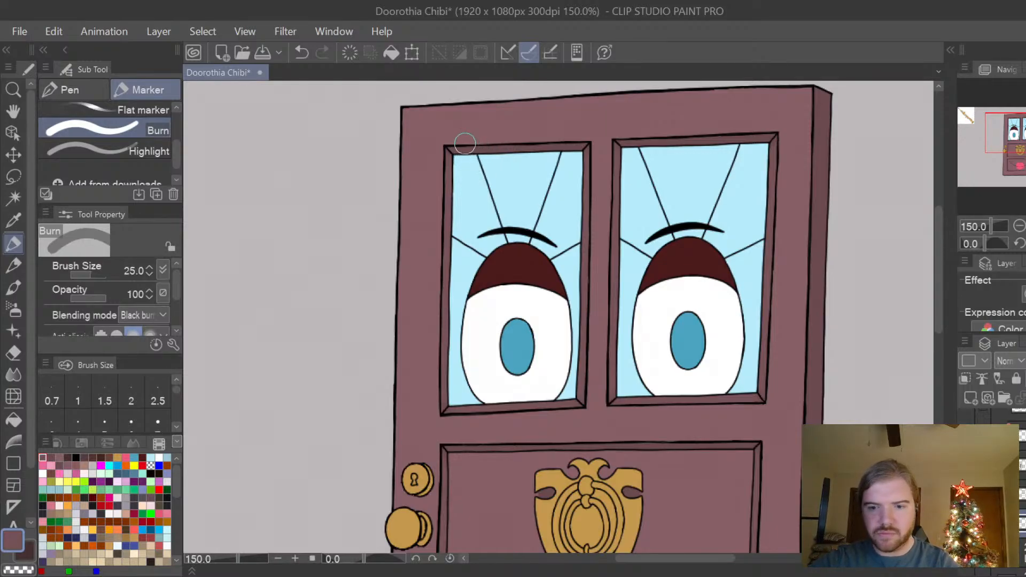
key("bracketleft")
key("bracketleft")
key("bracketleft")
key("bracketleft")
key("bracketleft")
key("bracketleft")
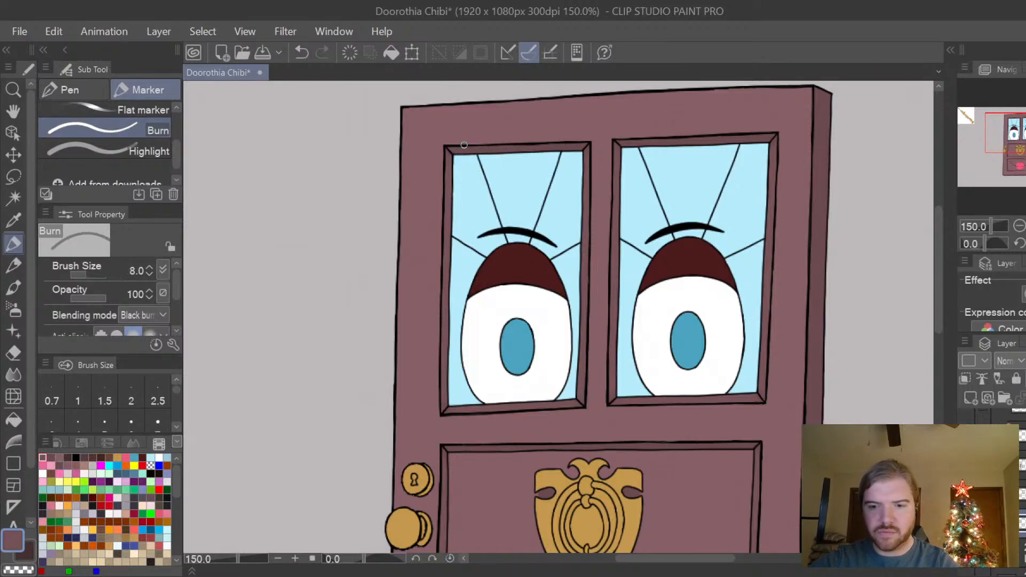
scroll(463, 146, "up", 1)
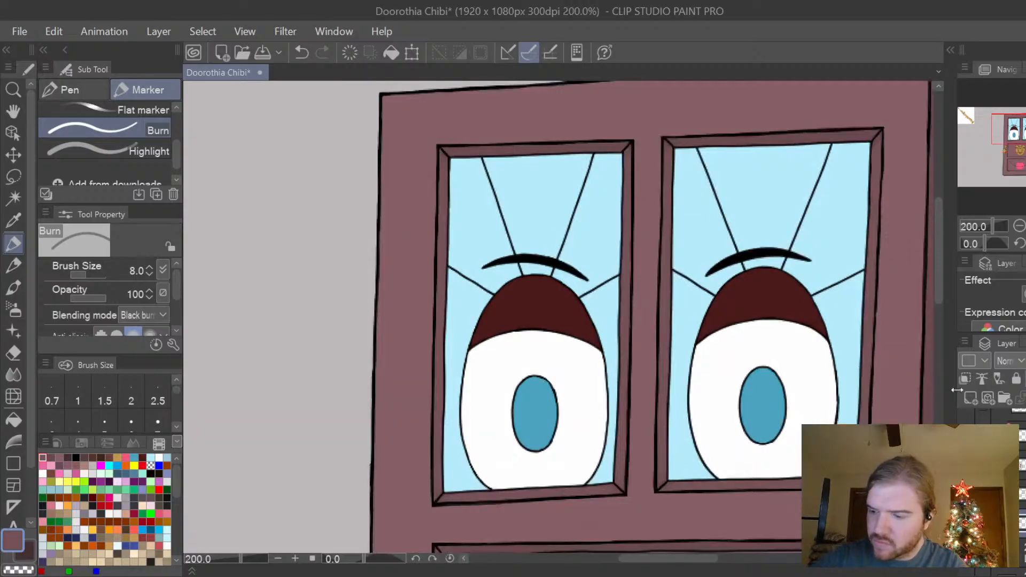
On the clipped shading layer, undo the test dab and burn the left eye window's top trim and upper corners darker.
left_click(1023, 494)
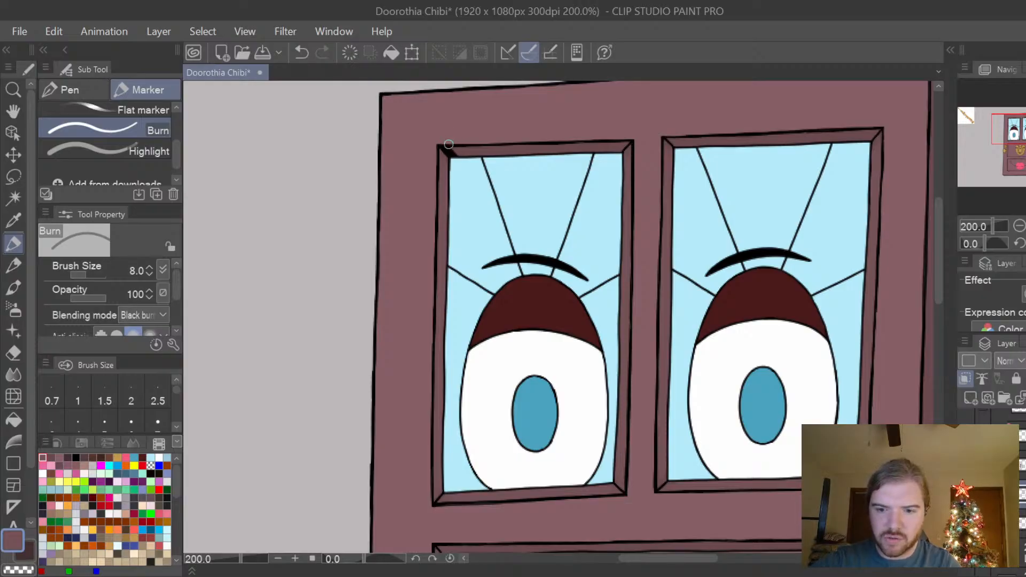
key("ctrl+z")
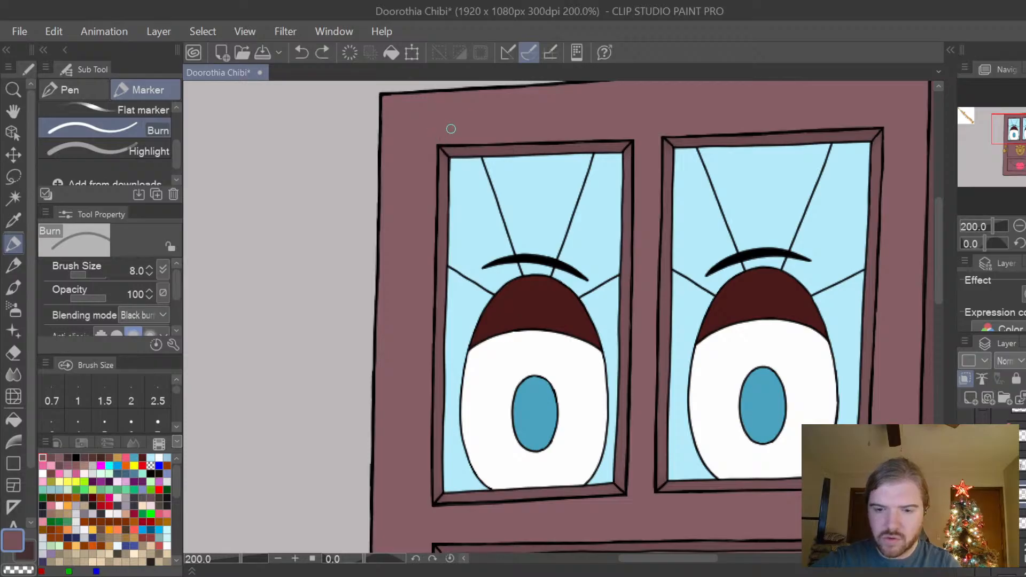
scroll(451, 129, "up", 3)
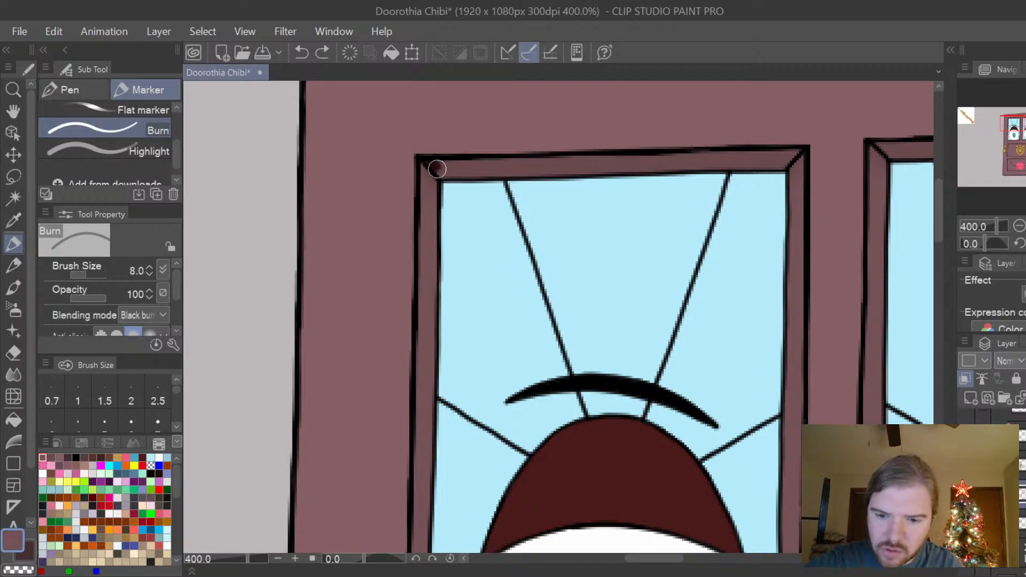
mouse_move(437, 169)
left_mouse_down()
mouse_move(769, 165)
mouse_move(800, 149)
mouse_move(780, 167)
mouse_move(791, 152)
mouse_move(444, 164)
mouse_move(541, 167)
mouse_move(457, 156)
mouse_move(771, 166)
mouse_move(803, 140)
left_mouse_up()
mouse_move(410, 165)
left_mouse_down()
mouse_move(439, 189)
mouse_move(412, 157)
left_mouse_up()
left_click_drag(819, 156, 796, 180)
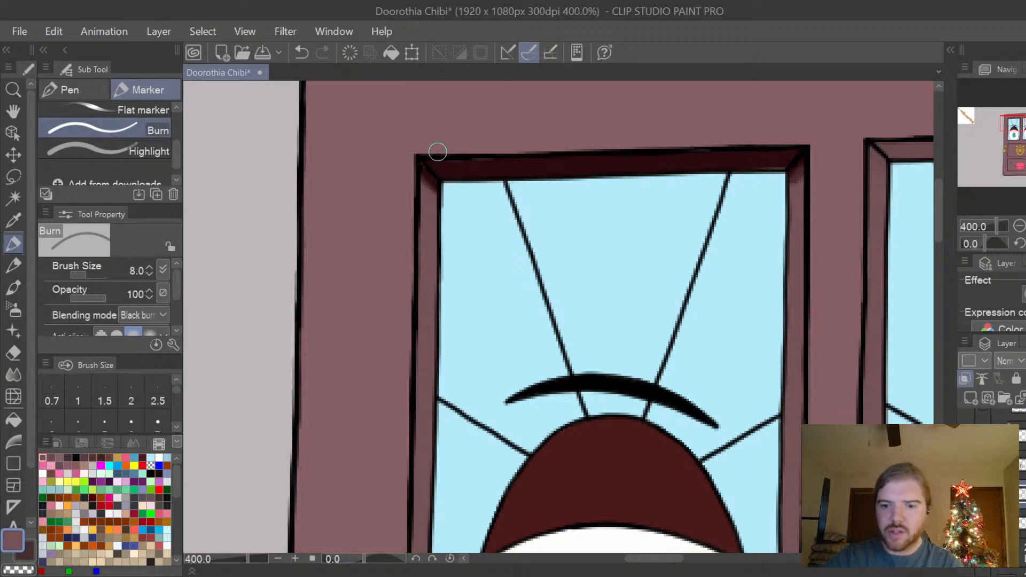
scroll(437, 152, "down", 2)
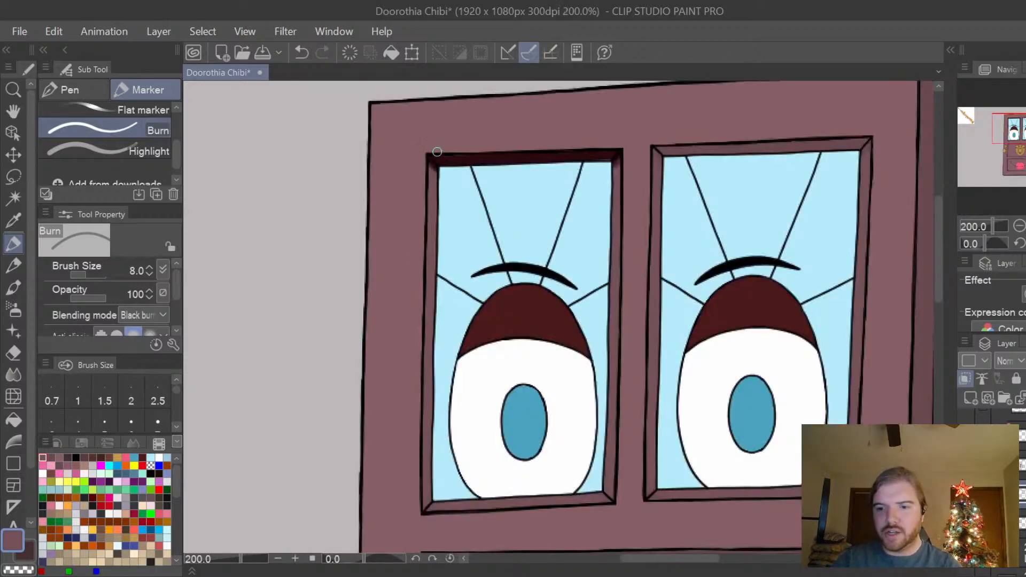
Burn the top trim and upper corners of the right eye window darker, undoing the first partial stroke and redoing it in full.
scroll(437, 152, "up", 2)
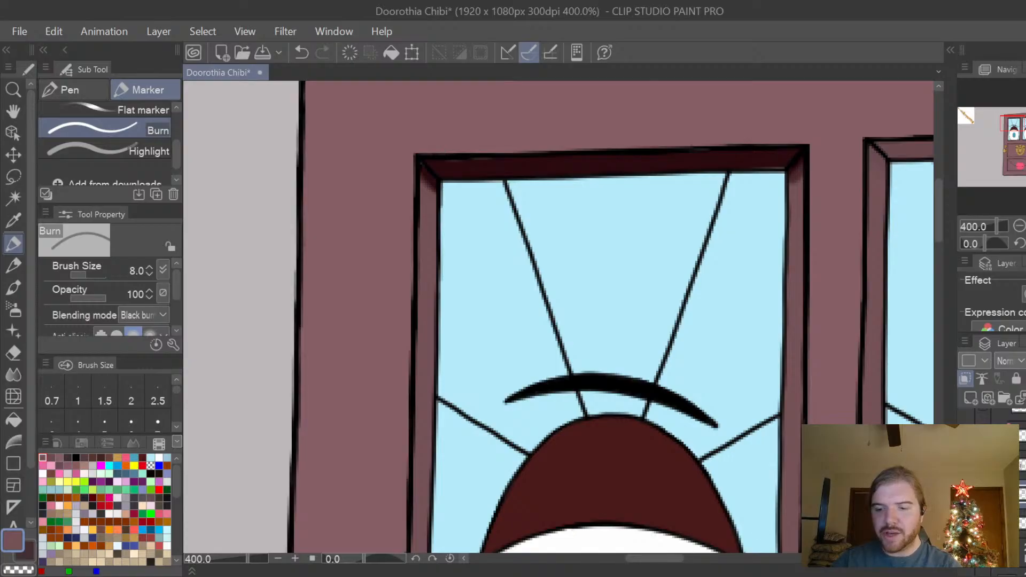
left_click_drag(682, 559, 709, 560)
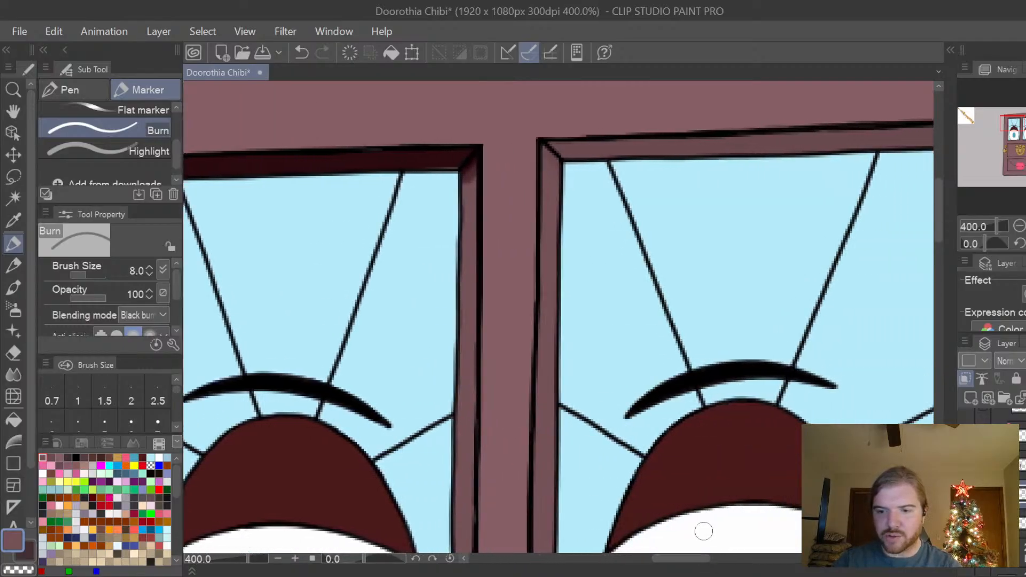
mouse_move(541, 145)
left_mouse_down()
mouse_move(558, 166)
mouse_move(573, 146)
mouse_move(583, 155)
mouse_move(618, 142)
mouse_move(752, 142)
left_mouse_up()
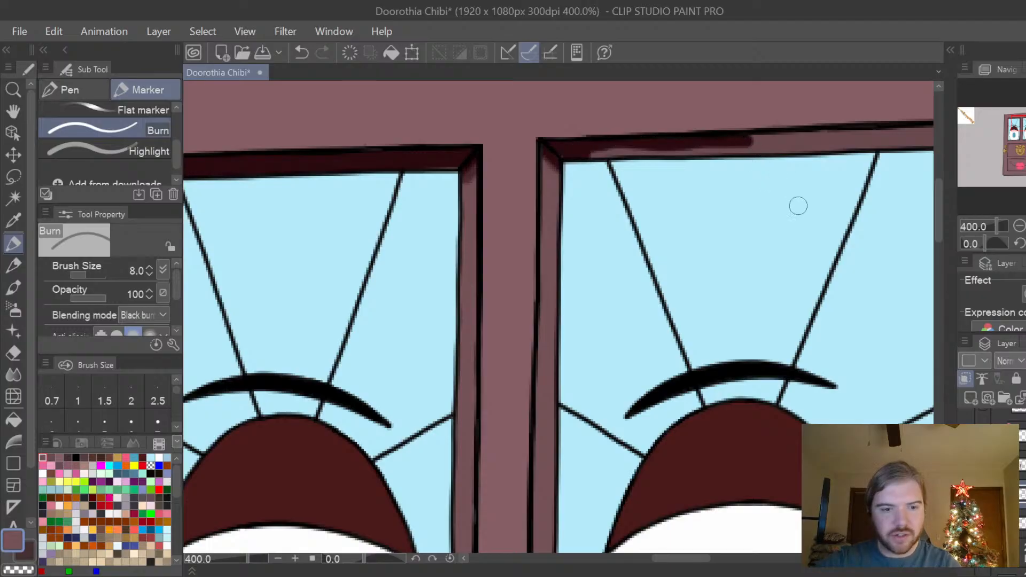
key("space")
left_click_drag(891, 288, 752, 302)
key("ctrl+z")
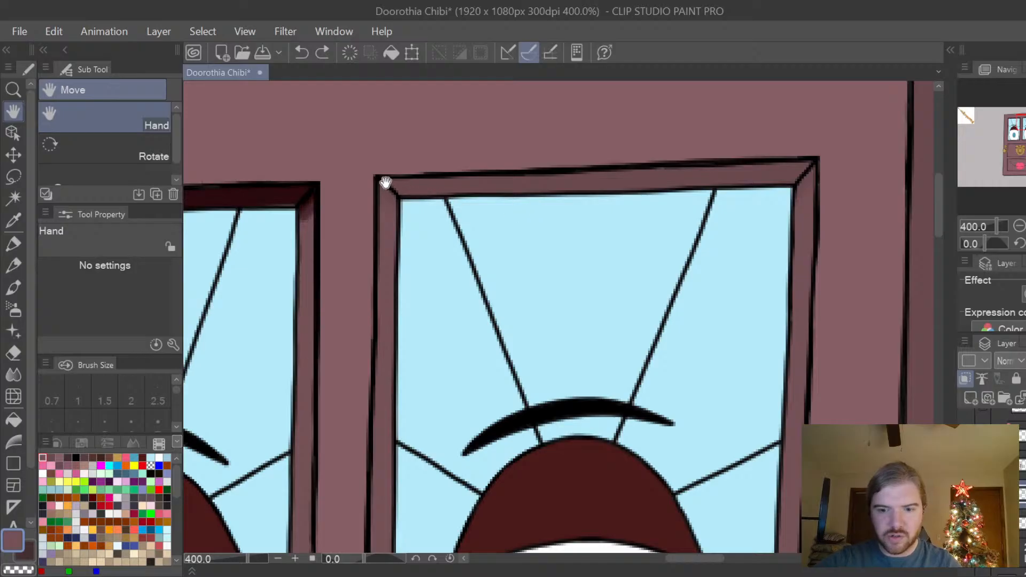
left_click(13, 243)
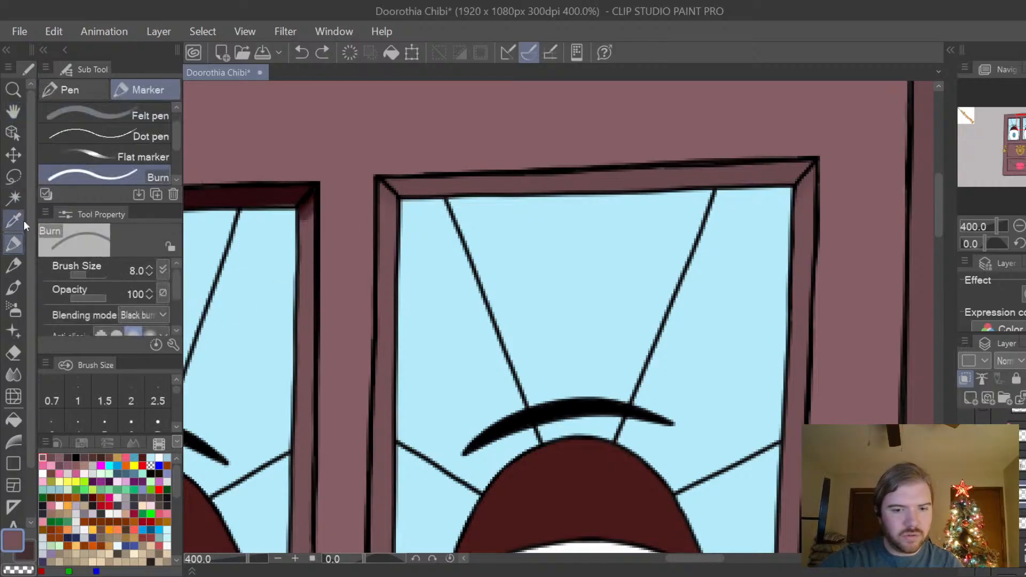
mouse_move(390, 202)
left_mouse_down()
mouse_move(377, 181)
mouse_move(407, 196)
mouse_move(401, 189)
mouse_move(766, 185)
mouse_move(790, 183)
mouse_move(810, 164)
mouse_move(762, 176)
mouse_move(779, 168)
mouse_move(385, 179)
mouse_move(566, 182)
mouse_move(821, 158)
mouse_move(798, 186)
mouse_move(826, 158)
left_mouse_up()
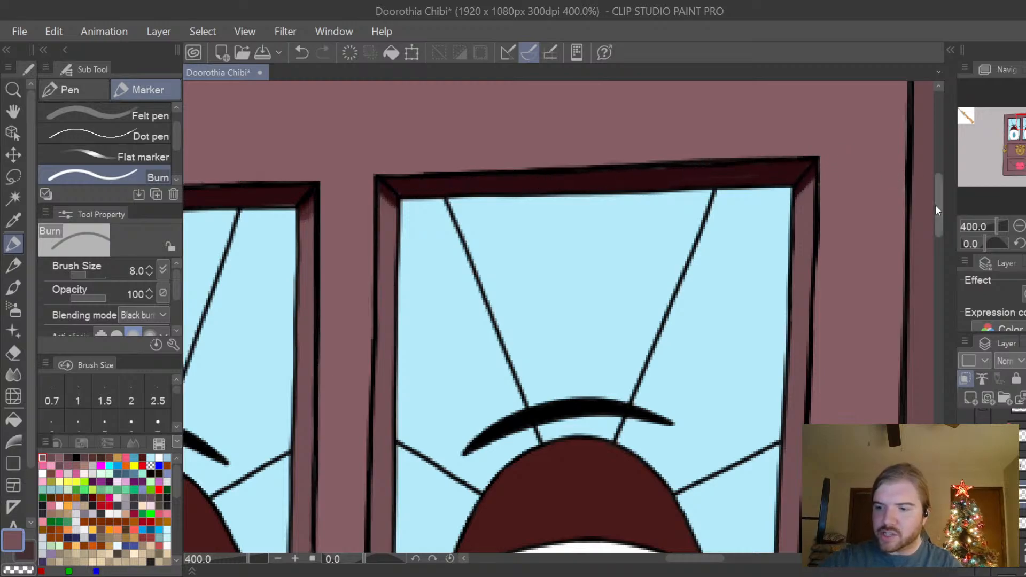
Burn darker shading into the lower corners of the trim around both eye windows.
left_click_drag(938, 214, 938, 271)
mouse_move(774, 434)
left_mouse_down()
mouse_move(779, 446)
mouse_move(778, 419)
left_mouse_up()
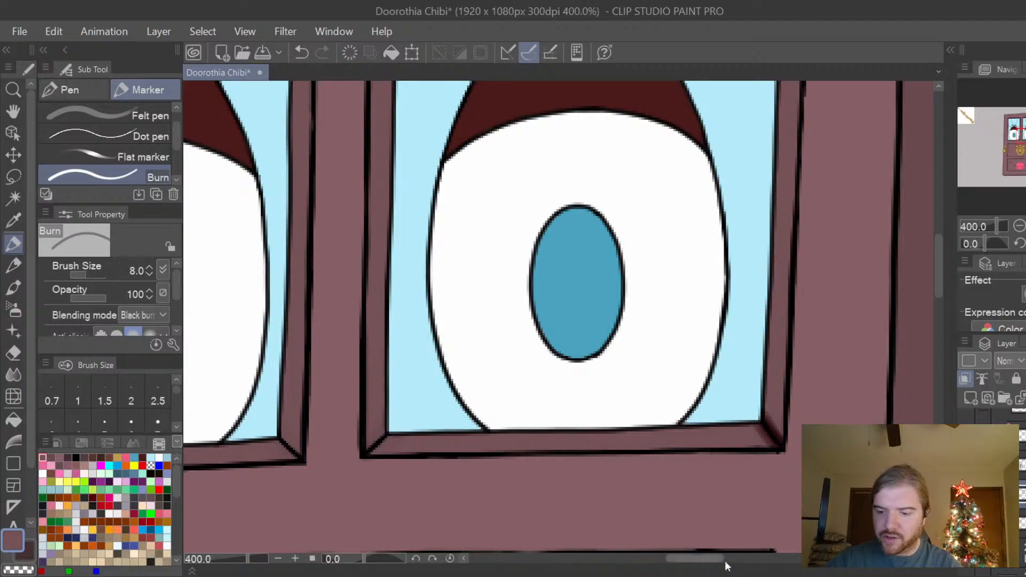
left_click_drag(723, 560, 684, 560)
left_click_drag(593, 431, 598, 451)
left_click_drag(232, 481, 249, 449)
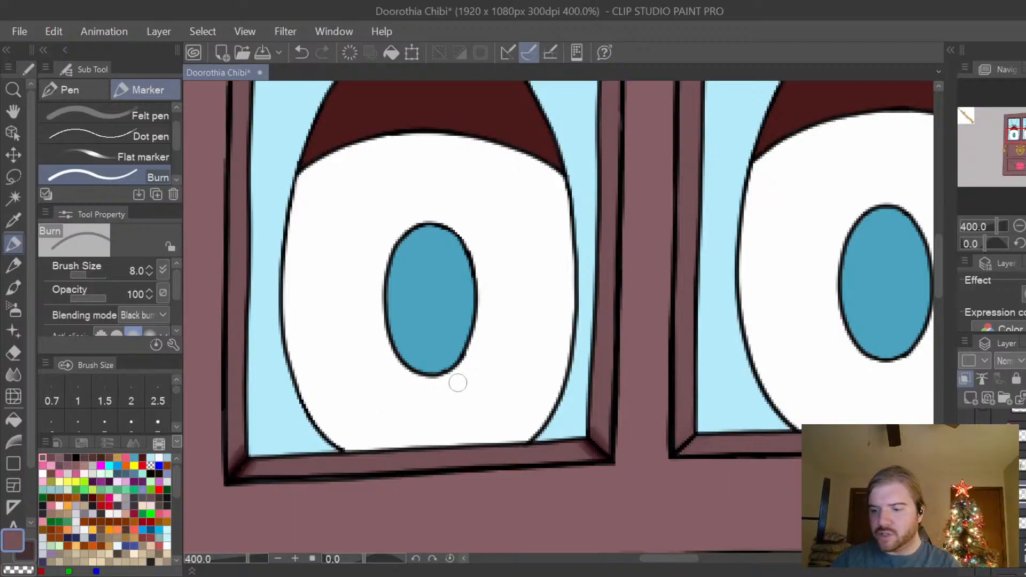
scroll(458, 382, "down", 2)
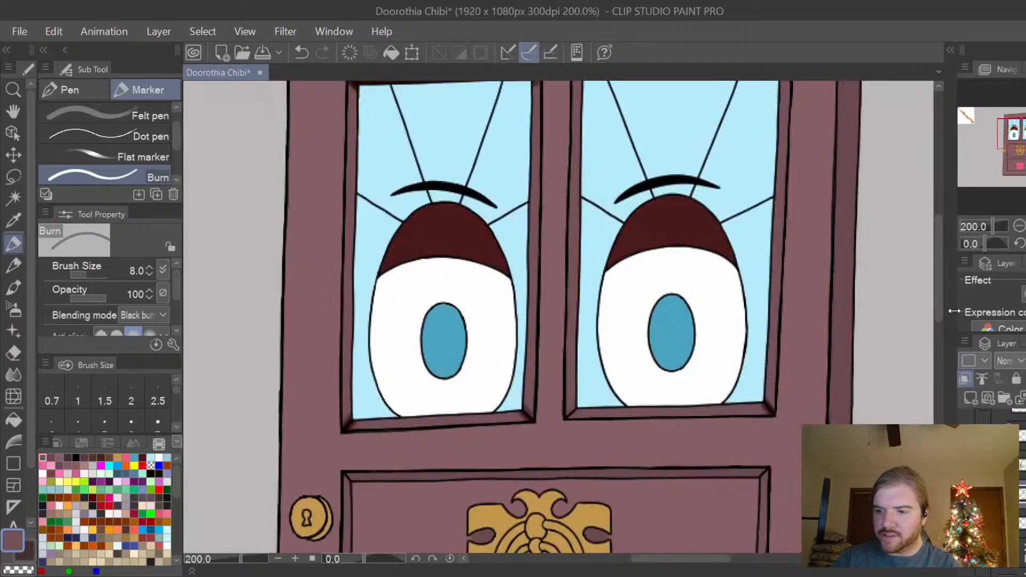
left_click_drag(938, 303, 942, 291)
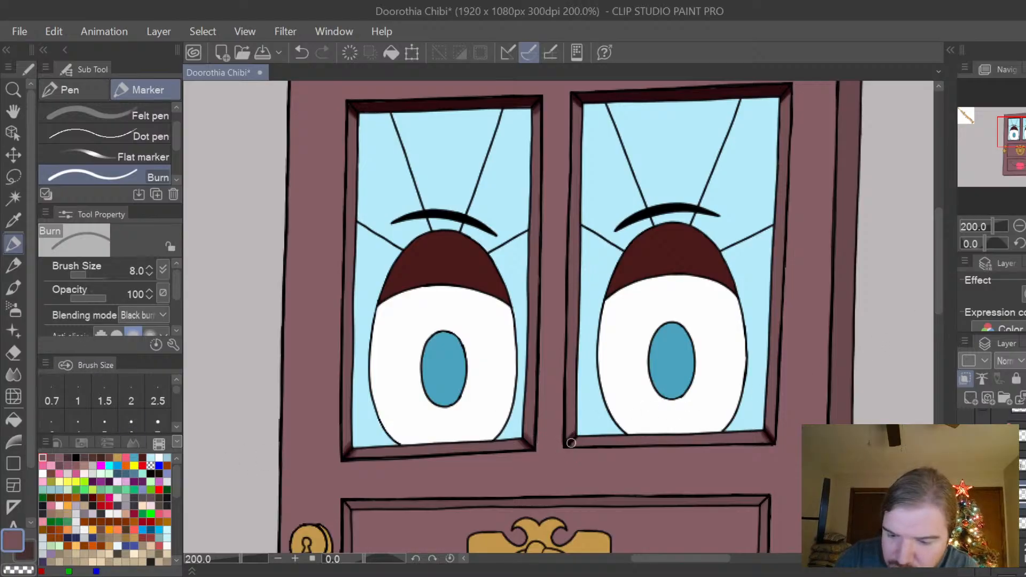
Burn the top trim of the door-knocker panel darker along its full width, undoing the extra overlapping stroke.
left_click_drag(937, 284, 939, 323)
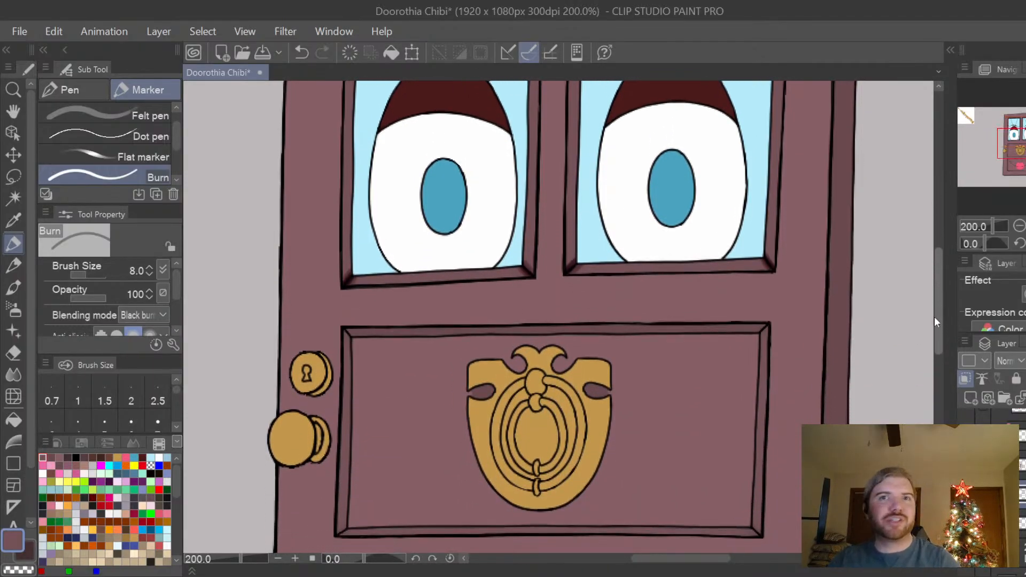
scroll(354, 328, "up", 2)
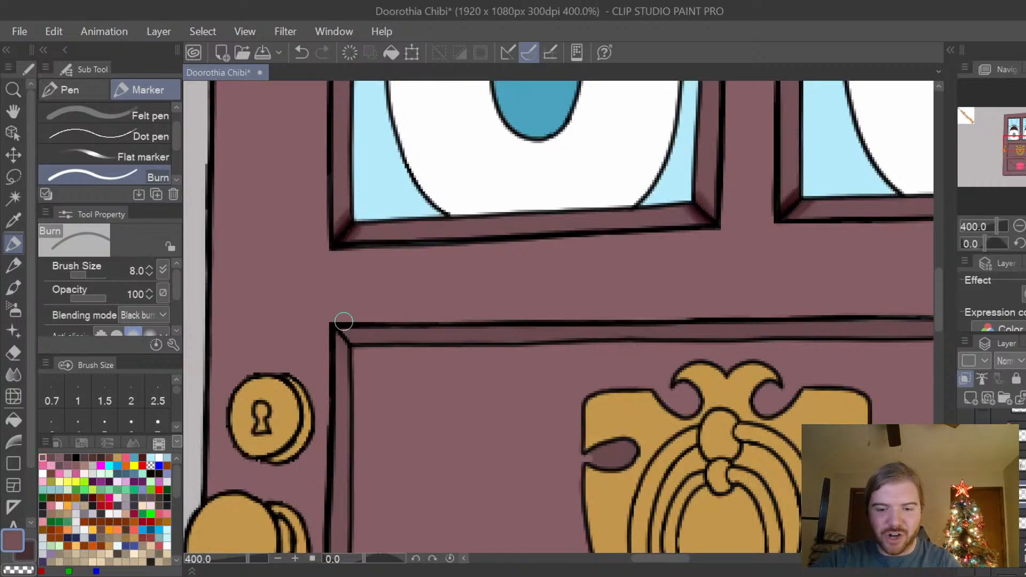
left_click_drag(666, 557, 677, 560)
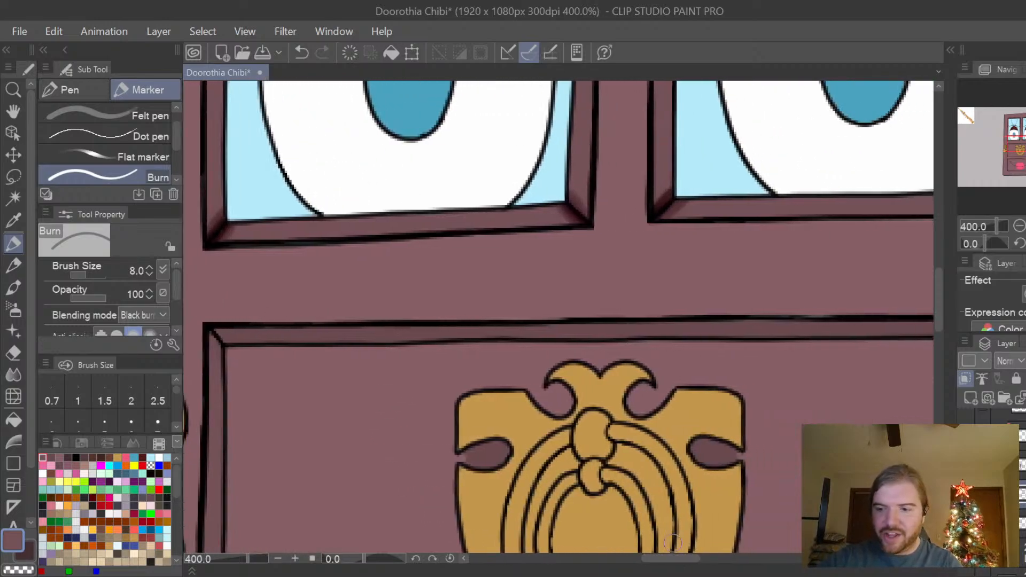
scroll(672, 543, "down", 2)
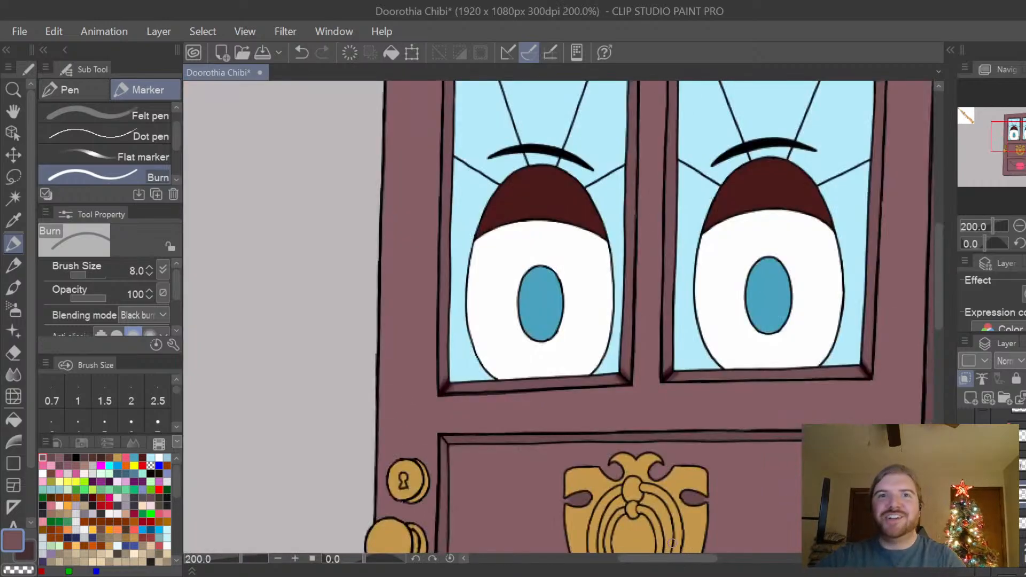
mouse_move(448, 437)
left_mouse_down()
mouse_move(523, 443)
mouse_move(544, 443)
mouse_move(503, 434)
mouse_move(783, 437)
left_mouse_up()
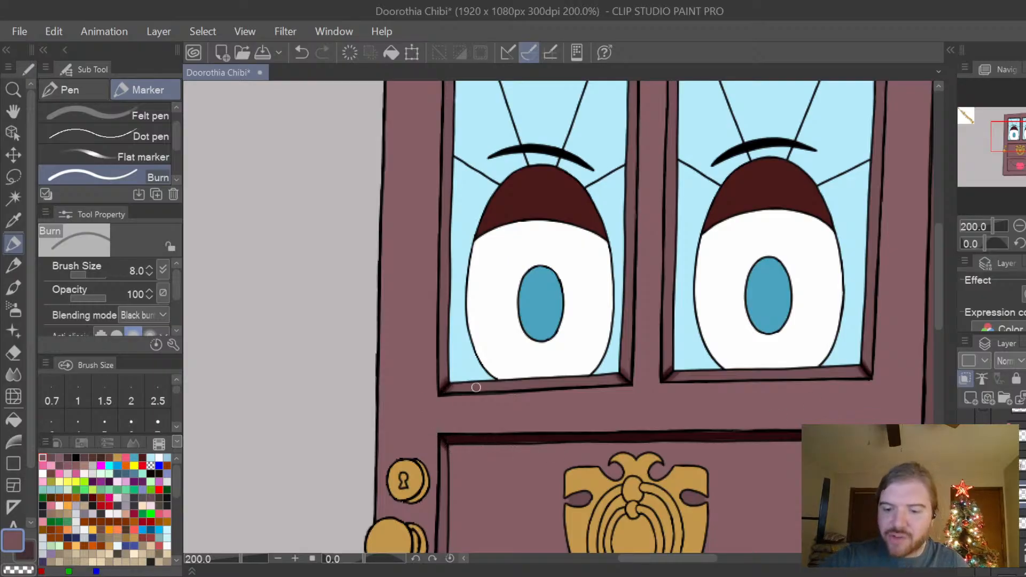
left_click_drag(530, 438, 583, 437)
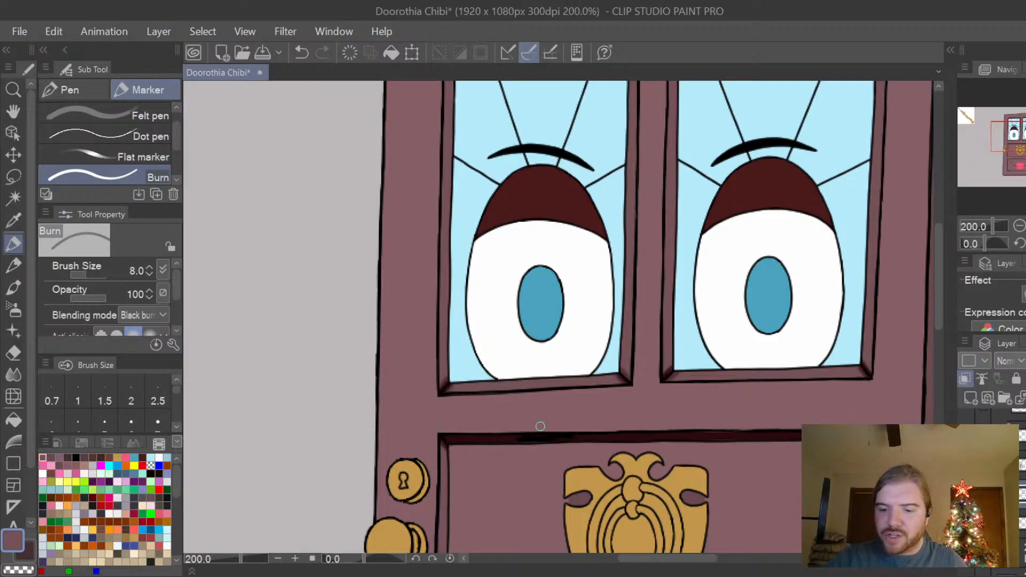
key("ctrl+z")
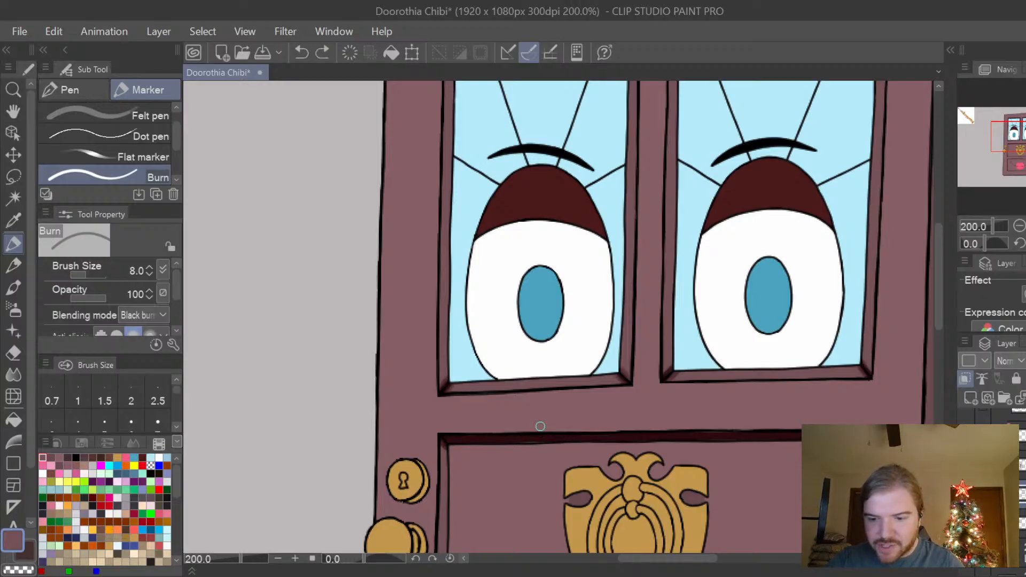
Burn the top trim and upper corners of the mouth panel darker across its full width.
left_click_drag(940, 292, 935, 360)
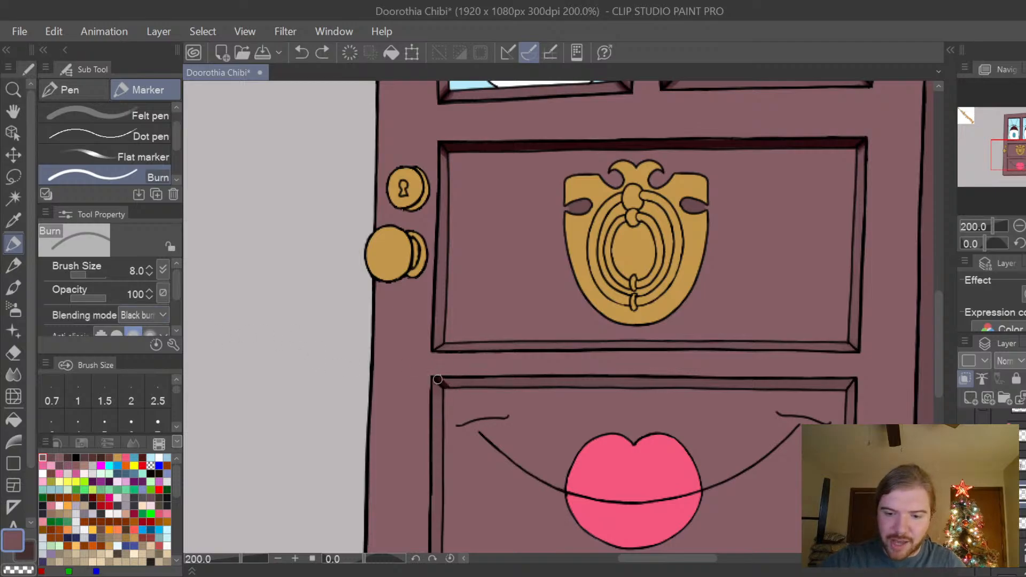
mouse_move(481, 385)
left_mouse_down()
mouse_move(557, 381)
mouse_move(484, 379)
left_mouse_up()
mouse_move(561, 384)
left_mouse_down()
mouse_move(793, 386)
mouse_move(771, 385)
mouse_move(836, 381)
left_mouse_up()
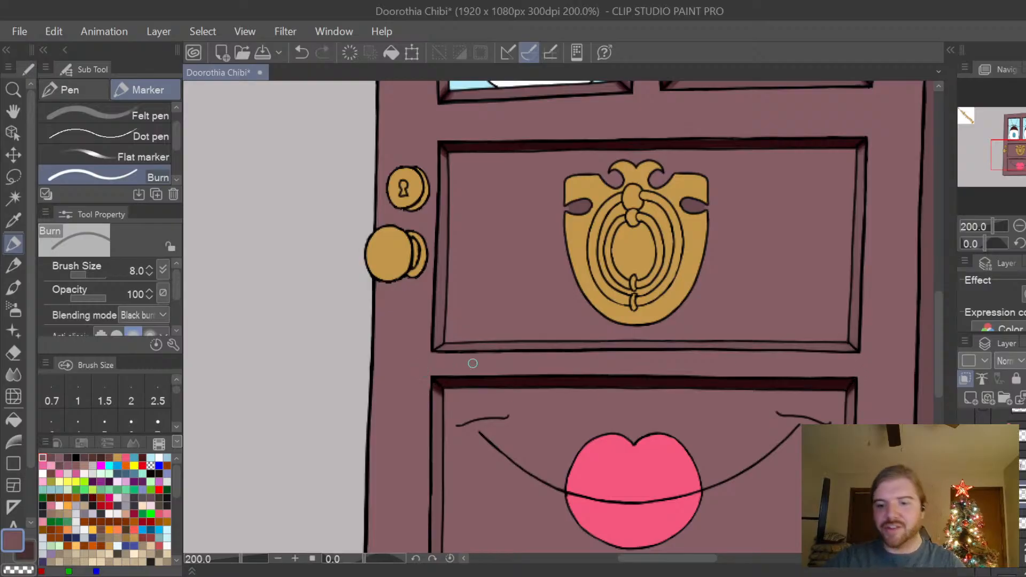
left_click_drag(938, 329, 939, 358)
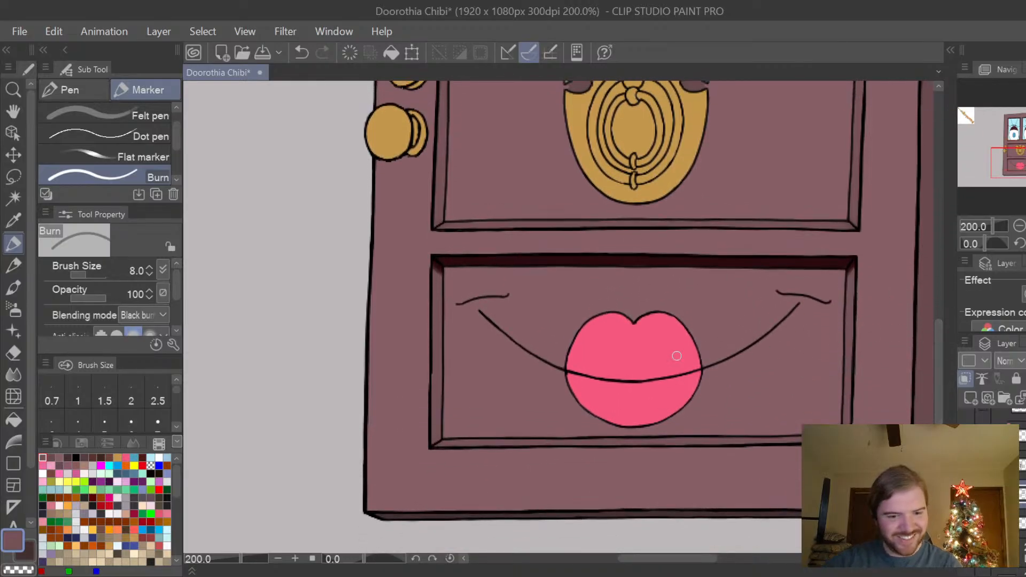
Burn darker shading into the lower corners of the knocker panel and mouth panel trim.
scroll(848, 234, "up", 2)
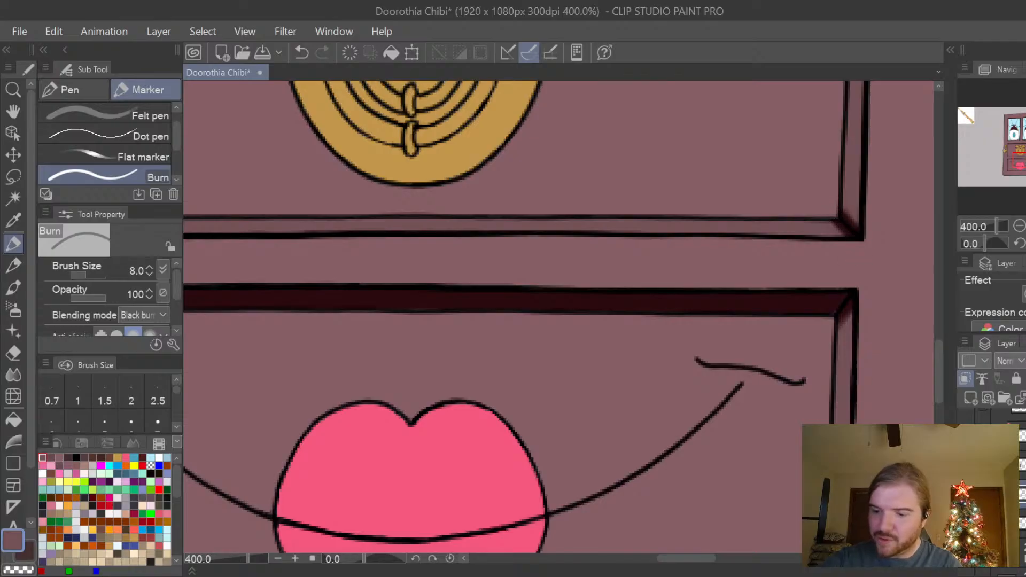
left_click_drag(698, 559, 669, 560)
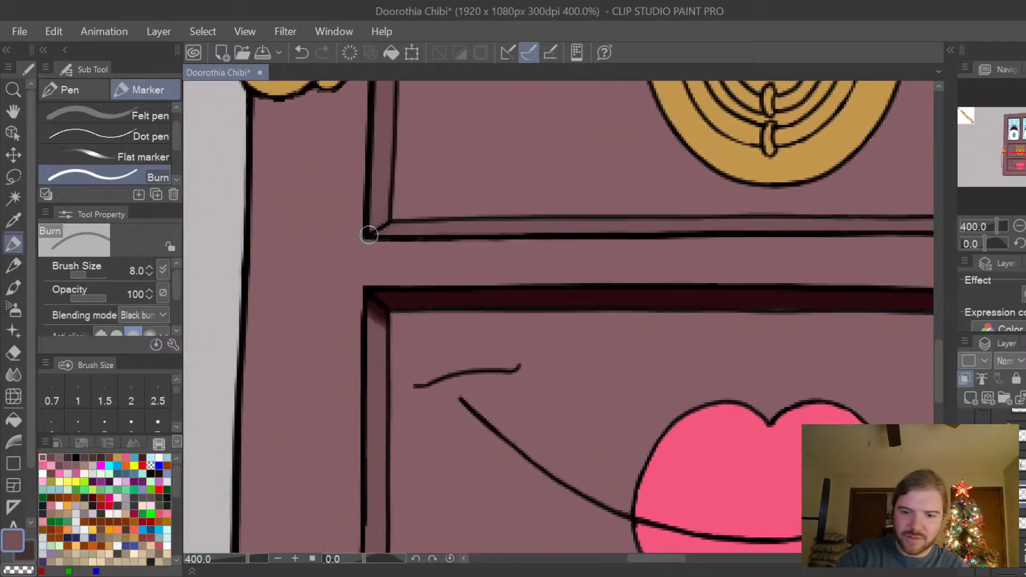
left_click_drag(369, 235, 404, 218)
scroll(938, 363, "down", 5)
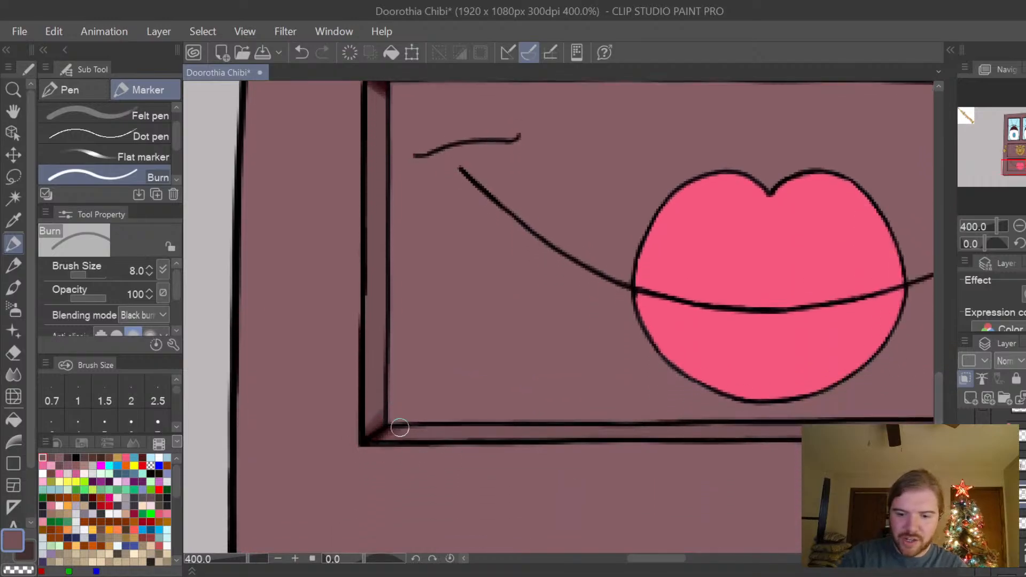
left_click_drag(668, 558, 703, 559)
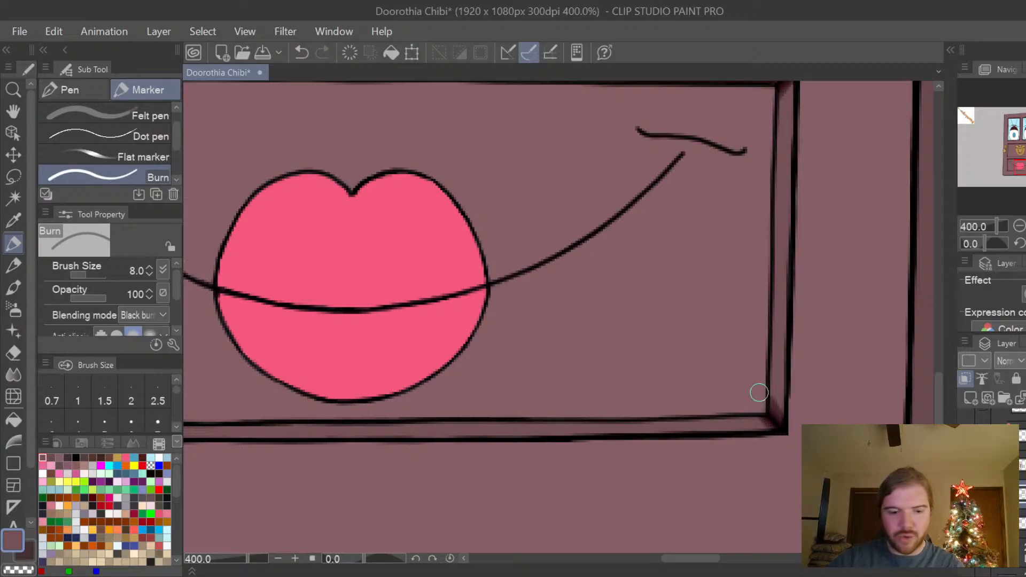
Choose the Blur blending tool and soften the mouth panel's lower corner shading, undoing the blur on its upper-left corner.
left_click(14, 374)
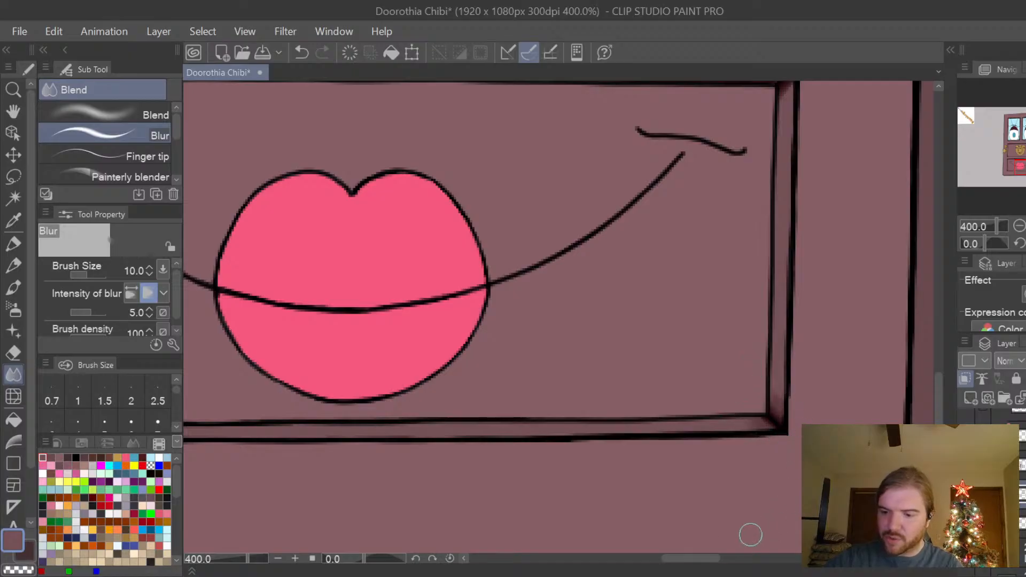
scroll(750, 535, "left", 10)
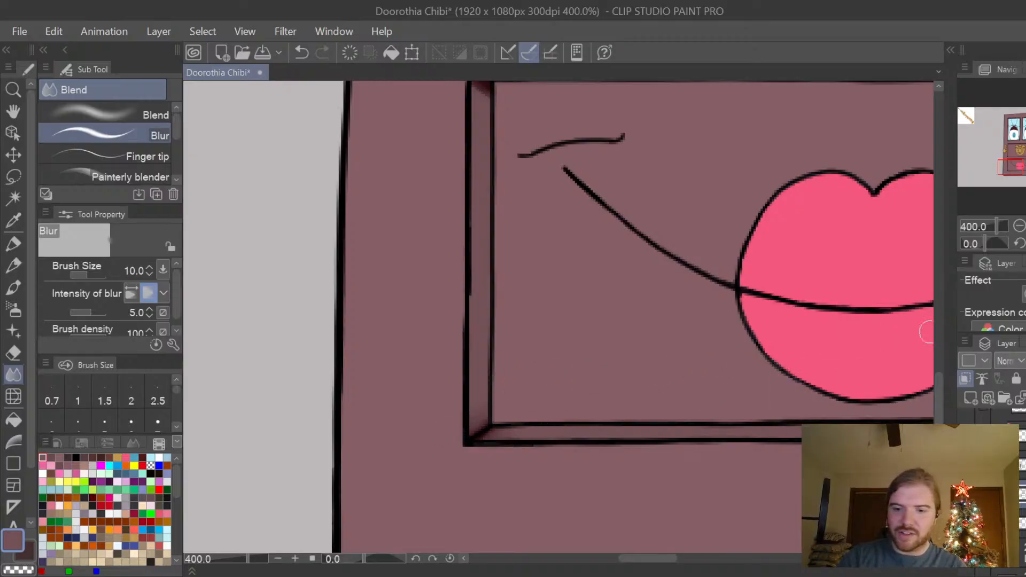
left_click_drag(942, 402, 942, 384)
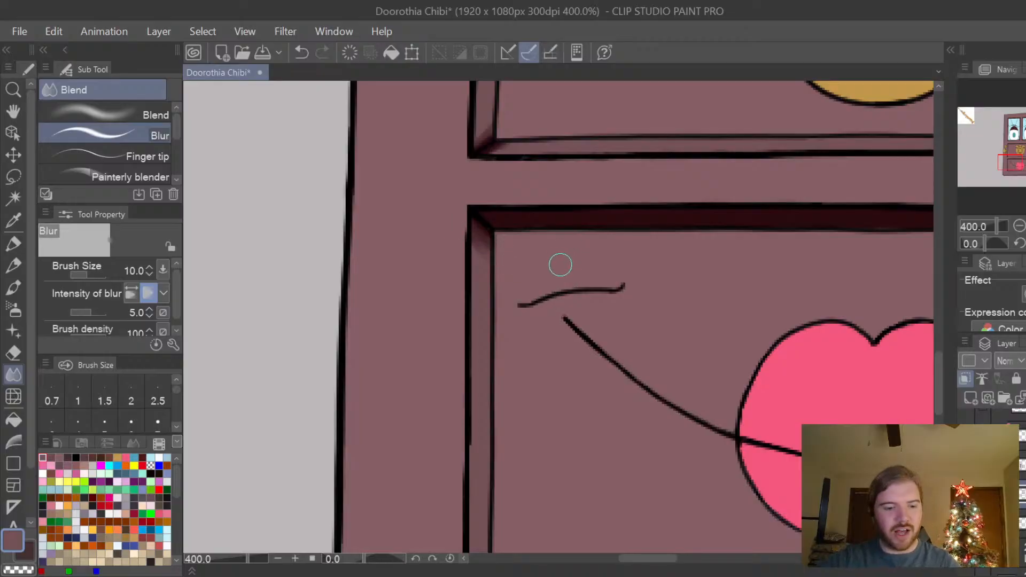
key("ctrl+z")
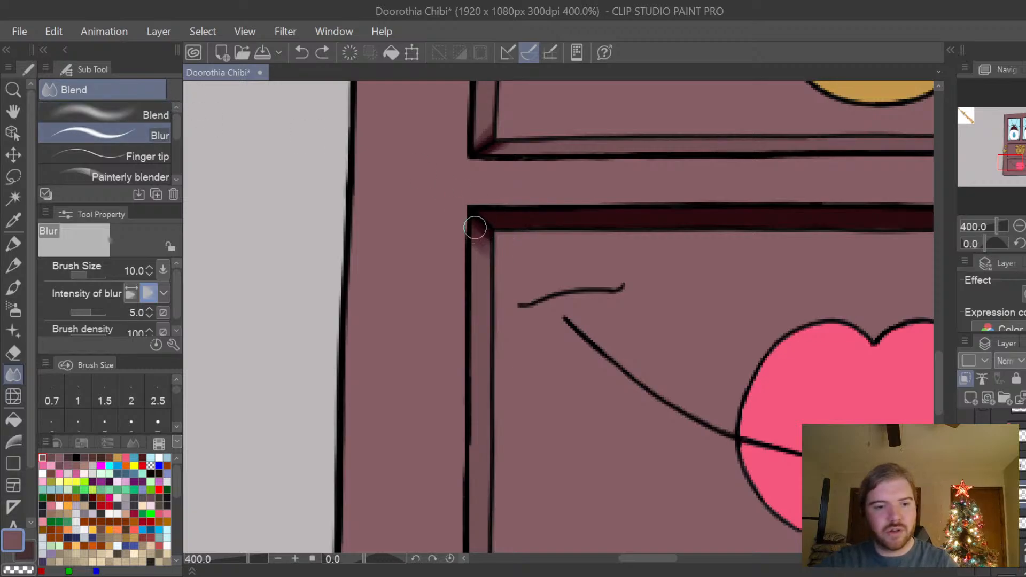
Set the intensity of blur to 2 and soften the burned shading in the mouth panel's upper corners.
left_click(150, 317)
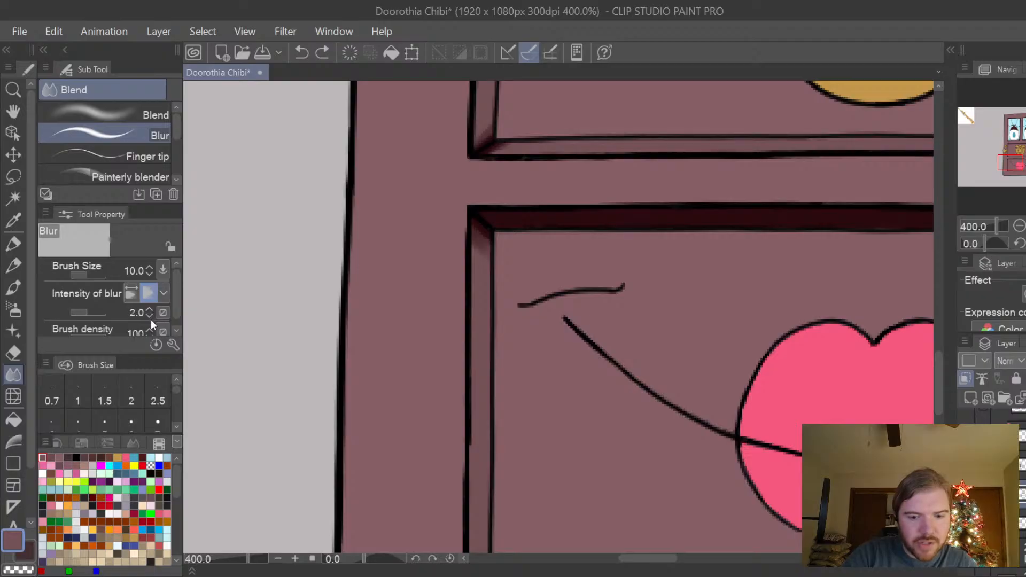
mouse_move(495, 232)
left_mouse_down()
mouse_move(461, 223)
mouse_move(502, 255)
mouse_move(457, 216)
mouse_move(493, 261)
mouse_move(461, 237)
mouse_move(497, 268)
mouse_move(455, 231)
mouse_move(522, 288)
mouse_move(461, 230)
left_mouse_up()
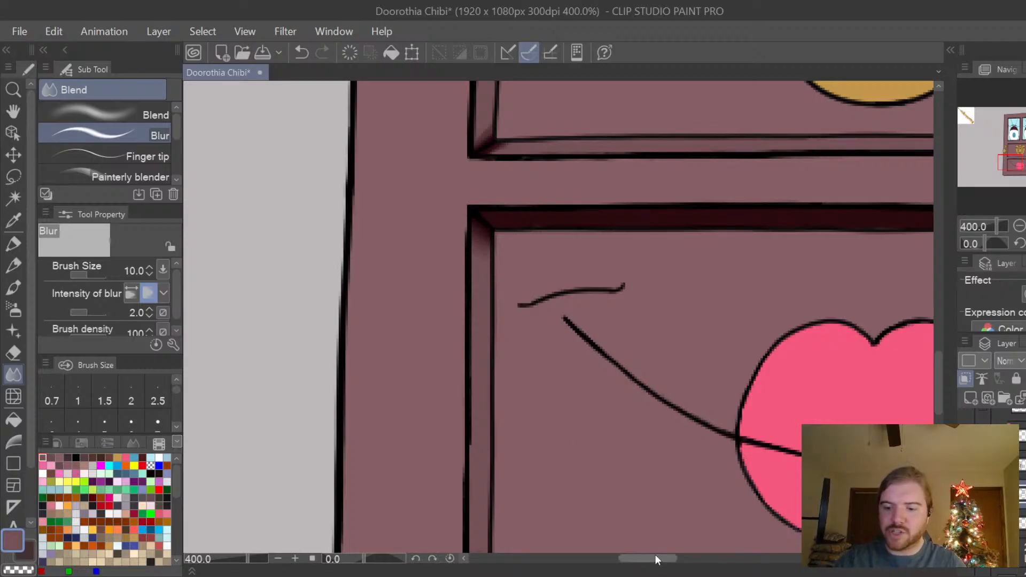
left_click_drag(665, 560, 712, 559)
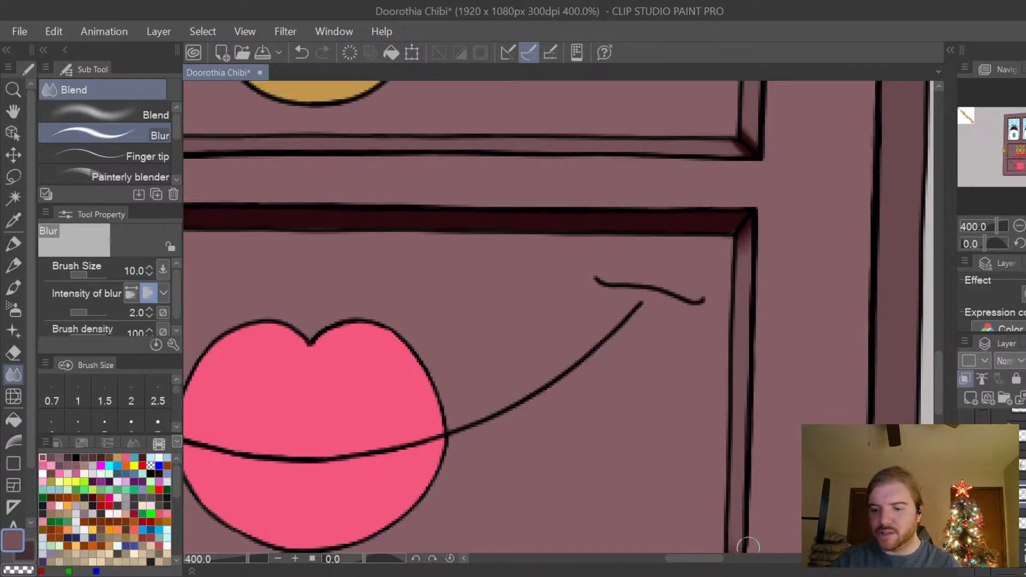
Blur the burned shading in the lower corners of both eye windows' trim.
scroll(737, 481, "down", 2)
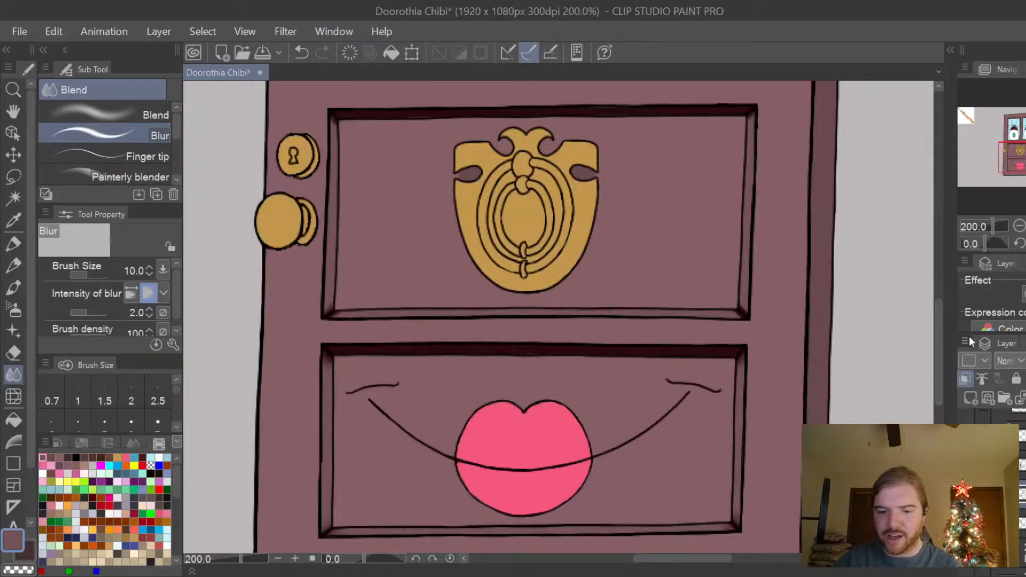
left_click_drag(938, 346, 946, 263)
scroll(833, 375, "up", 2)
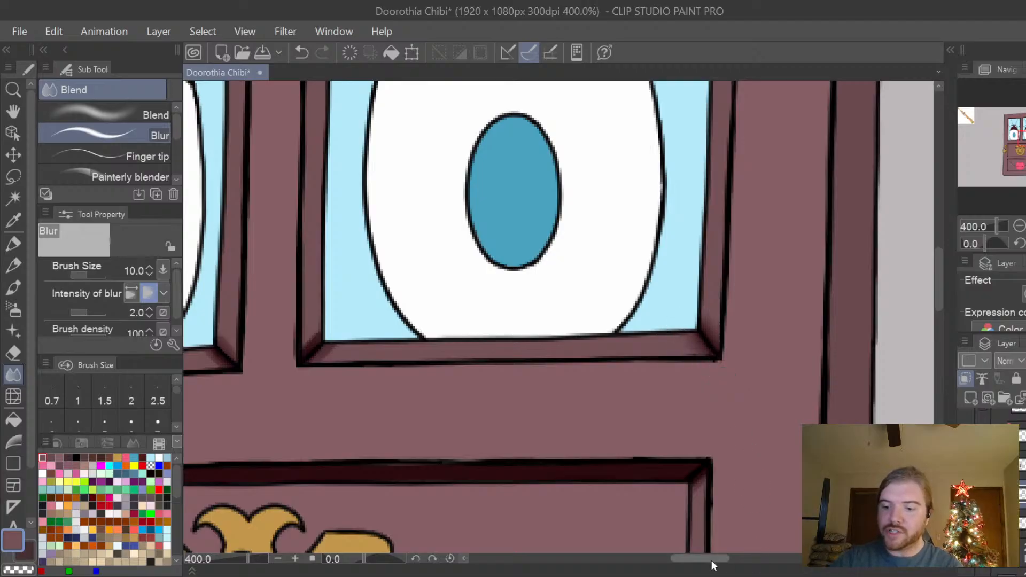
left_click_drag(713, 560, 690, 556)
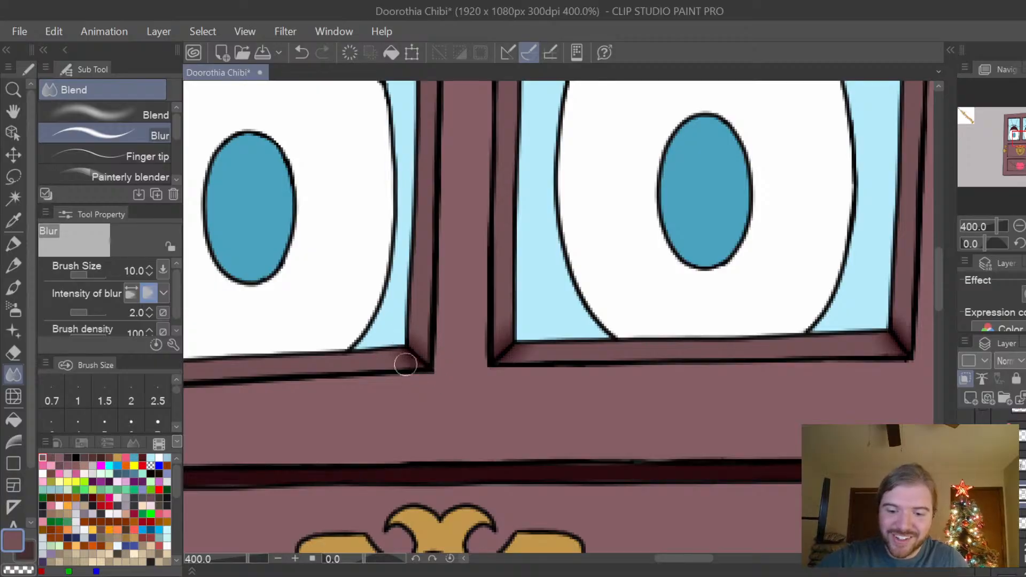
left_click_drag(688, 557, 651, 557)
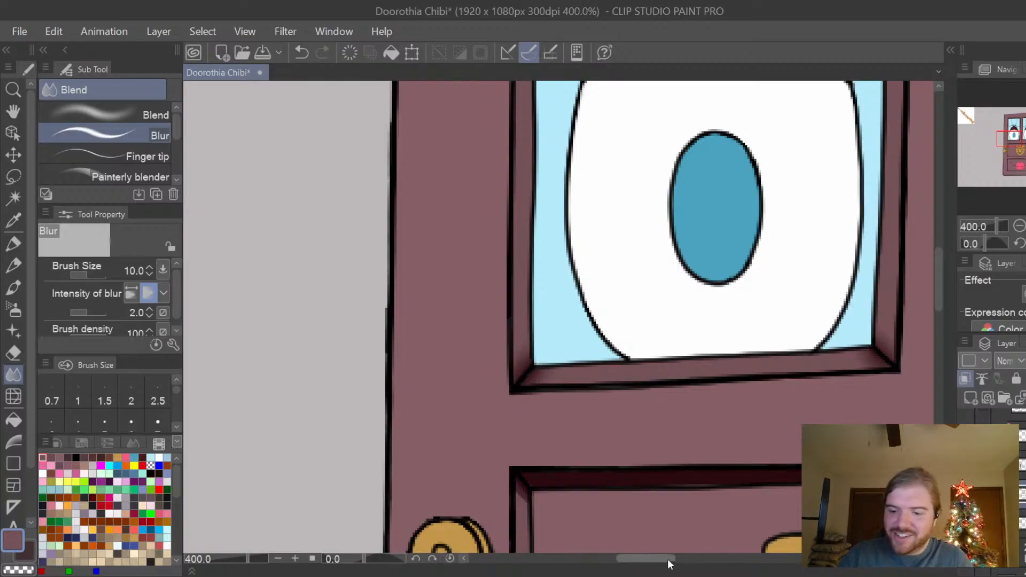
left_click_drag(669, 559, 694, 563)
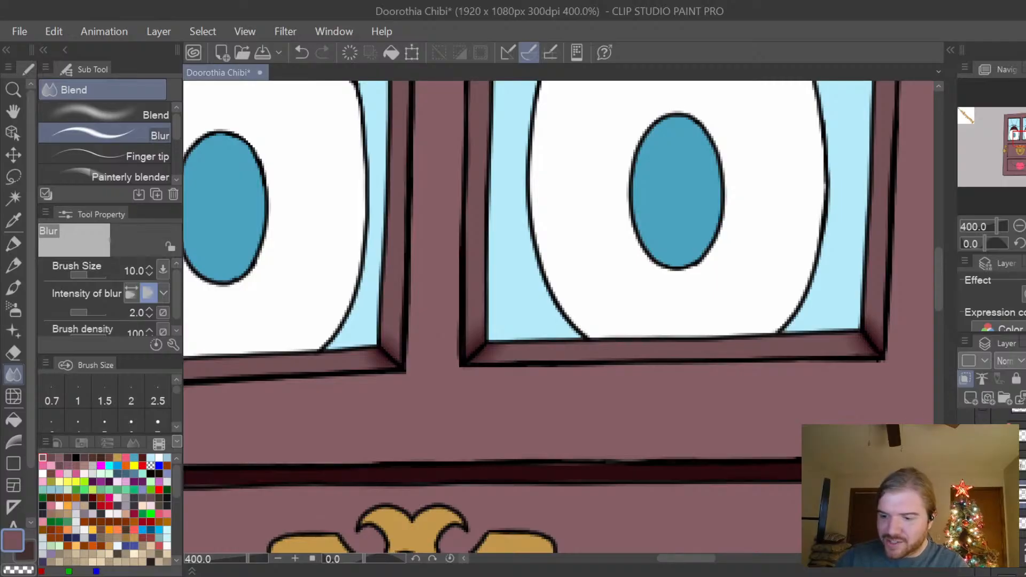
Blur the burned shading in the knocker panel's lower-left corner.
left_click_drag(940, 303, 935, 357)
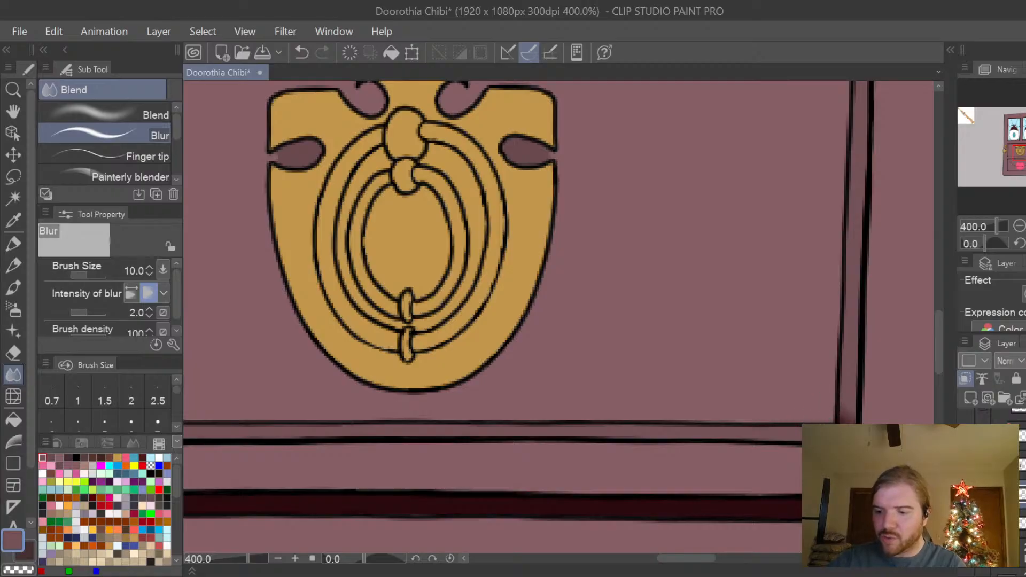
scroll(874, 462, "down", 2)
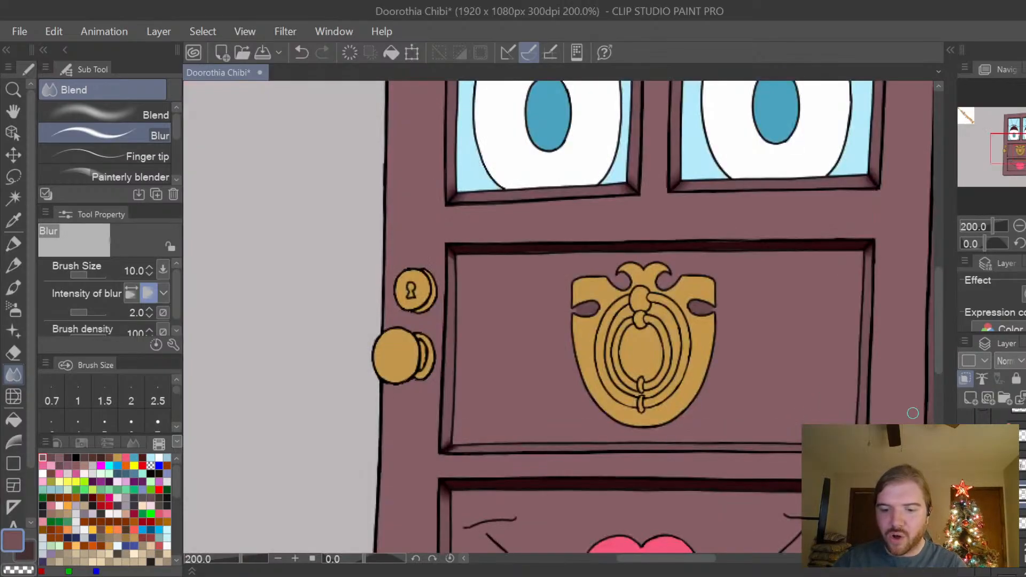
scroll(499, 481, "up", 2)
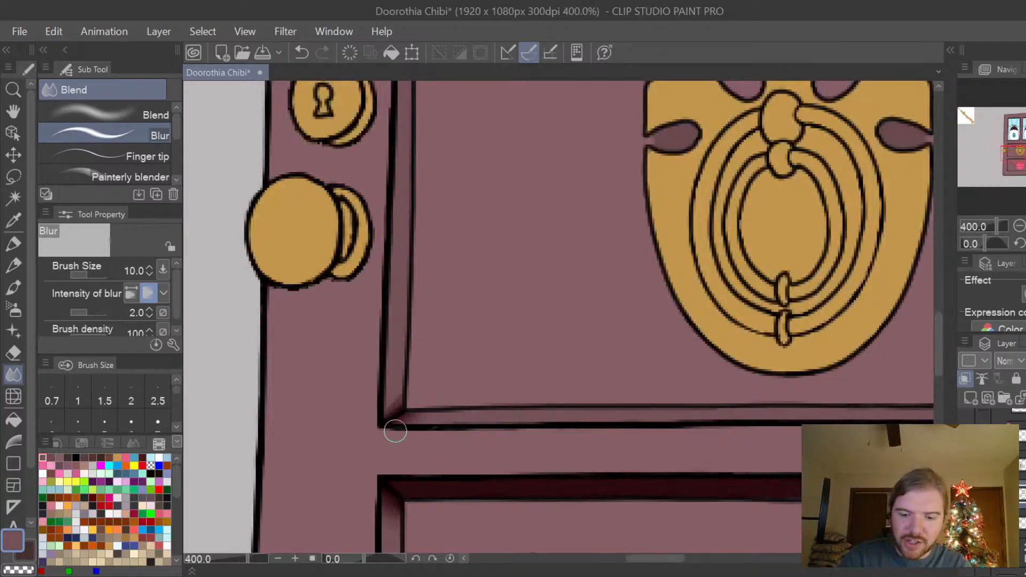
left_click_drag(398, 401, 383, 412)
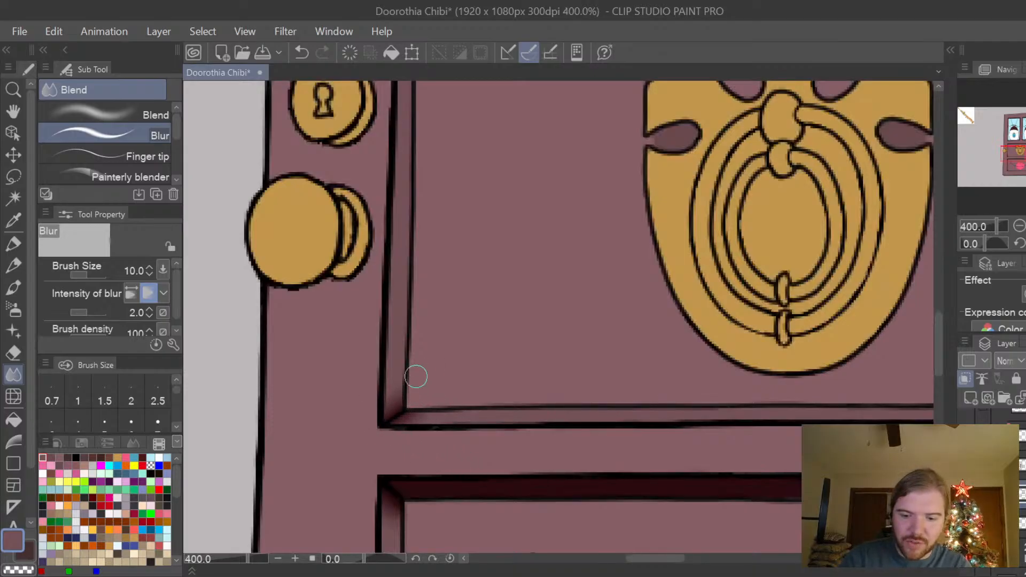
scroll(883, 403, "down", 2)
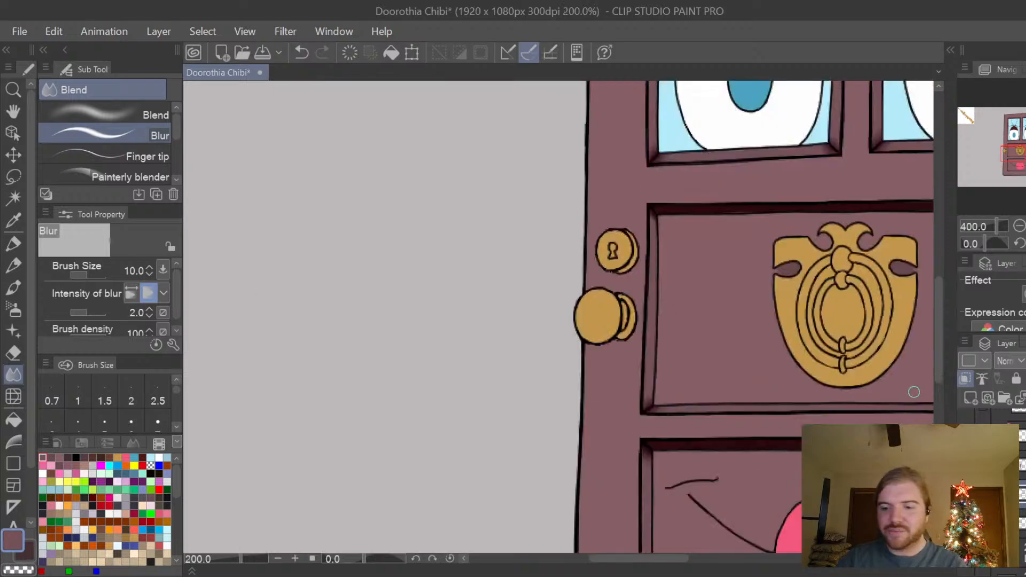
Blur the burned shading in the upper corners of the eye windows' trim, undoing and redoing the left window's upper-left corner.
scroll(676, 239, "up", 2)
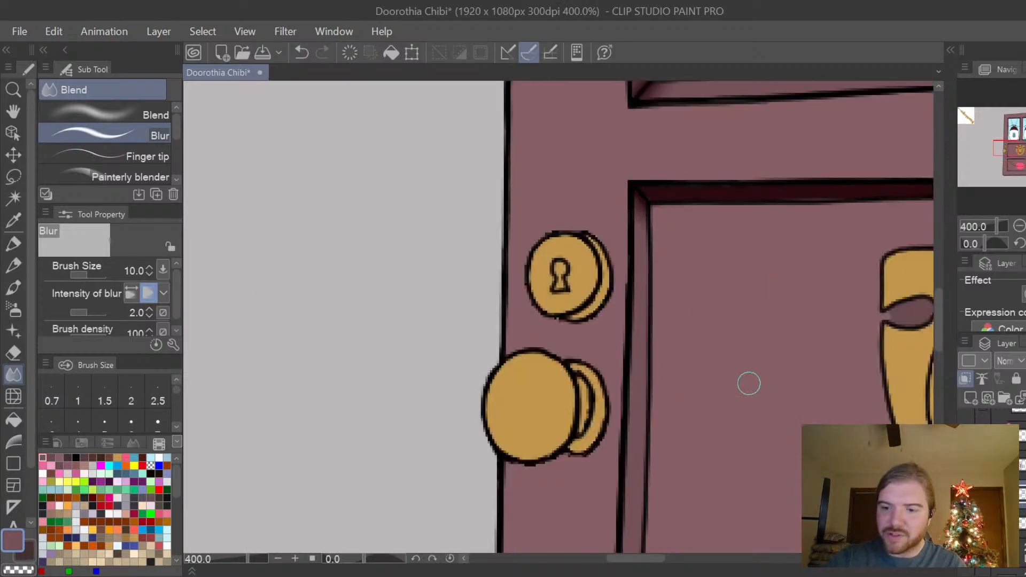
scroll(749, 383, "down", 2)
left_click_drag(939, 325, 937, 396)
left_click_drag(676, 567, 746, 560)
left_click_drag(941, 334, 944, 265)
left_click_drag(733, 558, 721, 559)
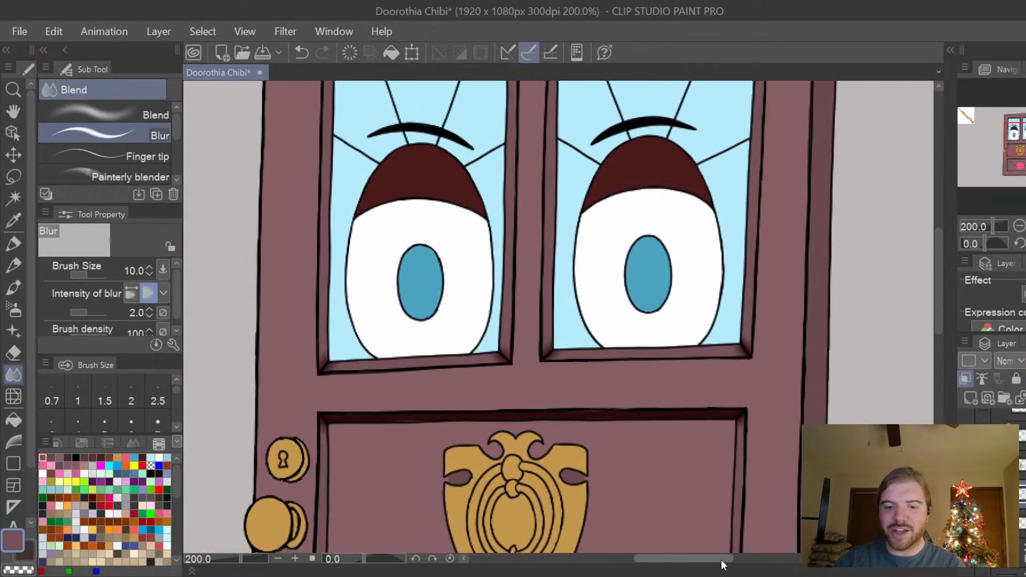
left_click_drag(942, 275, 940, 239)
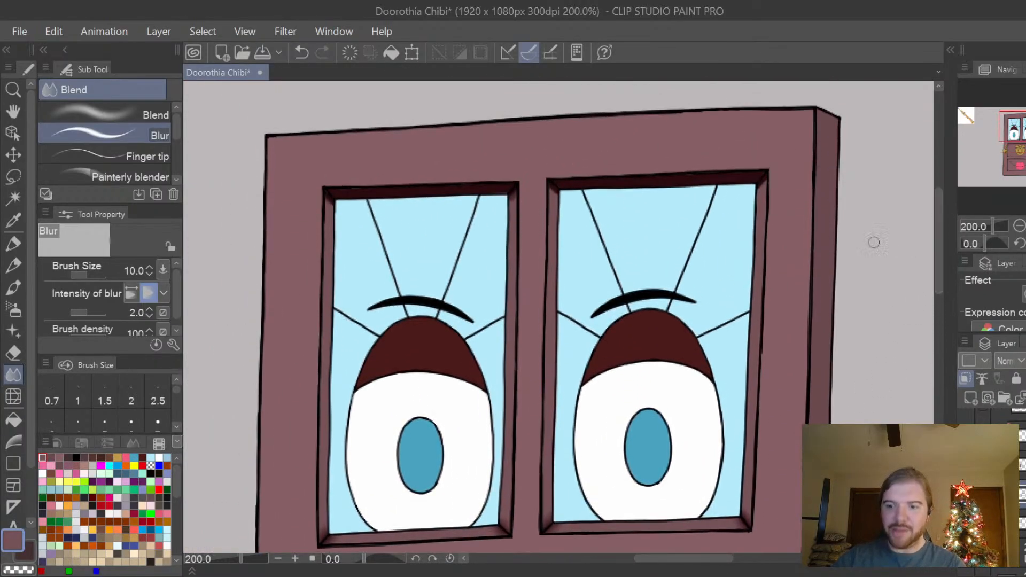
scroll(871, 239, "up", 2)
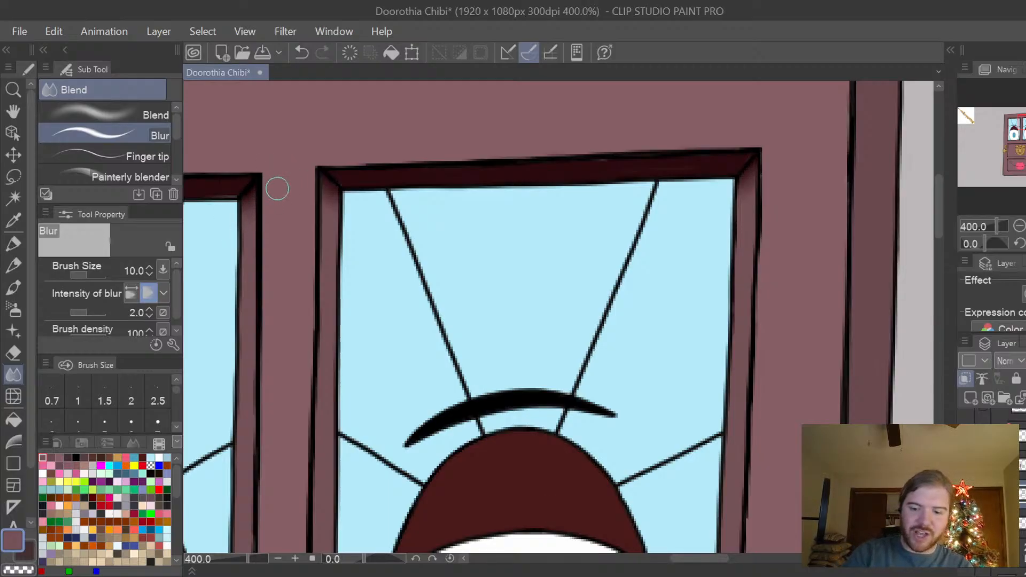
left_click_drag(693, 564, 661, 557)
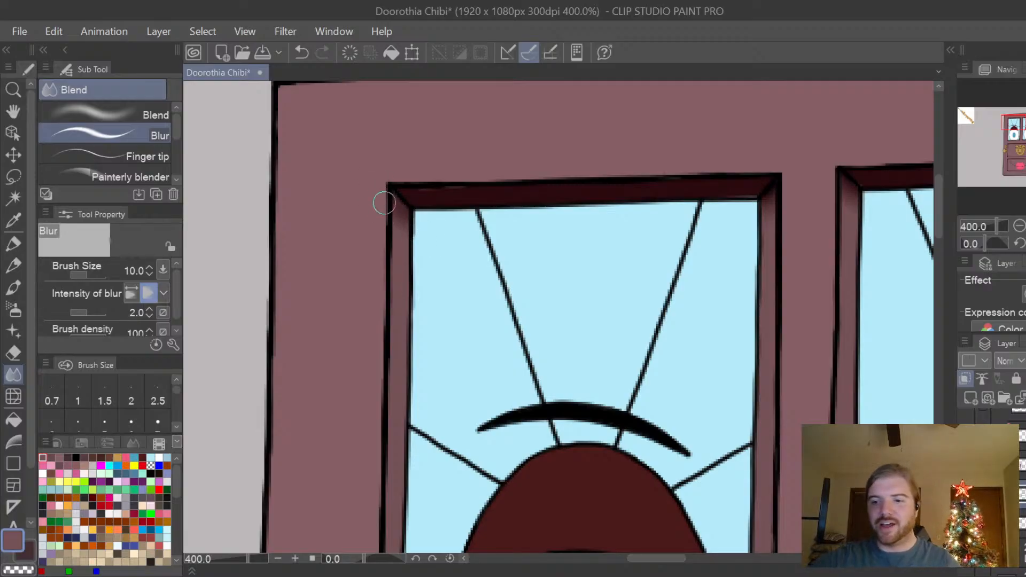
key("ctrl+z")
left_click_drag(374, 196, 415, 236)
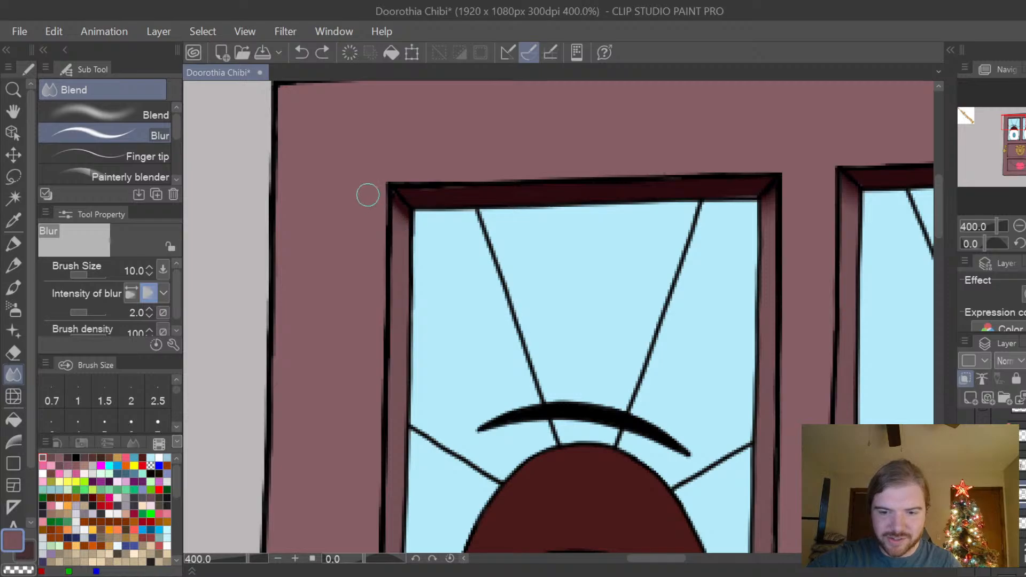
mouse_move(368, 195)
left_mouse_down()
mouse_move(432, 244)
mouse_move(377, 191)
mouse_move(423, 235)
mouse_move(383, 199)
mouse_move(464, 292)
left_mouse_up()
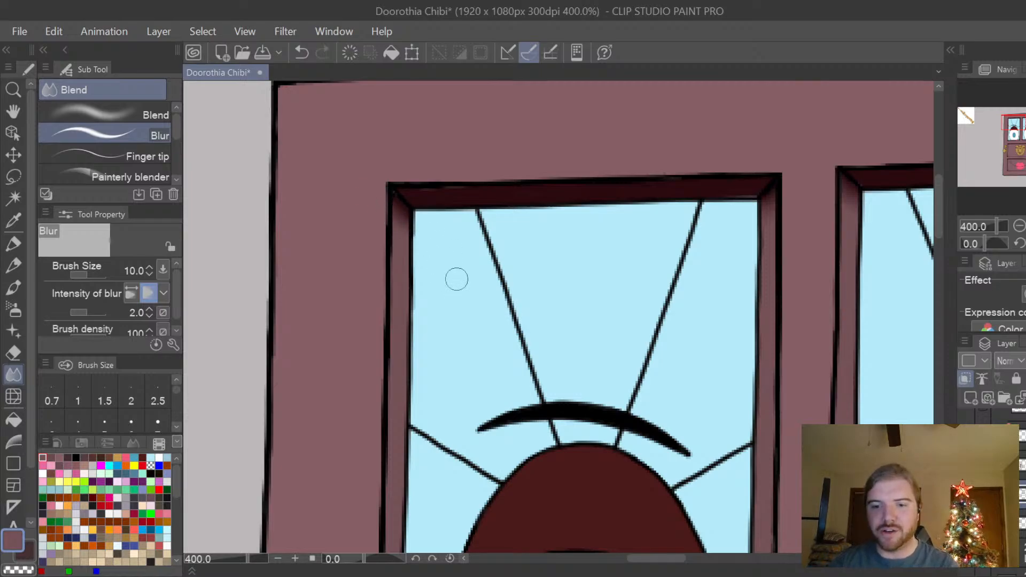
Examine the shading over the whole door, from the eye windows down to the mouth panel and bottom edge.
scroll(456, 279, "down", 3)
scroll(457, 279, "down", 1)
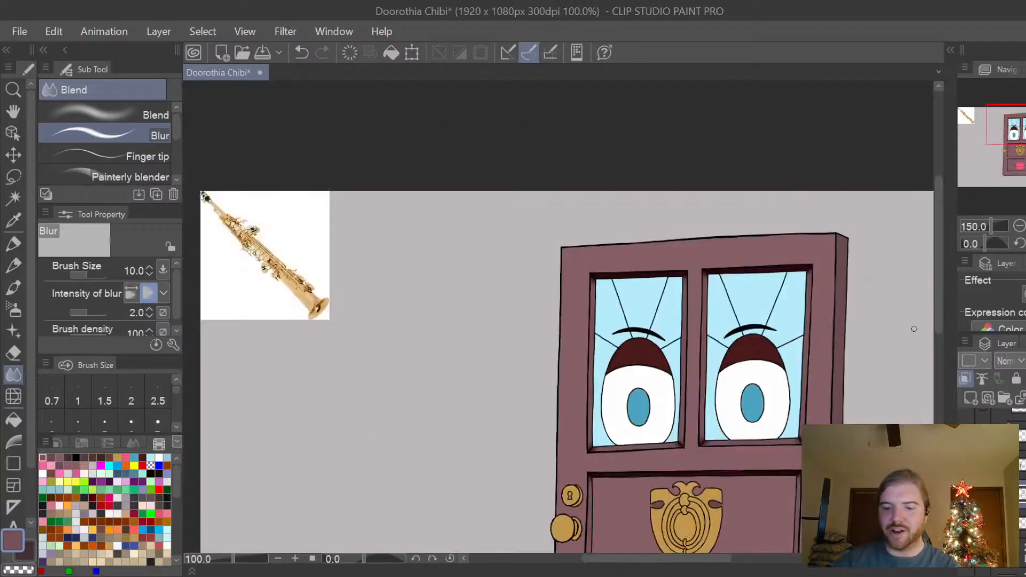
left_click_drag(938, 293, 938, 347)
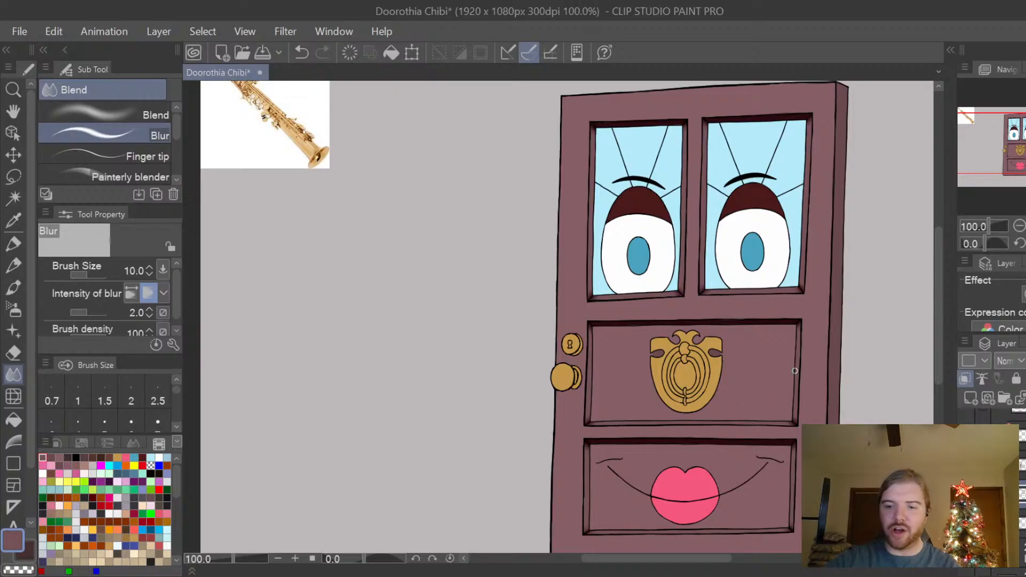
mouse_move(942, 272)
left_mouse_down()
mouse_move(938, 287)
mouse_move(942, 274)
left_mouse_up()
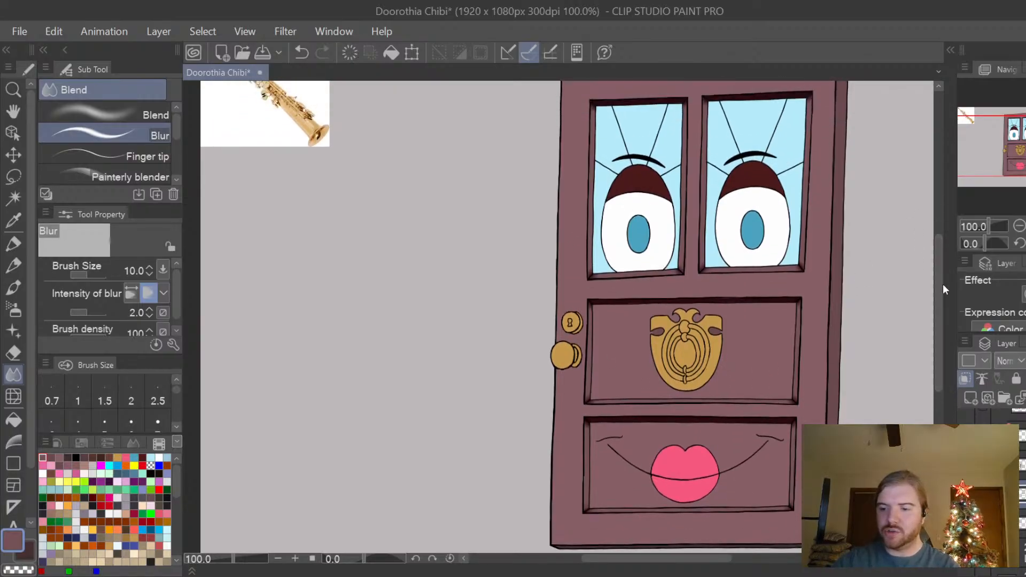
key("ctrl+plus")
left_click_drag(685, 557, 719, 557)
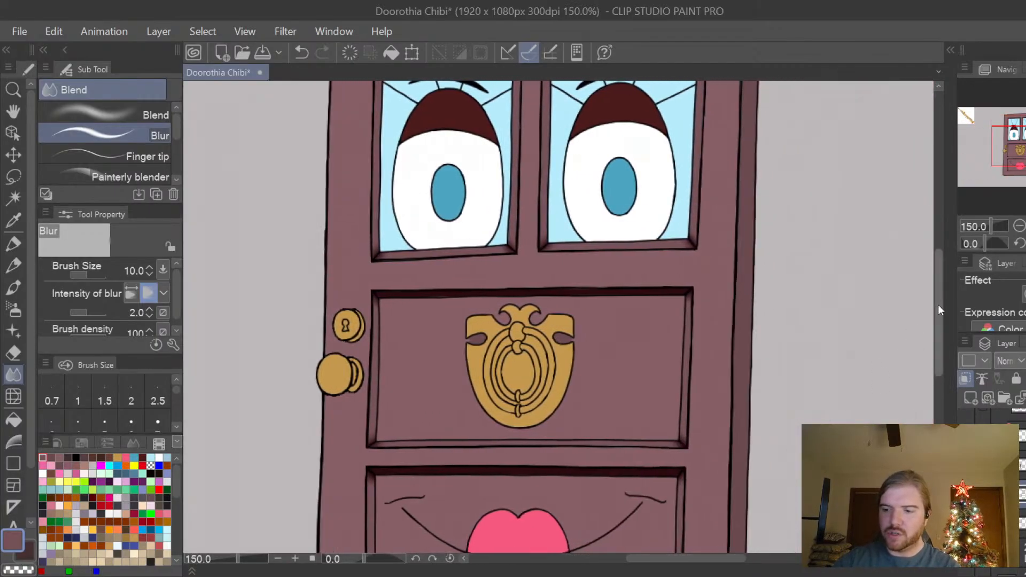
left_click_drag(938, 305, 939, 335)
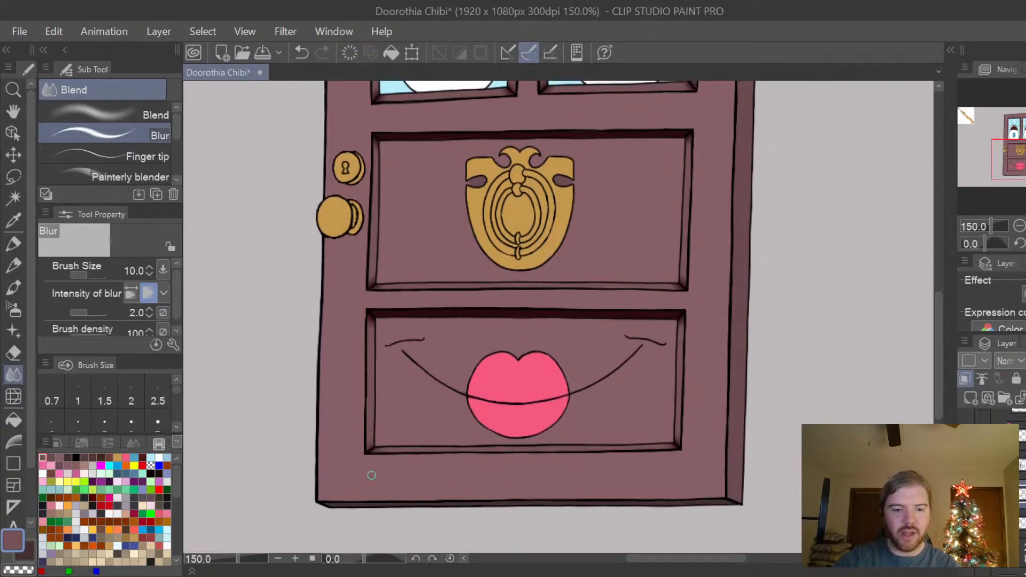
Choose the Burn marker and clip the selected colour layer to the layer below.
left_click(14, 244)
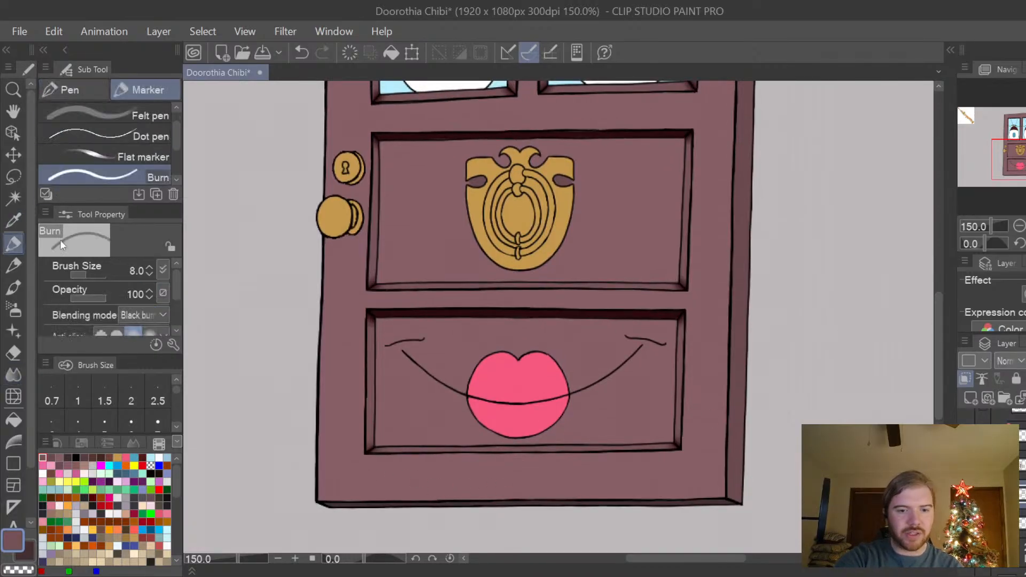
scroll(716, 403, "up", 3)
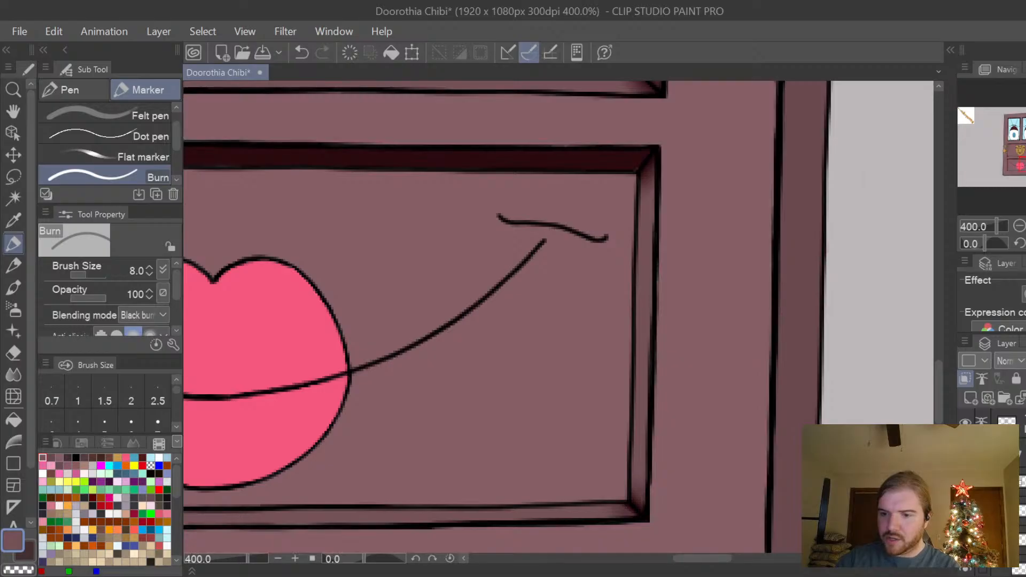
left_click(1022, 481)
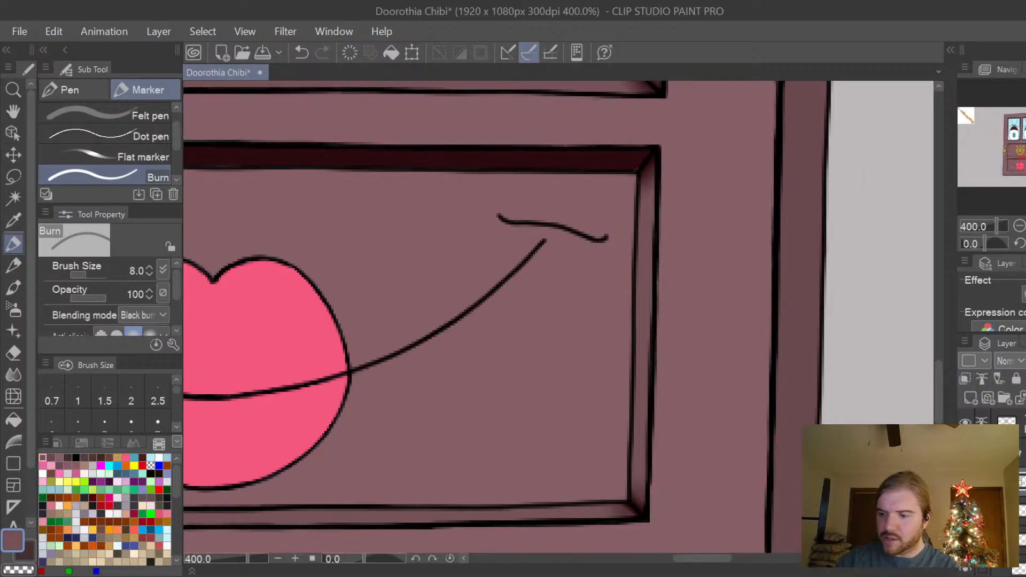
left_click(967, 379)
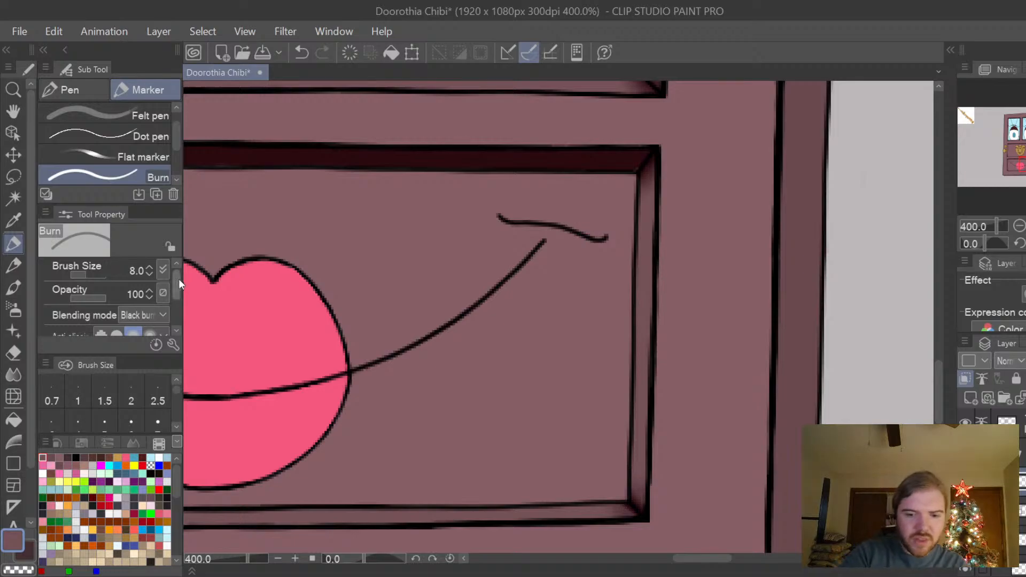
mouse_move(176, 279)
left_mouse_down()
mouse_move(176, 309)
mouse_move(177, 274)
left_mouse_up()
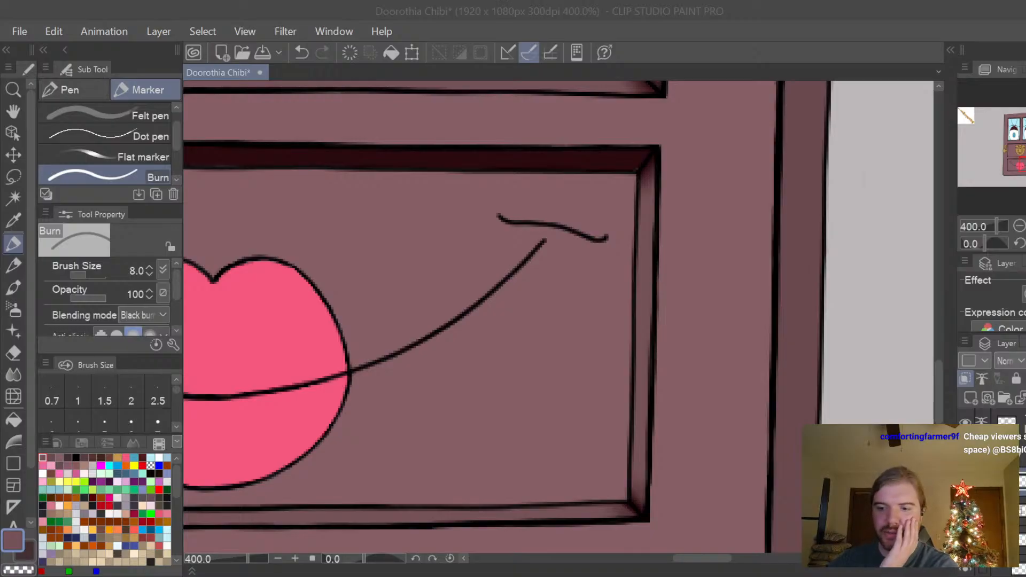
left_click(749, 367)
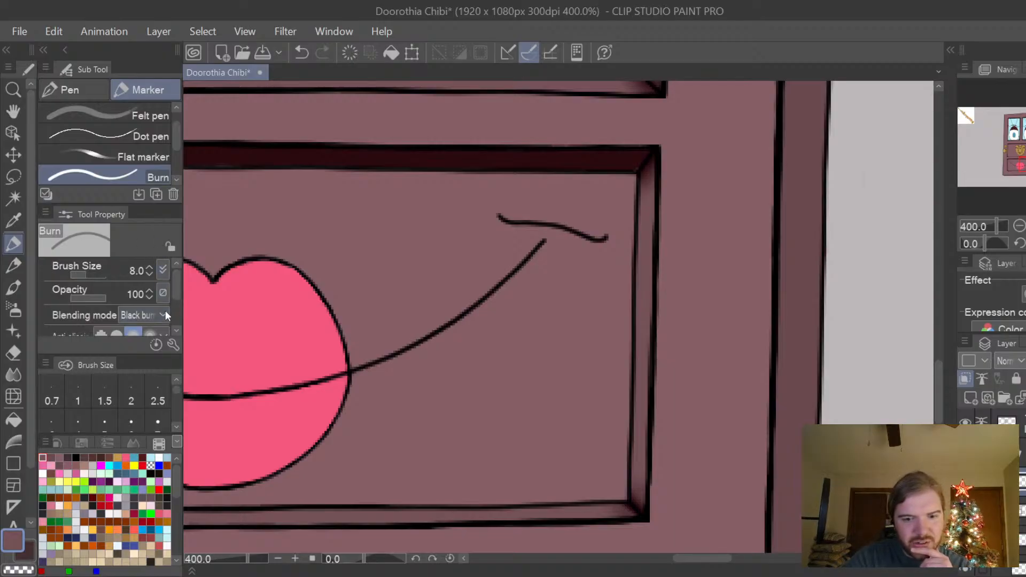
mouse_move(176, 282)
left_mouse_down()
mouse_move(176, 315)
mouse_move(175, 280)
left_mouse_up()
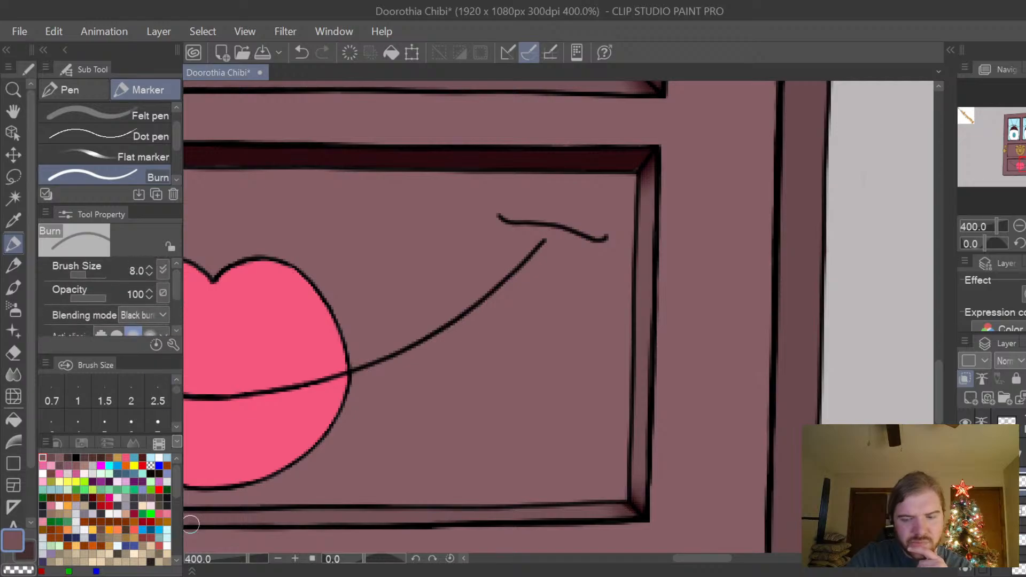
Sample the dark plum from the mouth panel's upper trim and choose the G-pen.
left_click(591, 158, "alt")
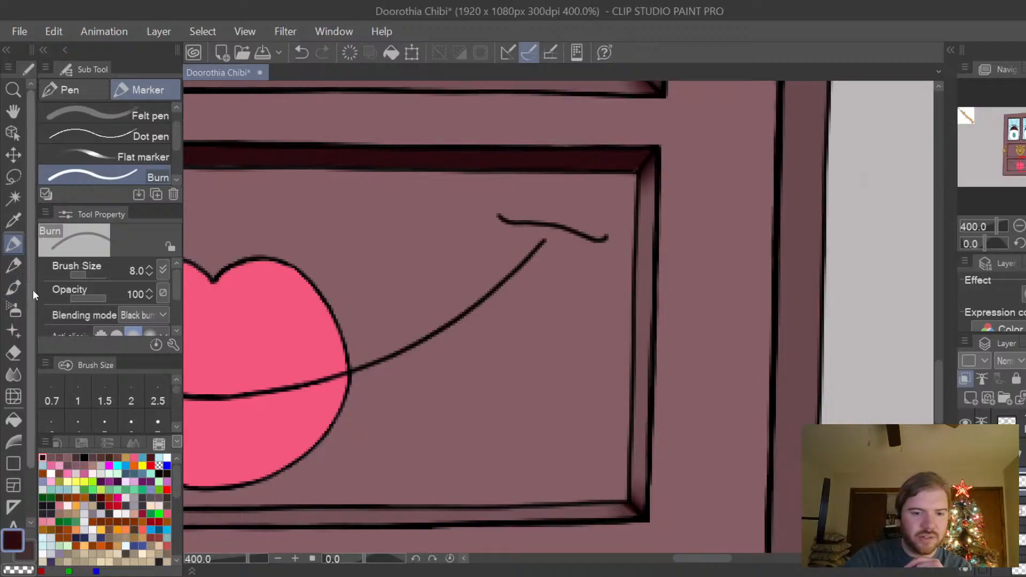
key("p")
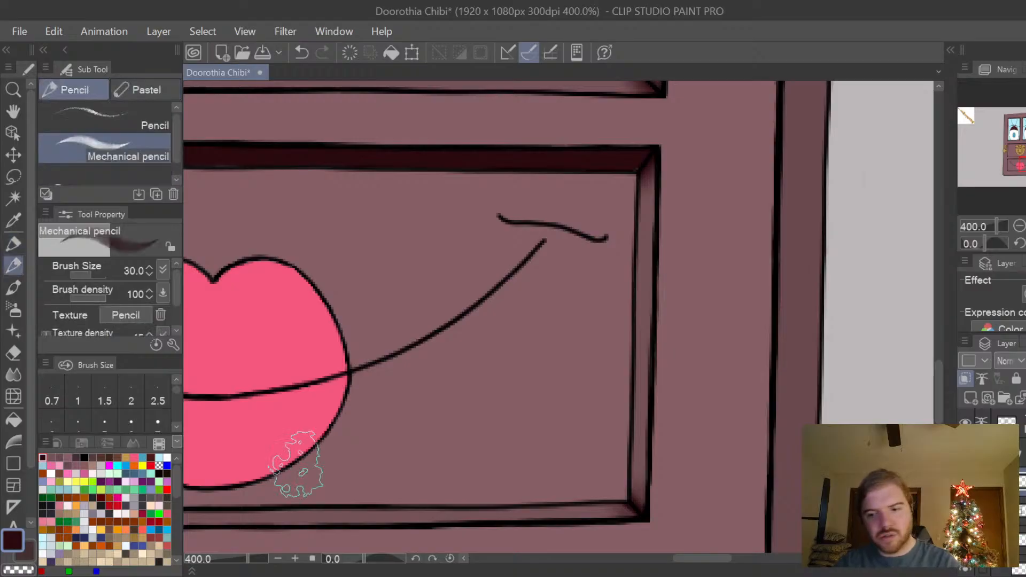
key("p")
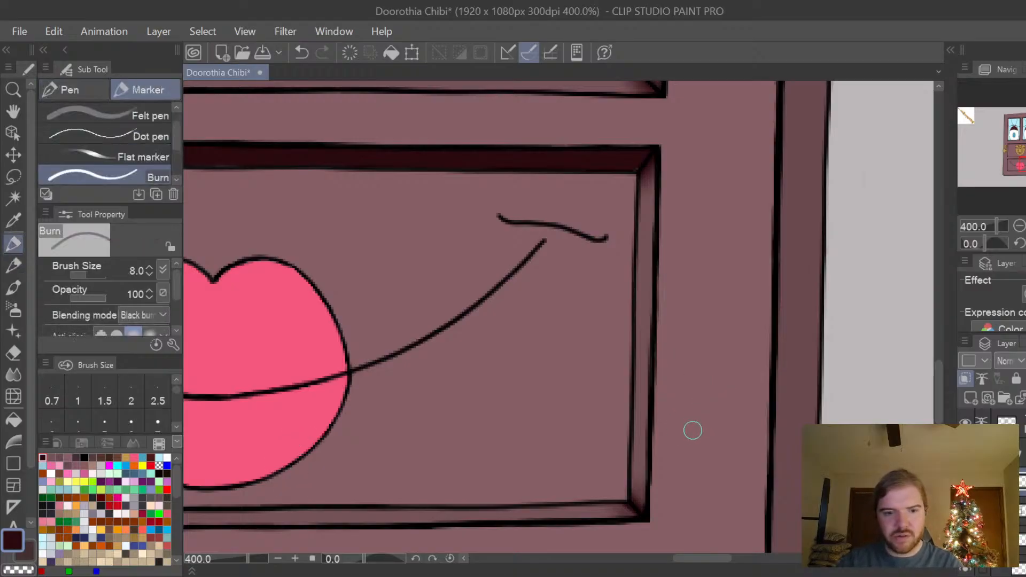
left_click(69, 92)
left_click(88, 113)
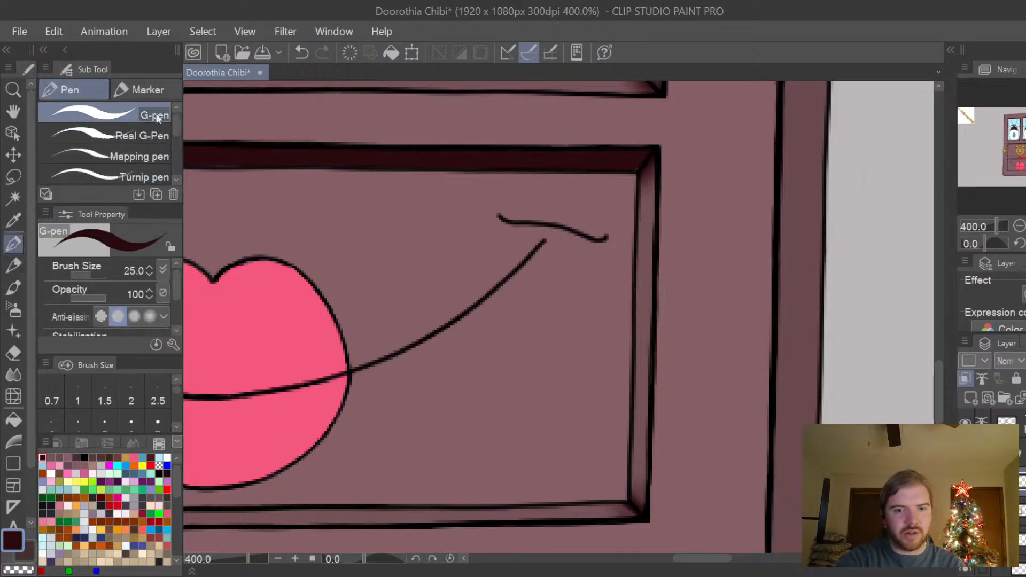
Set the G-pen's brush size to 3 and try a short dark plum stroke beside the mouth panel, undoing it.
key("bracketleft")
key("bracketleft")
key("bracketleft")
key("bracketleft")
key("bracketleft")
key("bracketleft")
key("bracketleft")
key("bracketleft")
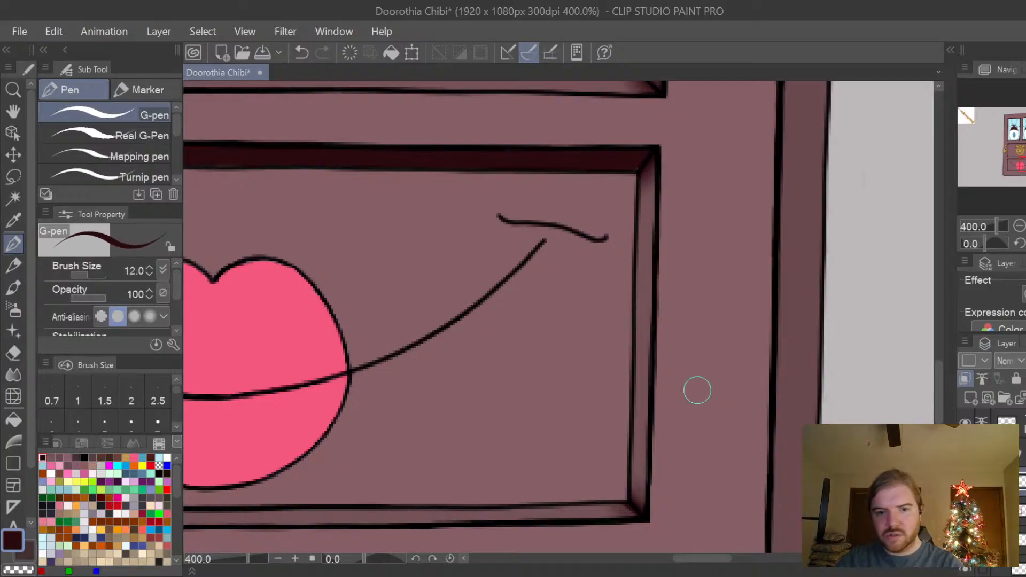
key("bracketleft")
key("bracketleft")
key("bracketleft")
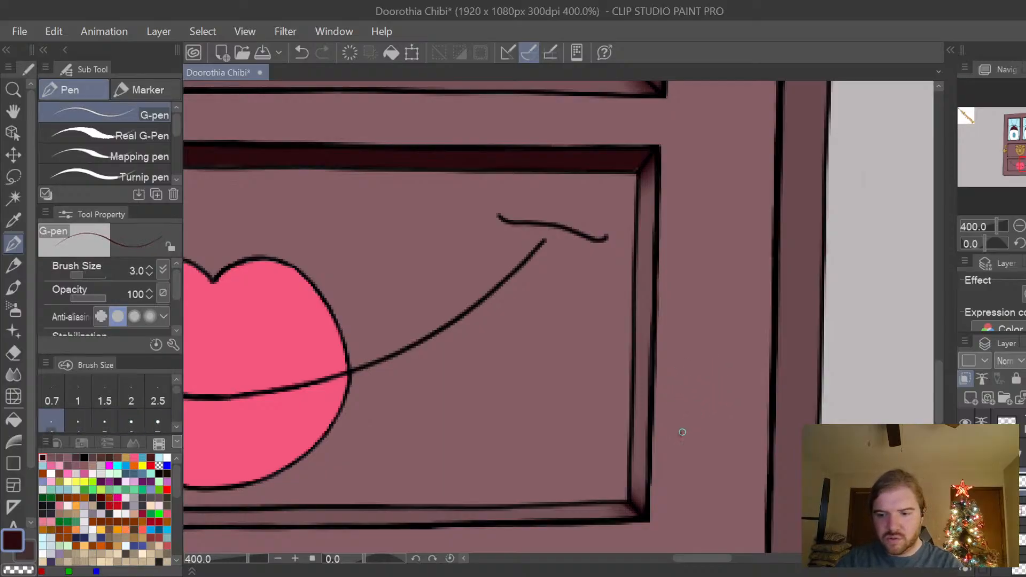
mouse_move(680, 434)
left_mouse_down()
mouse_move(691, 408)
mouse_move(718, 400)
mouse_move(681, 434)
left_mouse_up()
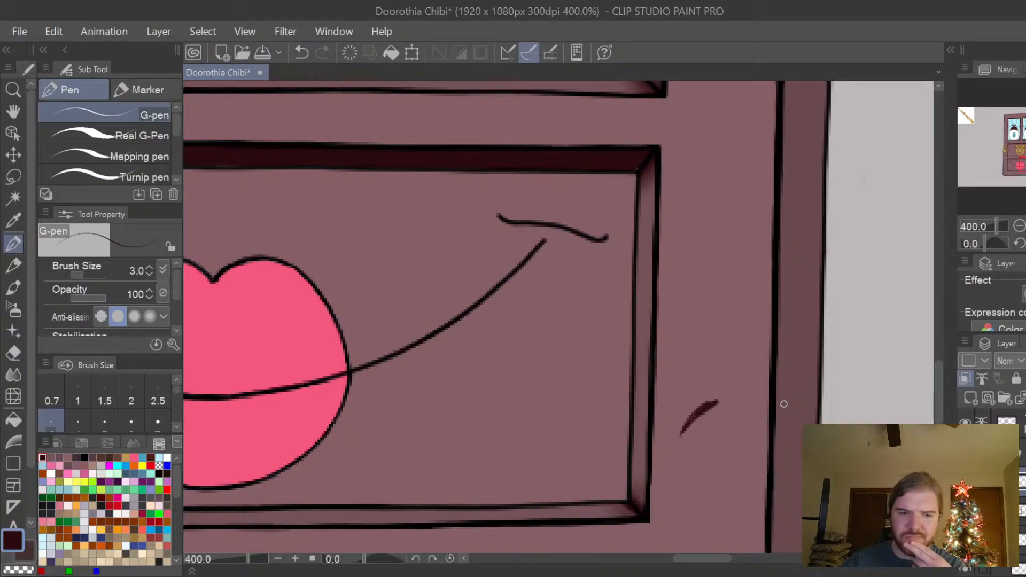
key("ctrl+z")
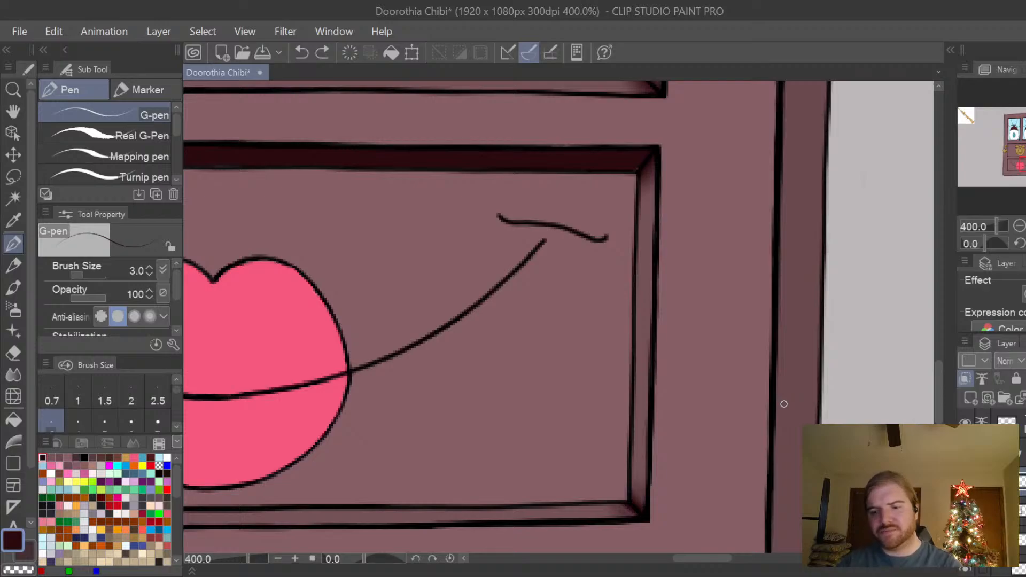
Select the layer that holds the saxophone reference picture in the corner of the canvas.
scroll(913, 374, "down", 3)
scroll(942, 364, "down", 2)
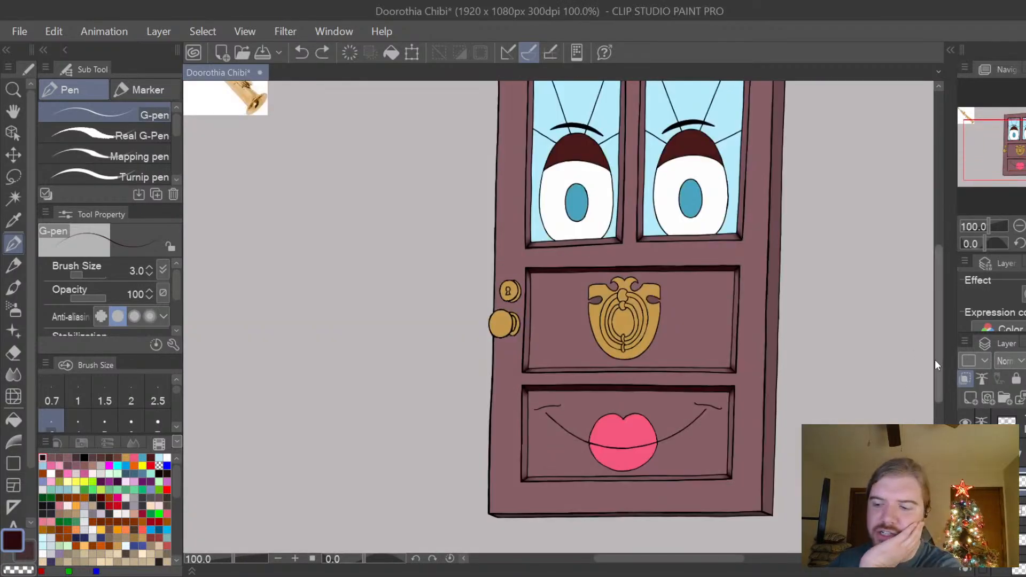
left_click_drag(934, 360, 941, 338)
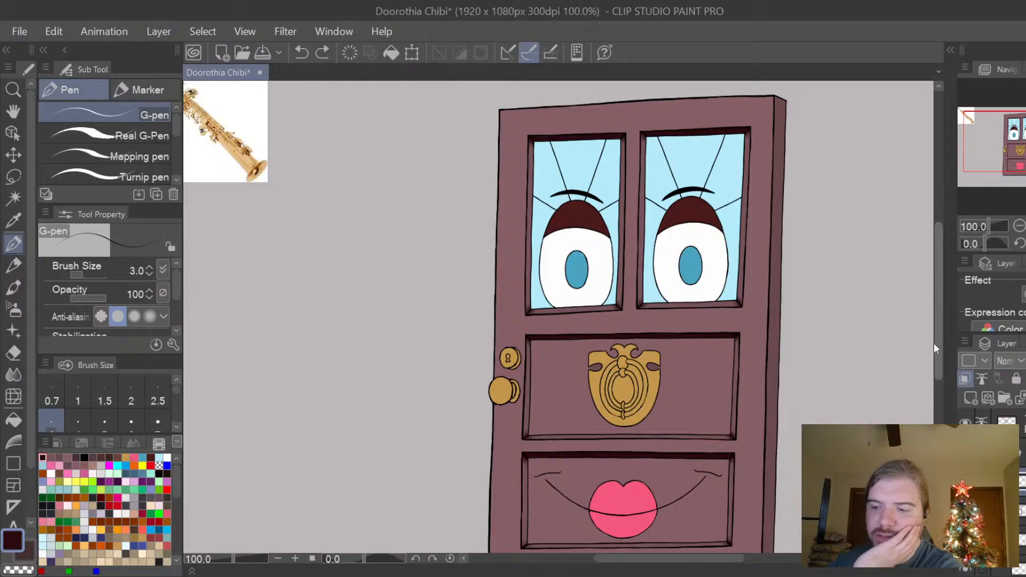
left_click_drag(934, 343, 935, 356)
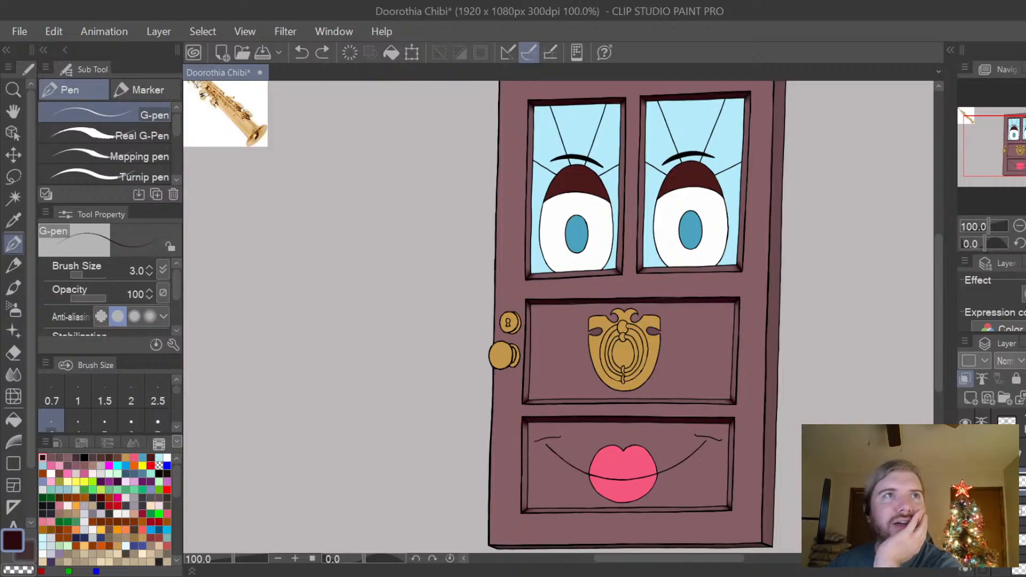
left_click_drag(737, 560, 711, 562)
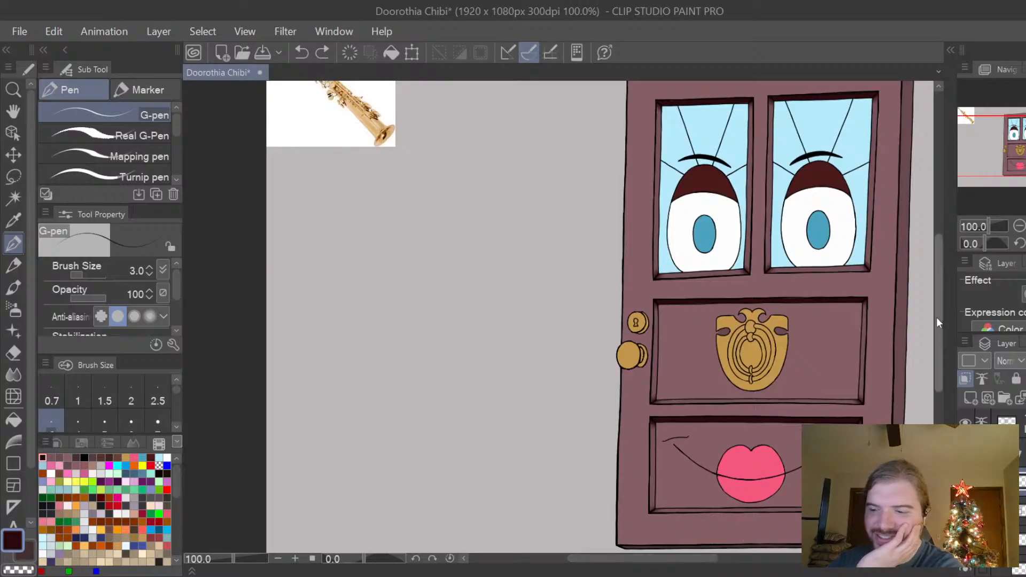
left_click_drag(938, 321, 941, 310)
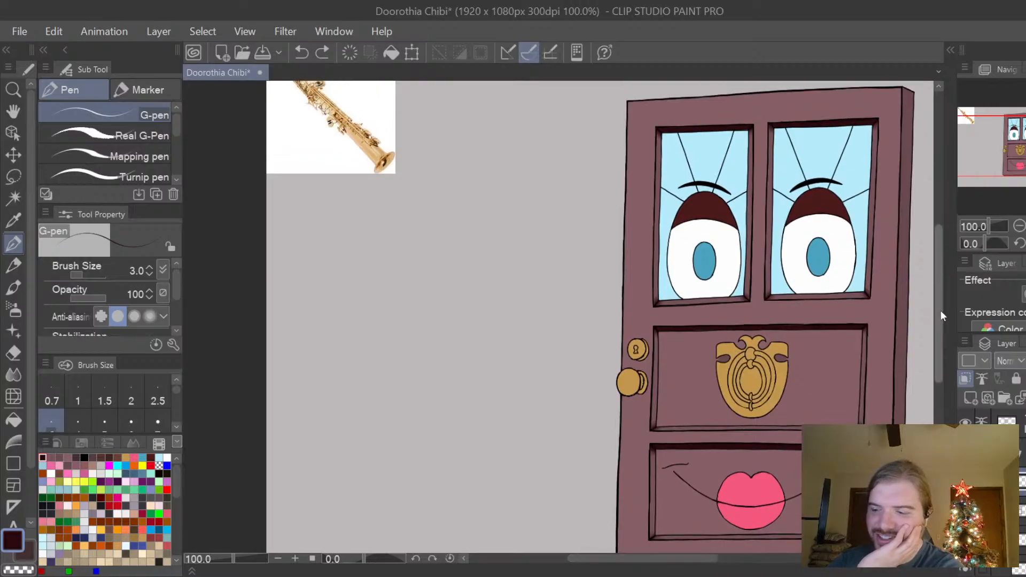
left_click(969, 417)
left_click(969, 417)
left_click(1017, 414)
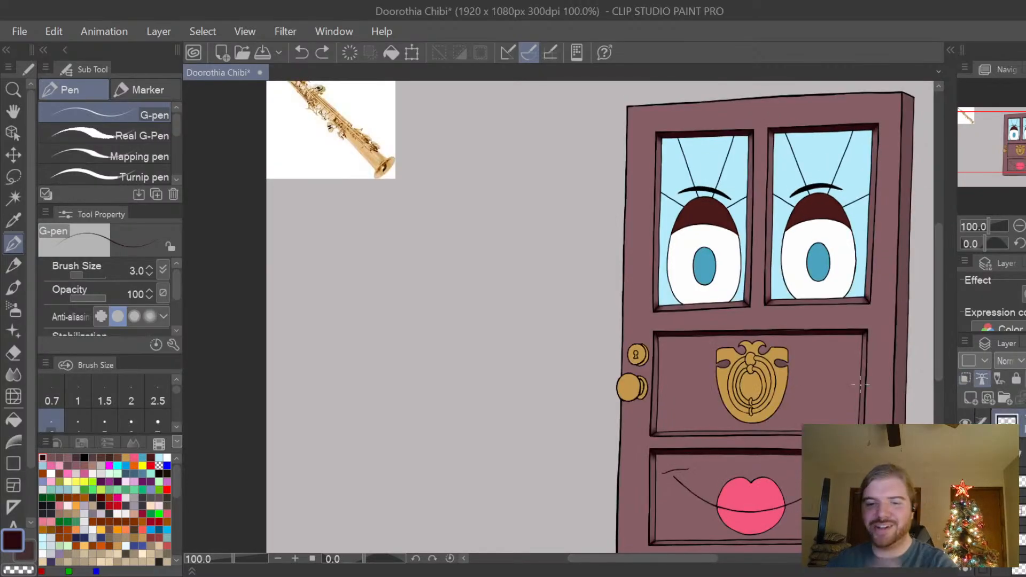
left_click_drag(941, 264, 941, 245)
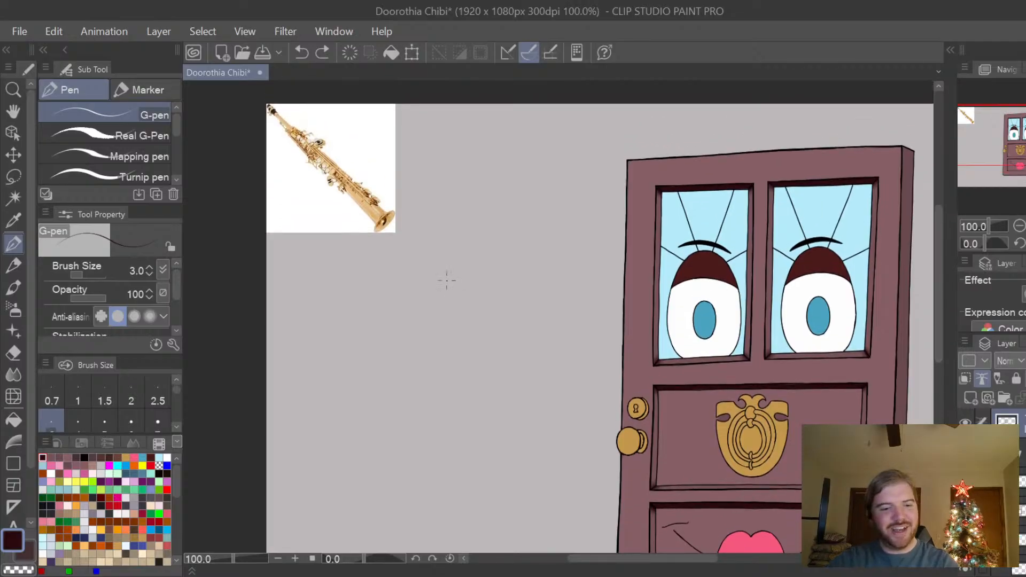
Erase the saxophone reference picture with the Hard eraser at brush size 120.
key("e")
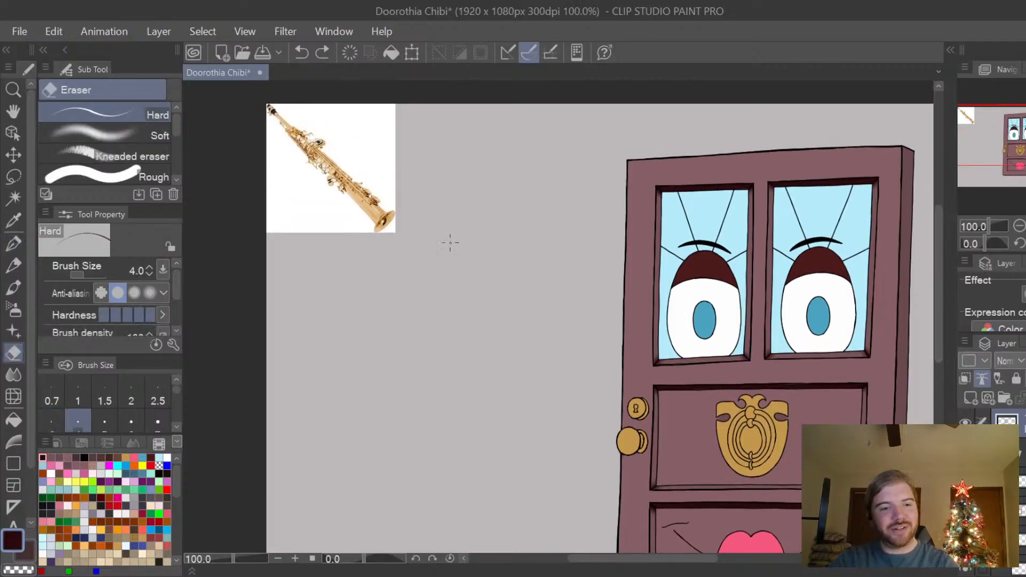
key("bracketright")
key("bracketright")
key("bracketright")
key("bracketright")
key("bracketright")
key("bracketright")
key("bracketright")
key("bracketright")
key("bracketright")
key("bracketright")
key("bracketright")
key("bracketright")
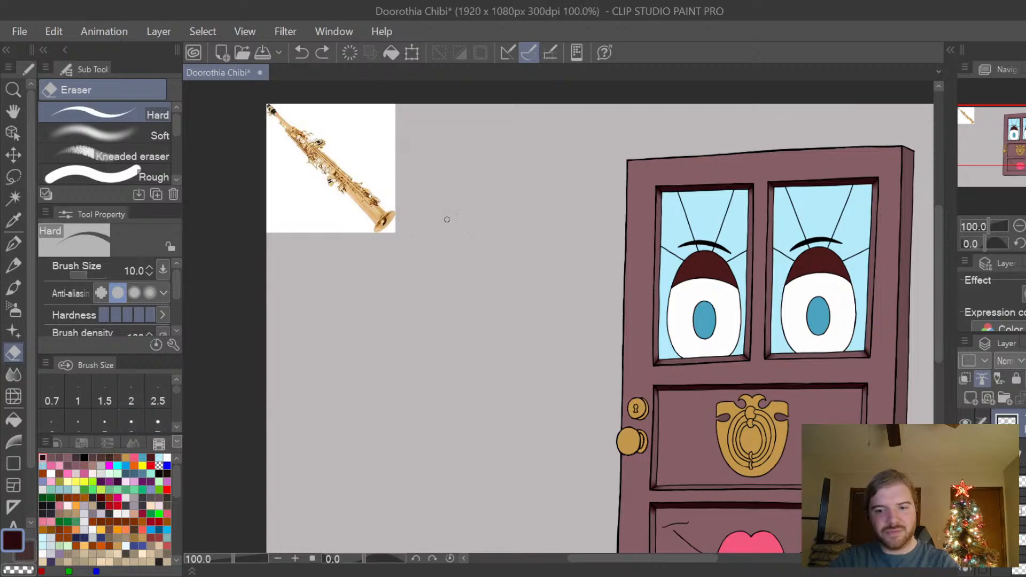
key("bracketright")
key("bracketright")
key("bracketright")
key("bracketright")
key("bracketright")
key("bracketright")
key("bracketright")
key("bracketright")
key("bracketright")
key("bracketright")
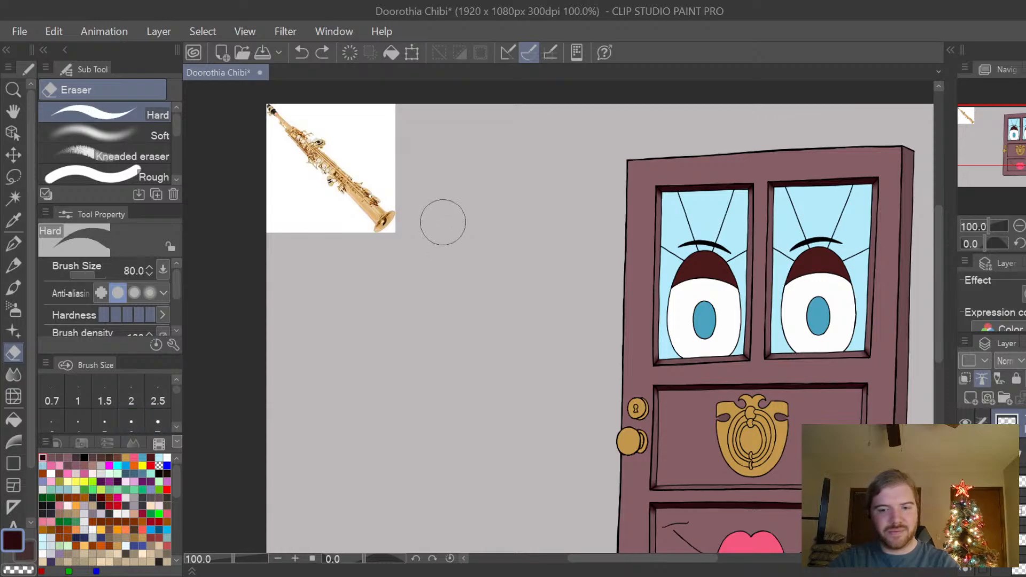
mouse_move(394, 252)
left_mouse_down()
mouse_move(384, 133)
mouse_move(378, 216)
mouse_move(358, 113)
mouse_move(319, 240)
mouse_move(263, 201)
mouse_move(264, 131)
left_mouse_up()
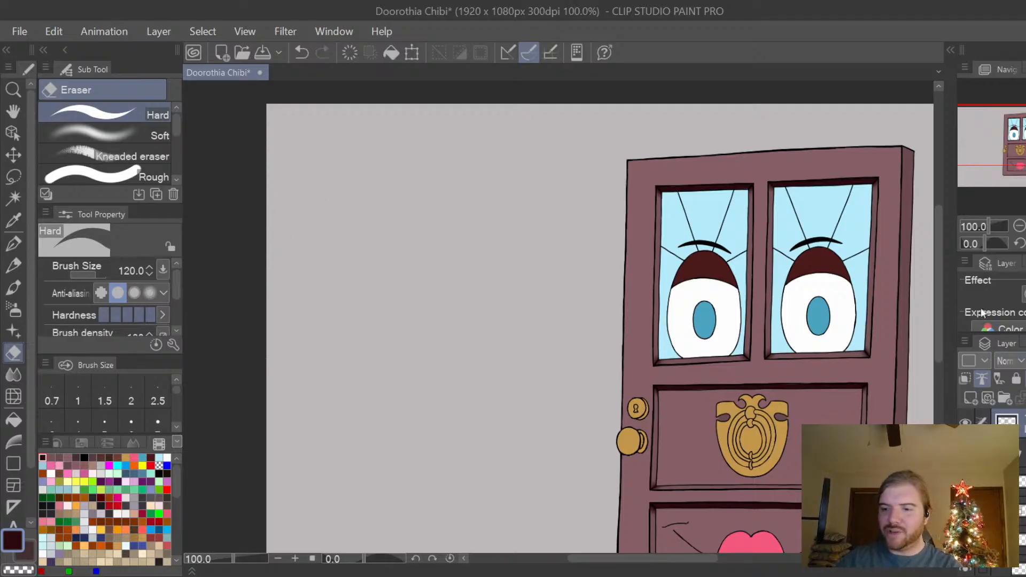
Select the clipped layer that shades the door's plum frame.
scroll(992, 492, "down", 1)
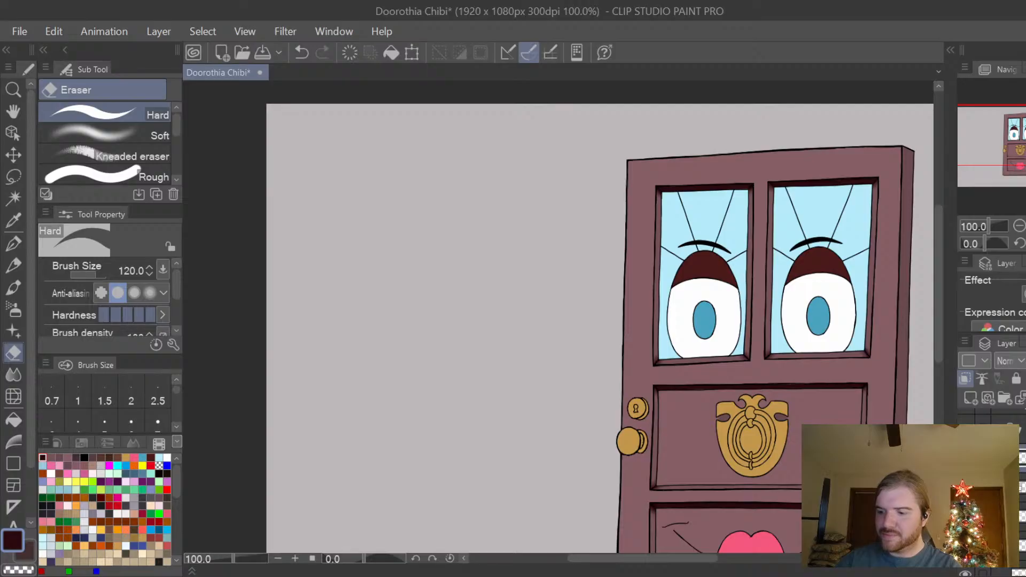
left_click_drag(672, 561, 720, 560)
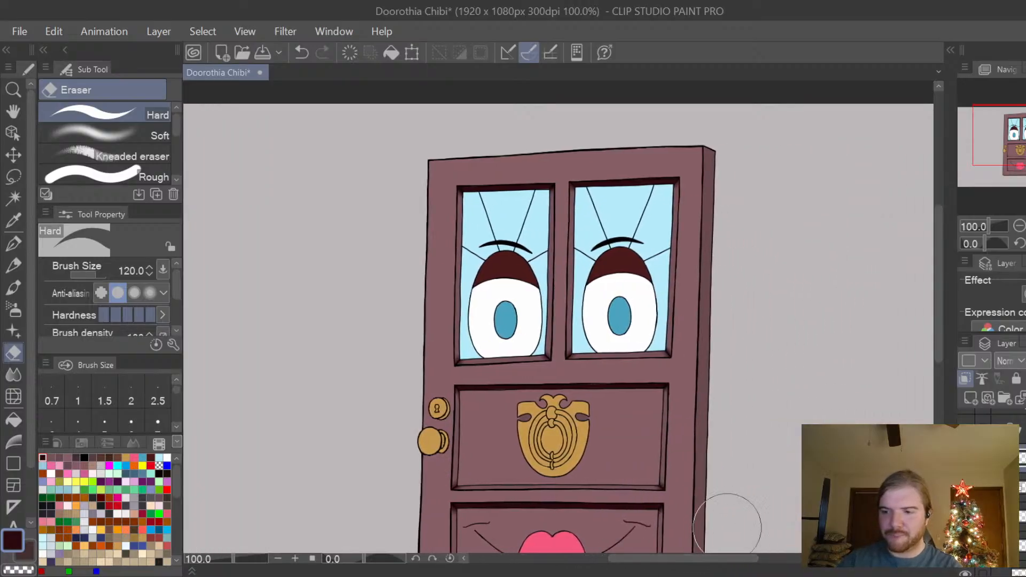
mouse_move(937, 300)
left_mouse_down()
mouse_move(935, 338)
mouse_move(937, 329)
left_mouse_up()
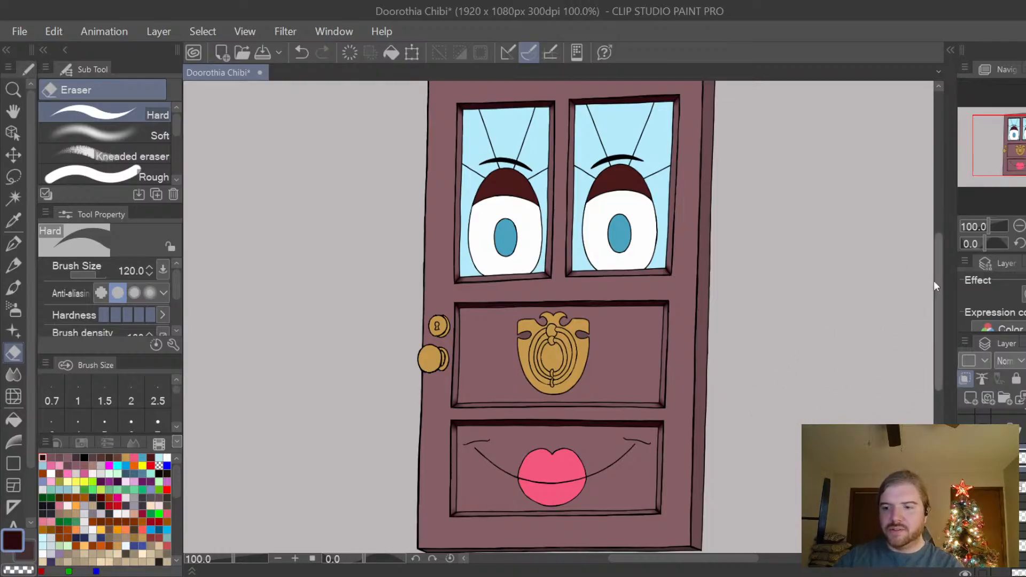
left_click_drag(938, 278, 940, 276)
key("ctrl+minus")
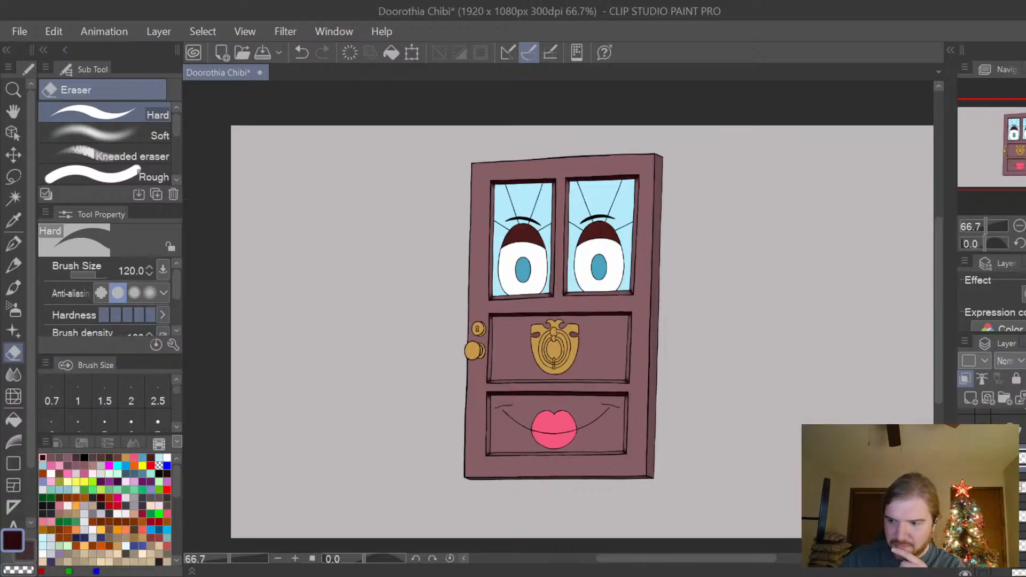
left_click(1014, 428)
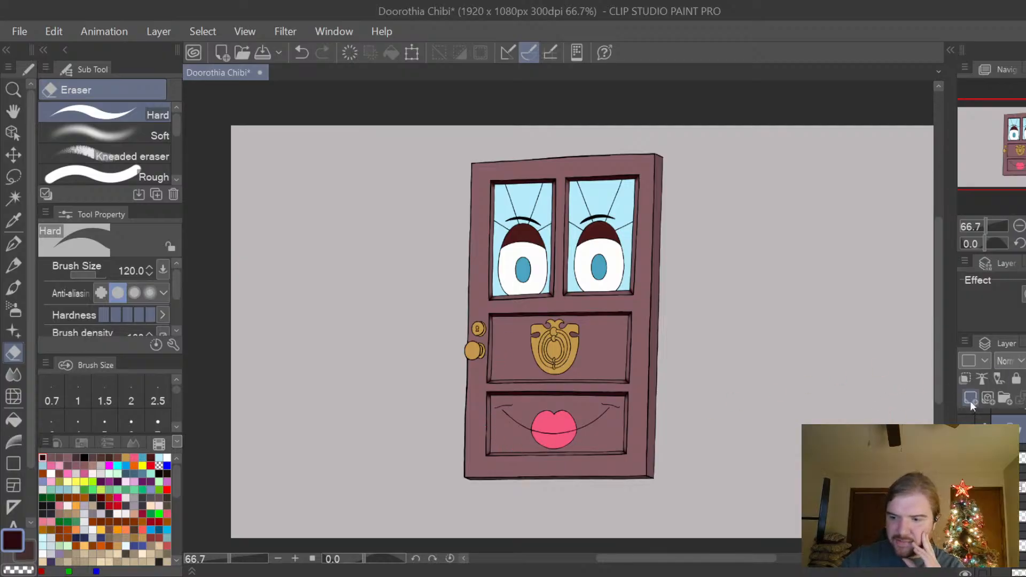
left_click(1018, 458)
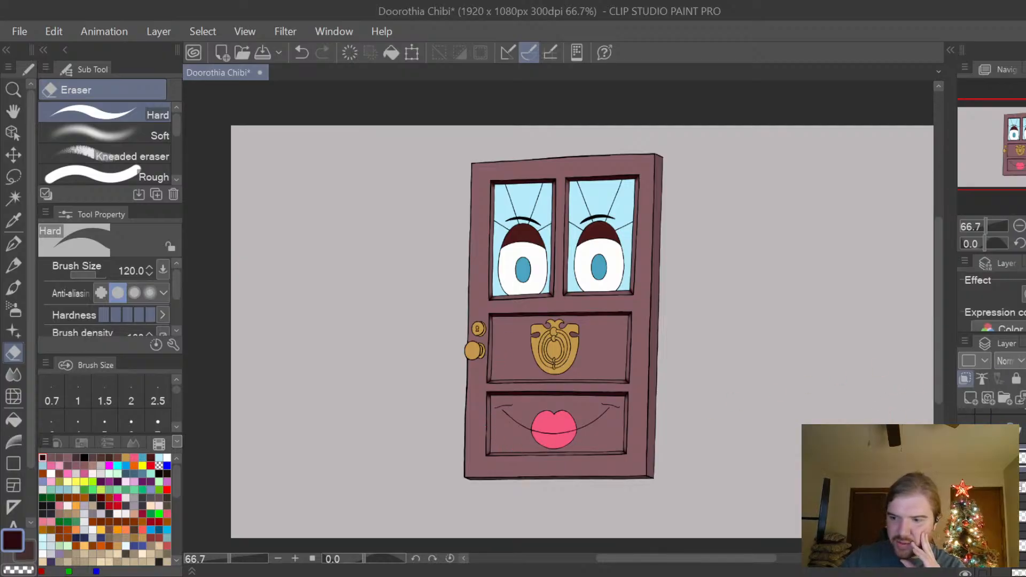
left_click(1021, 488)
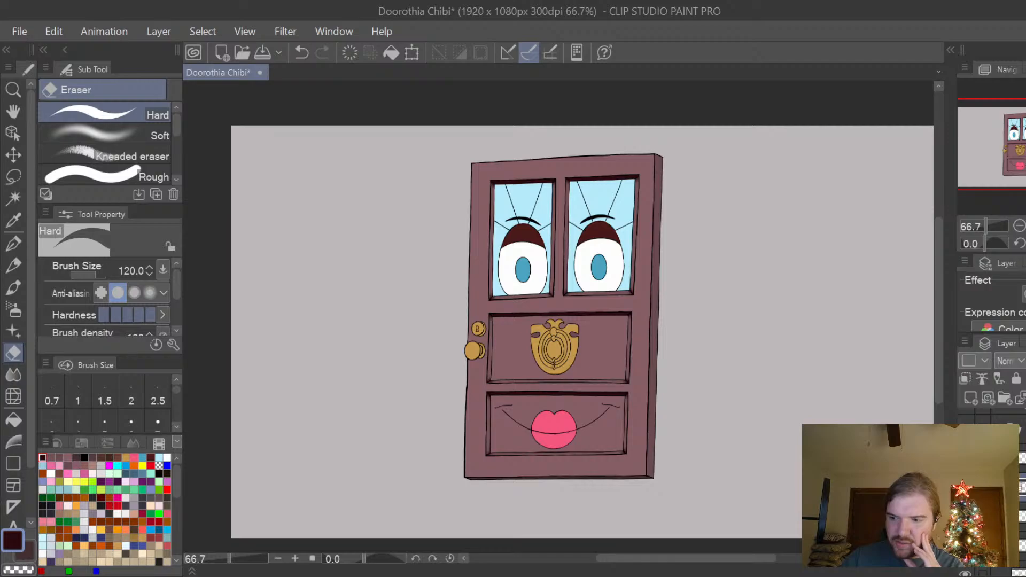
left_click(1020, 460)
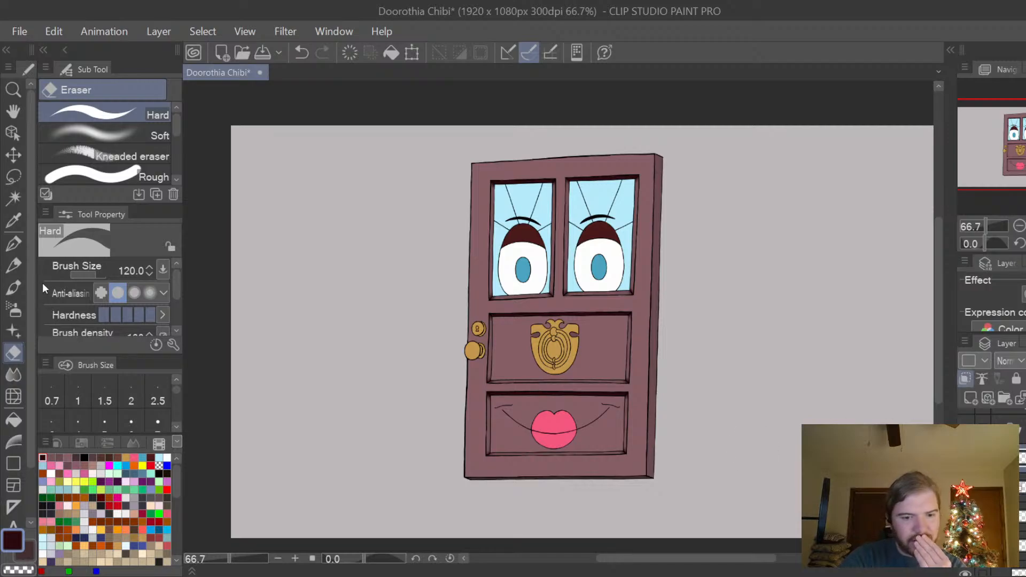
Try darkening the door frame with the Soft airbrush at brush size 1200, then undo it.
left_click(14, 309)
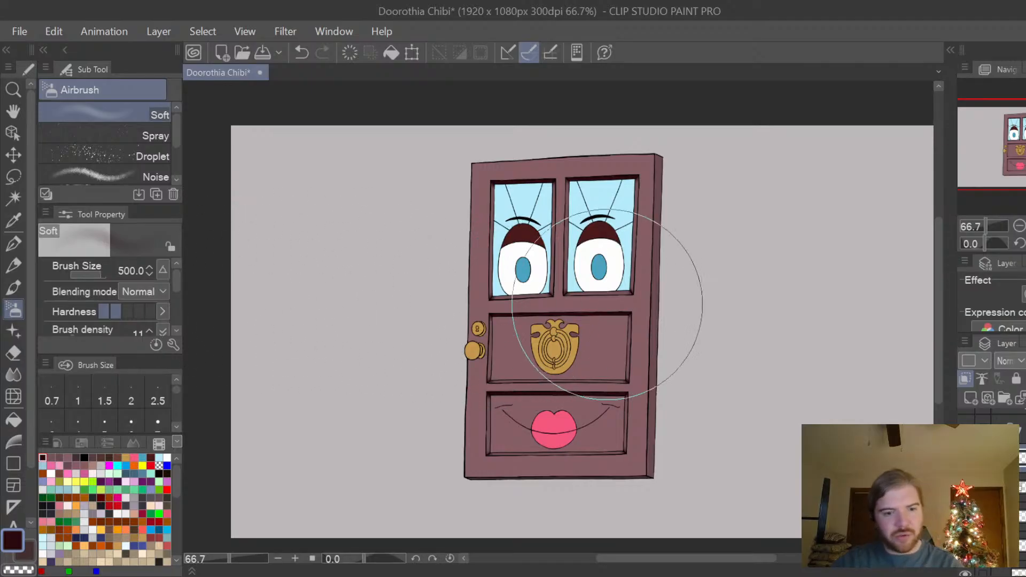
key("bracketright")
key("bracketright")
key("bracketright")
key("bracketright")
key("bracketright")
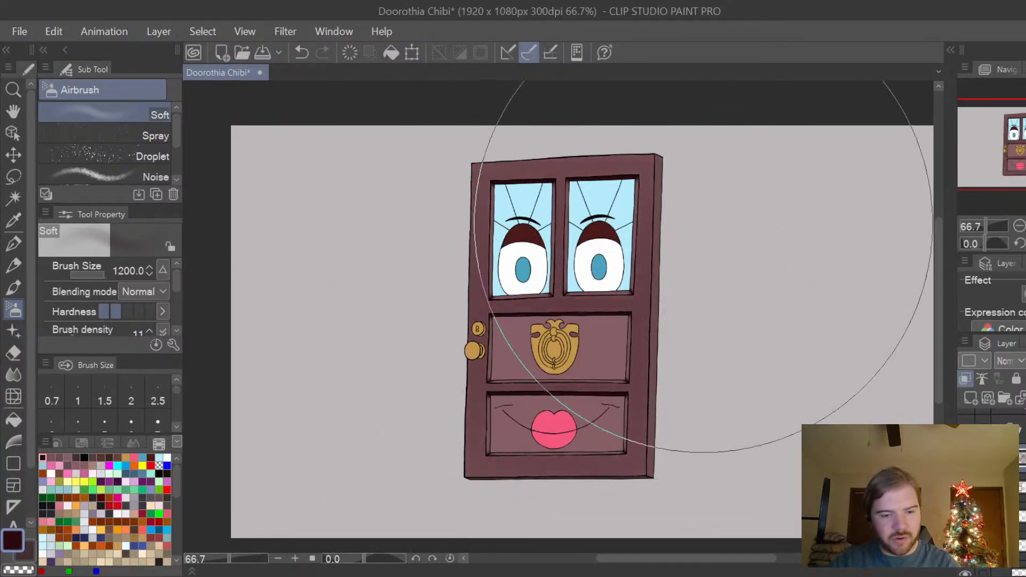
key("ctrl+z")
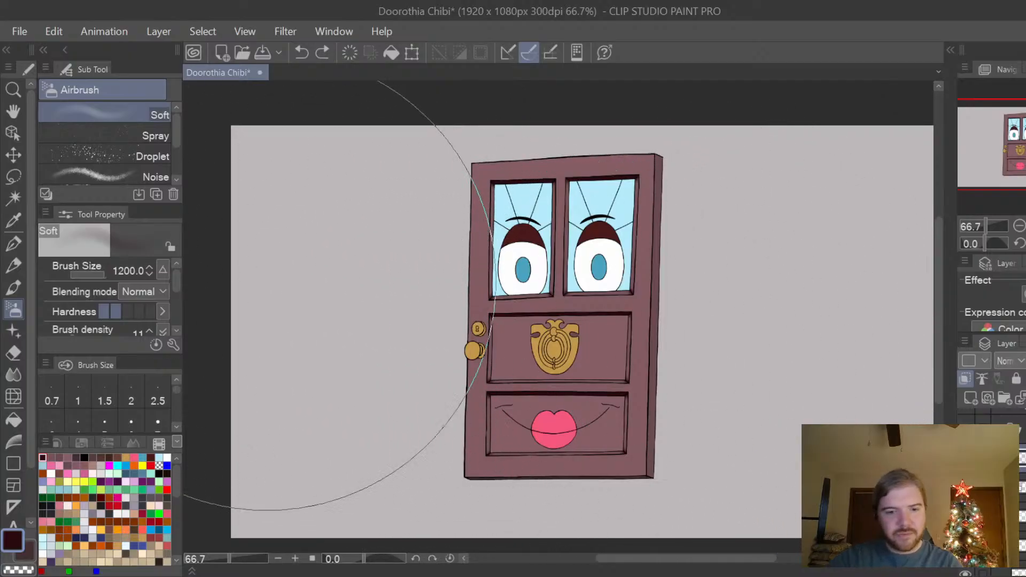
Choose the Droplet airbrush and try dark plum speckles over the door frame at brush size 250, undoing them.
left_click(147, 156)
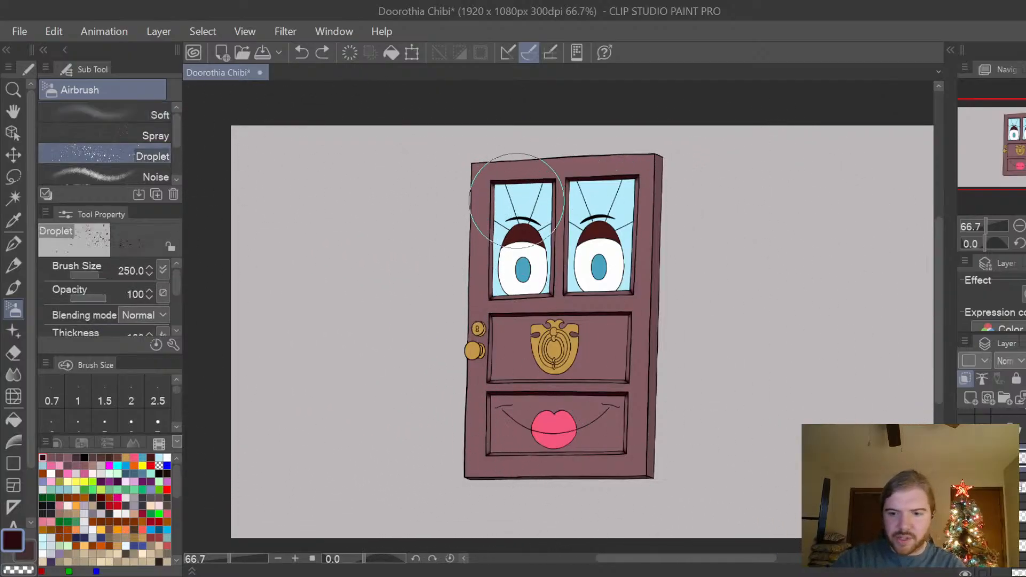
mouse_move(499, 172)
left_mouse_down()
mouse_move(496, 433)
mouse_move(641, 225)
mouse_move(615, 363)
mouse_move(668, 368)
left_mouse_up()
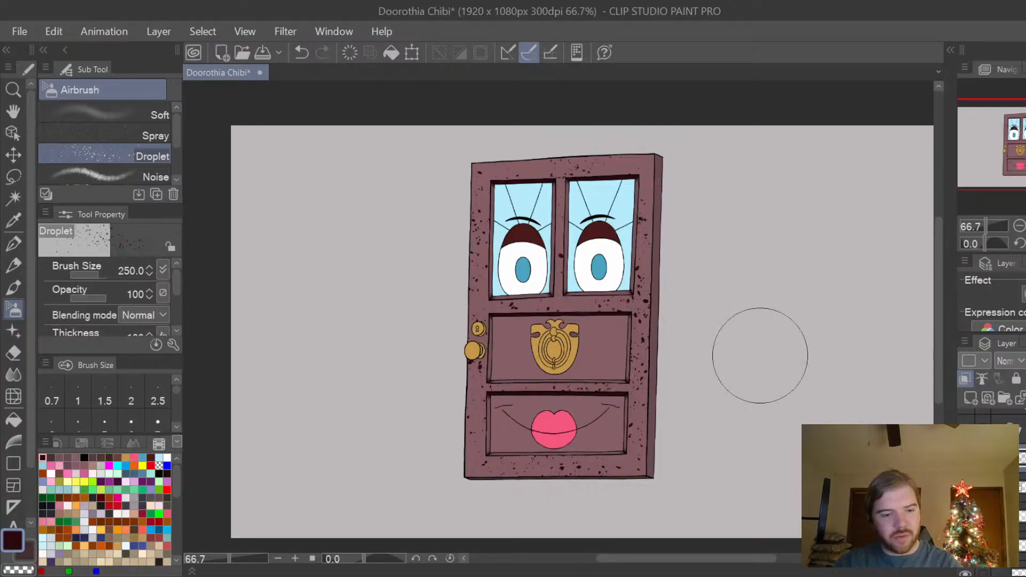
key("ctrl+z")
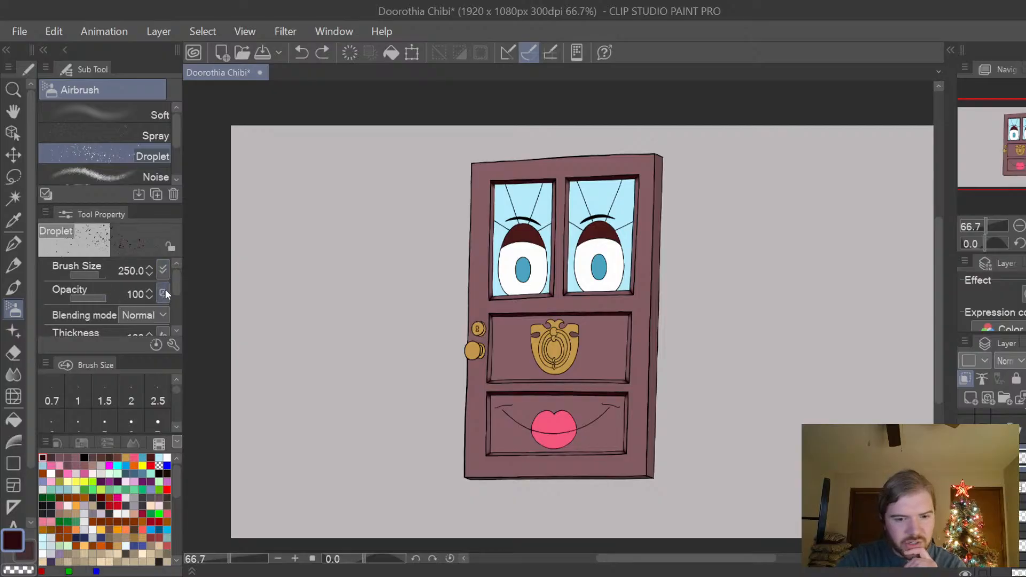
Lower the Droplet airbrush's thickness and particle size, set its opacity to 50 and speckle the door frame in dark plum.
scroll(177, 288, "down", 2)
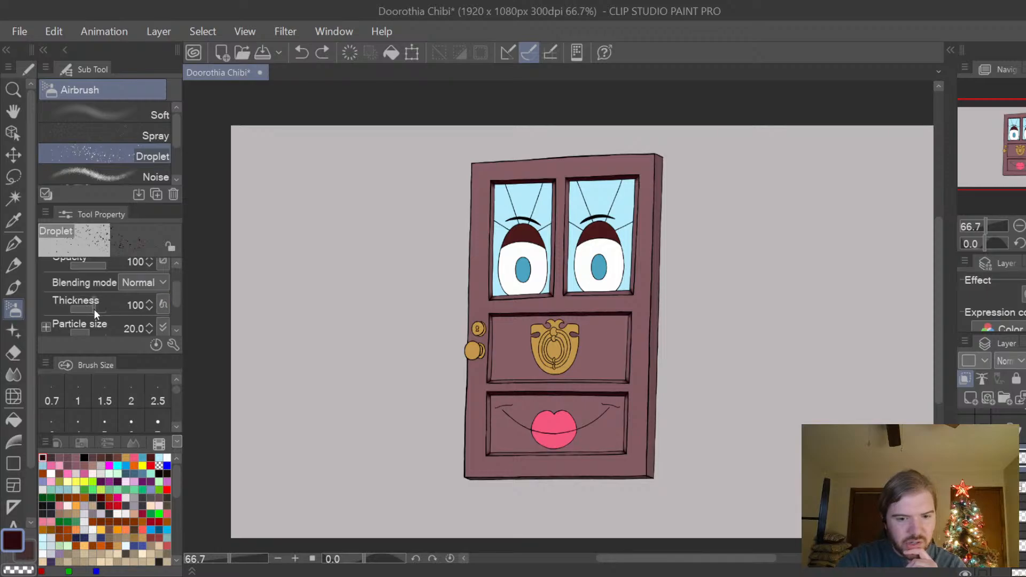
left_click_drag(94, 309, 79, 309)
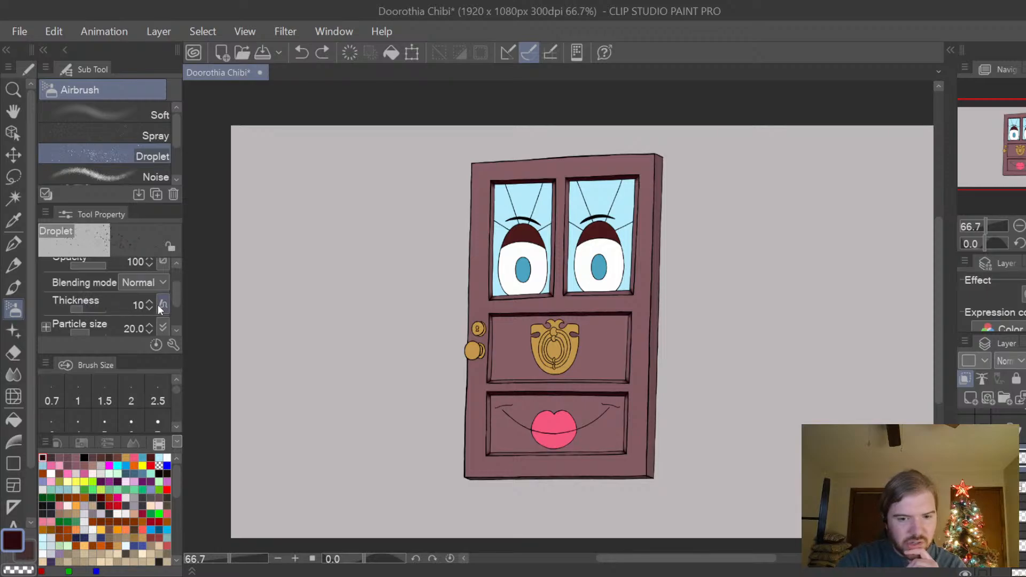
left_click(150, 332)
left_click(150, 332)
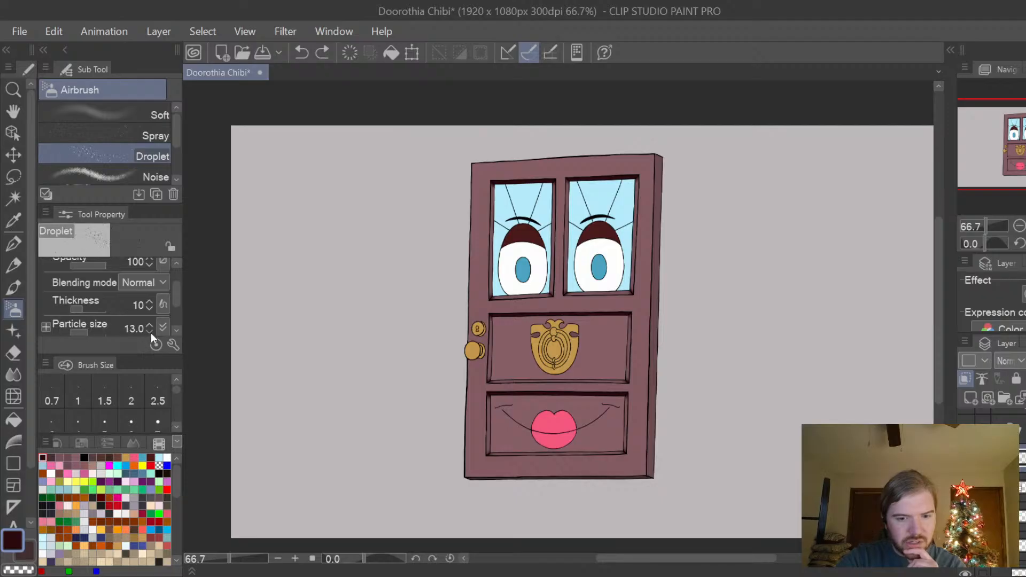
left_click_drag(177, 302, 171, 290)
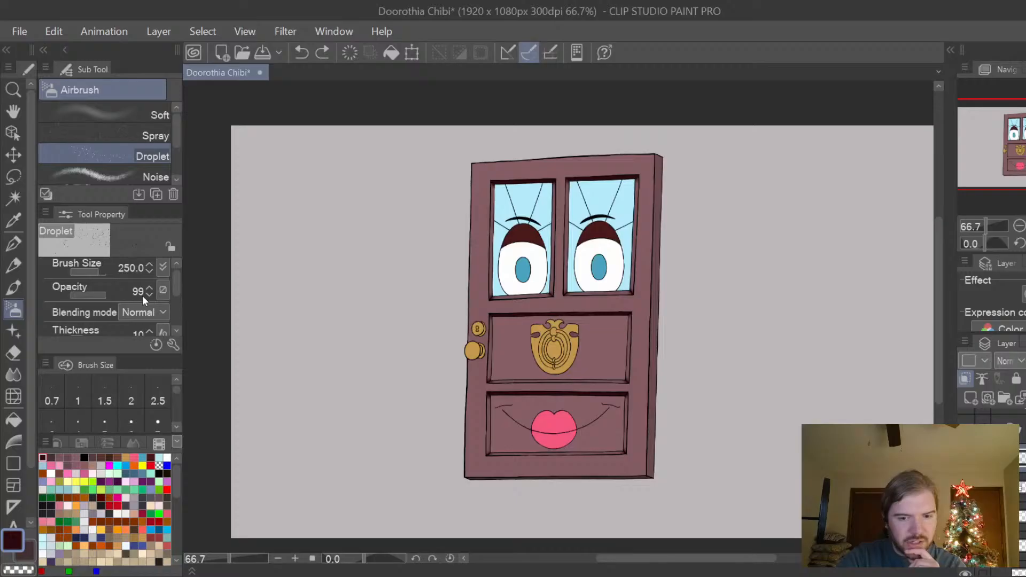
left_click_drag(97, 295, 91, 290)
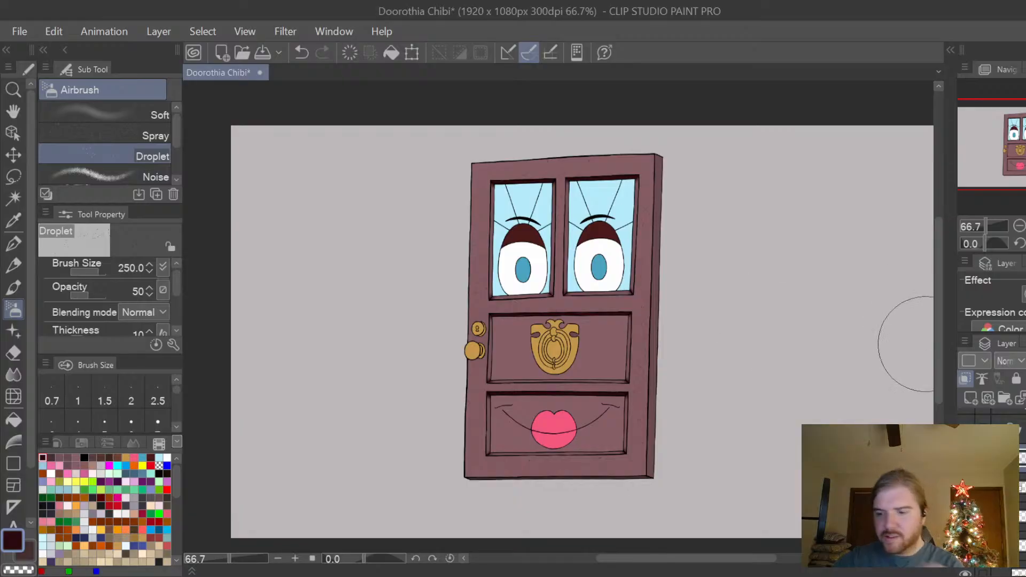
Select the clipped layer of the inset panels and speckle the knocker and mouth panels in dark plum with the Droplet airbrush.
scroll(941, 314, "up", 2)
key("ctrl+plus")
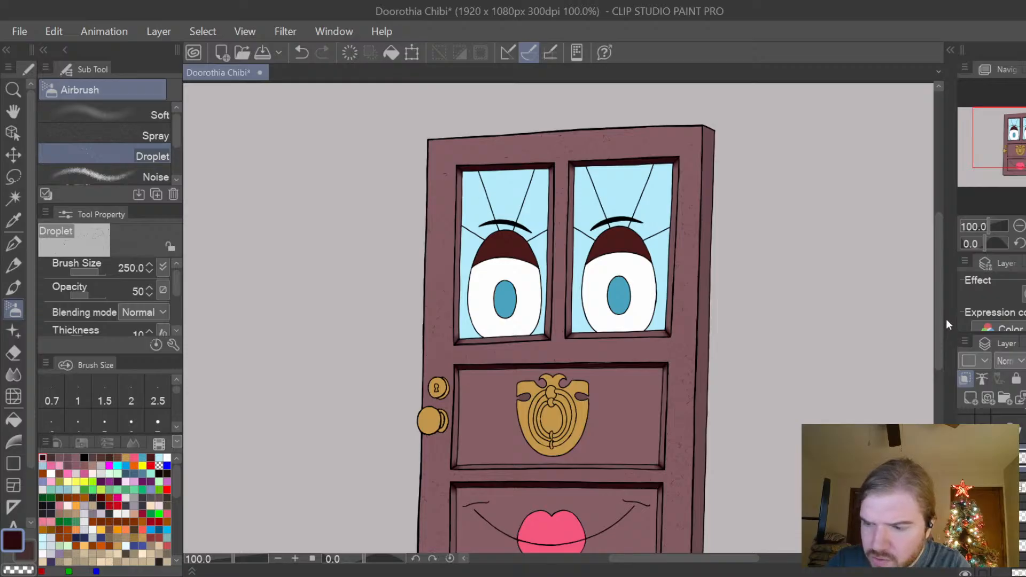
left_click_drag(940, 319, 938, 348)
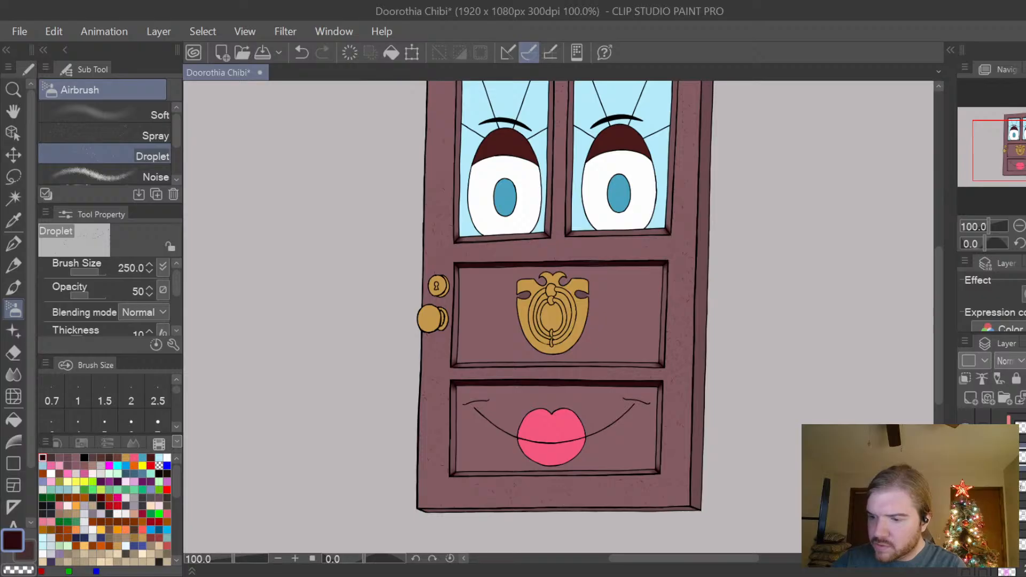
key("ctrl+z")
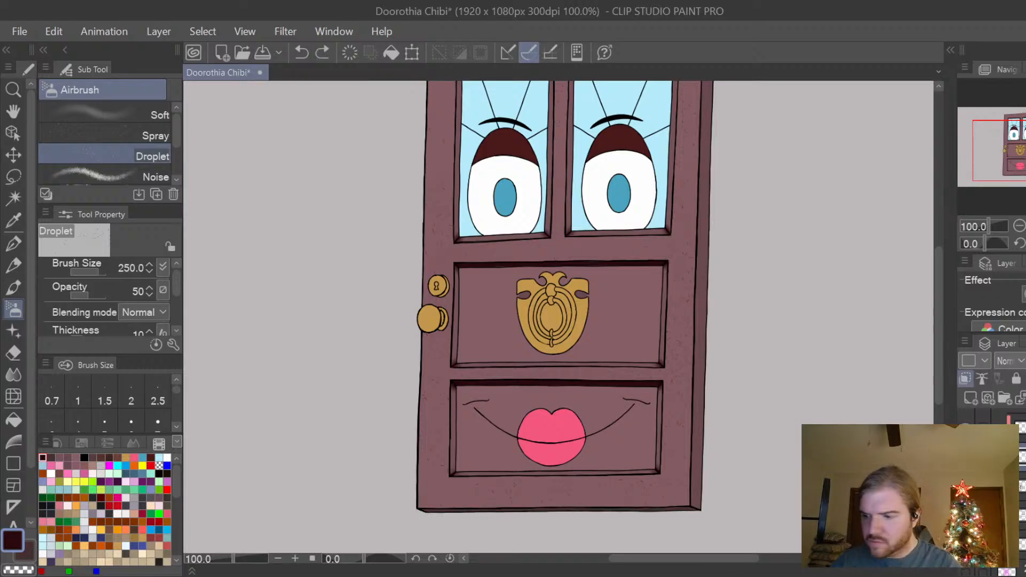
key("ctrl+z")
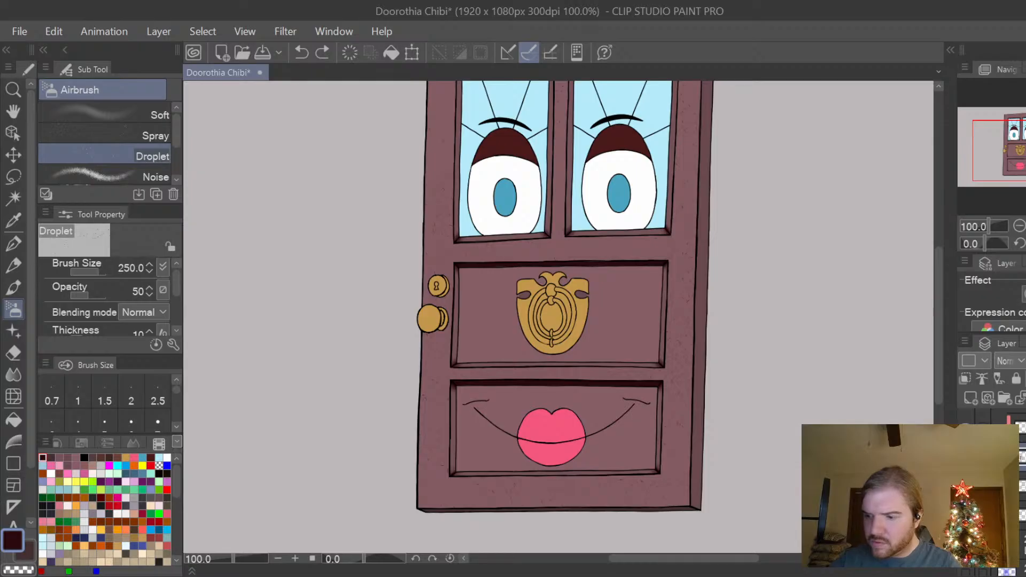
left_click(1016, 423)
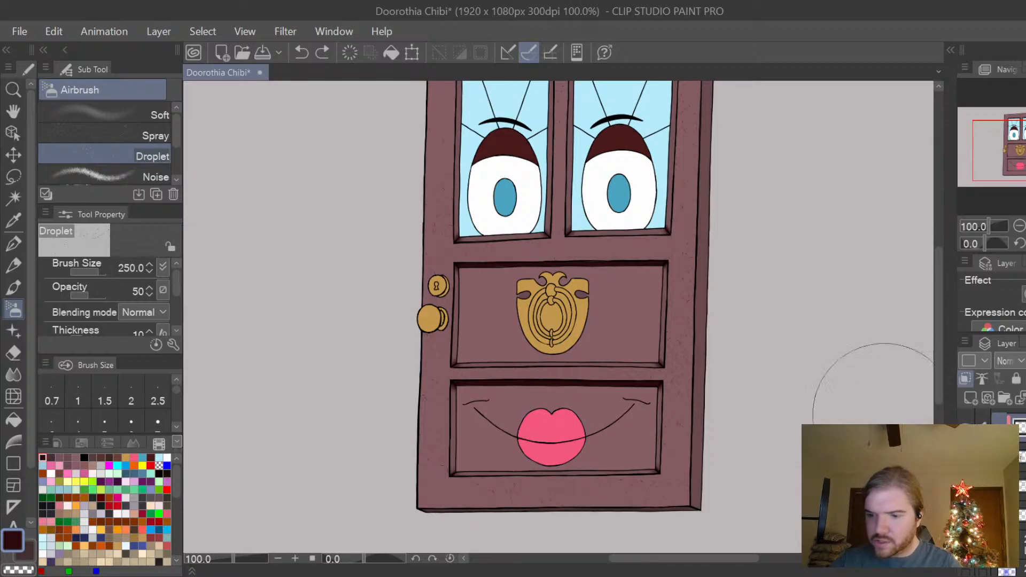
mouse_move(656, 277)
left_mouse_down()
mouse_move(485, 314)
mouse_move(633, 410)
mouse_move(549, 301)
left_mouse_up()
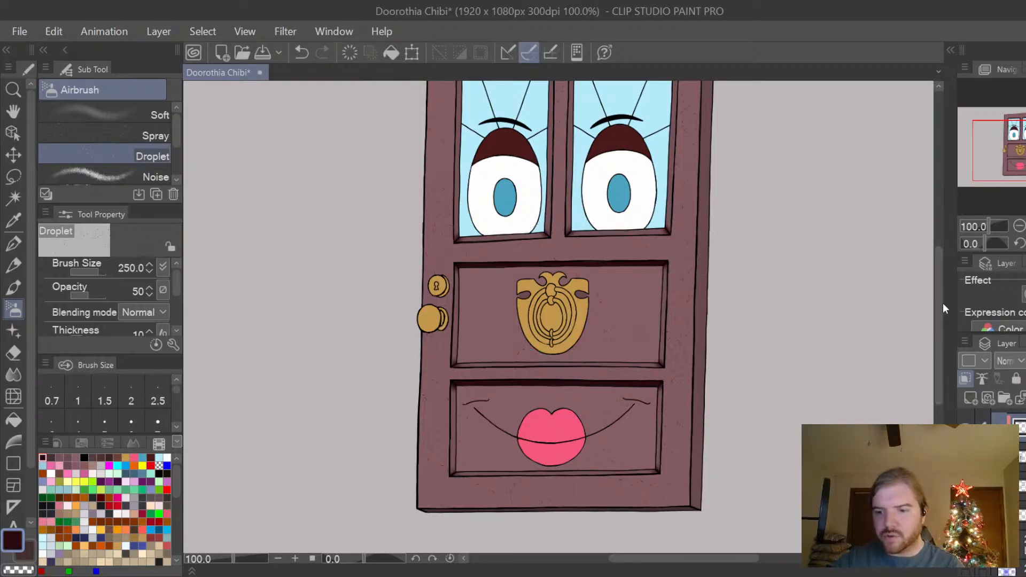
scroll(930, 321, "up", 2)
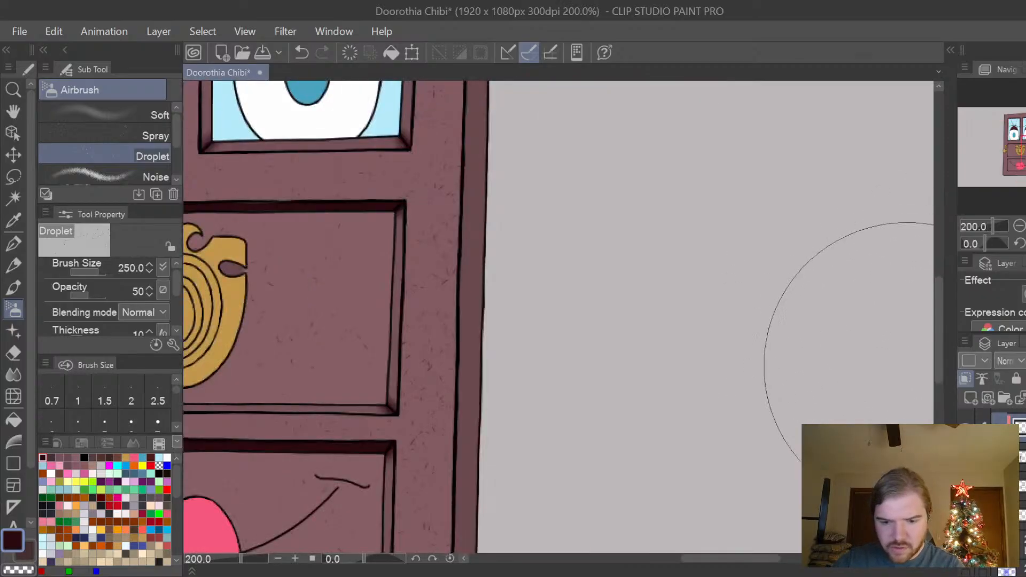
Examine the speckle texture on the door's knocker panel, mouth panel and window frame, both close up and from a distance.
scroll(877, 427, "down", 2)
left_click_drag(746, 561, 737, 567)
mouse_move(937, 315)
left_mouse_down()
mouse_move(934, 341)
mouse_move(937, 319)
left_mouse_up()
key("ctrl+plus")
key("ctrl+plus")
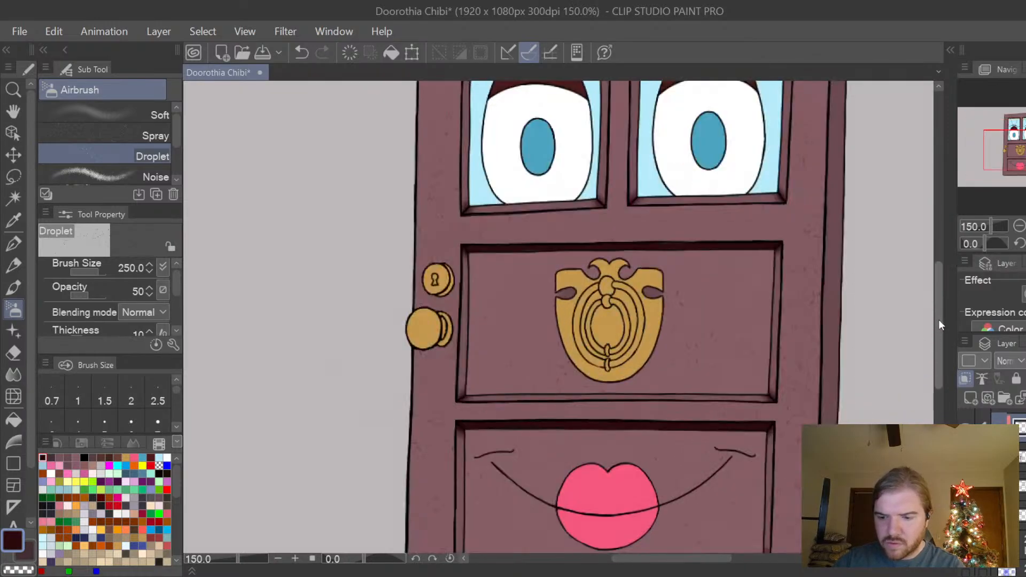
key("ctrl+plus")
key("ctrl+plus")
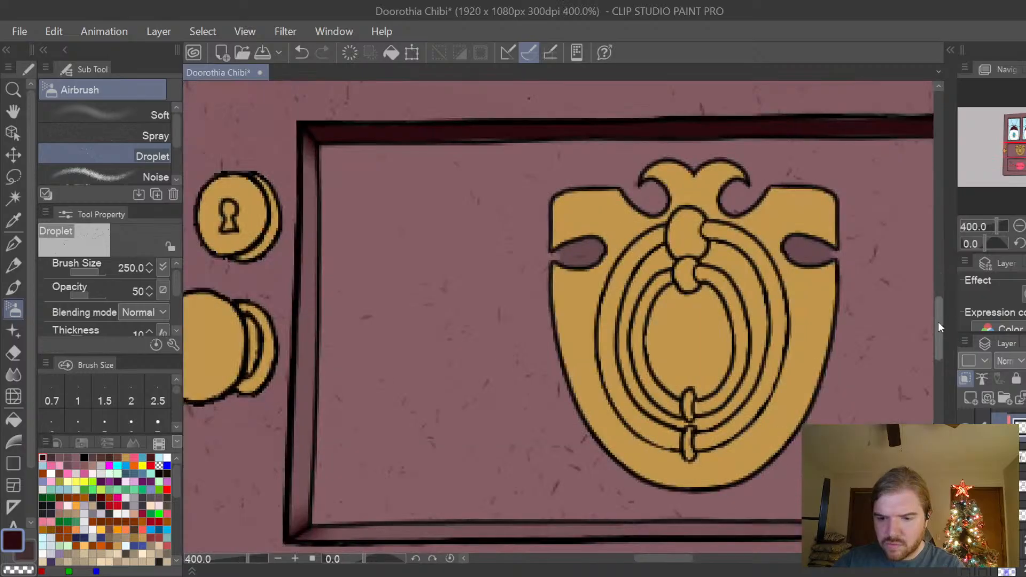
key("ctrl+minus")
key("ctrl+minus")
key("ctrl+minus")
key("ctrl+minus")
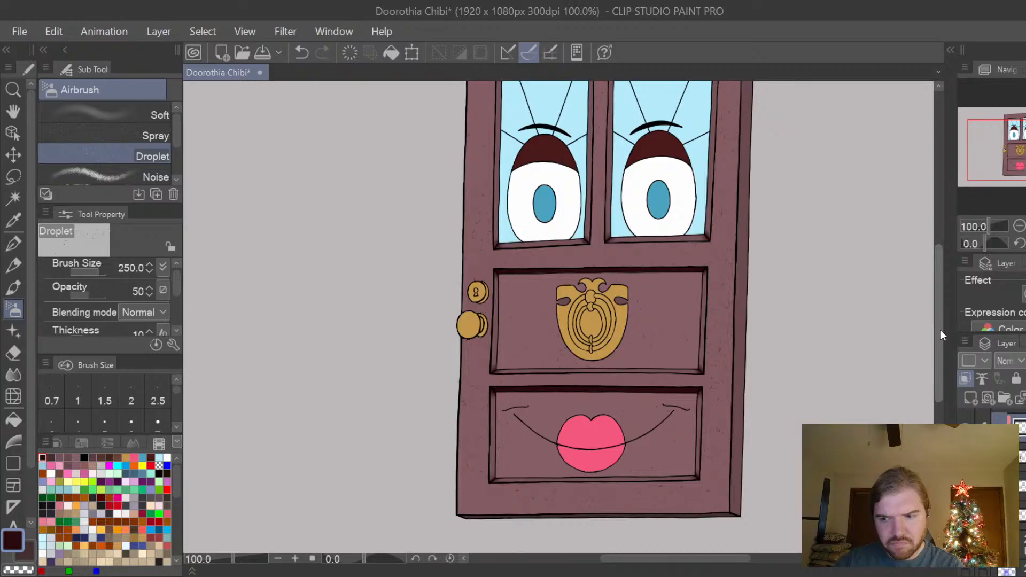
scroll(940, 327, "up", 4)
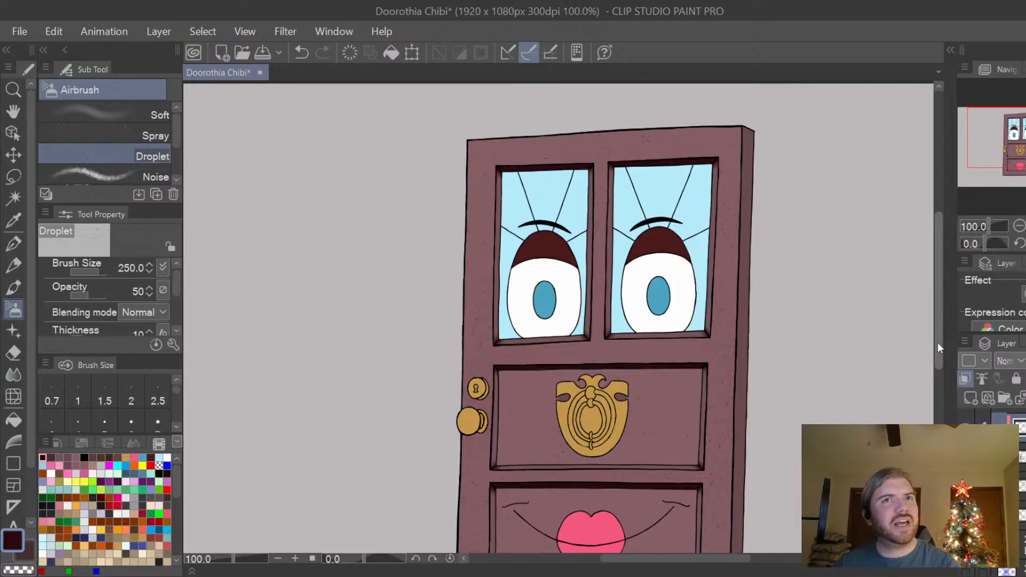
key("ctrl+minus")
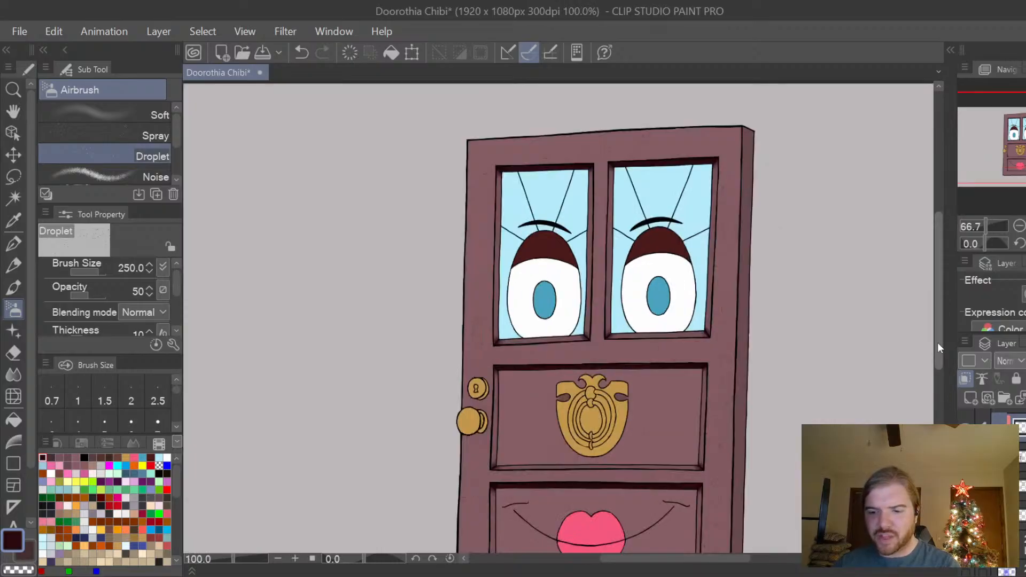
key("ctrl+plus")
key("ctrl+plus")
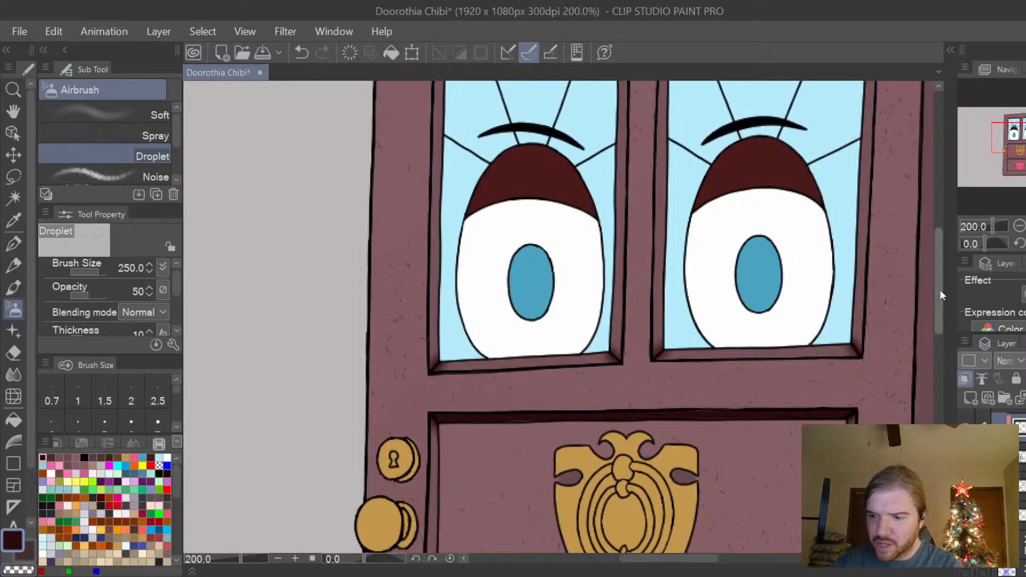
left_click_drag(940, 290, 946, 233)
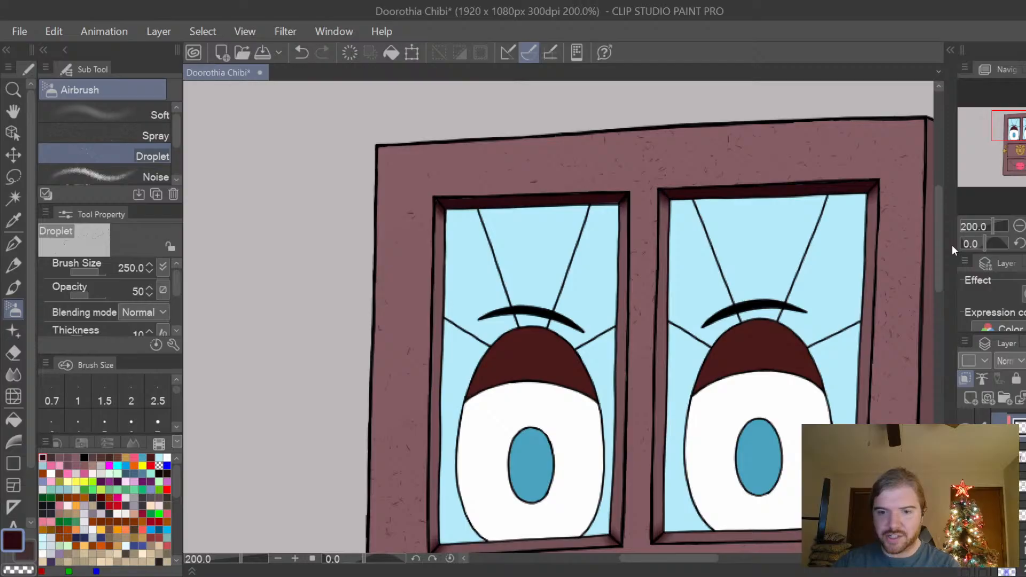
key("ctrl+minus")
key("ctrl+minus")
Undo the last speckling stroke and speckle the inset knocker and mouth panels again in dark plum with the Droplet airbrush.
left_click_drag(941, 243, 937, 342)
key("ctrl+plus")
key("ctrl+plus")
key("ctrl+minus")
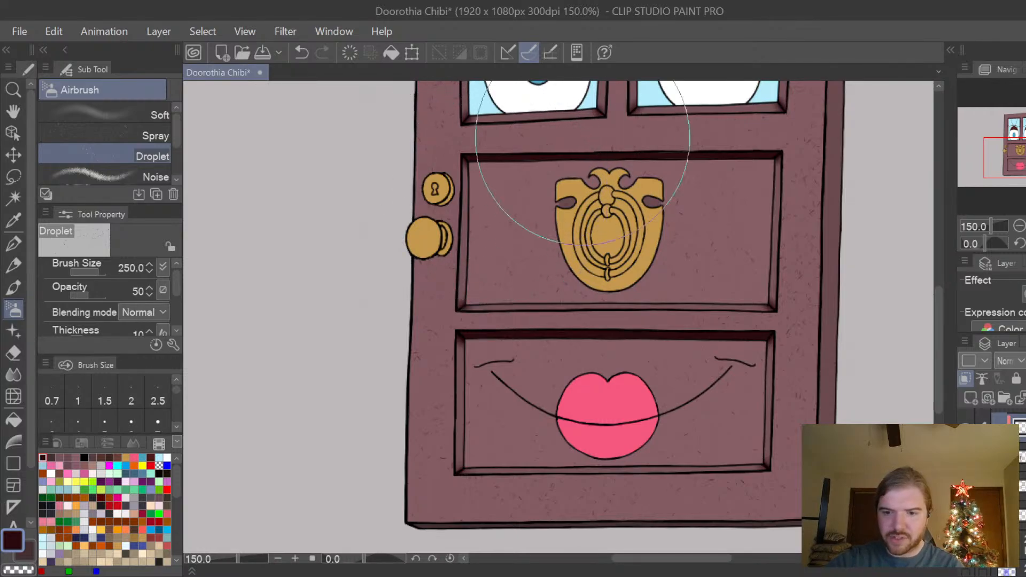
key("ctrl+z")
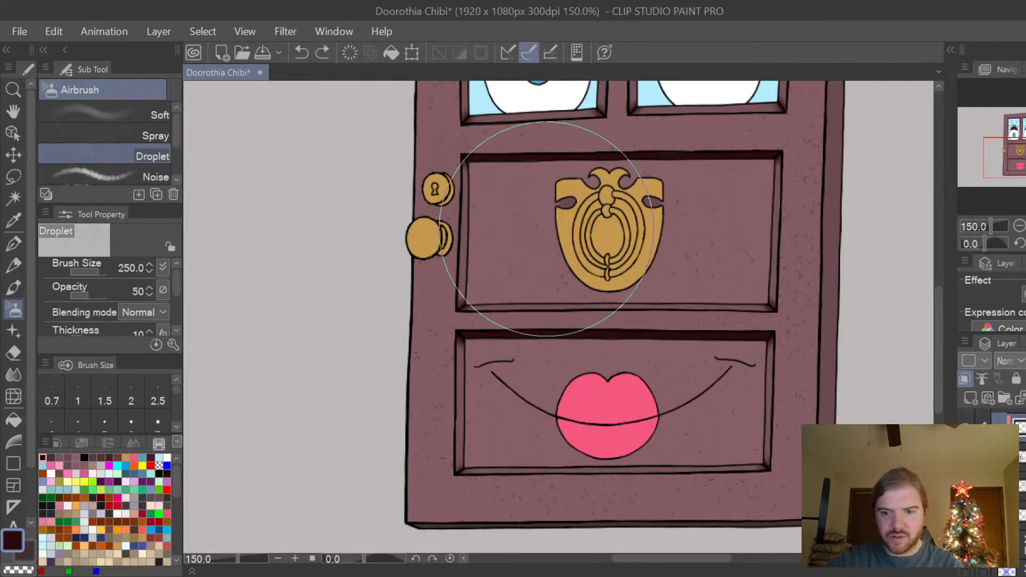
mouse_move(506, 187)
left_mouse_down()
mouse_move(530, 327)
mouse_move(646, 381)
mouse_move(824, 382)
left_mouse_up()
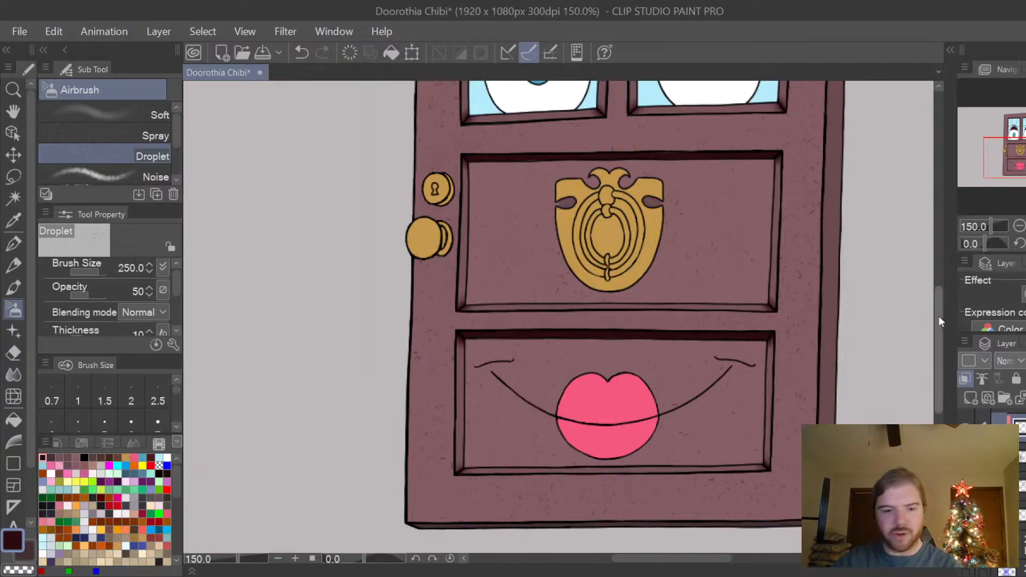
Switch to the G-pen and check the speckled door from the windows to the base, ending with the whole character in view.
key("p")
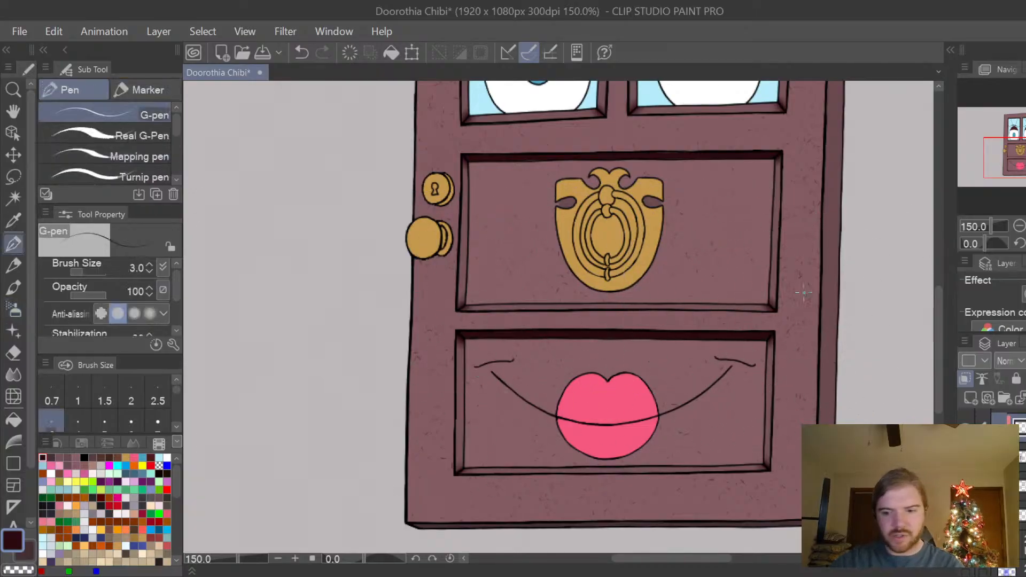
left_click_drag(939, 326, 949, 275)
left_click_drag(938, 310, 945, 261)
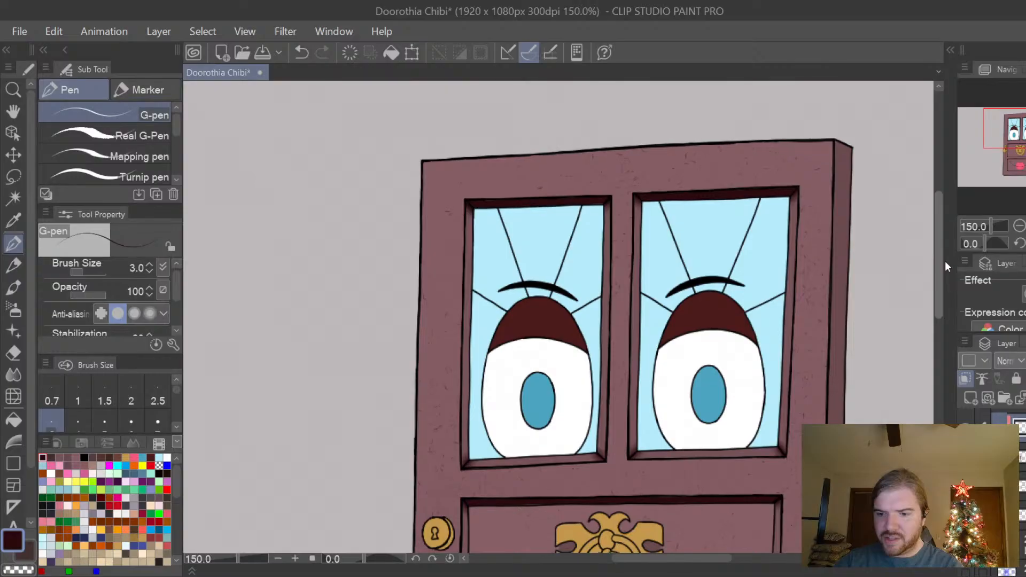
left_click_drag(945, 261, 929, 375)
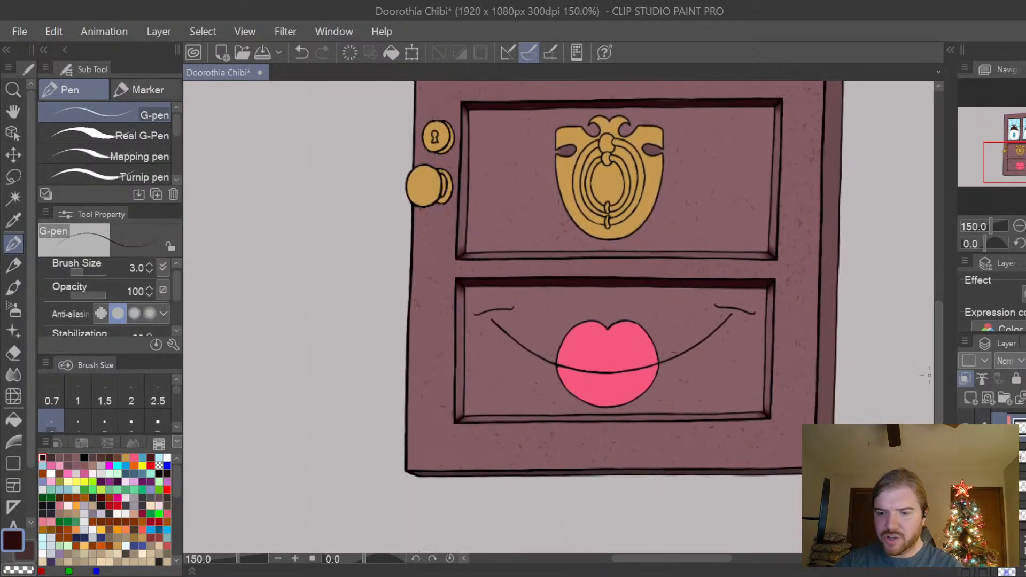
scroll(929, 375, "down", 2)
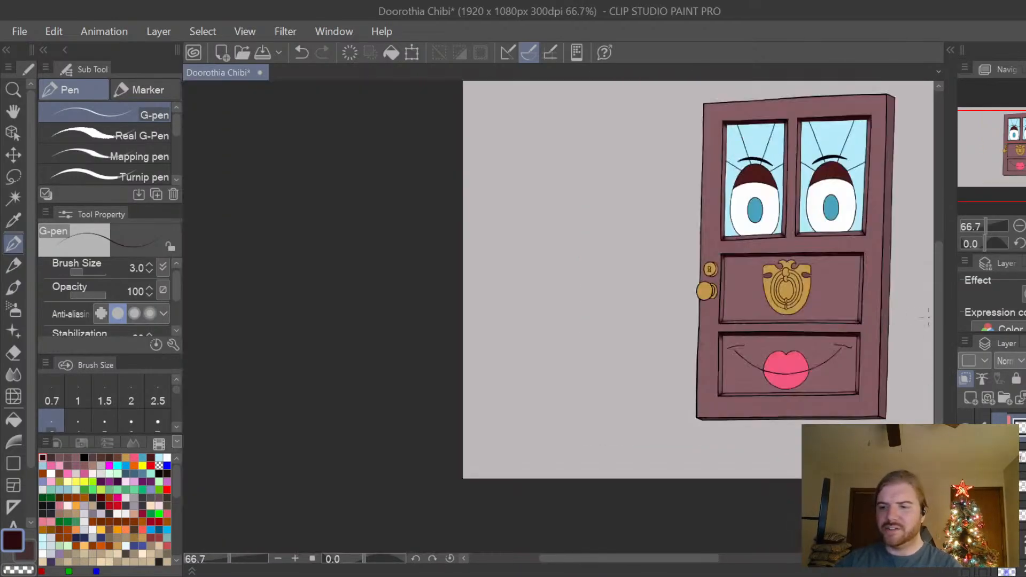
left_click_drag(935, 316, 937, 294)
left_click_drag(711, 564, 755, 559)
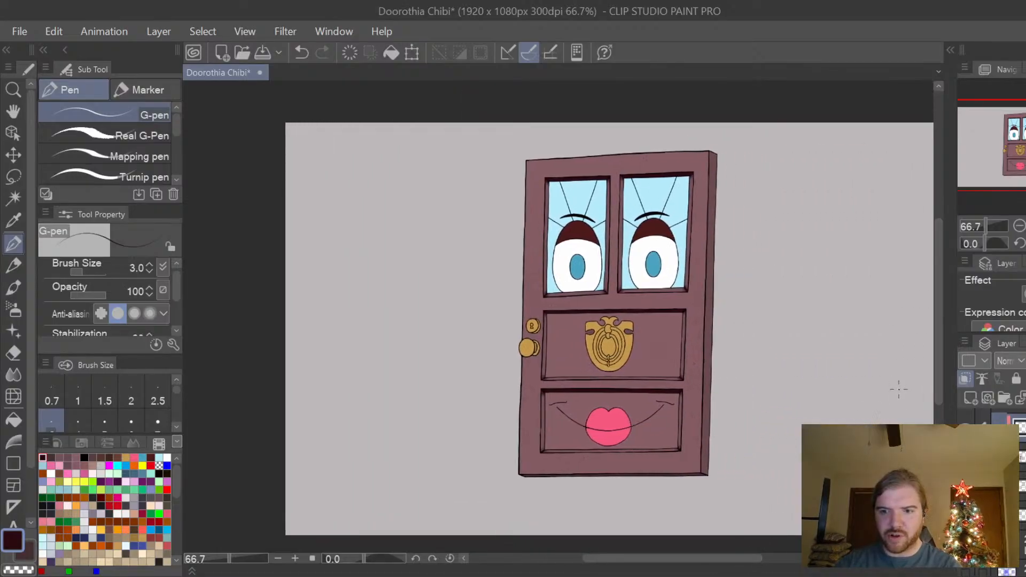
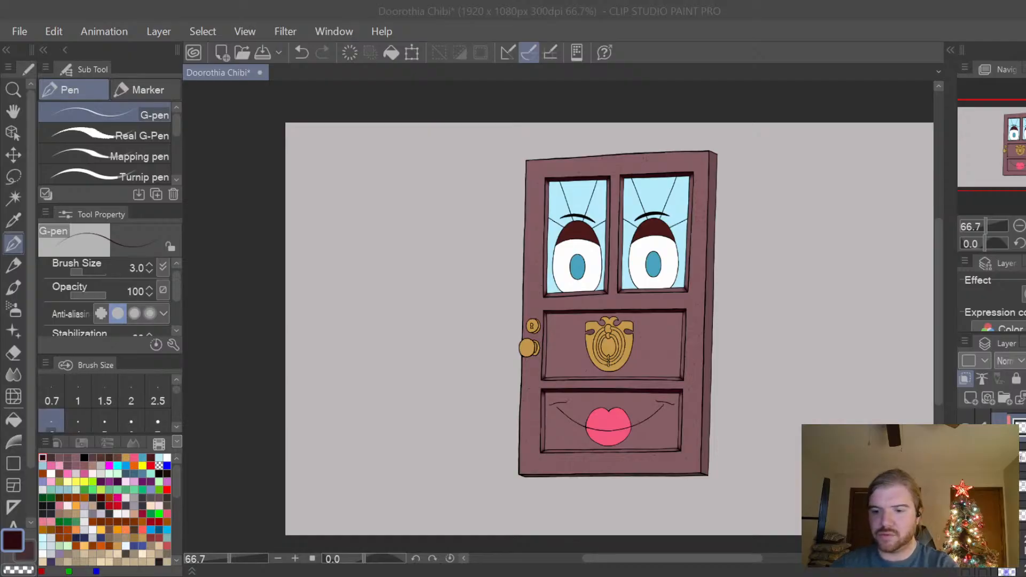
Toggle layer visibility while viewing the knocker up close to identify the layer that holds the inset panel's plum fill.
left_click(648, 341)
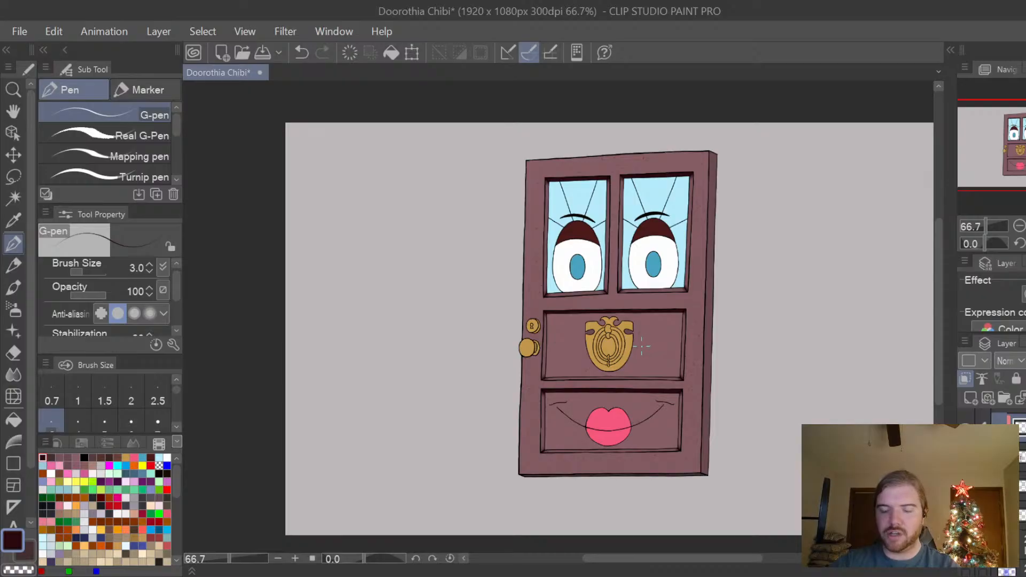
scroll(642, 346, "up", 4)
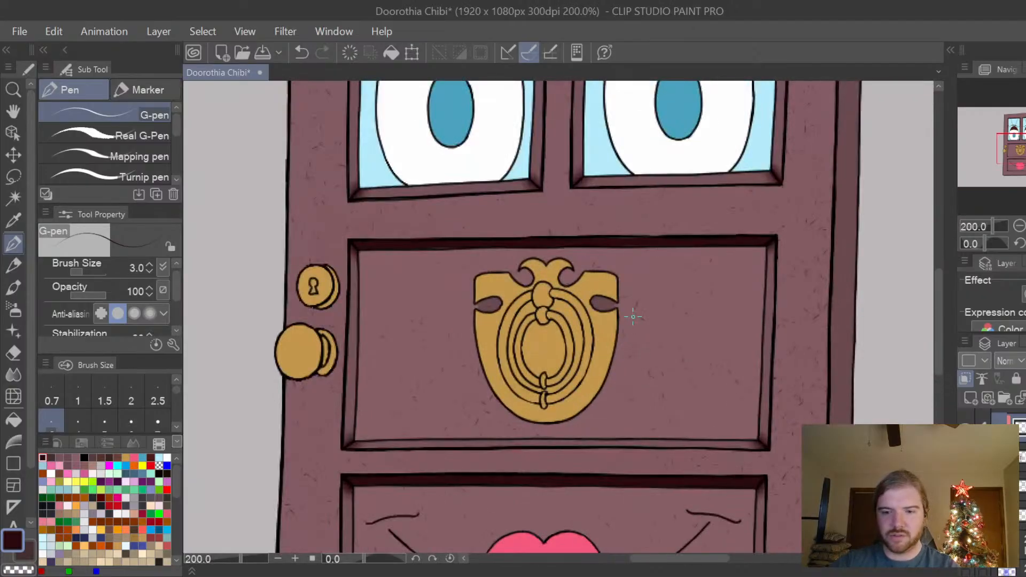
key("space")
mouse_move(632, 340)
left_mouse_down()
mouse_move(649, 348)
mouse_move(650, 336)
left_mouse_up()
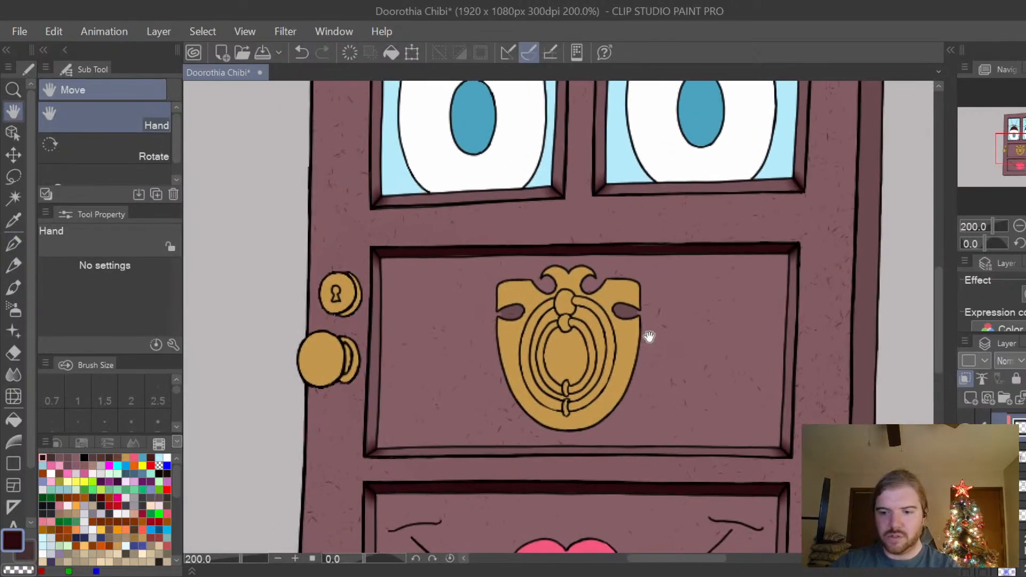
scroll(649, 337, "up", 2)
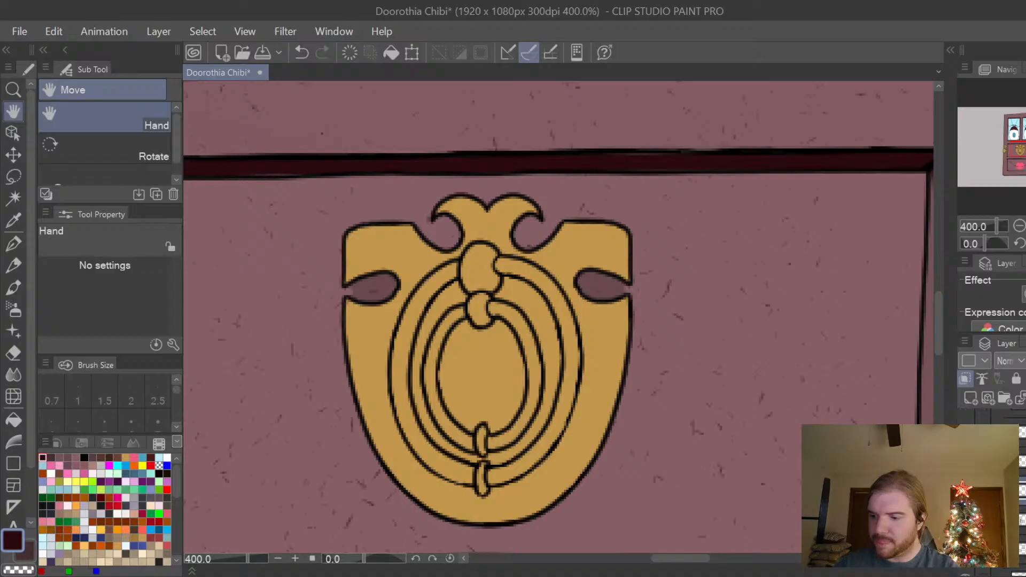
left_click(966, 488)
left_click(966, 489)
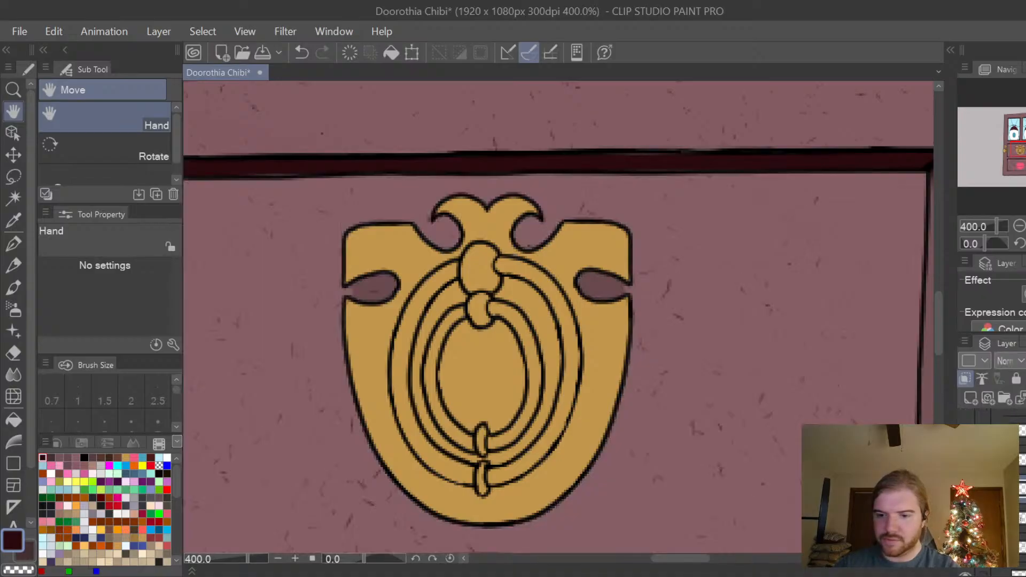
left_click(965, 489)
left_click(965, 488)
left_click(965, 488)
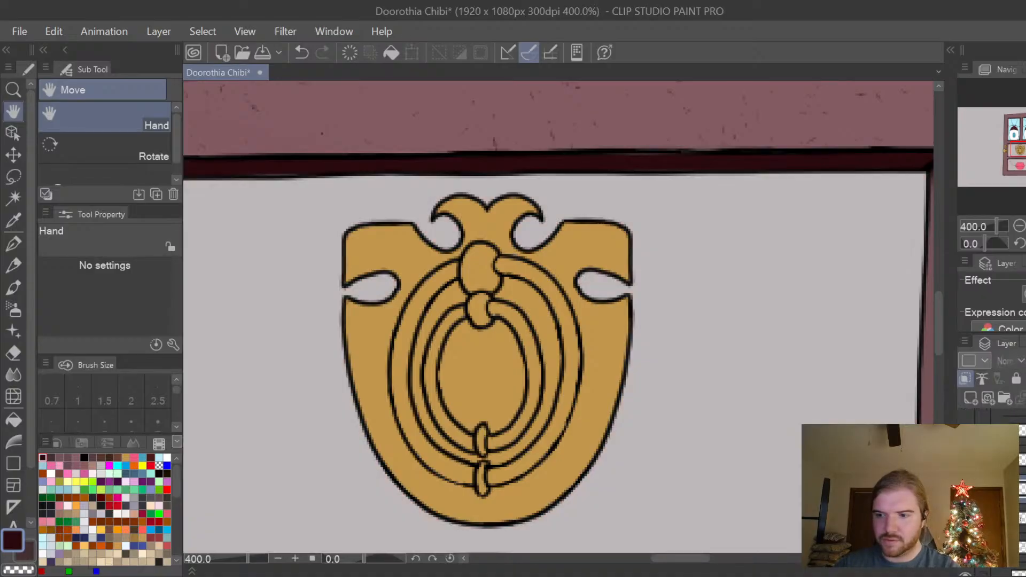
left_click(965, 488)
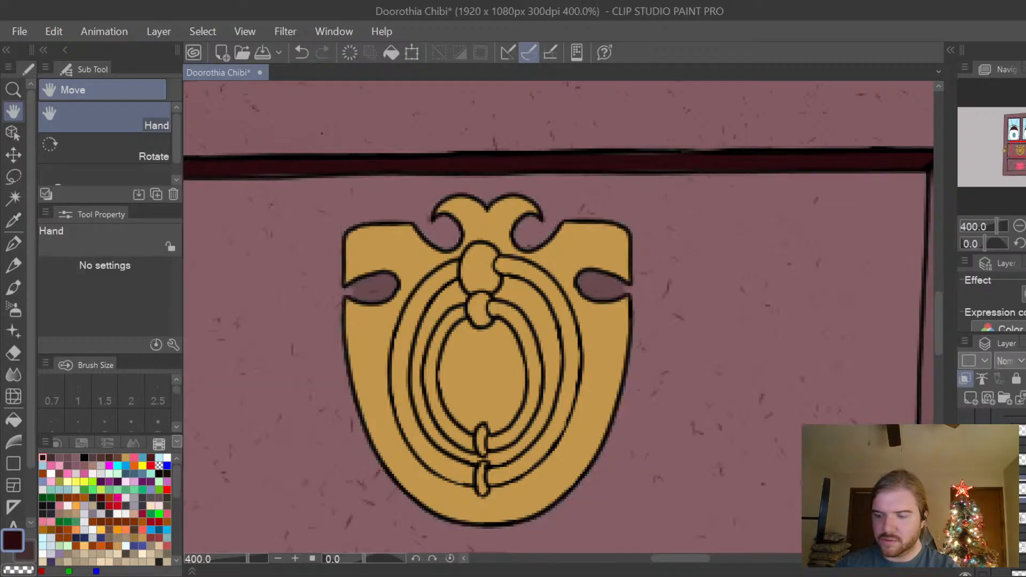
left_click(965, 489)
left_click(965, 489)
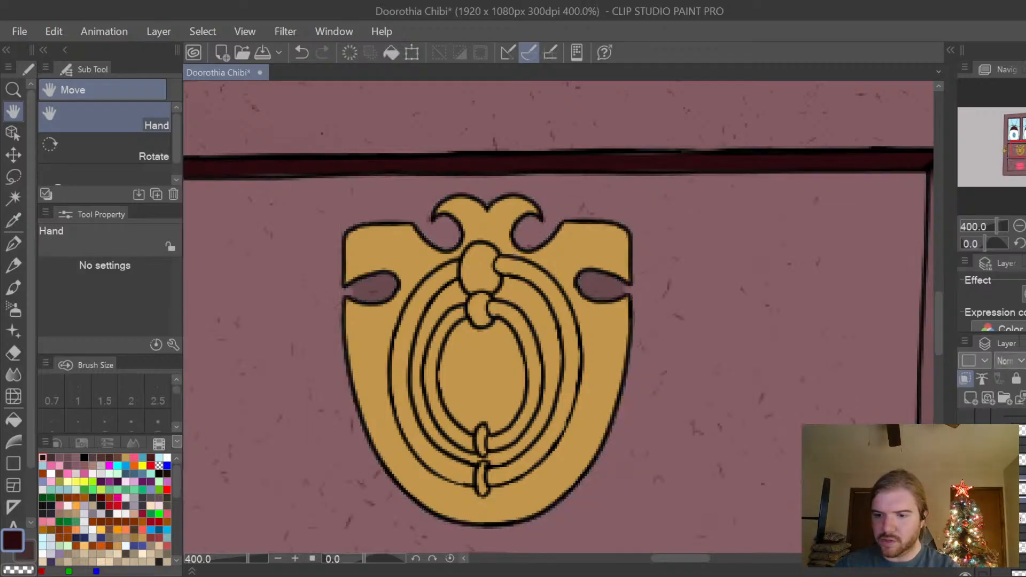
left_click(965, 489)
left_click(965, 488)
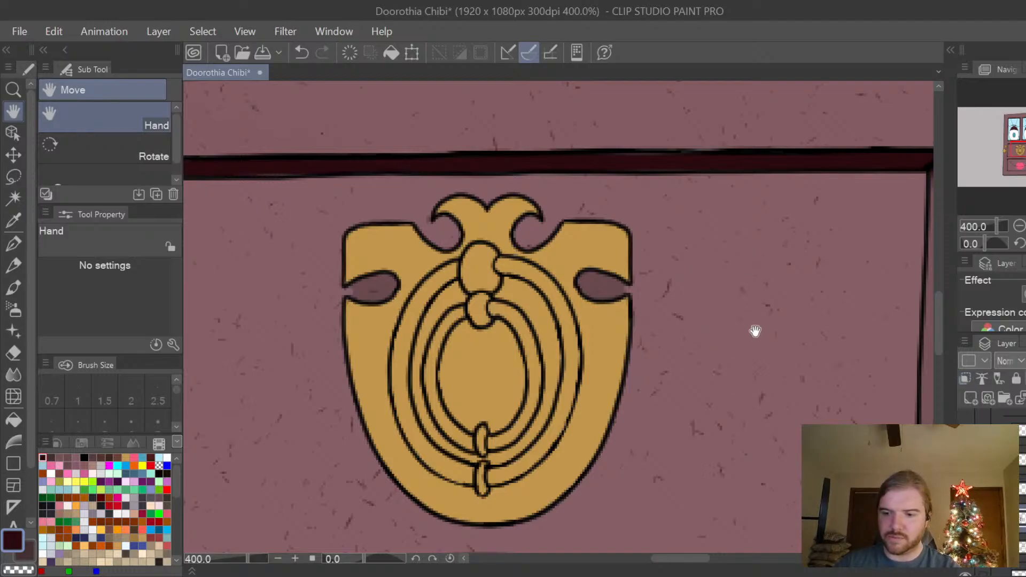
Sample the panel's plum and paint over the darker patches inside the knocker's two side notches with the G-pen at size 6.
left_click(749, 347, "alt")
key("p")
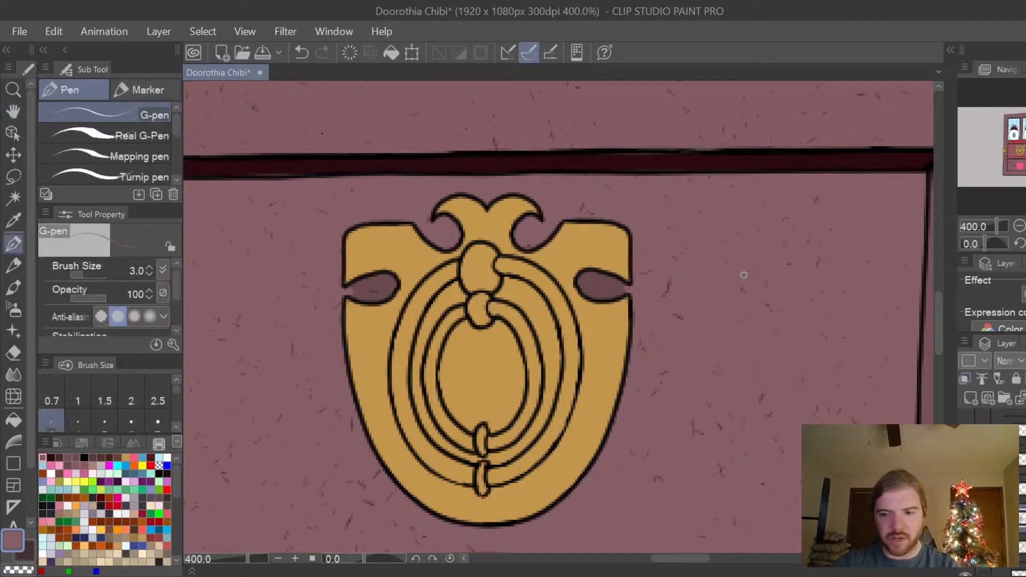
mouse_move(618, 284)
left_mouse_down()
mouse_move(588, 277)
mouse_move(598, 278)
mouse_move(592, 290)
mouse_move(619, 295)
mouse_move(596, 277)
left_mouse_up()
key("bracketright")
key("bracketright")
key("bracketright")
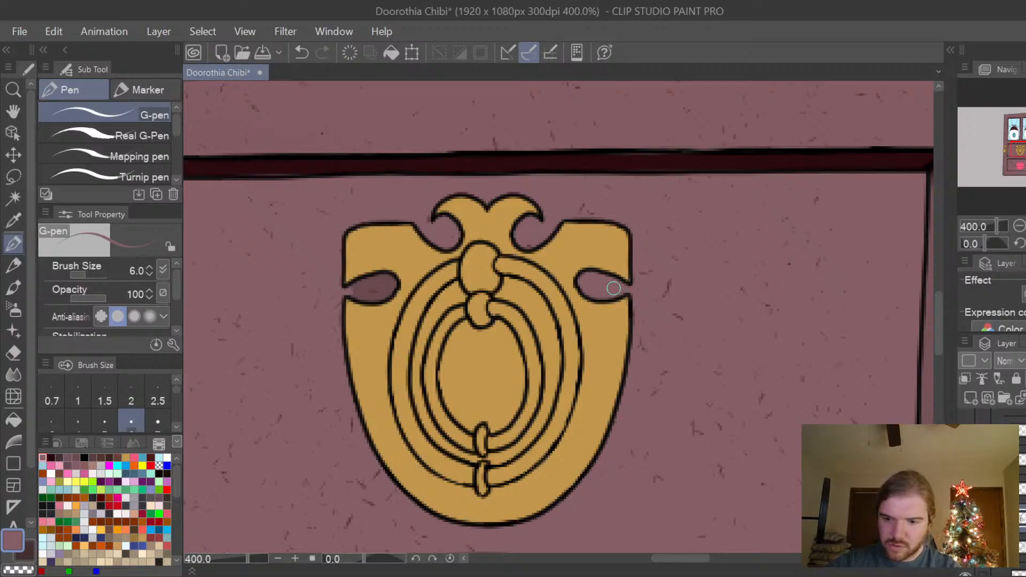
mouse_move(350, 289)
left_mouse_down()
mouse_move(386, 277)
mouse_move(395, 288)
mouse_move(374, 301)
mouse_move(353, 294)
mouse_move(371, 292)
left_mouse_up()
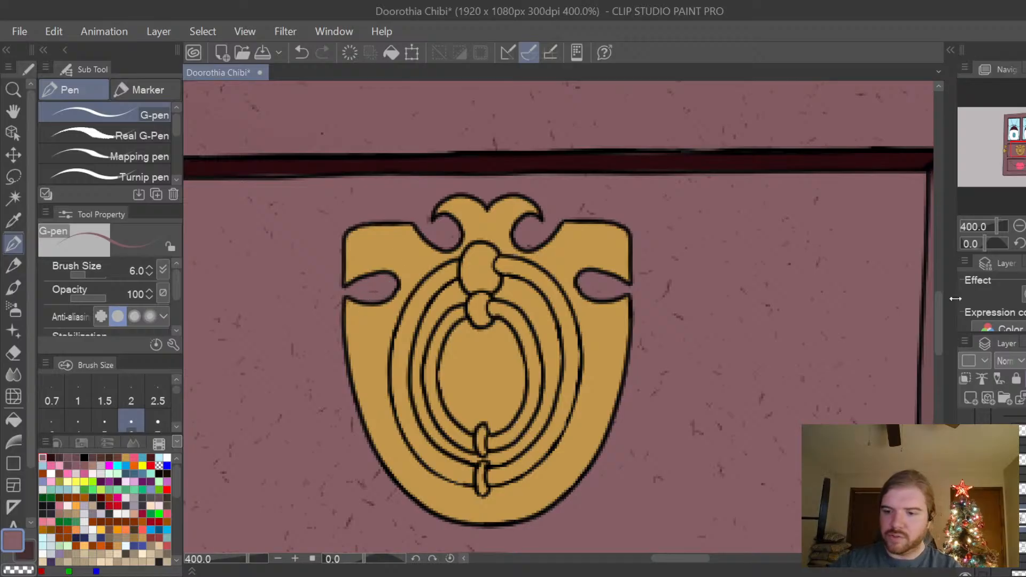
On a clipped layer, shade under the knocker's left notch and left curl in sampled dark plum with the G-pen at size 2.5.
left_click(965, 379)
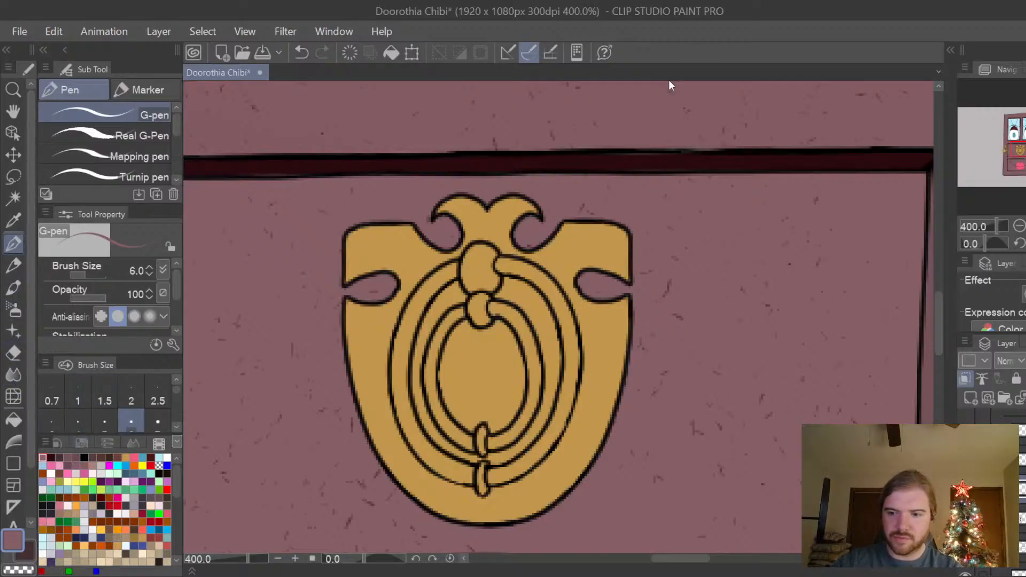
left_click(670, 161, "alt")
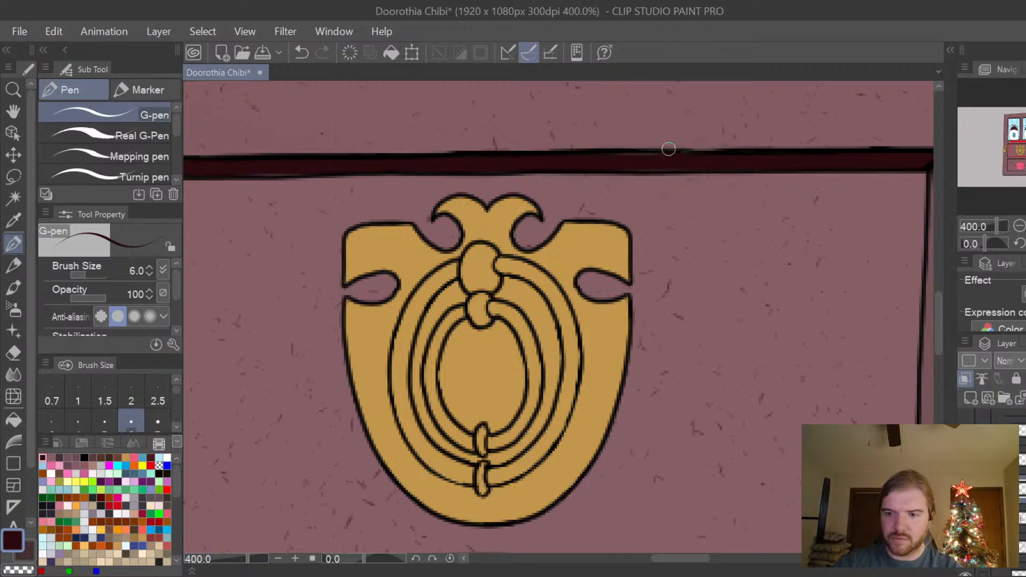
key("p")
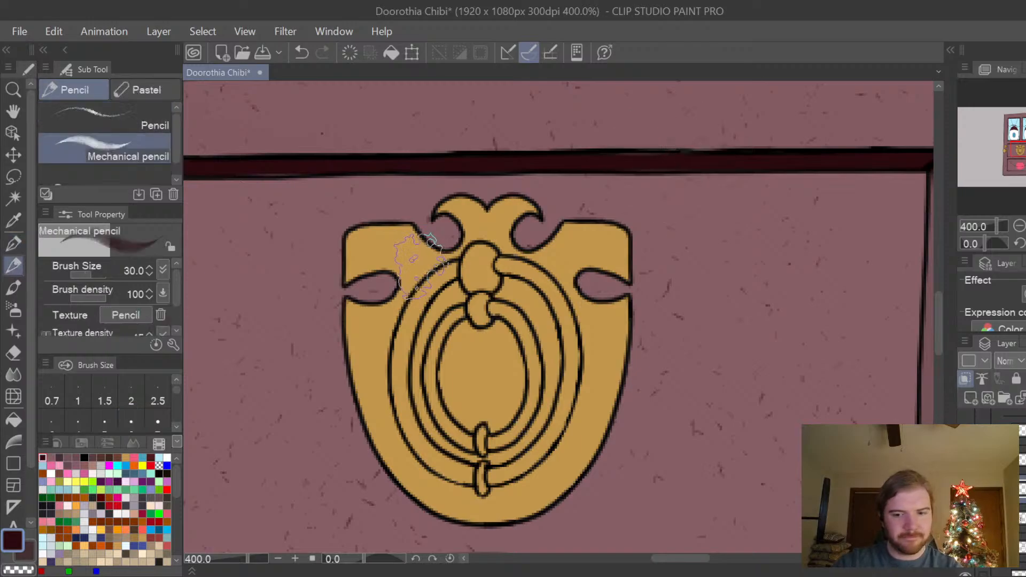
key("p")
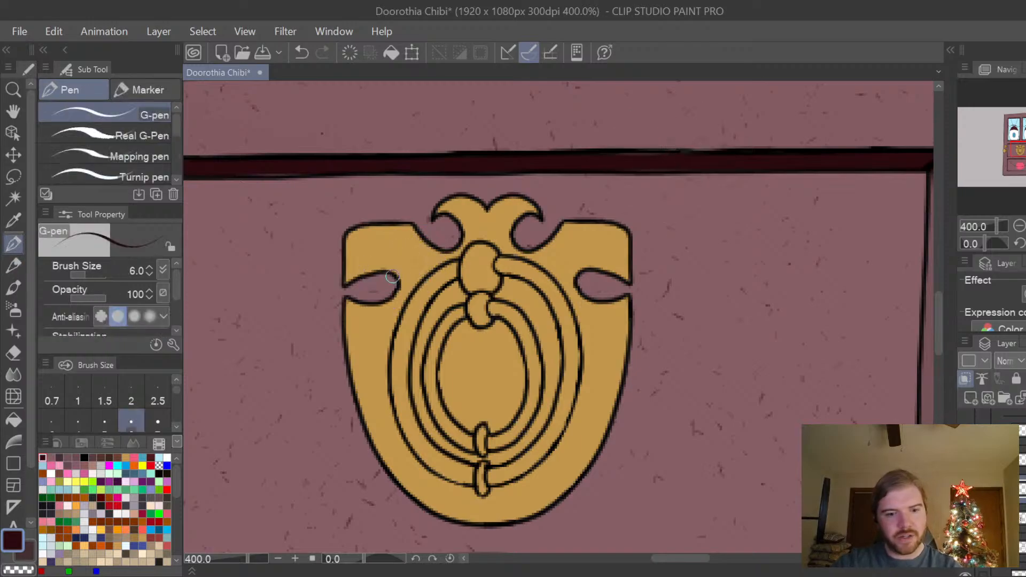
key("bracketleft")
key("bracketleft")
key("bracketleft")
scroll(352, 287, "up", 2)
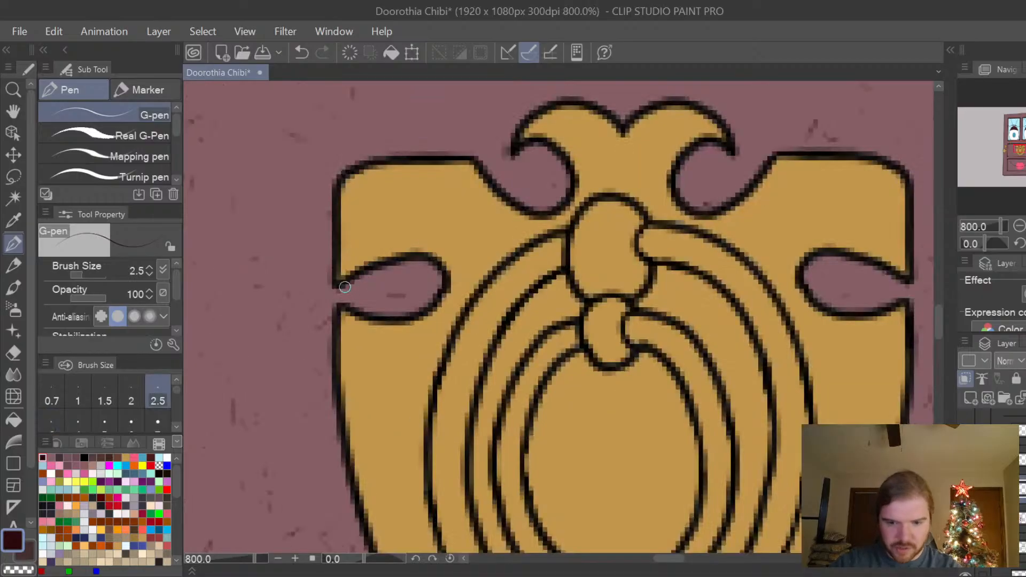
mouse_move(342, 288)
left_mouse_down()
mouse_move(405, 261)
mouse_move(434, 267)
mouse_move(443, 288)
mouse_move(418, 327)
mouse_move(361, 314)
mouse_move(341, 310)
left_mouse_up()
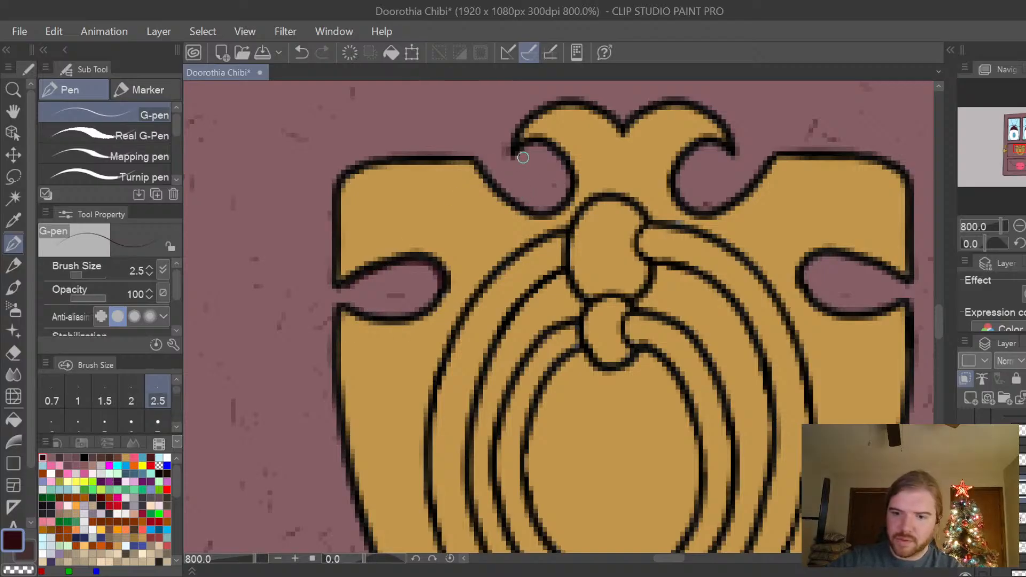
mouse_move(518, 159)
left_mouse_down()
mouse_move(544, 147)
mouse_move(533, 155)
mouse_move(552, 154)
mouse_move(566, 192)
left_mouse_up()
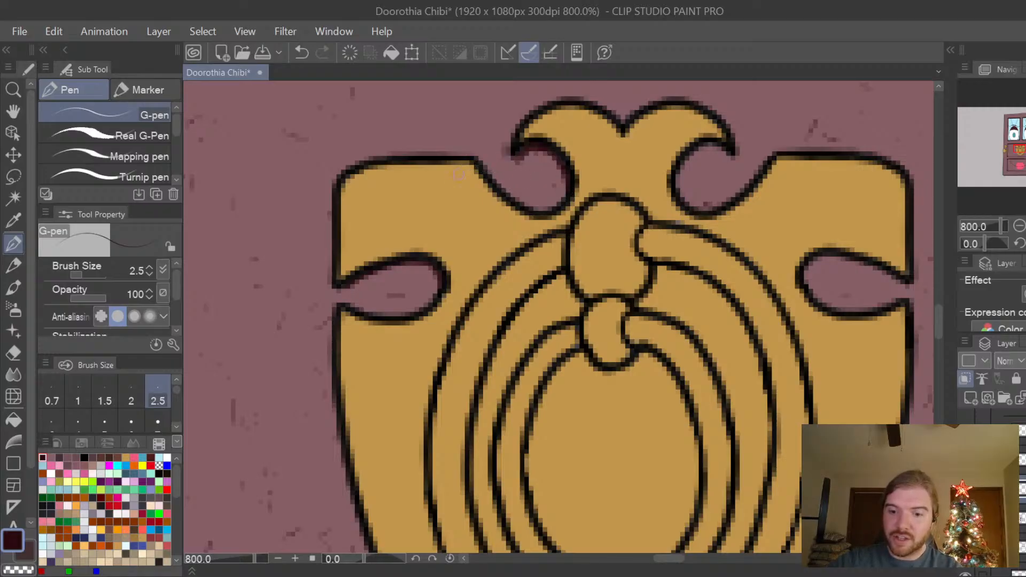
mouse_move(335, 291)
left_mouse_down()
mouse_move(374, 273)
mouse_move(333, 292)
mouse_move(413, 264)
mouse_move(448, 297)
left_mouse_up()
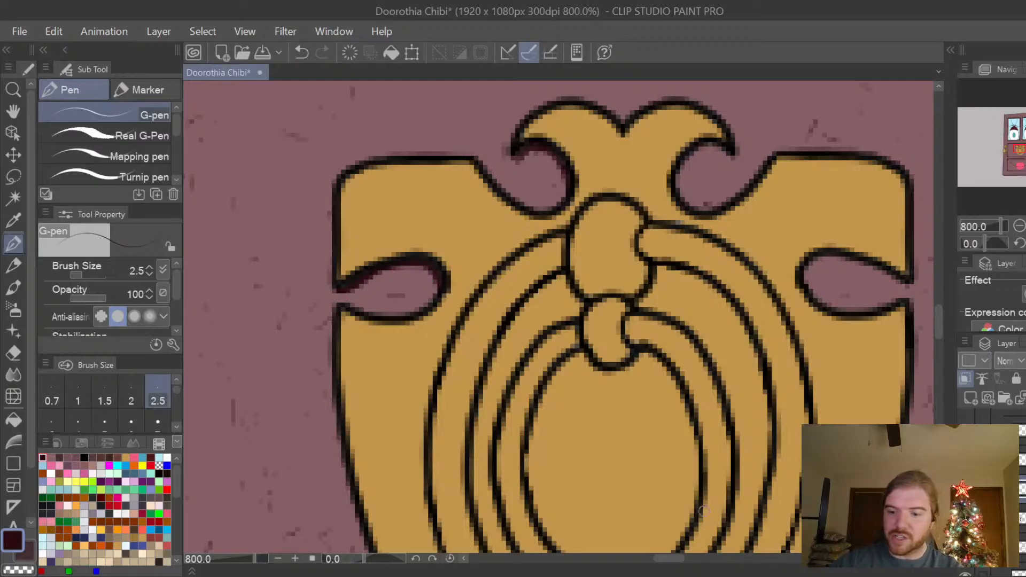
Shade under the upper edge of the knocker's right notch and right curl with the dark plum G-pen.
left_click_drag(668, 560, 677, 560)
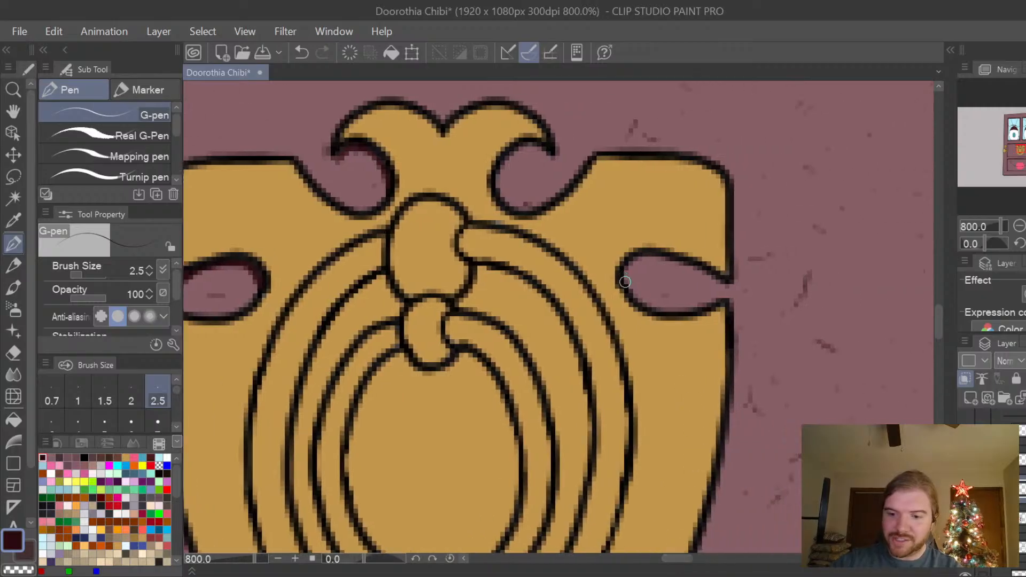
mouse_move(623, 278)
left_mouse_down()
mouse_move(669, 260)
mouse_move(732, 284)
mouse_move(707, 256)
mouse_move(721, 281)
mouse_move(631, 265)
left_mouse_up()
left_click_drag(714, 270, 732, 281)
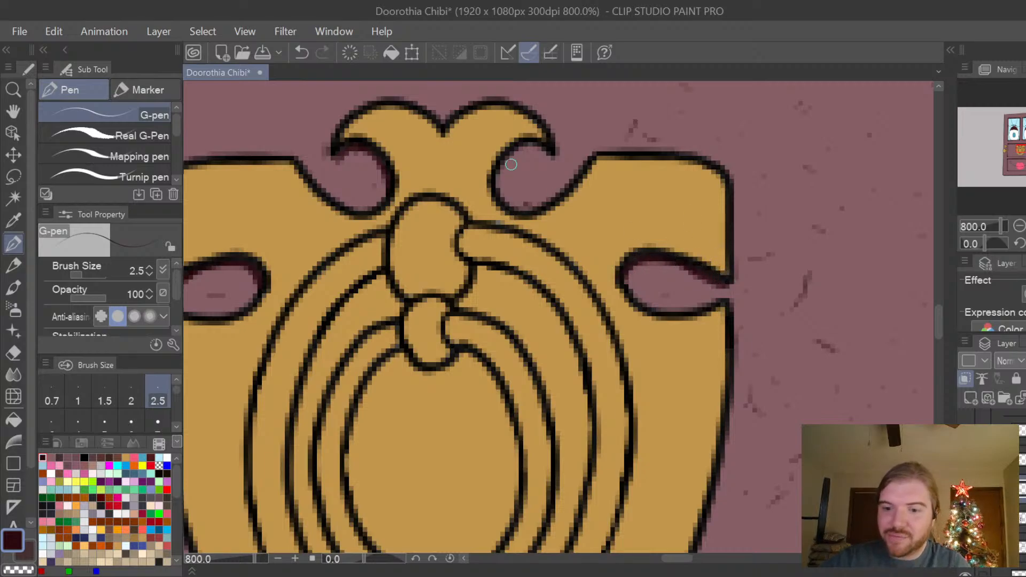
mouse_move(552, 158)
left_mouse_down()
mouse_move(530, 149)
mouse_move(503, 163)
mouse_move(495, 184)
mouse_move(518, 155)
mouse_move(546, 151)
left_mouse_up()
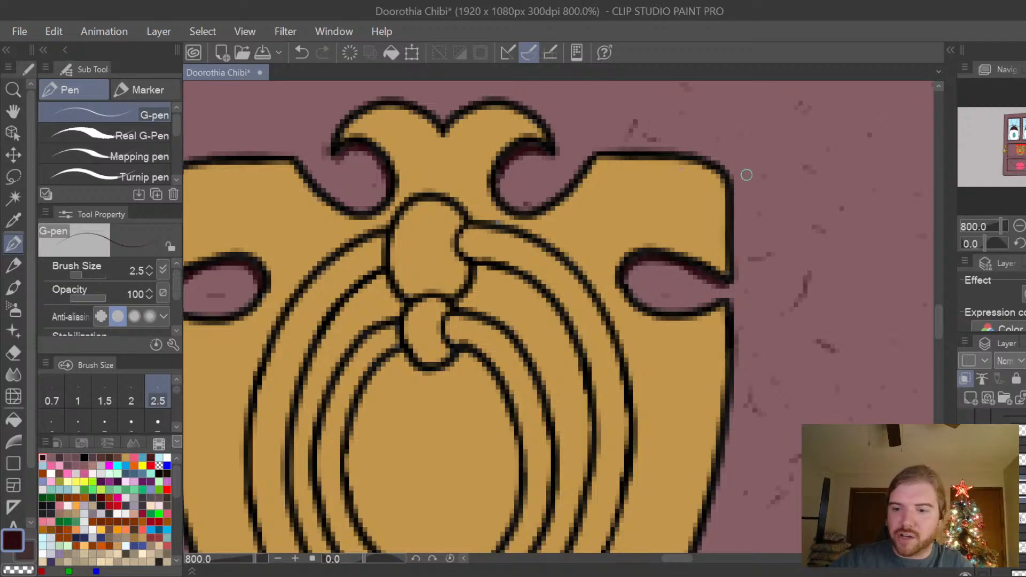
Undo the first trial stroke and draw a thin dark plum shadow along the knocker's lower outline, from the left side around to the right.
left_click_drag(941, 324, 937, 345)
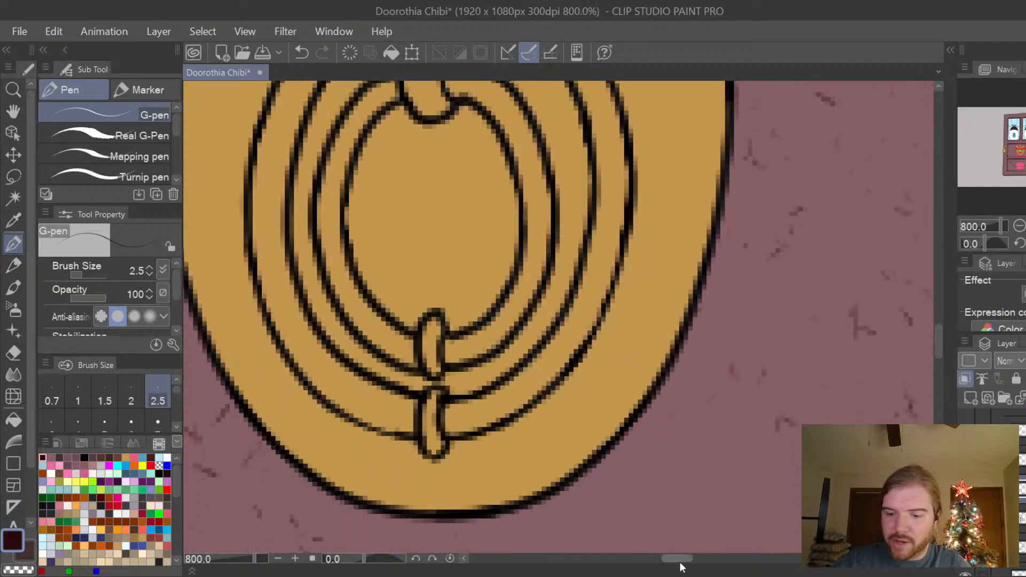
left_click_drag(680, 562, 669, 562)
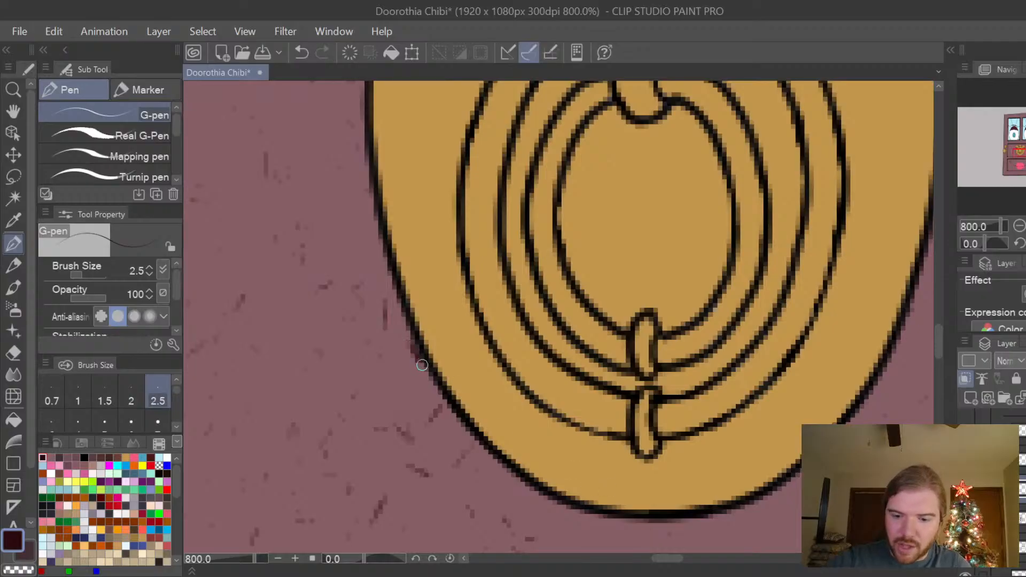
key("ctrl+z")
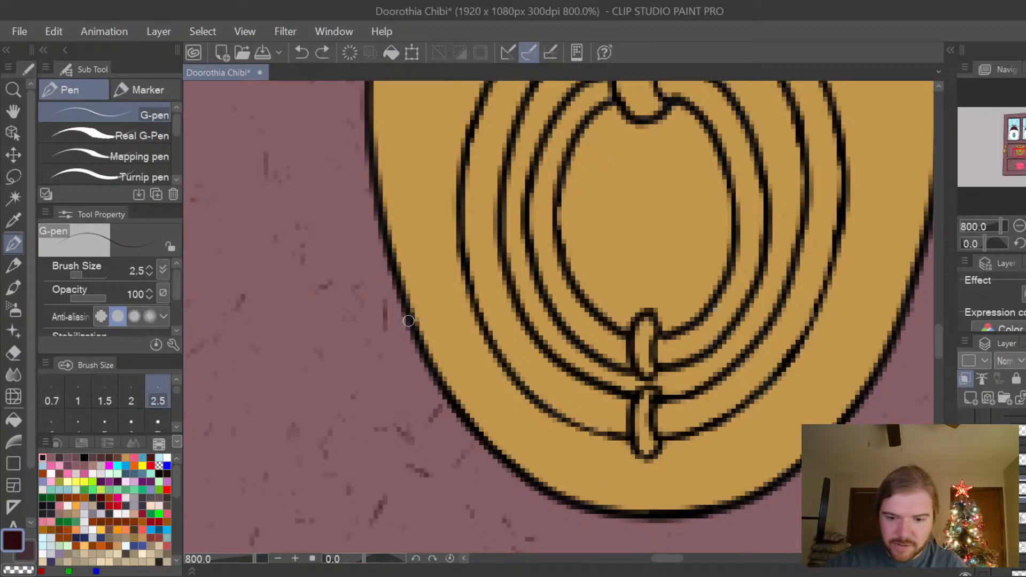
mouse_move(408, 320)
left_mouse_down()
mouse_move(464, 428)
mouse_move(549, 499)
mouse_move(648, 525)
mouse_move(750, 507)
left_mouse_up()
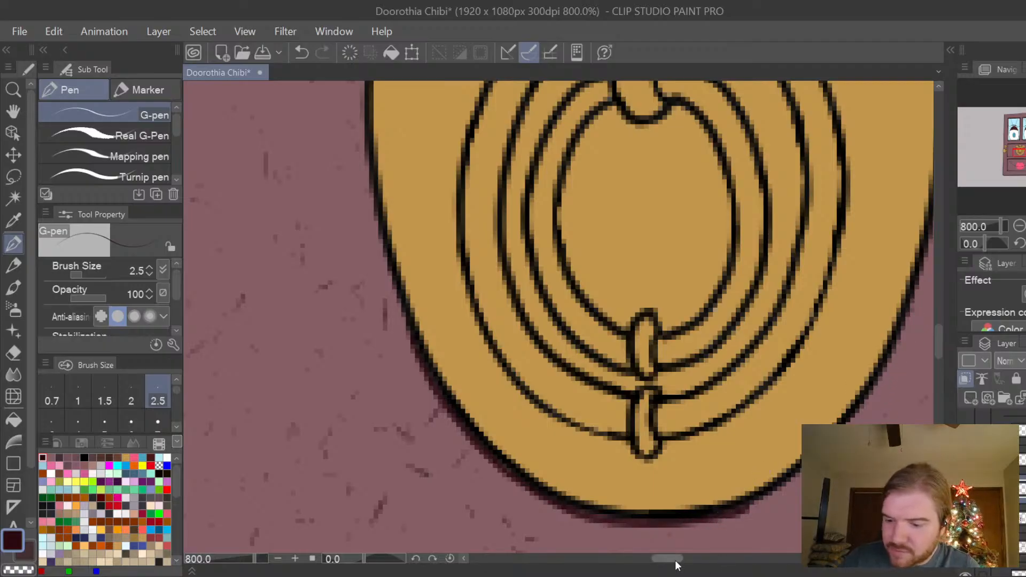
scroll(676, 566, "right", 2)
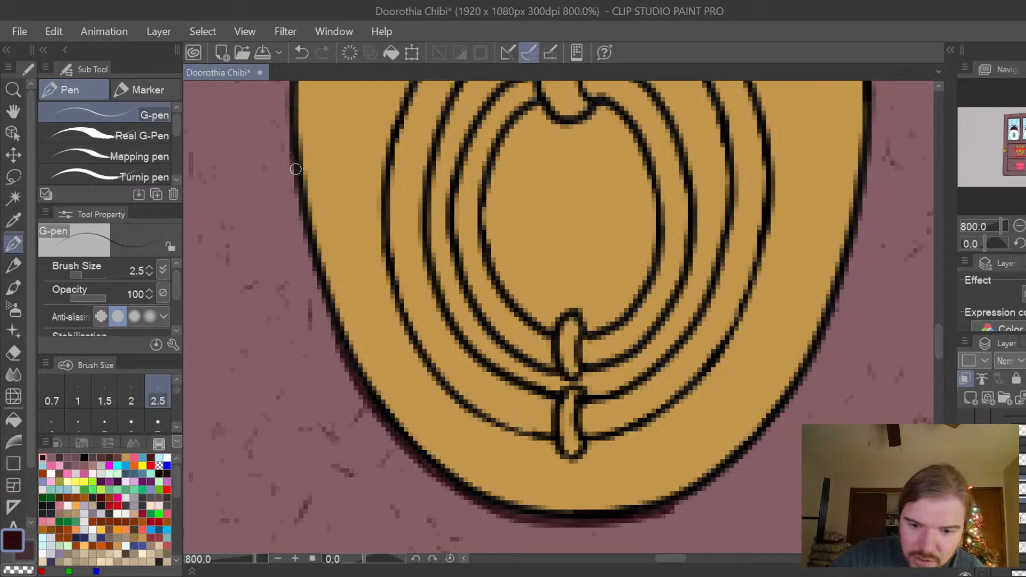
left_click_drag(296, 193, 350, 361)
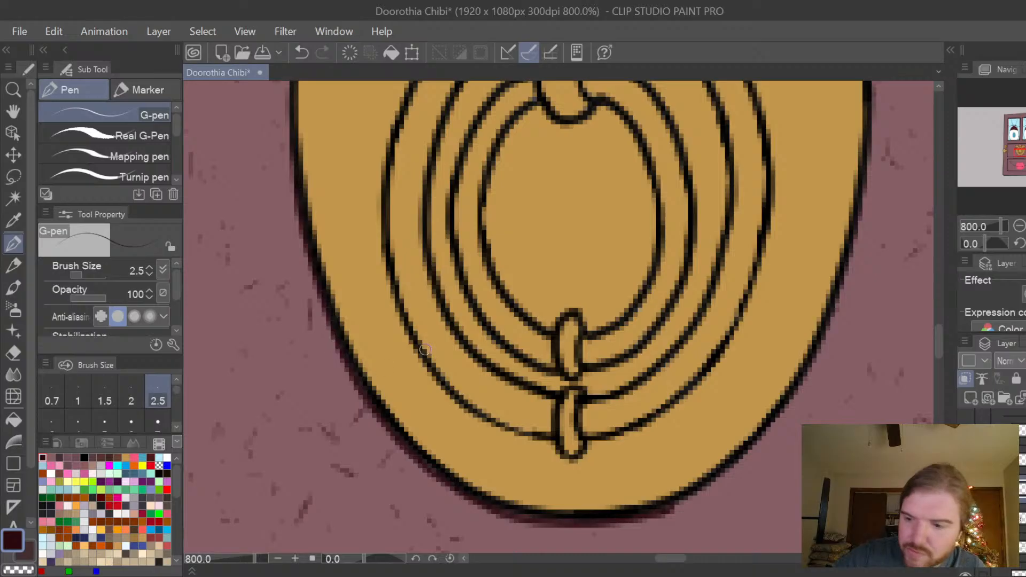
mouse_move(868, 152)
left_mouse_down()
mouse_move(843, 292)
mouse_move(798, 395)
mouse_move(728, 470)
mouse_move(655, 516)
left_mouse_up()
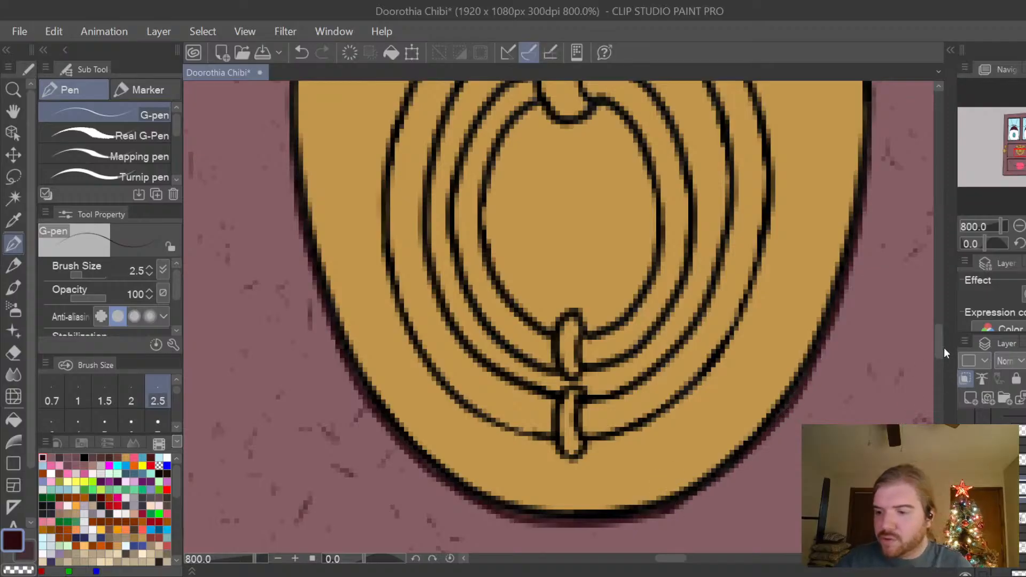
Soften the dark plum shadows under the knocker's two curls and inside both side notches with the Blur tool at size 5.
scroll(942, 339, "up", 3)
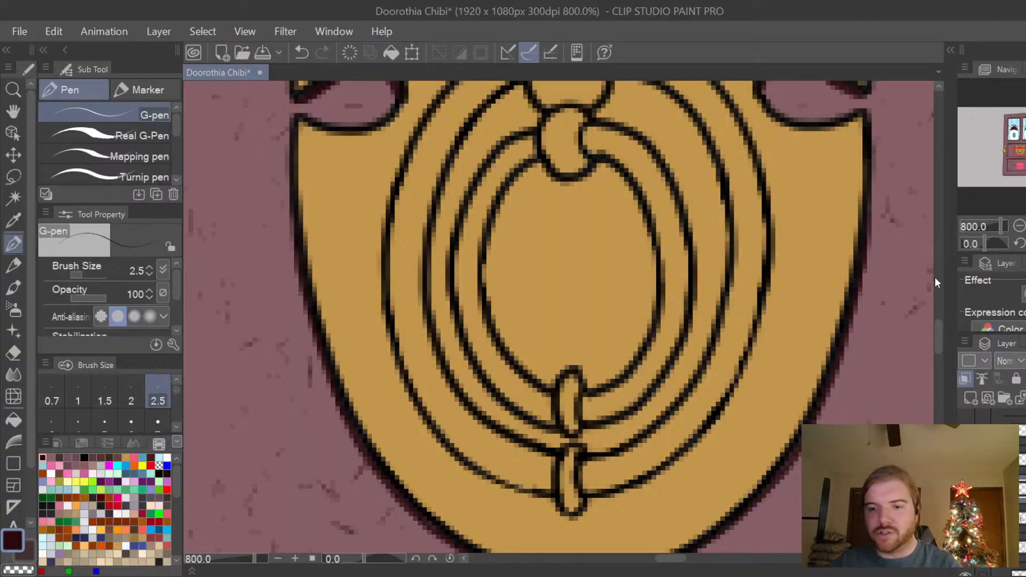
key("ctrl+minus")
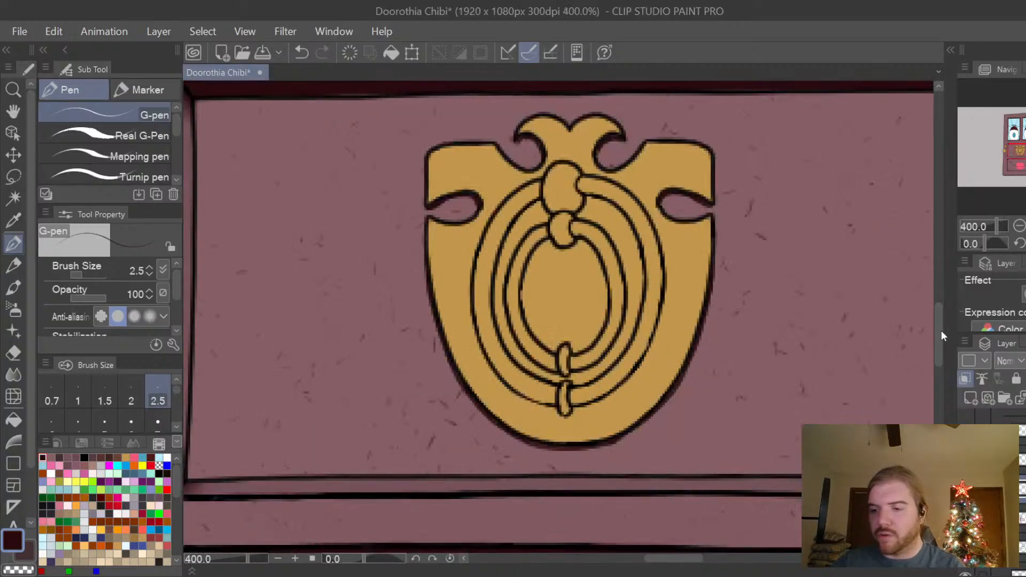
left_click_drag(942, 330, 941, 317)
key("ctrl+plus")
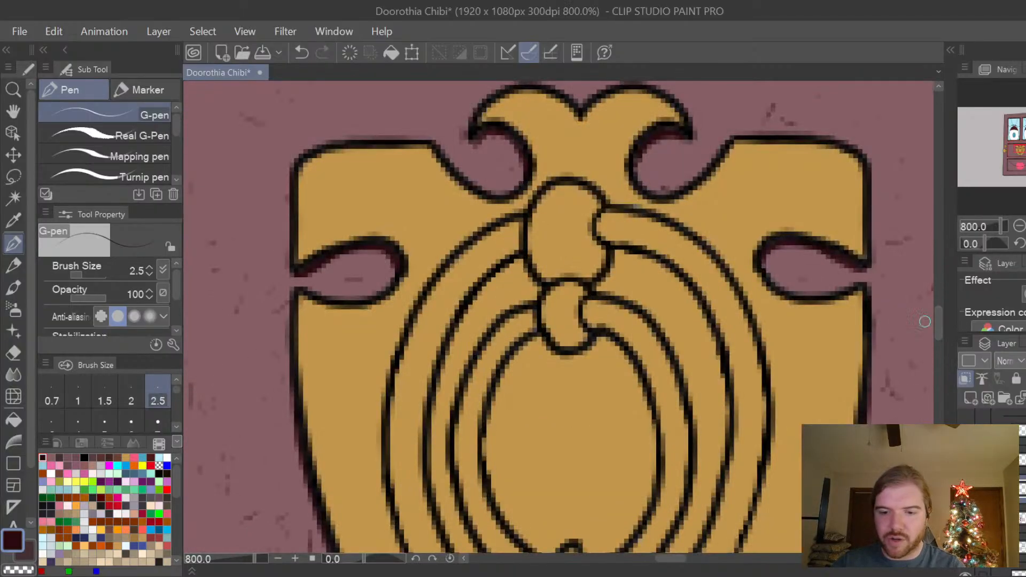
key("j")
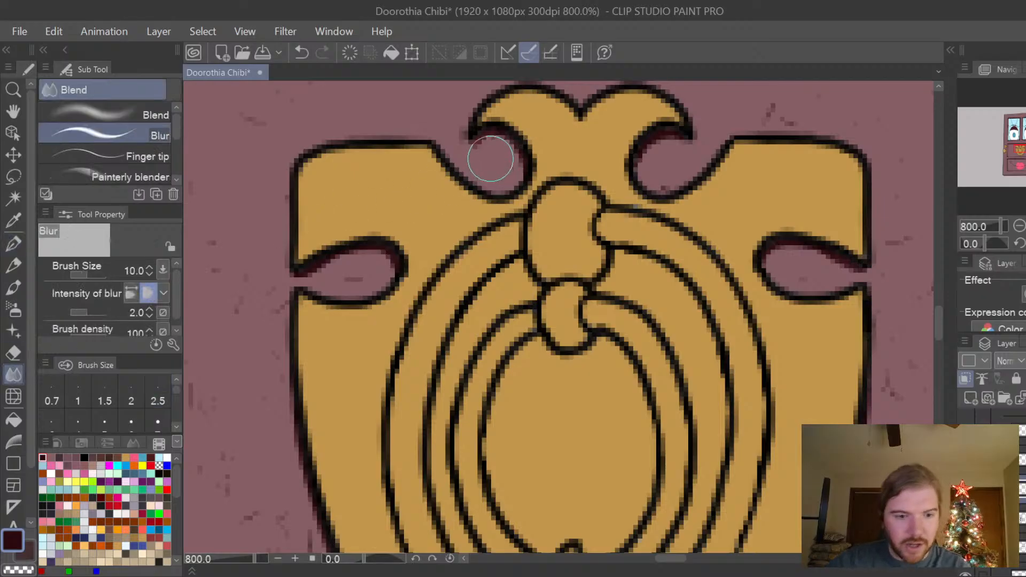
key("bracketleft")
key("bracketleft")
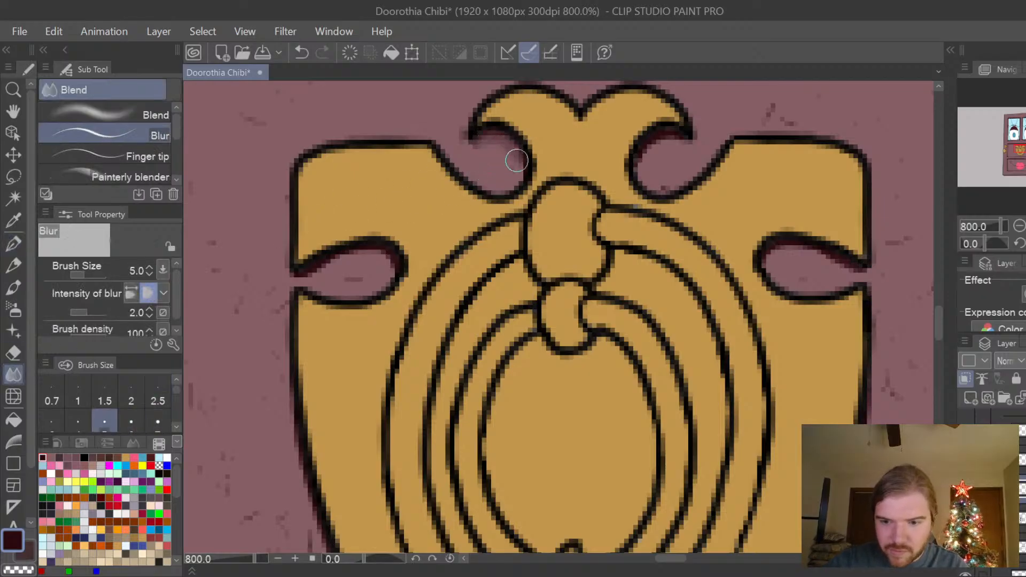
mouse_move(517, 160)
left_mouse_down()
mouse_move(499, 131)
mouse_move(521, 177)
left_mouse_up()
left_click_drag(518, 150, 524, 165)
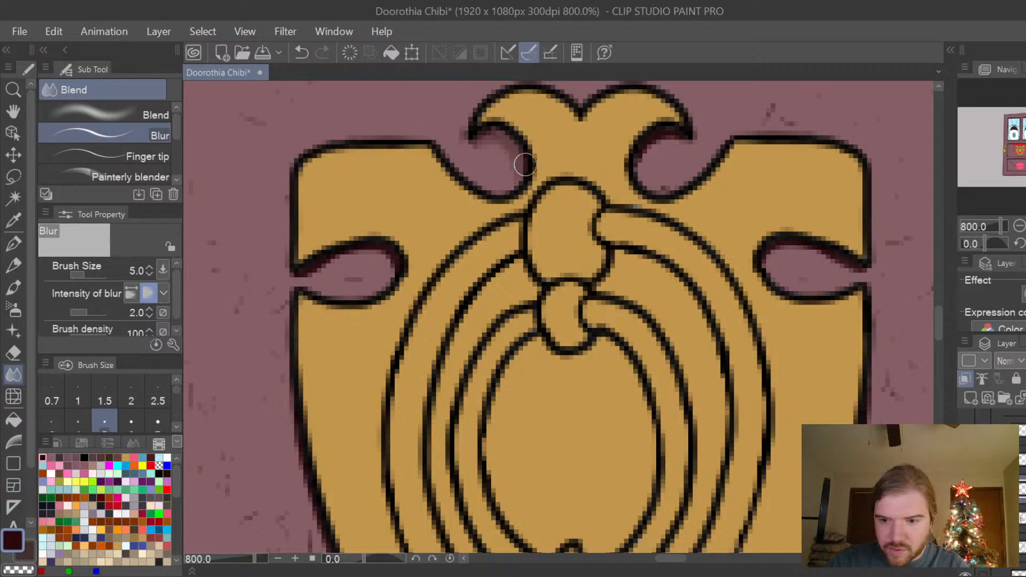
mouse_move(685, 147)
left_mouse_down()
mouse_move(657, 145)
mouse_move(641, 177)
mouse_move(673, 134)
mouse_move(644, 163)
left_mouse_up()
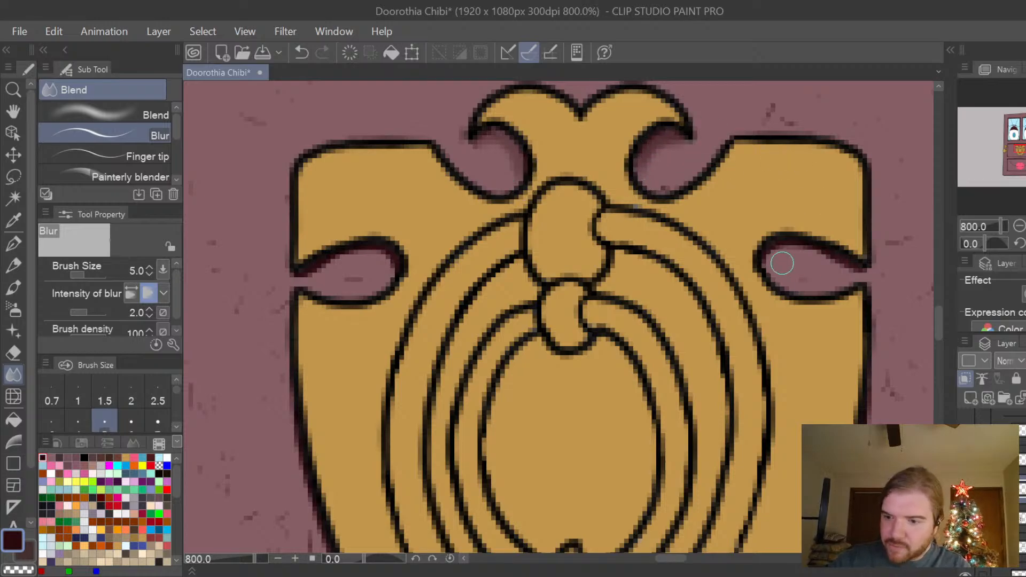
mouse_move(765, 262)
left_mouse_down()
mouse_move(776, 249)
mouse_move(839, 260)
mouse_move(863, 282)
left_mouse_up()
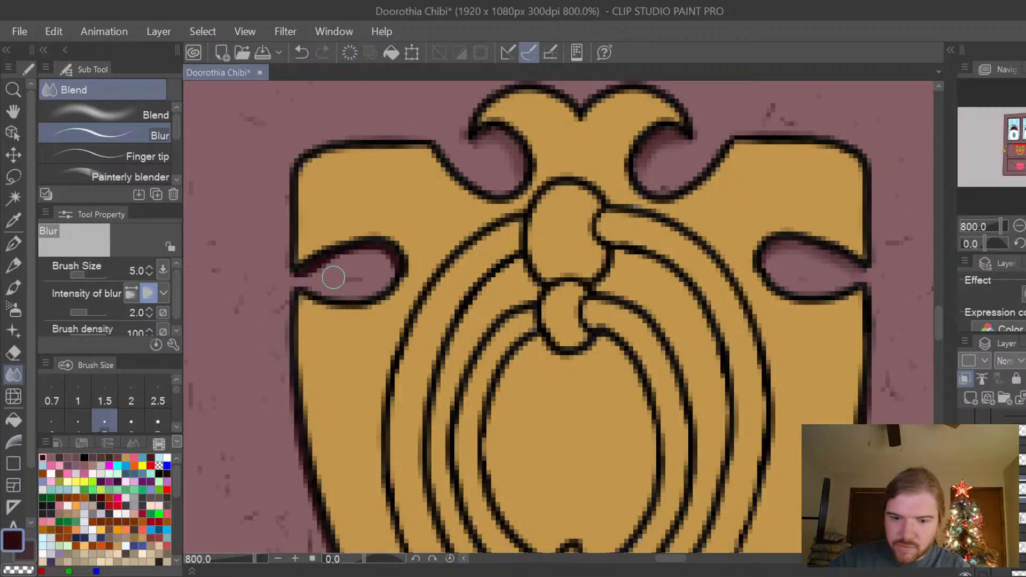
mouse_move(305, 270)
left_mouse_down()
mouse_move(369, 255)
mouse_move(402, 280)
left_mouse_up()
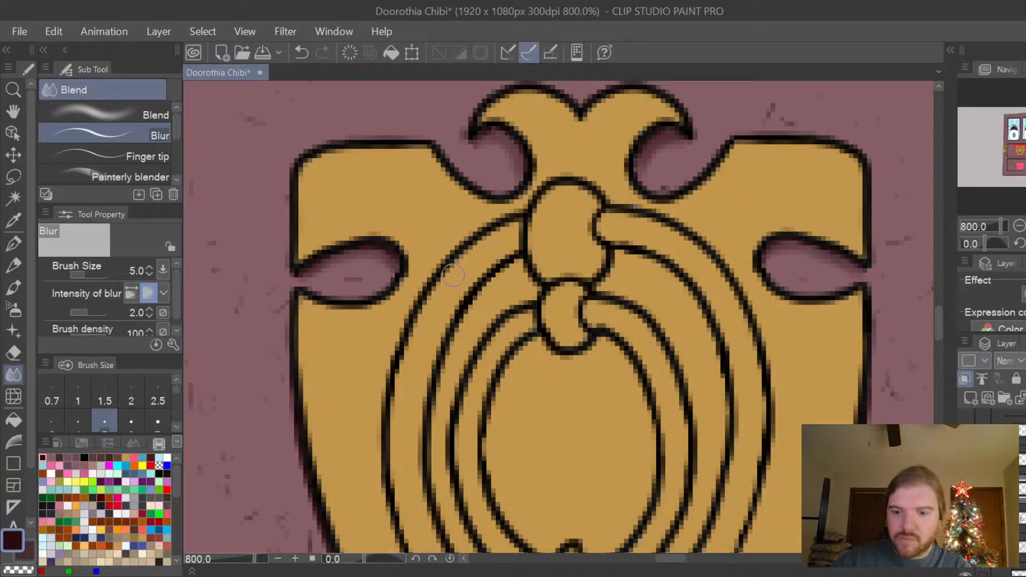
Blur the dark plum shadow along the knocker's lower outline, down both sides to the bottom of the curve.
left_click_drag(942, 322, 938, 341)
mouse_move(292, 162)
left_mouse_down()
mouse_move(304, 248)
mouse_move(342, 353)
mouse_move(424, 465)
mouse_move(493, 510)
mouse_move(508, 515)
mouse_move(468, 491)
mouse_move(529, 519)
mouse_move(628, 520)
mouse_move(668, 500)
left_mouse_up()
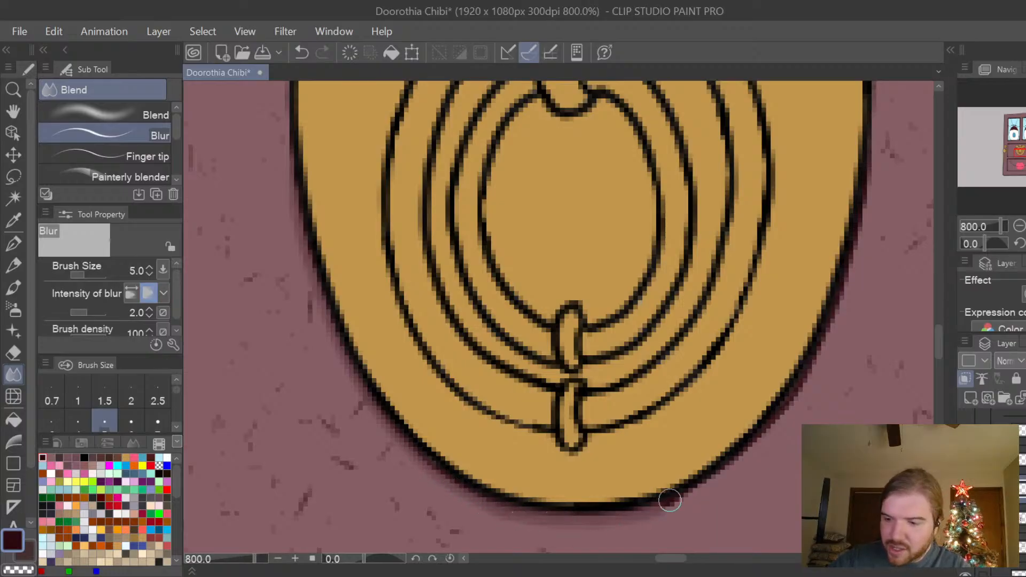
mouse_move(872, 113)
left_mouse_down()
mouse_move(863, 233)
mouse_move(818, 363)
mouse_move(752, 451)
mouse_move(657, 507)
left_mouse_up()
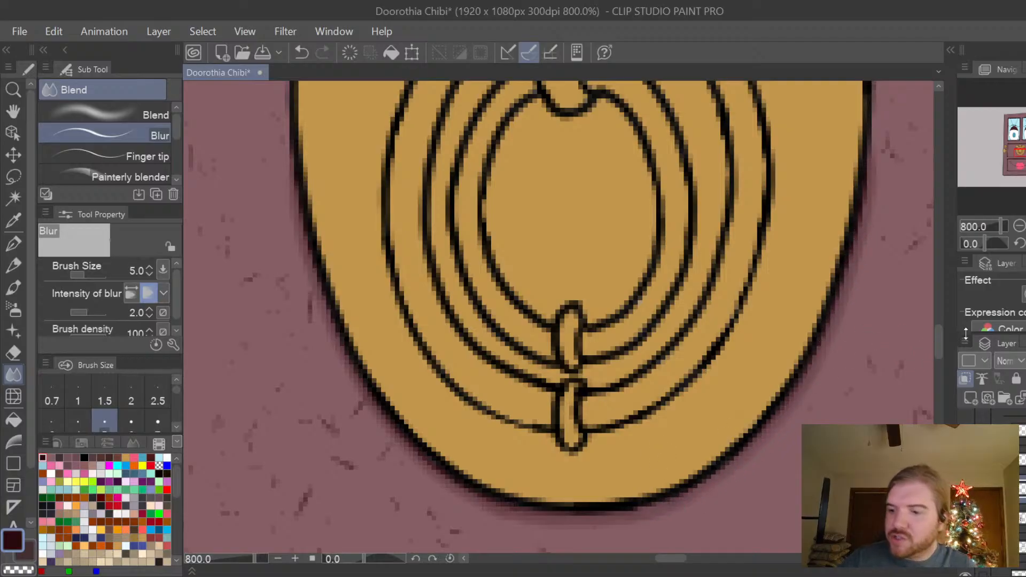
Examine the blurred shadows around the knocker's lower edge, notches and curls, both up close and from further out.
left_click_drag(939, 348, 941, 343)
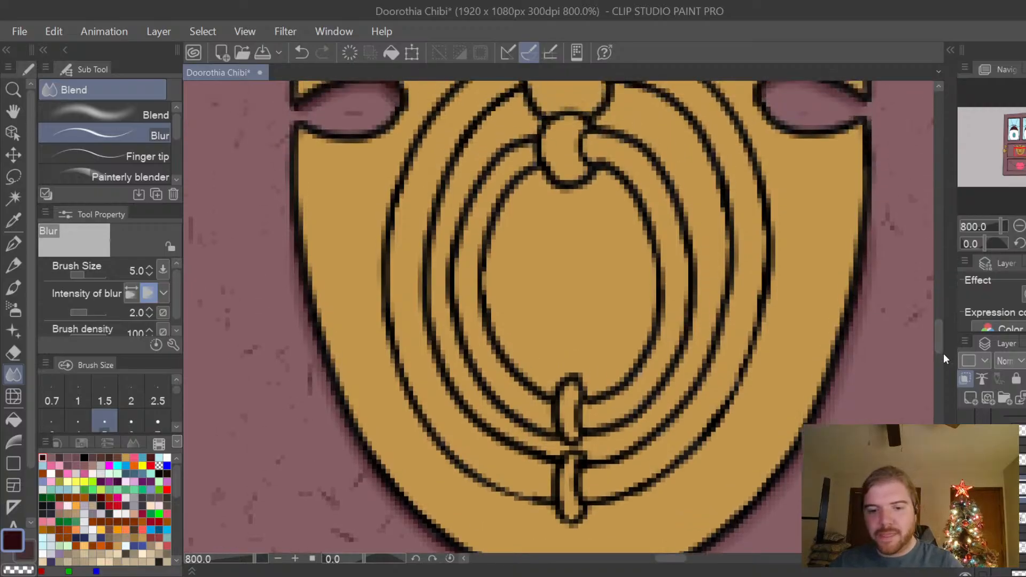
key("ctrl+minus")
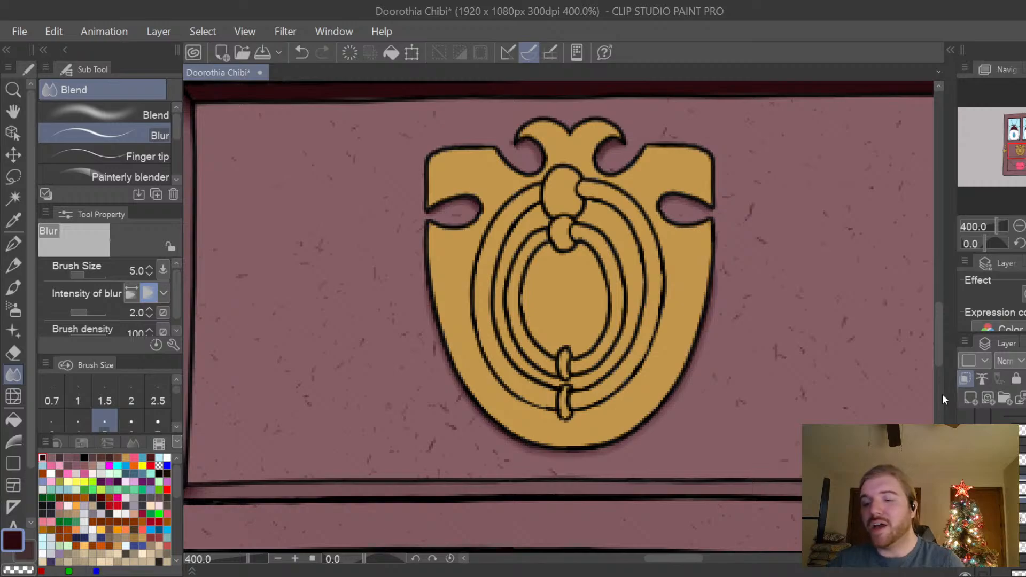
left_click_drag(936, 322, 938, 332)
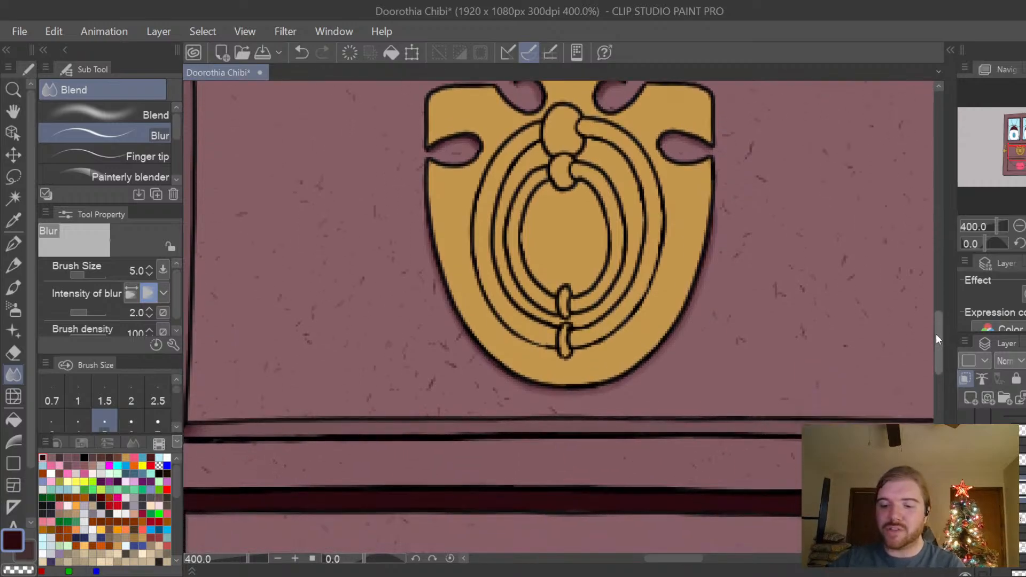
key("ctrl+plus")
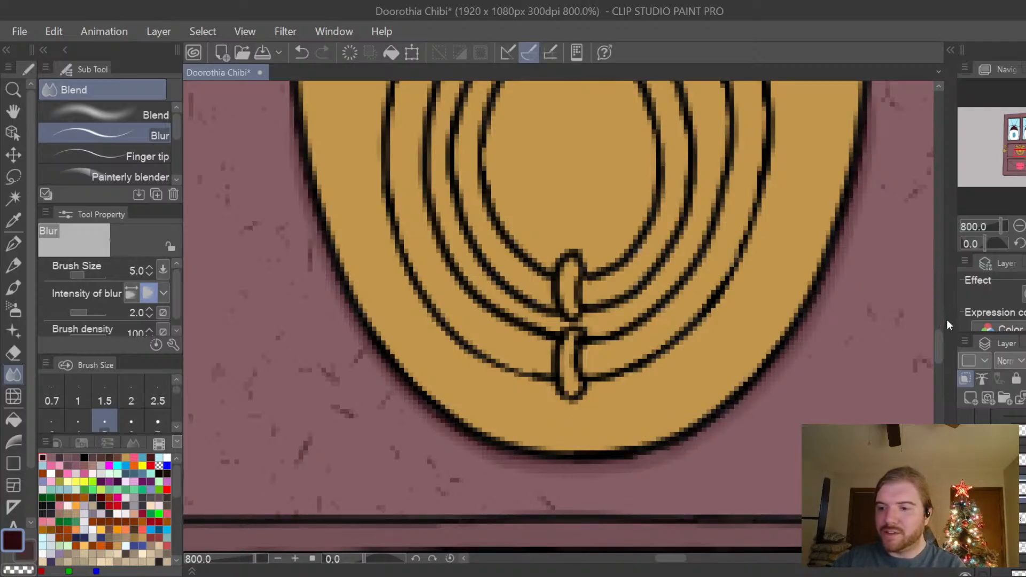
key("ctrl+minus")
mouse_move(941, 351)
left_mouse_down()
mouse_move(942, 335)
mouse_move(936, 345)
left_mouse_up()
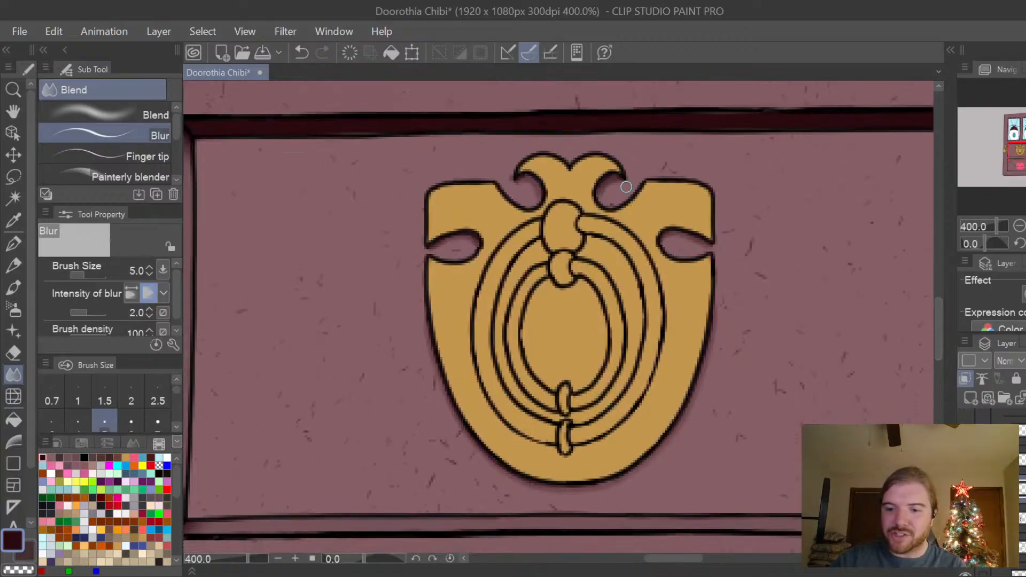
scroll(627, 186, "up", 2)
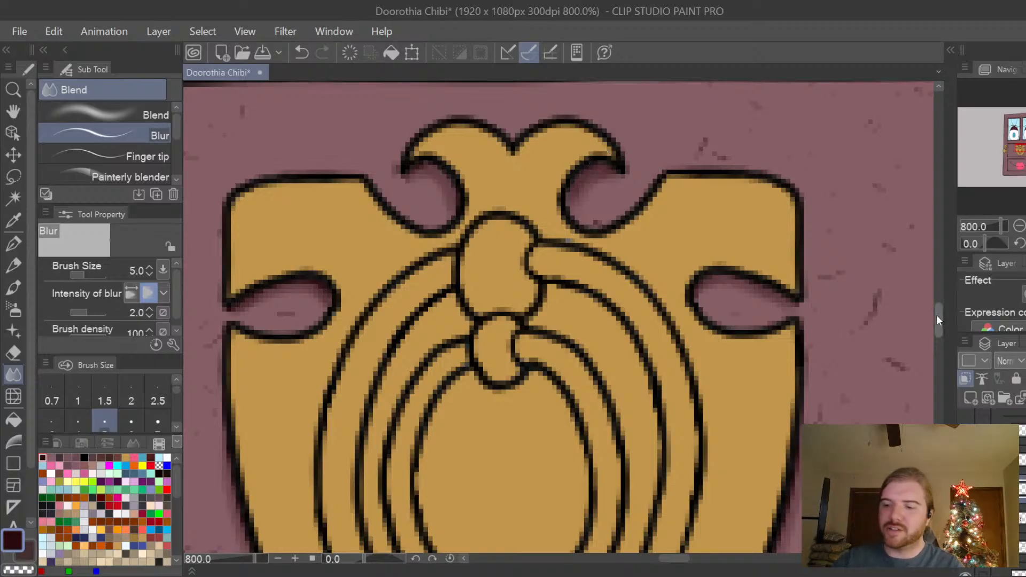
key("ctrl+minus")
mouse_move(939, 318)
left_mouse_down()
mouse_move(938, 333)
mouse_move(937, 320)
left_mouse_up()
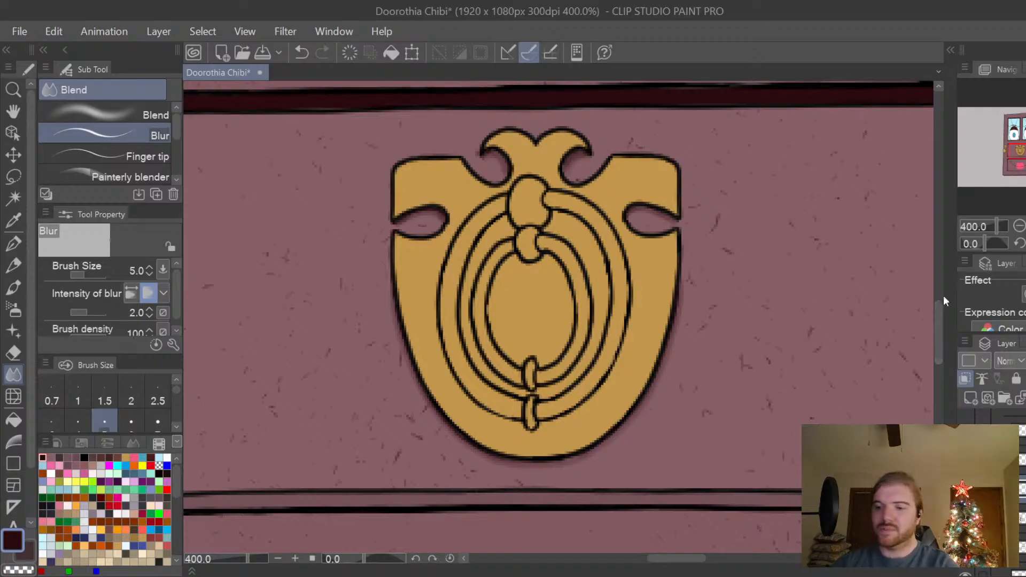
Touch up the shadow just right of the knocker's bottom centre with a short dark plum G-pen stroke at size 2.5, and return to the Blur tool.
left_click_drag(937, 316, 937, 329)
scroll(593, 360, "up", 5)
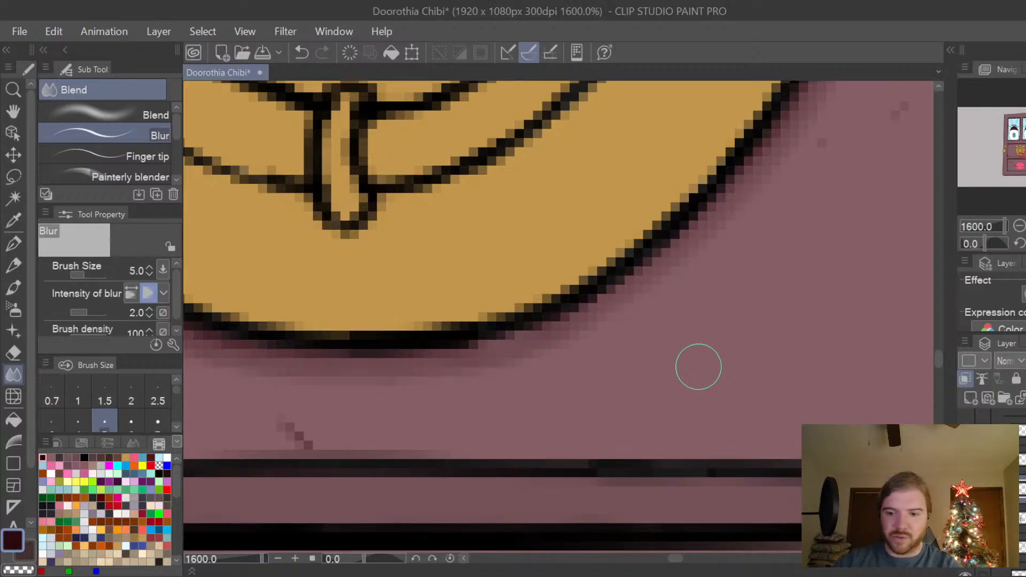
key("p")
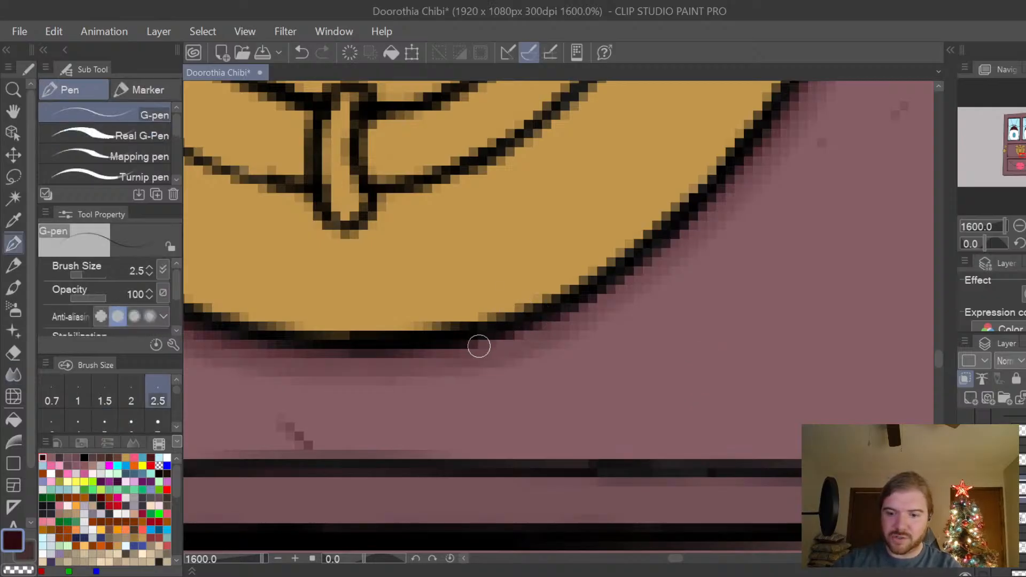
left_click_drag(479, 346, 531, 331)
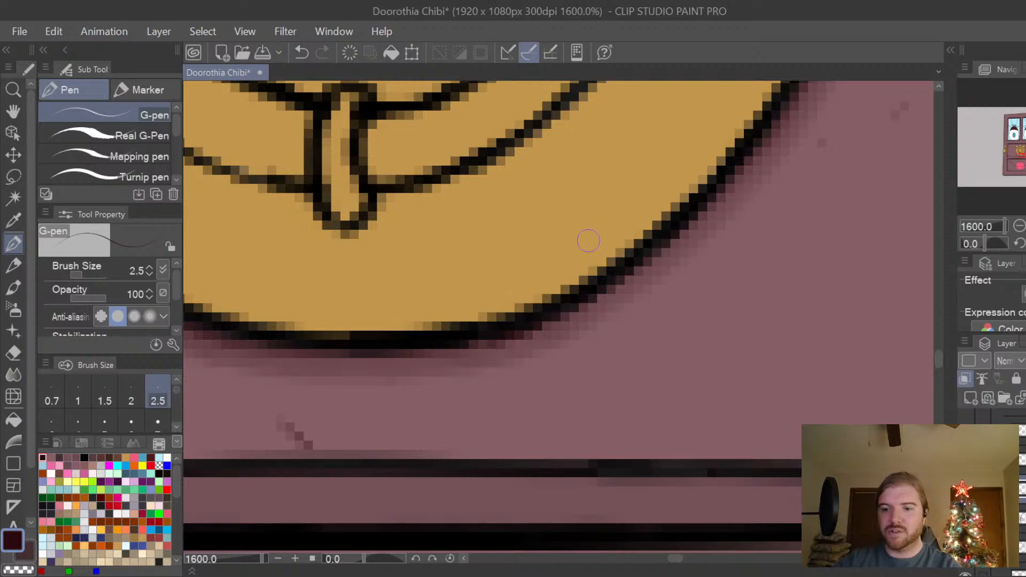
scroll(589, 240, "down", 2)
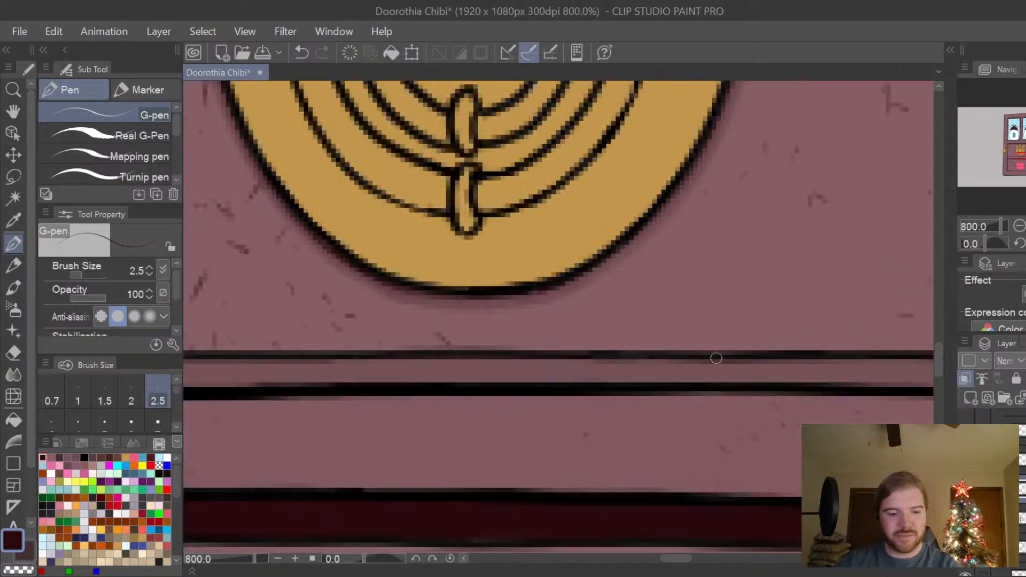
left_click(13, 374)
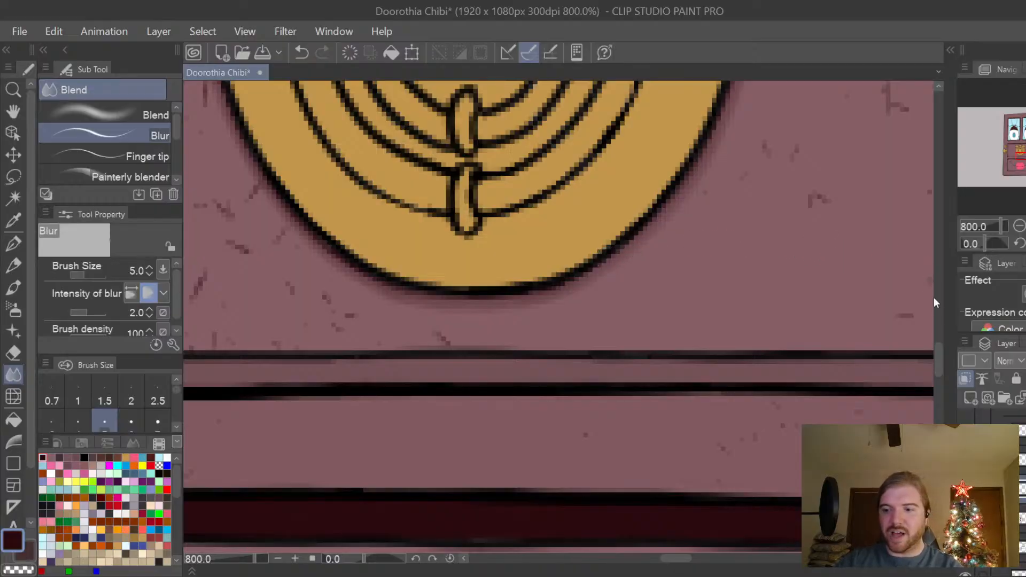
Toggle the visibility of the knocker's gold fill off and back on to check its layer.
key("ctrl+minus")
left_click_drag(942, 353, 942, 322)
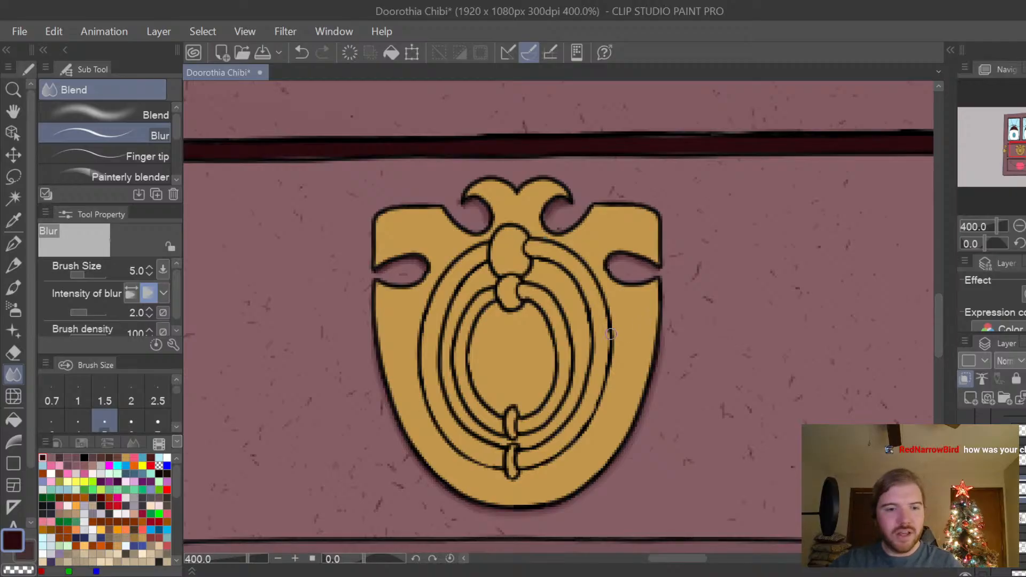
key("h")
scroll(629, 371, "up", 4)
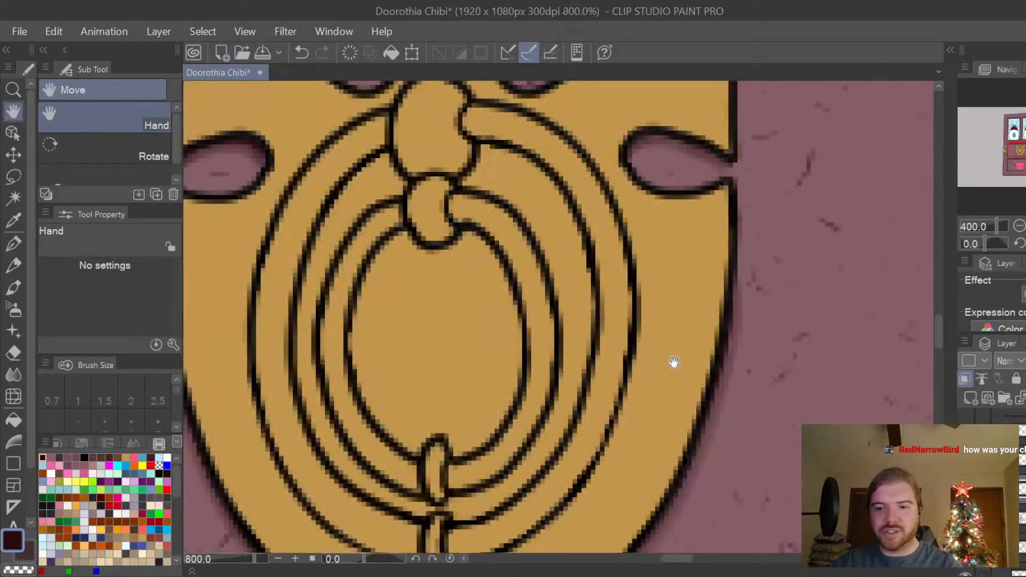
scroll(706, 353, "down", 4)
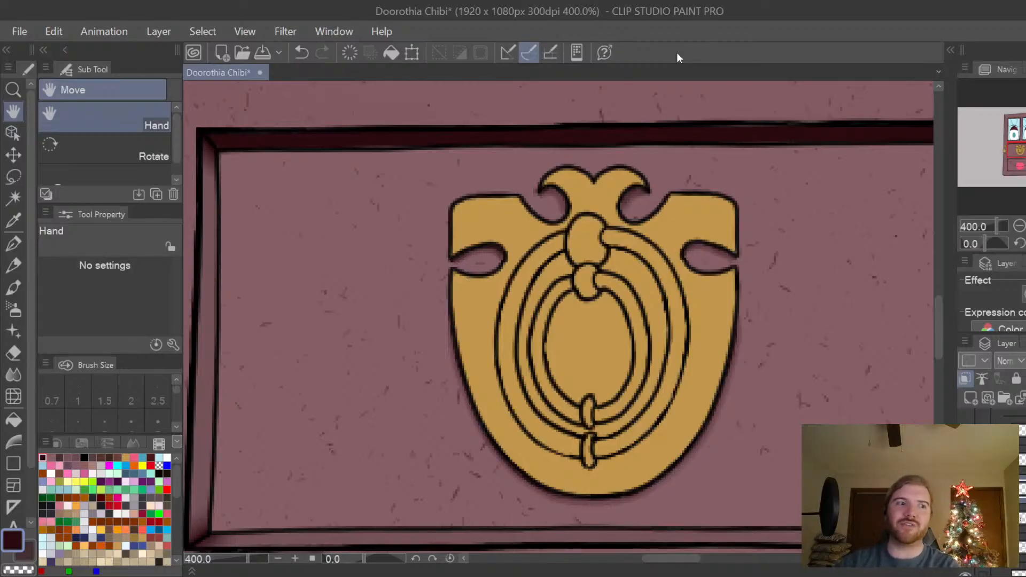
left_click_drag(715, 328, 789, 316)
scroll(720, 330, "up", 2)
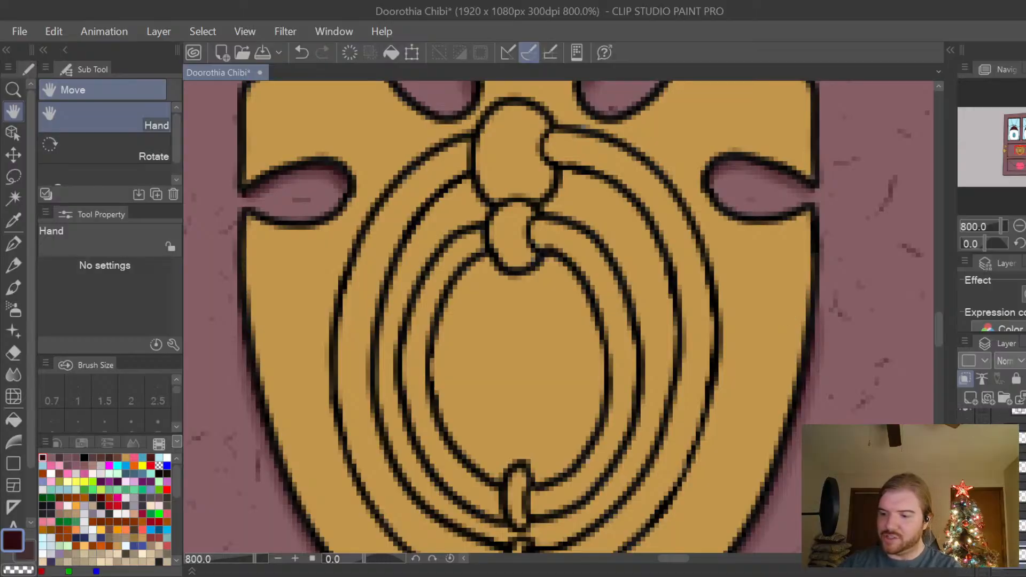
left_click(966, 496)
left_click(966, 496)
left_click(965, 496)
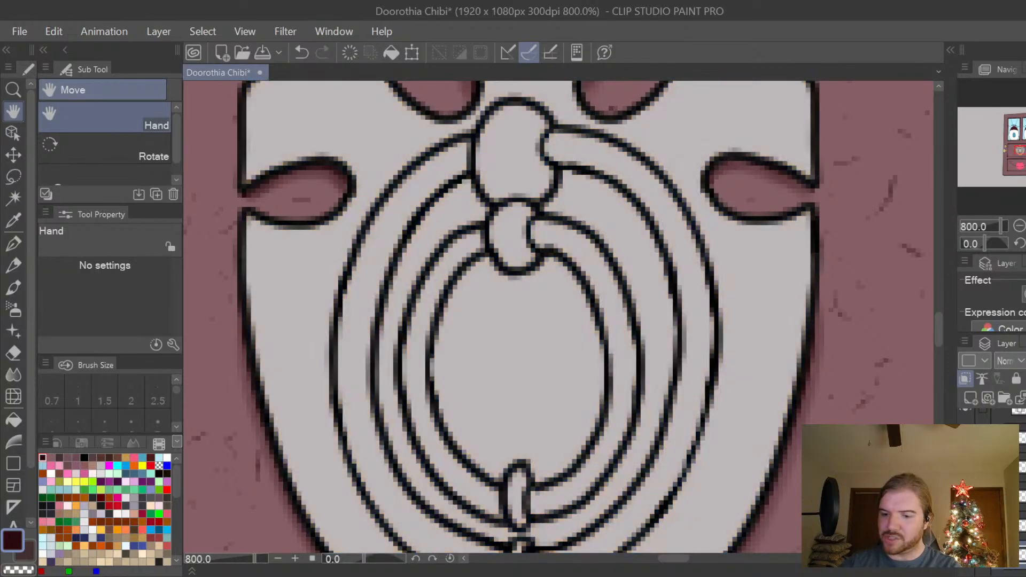
left_click(965, 496)
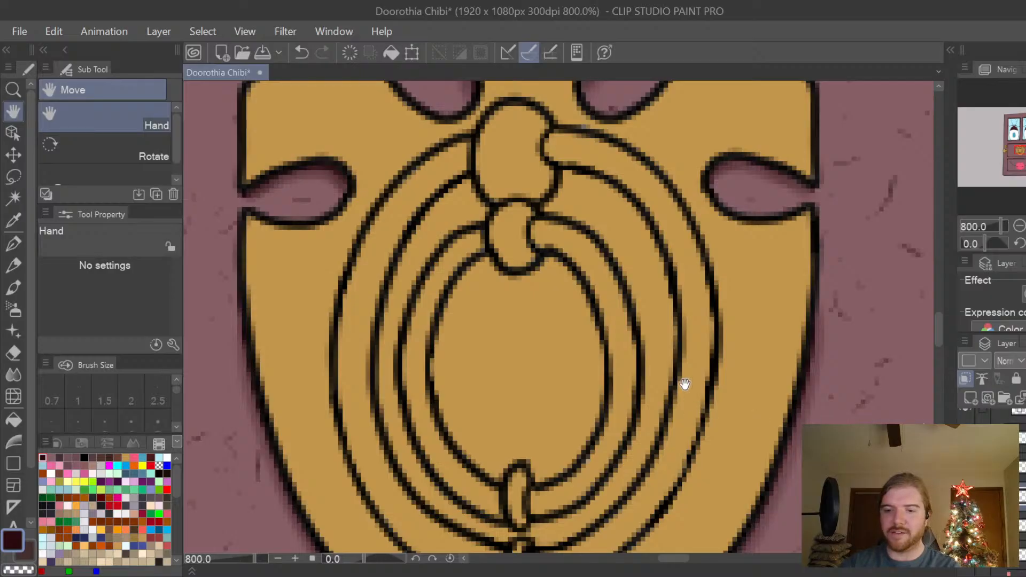
Examine how the shaded knocker reads on the whole door and in close-up.
scroll(777, 348, "down", 6)
scroll(716, 567, "down", 1)
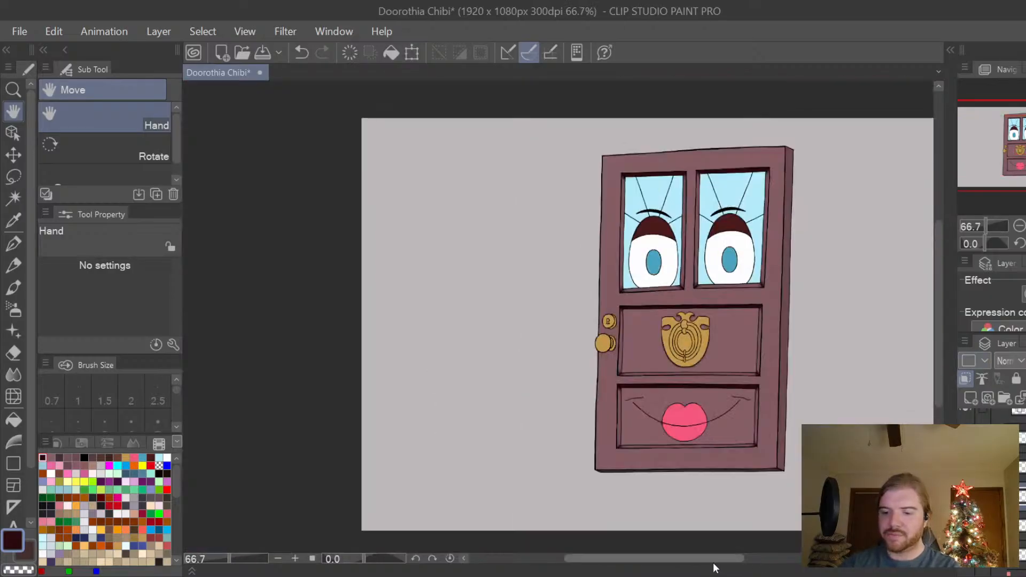
left_click_drag(724, 561, 741, 559)
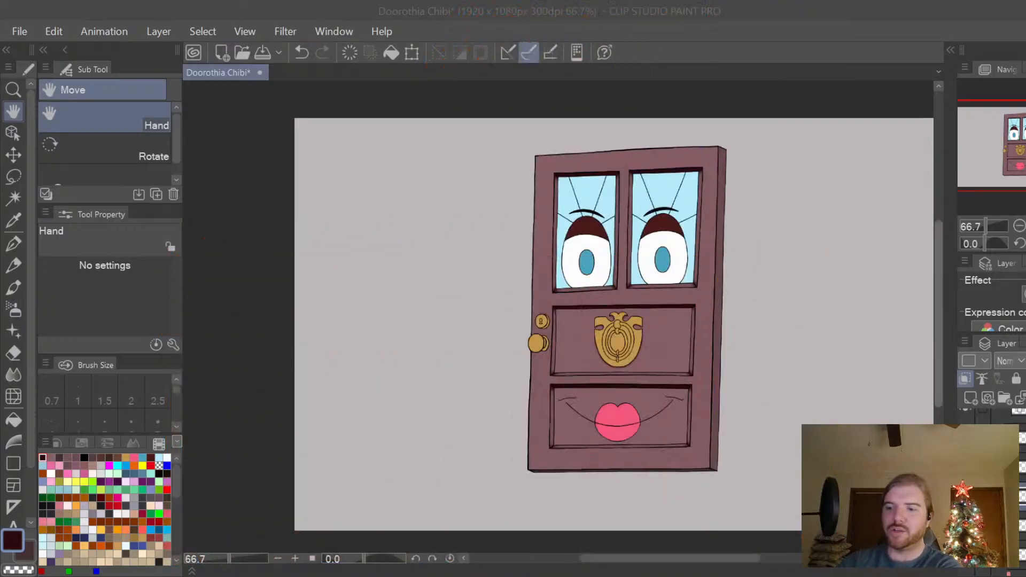
left_click_drag(939, 268, 939, 260)
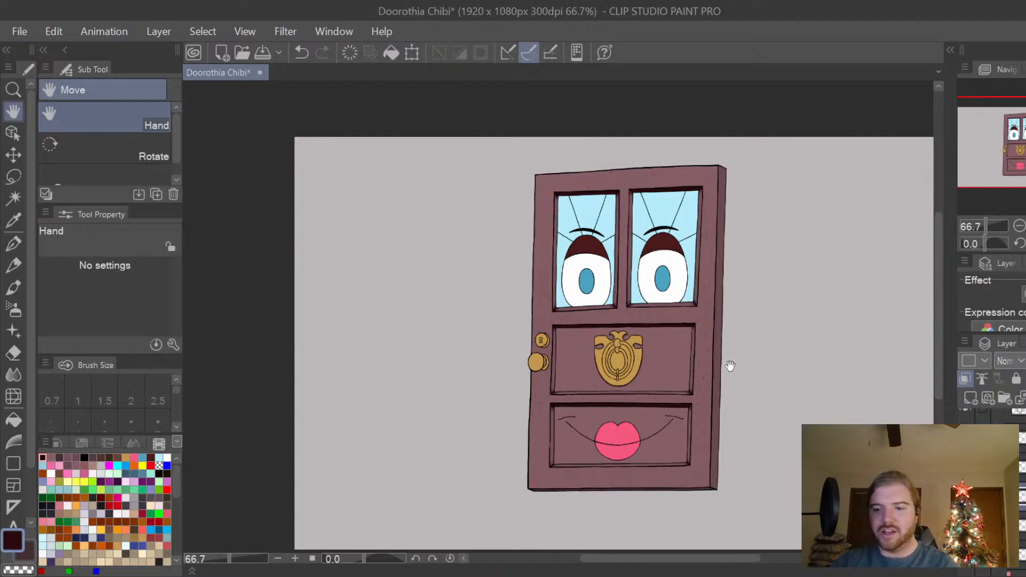
scroll(699, 406, "up", 3)
scroll(688, 442, "up", 2)
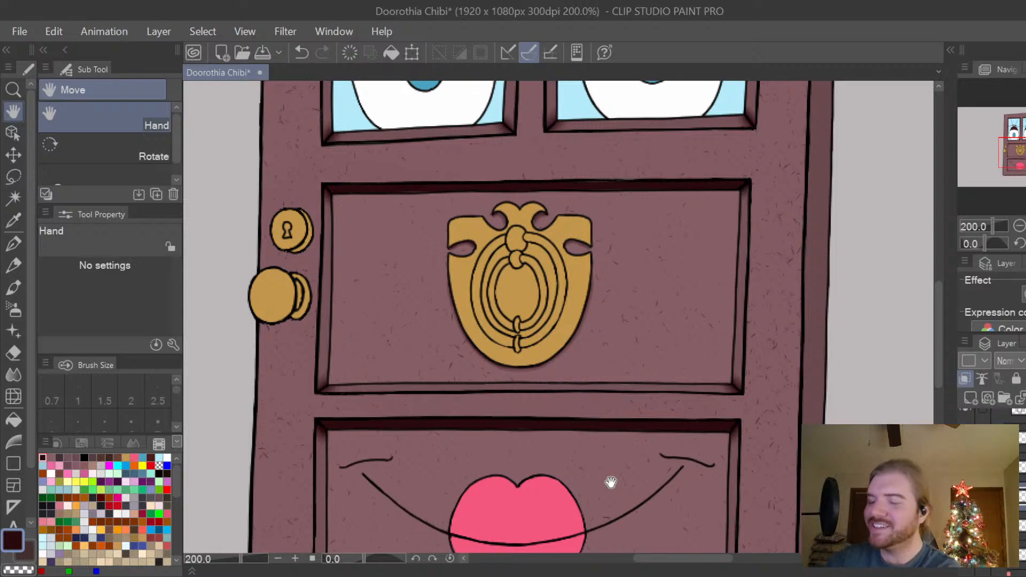
left_click_drag(578, 328, 600, 331)
scroll(603, 335, "up", 2)
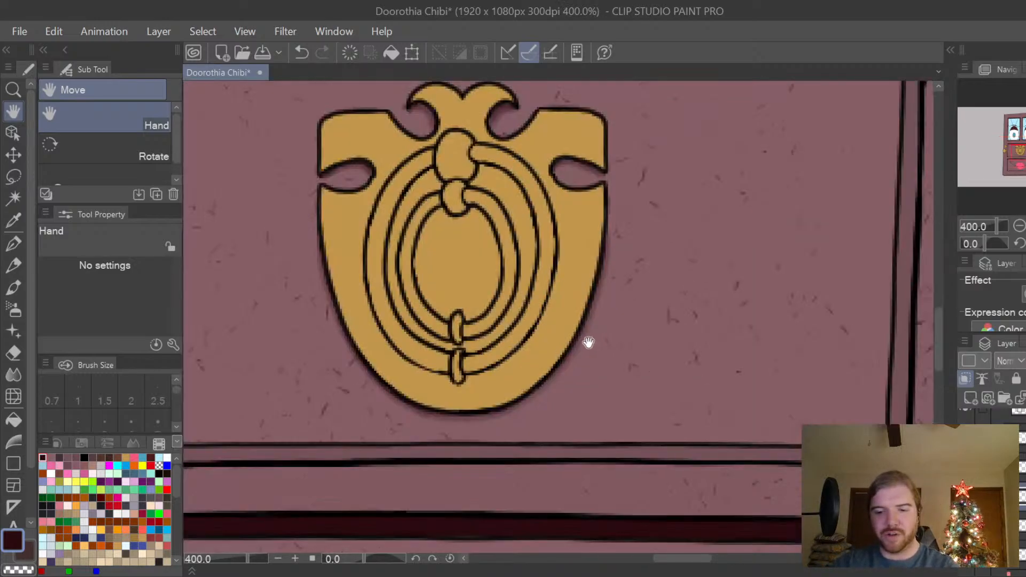
scroll(593, 344, "up", 1)
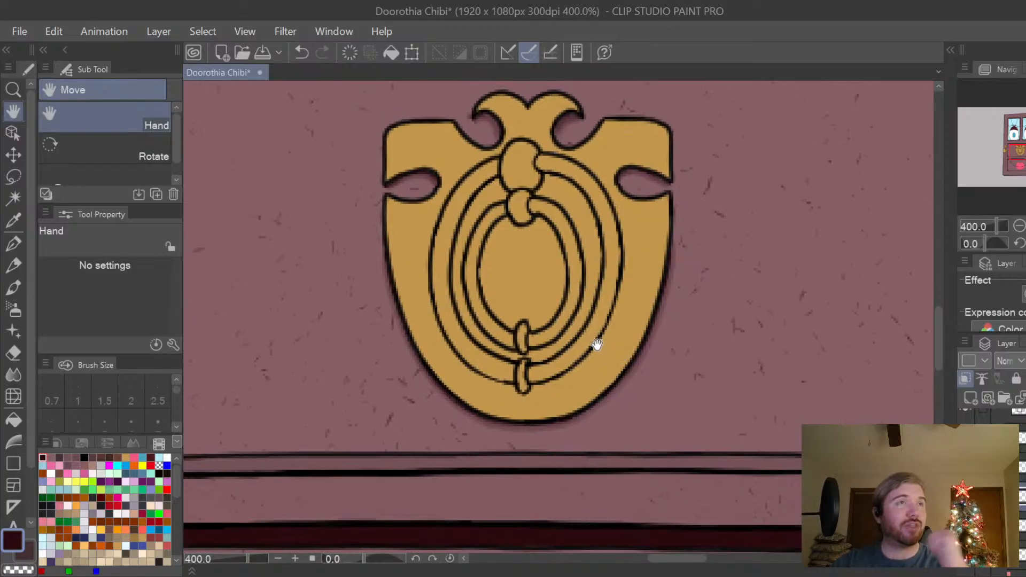
Sample the knocker's gold, pick a darker brown version as the drawing colour, and switch to the G-pen at size 2.5.
left_click_drag(587, 343, 633, 392)
scroll(609, 349, "up", 2)
left_click_drag(617, 355, 641, 371)
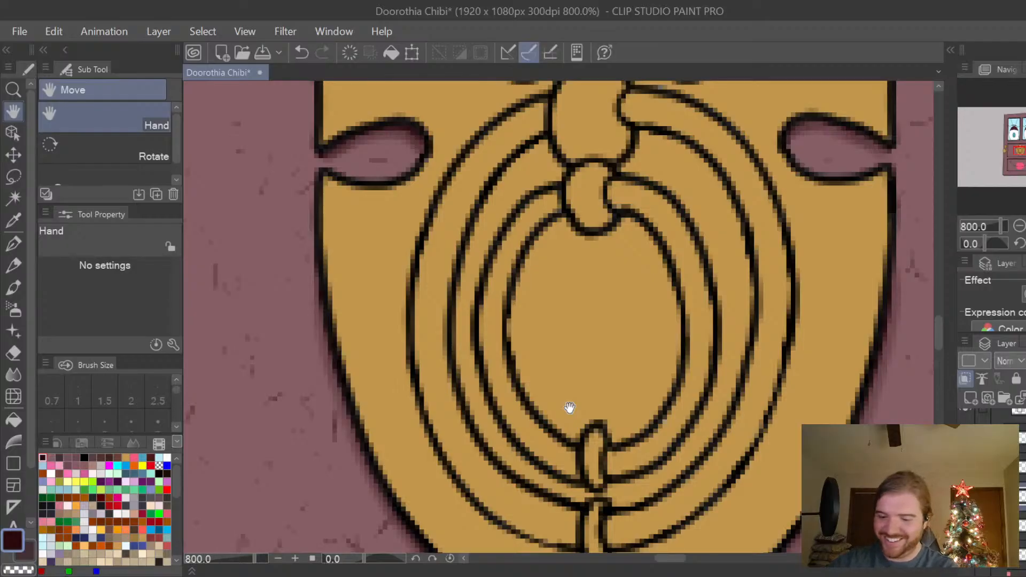
left_click(843, 267, "alt")
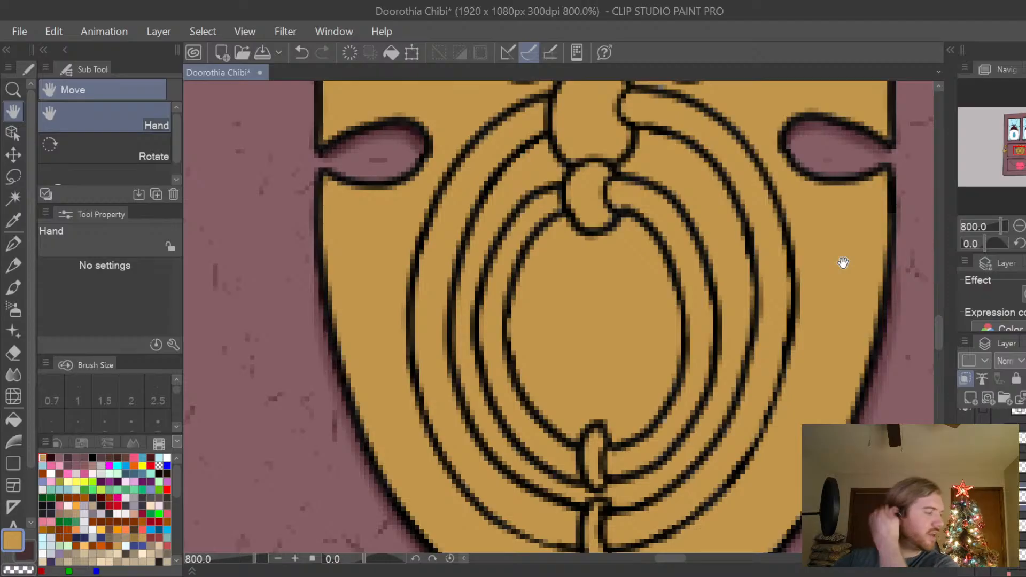
scroll(768, 363, "up", 4)
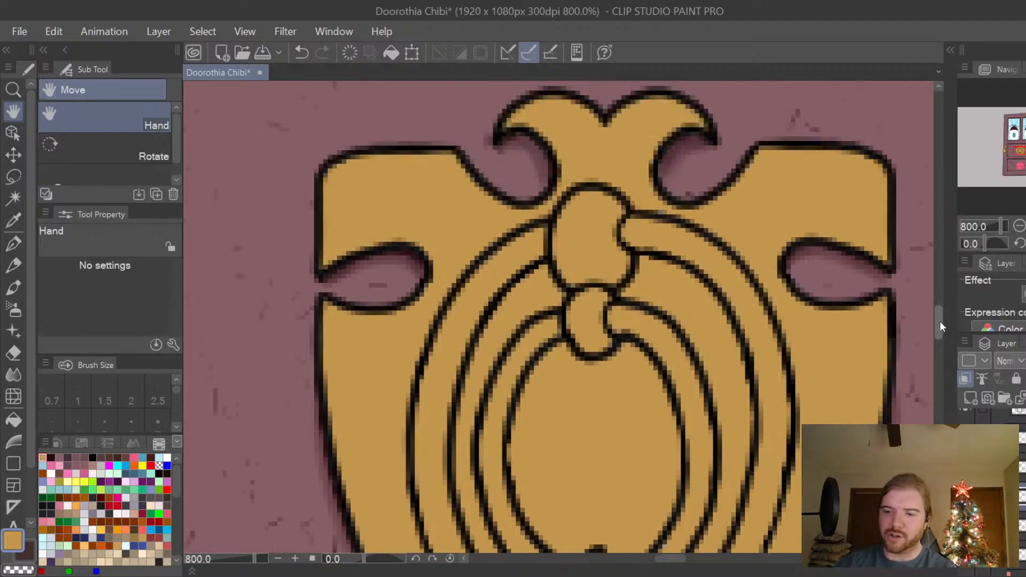
double_click(13, 540)
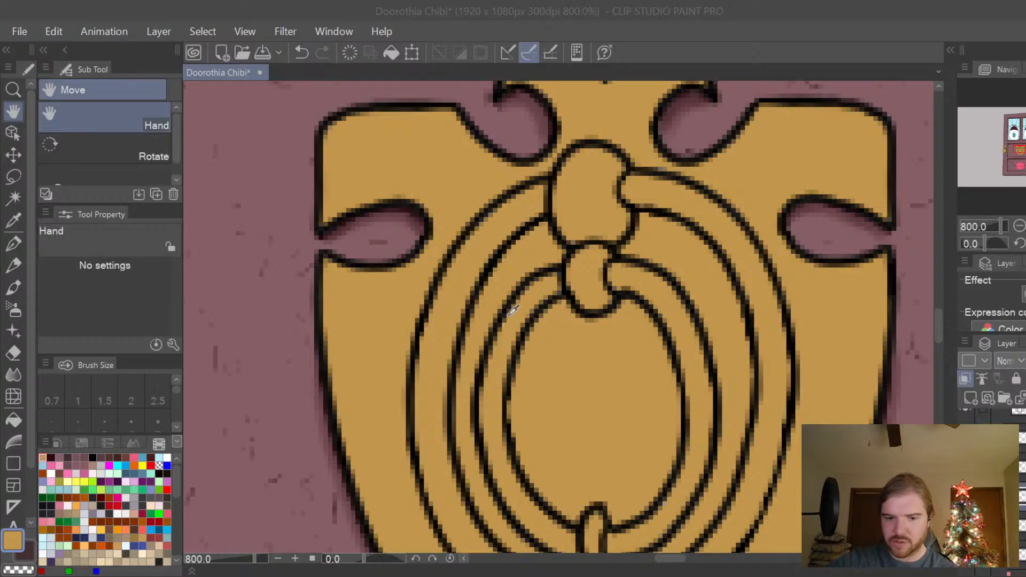
left_click(788, 192)
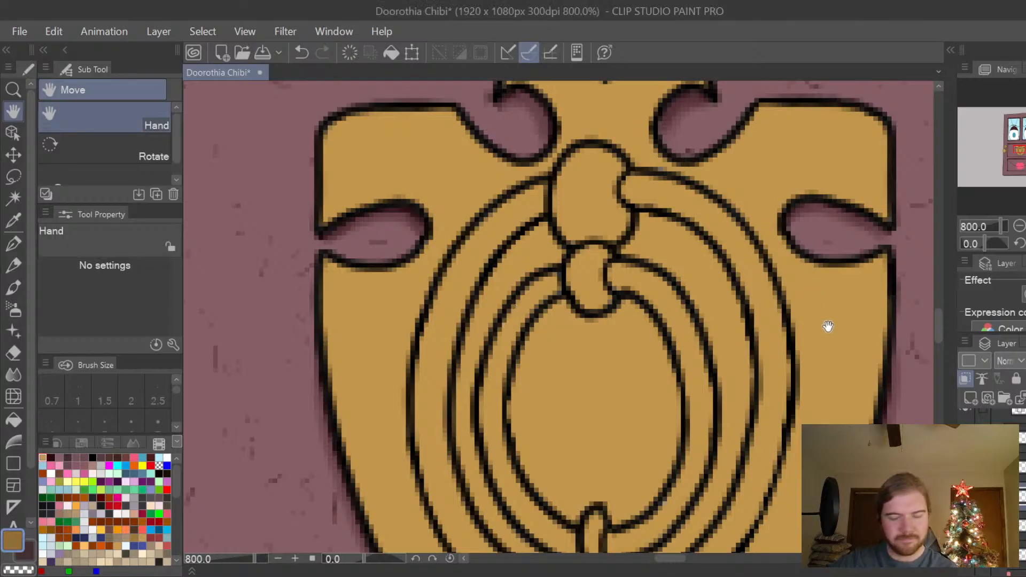
key("p")
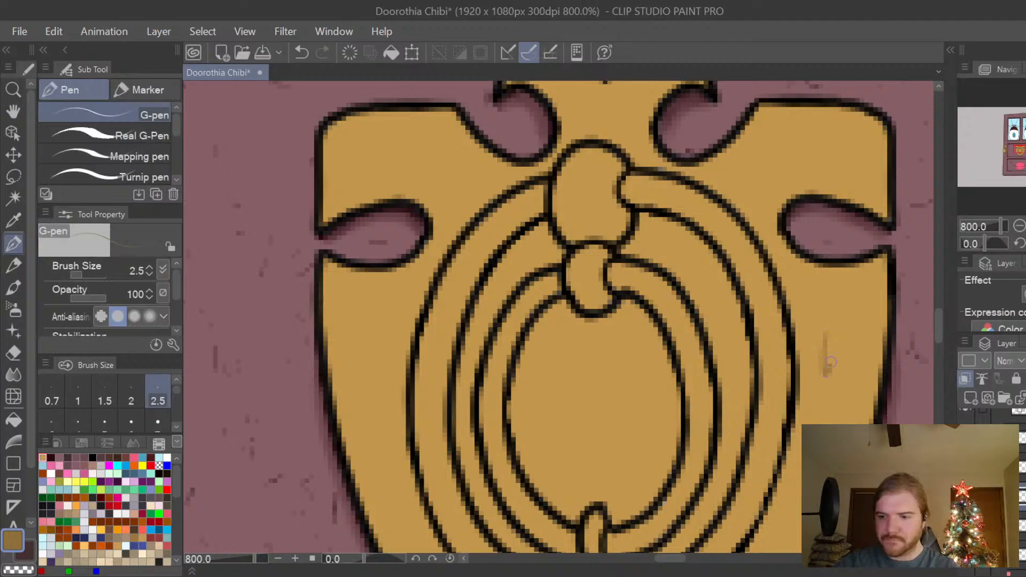
Try the darker brown as a small test patch on the right side of the knocker's plate, and undo it.
mouse_move(829, 363)
left_mouse_down()
mouse_move(826, 347)
mouse_move(833, 363)
mouse_move(847, 353)
mouse_move(842, 363)
mouse_move(845, 343)
mouse_move(861, 342)
left_mouse_up()
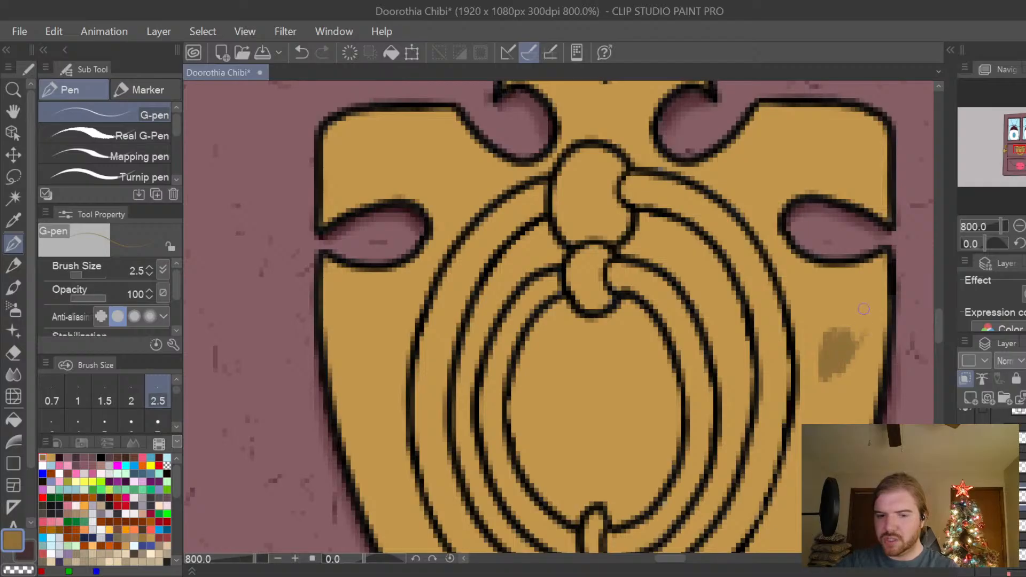
mouse_move(820, 332)
left_mouse_down()
mouse_move(815, 374)
mouse_move(804, 356)
mouse_move(815, 348)
mouse_move(828, 390)
mouse_move(865, 354)
mouse_move(842, 352)
mouse_move(812, 390)
mouse_move(837, 333)
left_mouse_up()
key("ctrl+z")
key("ctrl+z")
key("ctrl+z")
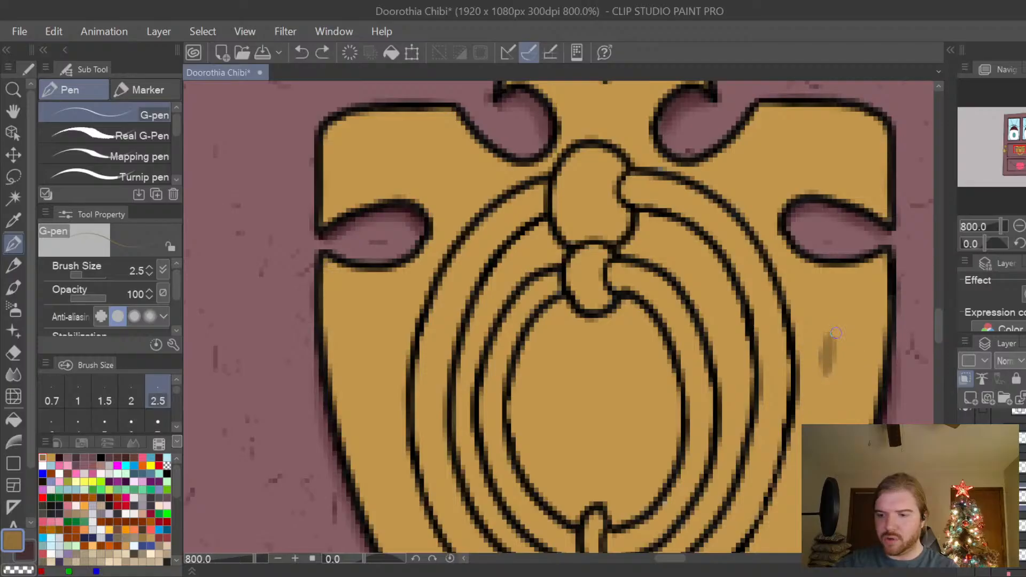
Adjust the brown shade, try it as another test patch on the plate's right side, and undo the patch.
double_click(12, 532)
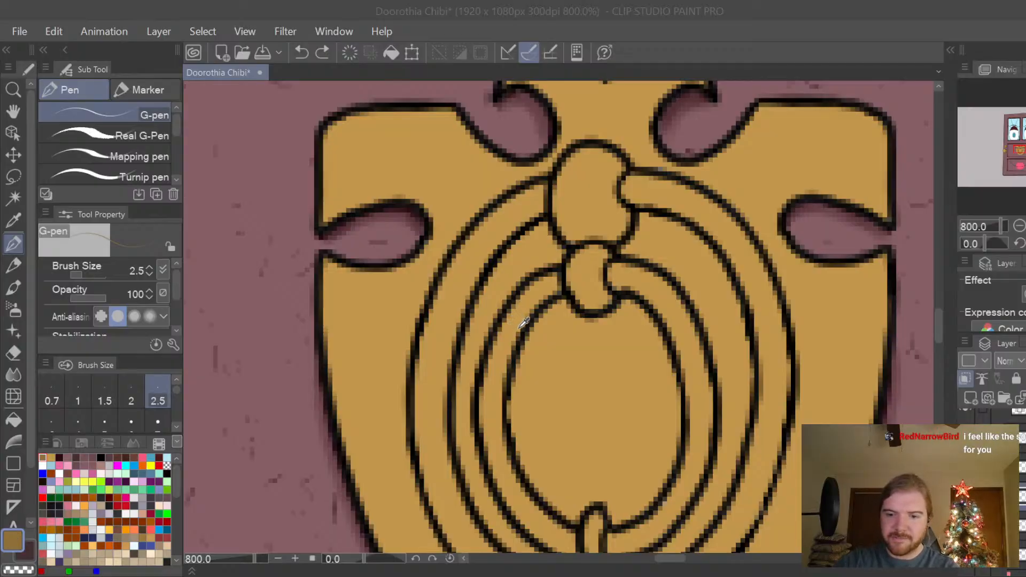
left_click(827, 150)
mouse_move(827, 337)
left_mouse_down()
mouse_move(828, 380)
mouse_move(828, 353)
mouse_move(832, 372)
mouse_move(843, 337)
mouse_move(843, 369)
mouse_move(856, 340)
mouse_move(866, 342)
left_mouse_up()
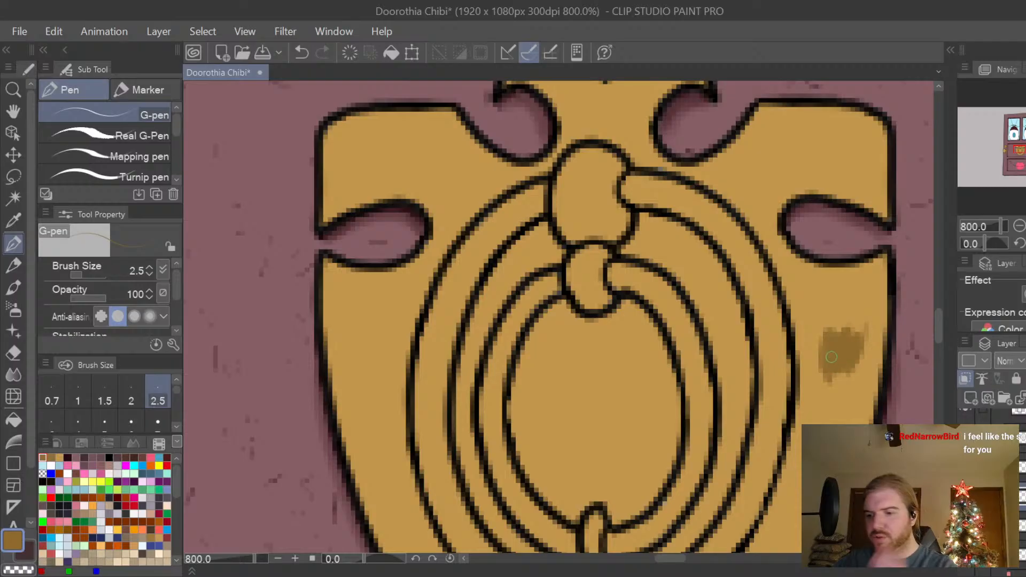
key("ctrl+z")
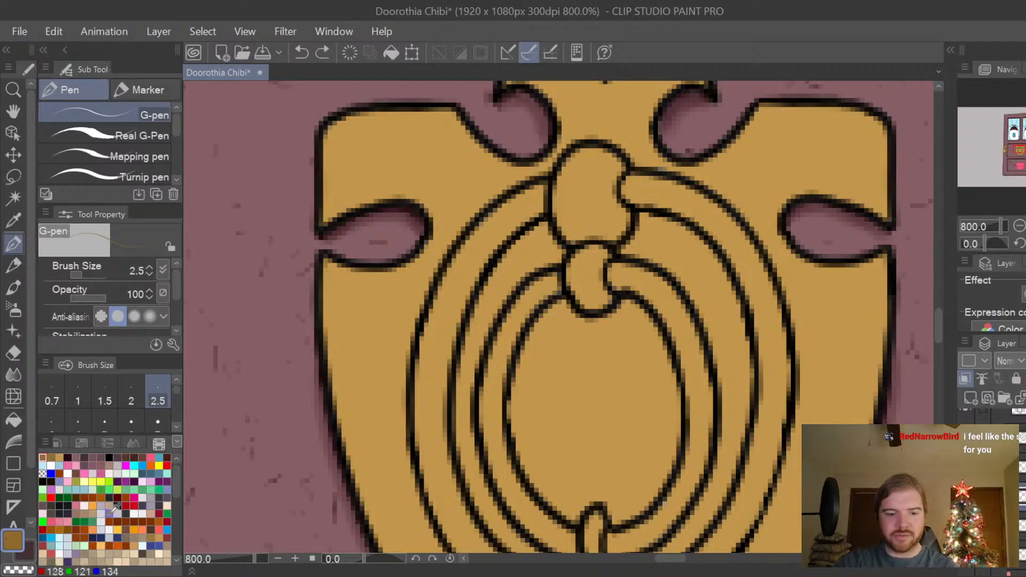
Choose a more saturated golden brown as the shadow colour, test it on the plate's right side, and undo the test stroke.
double_click(14, 543)
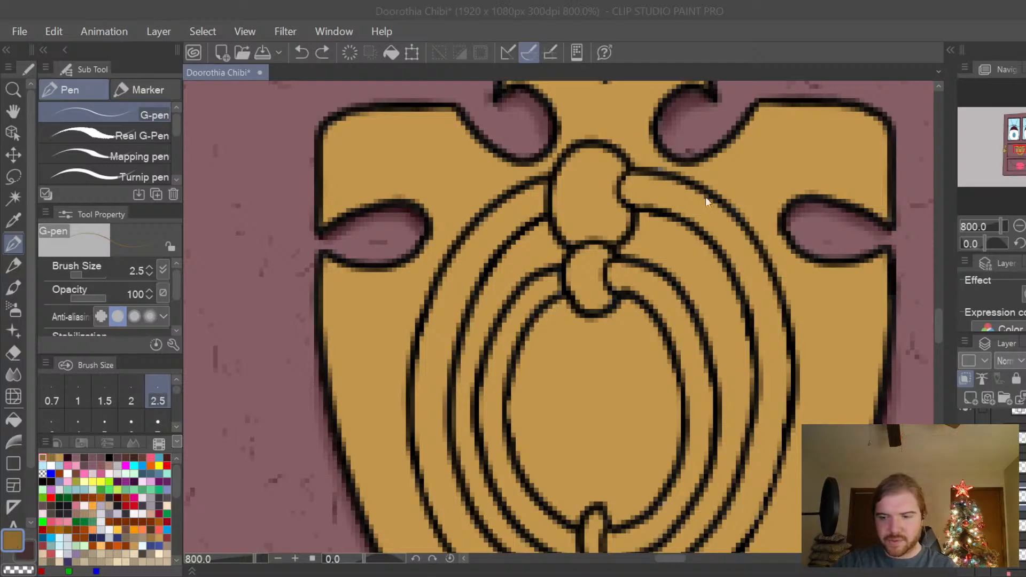
left_click(803, 191)
mouse_move(816, 355)
left_mouse_down()
mouse_move(823, 364)
mouse_move(890, 263)
left_mouse_up()
key("ctrl+z")
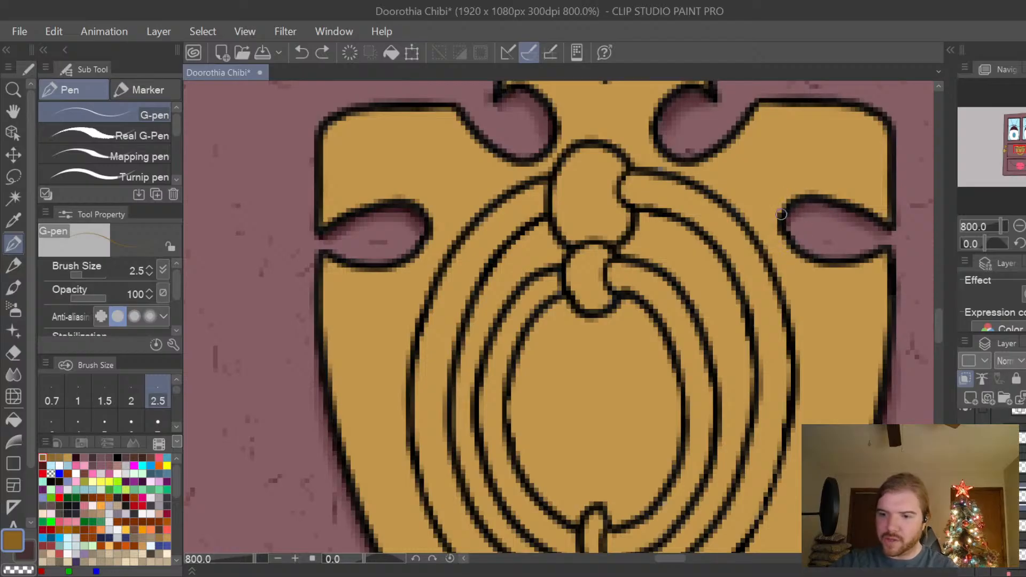
Paint golden-brown shadows on the gold along the upper edges of the right and left notches, redoing the left one.
mouse_move(781, 216)
left_mouse_down()
mouse_move(796, 190)
mouse_move(818, 188)
mouse_move(776, 215)
mouse_move(796, 196)
mouse_move(829, 191)
mouse_move(872, 211)
left_mouse_up()
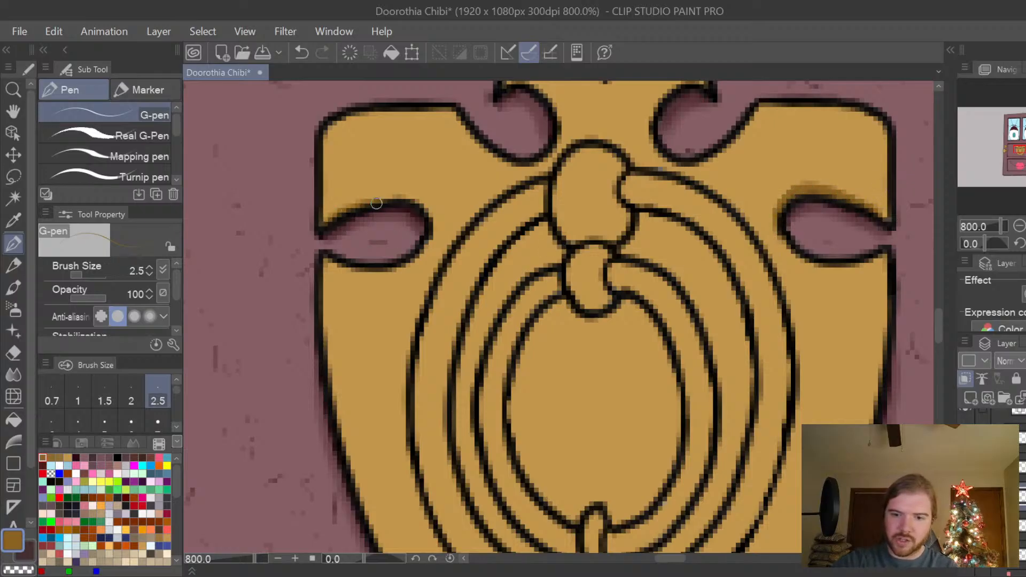
mouse_move(330, 221)
left_mouse_down()
mouse_move(403, 194)
mouse_move(426, 200)
mouse_move(433, 222)
left_mouse_up()
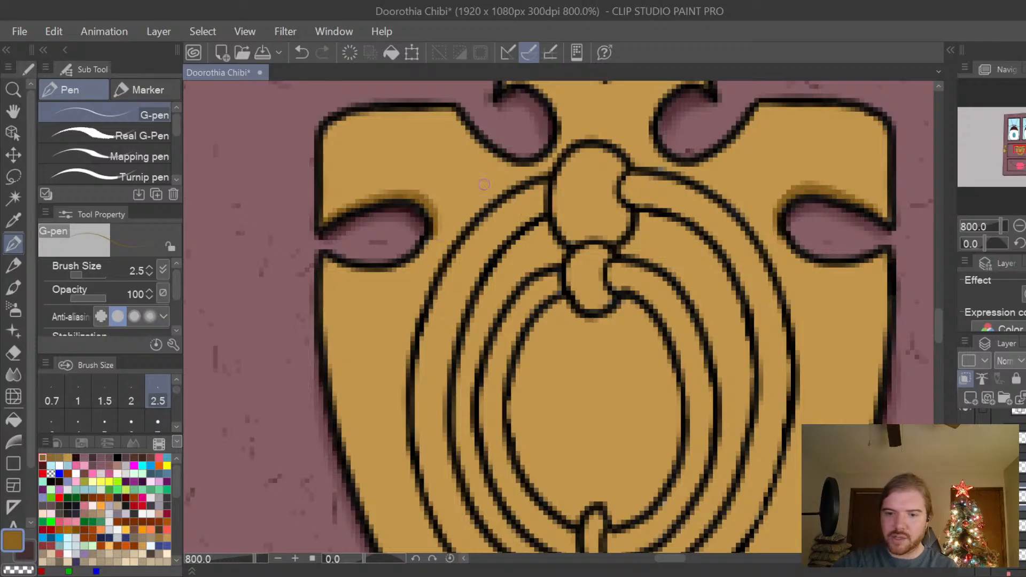
key("ctrl+z")
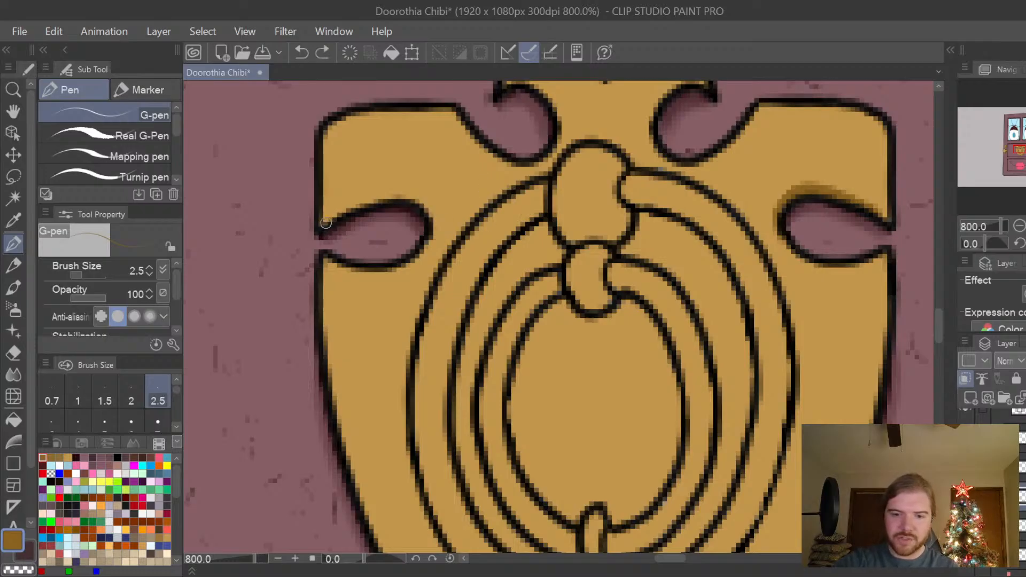
mouse_move(321, 227)
left_mouse_down()
mouse_move(409, 197)
mouse_move(431, 232)
mouse_move(420, 200)
mouse_move(404, 194)
mouse_move(416, 205)
mouse_move(359, 205)
mouse_move(327, 231)
left_mouse_up()
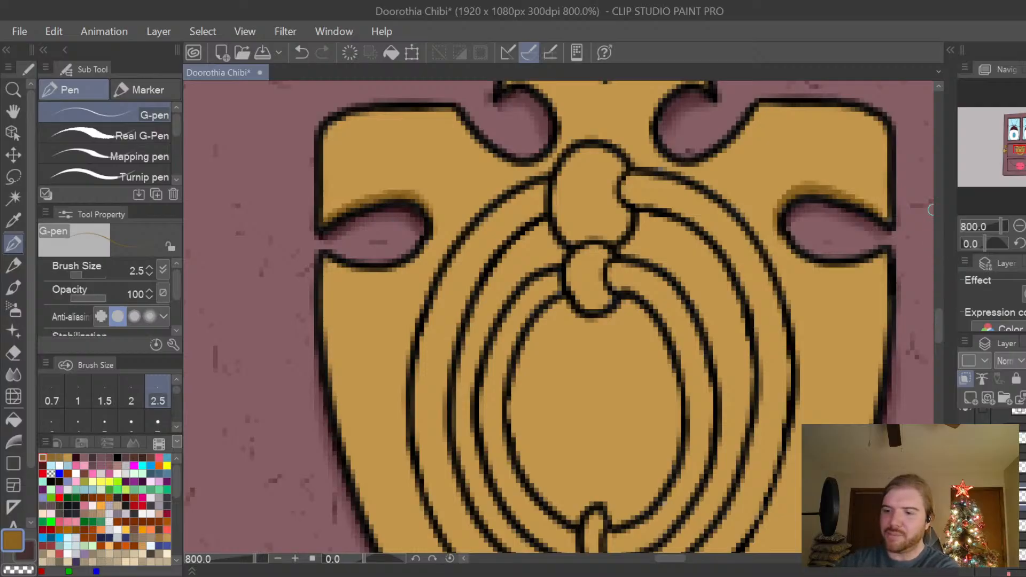
Shade the inner edges of the two top curls and the gold below the central dip with golden-brown G-pen strokes.
left_click_drag(935, 330, 940, 320)
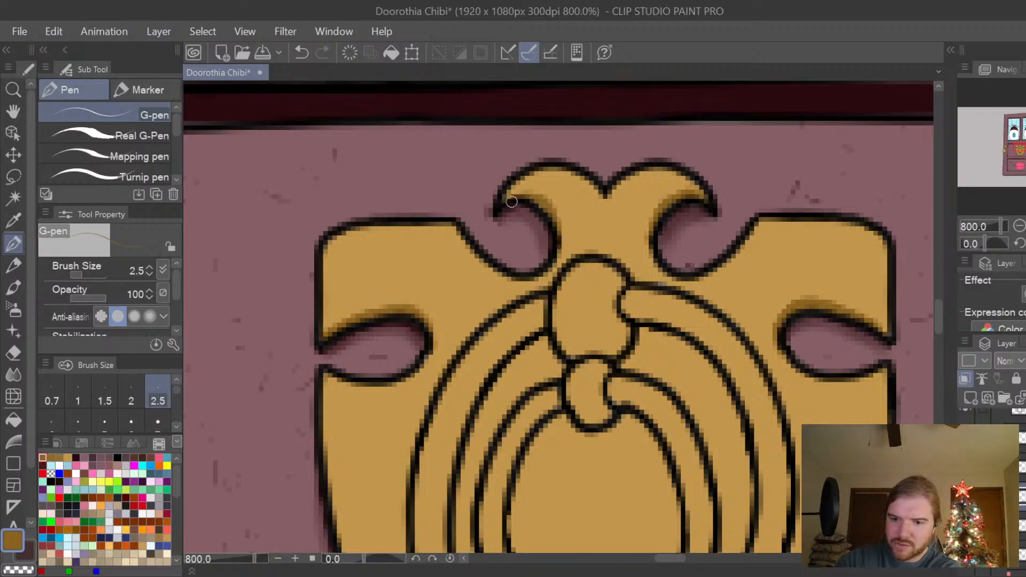
mouse_move(504, 201)
left_mouse_down()
mouse_move(521, 195)
mouse_move(558, 225)
mouse_move(556, 240)
left_mouse_up()
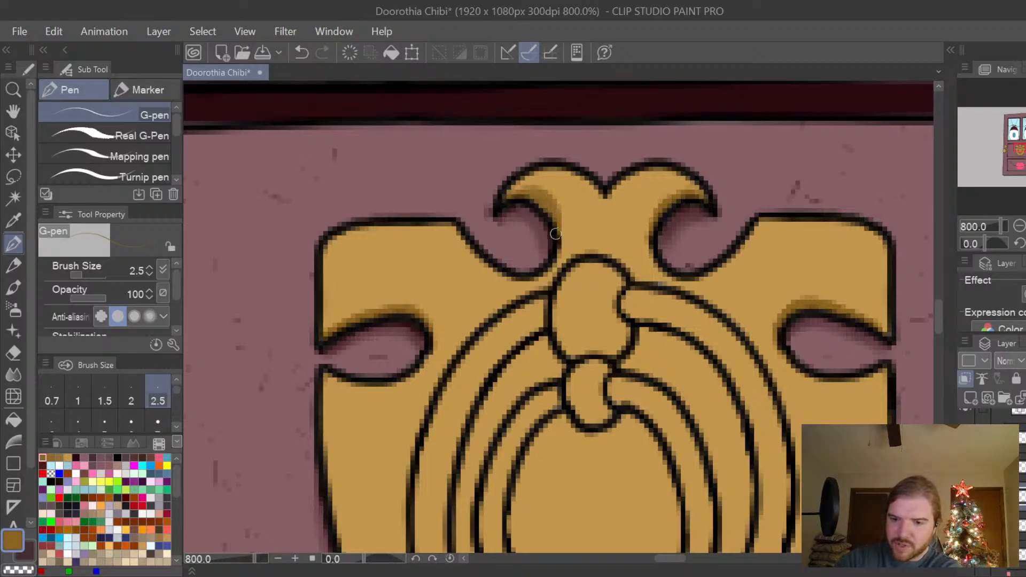
mouse_move(651, 240)
left_mouse_down()
mouse_move(660, 202)
mouse_move(699, 201)
left_mouse_up()
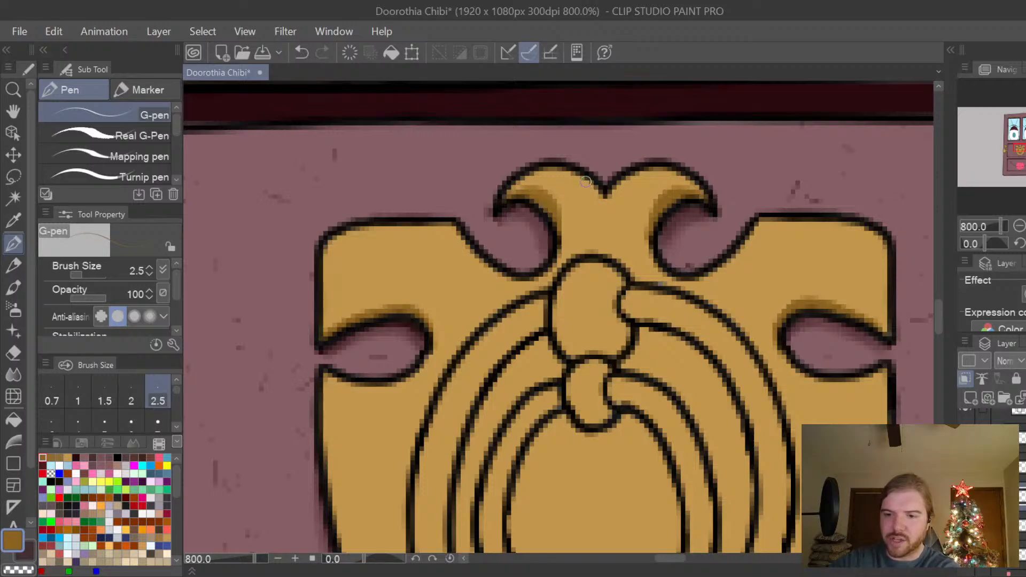
mouse_move(586, 180)
left_mouse_down()
mouse_move(606, 205)
mouse_move(607, 174)
mouse_move(623, 202)
mouse_move(610, 206)
mouse_move(641, 174)
left_mouse_up()
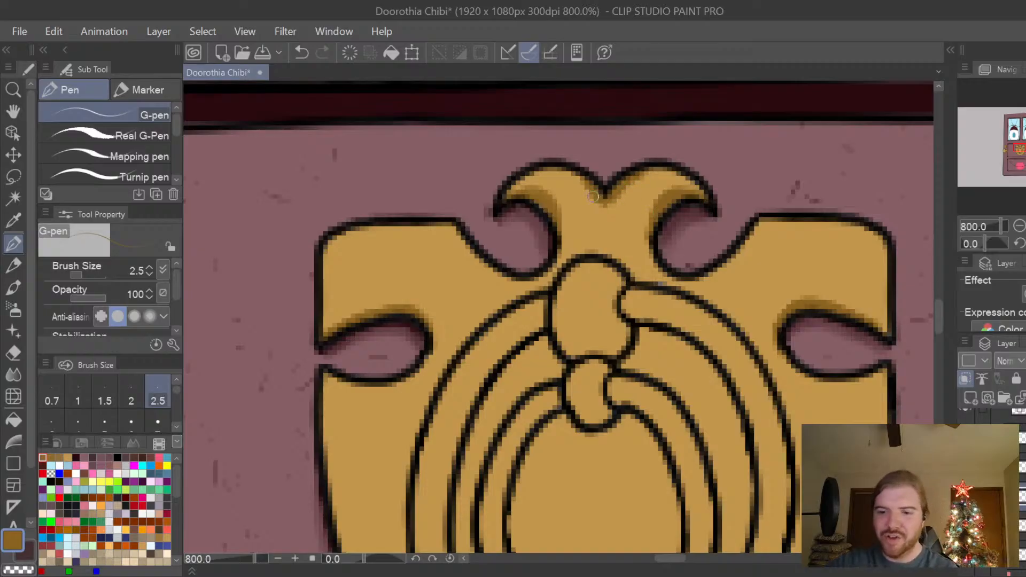
left_click_drag(593, 188, 580, 177)
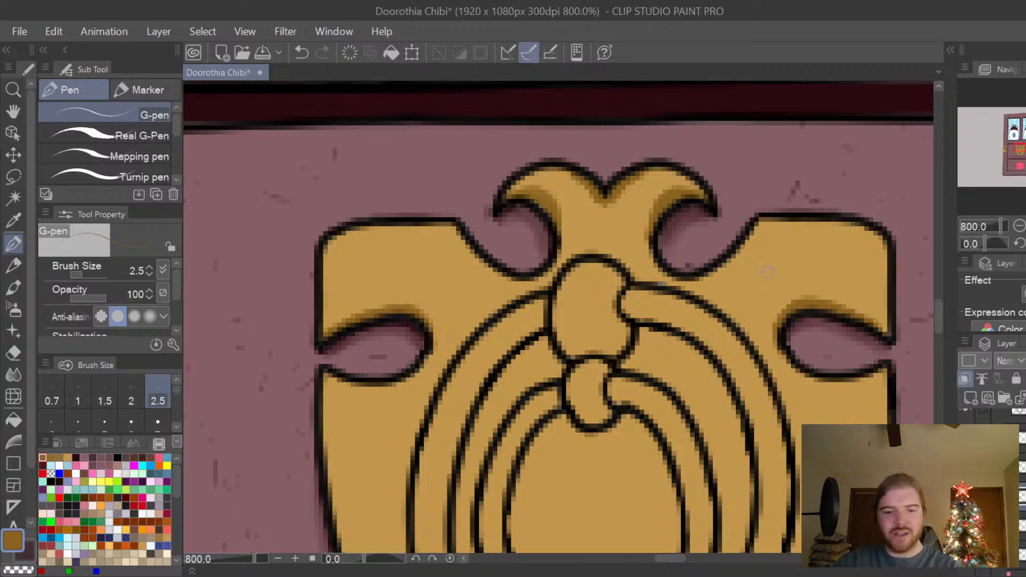
Switch to the Hard eraser and reduce its brush size to 3.
key("e")
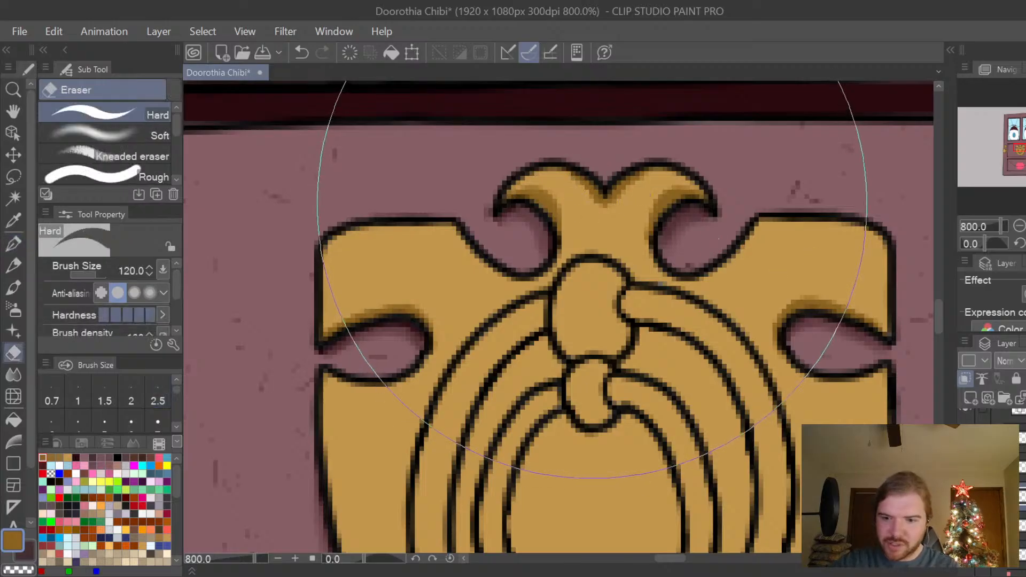
key("bracketleft")
key("bracketleft")
key("bracketleft")
key("bracketleft")
key("bracketleft")
key("bracketleft")
key("bracketleft")
key("bracketleft")
key("bracketleft")
key("bracketleft")
key("bracketleft")
key("bracketleft")
key("bracketleft")
key("bracketleft")
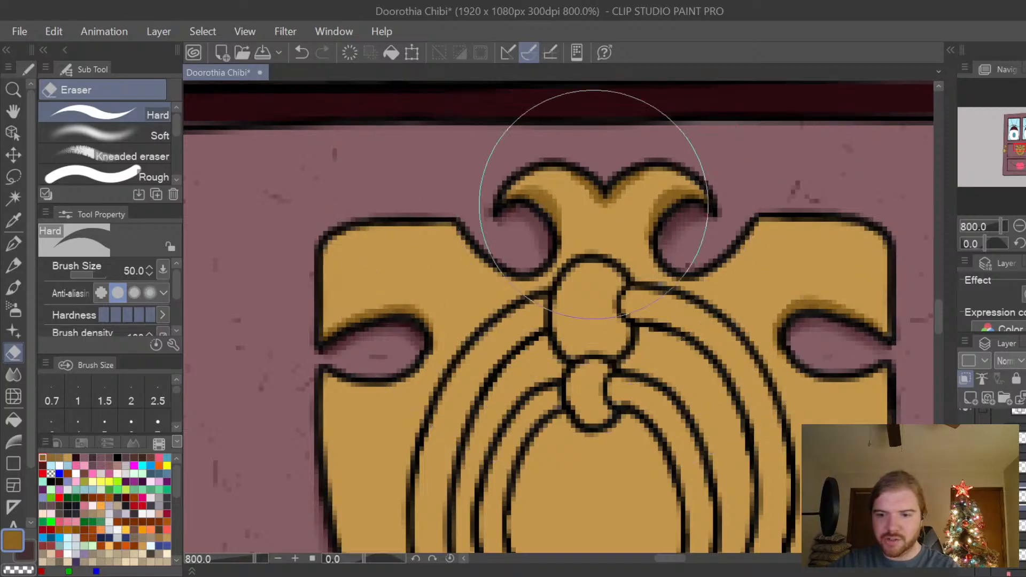
key("bracketleft")
key("bracketleft")
key("bracketleft")
key("bracketleft")
key("bracketleft")
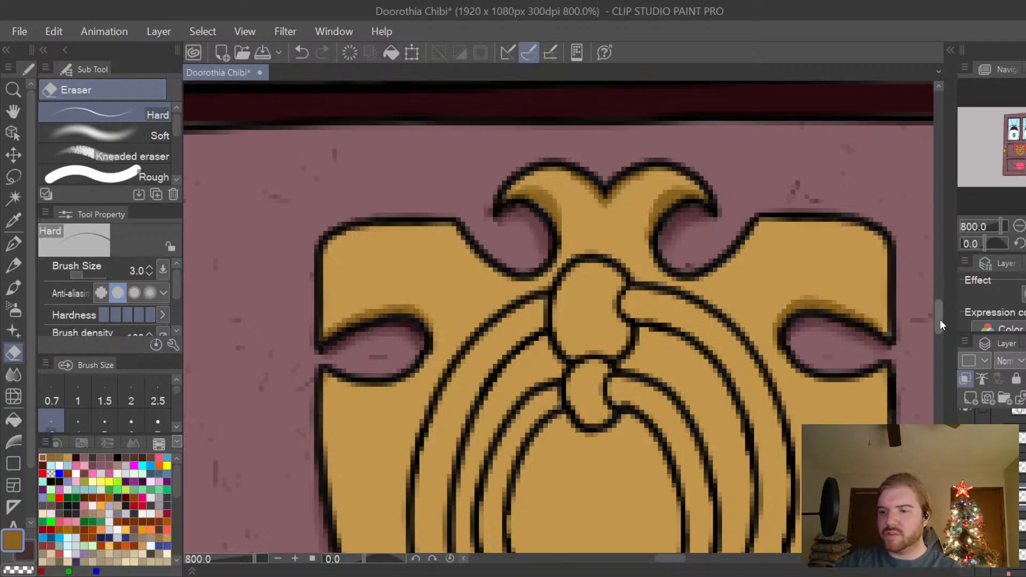
Return to the G-pen and paint a golden-brown shadow inside the plate's left edge, down its lower curve.
scroll(941, 321, "down", 2)
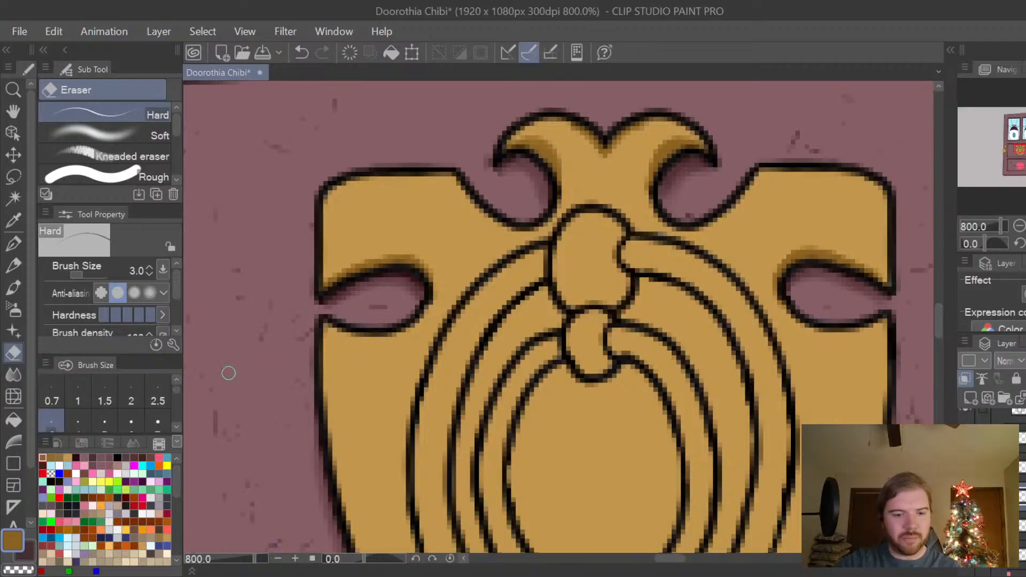
key("p")
left_click_drag(940, 326, 938, 342)
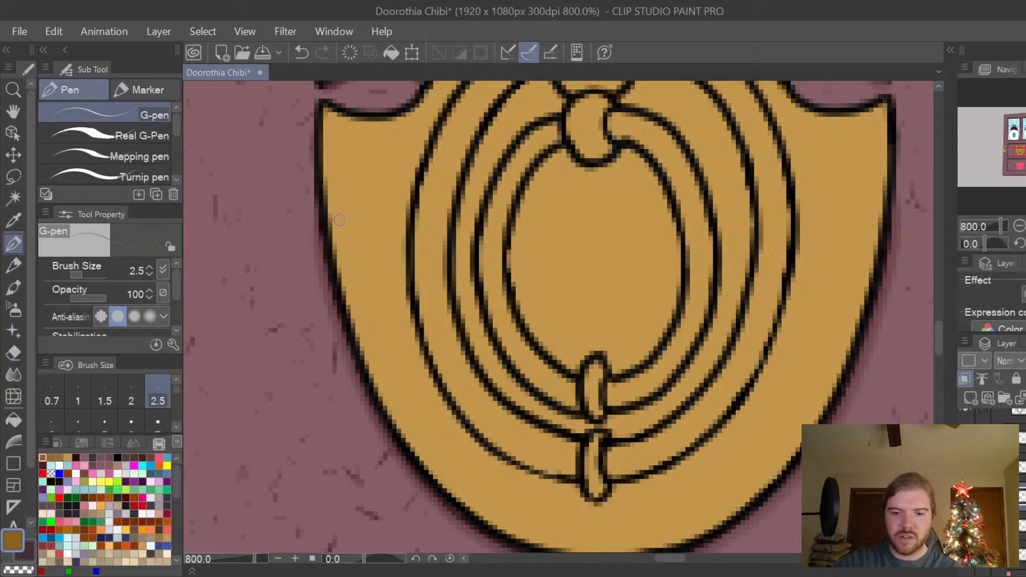
mouse_move(328, 180)
left_mouse_down()
mouse_move(370, 375)
mouse_move(411, 443)
mouse_move(382, 376)
mouse_move(434, 479)
left_mouse_up()
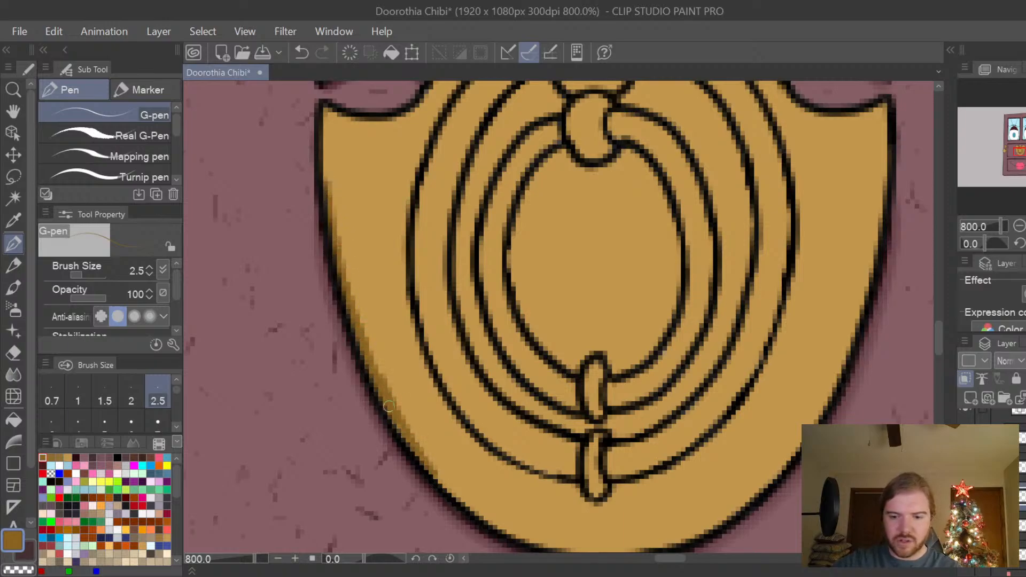
left_click_drag(389, 406, 426, 464)
mouse_move(370, 362)
left_mouse_down()
mouse_move(455, 497)
mouse_move(484, 517)
mouse_move(458, 463)
left_mouse_up()
Paint a matching golden-brown shadow inside the plate's right edge and around its lower curve to the bottom centre.
key("space")
left_click_drag(799, 447, 779, 411)
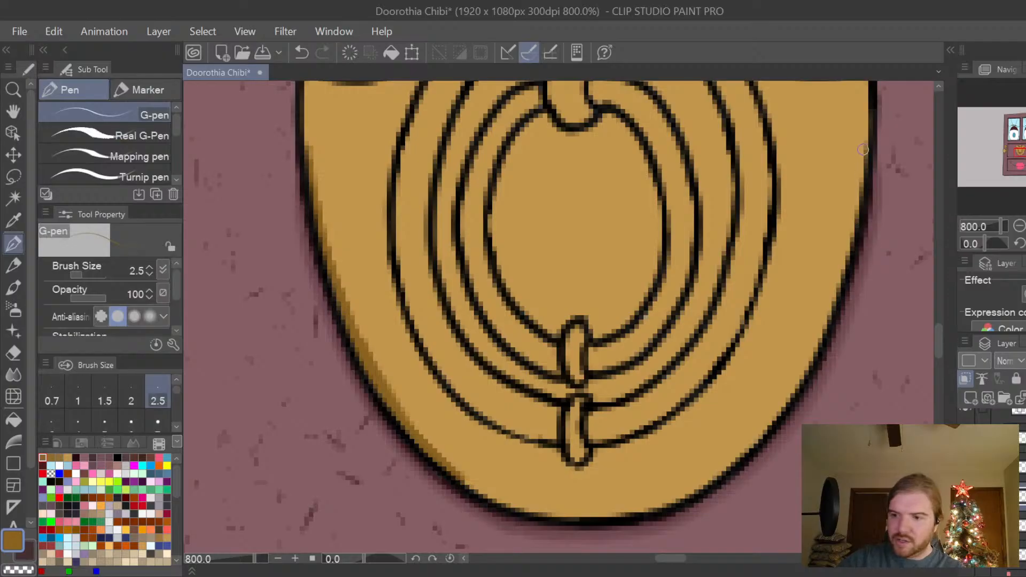
left_click_drag(864, 146, 859, 191)
mouse_move(862, 155)
left_mouse_down()
mouse_move(820, 343)
mouse_move(822, 331)
mouse_move(753, 445)
left_mouse_up()
mouse_move(786, 404)
left_mouse_down()
mouse_move(712, 480)
mouse_move(646, 510)
mouse_move(546, 517)
mouse_move(453, 471)
mouse_move(499, 503)
mouse_move(602, 515)
mouse_move(682, 496)
mouse_move(659, 501)
mouse_move(769, 422)
left_mouse_up()
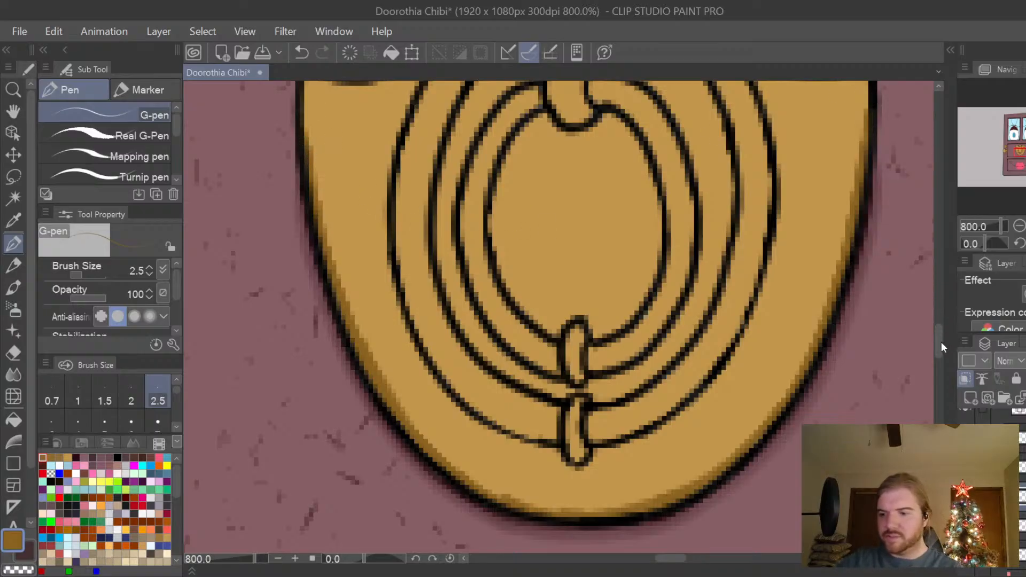
Shade the two small clasps at the bottom of the knocker's rings with short golden-brown strokes.
scroll(941, 337, "up", 4)
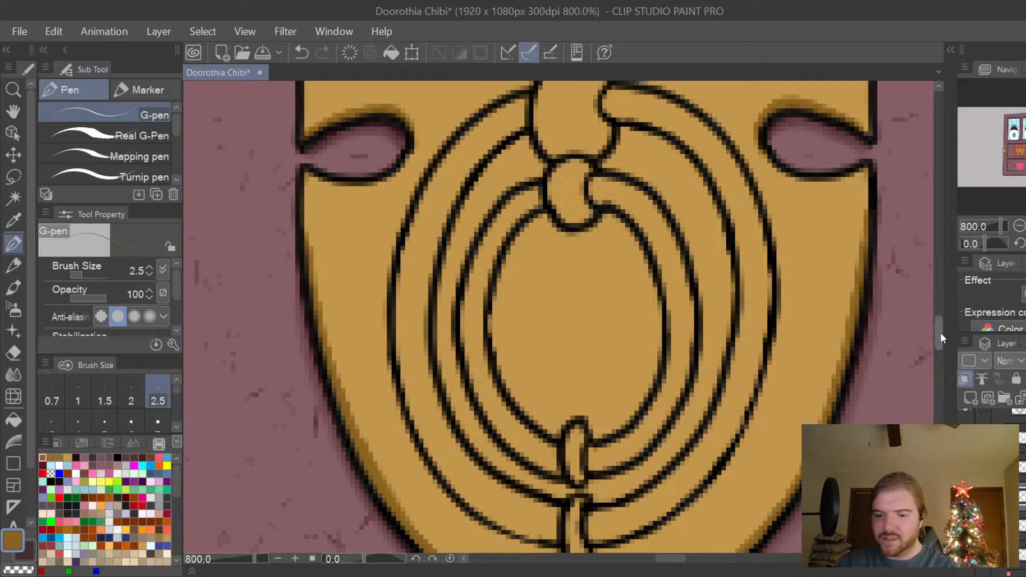
scroll(940, 333, "down", 3)
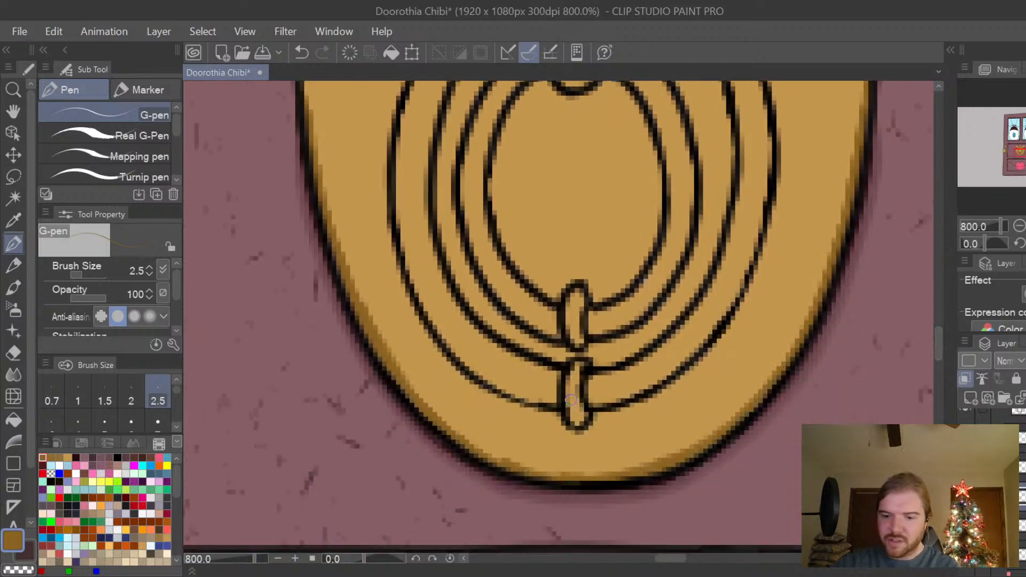
scroll(571, 399, "up", 1)
mouse_move(572, 409)
left_mouse_down()
mouse_move(597, 427)
mouse_move(572, 411)
mouse_move(591, 447)
left_mouse_up()
key("ctrl+minus")
left_click_drag(942, 354, 941, 351)
left_click_drag(564, 338, 573, 354)
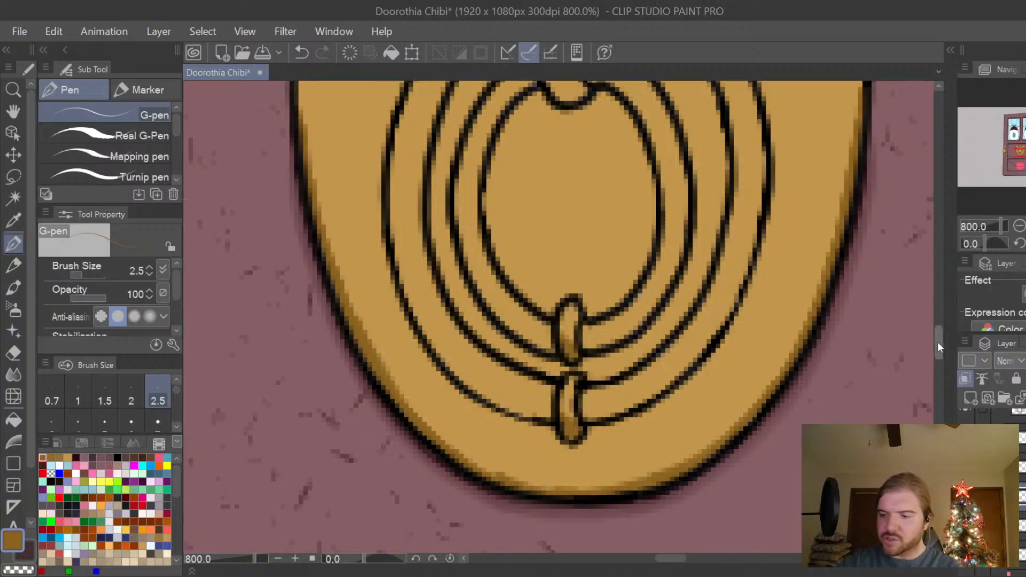
Shade the undersides of the two knobs at the top of the knocker's rings in golden brown and add thin cast shadows beneath them.
left_click_drag(938, 341, 941, 330)
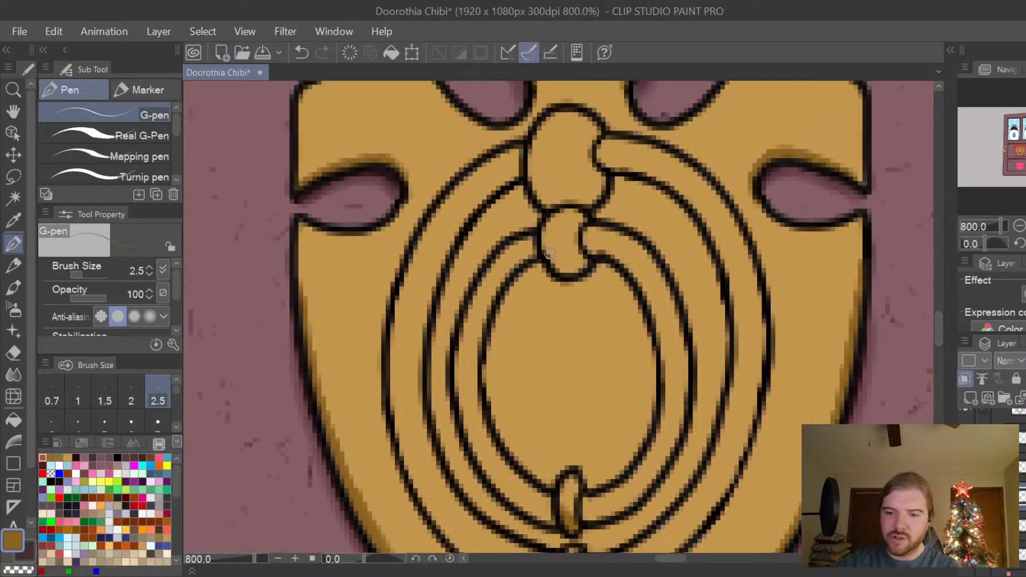
mouse_move(551, 253)
left_mouse_down()
mouse_move(581, 267)
mouse_move(573, 272)
mouse_move(575, 262)
left_mouse_up()
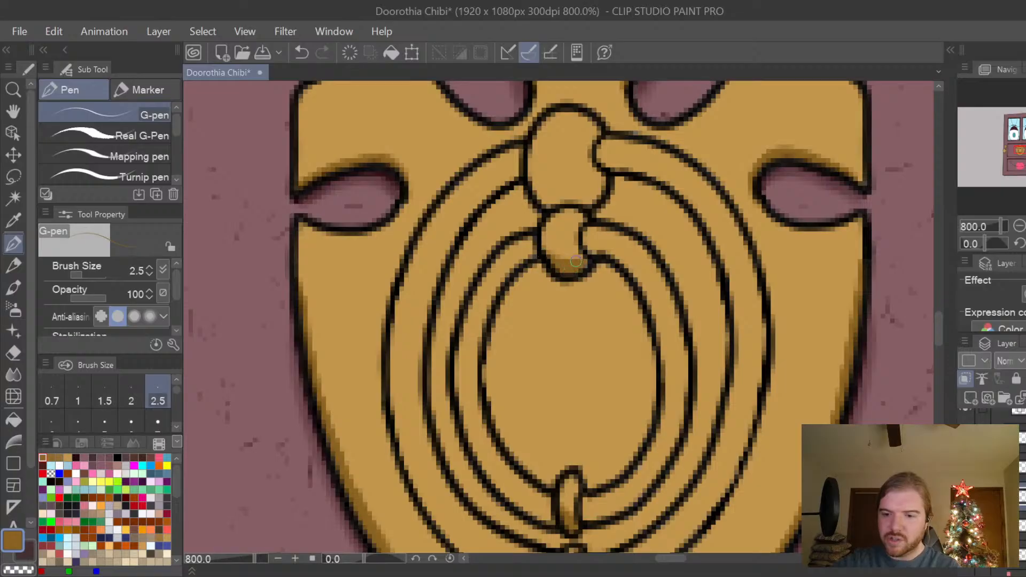
mouse_move(531, 176)
left_mouse_down()
mouse_move(548, 204)
mouse_move(528, 179)
mouse_move(570, 190)
mouse_move(595, 172)
mouse_move(585, 180)
mouse_move(600, 178)
mouse_move(586, 207)
mouse_move(558, 200)
mouse_move(586, 196)
mouse_move(559, 198)
left_mouse_up()
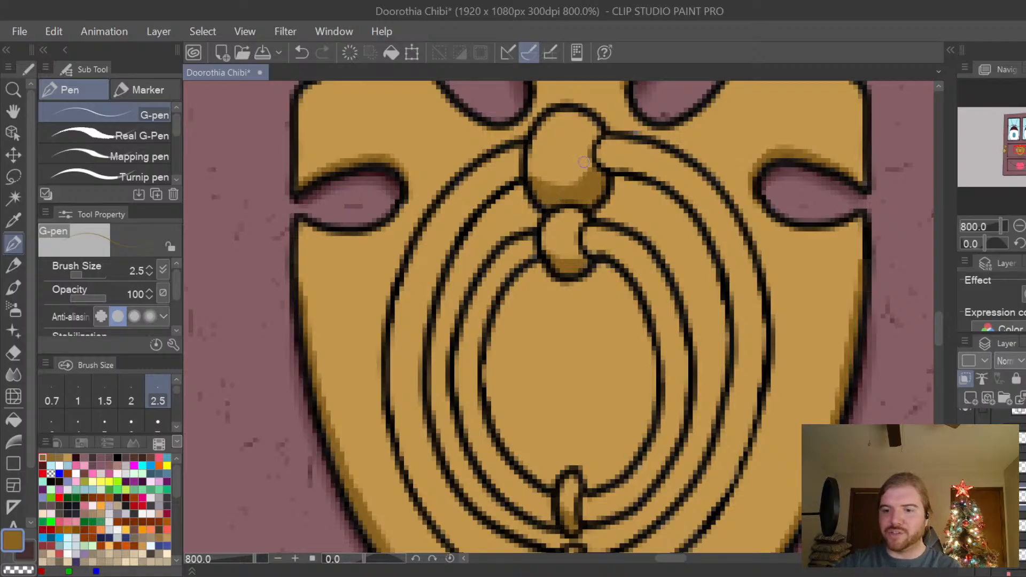
mouse_move(579, 258)
left_mouse_down()
mouse_move(578, 247)
mouse_move(587, 269)
left_mouse_up()
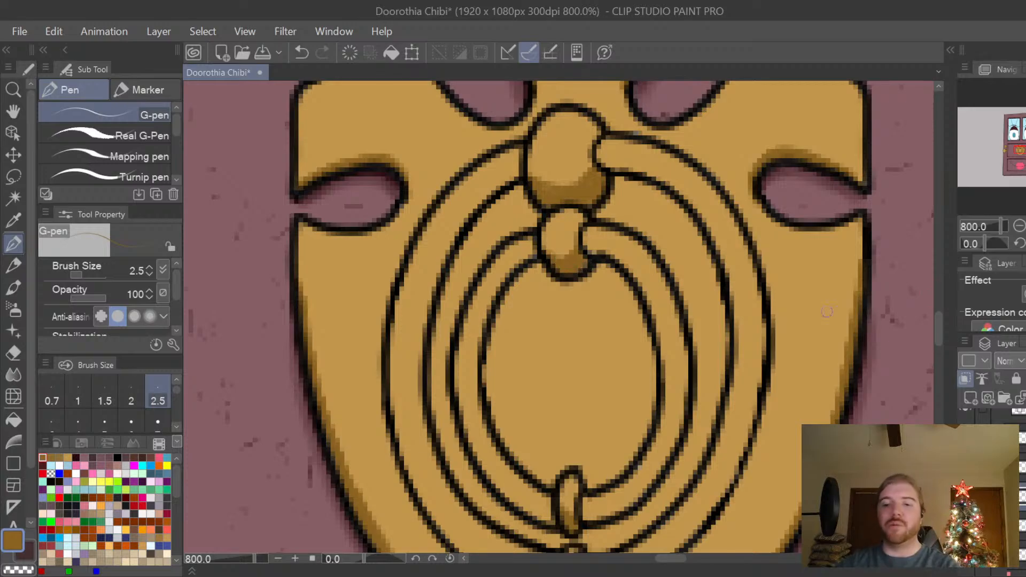
left_click_drag(938, 320, 941, 329)
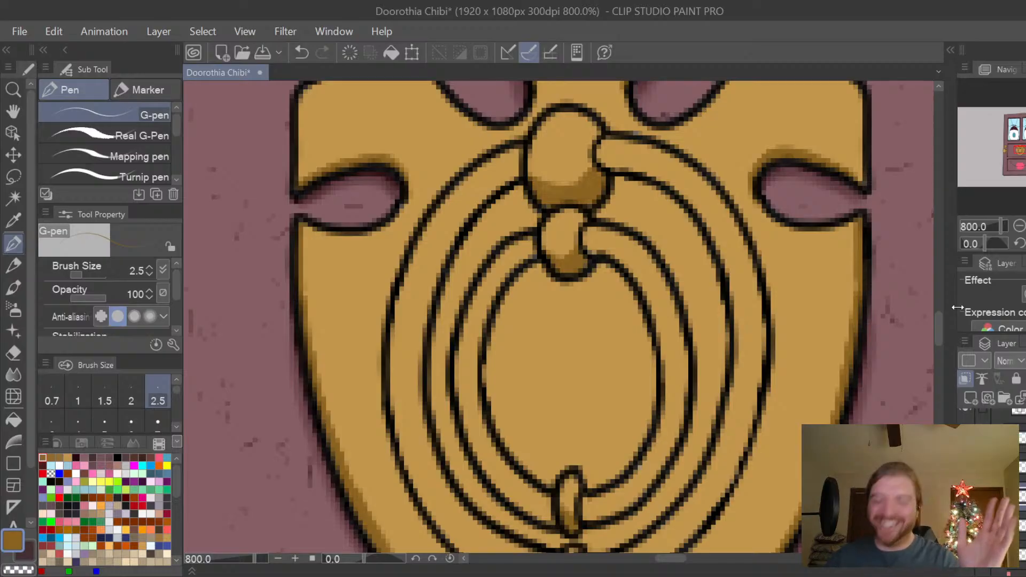
scroll(939, 326, "up", 3)
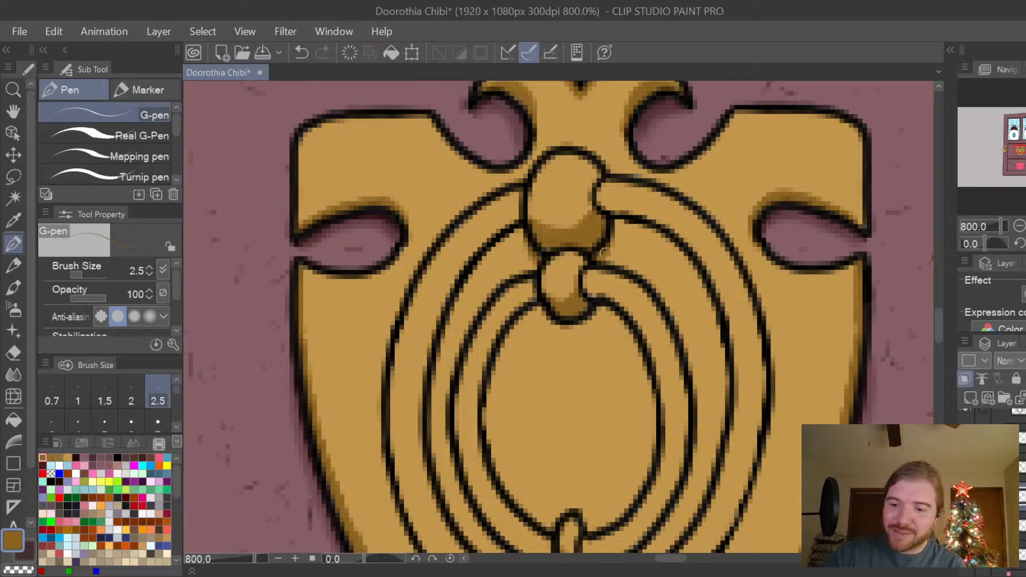
mouse_move(548, 314)
left_mouse_down()
mouse_move(570, 328)
mouse_move(554, 321)
mouse_move(594, 309)
mouse_move(575, 328)
left_mouse_up()
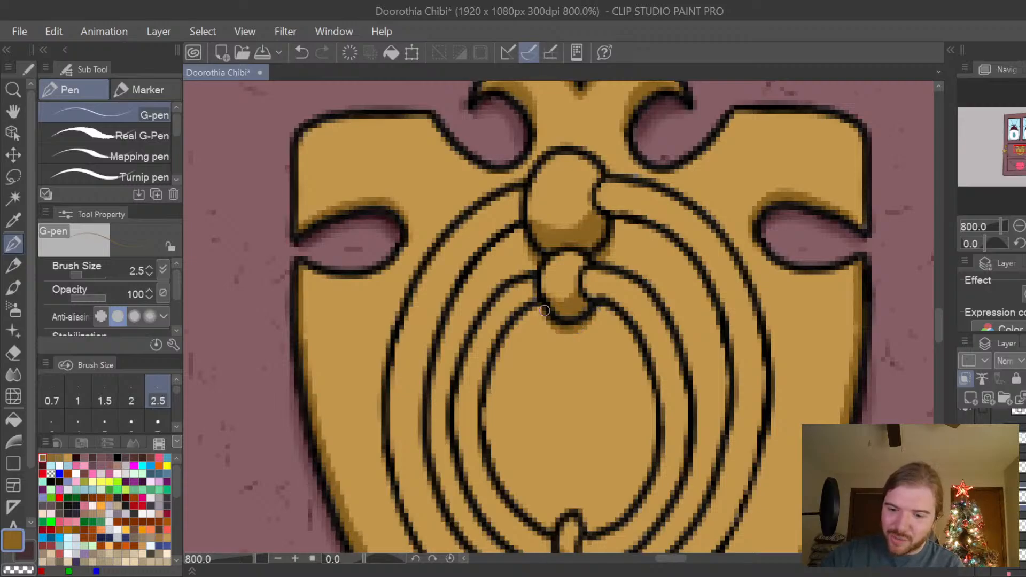
Paint golden-brown shading along the lower outer edge of the inner ring, on both sides of its clasp.
left_click_drag(938, 289, 936, 329)
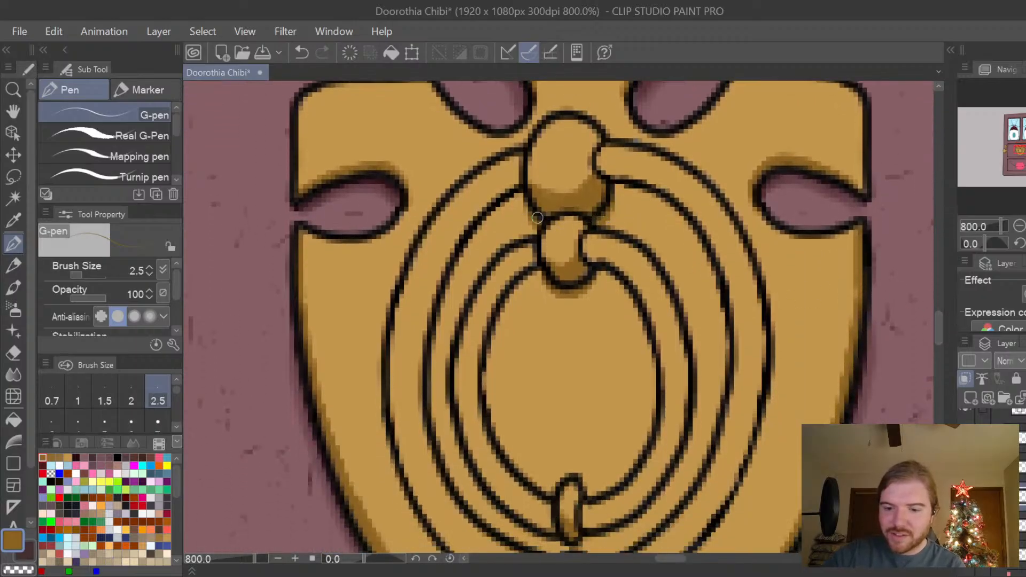
left_click_drag(943, 325, 940, 334)
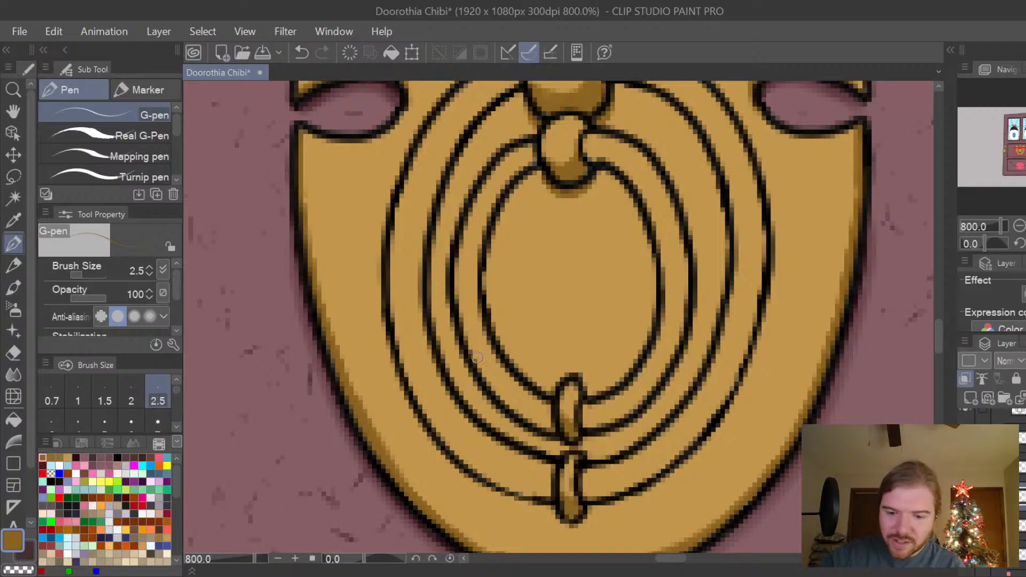
mouse_move(476, 363)
left_mouse_down()
mouse_move(495, 393)
mouse_move(473, 354)
mouse_move(514, 411)
mouse_move(500, 390)
mouse_move(555, 429)
mouse_move(543, 424)
mouse_move(553, 375)
mouse_move(679, 418)
mouse_move(590, 443)
mouse_move(581, 428)
mouse_move(640, 402)
left_mouse_up()
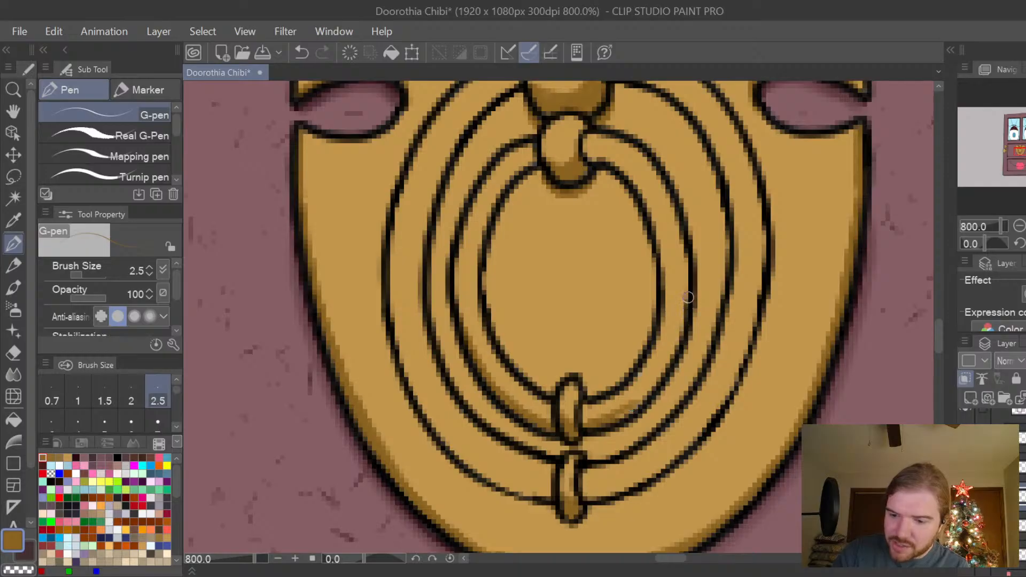
mouse_move(687, 298)
left_mouse_down()
mouse_move(683, 330)
mouse_move(629, 415)
left_mouse_up()
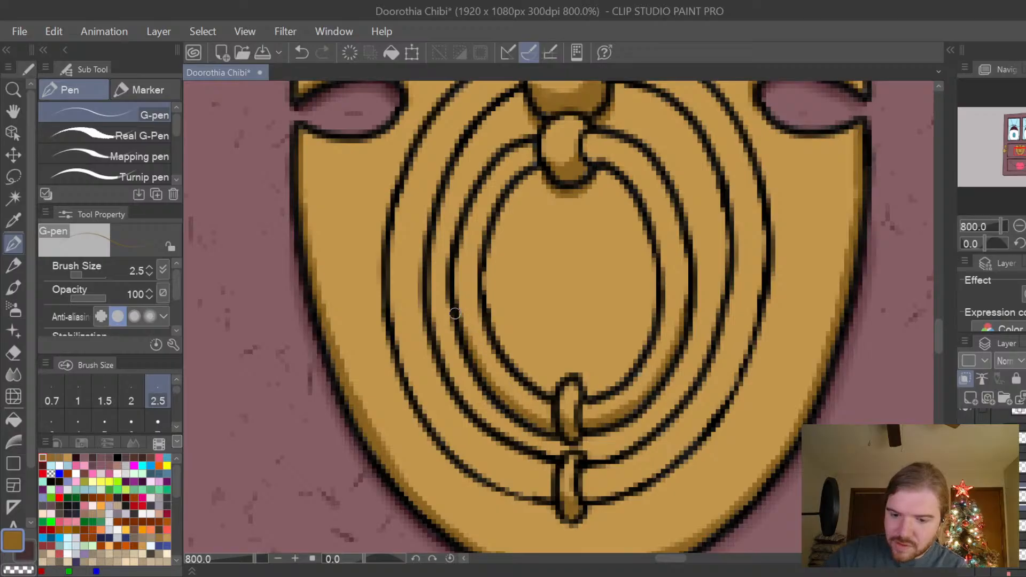
Shade the lower half of the outer ring along its outer edge in golden brown, on both sides of the bottom clasp.
mouse_move(398, 341)
left_mouse_down()
mouse_move(461, 441)
mouse_move(547, 495)
mouse_move(488, 472)
mouse_move(497, 483)
mouse_move(439, 436)
mouse_move(458, 451)
mouse_move(404, 373)
left_mouse_up()
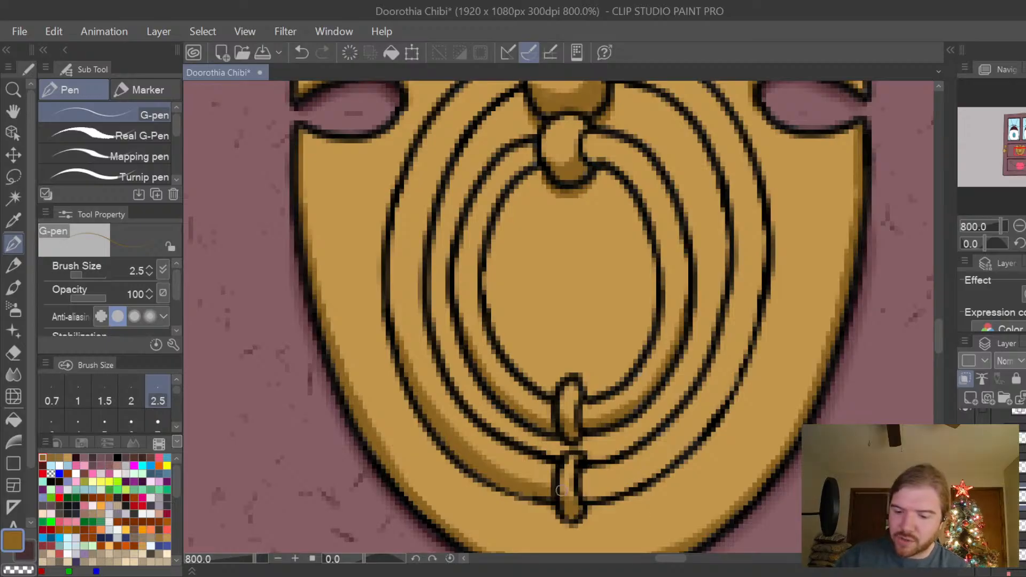
mouse_move(582, 490)
left_mouse_down()
mouse_move(627, 478)
mouse_move(707, 424)
left_mouse_up()
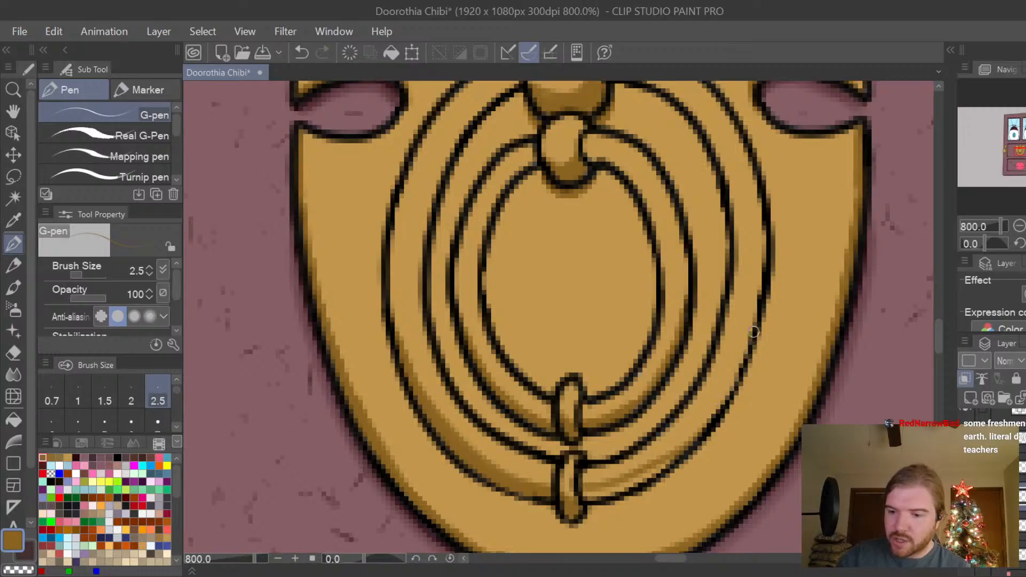
mouse_move(750, 338)
left_mouse_down()
mouse_move(710, 420)
mouse_move(675, 455)
mouse_move(689, 439)
left_mouse_up()
mouse_move(728, 395)
left_mouse_down()
mouse_move(655, 471)
mouse_move(591, 496)
left_mouse_up()
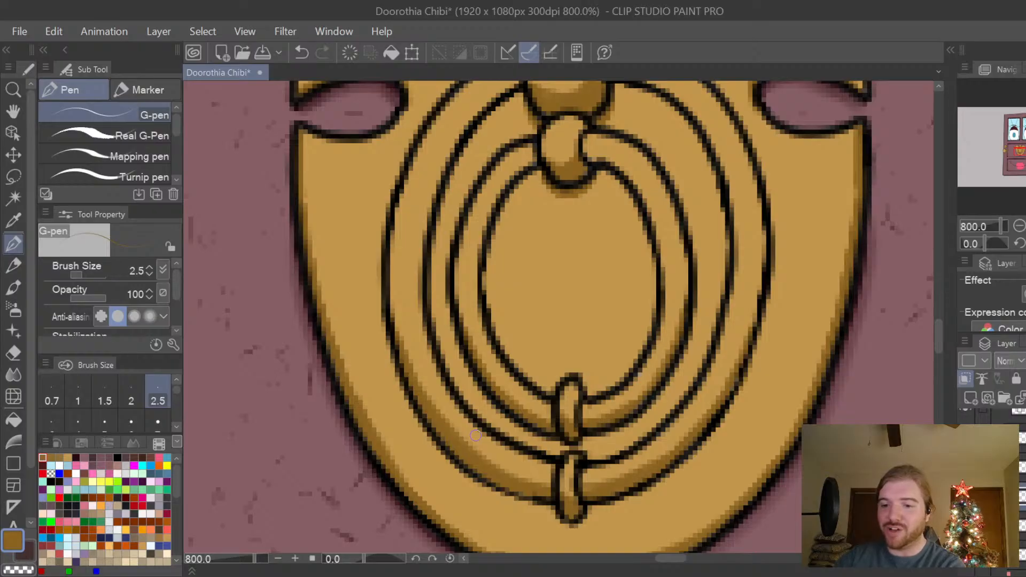
Shade the inner ring's upper half along its inside edge with golden-brown strokes, from the small knob down both sides.
scroll(939, 331, "up", 3)
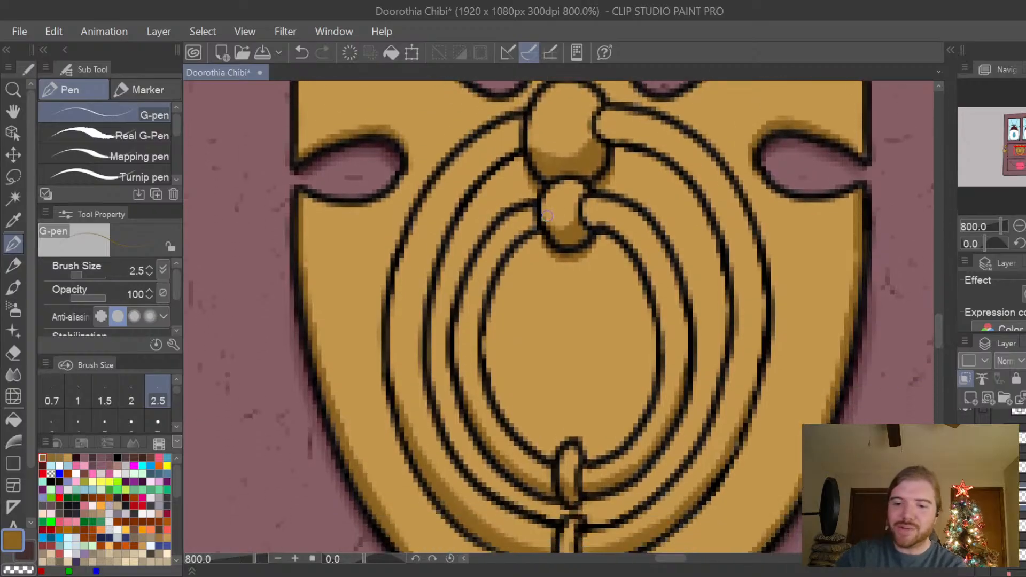
mouse_move(533, 231)
left_mouse_down()
mouse_move(521, 229)
mouse_move(492, 265)
mouse_move(480, 357)
left_mouse_up()
left_click_drag(486, 292, 482, 370)
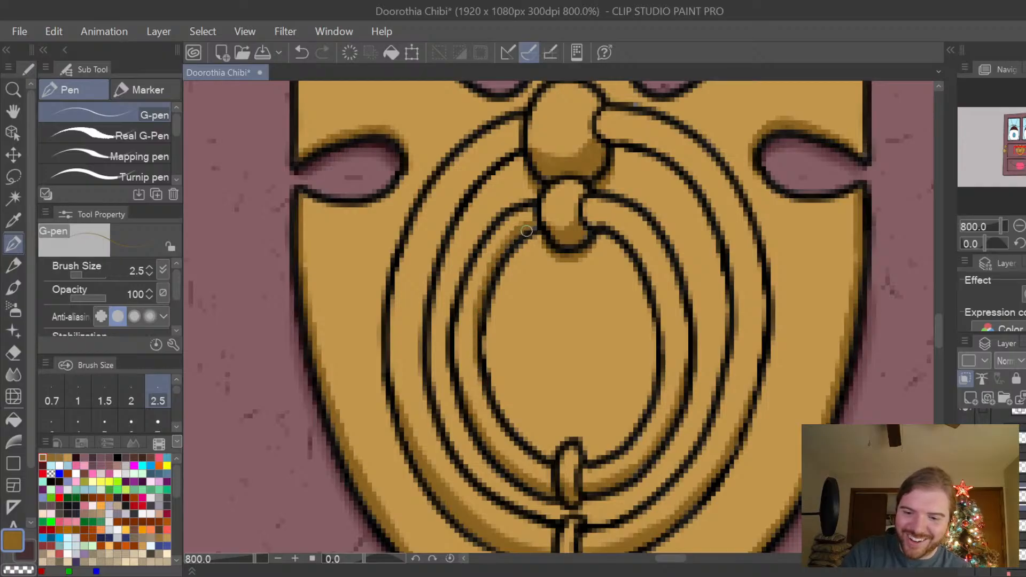
mouse_move(533, 228)
left_mouse_down()
mouse_move(492, 271)
mouse_move(493, 261)
mouse_move(477, 311)
mouse_move(481, 366)
left_mouse_up()
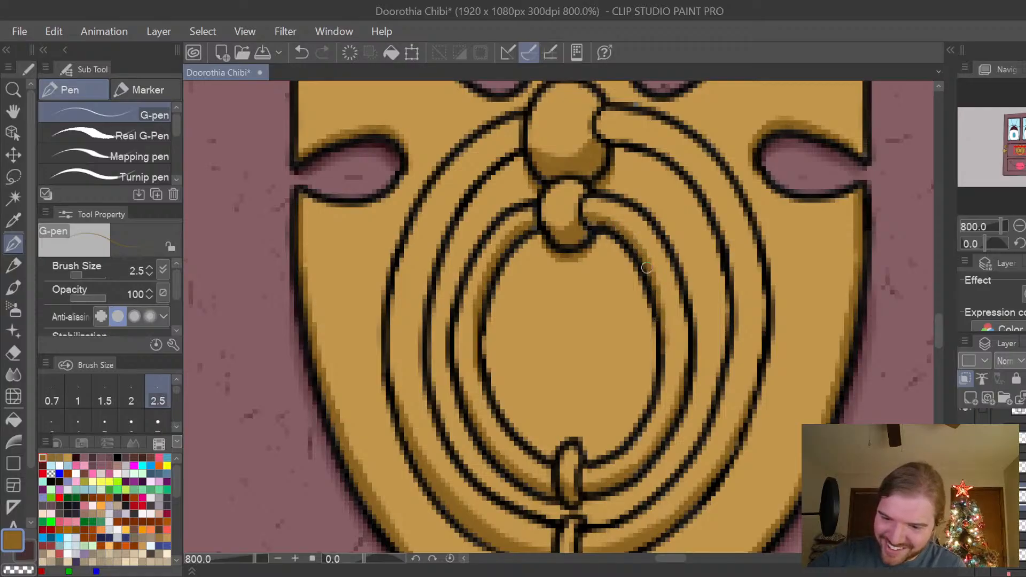
Paint golden-brown shading along the inside edge of the outer ring's upper half, from the large knob down both sides.
mouse_move(525, 143)
left_mouse_down()
mouse_move(489, 155)
mouse_move(441, 216)
mouse_move(418, 303)
mouse_move(426, 393)
left_mouse_up()
mouse_move(421, 321)
left_mouse_down()
mouse_move(429, 267)
mouse_move(463, 191)
mouse_move(450, 219)
mouse_move(489, 173)
mouse_move(448, 213)
mouse_move(517, 145)
left_mouse_up()
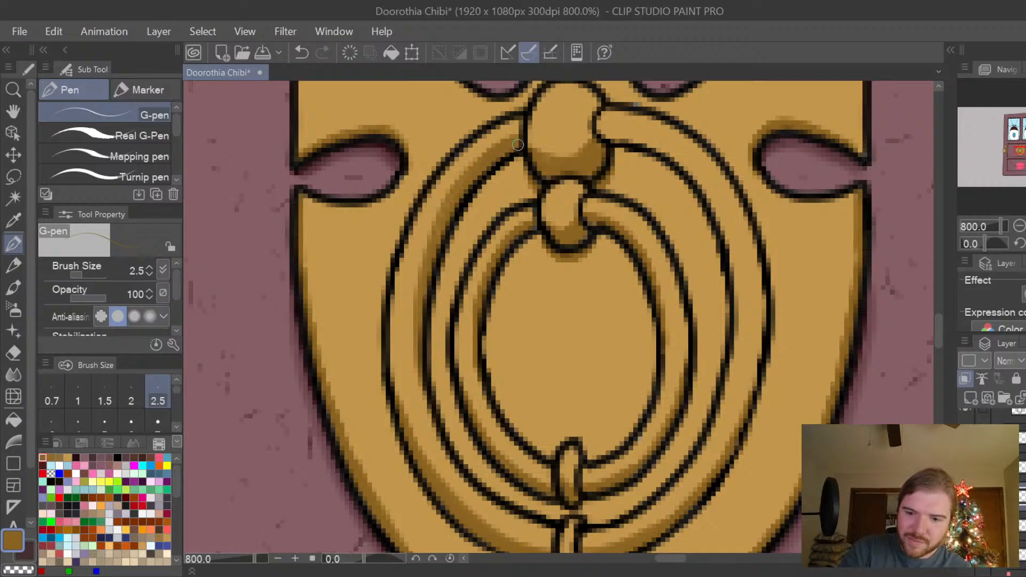
left_click_drag(439, 230, 450, 205)
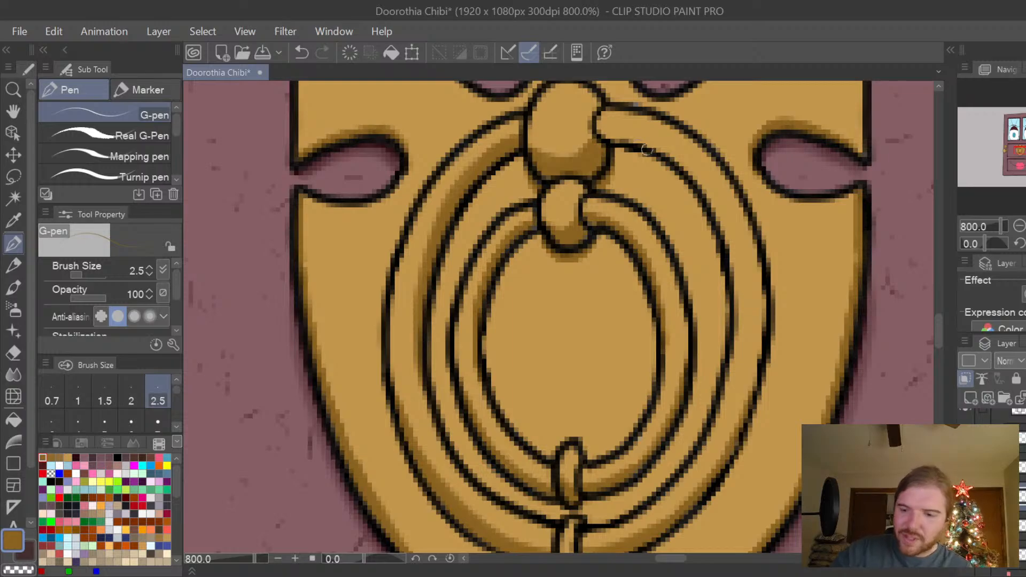
mouse_move(600, 130)
left_mouse_down()
mouse_move(667, 150)
mouse_move(718, 201)
mouse_move(739, 266)
mouse_move(733, 352)
mouse_move(736, 250)
mouse_move(733, 266)
mouse_move(704, 186)
mouse_move(724, 224)
mouse_move(694, 170)
mouse_move(701, 186)
mouse_move(666, 150)
mouse_move(675, 159)
mouse_move(597, 129)
mouse_move(654, 139)
mouse_move(693, 169)
mouse_move(630, 133)
mouse_move(668, 144)
mouse_move(732, 225)
mouse_move(742, 295)
mouse_move(721, 334)
left_mouse_up()
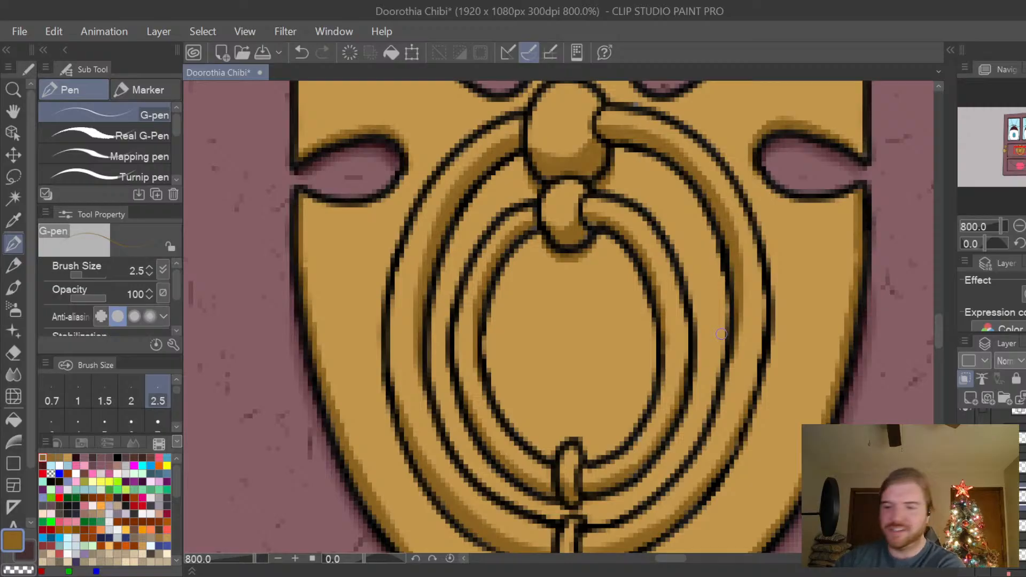
Try golden-brown shading around the rounded inner ends of the plate's two side cutouts, undoing the unwanted strokes.
left_click_drag(940, 325, 938, 328)
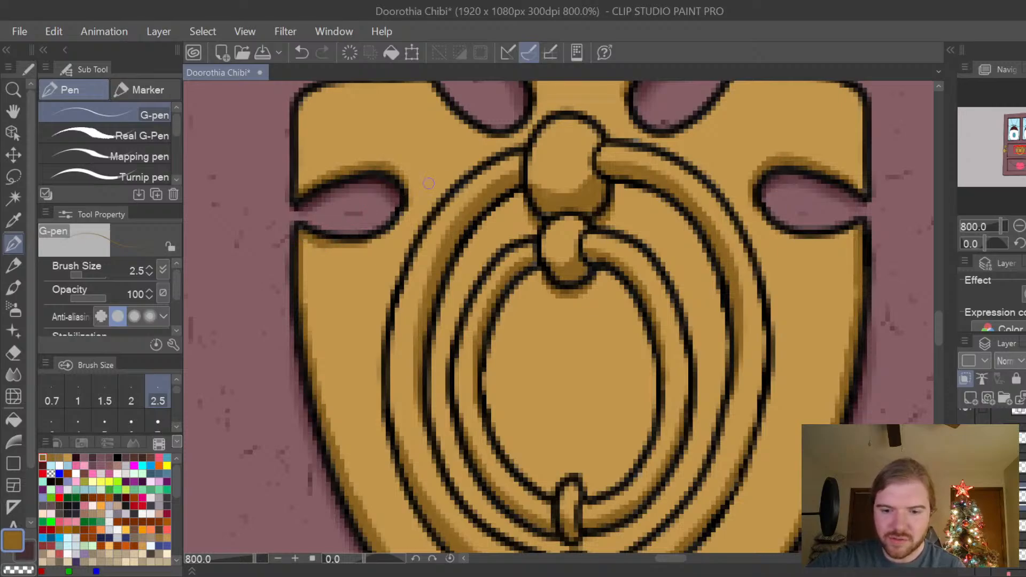
key("ctrl+z")
key("ctrl+z")
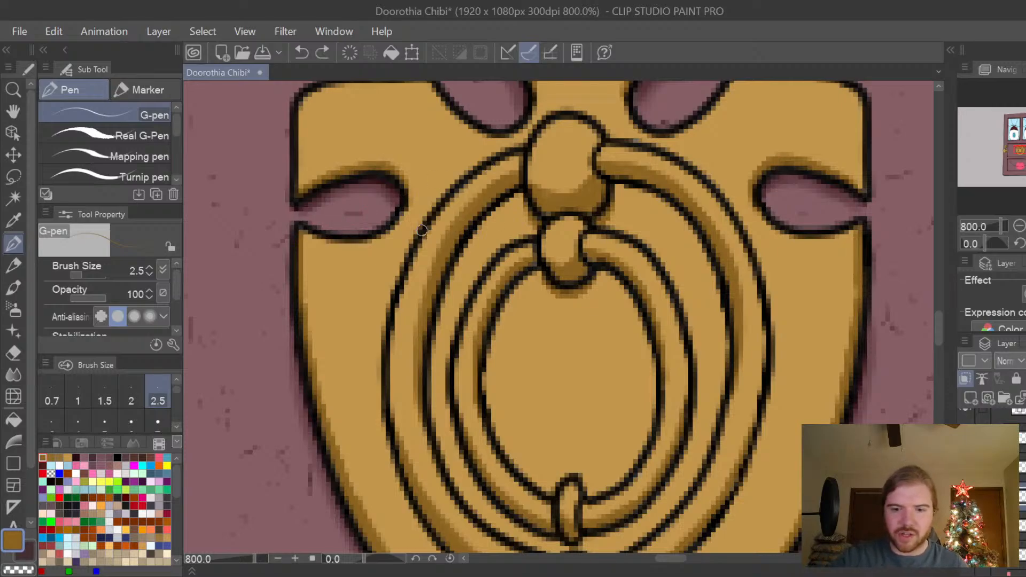
key("ctrl+z")
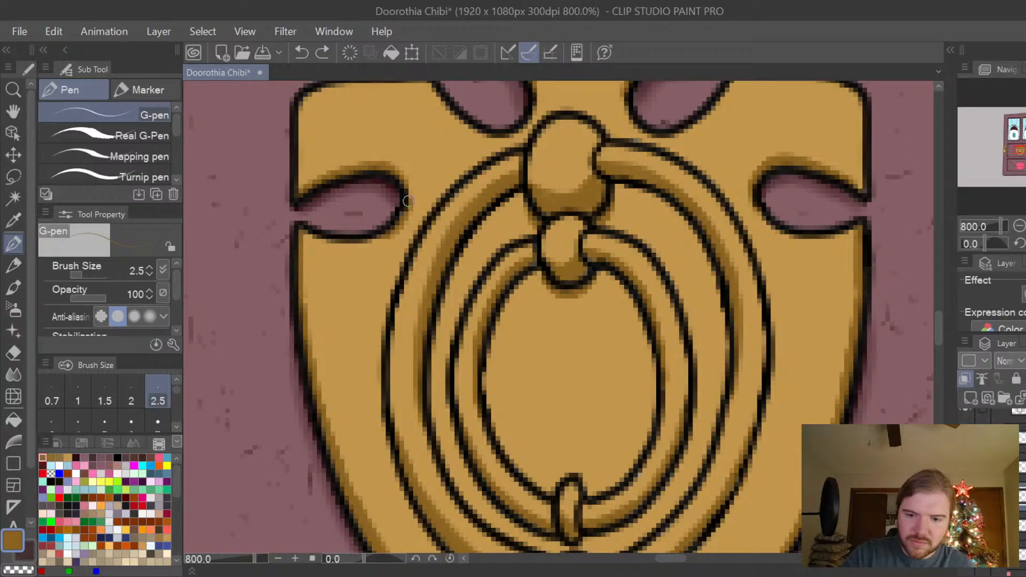
left_click_drag(409, 201, 405, 213)
left_click_drag(759, 207, 789, 234)
key("ctrl+z")
key("ctrl+z")
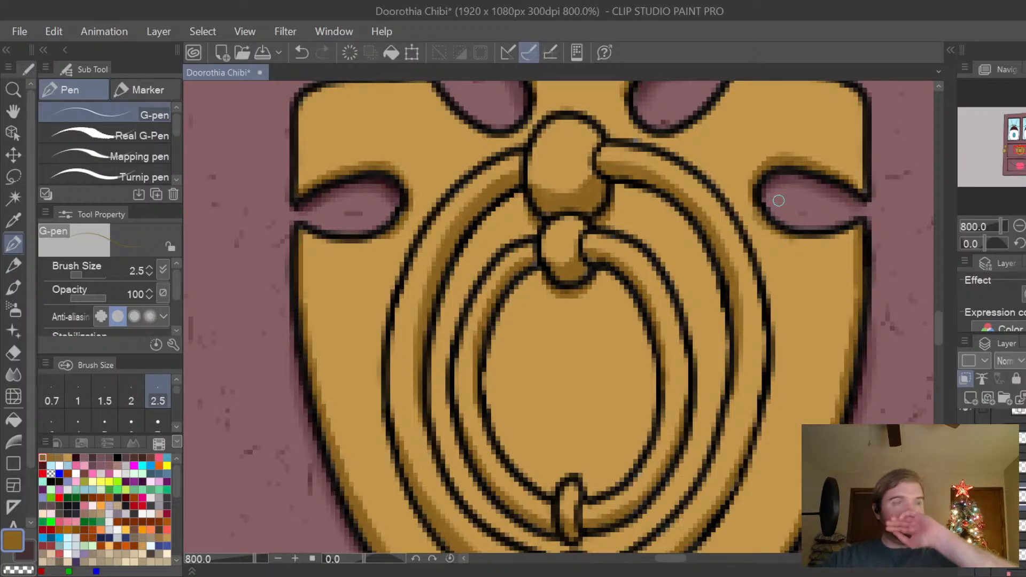
Paint the outer ring's cast shadow on the plate just inside its upper curve and trim it with the Hard eraser.
left_click_drag(939, 331, 939, 323)
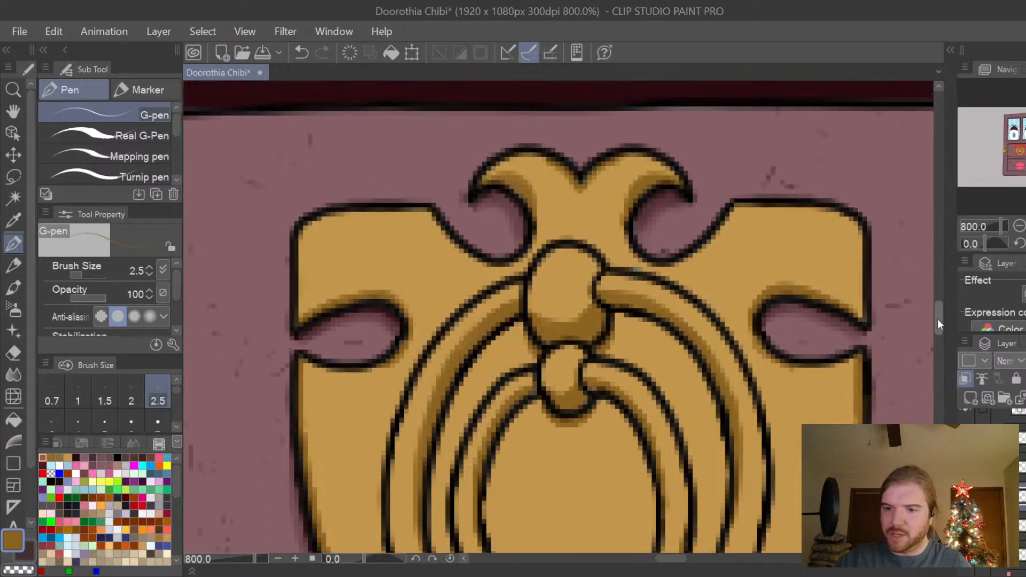
scroll(938, 319, "down", 1)
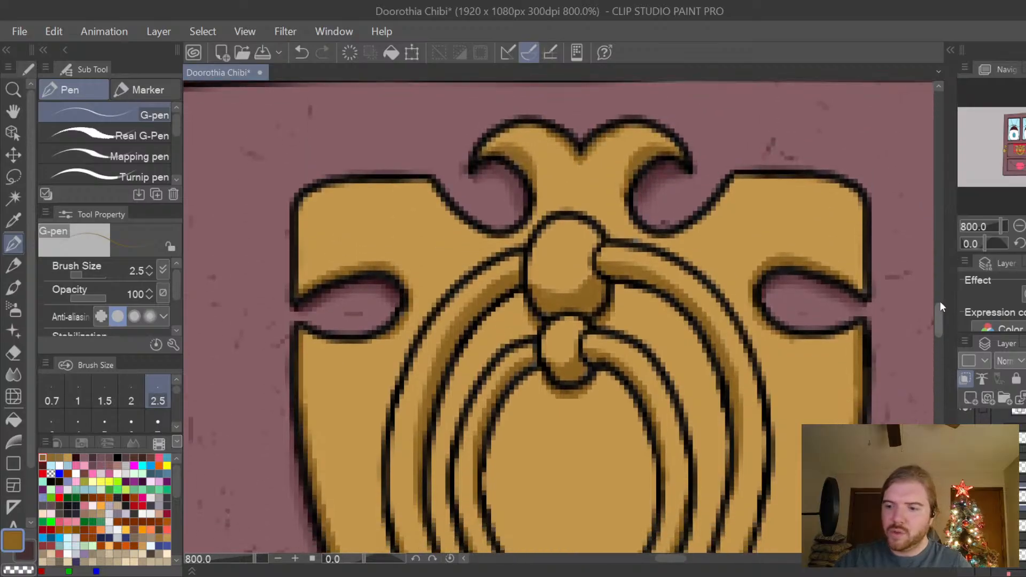
scroll(937, 316, "down", 3)
mouse_move(614, 202)
left_mouse_down()
mouse_move(655, 214)
mouse_move(691, 248)
mouse_move(721, 327)
mouse_move(717, 306)
mouse_move(725, 364)
mouse_move(719, 321)
left_mouse_up()
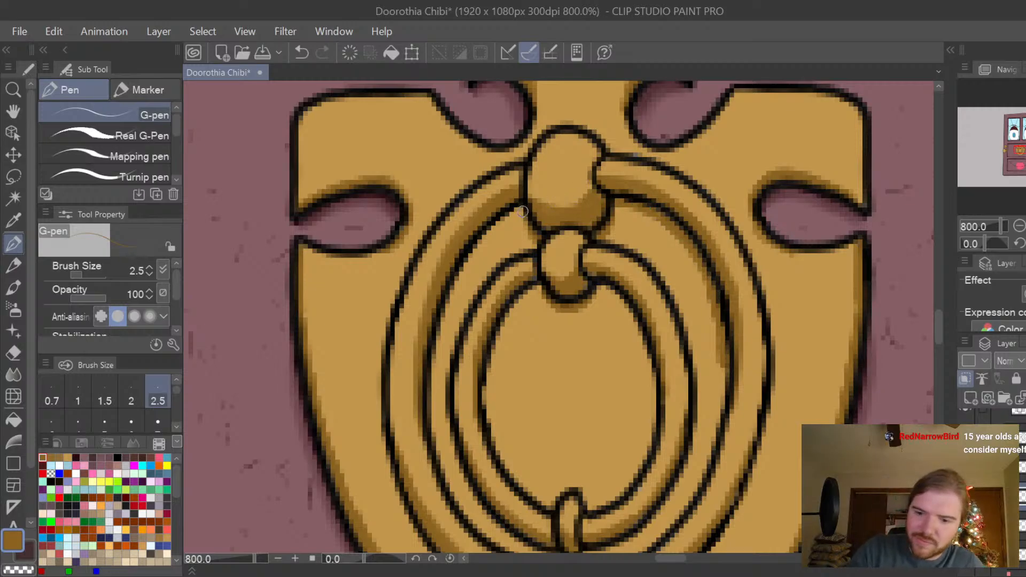
mouse_move(520, 214)
left_mouse_down()
mouse_move(462, 277)
mouse_move(429, 383)
mouse_move(462, 270)
mouse_move(449, 313)
left_mouse_up()
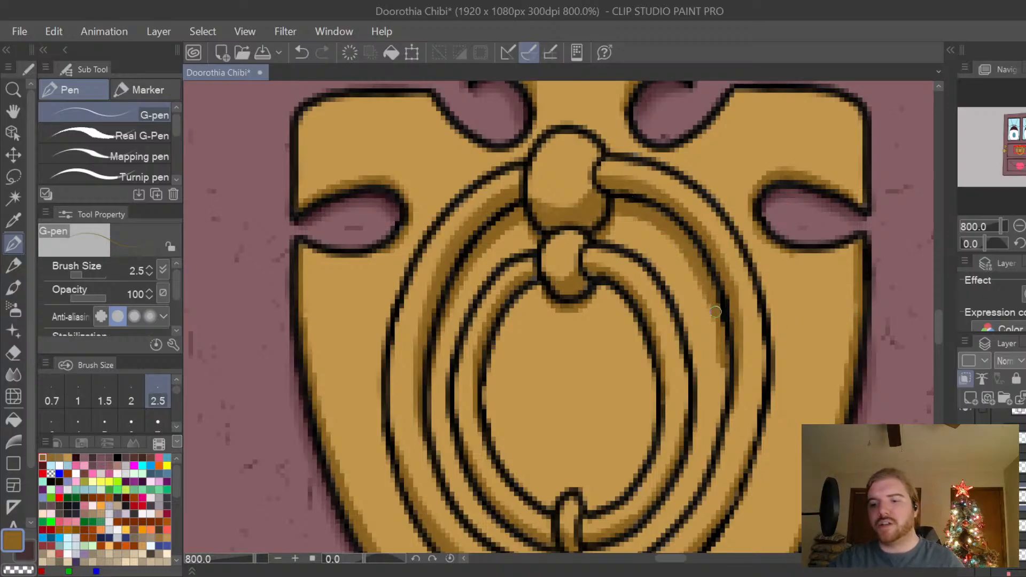
key("e")
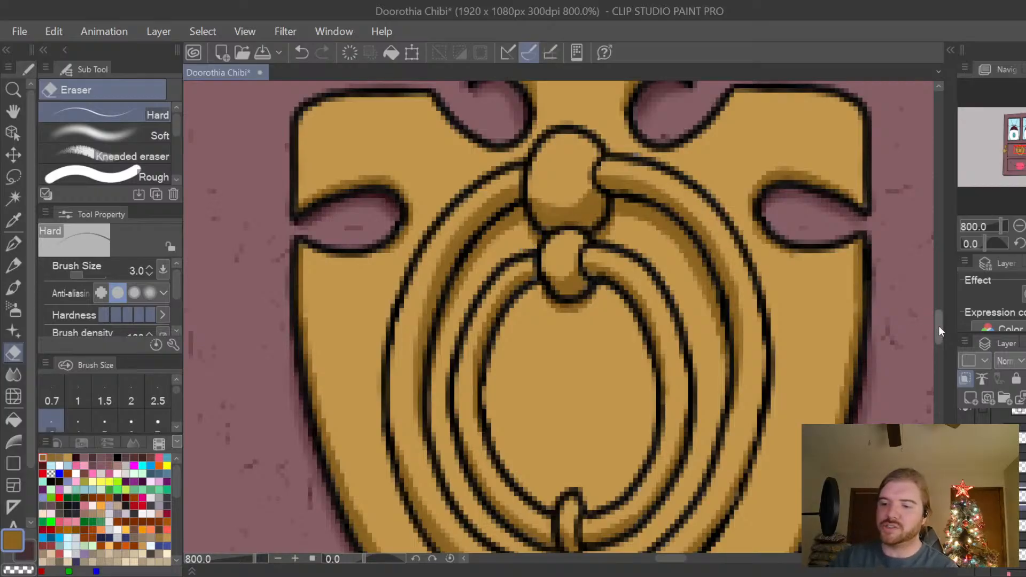
Return to the G-pen and paint a thin golden-brown cast shadow beneath the outer ring's lower left curve and its bottom clasp.
left_click_drag(938, 326, 936, 339)
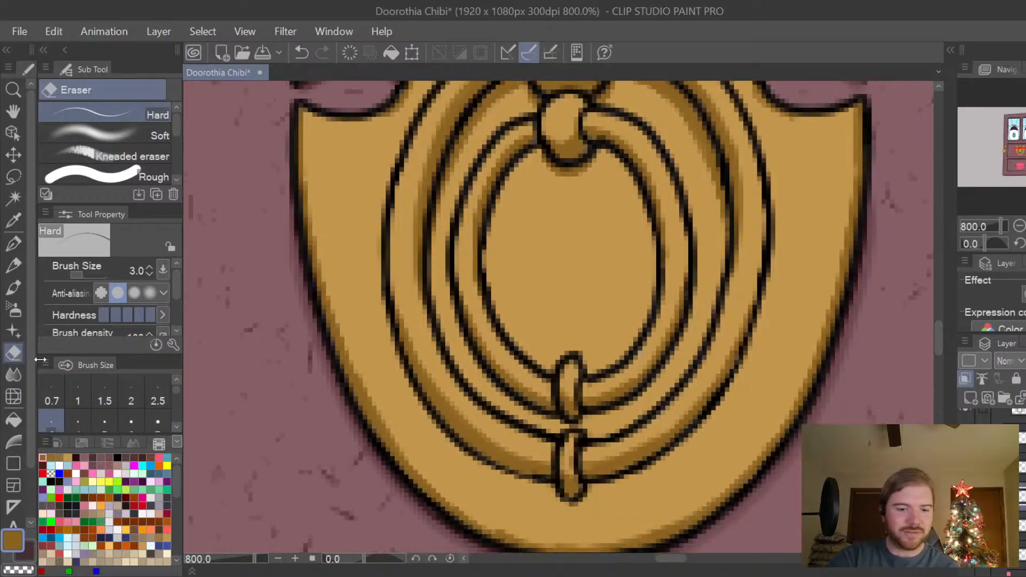
key("p")
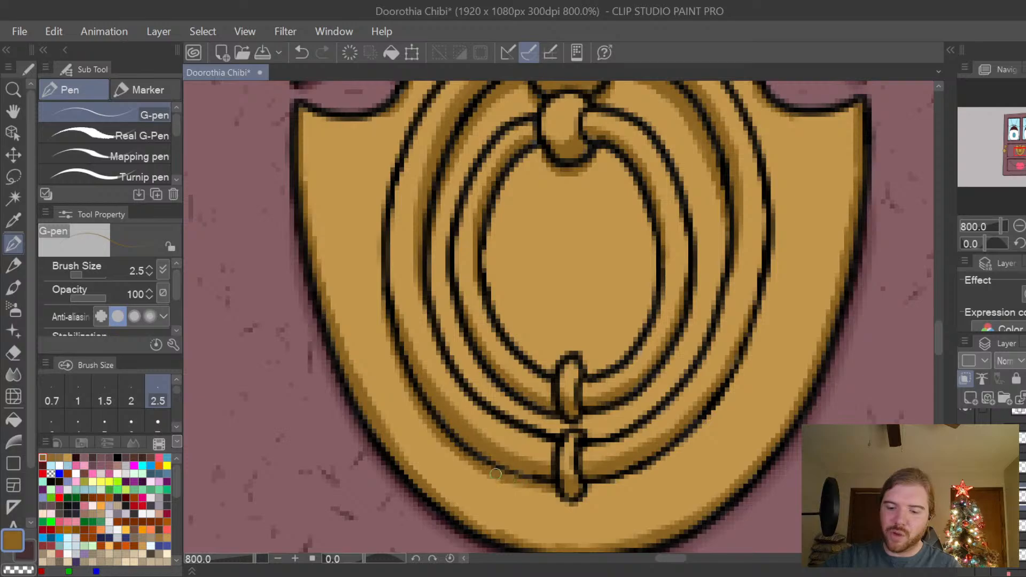
mouse_move(549, 491)
left_mouse_down()
mouse_move(570, 509)
mouse_move(593, 488)
mouse_move(587, 504)
left_mouse_up()
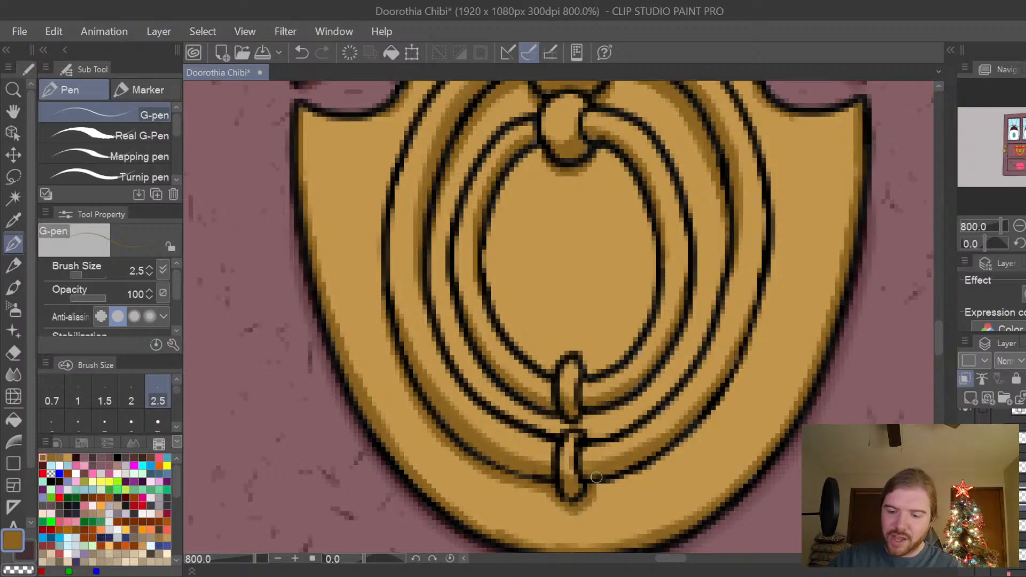
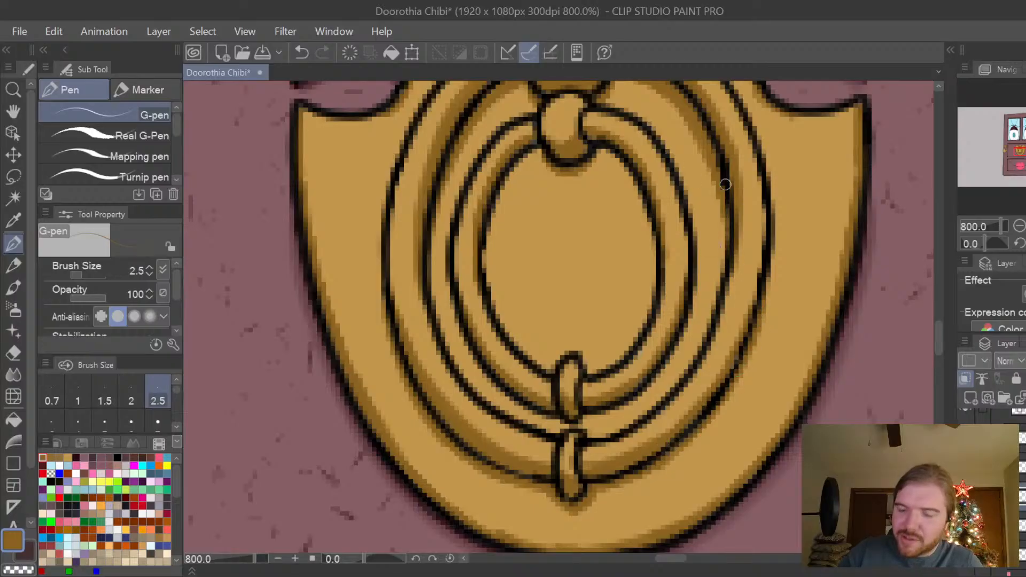
Paint the inner ring's golden-brown cast shadow on the plate just inside its upper curve, and switch to the Hard eraser.
scroll(936, 340, "up", 3)
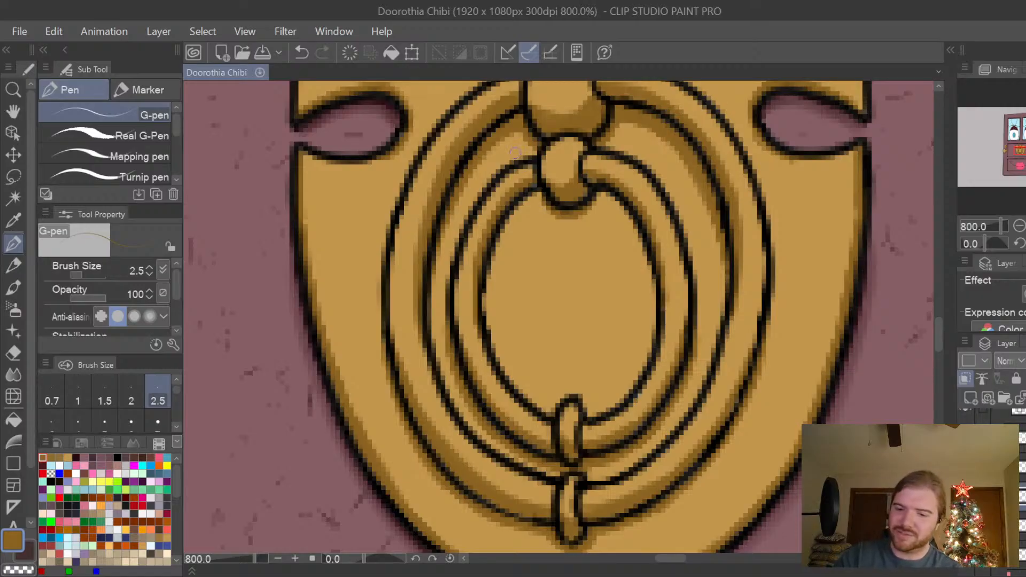
mouse_move(490, 282)
left_mouse_down()
mouse_move(522, 203)
mouse_move(542, 196)
mouse_move(503, 249)
left_mouse_up()
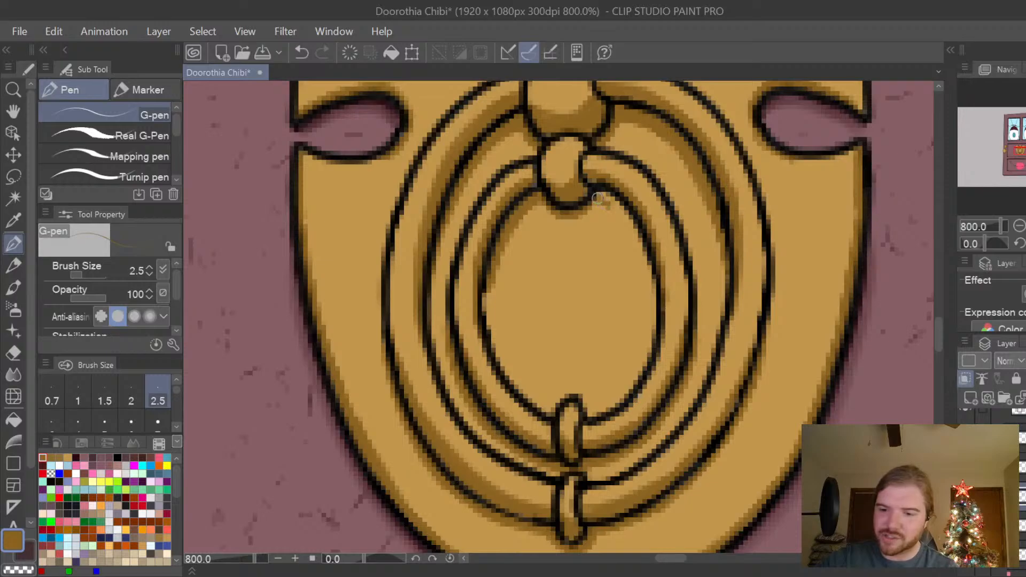
mouse_move(599, 195)
left_mouse_down()
mouse_move(648, 267)
mouse_move(657, 314)
left_mouse_up()
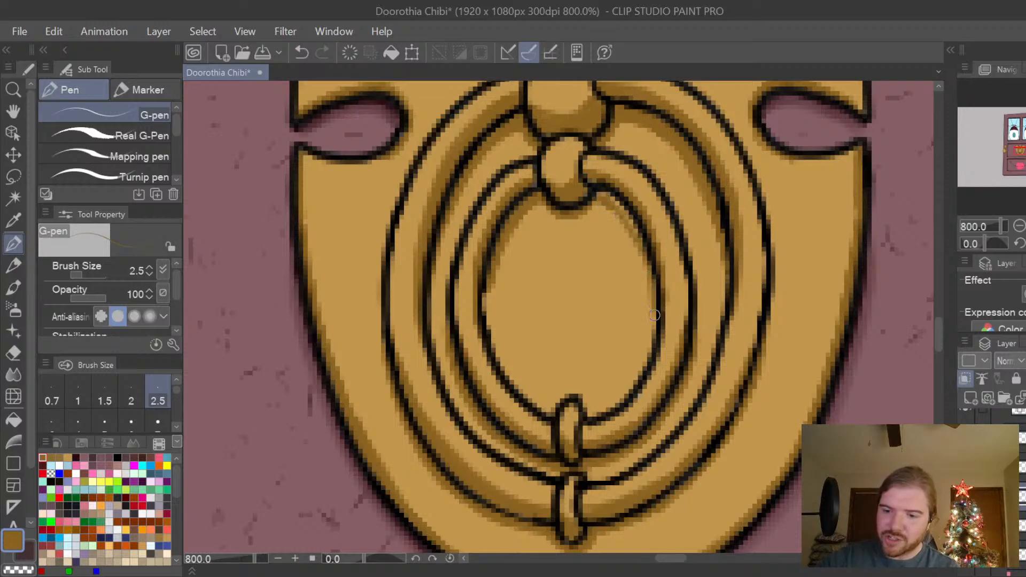
mouse_move(645, 247)
left_mouse_down()
mouse_move(606, 193)
mouse_move(596, 196)
left_mouse_up()
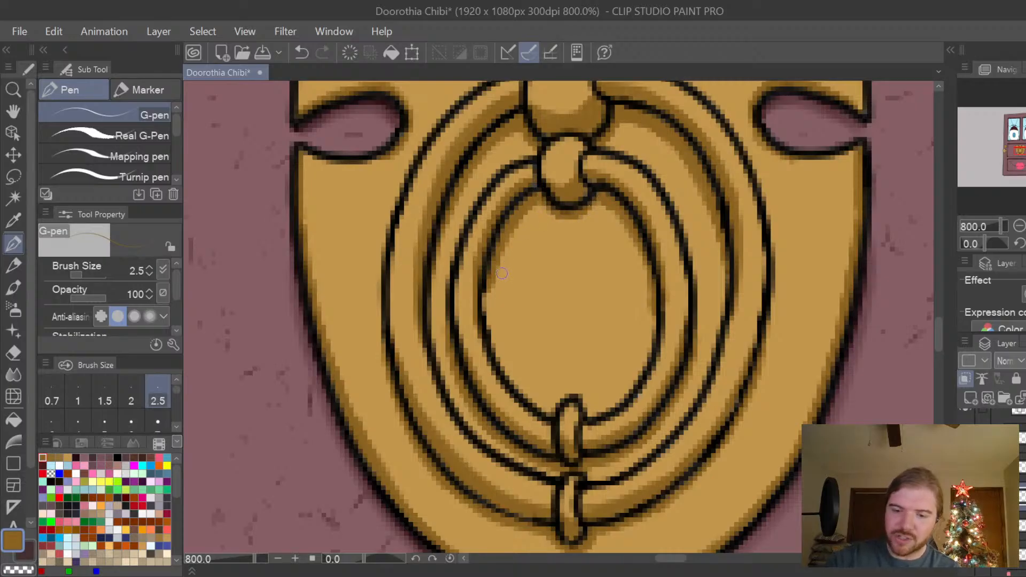
key("e")
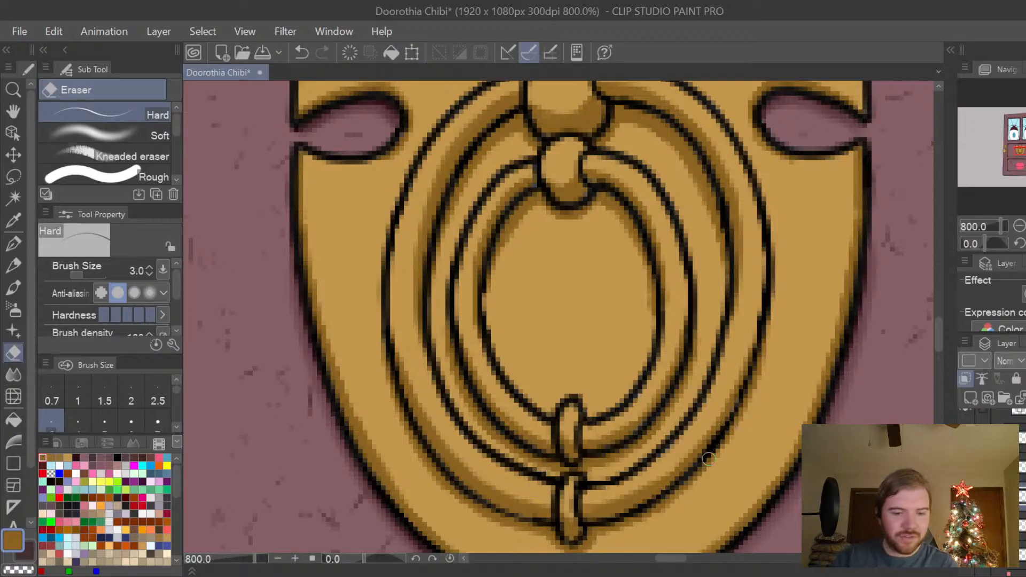
Return to the G-pen with a light gold colour and test a highlight on the plate below the right cutout, undoing the stroke.
key("p")
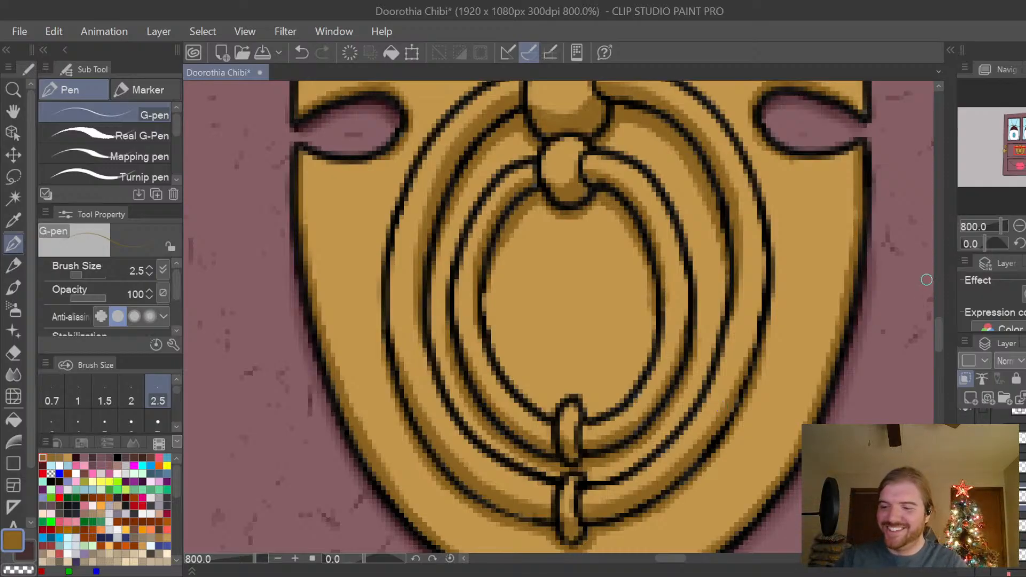
left_click_drag(939, 335, 940, 329)
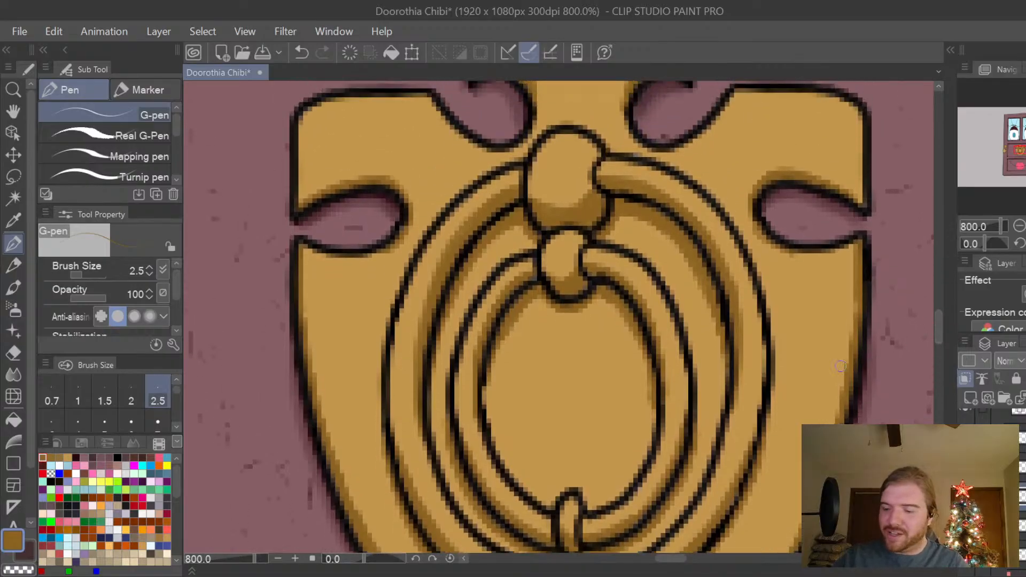
left_click(68, 458)
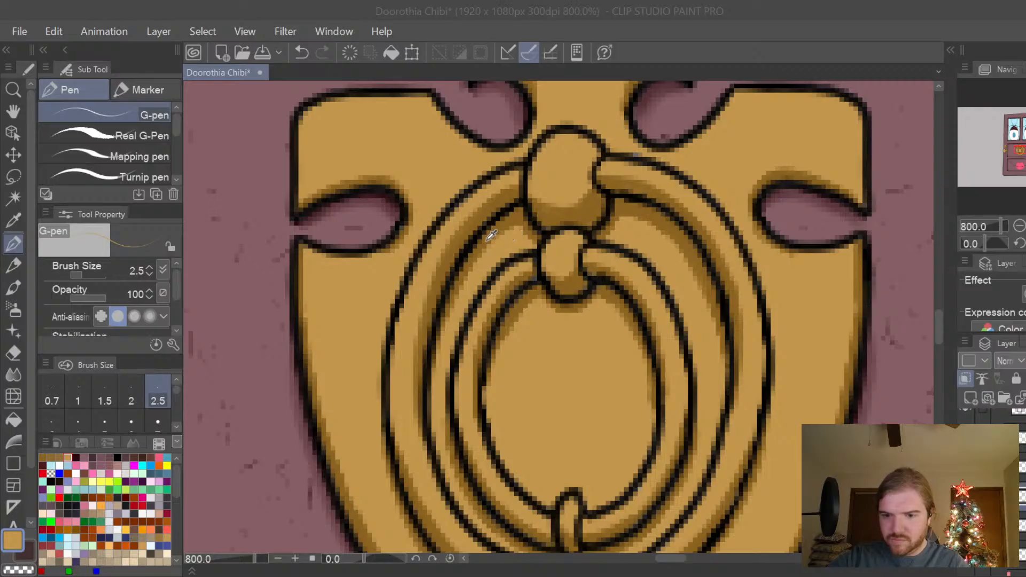
left_click(797, 182)
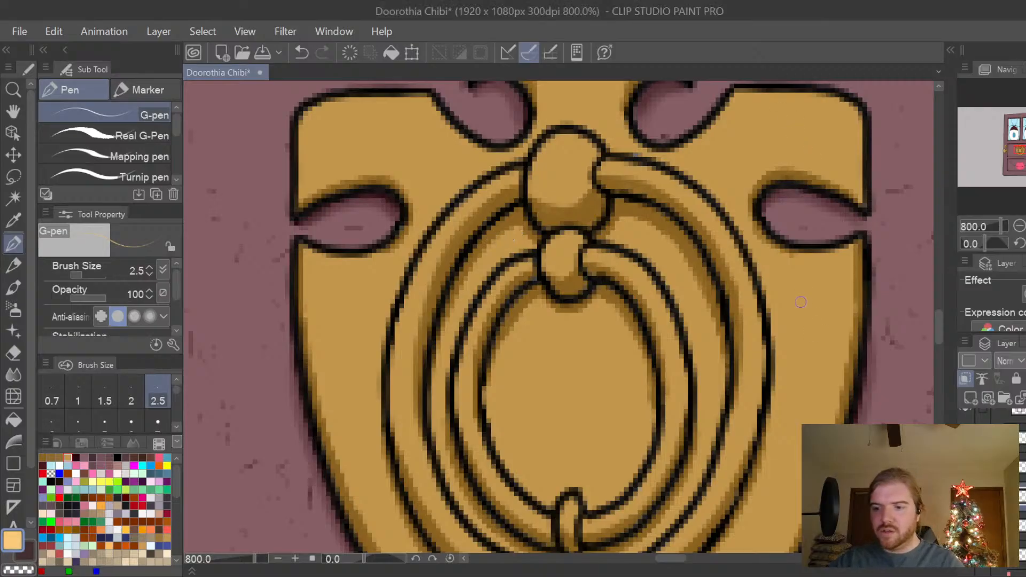
mouse_move(801, 296)
left_mouse_down()
mouse_move(806, 336)
mouse_move(807, 319)
left_mouse_up()
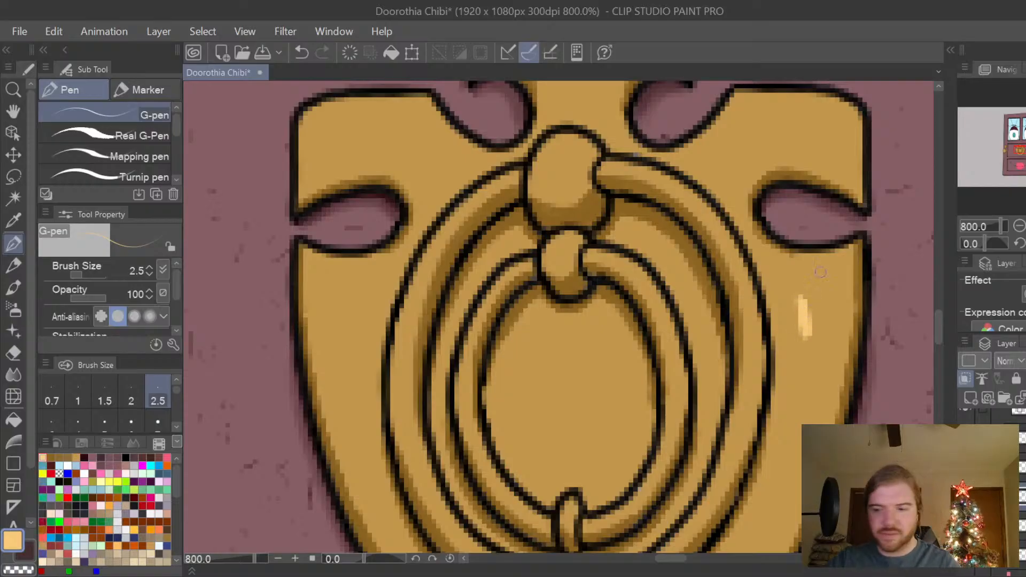
key("ctrl+z")
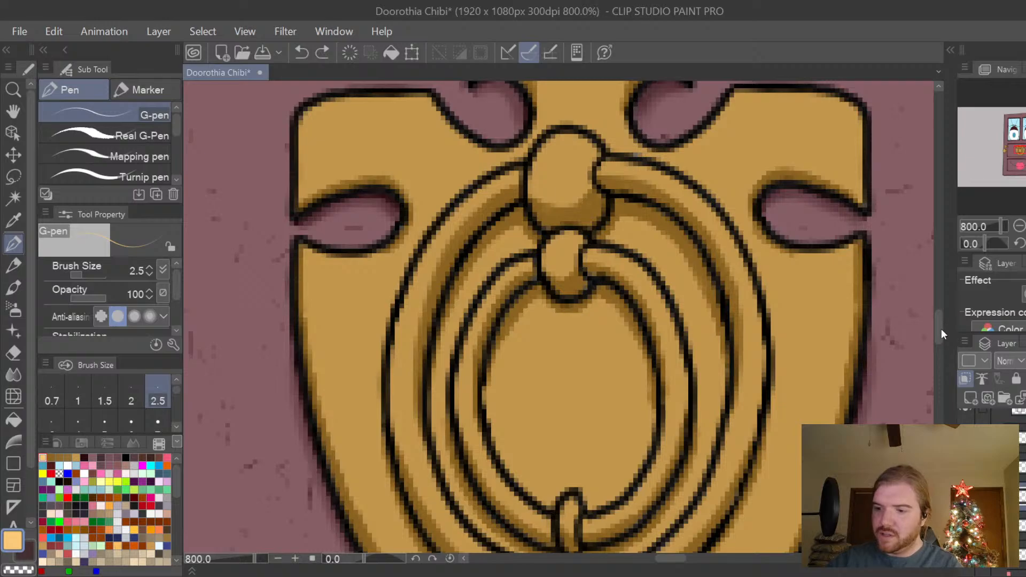
Paint light-gold highlights along the plate's two upper corners and just above the left side cutout.
scroll(941, 322, "up", 3)
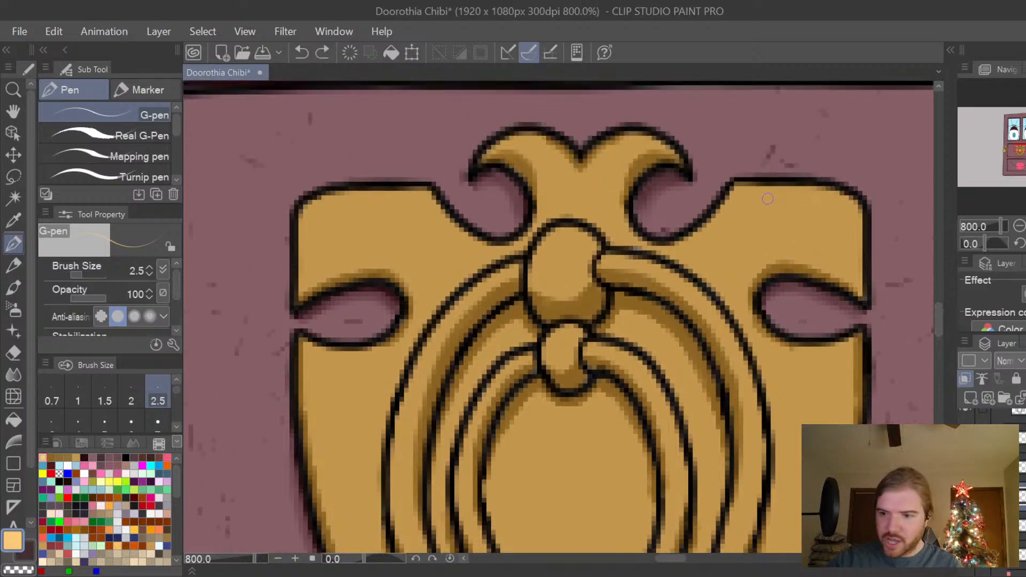
mouse_move(764, 195)
left_mouse_down()
mouse_move(833, 203)
mouse_move(844, 221)
mouse_move(816, 204)
mouse_move(829, 206)
mouse_move(757, 199)
left_mouse_up()
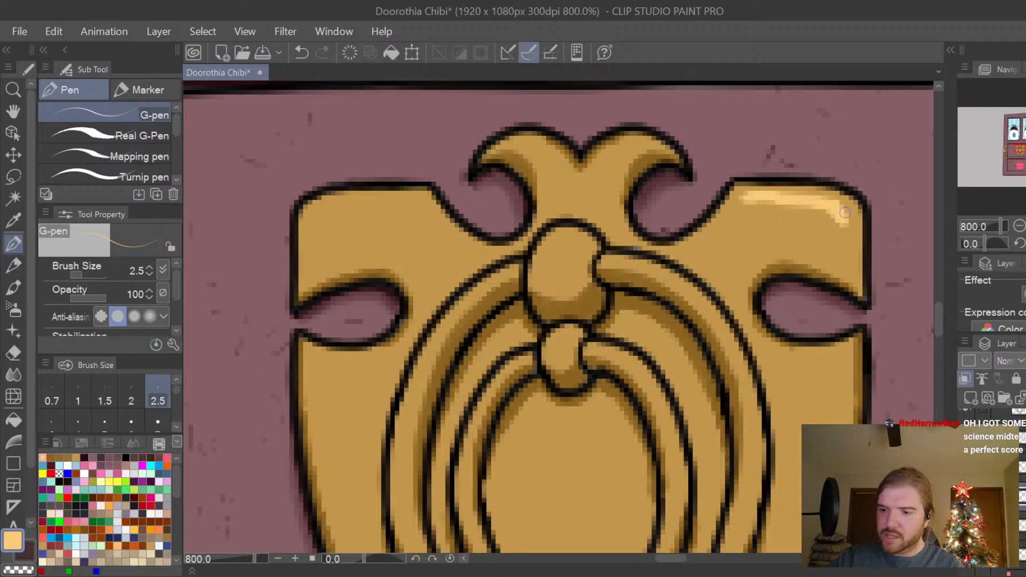
left_click_drag(845, 213, 849, 227)
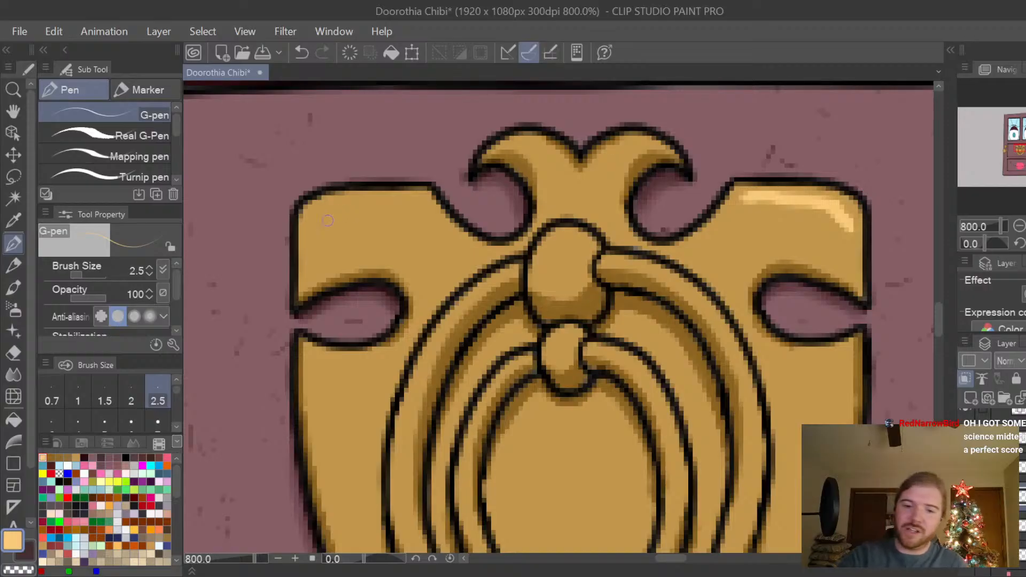
mouse_move(309, 223)
left_mouse_down()
mouse_move(335, 202)
mouse_move(321, 214)
mouse_move(415, 199)
left_mouse_up()
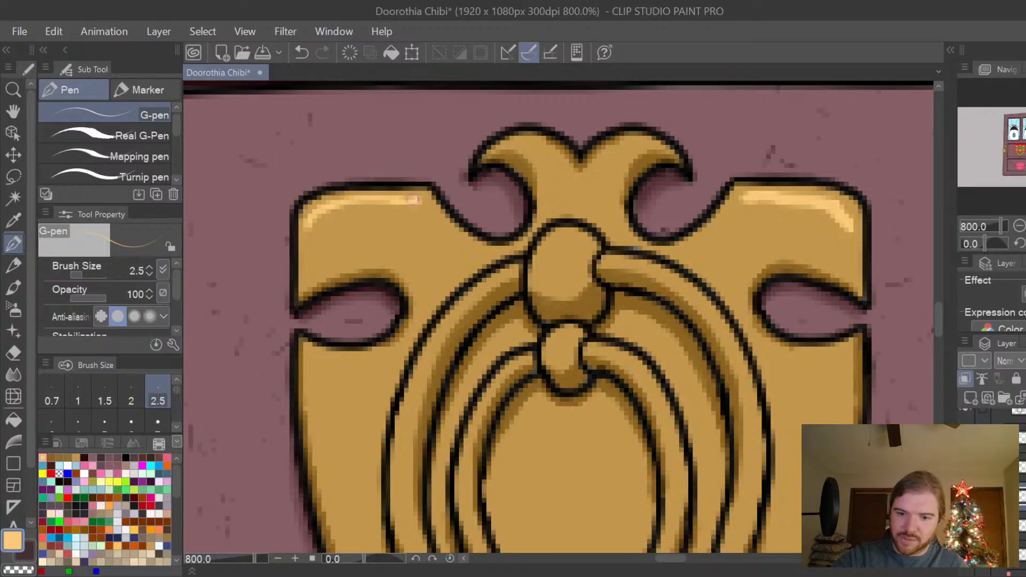
mouse_move(347, 205)
left_mouse_down()
mouse_move(307, 230)
mouse_move(329, 214)
left_mouse_up()
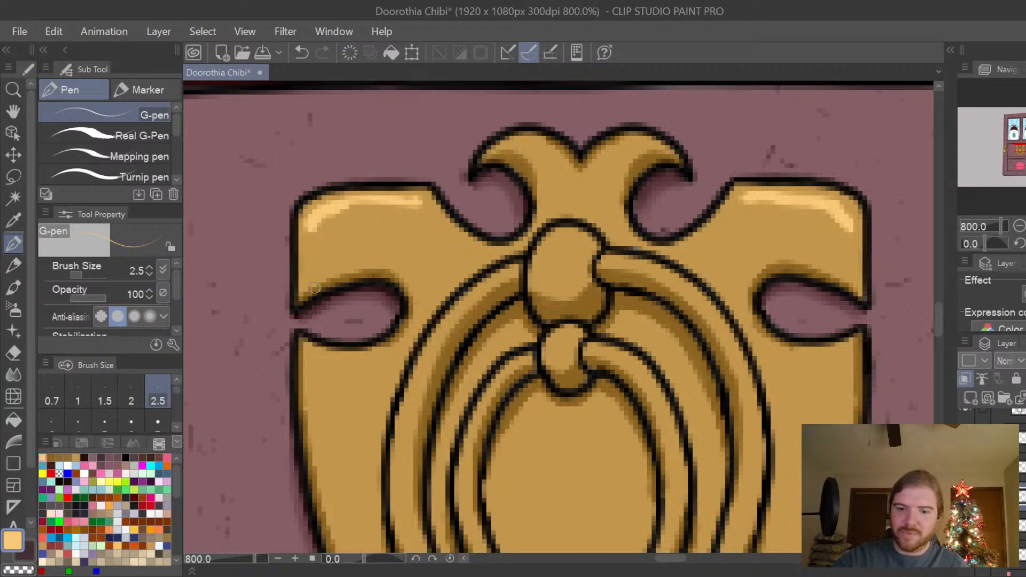
mouse_move(311, 281)
left_mouse_down()
mouse_move(393, 261)
mouse_move(311, 273)
mouse_move(385, 256)
mouse_move(422, 255)
left_mouse_up()
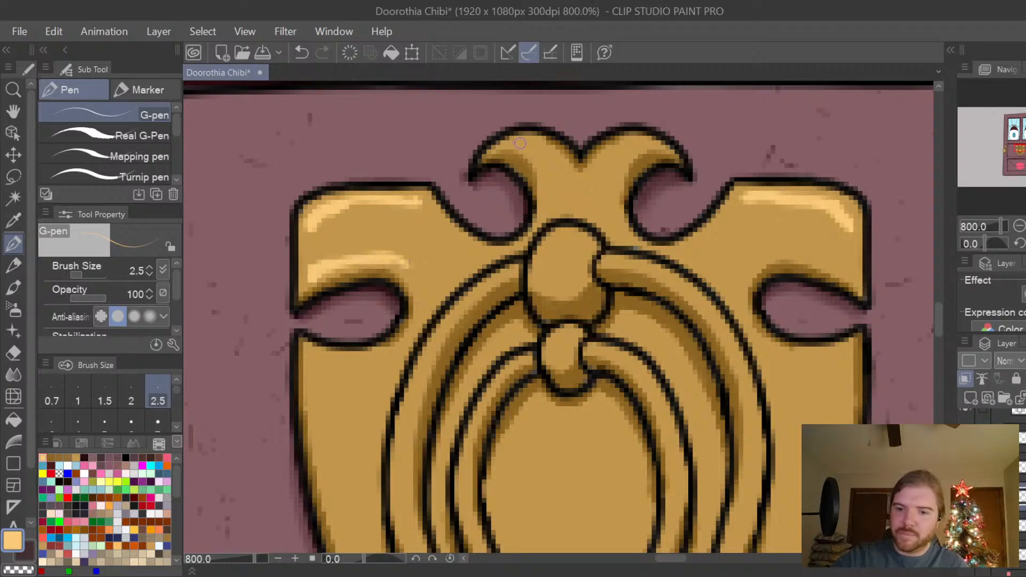
Add light-gold highlights to both curls of the plate's top ornament and the upper parts of the large and small knobs.
mouse_move(504, 145)
left_mouse_down()
mouse_move(553, 149)
mouse_move(531, 142)
mouse_move(568, 168)
mouse_move(555, 156)
mouse_move(575, 134)
mouse_move(620, 169)
mouse_move(591, 174)
mouse_move(645, 142)
left_mouse_up()
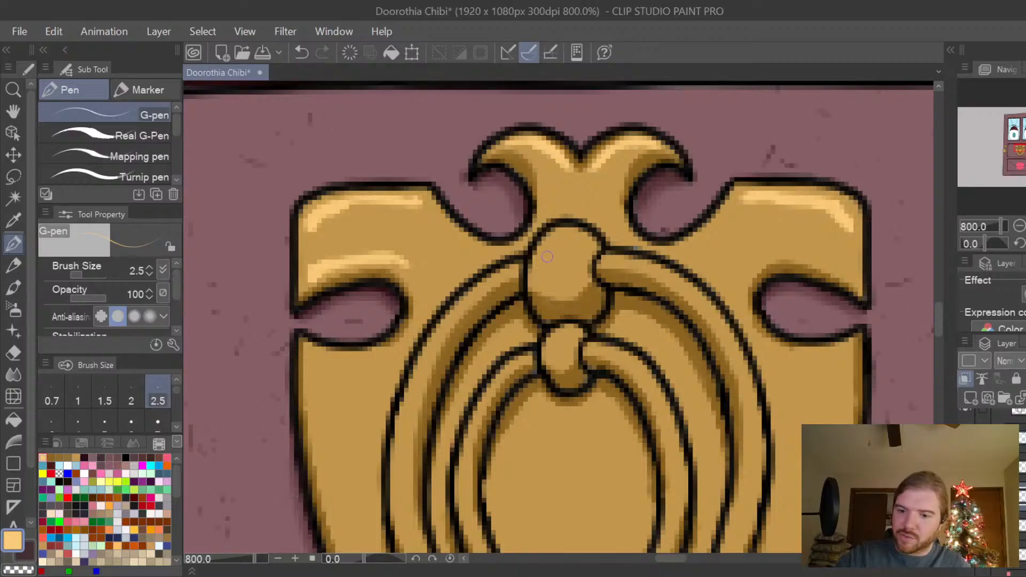
mouse_move(558, 235)
left_mouse_down()
mouse_move(542, 265)
mouse_move(576, 252)
mouse_move(560, 270)
mouse_move(576, 230)
left_mouse_up()
mouse_move(571, 266)
left_mouse_down()
mouse_move(581, 237)
mouse_move(553, 272)
mouse_move(546, 257)
mouse_move(550, 242)
mouse_move(554, 265)
mouse_move(562, 259)
mouse_move(558, 236)
left_mouse_up()
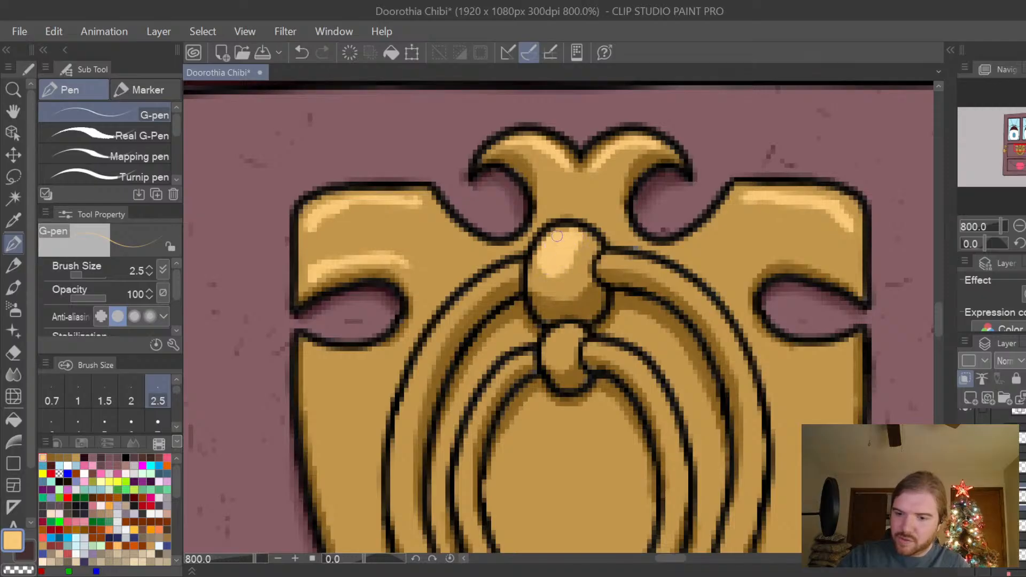
mouse_move(563, 331)
left_mouse_down()
mouse_move(558, 343)
mouse_move(574, 328)
mouse_move(556, 343)
left_mouse_up()
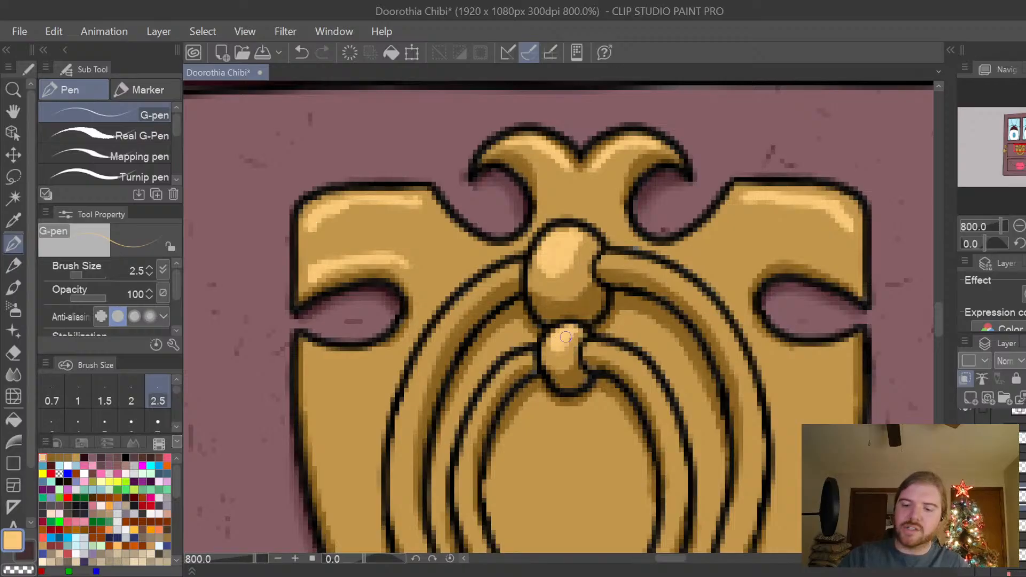
Paint light-gold highlights along the outer ring's upper half, running down both sides from the large knob.
mouse_move(610, 259)
left_mouse_down()
mouse_move(602, 259)
mouse_move(682, 277)
mouse_move(716, 308)
mouse_move(741, 352)
mouse_move(761, 434)
left_mouse_up()
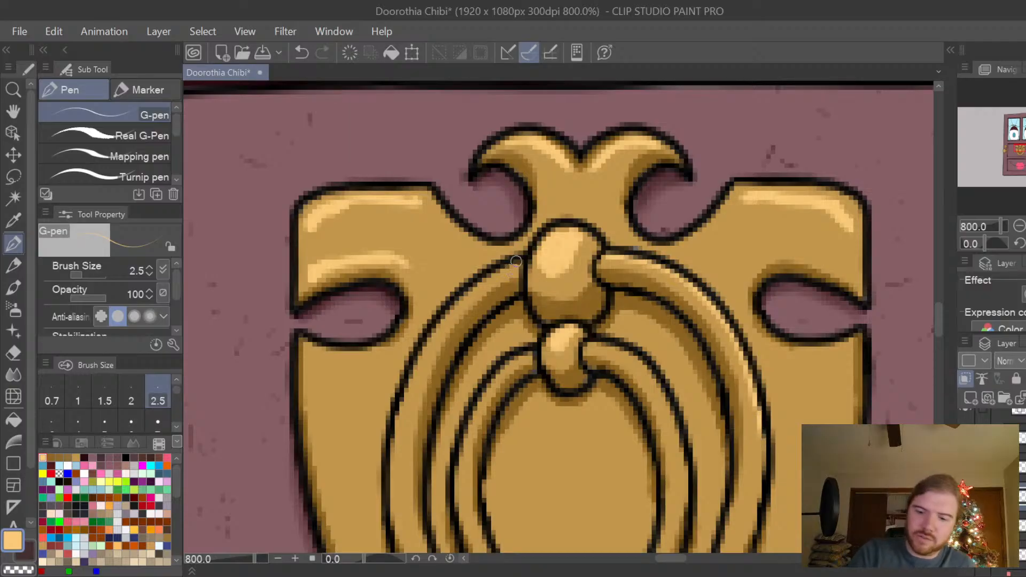
mouse_move(510, 265)
left_mouse_down()
mouse_move(444, 309)
mouse_move(453, 300)
mouse_move(415, 363)
left_mouse_up()
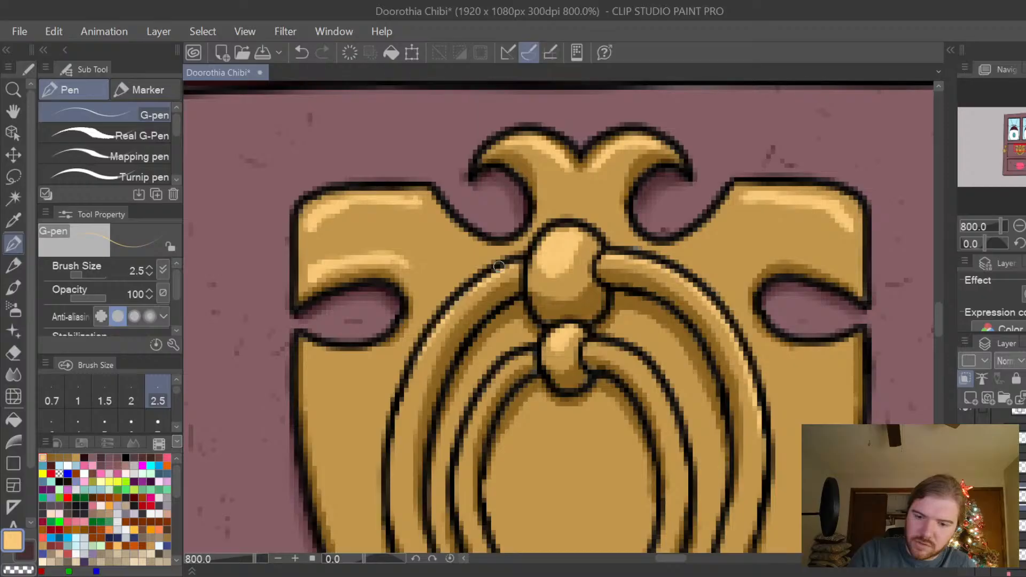
left_click_drag(472, 296, 446, 321)
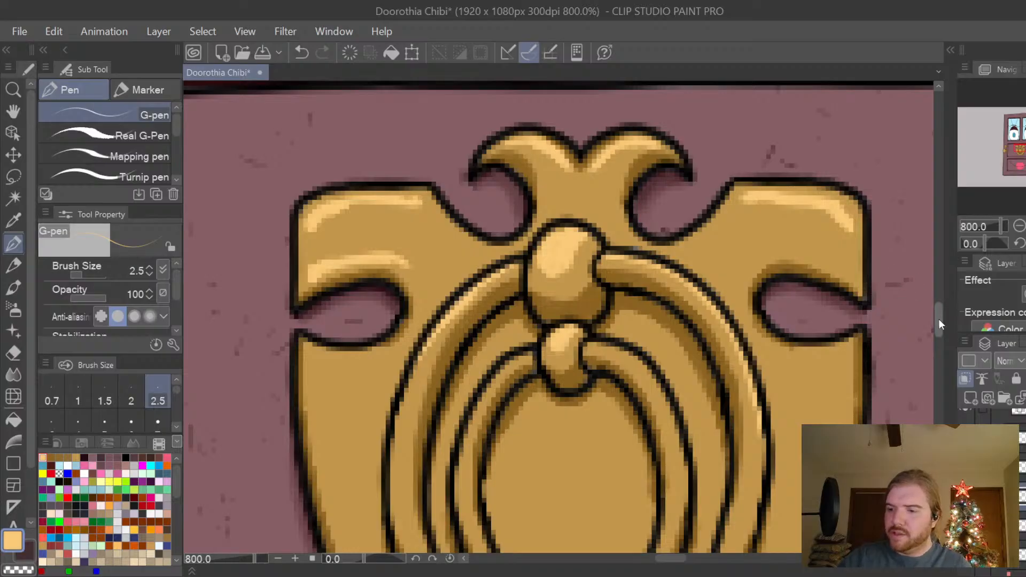
Try a light-gold highlight beneath the notch between the top ornament's two curls, and undo it.
left_click_drag(939, 318, 939, 320)
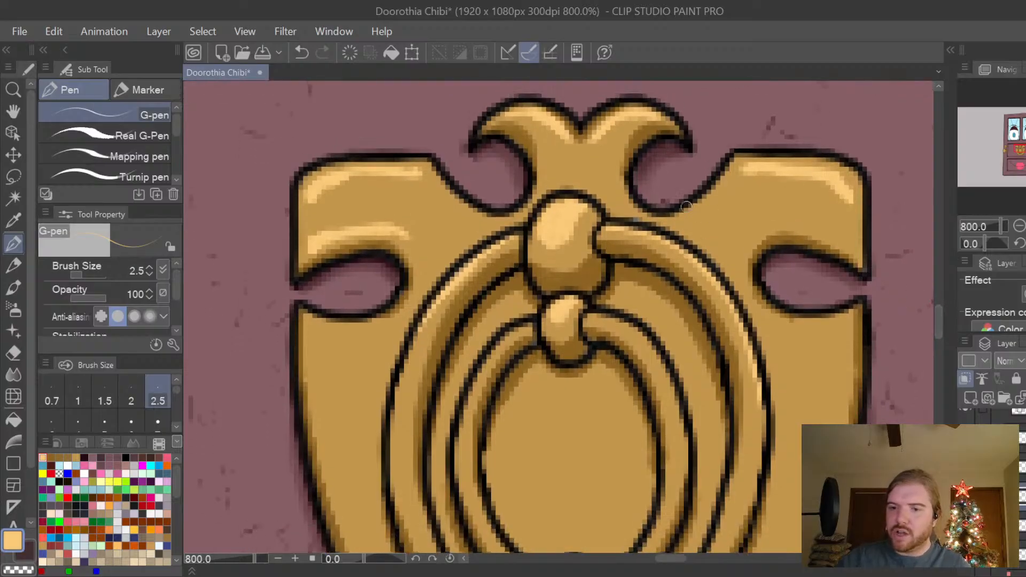
left_click_drag(564, 135, 580, 153)
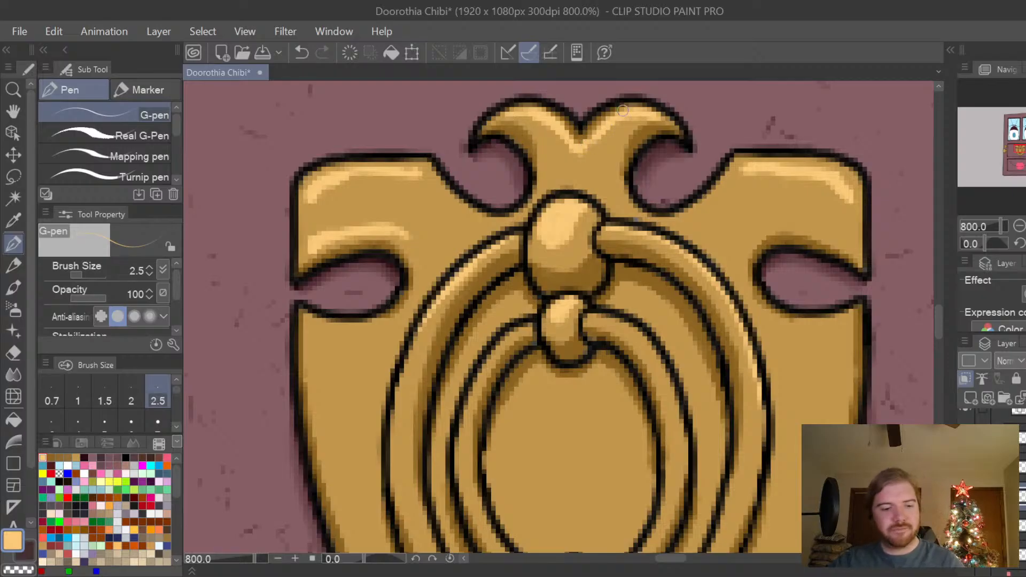
key("ctrl+z")
key("ctrl+z")
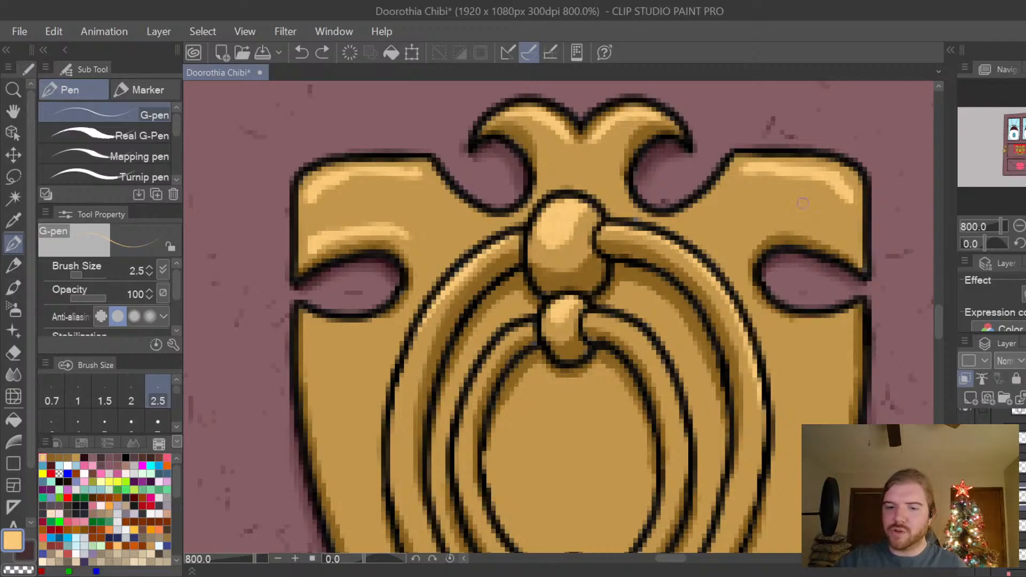
Paint a light-gold highlight along the plate just above the right side cutout.
mouse_move(849, 236)
left_mouse_down()
mouse_move(850, 246)
mouse_move(781, 223)
left_mouse_up()
left_click_drag(778, 223, 845, 236)
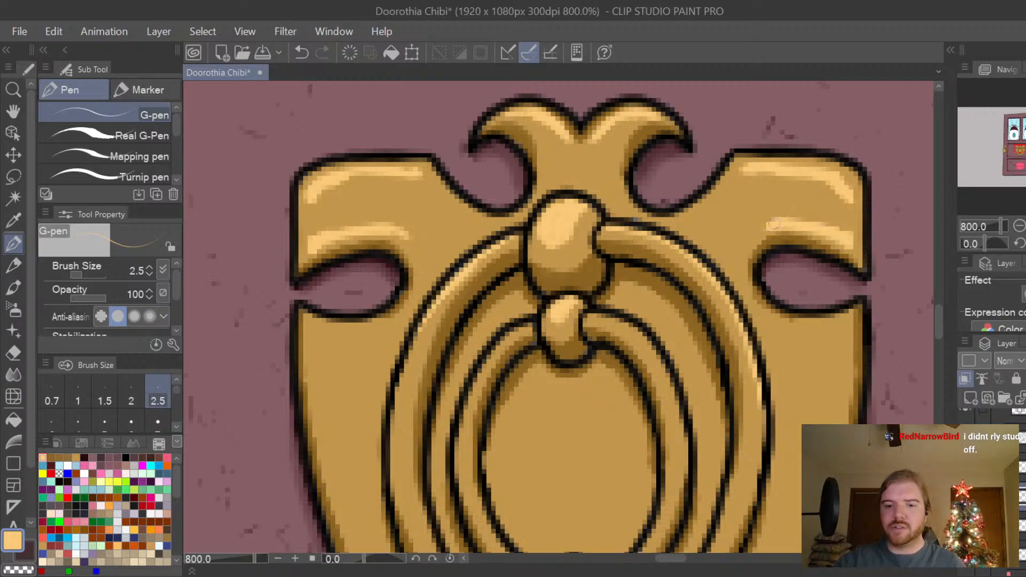
mouse_move(774, 226)
left_mouse_down()
mouse_move(758, 236)
mouse_move(764, 229)
left_mouse_up()
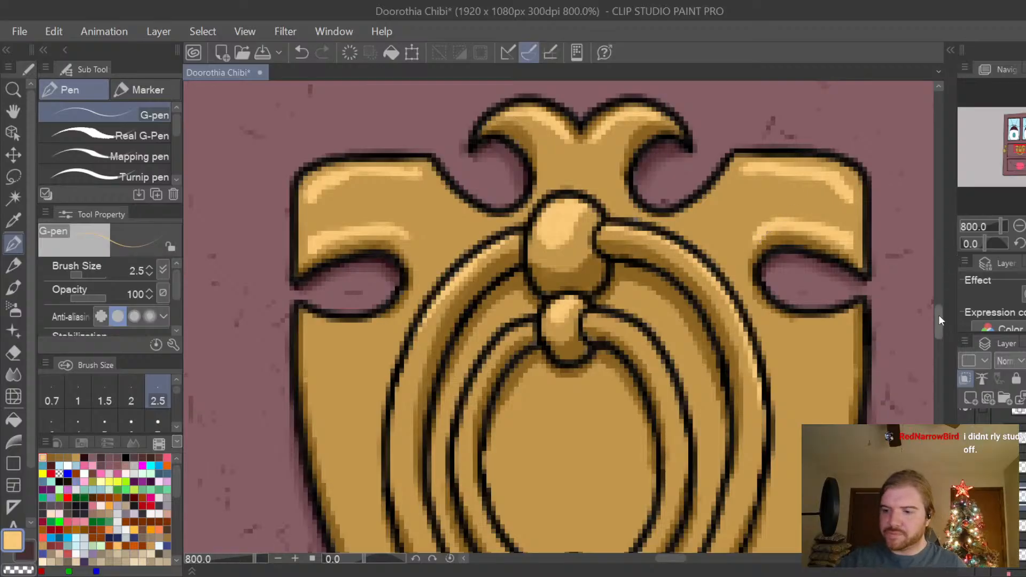
Paint thin light-gold highlights on the plate along the lower edges of both side cutouts, undoing the unwanted strokes.
left_click_drag(941, 320, 939, 325)
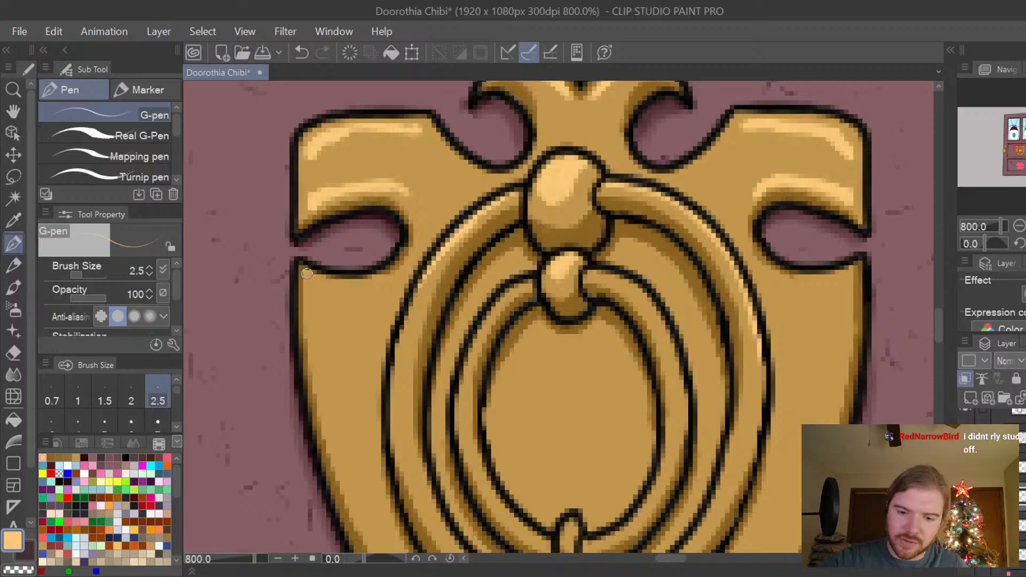
mouse_move(307, 274)
left_mouse_down()
mouse_move(369, 280)
mouse_move(327, 284)
mouse_move(397, 280)
mouse_move(312, 285)
mouse_move(387, 279)
mouse_move(318, 277)
left_mouse_up()
key("ctrl+z")
key("ctrl+z")
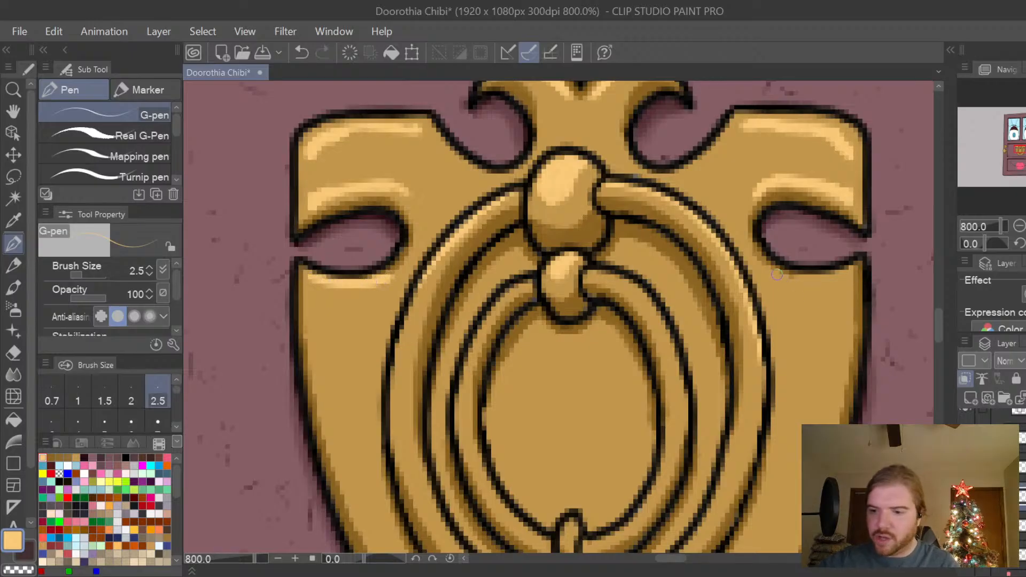
mouse_move(777, 274)
left_mouse_down()
mouse_move(846, 271)
mouse_move(776, 276)
mouse_move(763, 265)
mouse_move(782, 250)
mouse_move(817, 277)
mouse_move(772, 273)
mouse_move(847, 274)
mouse_move(771, 274)
left_mouse_up()
key("ctrl+z")
mouse_move(335, 282)
left_mouse_down()
mouse_move(314, 279)
mouse_move(379, 281)
left_mouse_up()
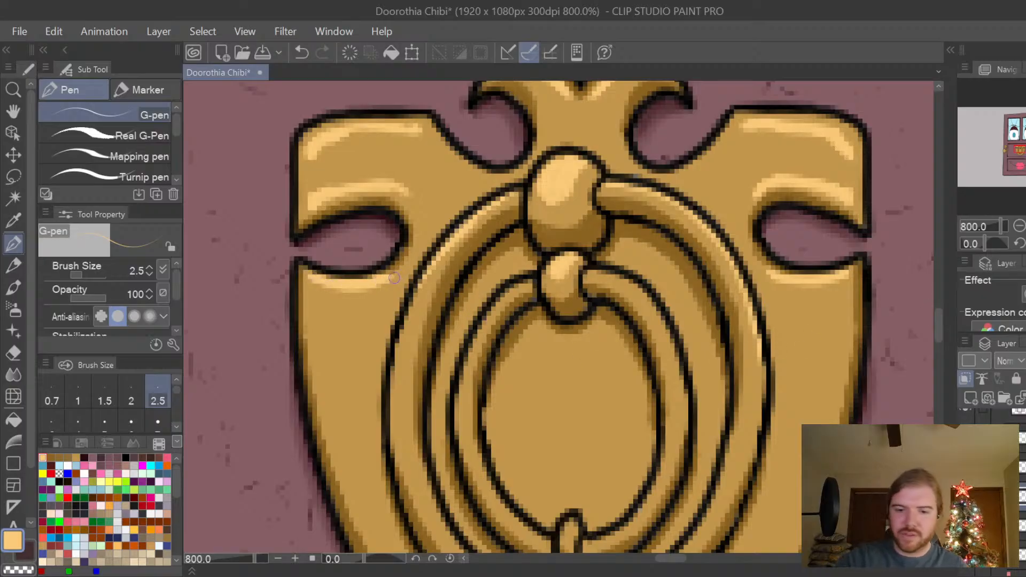
Paint light-gold highlights down both sides of the inner ring's upper half and extend the outer ring's highlight on its left side.
mouse_move(940, 320)
left_mouse_down()
mouse_move(940, 335)
mouse_move(938, 328)
left_mouse_up()
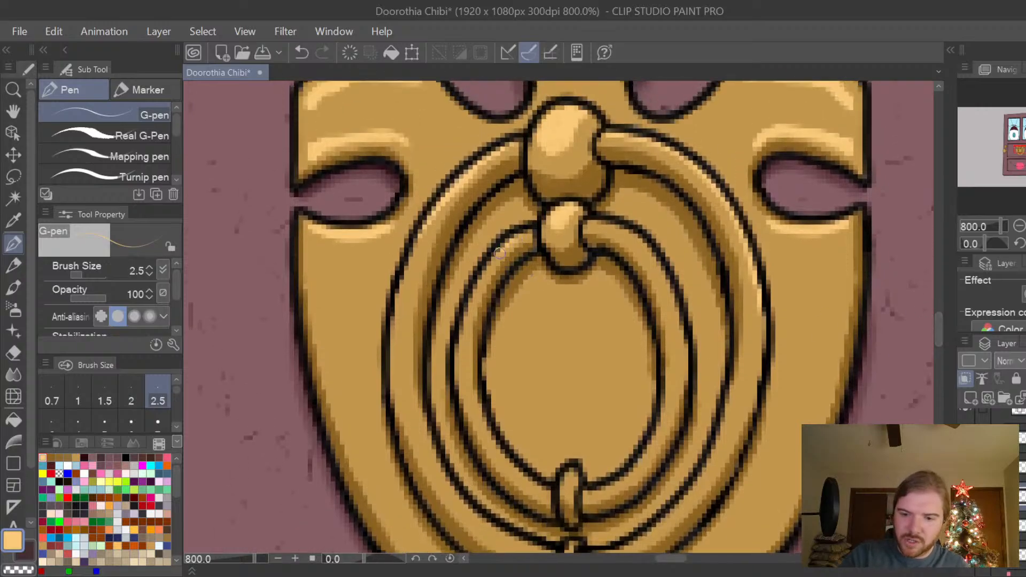
mouse_move(500, 253)
left_mouse_down()
mouse_move(484, 275)
mouse_move(525, 234)
left_mouse_up()
left_click_drag(483, 277, 459, 341)
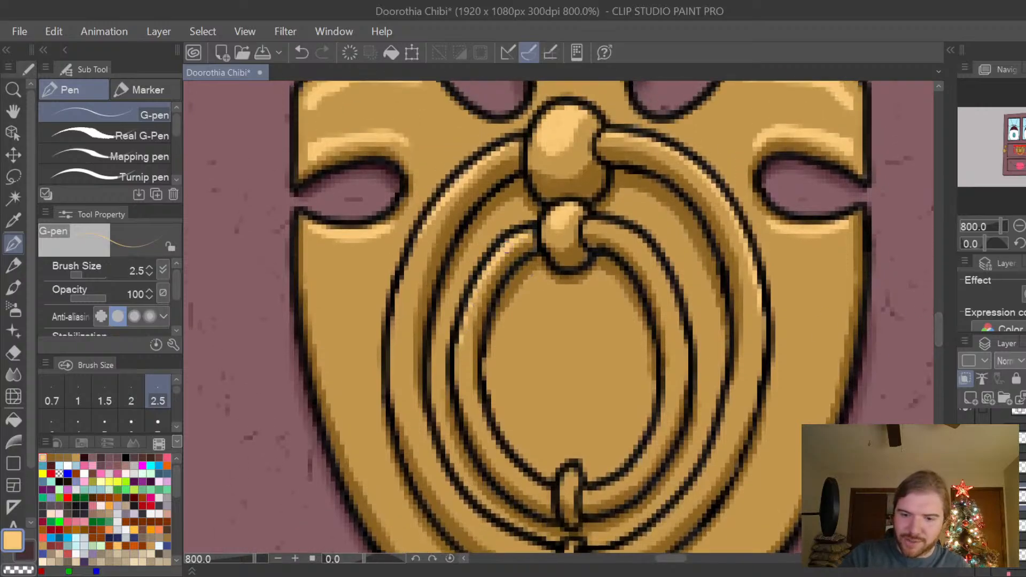
left_click_drag(400, 281, 395, 306)
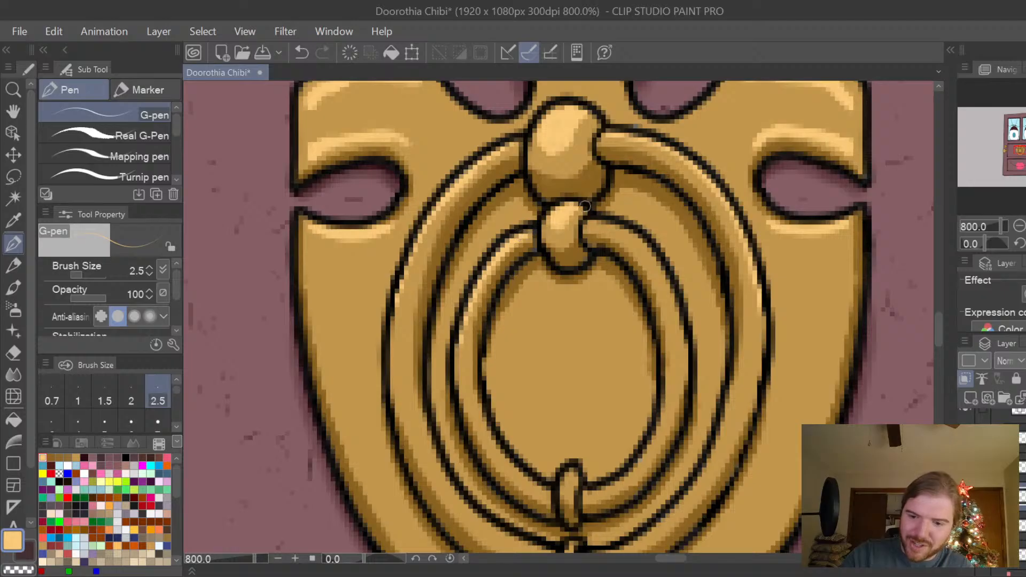
mouse_move(584, 228)
left_mouse_down()
mouse_move(612, 224)
mouse_move(650, 250)
mouse_move(673, 290)
mouse_move(684, 344)
left_mouse_up()
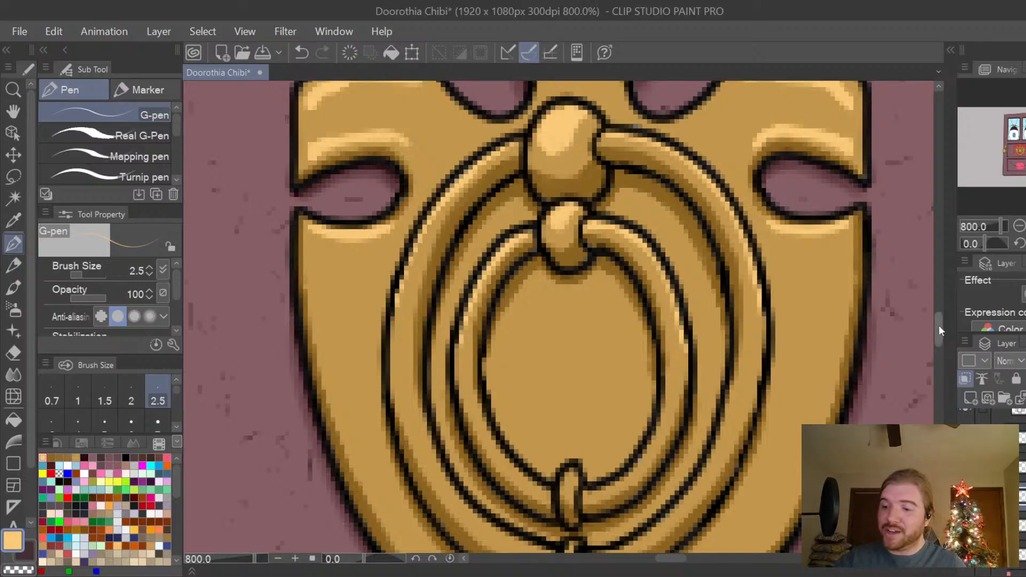
Paint light-gold highlights along the lower halves of the inner and outer rings and extend the outer ring's upper highlight on its right side.
left_click_drag(939, 325, 939, 332)
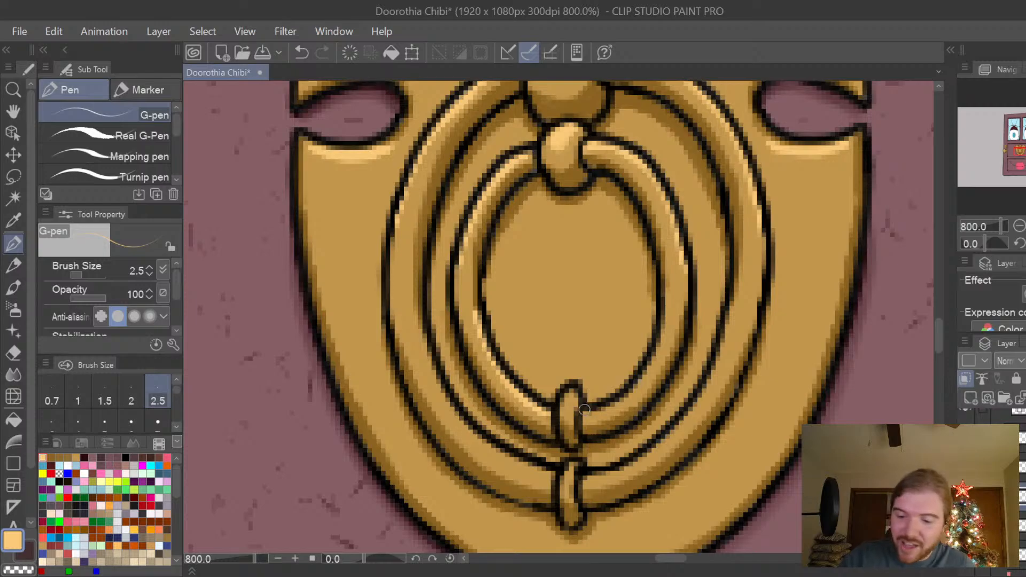
mouse_move(621, 400)
left_mouse_down()
mouse_move(641, 380)
mouse_move(665, 314)
left_mouse_up()
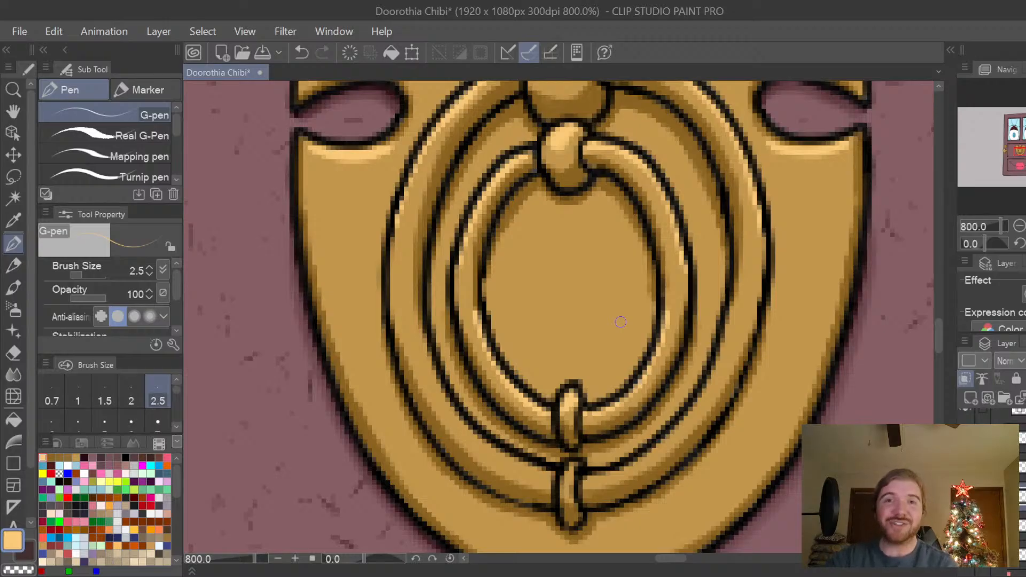
mouse_move(421, 322)
left_mouse_down()
mouse_move(435, 380)
mouse_move(463, 425)
mouse_move(505, 460)
mouse_move(497, 450)
mouse_move(552, 473)
mouse_move(467, 433)
left_mouse_up()
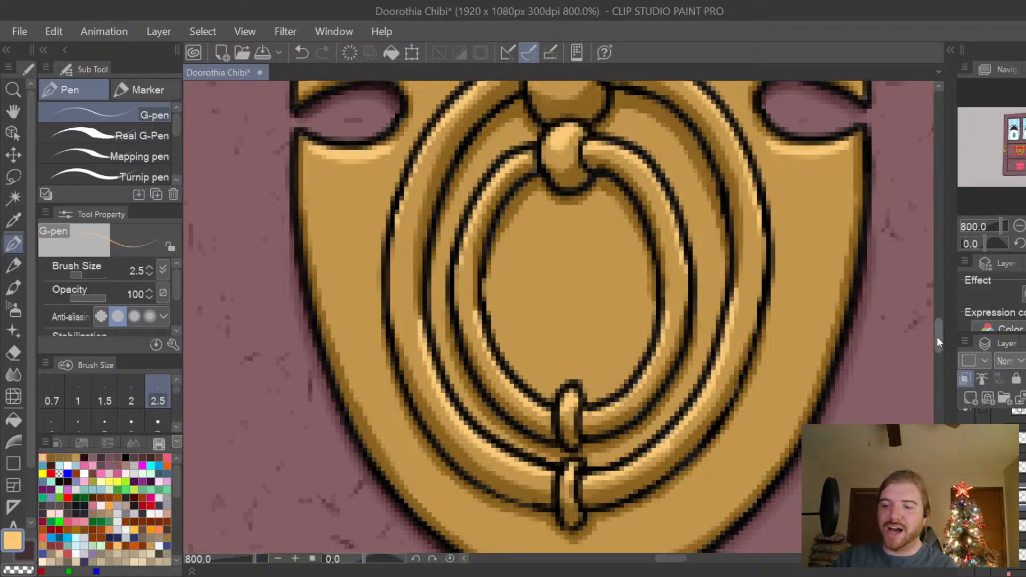
left_click_drag(937, 338, 938, 332)
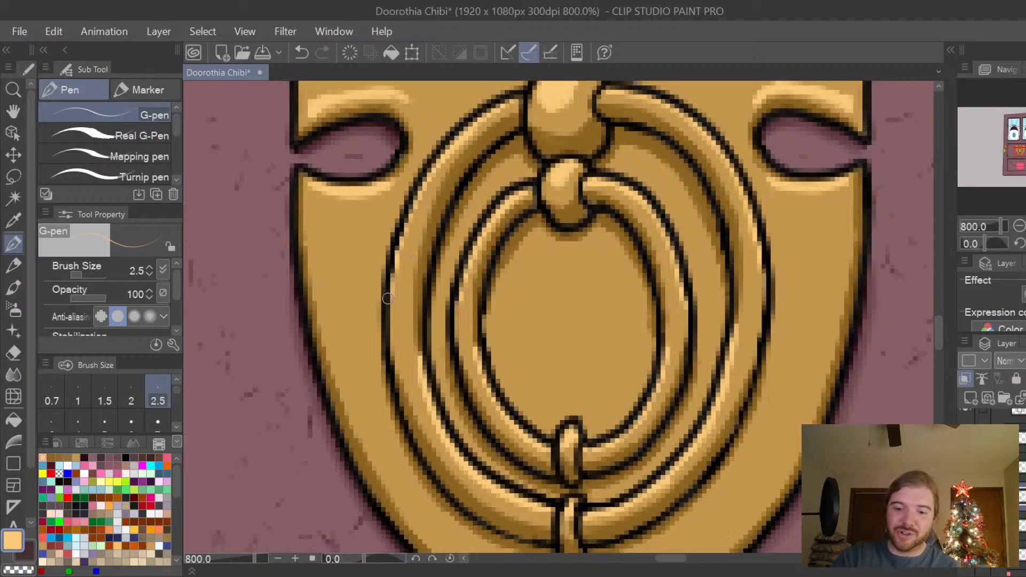
left_click_drag(759, 264, 766, 295)
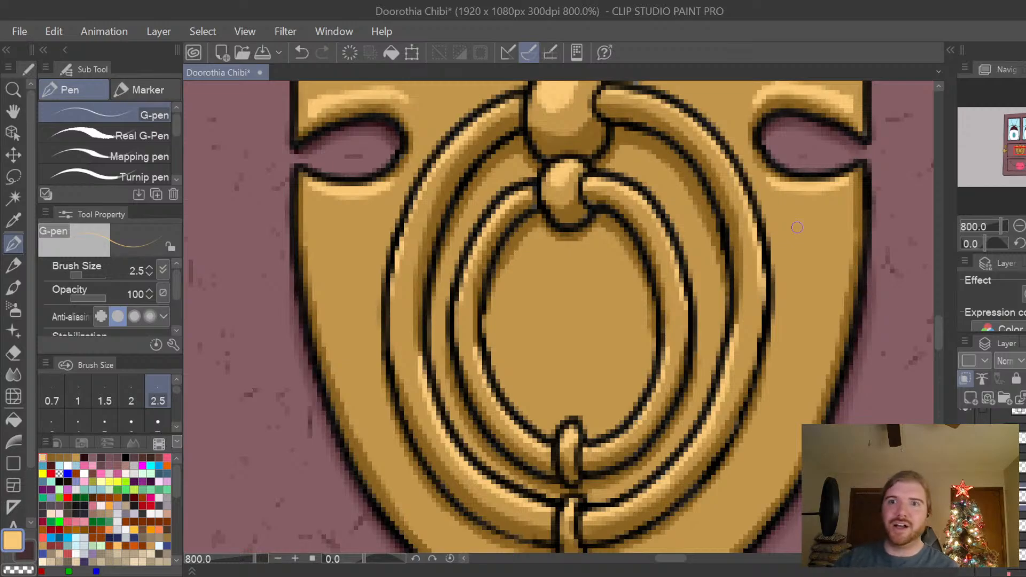
Try a V-shaped light-gold highlight outline on the plate below the left cutout, and undo it.
mouse_move(938, 334)
left_mouse_down()
mouse_move(938, 321)
mouse_move(936, 338)
left_mouse_up()
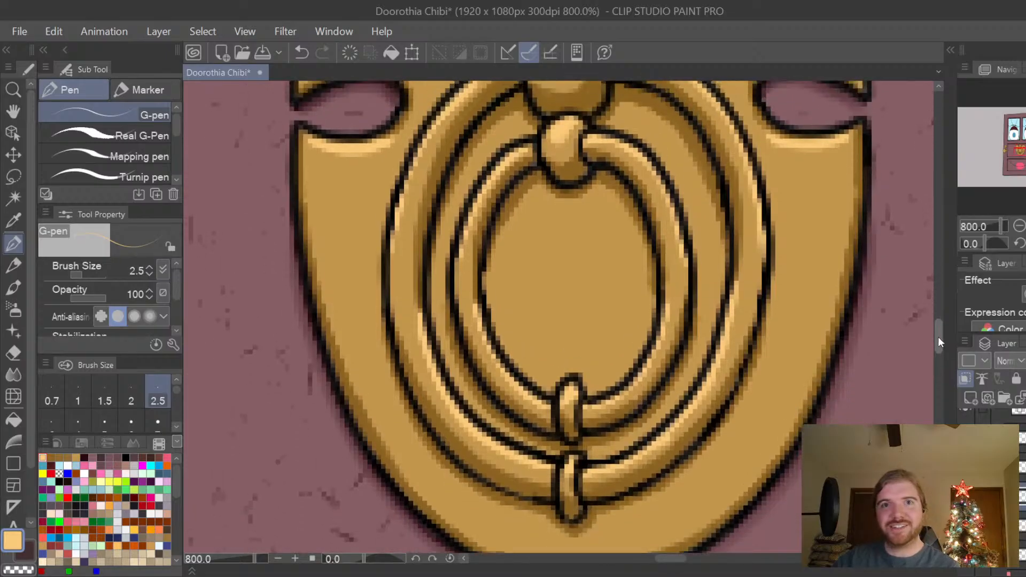
mouse_move(312, 143)
left_mouse_down()
mouse_move(339, 291)
mouse_move(316, 152)
mouse_move(319, 184)
left_mouse_up()
left_click_drag(347, 296, 374, 218)
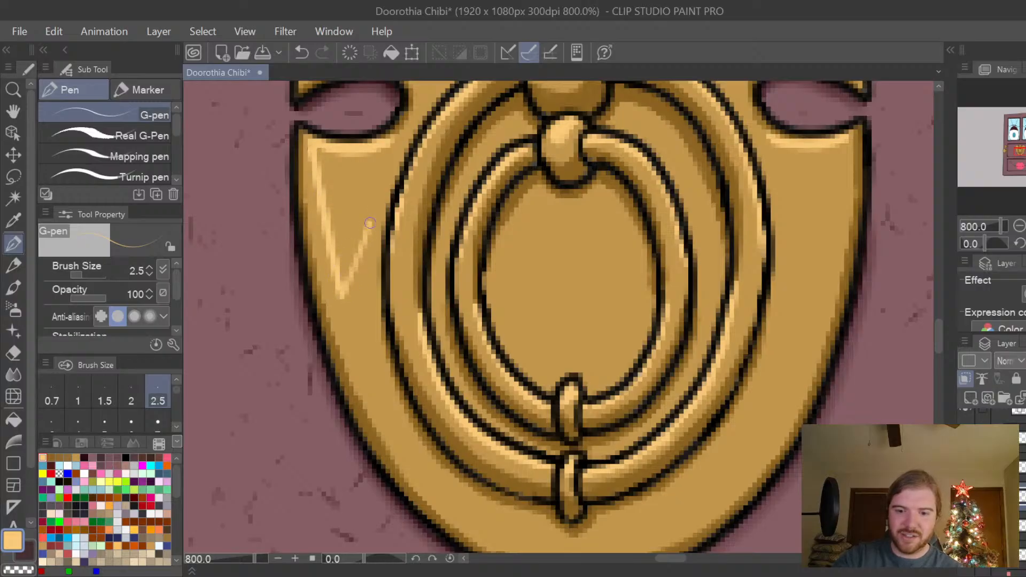
key("ctrl+z")
Paint a broad, filled light-gold highlight on the plate below the left cutout, raising the brush size to 4.0 to finish the fill.
key("ctrl+z")
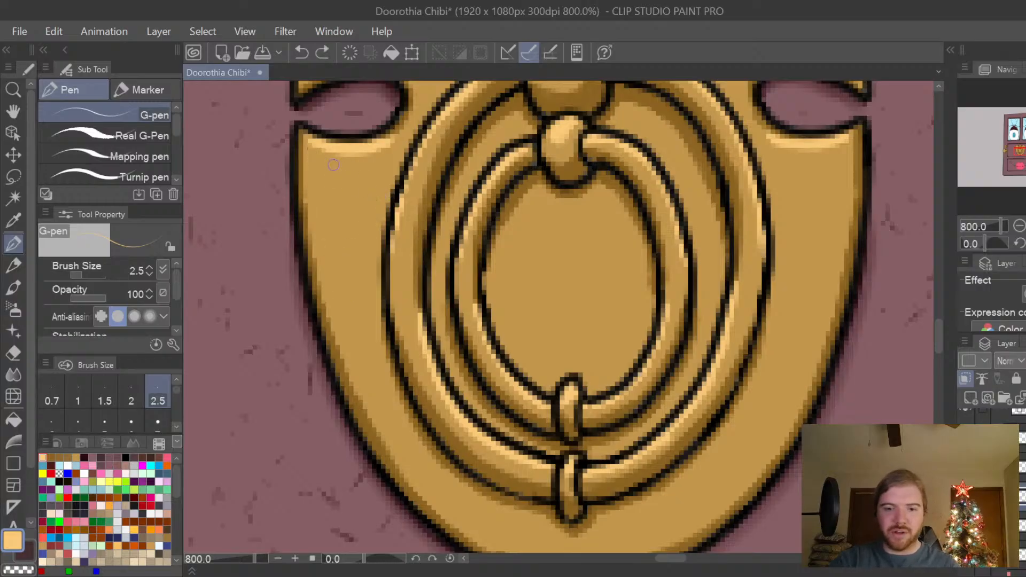
mouse_move(312, 150)
left_mouse_down()
mouse_move(321, 247)
mouse_move(363, 360)
mouse_move(360, 335)
mouse_move(360, 349)
mouse_move(375, 339)
mouse_move(377, 313)
mouse_move(375, 334)
mouse_move(371, 236)
mouse_move(397, 142)
mouse_move(383, 168)
mouse_move(375, 156)
mouse_move(384, 152)
mouse_move(330, 155)
mouse_move(326, 205)
mouse_move(318, 161)
mouse_move(322, 242)
mouse_move(325, 229)
mouse_move(364, 353)
mouse_move(367, 310)
mouse_move(341, 295)
mouse_move(334, 247)
left_mouse_up()
key("ctrl+z")
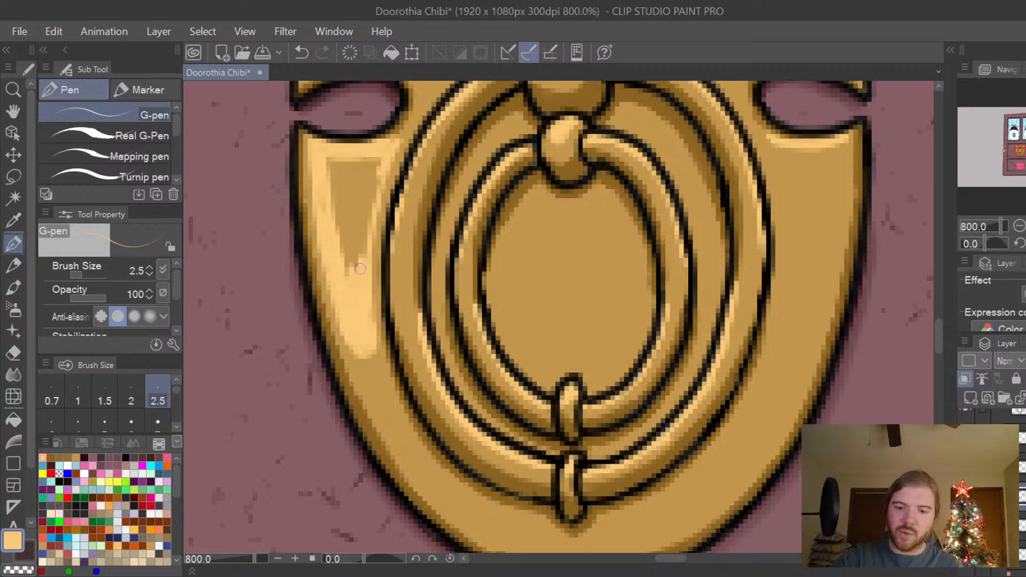
mouse_move(360, 269)
left_mouse_down()
mouse_move(376, 166)
mouse_move(376, 179)
mouse_move(343, 170)
left_mouse_up()
key("bracketright")
key("bracketright")
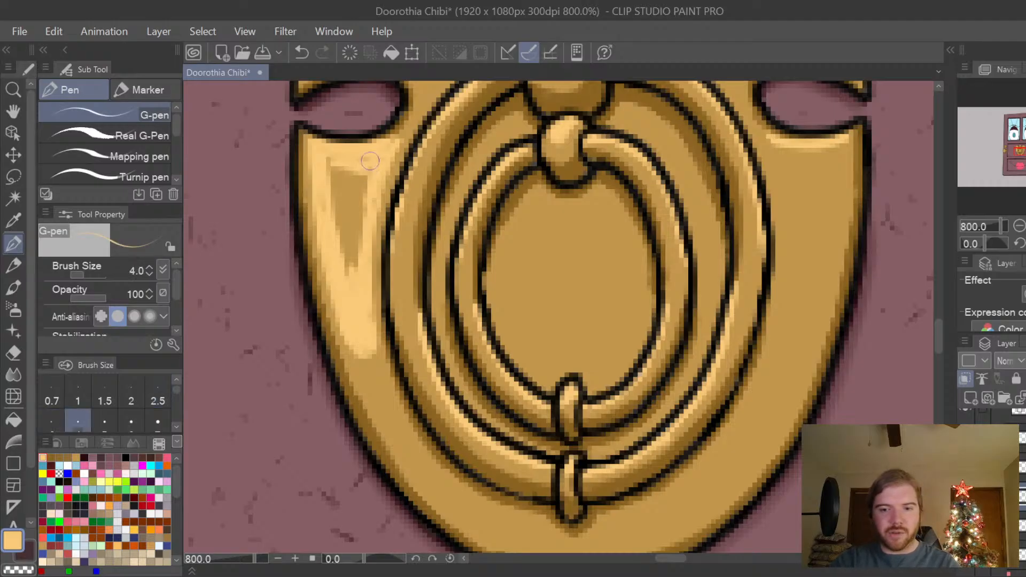
mouse_move(358, 170)
left_mouse_down()
mouse_move(324, 185)
mouse_move(335, 252)
mouse_move(350, 225)
mouse_move(356, 273)
mouse_move(368, 214)
mouse_move(351, 212)
mouse_move(337, 185)
mouse_move(362, 186)
mouse_move(359, 149)
left_mouse_up()
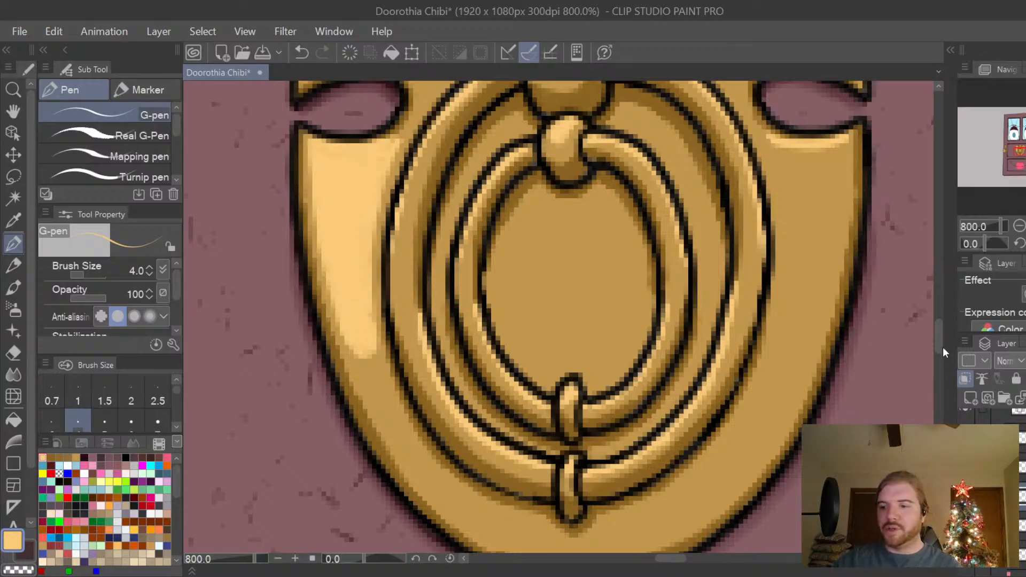
Paint a light-gold highlight stroke down the plate's right edge below the right cutout.
scroll(941, 340, "up", 3)
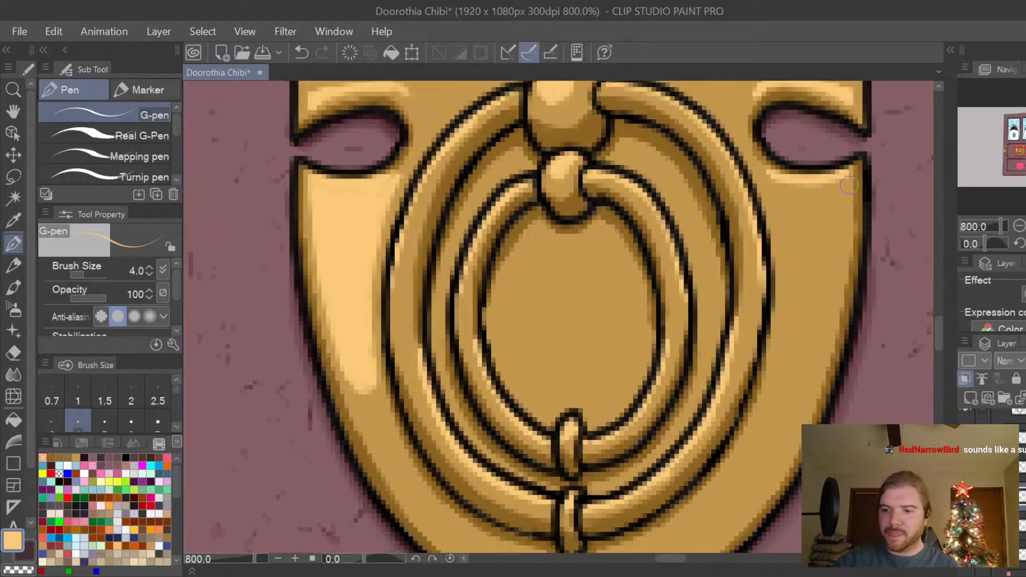
mouse_move(844, 179)
left_mouse_down()
mouse_move(834, 293)
mouse_move(793, 406)
left_mouse_up()
key("ctrl+z")
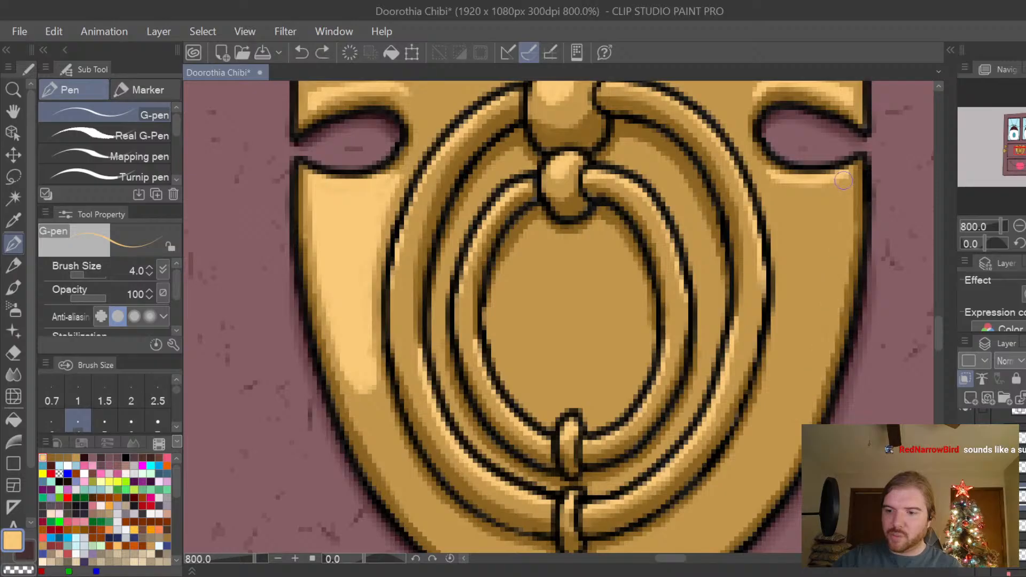
mouse_move(850, 184)
left_mouse_down()
mouse_move(828, 345)
mouse_move(802, 374)
left_mouse_up()
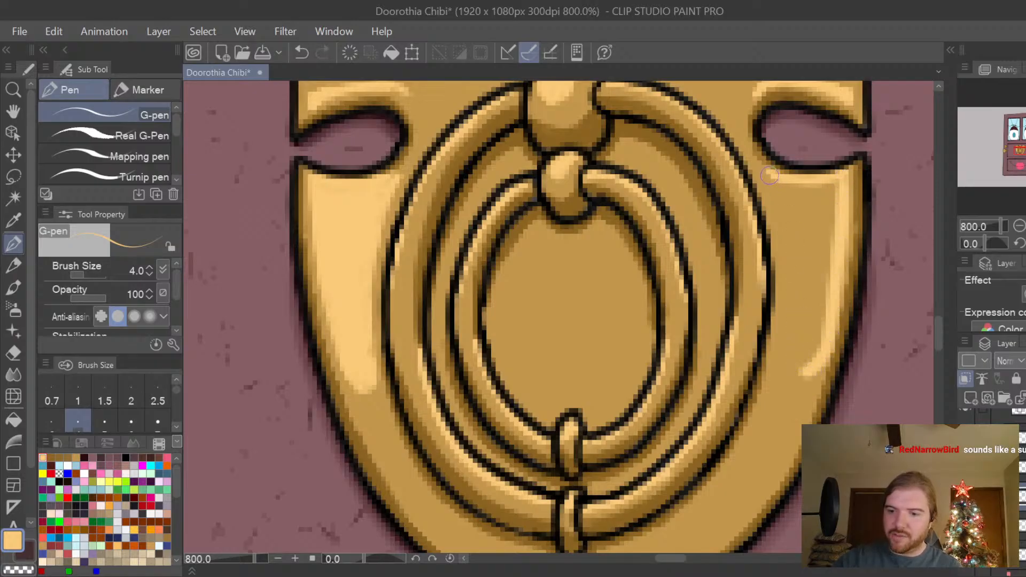
Try light-gold strokes down the plate between the outer ring and the right-edge highlight, undoing each attempt.
left_click_drag(768, 174, 783, 270)
key("ctrl+z")
mouse_move(771, 181)
left_mouse_down()
mouse_move(784, 259)
mouse_move(777, 372)
mouse_move(786, 382)
mouse_move(805, 371)
mouse_move(843, 299)
left_mouse_up()
mouse_move(780, 377)
left_mouse_down()
mouse_move(817, 368)
mouse_move(825, 310)
left_mouse_up()
key("ctrl+z")
key("ctrl+z")
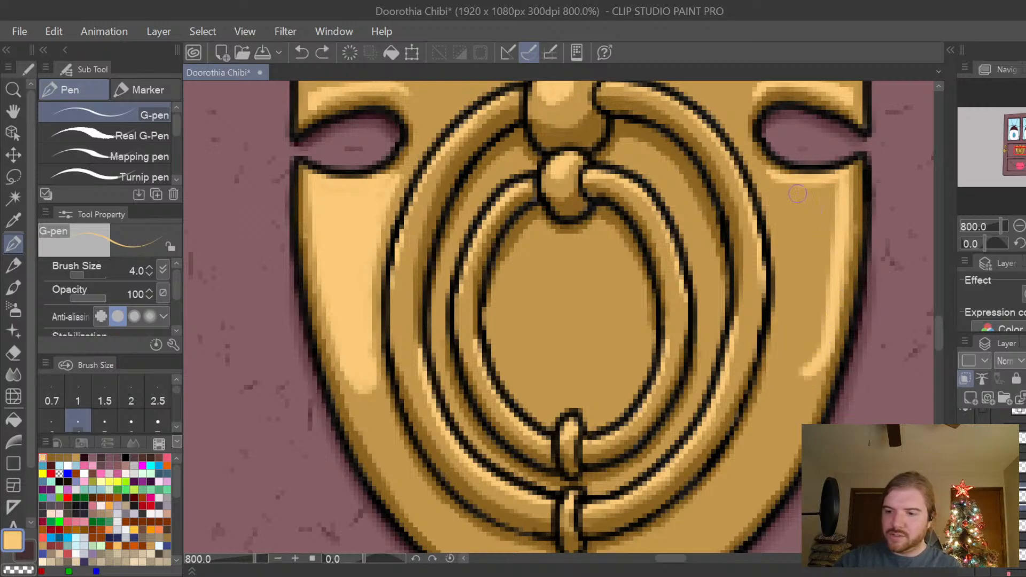
left_click_drag(770, 175, 785, 235)
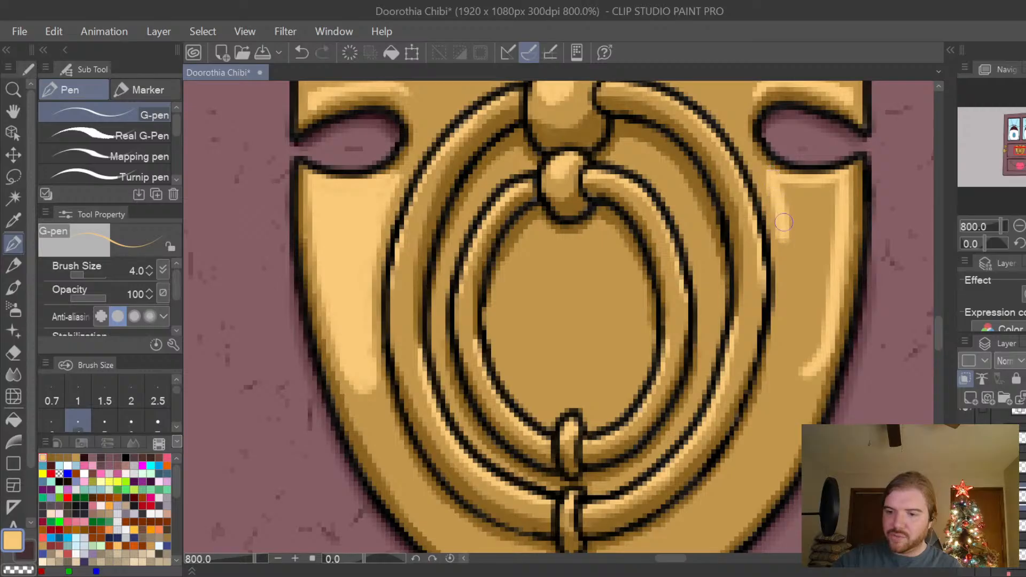
key("ctrl+z")
left_click_drag(765, 180, 782, 235)
key("ctrl+z")
mouse_move(769, 177)
left_mouse_down()
mouse_move(788, 265)
mouse_move(782, 377)
left_mouse_up()
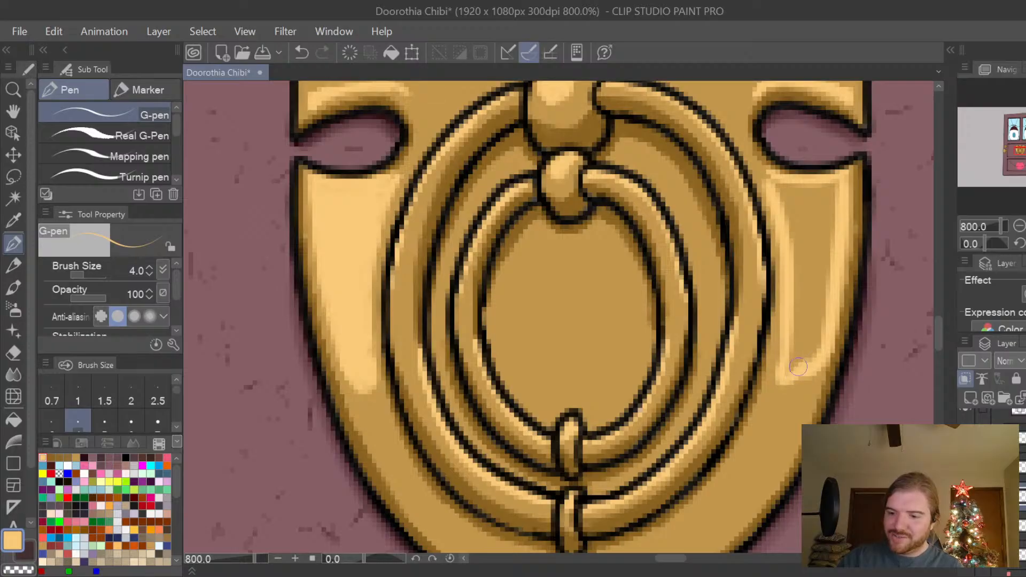
key("ctrl+z")
Outline and fill a broad light-gold highlight on the plate below the right cutout.
left_click_drag(776, 187, 779, 209)
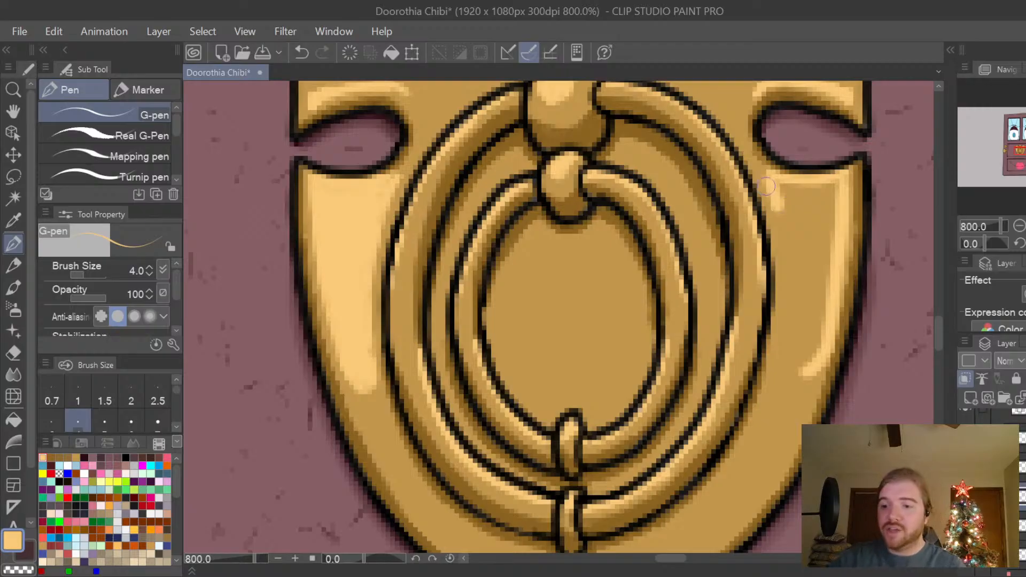
mouse_move(772, 184)
left_mouse_down()
mouse_move(787, 287)
mouse_move(776, 381)
mouse_move(790, 372)
mouse_move(782, 363)
mouse_move(786, 385)
mouse_move(821, 348)
mouse_move(795, 354)
mouse_move(797, 371)
mouse_move(794, 307)
mouse_move(827, 296)
mouse_move(837, 185)
mouse_move(787, 184)
mouse_move(813, 306)
left_mouse_up()
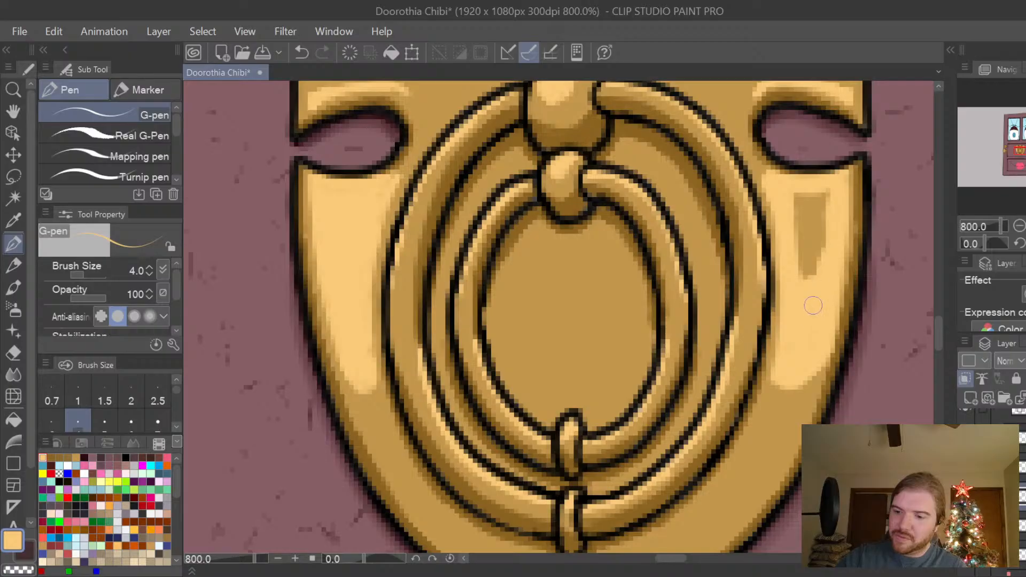
mouse_move(816, 254)
left_mouse_down()
mouse_move(802, 238)
mouse_move(800, 191)
mouse_move(819, 209)
mouse_move(807, 274)
mouse_move(826, 235)
mouse_move(827, 190)
mouse_move(813, 211)
left_mouse_up()
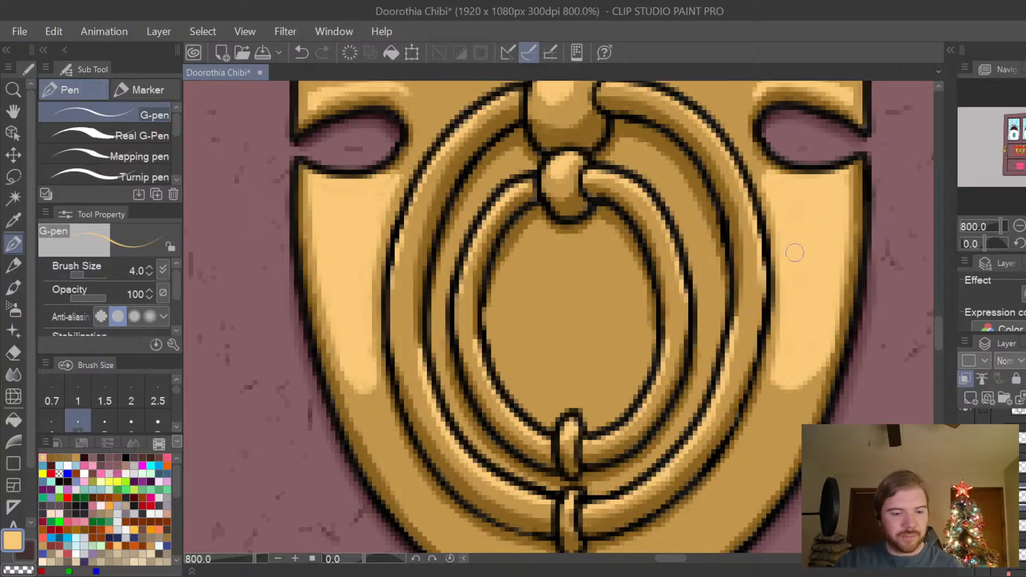
Pick the golden-brown shadow colour and repaint the thin shadow along the plate's right edge with the G-pen.
key("e")
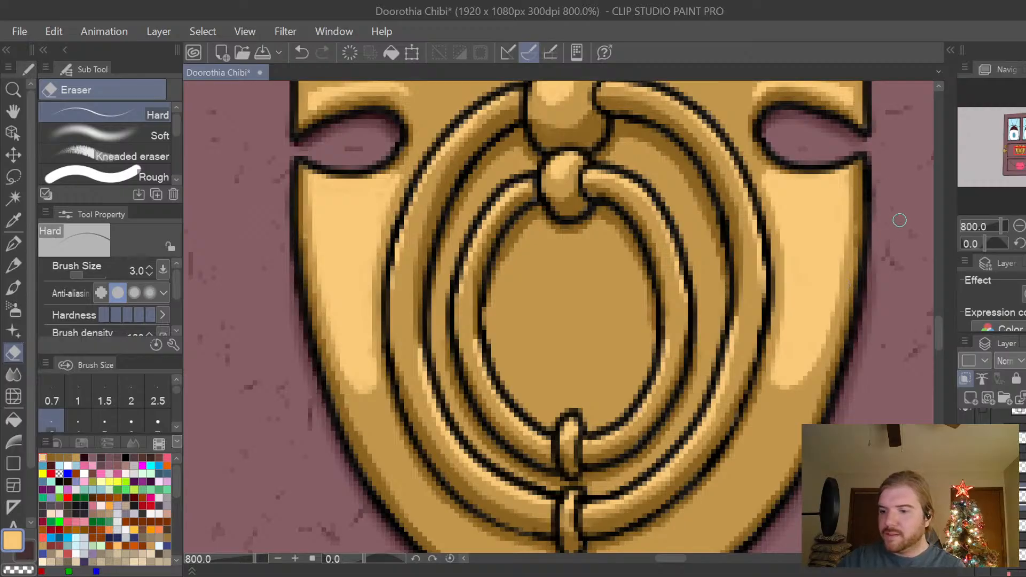
left_click(51, 458)
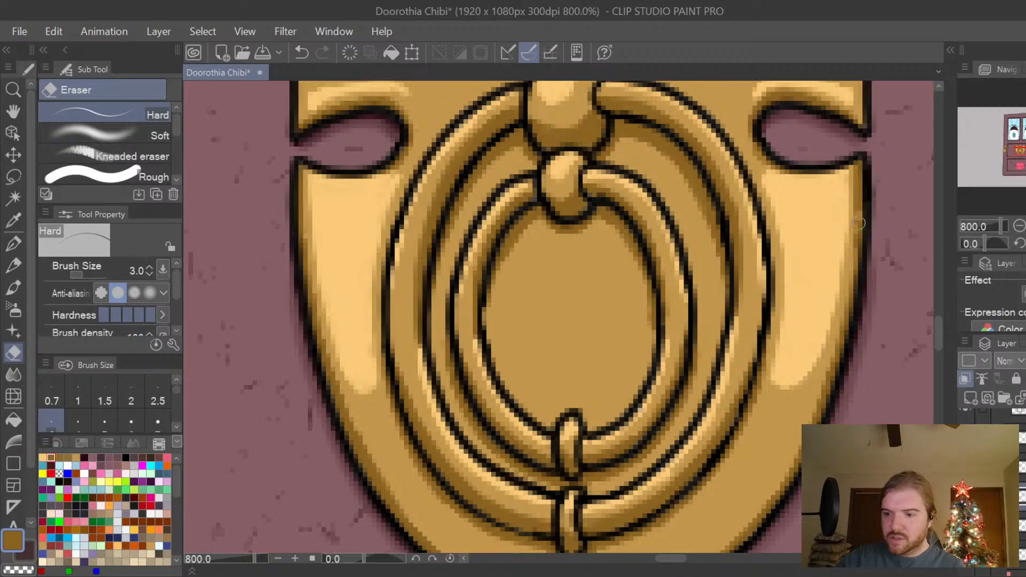
left_click_drag(859, 223, 851, 301)
key("ctrl+z")
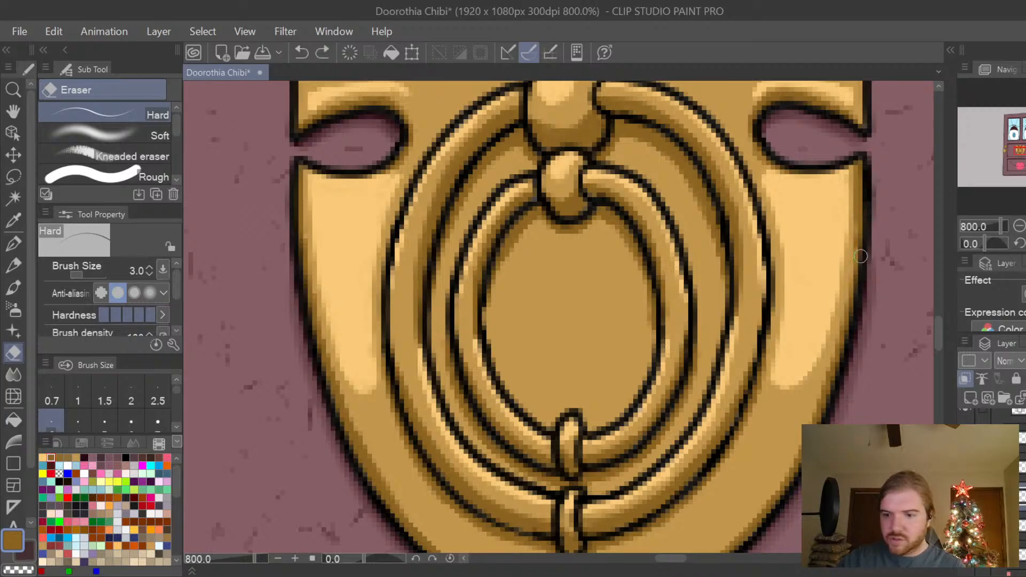
key("p")
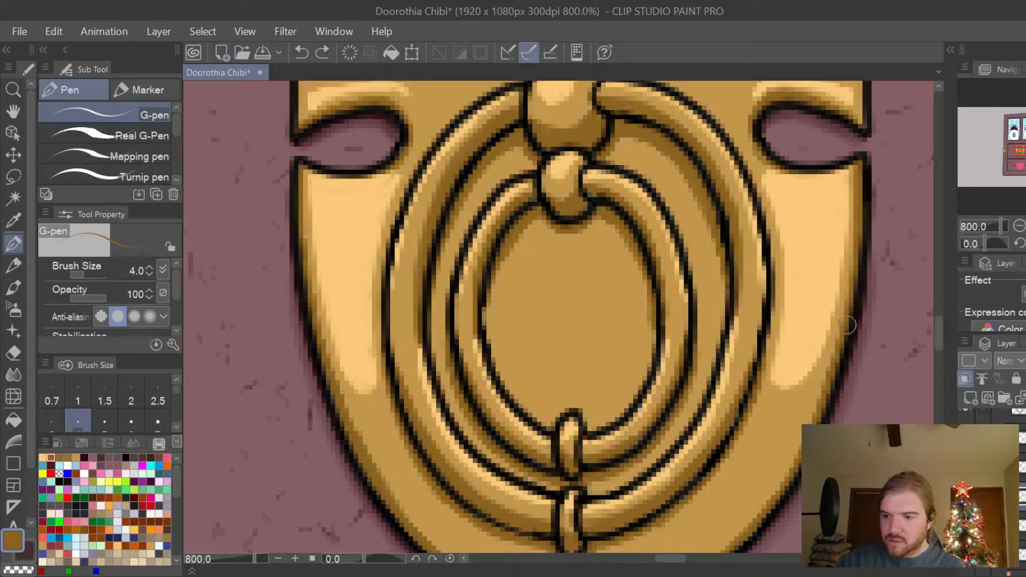
mouse_move(863, 223)
left_mouse_down()
mouse_move(823, 415)
mouse_move(784, 495)
left_mouse_up()
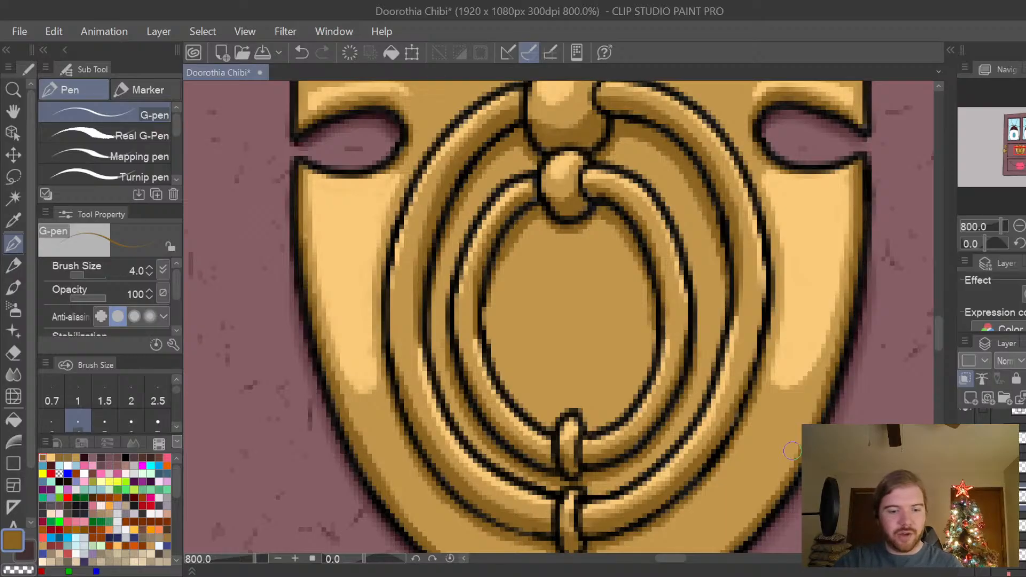
Switch back to light gold and paint an elongated highlight on the plate's lower-left curve beneath the outer ring.
left_click(51, 457)
key("p")
key("p")
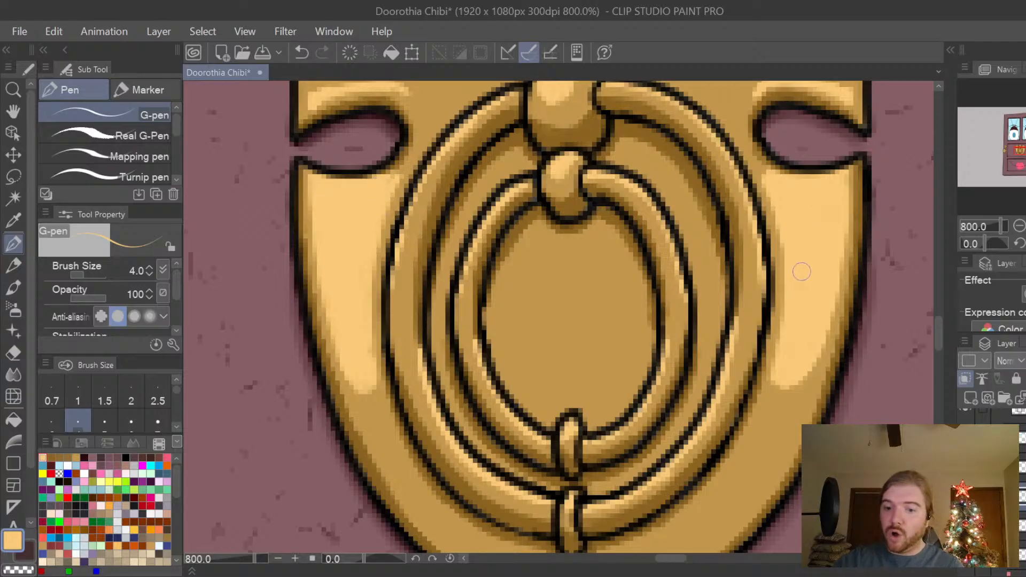
scroll(815, 248, "down", 2)
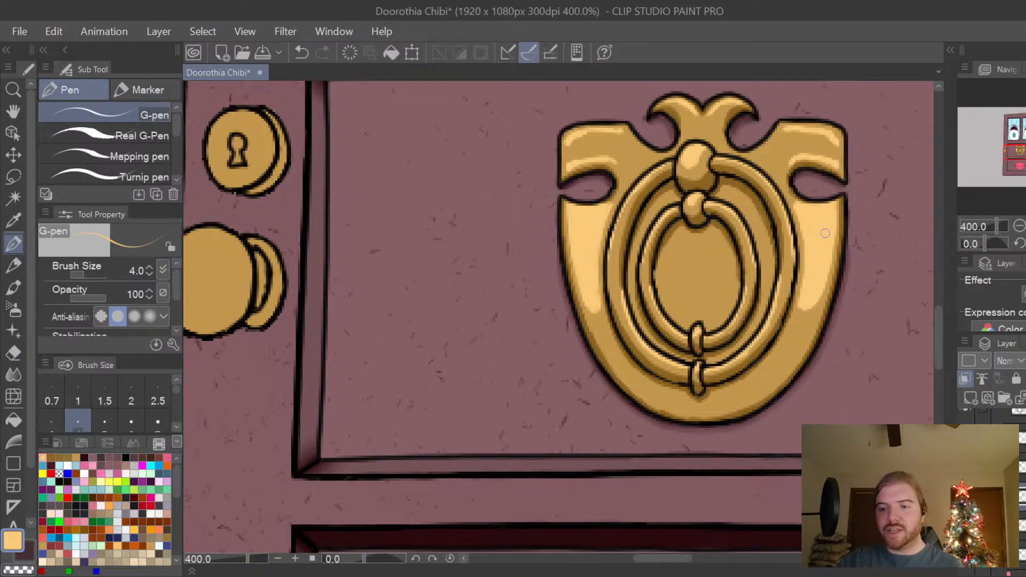
left_click_drag(941, 335, 942, 334)
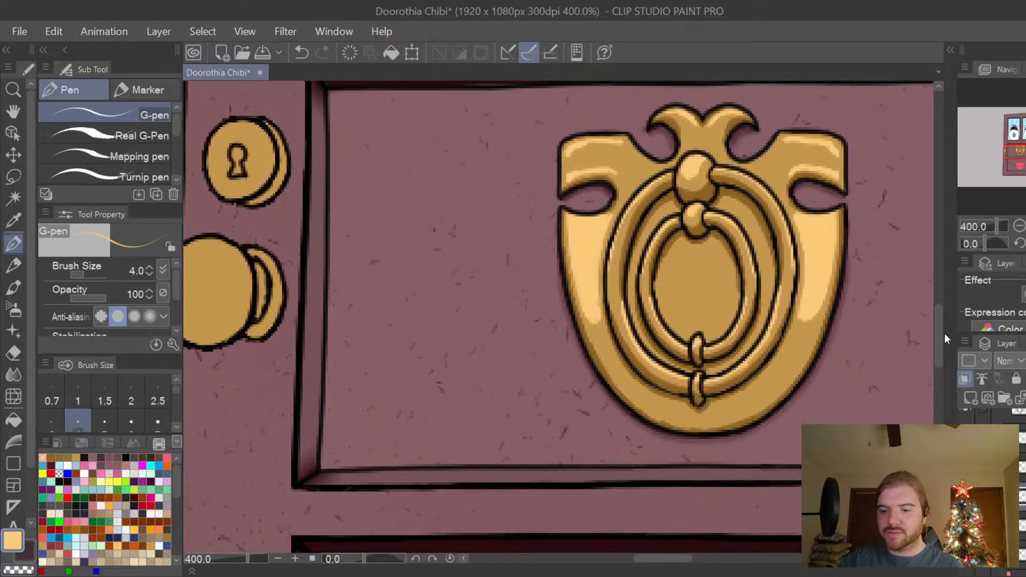
key("ctrl+plus")
left_click_drag(664, 561, 676, 561)
left_click_drag(941, 339, 938, 350)
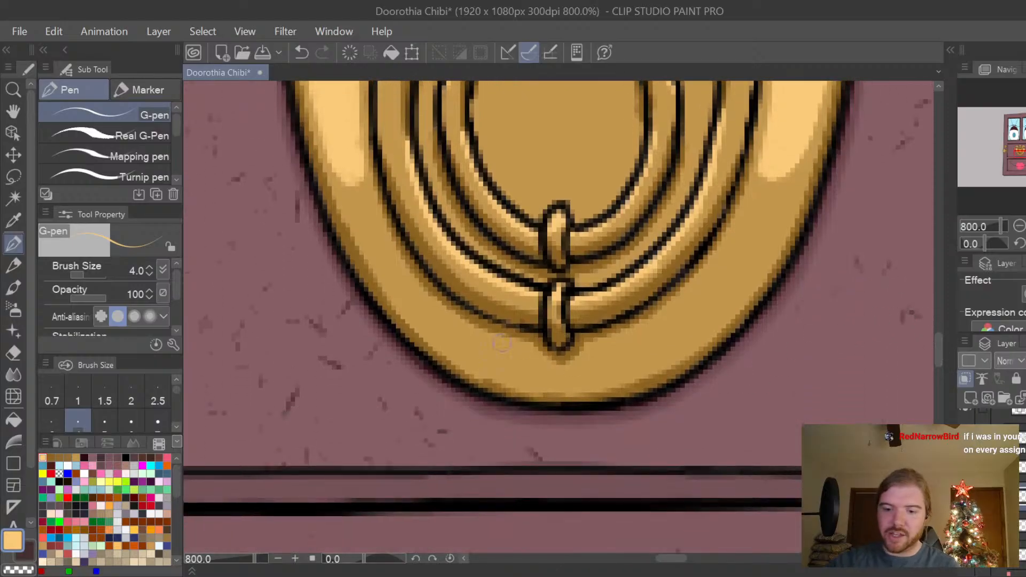
mouse_move(446, 335)
left_mouse_down()
mouse_move(471, 356)
mouse_move(535, 371)
mouse_move(426, 313)
mouse_move(458, 341)
mouse_move(429, 318)
mouse_move(512, 354)
left_mouse_up()
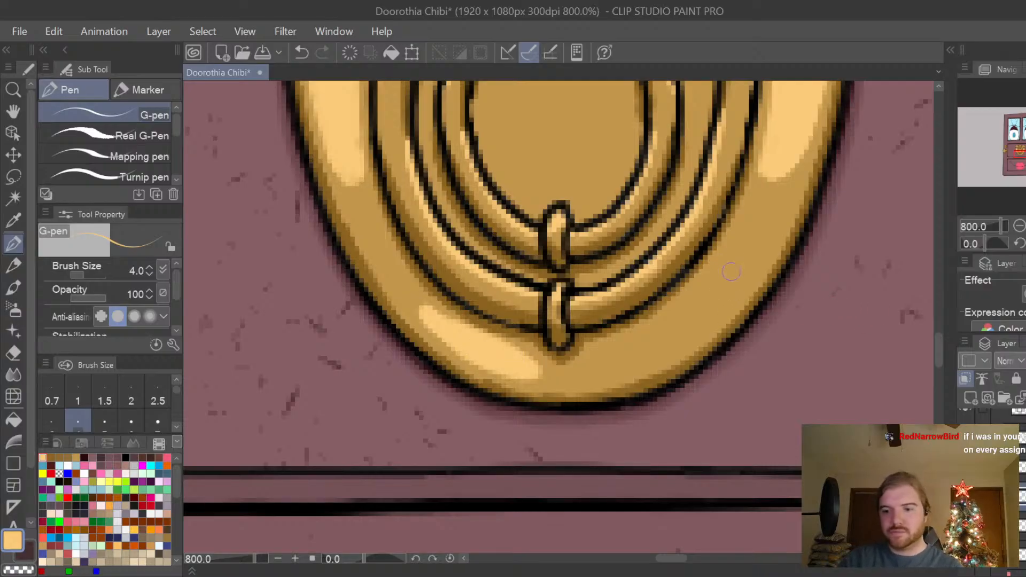
Paint a small oval light-gold highlight on the plate's lower-right curve, undoing the unwanted strokes.
mouse_move(733, 261)
left_mouse_down()
mouse_move(713, 301)
mouse_move(726, 285)
left_mouse_up()
key("ctrl+z")
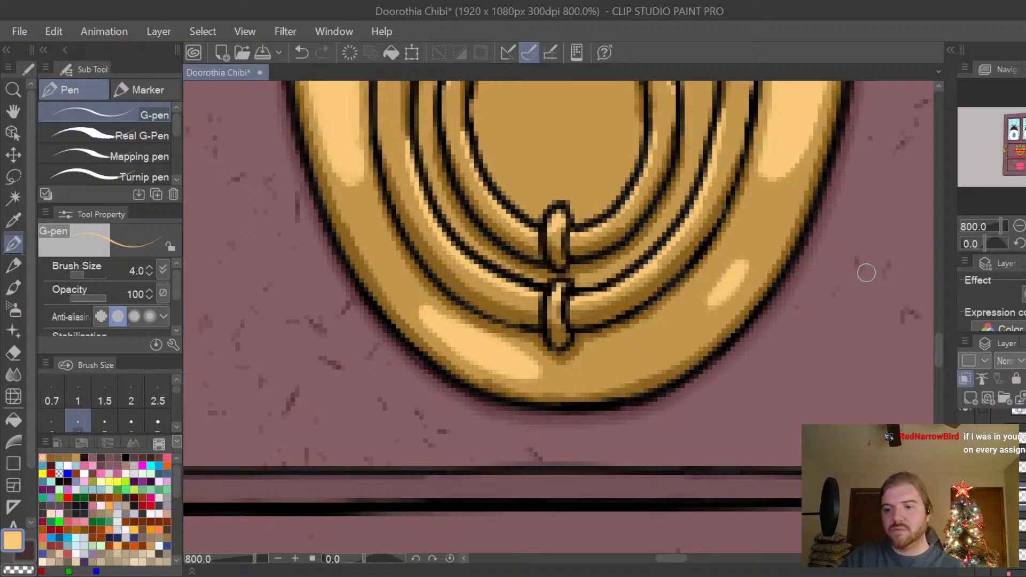
key("ctrl+z")
mouse_move(741, 252)
left_mouse_down()
mouse_move(707, 299)
mouse_move(729, 288)
mouse_move(712, 300)
mouse_move(731, 296)
mouse_move(746, 273)
mouse_move(727, 288)
left_mouse_up()
key("ctrl+z")
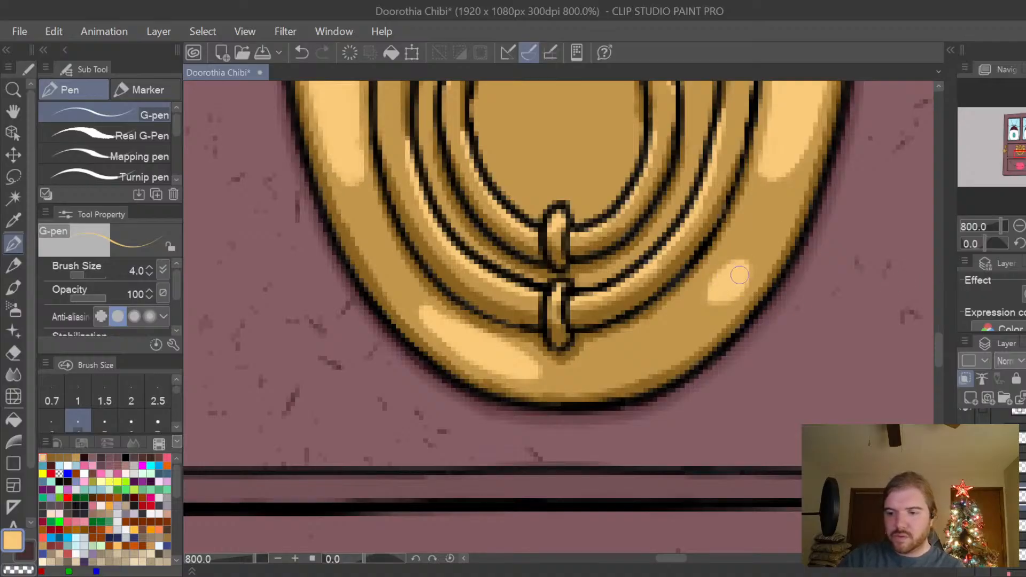
key("ctrl+minus")
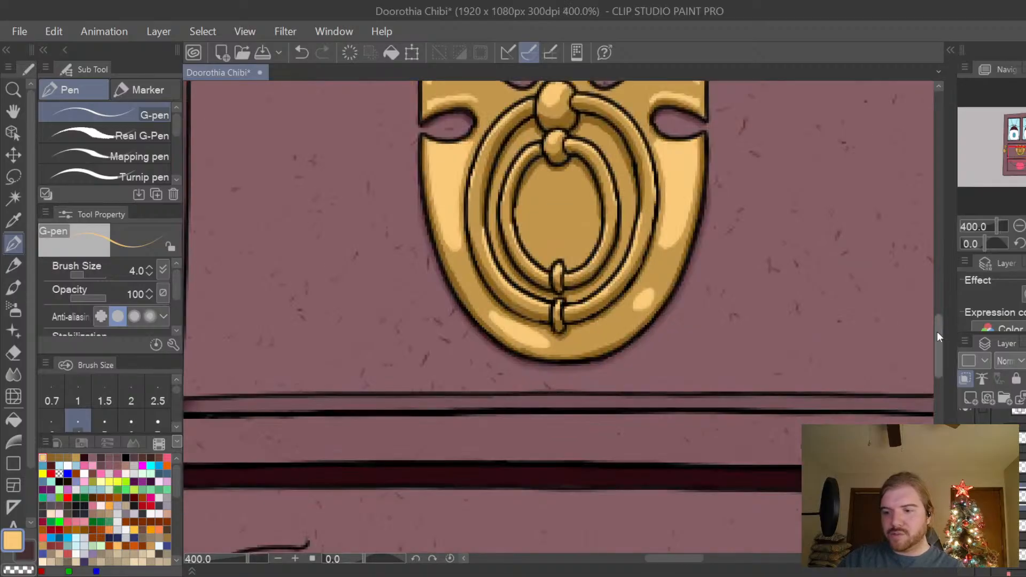
scroll(938, 331, "up", 3)
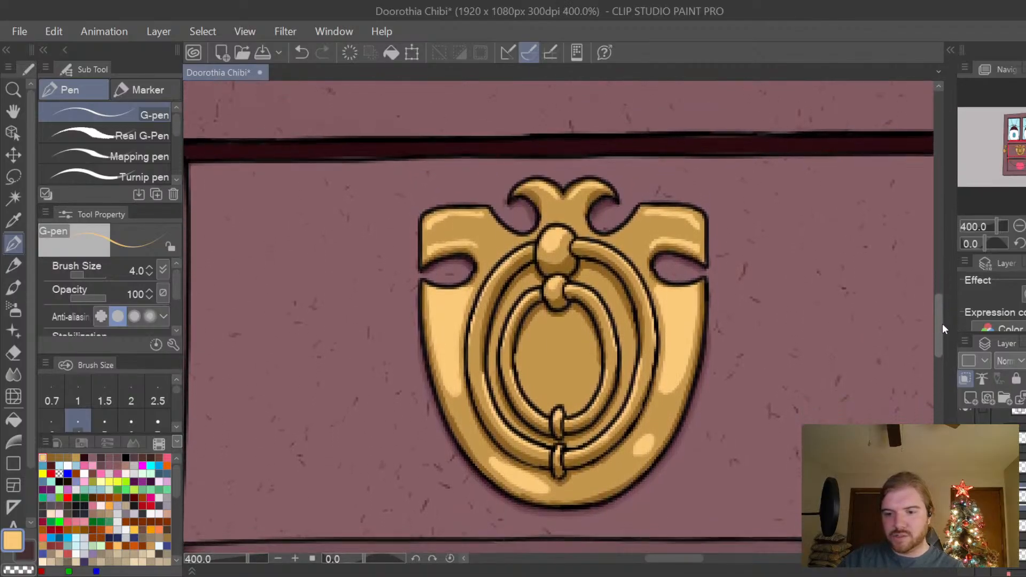
scroll(942, 323, "up", 1)
key("ctrl+plus")
scroll(939, 325, "down", 2)
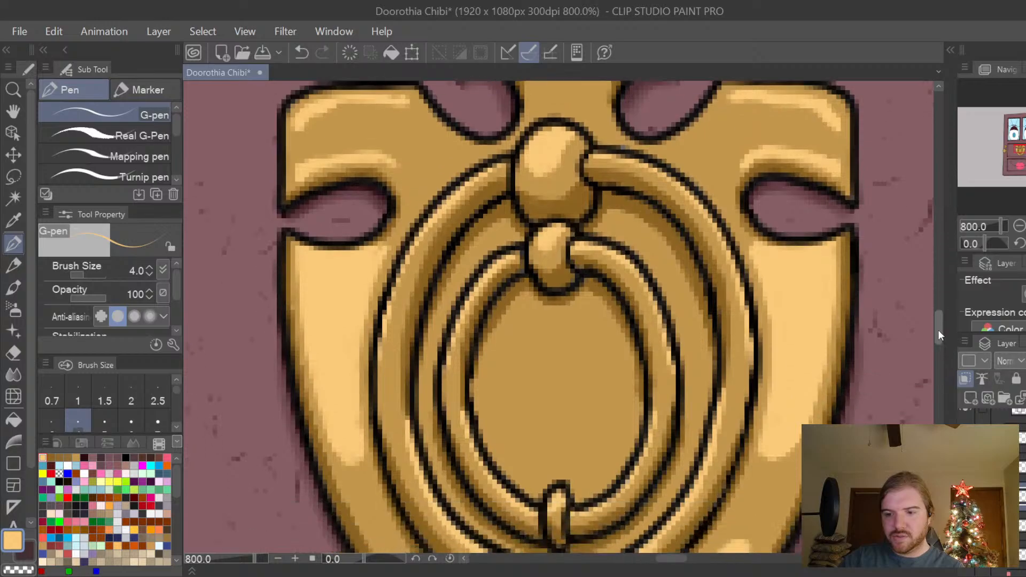
scroll(938, 324, "up", 1)
scroll(938, 328, "down", 3)
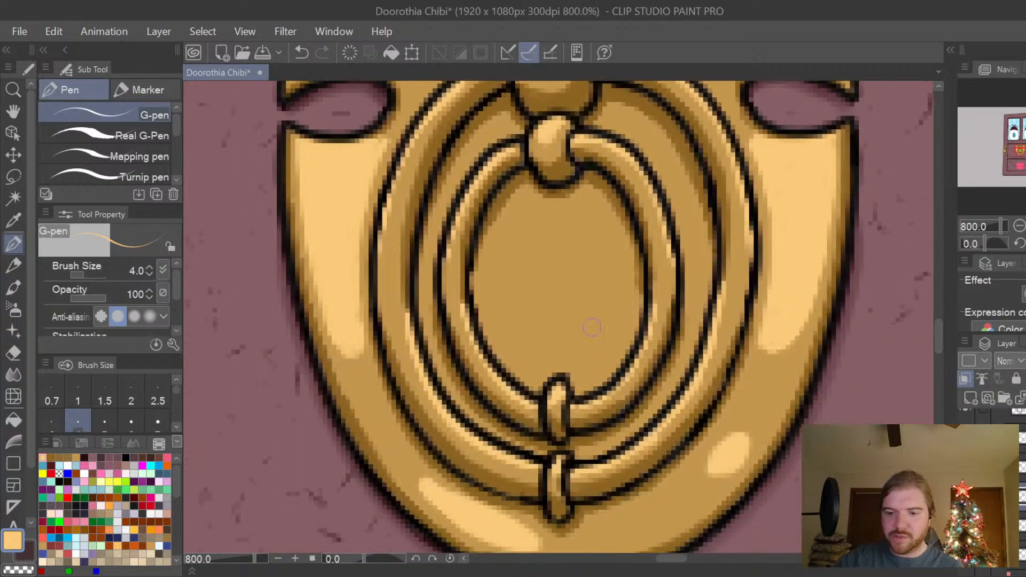
mouse_move(498, 288)
left_mouse_down()
mouse_move(529, 321)
mouse_move(575, 324)
mouse_move(591, 339)
mouse_move(597, 372)
mouse_move(576, 360)
mouse_move(523, 361)
mouse_move(501, 333)
mouse_move(492, 289)
mouse_move(515, 328)
mouse_move(541, 340)
mouse_move(518, 343)
mouse_move(502, 317)
mouse_move(546, 343)
left_mouse_up()
mouse_move(547, 353)
left_mouse_down()
mouse_move(558, 333)
mouse_move(585, 345)
mouse_move(564, 332)
mouse_move(524, 351)
mouse_move(552, 355)
left_mouse_up()
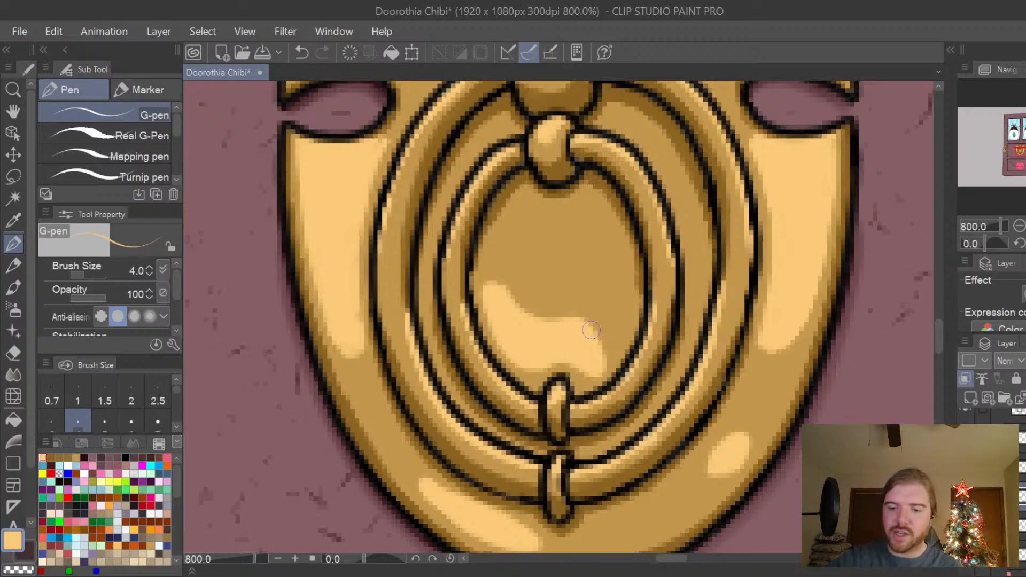
key("ctrl+z")
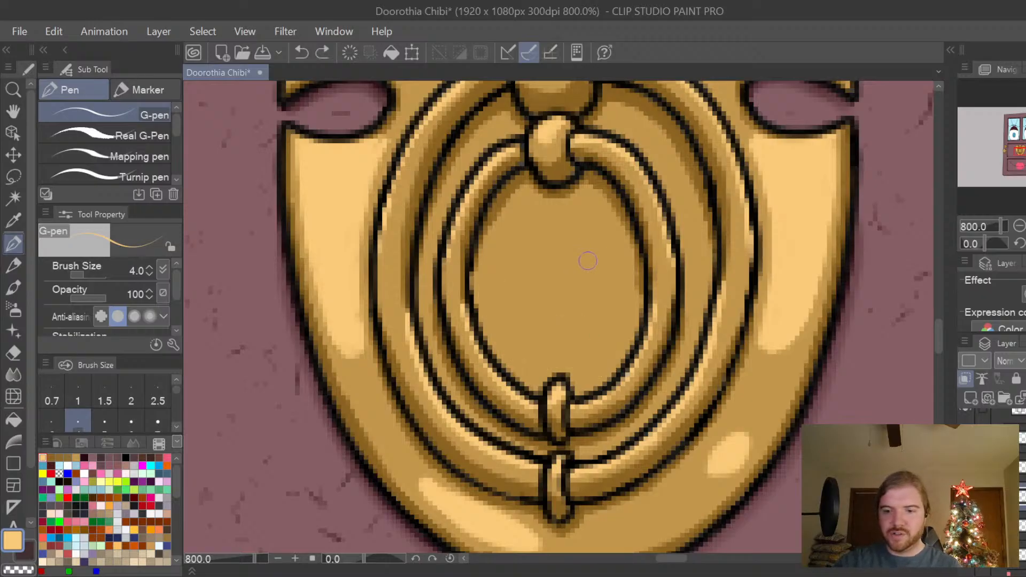
mouse_move(508, 272)
left_mouse_down()
mouse_move(538, 337)
mouse_move(571, 354)
mouse_move(605, 344)
mouse_move(618, 268)
left_mouse_up()
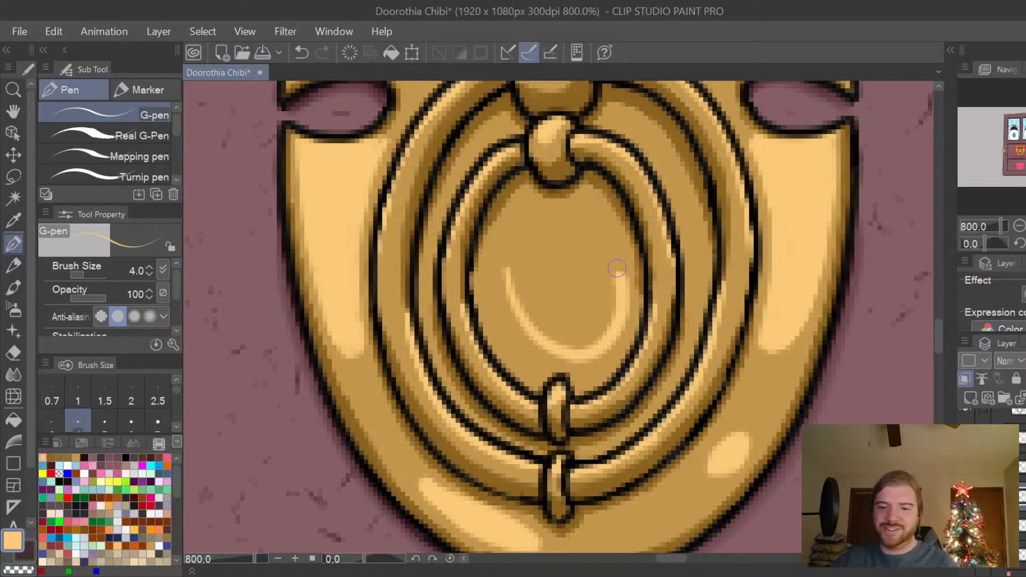
key("ctrl+z")
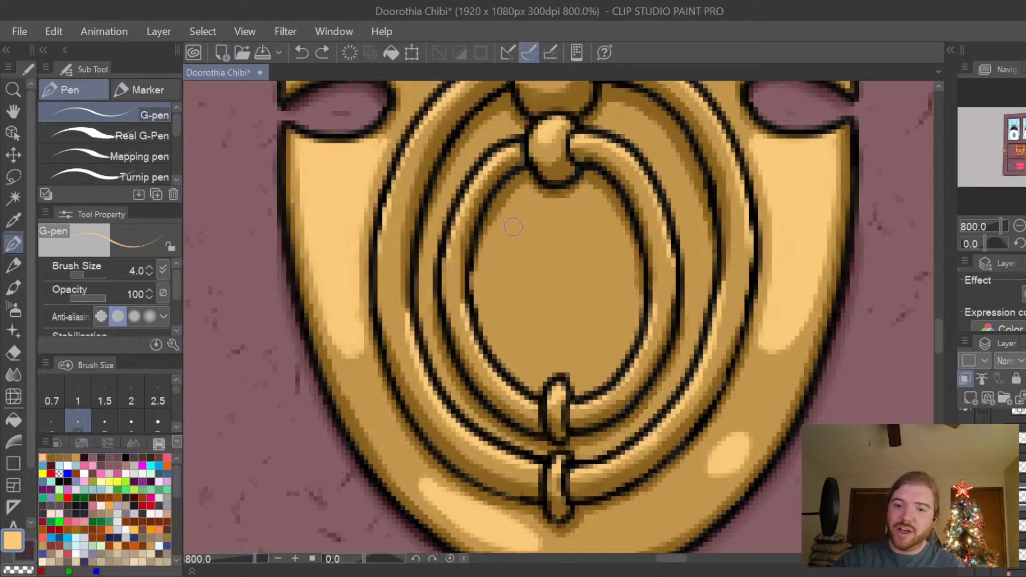
mouse_move(517, 223)
left_mouse_down()
mouse_move(505, 254)
mouse_move(516, 280)
mouse_move(577, 266)
mouse_move(627, 285)
left_mouse_up()
key("ctrl+z")
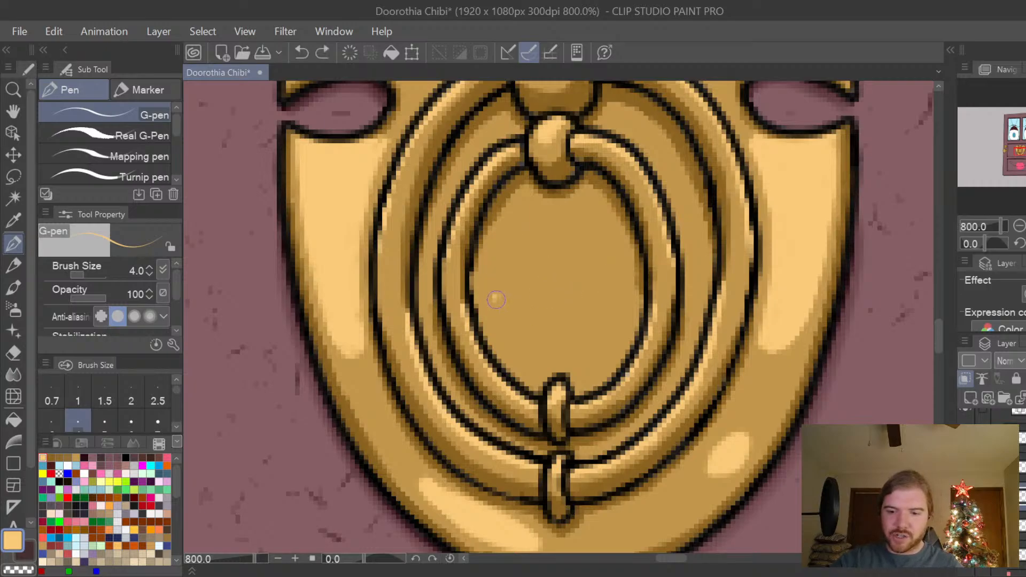
Paint a broad light-gold highlight with a dip in its upper edge across the lower half of the plate inside the inner ring.
mouse_move(495, 295)
left_mouse_down()
mouse_move(505, 324)
mouse_move(499, 297)
mouse_move(533, 320)
mouse_move(502, 333)
mouse_move(495, 302)
mouse_move(517, 295)
mouse_move(557, 323)
mouse_move(623, 302)
mouse_move(584, 322)
mouse_move(624, 295)
mouse_move(619, 335)
mouse_move(583, 380)
mouse_move(557, 363)
mouse_move(520, 367)
mouse_move(492, 323)
mouse_move(529, 354)
mouse_move(503, 315)
mouse_move(509, 307)
mouse_move(524, 350)
mouse_move(529, 323)
mouse_move(532, 341)
mouse_move(551, 345)
mouse_move(517, 318)
mouse_move(505, 329)
mouse_move(571, 353)
mouse_move(595, 355)
mouse_move(611, 337)
mouse_move(592, 361)
mouse_move(535, 361)
mouse_move(584, 351)
mouse_move(615, 320)
mouse_move(584, 341)
mouse_move(556, 331)
left_mouse_up()
key("ctrl+z")
key("ctrl+z")
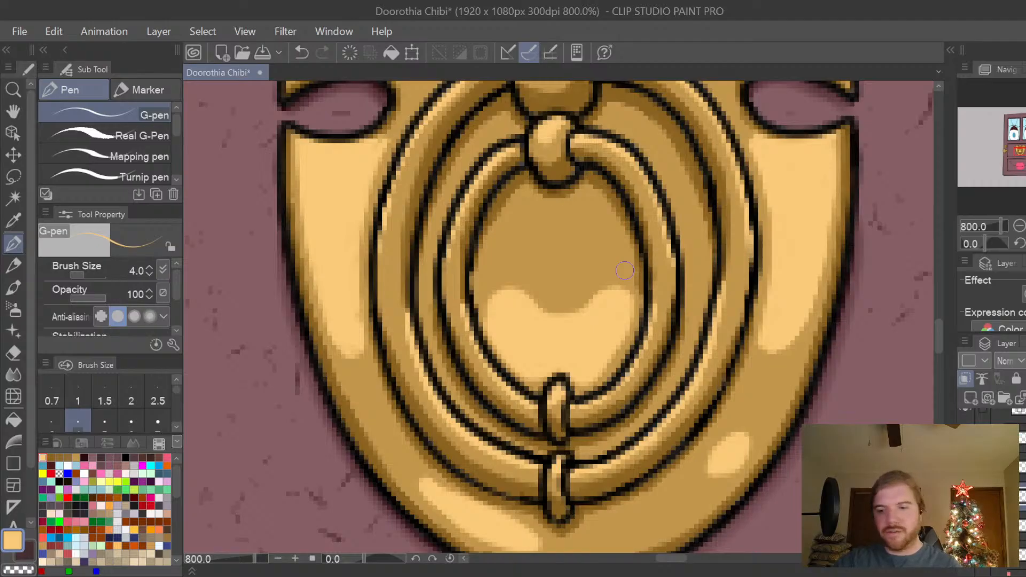
scroll(625, 270, "down", 2)
scroll(625, 270, "up", 2)
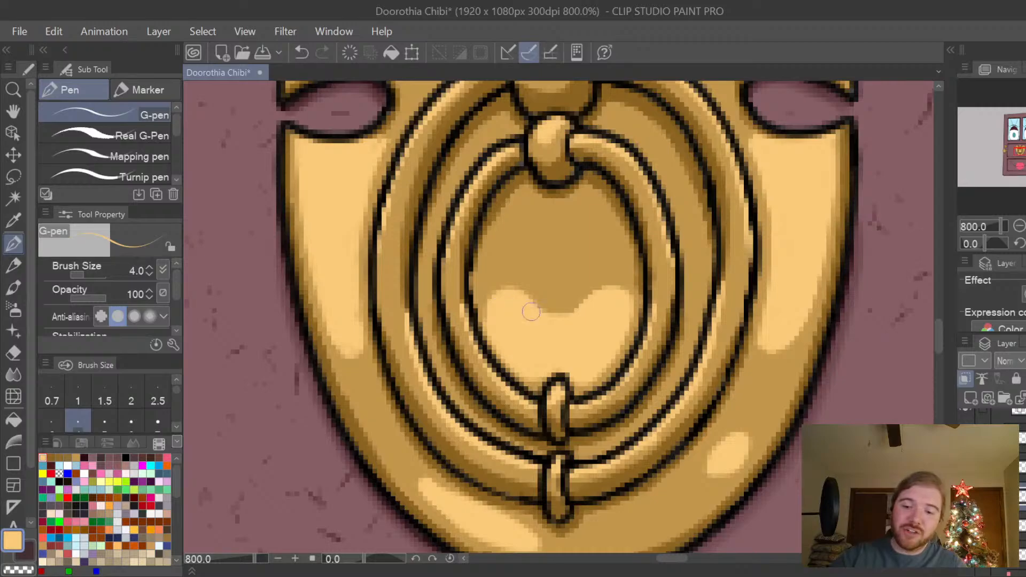
key("e")
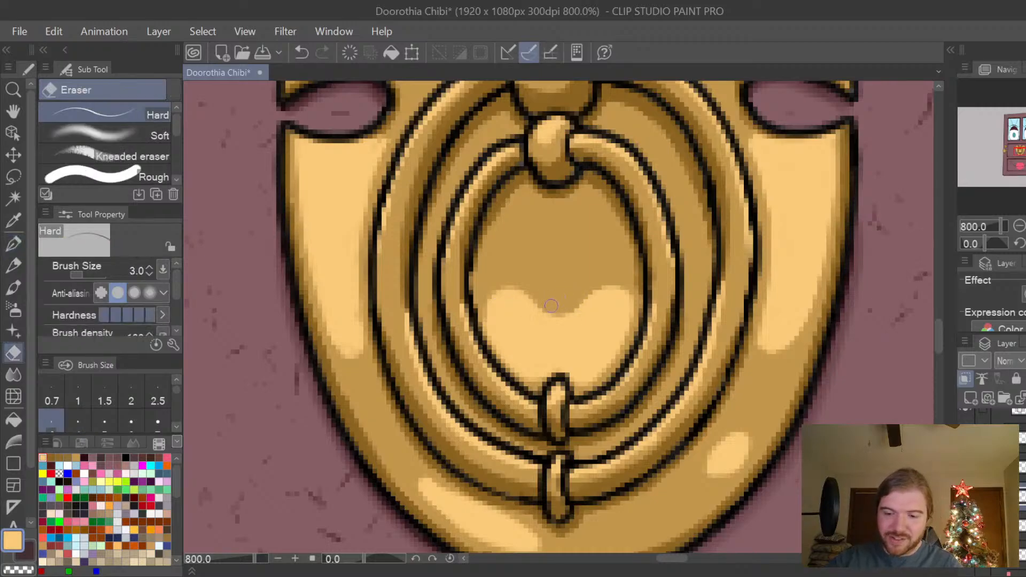
key("p")
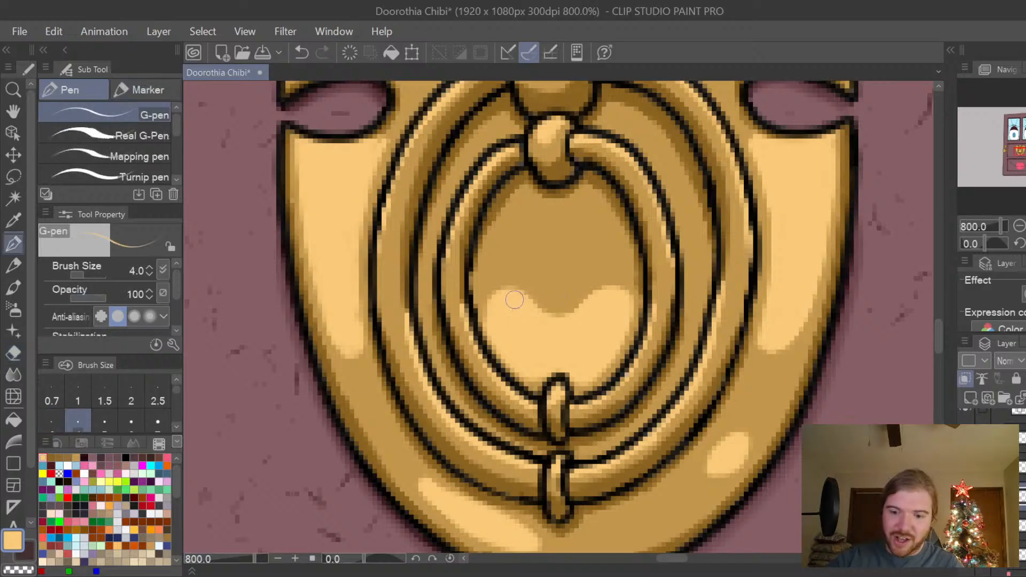
left_click_drag(492, 325, 498, 300)
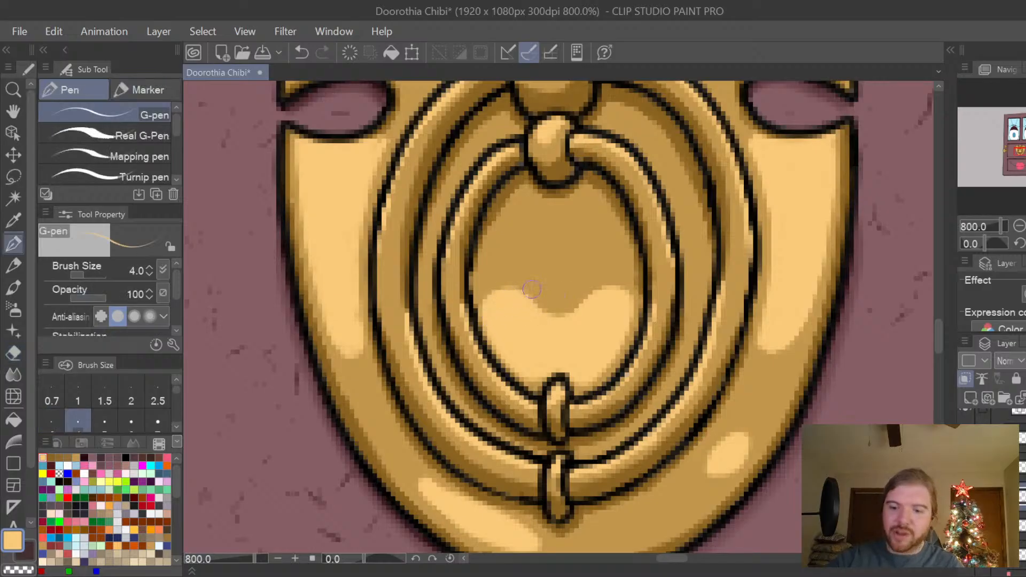
scroll(800, 314, "down", 2)
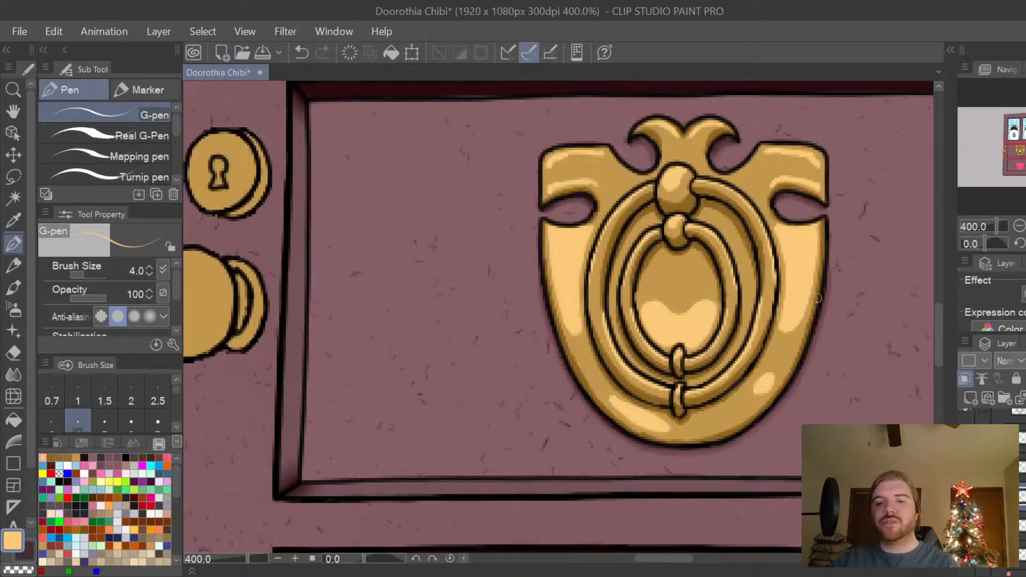
key("space")
left_click_drag(817, 296, 781, 374)
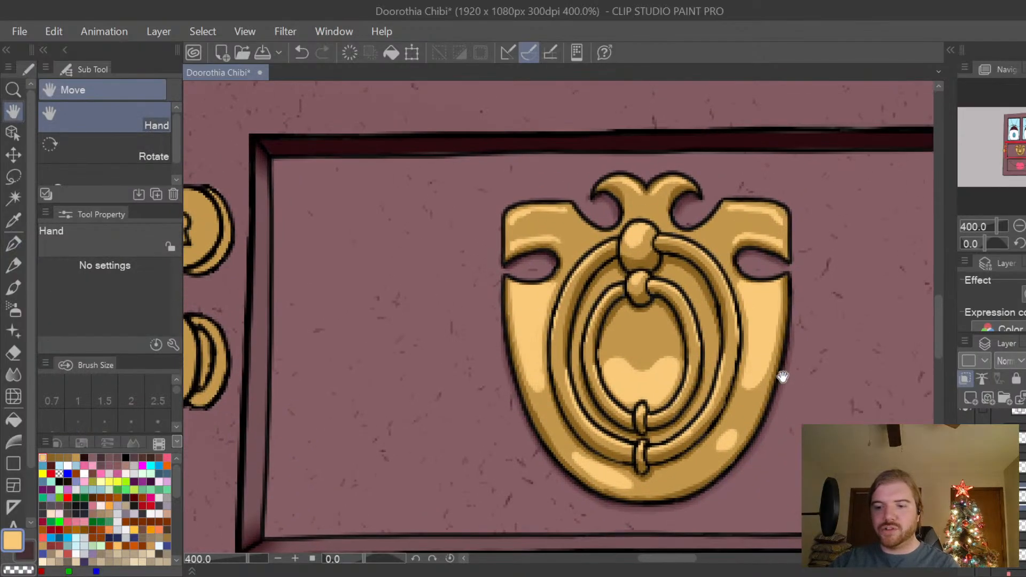
scroll(782, 370, "up", 2)
left_click_drag(739, 321, 768, 383)
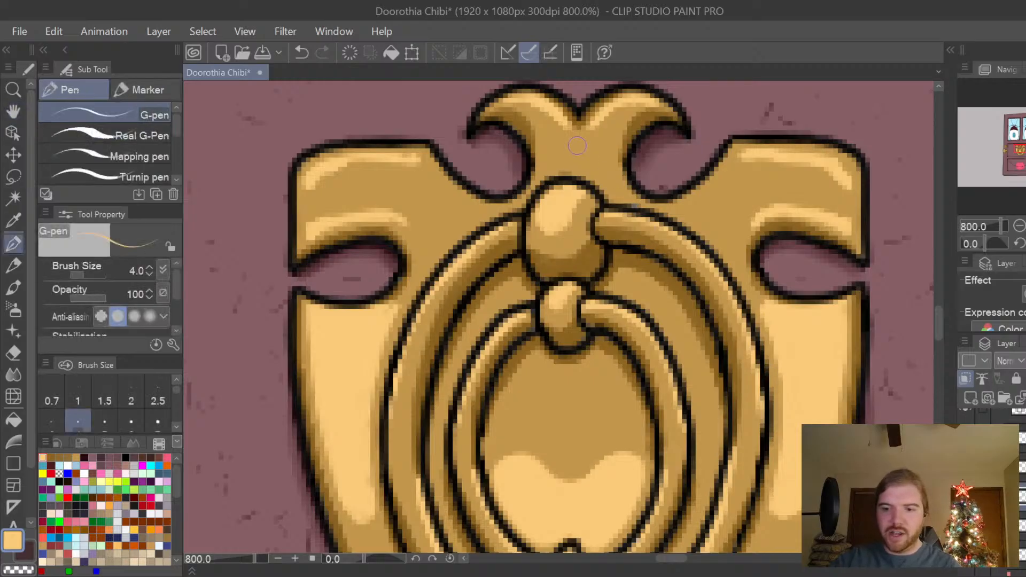
scroll(567, 131, "up", 2)
left_click_drag(563, 123, 582, 181)
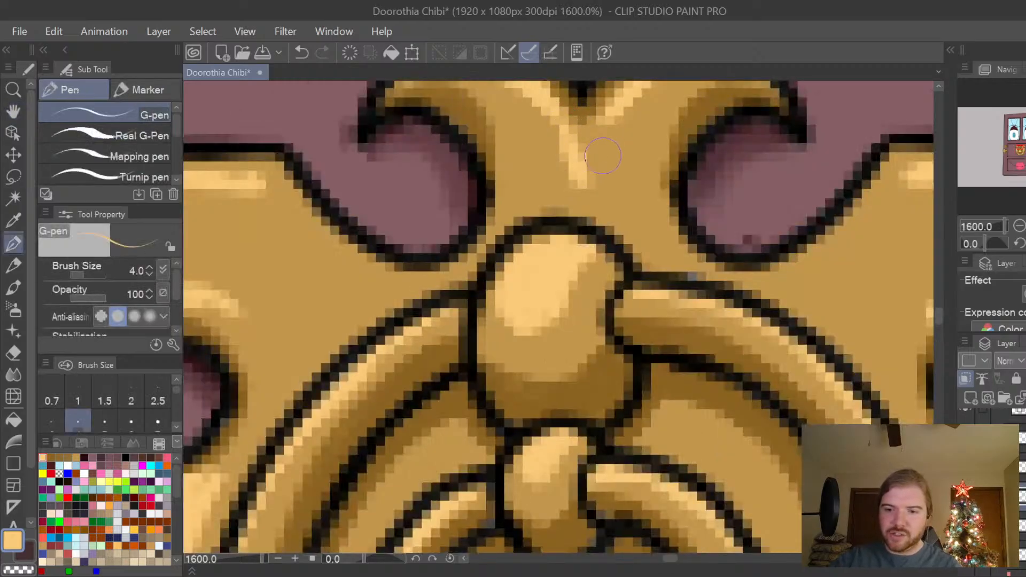
left_click_drag(604, 110, 587, 170)
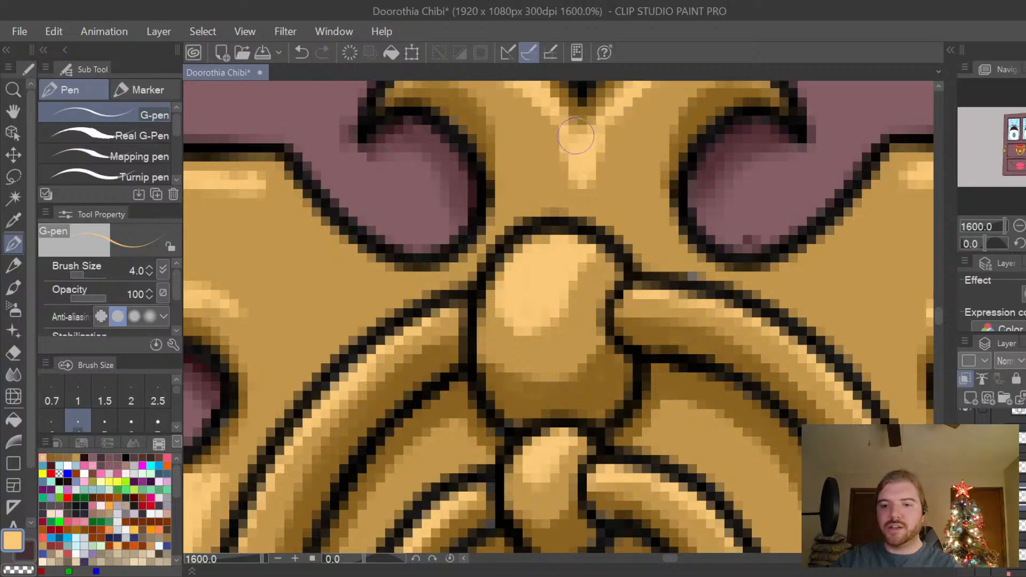
key("ctrl+z")
key("ctrl+z")
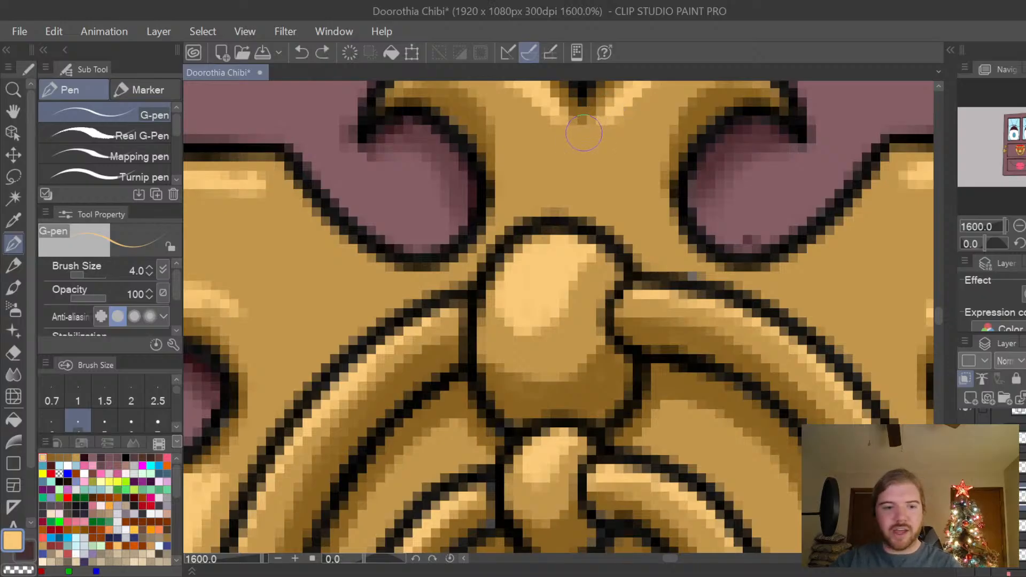
Set the G-pen size to 2.5, join the crest's two highlights into a light-gold point below the notch, and trim its tip with the hard eraser.
key("bracketleft")
key("bracketleft")
left_click_drag(557, 122, 583, 174)
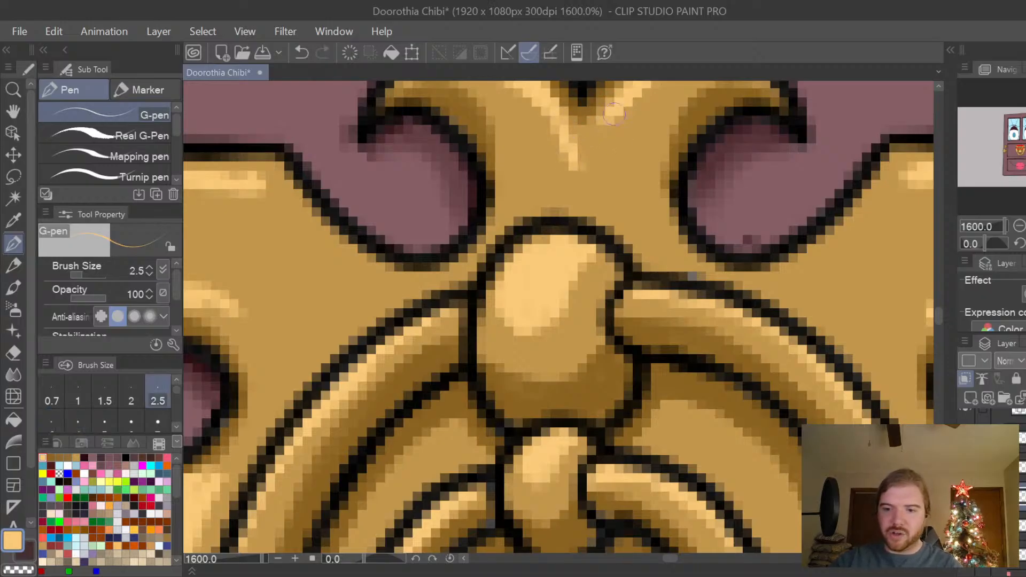
mouse_move(609, 110)
left_mouse_down()
mouse_move(585, 153)
mouse_move(593, 140)
mouse_move(581, 152)
mouse_move(560, 118)
mouse_move(573, 145)
mouse_move(566, 119)
mouse_move(600, 109)
left_mouse_up()
scroll(600, 110, "down", 2)
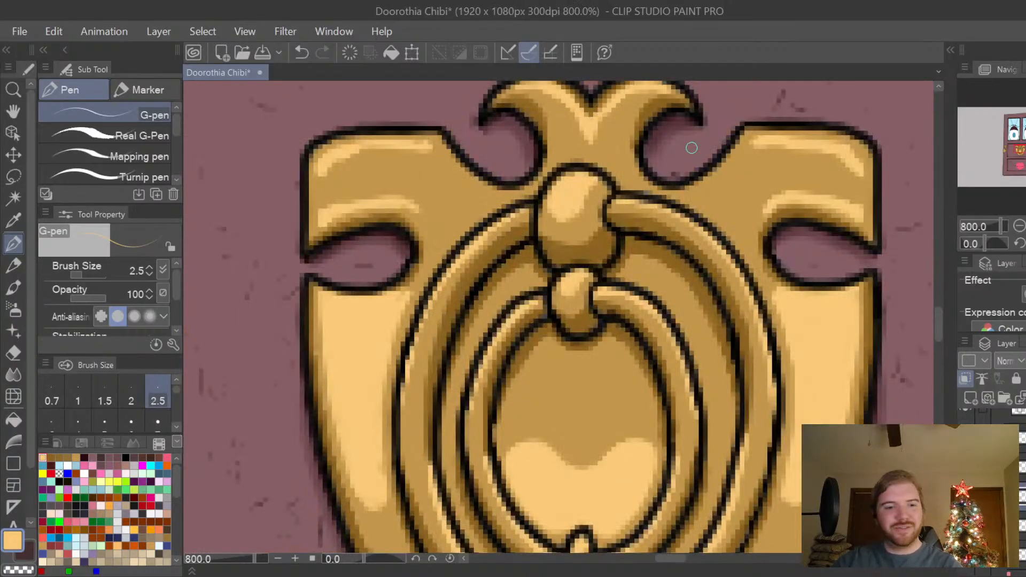
key("space")
mouse_move(634, 165)
left_mouse_down()
mouse_move(663, 241)
mouse_move(649, 263)
left_mouse_up()
scroll(662, 241, "up", 2)
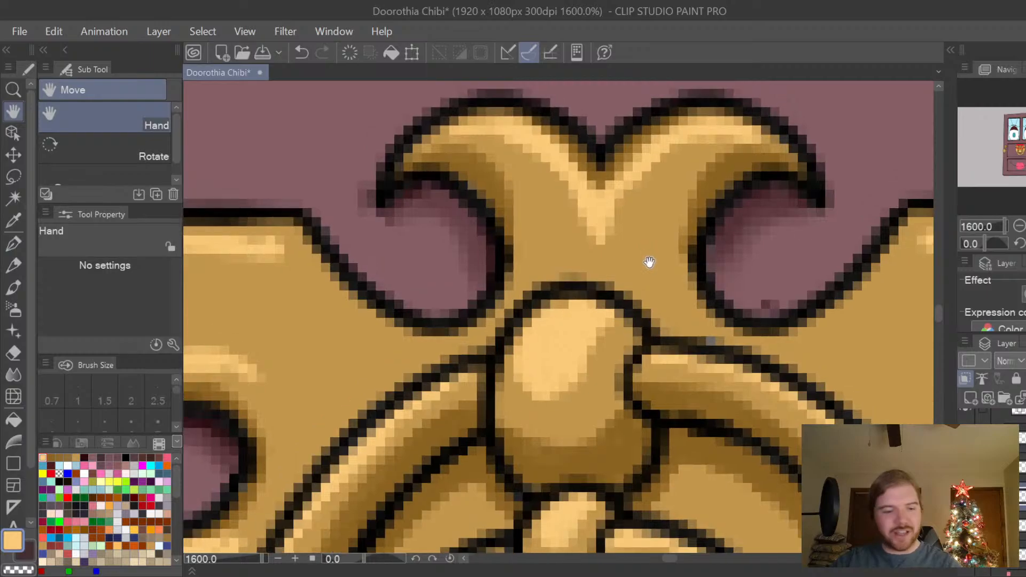
key("e")
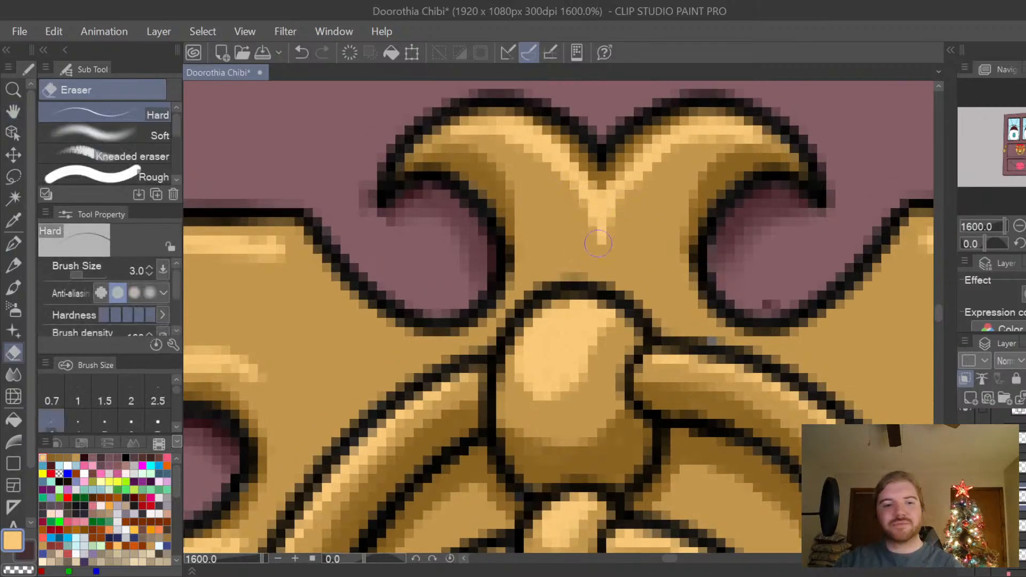
scroll(598, 244, "down", 2)
key("h")
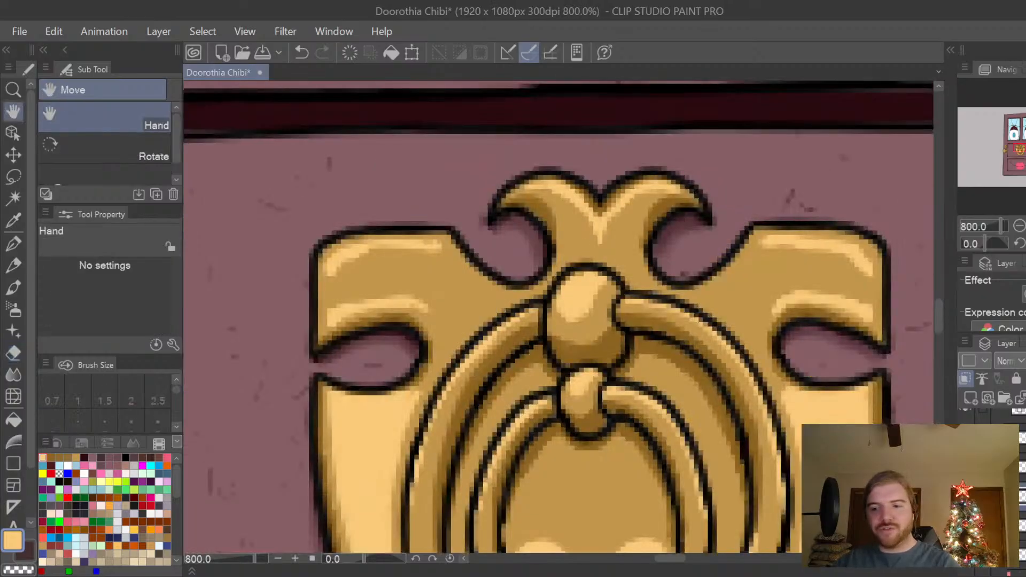
left_click_drag(827, 459, 795, 323)
scroll(797, 362, "down", 2)
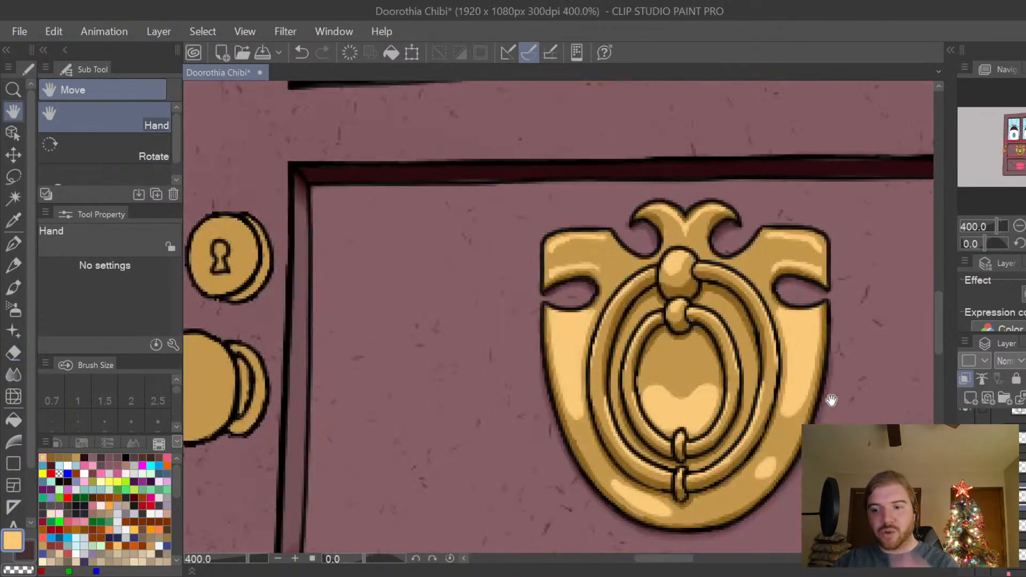
left_click_drag(826, 411, 814, 392)
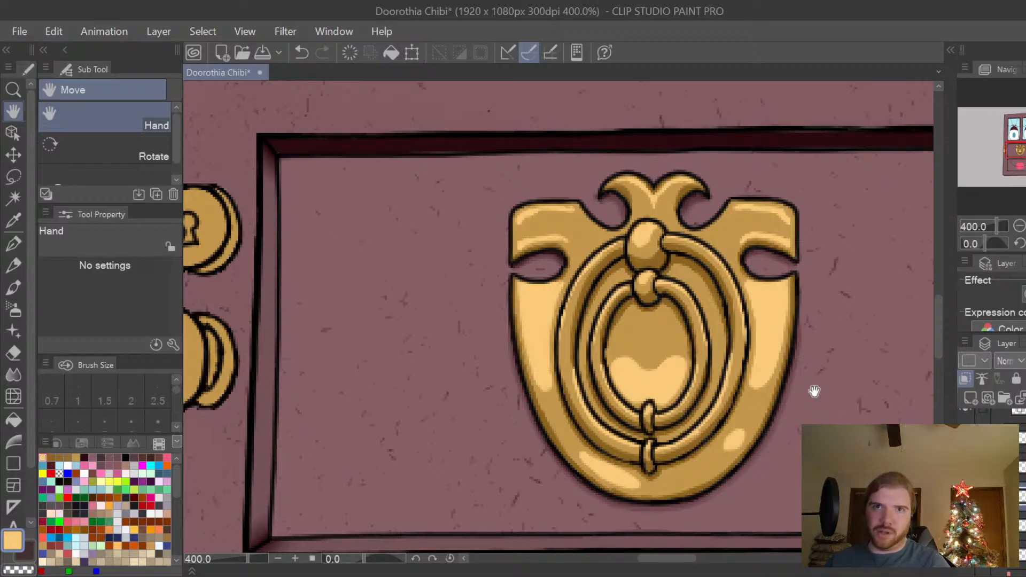
left_click_drag(677, 558, 652, 559)
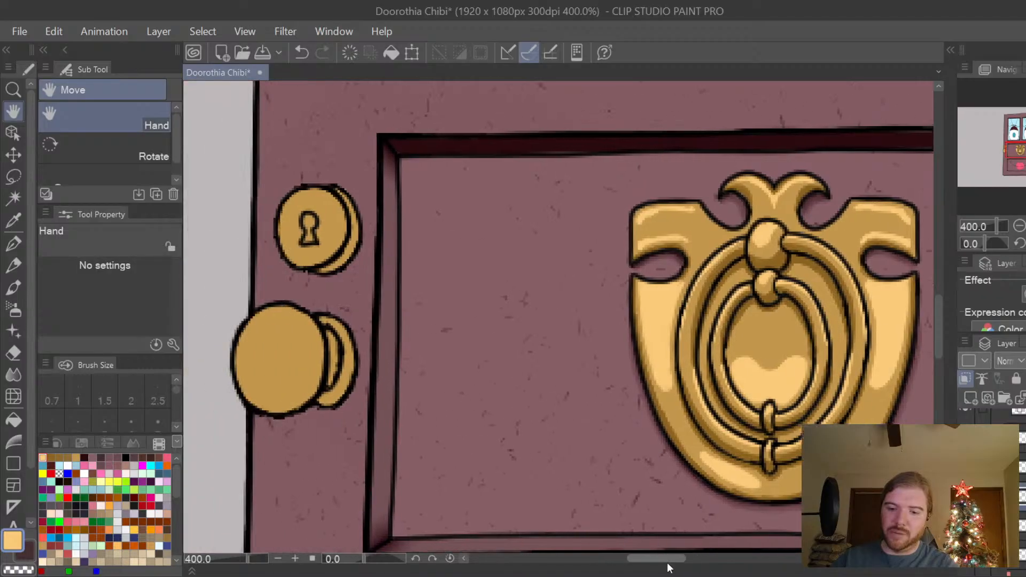
key("p")
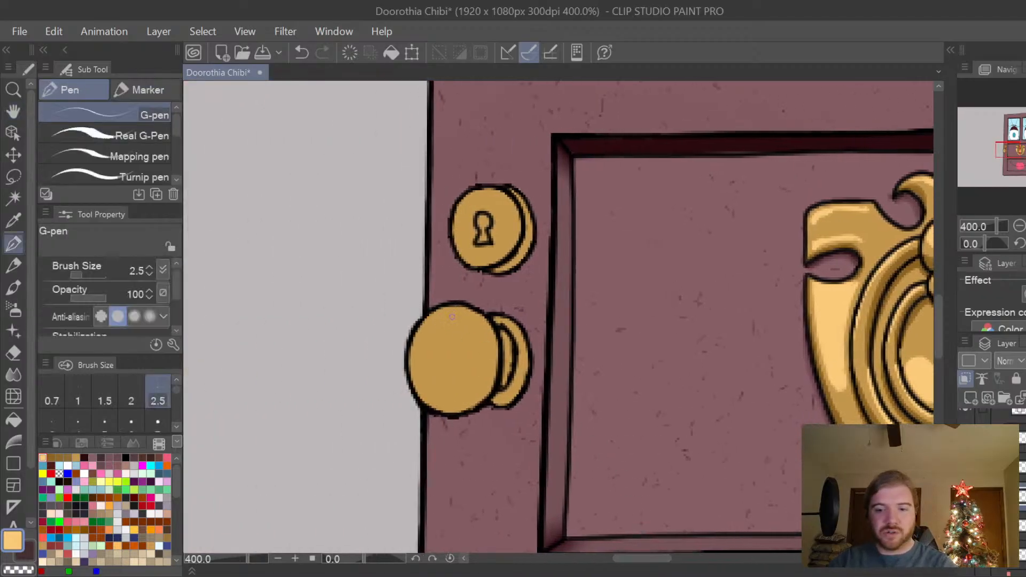
left_click_drag(435, 323, 460, 322)
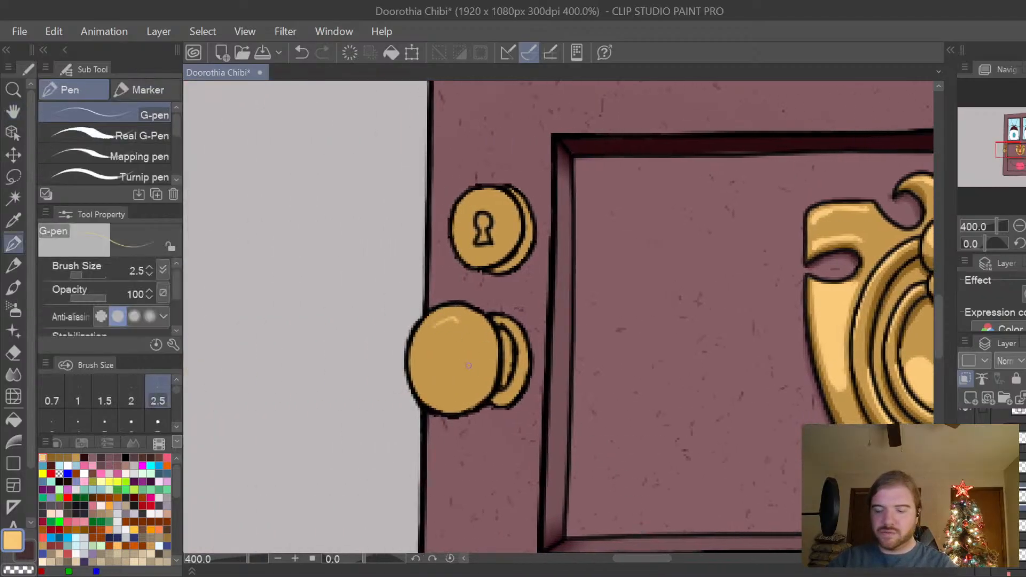
key("ctrl+z")
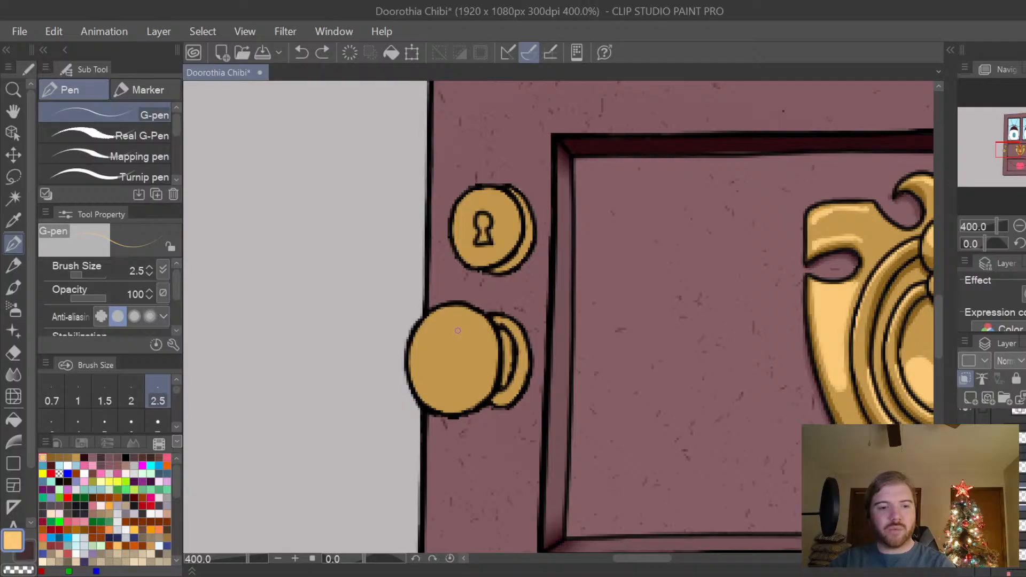
Set the G-pen size to 7 and paint light-gold highlights over the doorknob's upper half and the top of its base plate.
key("bracketright")
key("bracketright")
key("bracketright")
key("bracketright")
scroll(453, 324, "up", 2)
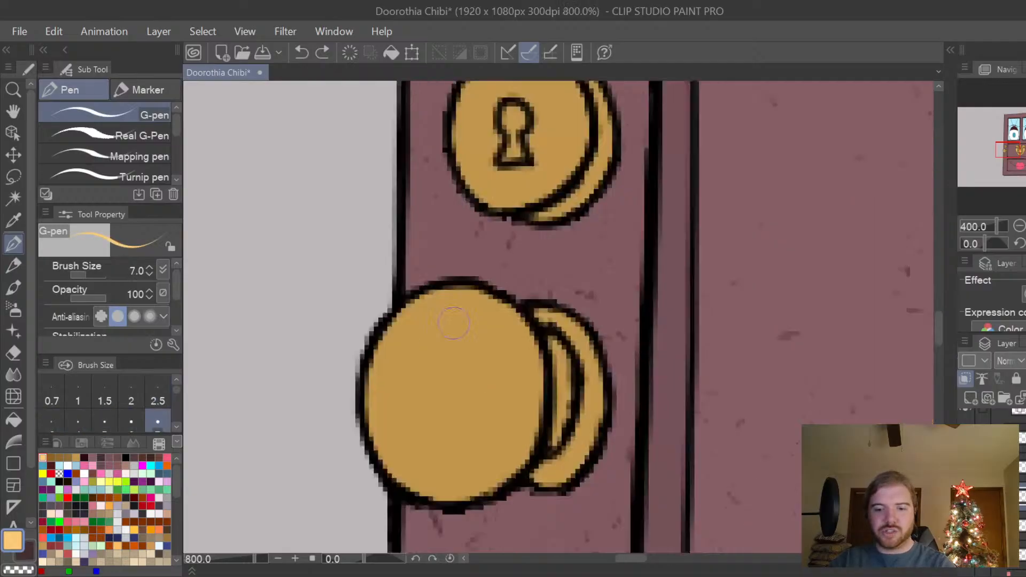
mouse_move(425, 313)
left_mouse_down()
mouse_move(390, 364)
mouse_move(428, 305)
mouse_move(478, 310)
mouse_move(500, 328)
mouse_move(505, 397)
mouse_move(509, 329)
mouse_move(520, 395)
left_mouse_up()
key("ctrl+z")
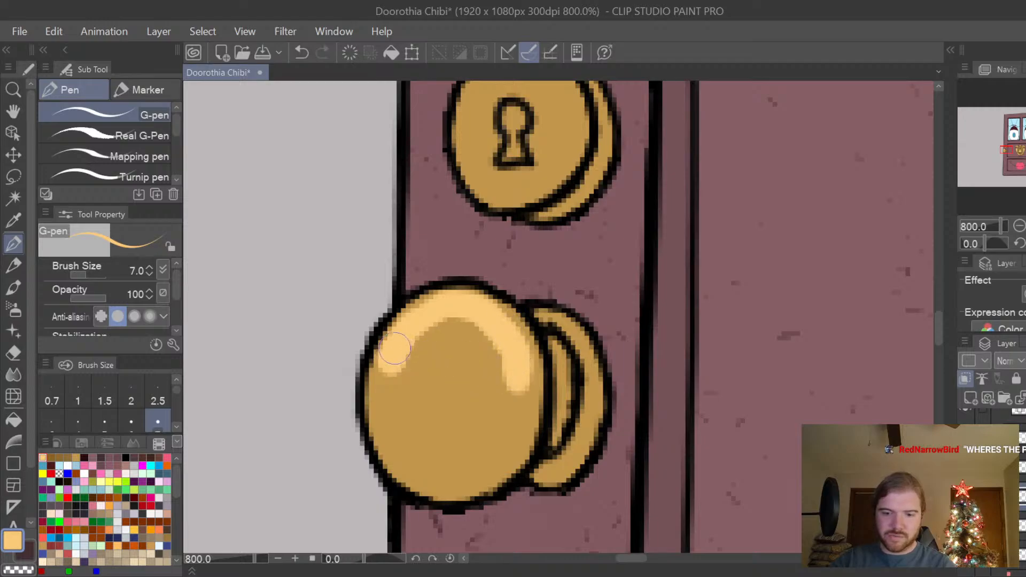
mouse_move(395, 348)
left_mouse_down()
mouse_move(389, 396)
mouse_move(447, 378)
mouse_move(513, 392)
mouse_move(508, 354)
mouse_move(507, 377)
mouse_move(494, 345)
mouse_move(519, 385)
mouse_move(507, 339)
mouse_move(475, 335)
mouse_move(468, 352)
mouse_move(424, 341)
mouse_move(396, 373)
mouse_move(428, 321)
mouse_move(413, 342)
left_mouse_up()
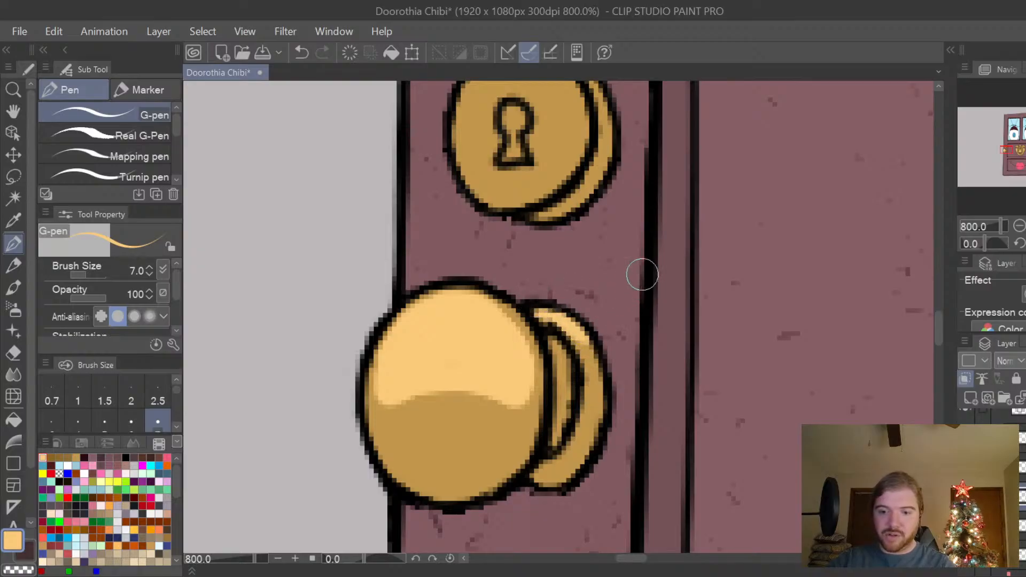
Paint a curved light-gold highlight across the upper part of the keyhole plate's round face, undoing the unwanted strokes.
key("space")
left_click_drag(668, 241, 673, 353)
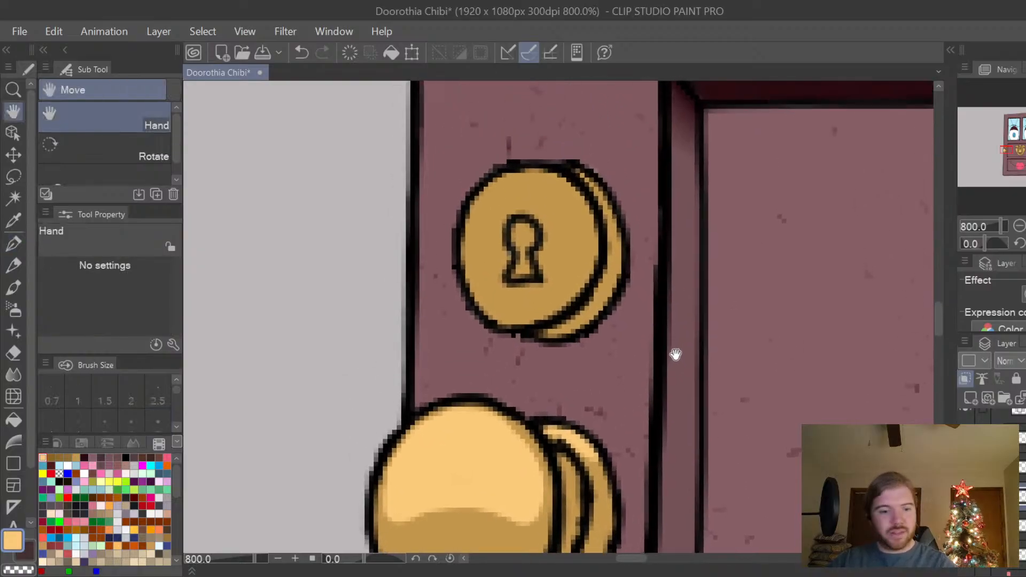
mouse_move(465, 228)
left_mouse_down()
mouse_move(479, 204)
mouse_move(532, 177)
mouse_move(580, 190)
mouse_move(596, 219)
left_mouse_up()
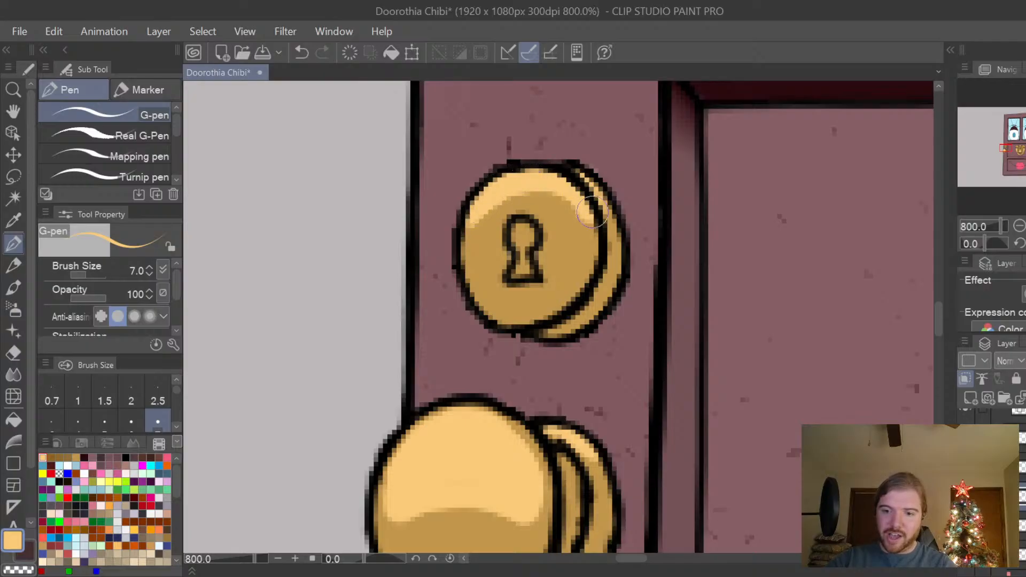
key("ctrl+z")
mouse_move(500, 188)
left_mouse_down()
mouse_move(478, 215)
mouse_move(498, 191)
mouse_move(547, 181)
mouse_move(576, 197)
mouse_move(590, 234)
mouse_move(560, 198)
mouse_move(539, 191)
mouse_move(510, 193)
mouse_move(467, 235)
left_mouse_up()
key("ctrl+z")
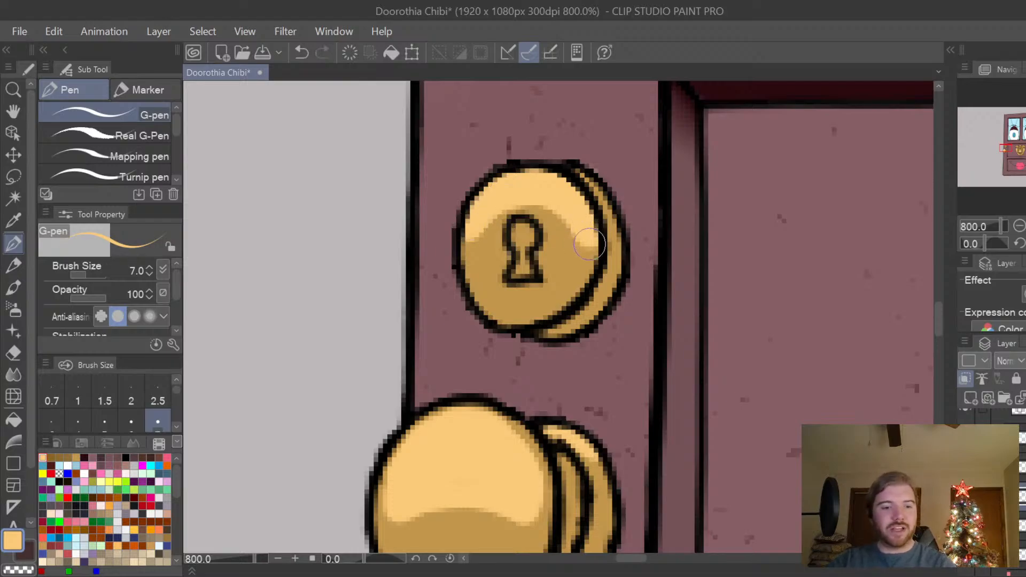
Lengthen the side ends of the keyhole face's highlight with the G-pen at size 2, and undo the whole highlight.
key("bracketleft")
key("bracketleft")
key("bracketleft")
key("bracketleft")
key("bracketleft")
key("bracketleft")
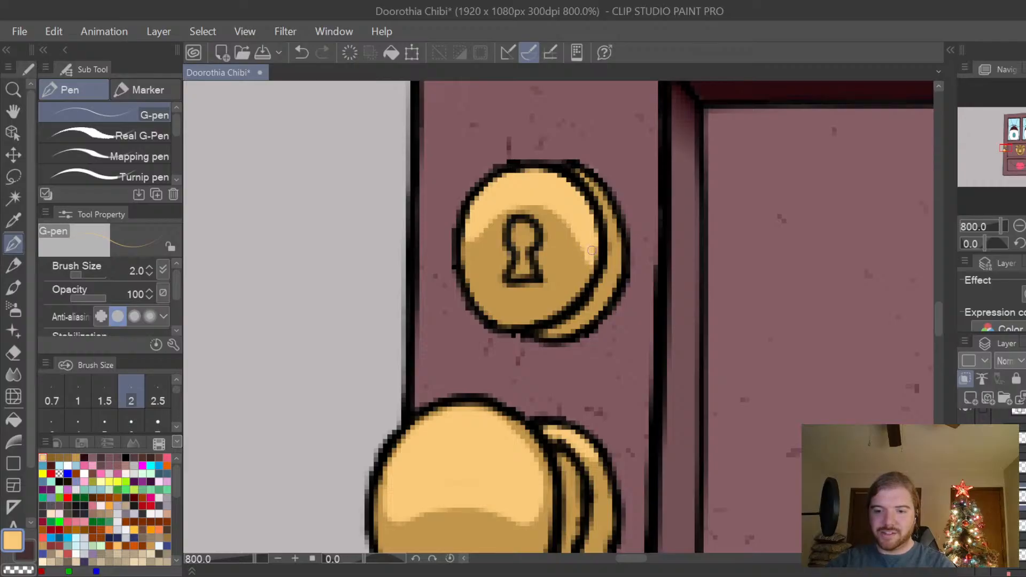
left_click_drag(480, 235, 464, 260)
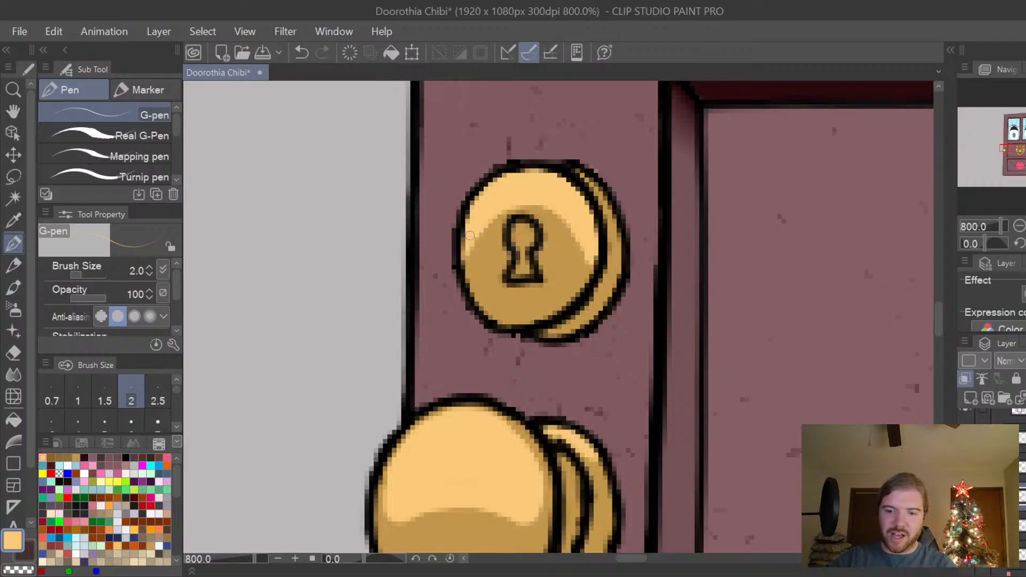
key("ctrl+z")
key("ctrl+z")
key("ctrl+z")
key("ctrl+z")
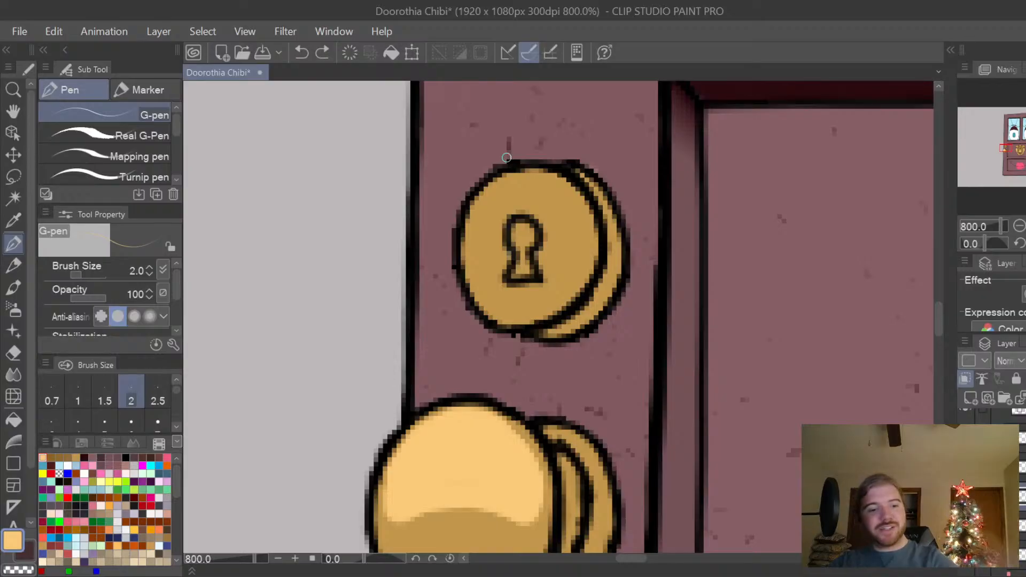
Set the G-pen size to 3 and paint light-gold highlights on the upper side rim and the upper face of the keyhole plate.
key("p")
key("p")
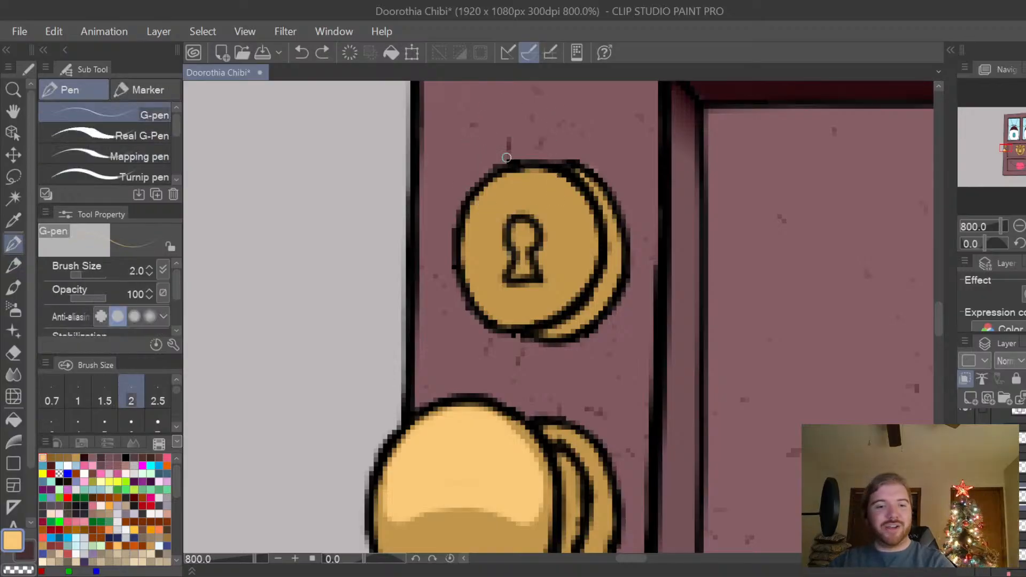
key("bracketright")
key("bracketright")
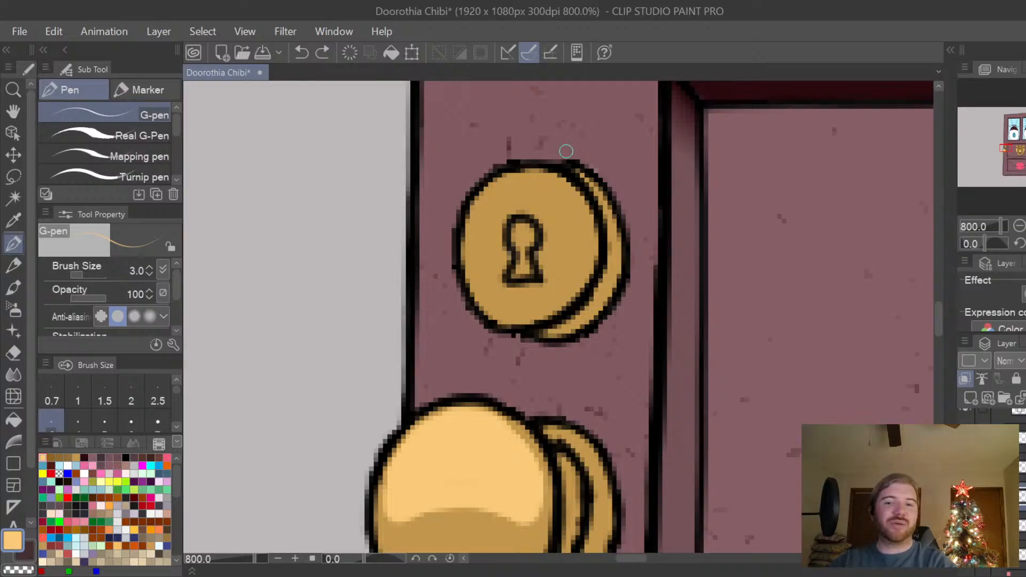
mouse_move(570, 166)
left_mouse_down()
mouse_move(612, 233)
mouse_move(610, 218)
left_mouse_up()
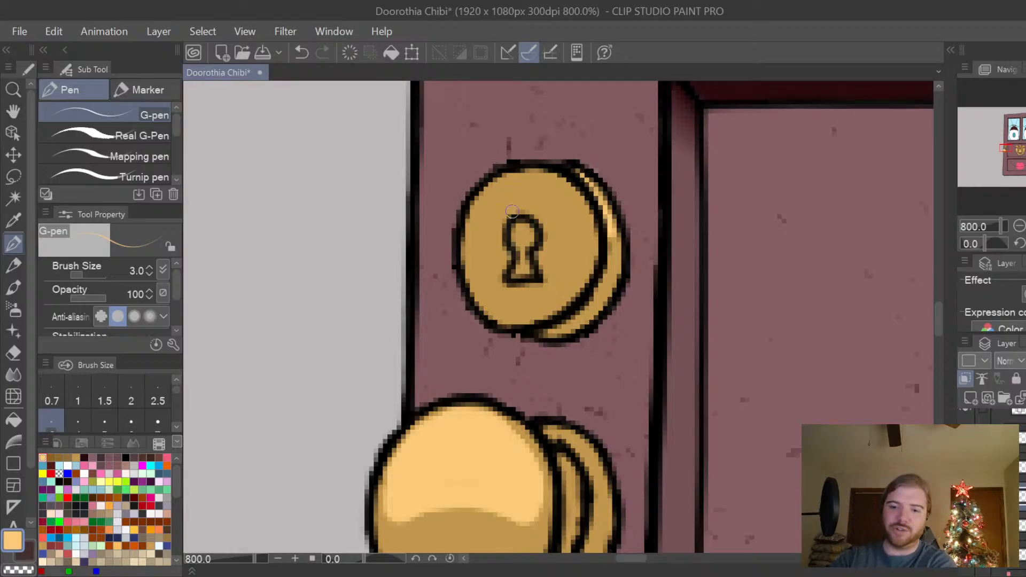
mouse_move(499, 224)
left_mouse_down()
mouse_move(510, 206)
mouse_move(534, 204)
mouse_move(549, 222)
mouse_move(536, 204)
mouse_move(476, 224)
mouse_move(474, 210)
mouse_move(515, 215)
mouse_move(522, 197)
mouse_move(493, 222)
mouse_move(475, 219)
mouse_move(481, 201)
mouse_move(479, 220)
mouse_move(495, 222)
mouse_move(486, 196)
mouse_move(502, 185)
mouse_move(550, 174)
mouse_move(588, 209)
mouse_move(576, 196)
mouse_move(588, 236)
mouse_move(554, 228)
mouse_move(578, 224)
mouse_move(586, 212)
mouse_move(581, 203)
mouse_move(576, 218)
mouse_move(558, 218)
mouse_move(549, 201)
mouse_move(562, 191)
mouse_move(543, 183)
mouse_move(521, 179)
mouse_move(497, 195)
mouse_move(549, 191)
left_mouse_up()
key("ctrl+z")
key("ctrl+z")
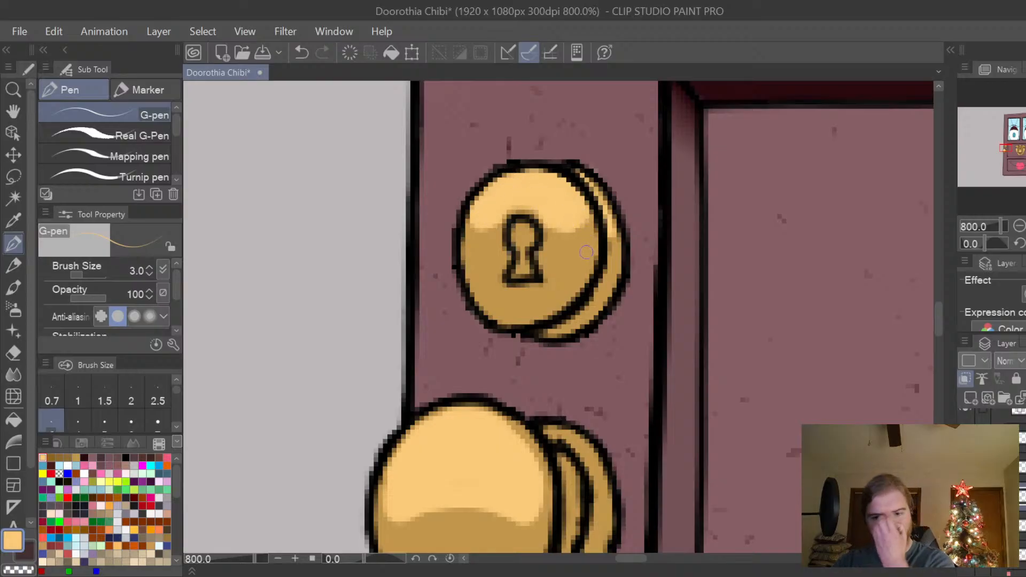
Compare with the knocker's shading, choose golden-brown from the palette and fill the inside of the keyhole.
left_click_drag(636, 562, 681, 574)
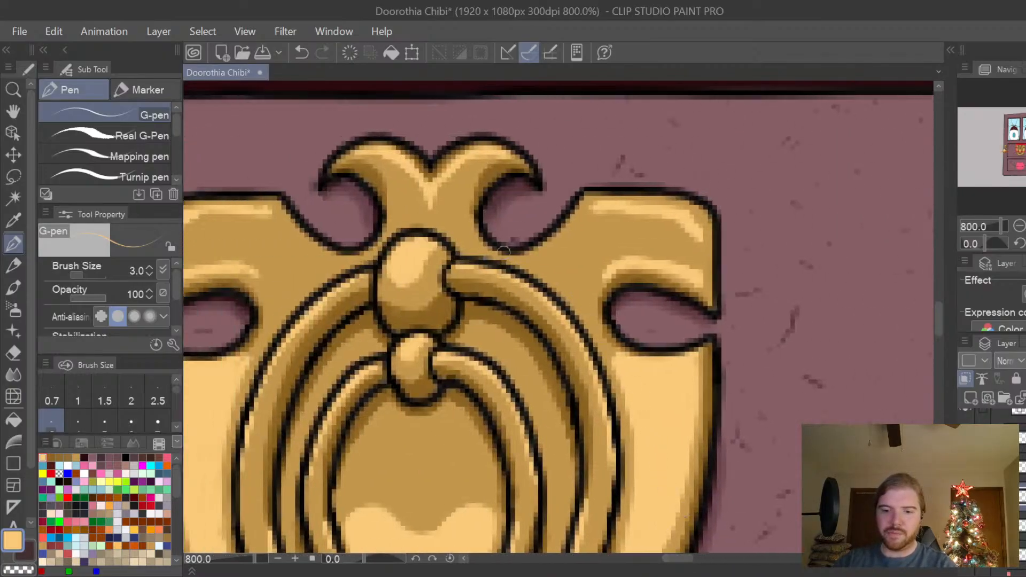
left_click_drag(682, 558, 632, 563)
left_click(51, 458)
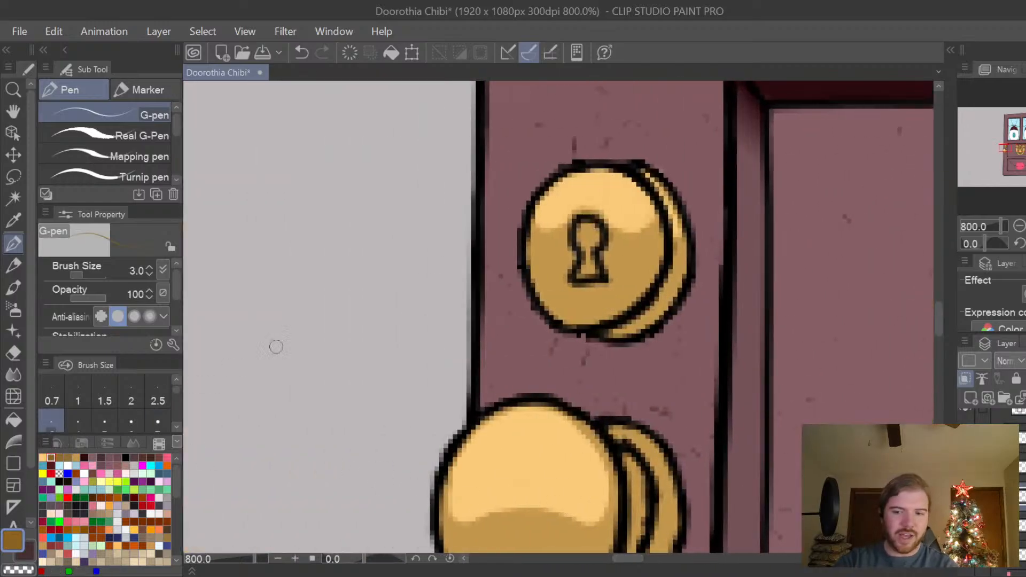
mouse_move(587, 236)
left_mouse_down()
mouse_move(591, 274)
mouse_move(598, 244)
left_mouse_up()
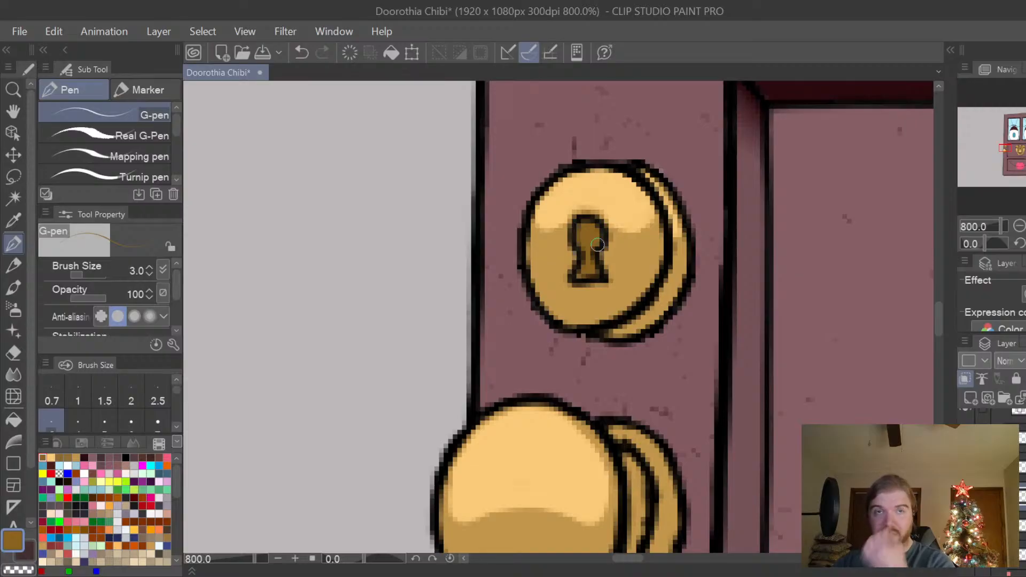
Paint golden-brown shadows along the lower edge of the keyhole plate's face and its side rim, redoing the first stroke.
mouse_move(538, 289)
left_mouse_down()
mouse_move(558, 314)
mouse_move(541, 302)
mouse_move(610, 319)
mouse_move(641, 291)
left_mouse_up()
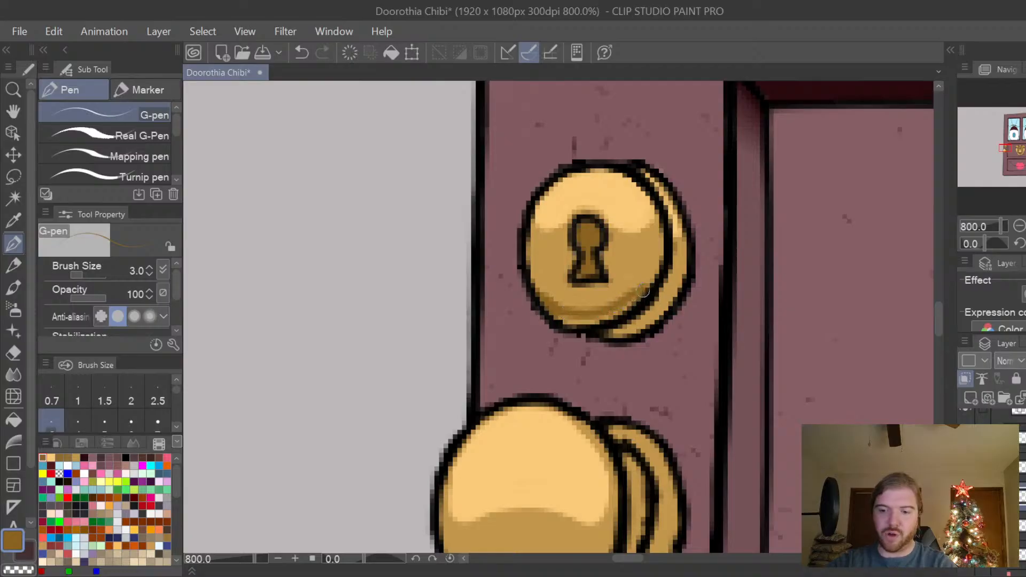
key("ctrl+z")
mouse_move(536, 291)
left_mouse_down()
mouse_move(591, 312)
mouse_move(643, 295)
mouse_move(579, 323)
mouse_move(540, 302)
left_mouse_up()
left_click(623, 309)
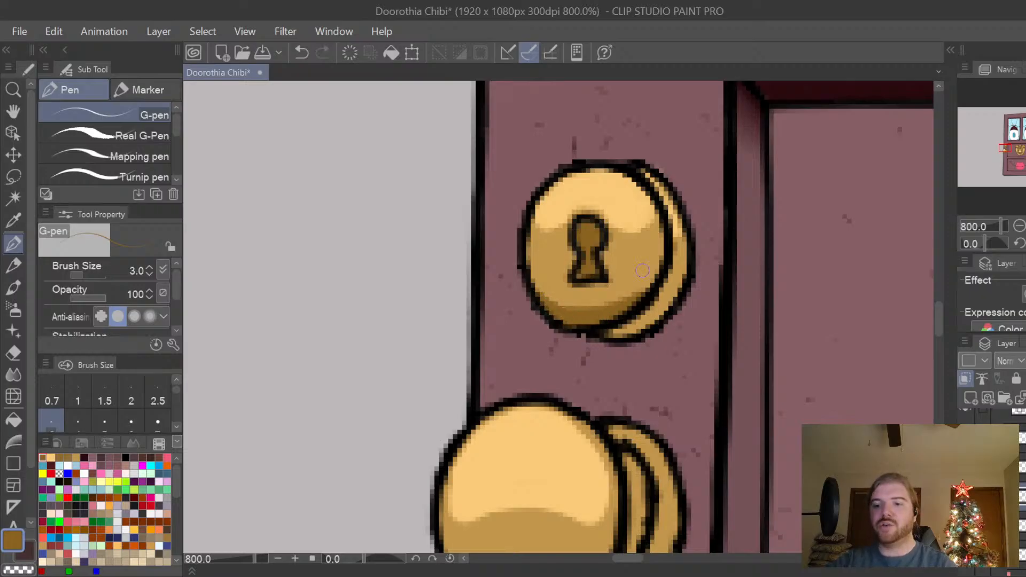
scroll(940, 320, "down", 2)
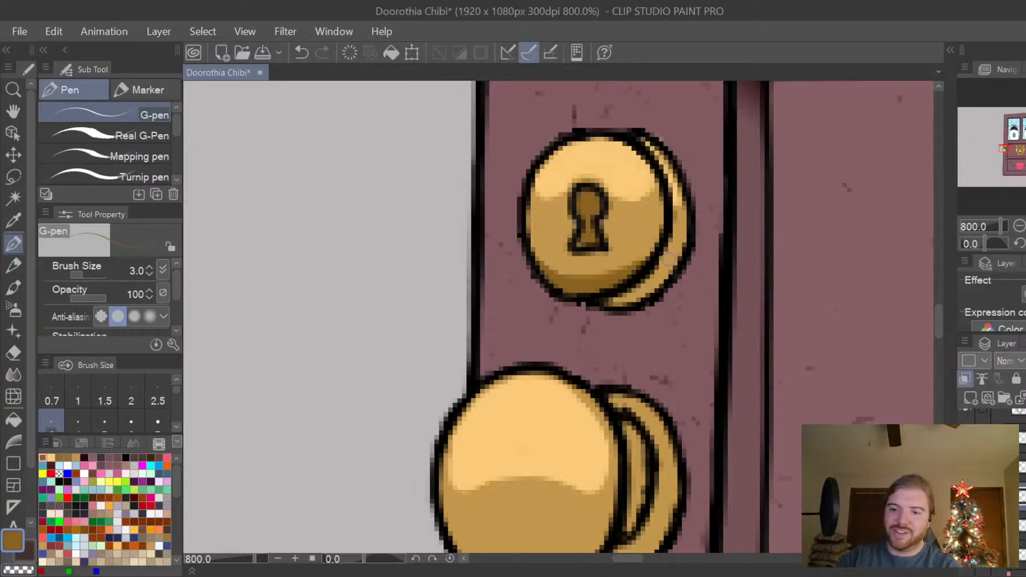
left_click_drag(680, 251, 615, 300)
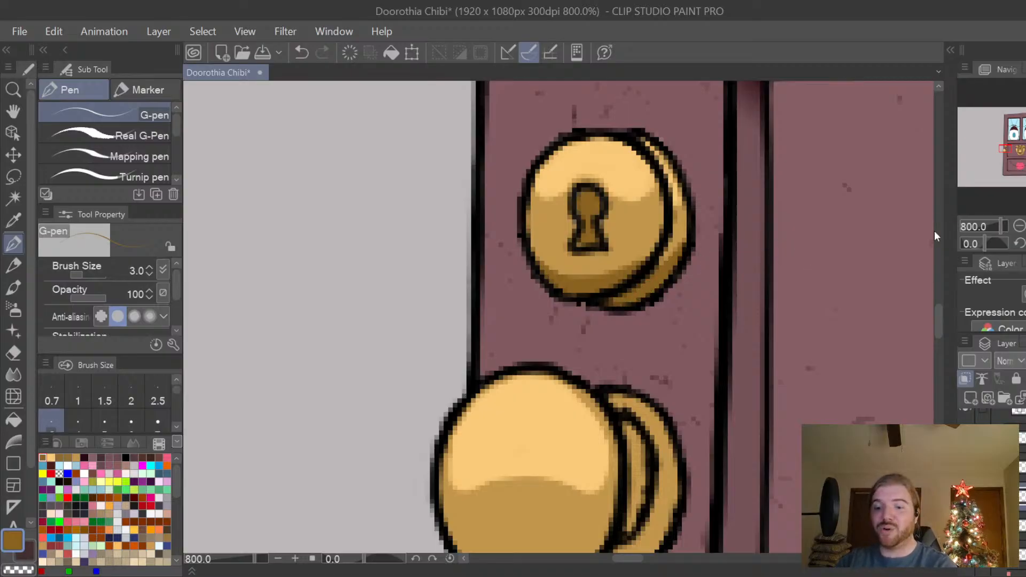
Paint a rounded golden-brown shadow on the doorknob's lower half with the G-pen at sizes 3 and 4, trimming its edge with the hard eraser.
left_click_drag(937, 317, 940, 330)
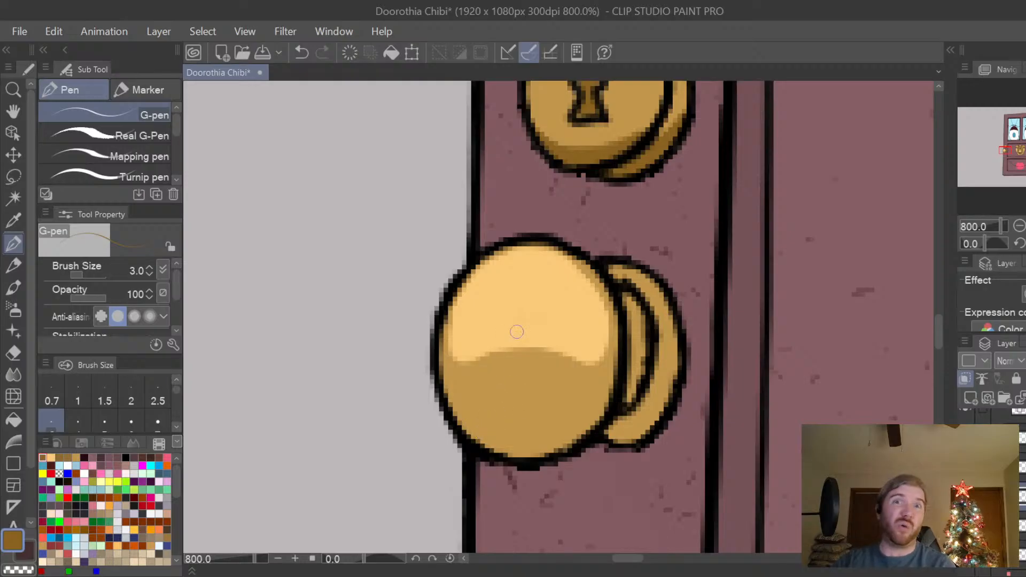
mouse_move(469, 421)
left_mouse_down()
mouse_move(505, 447)
mouse_move(564, 441)
left_mouse_up()
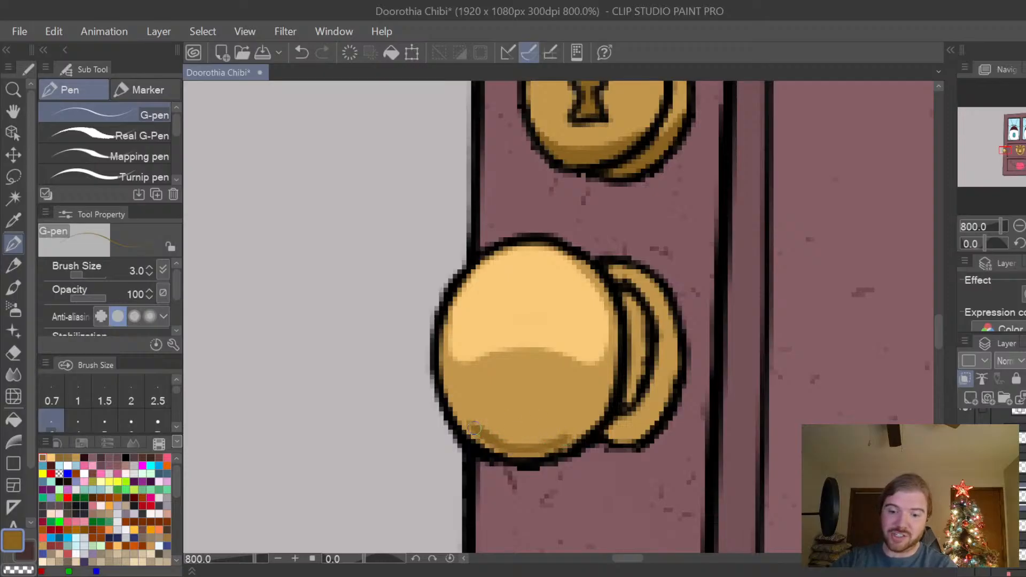
mouse_move(474, 428)
left_mouse_down()
mouse_move(500, 388)
mouse_move(548, 387)
mouse_move(572, 414)
mouse_move(559, 442)
mouse_move(575, 434)
mouse_move(567, 437)
mouse_move(575, 405)
mouse_move(572, 428)
mouse_move(544, 390)
mouse_move(514, 387)
mouse_move(484, 406)
mouse_move(492, 433)
mouse_move(478, 412)
mouse_move(510, 425)
mouse_move(514, 439)
mouse_move(524, 430)
mouse_move(513, 428)
mouse_move(513, 444)
mouse_move(543, 440)
mouse_move(541, 423)
mouse_move(552, 417)
mouse_move(557, 430)
mouse_move(534, 389)
mouse_move(555, 427)
mouse_move(541, 442)
mouse_move(548, 404)
mouse_move(564, 418)
mouse_move(556, 405)
mouse_move(541, 415)
mouse_move(523, 393)
mouse_move(489, 410)
left_mouse_up()
left_click_drag(500, 404, 527, 418)
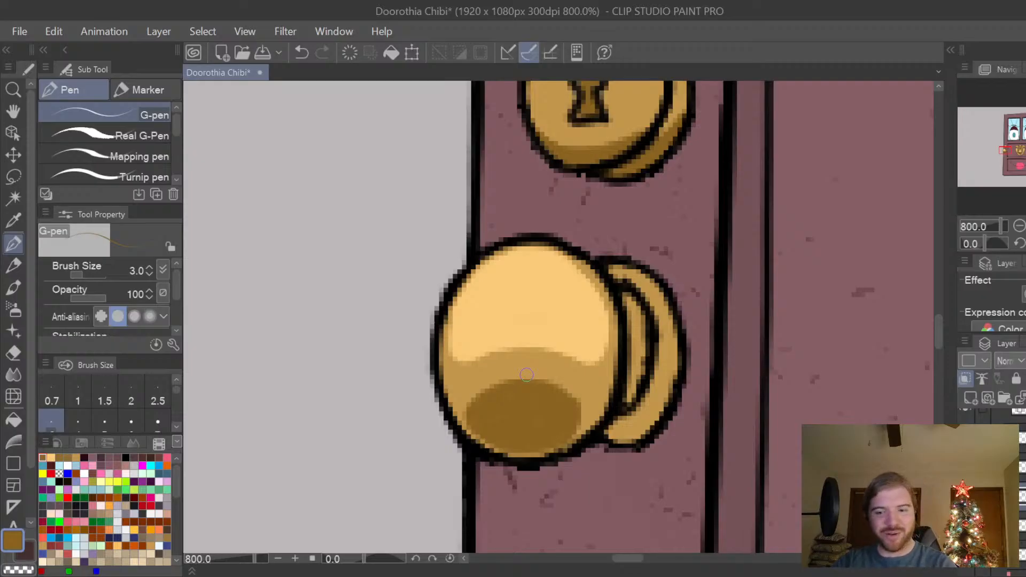
key("bracketright")
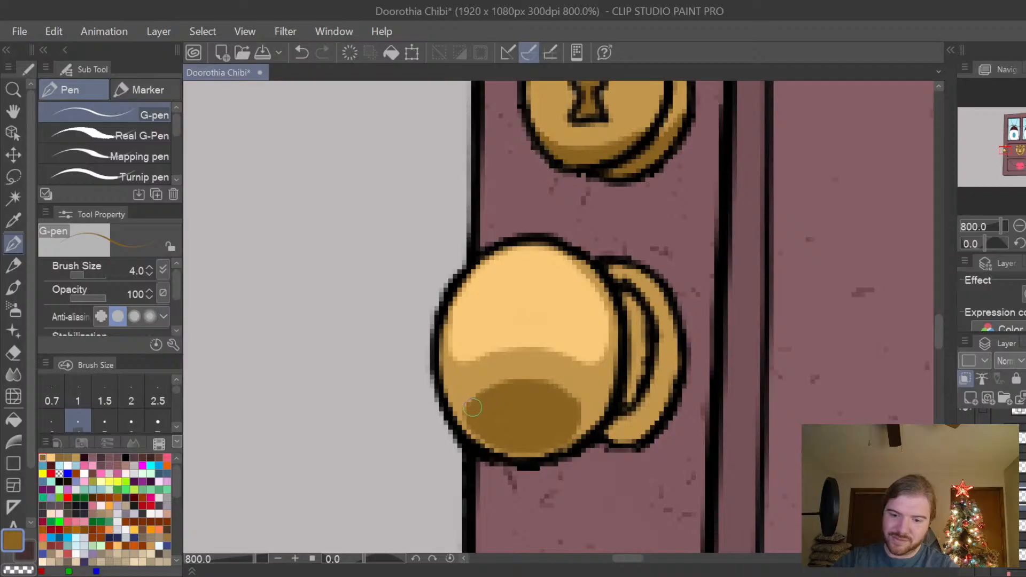
mouse_move(469, 414)
left_mouse_down()
mouse_move(482, 397)
mouse_move(521, 393)
left_mouse_up()
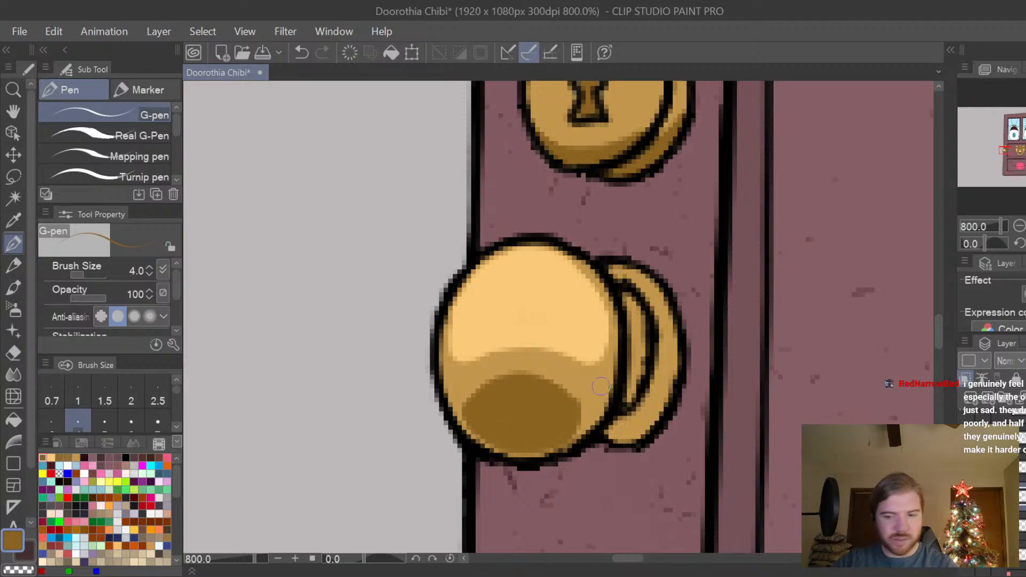
key("e")
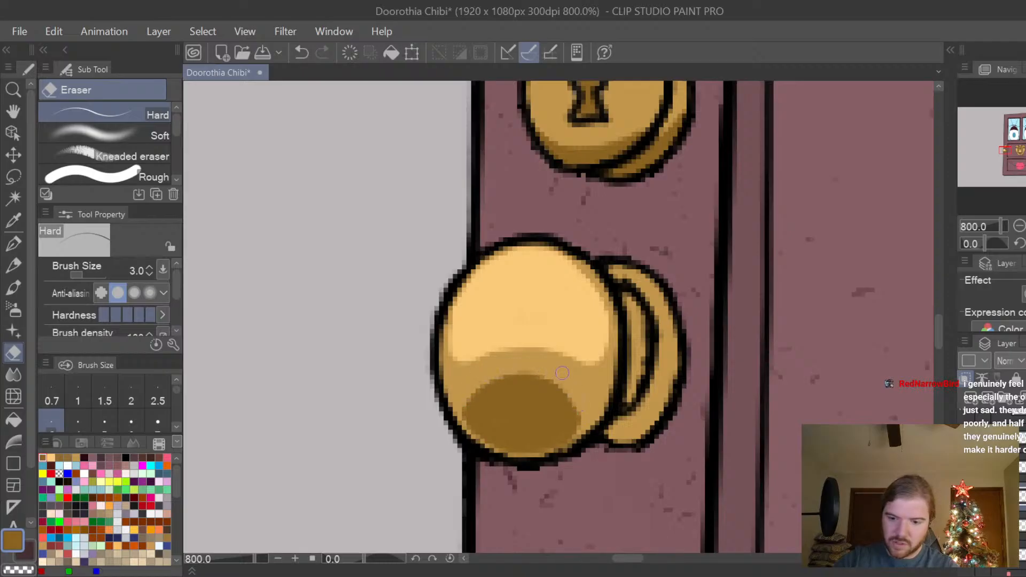
Paint golden-brown shadows on the lower half of the doorknob's base plate and neck, and light-gold highlights on their upper parts.
key("space")
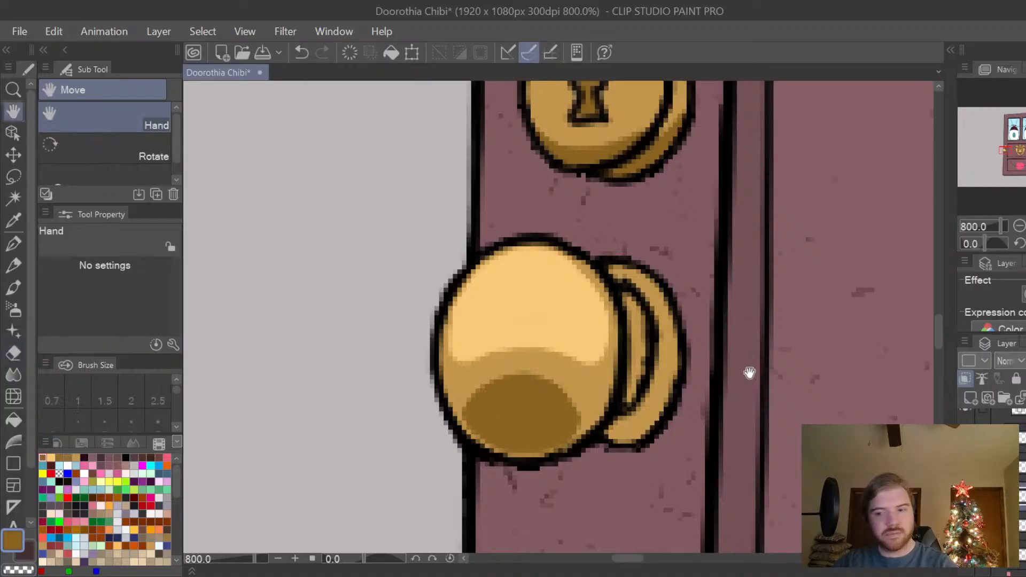
left_click_drag(746, 368, 707, 348)
left_click_drag(672, 396, 698, 401)
key("p")
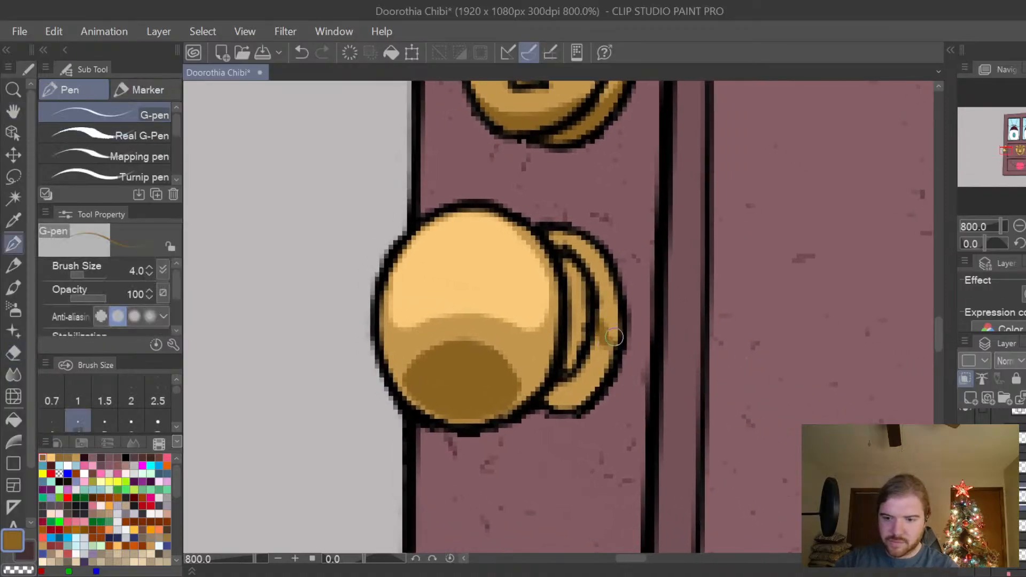
key("ctrl+z")
mouse_move(598, 322)
left_mouse_down()
mouse_move(602, 337)
mouse_move(619, 327)
mouse_move(598, 331)
mouse_move(617, 327)
mouse_move(601, 374)
mouse_move(596, 353)
mouse_move(551, 402)
mouse_move(577, 404)
mouse_move(591, 387)
mouse_move(598, 346)
mouse_move(580, 328)
mouse_move(576, 338)
mouse_move(608, 340)
left_mouse_up()
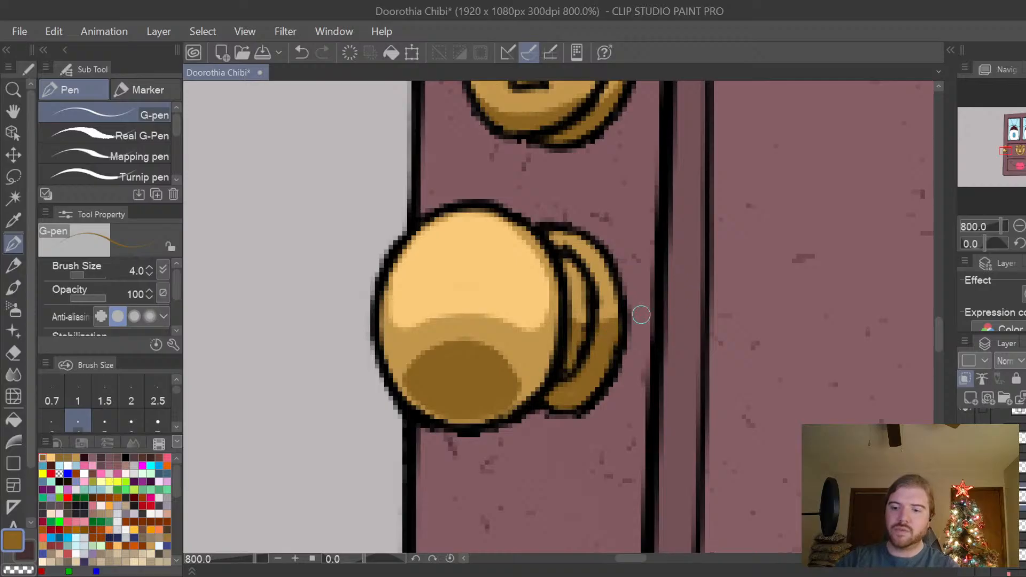
left_click(51, 458)
mouse_move(571, 239)
left_mouse_down()
mouse_move(594, 256)
mouse_move(577, 248)
left_mouse_up()
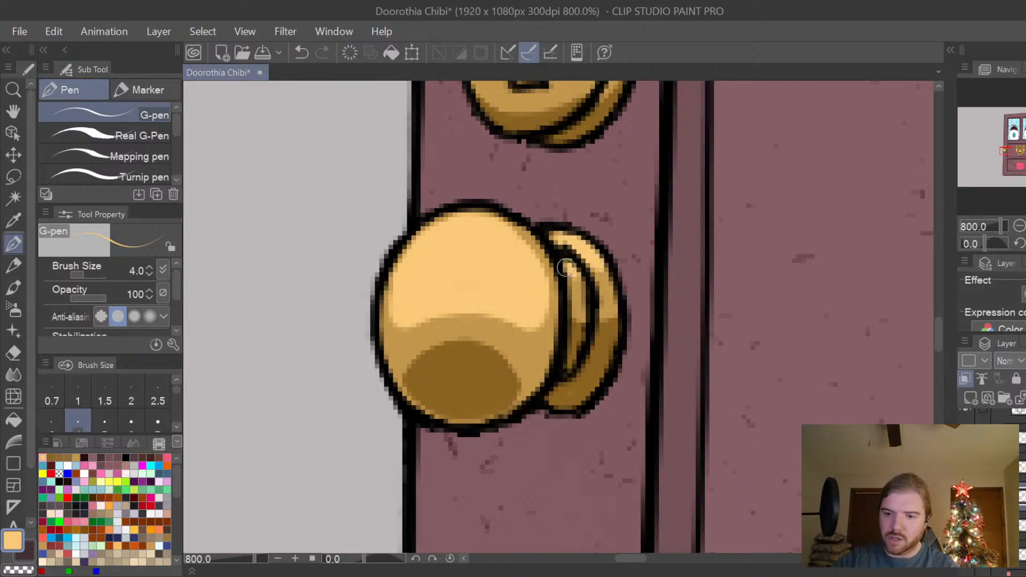
Examine the shading of the knocker, doorknob and keyhole plate up close and against the whole door character.
key("h")
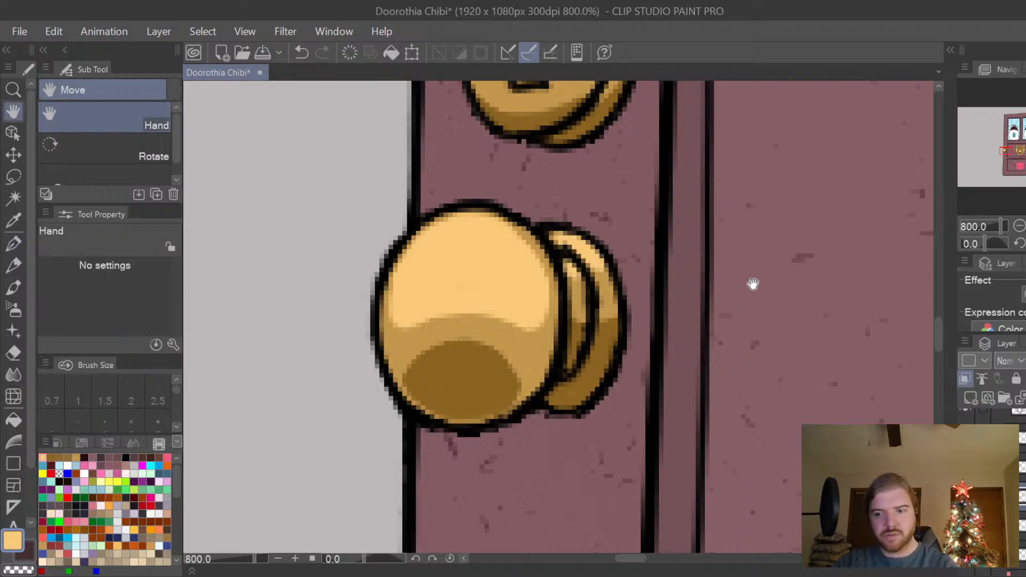
scroll(716, 331, "down", 6)
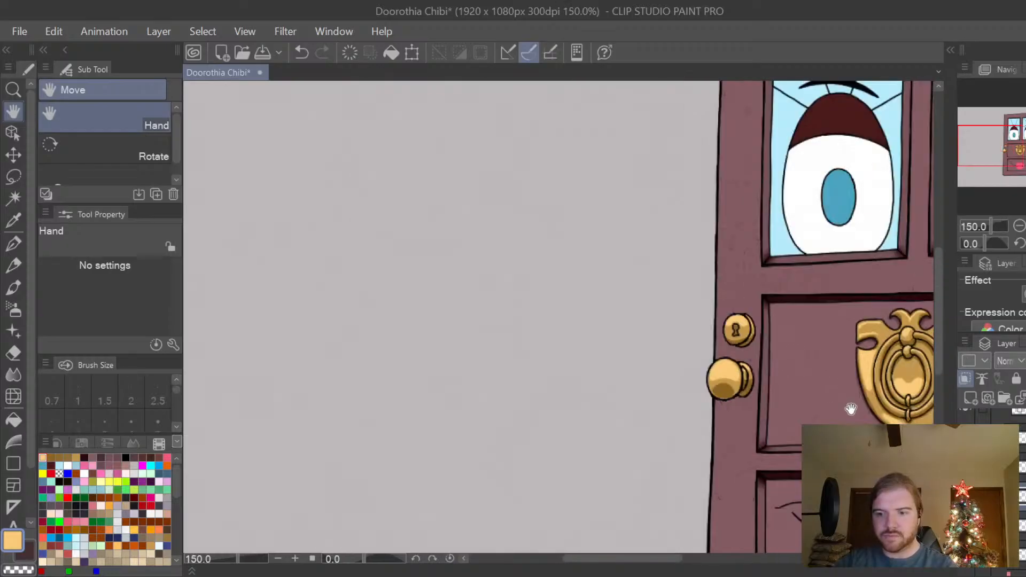
left_click_drag(851, 410, 702, 381)
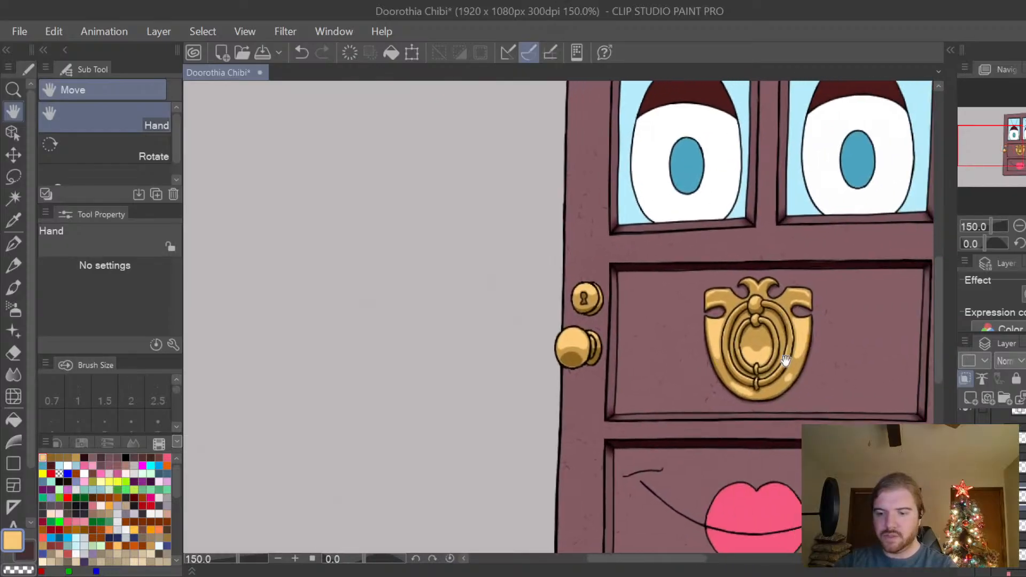
mouse_move(885, 383)
left_mouse_down()
mouse_move(824, 364)
mouse_move(795, 411)
left_mouse_up()
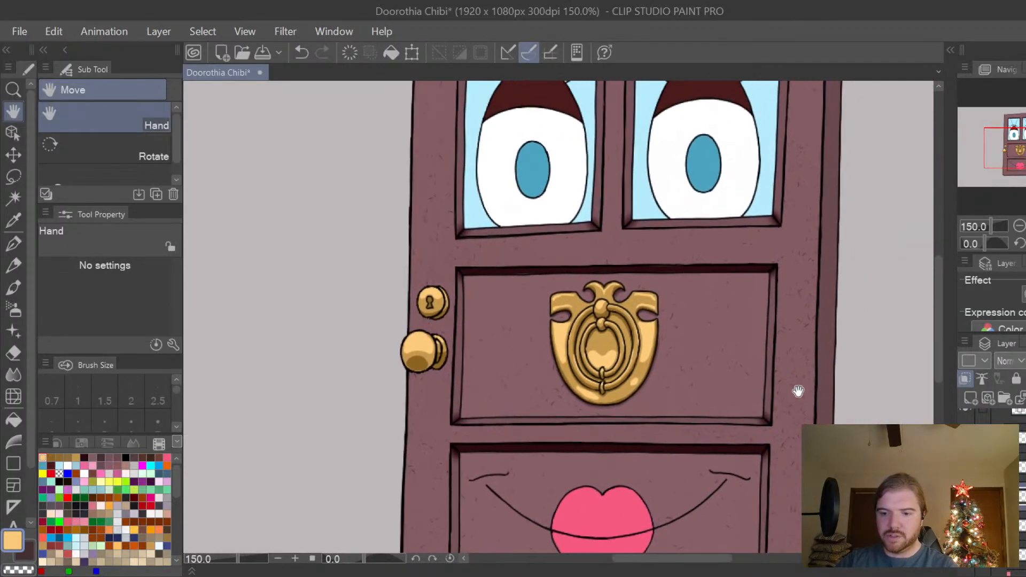
left_click_drag(699, 410, 694, 436)
scroll(745, 369, "down", 1)
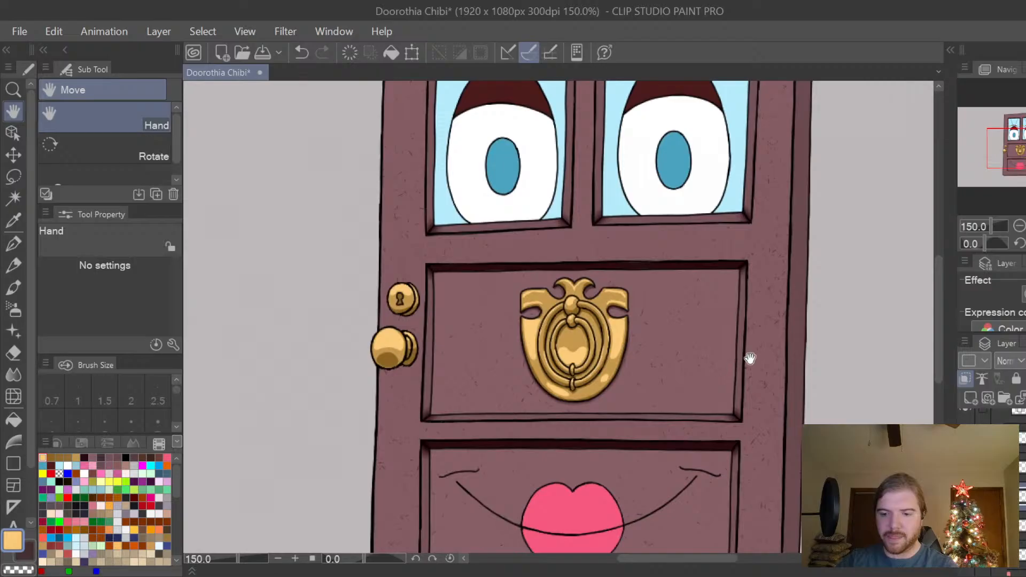
scroll(748, 360, "down", 1)
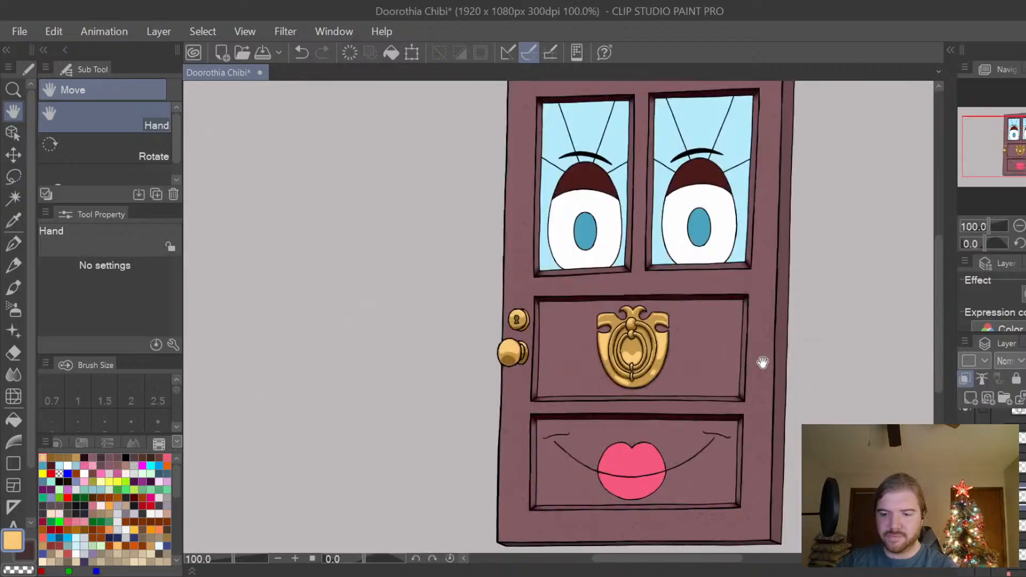
left_click_drag(762, 361, 757, 377)
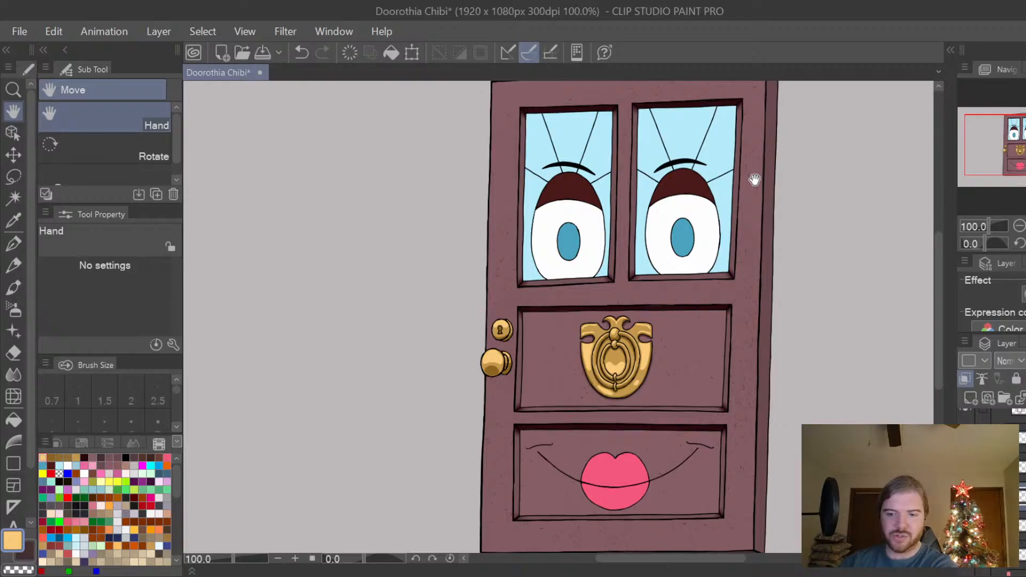
scroll(665, 344, "up", 8)
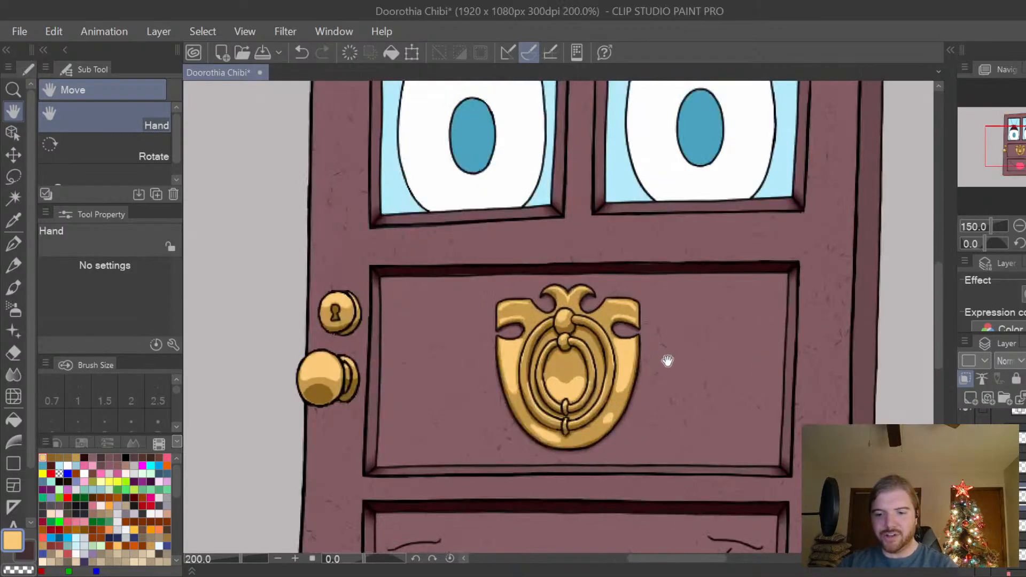
scroll(762, 427, "down", 2)
left_click_drag(692, 558, 680, 559)
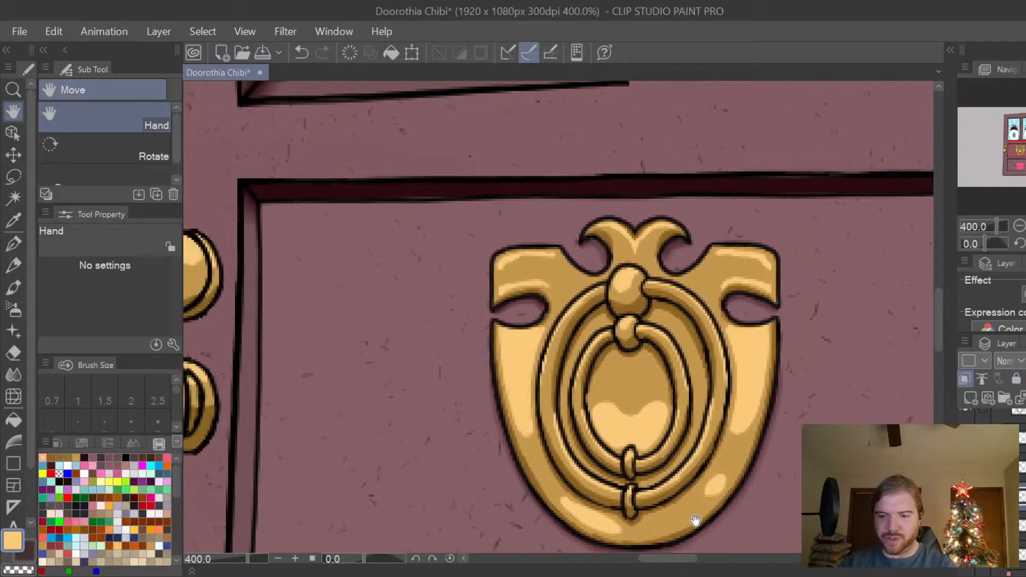
left_click_drag(933, 308, 938, 314)
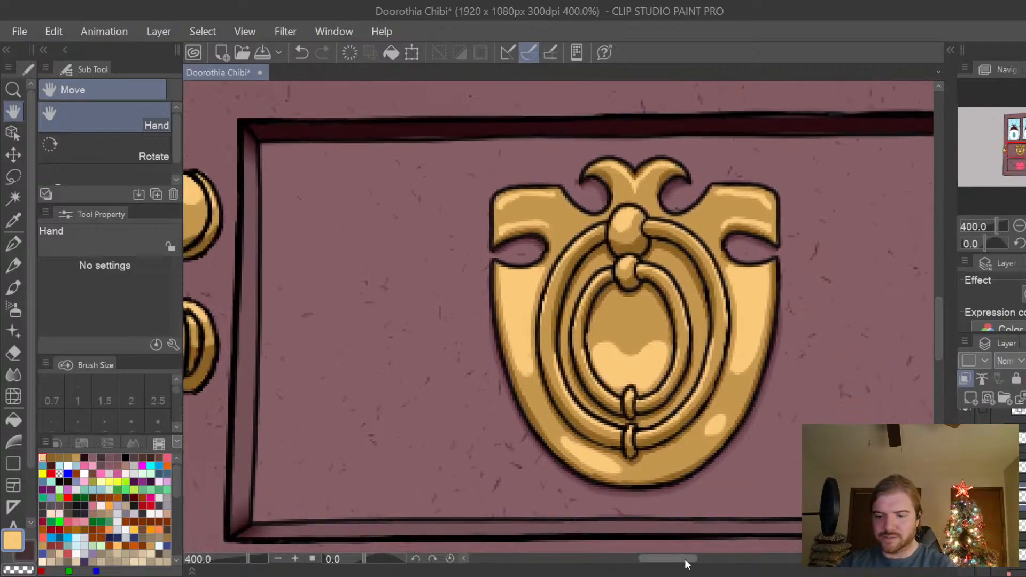
left_click_drag(687, 559, 701, 538)
key("ctrl+alt+0")
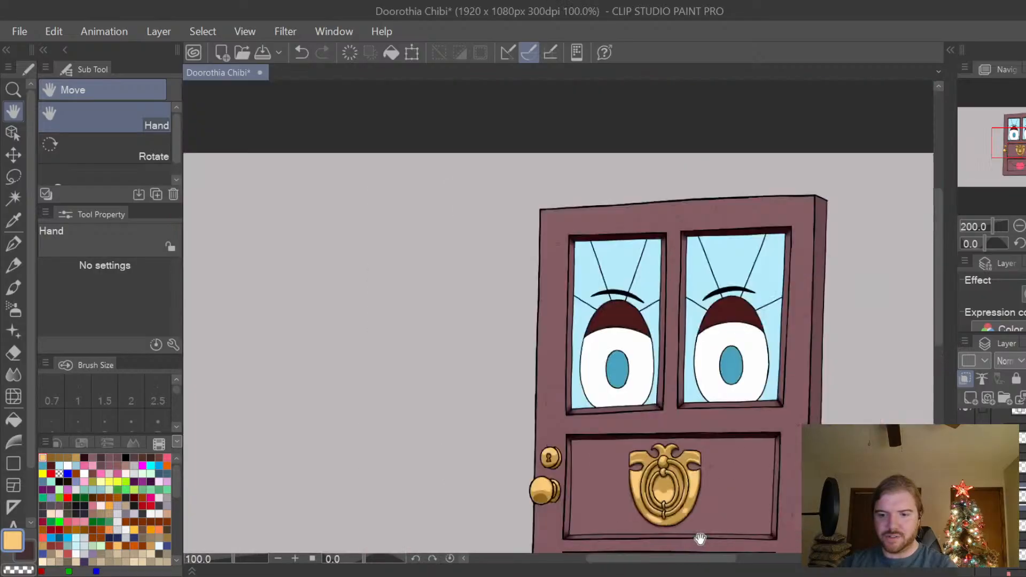
left_click_drag(938, 286, 936, 309)
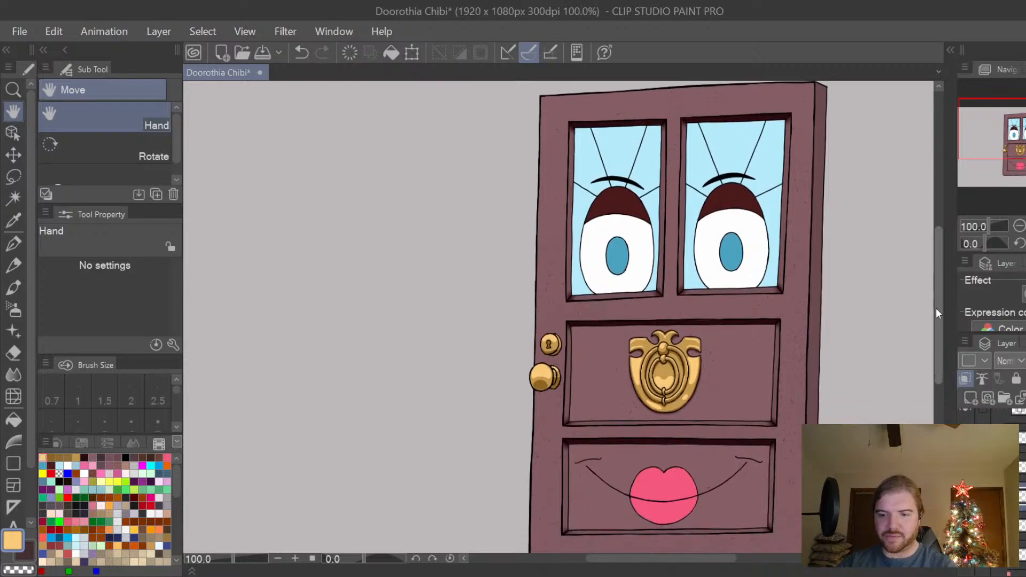
key("ctrl+minus")
key("ctrl+plus")
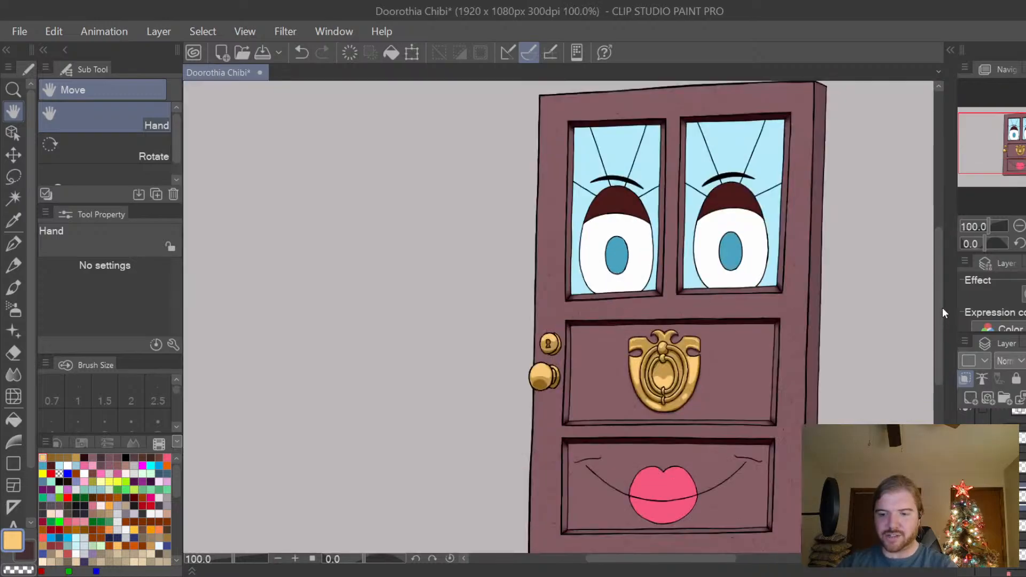
left_click_drag(721, 559, 730, 557)
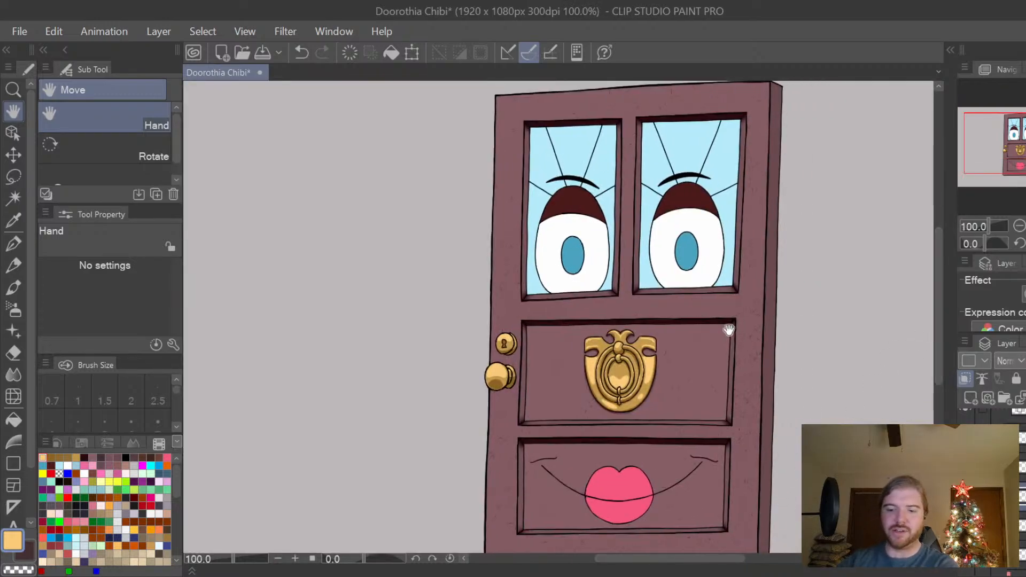
scroll(936, 276, "down", 1)
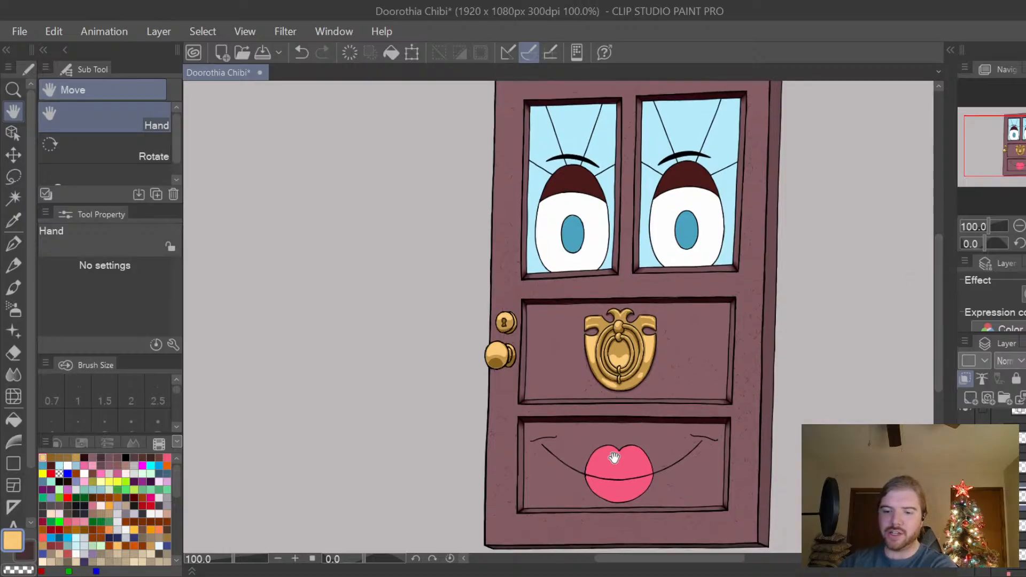
scroll(939, 279, "up", 1)
scroll(942, 264, "up", 1)
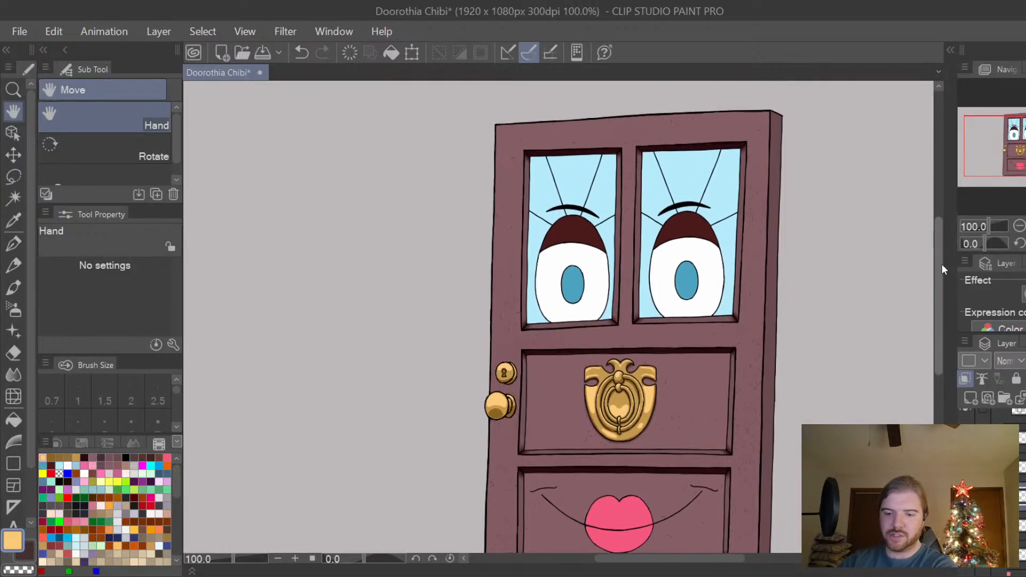
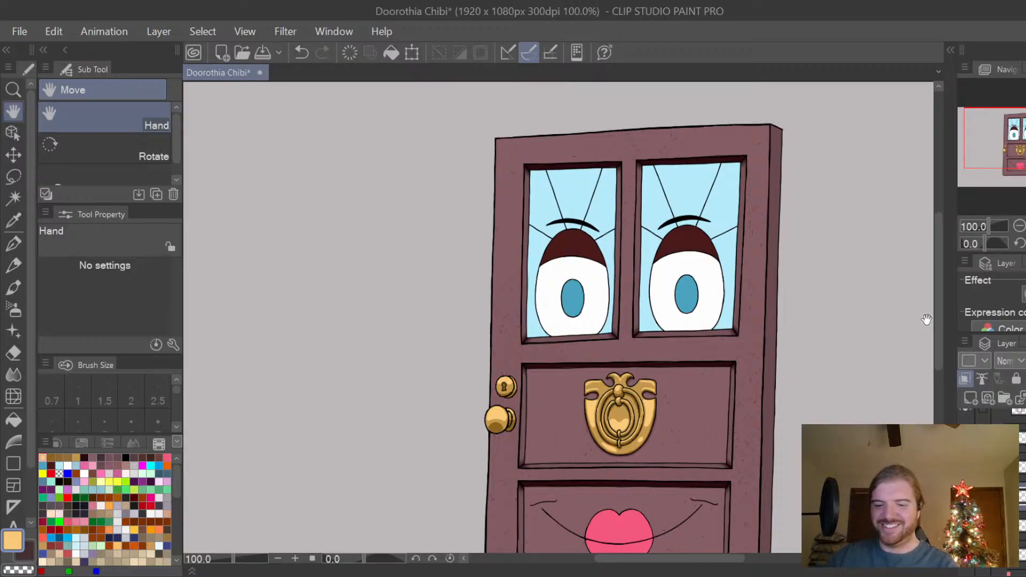
Extend the light-gold highlights across both upper corners of the door knocker's plate with the G-pen at size 4.
scroll(655, 401, "up", 4)
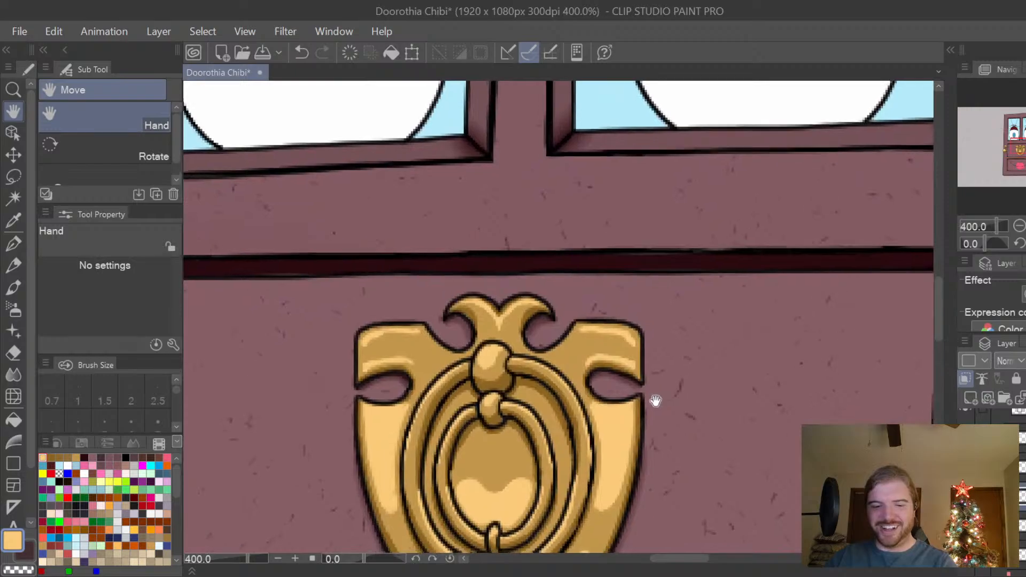
left_click_drag(655, 401, 703, 395)
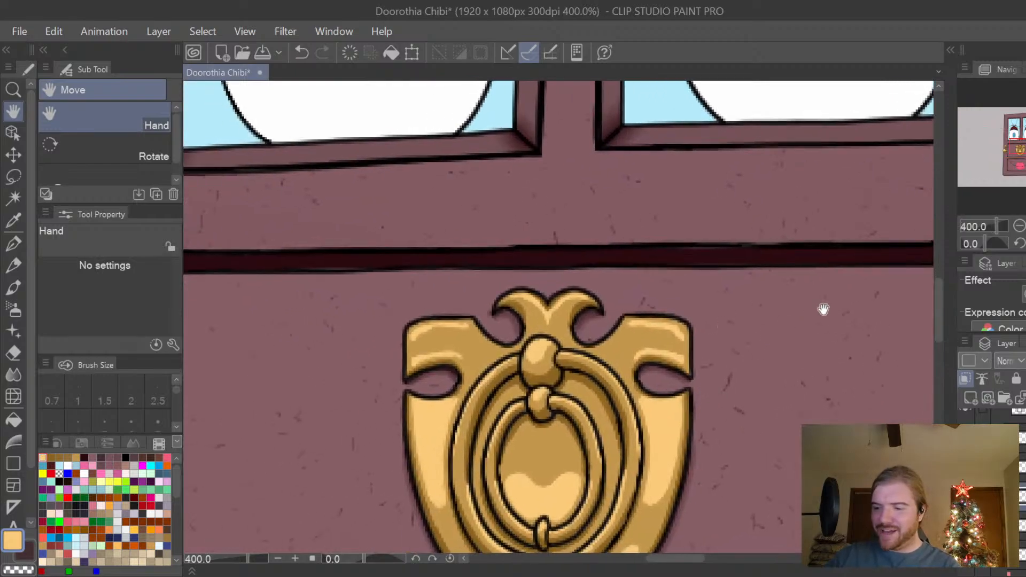
key("p")
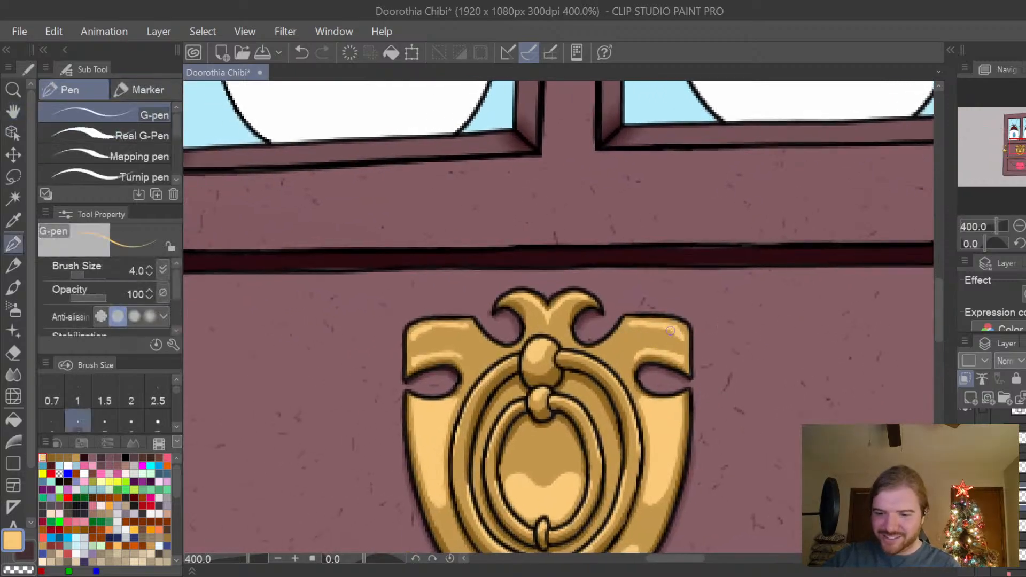
left_click_drag(628, 324, 634, 357)
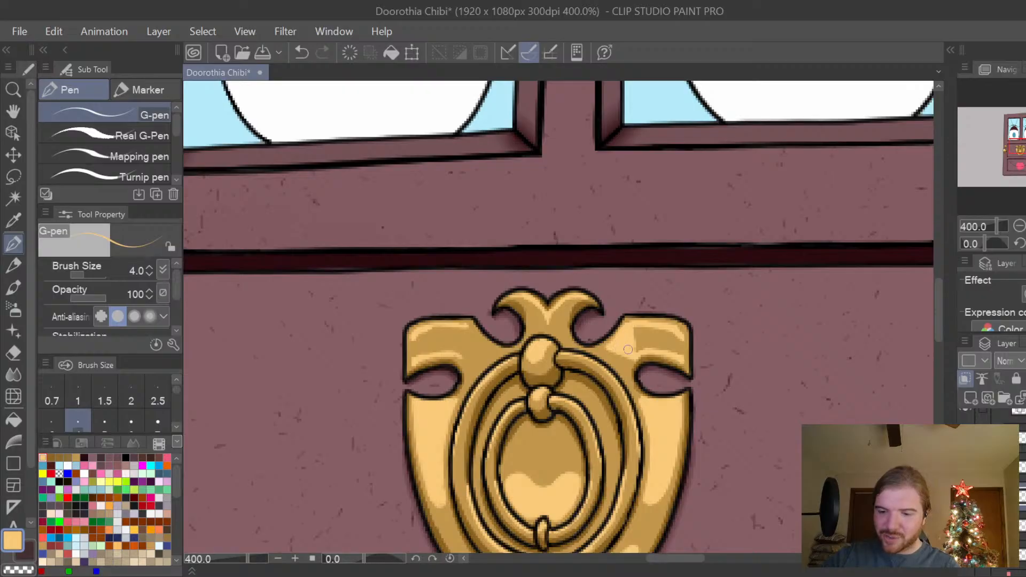
mouse_move(628, 350)
left_mouse_down()
mouse_move(682, 356)
mouse_move(681, 335)
mouse_move(653, 325)
mouse_move(635, 328)
mouse_move(636, 344)
mouse_move(675, 347)
mouse_move(674, 335)
mouse_move(678, 350)
mouse_move(653, 330)
left_mouse_up()
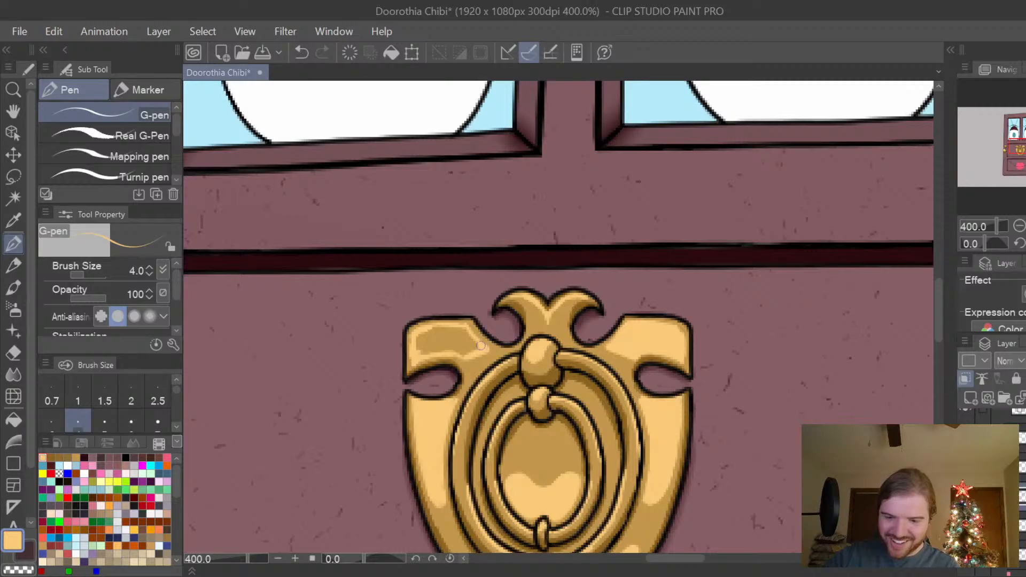
mouse_move(481, 346)
left_mouse_down()
mouse_move(428, 351)
mouse_move(416, 339)
mouse_move(428, 328)
mouse_move(466, 328)
mouse_move(427, 336)
mouse_move(458, 338)
mouse_move(426, 346)
mouse_move(463, 341)
left_mouse_up()
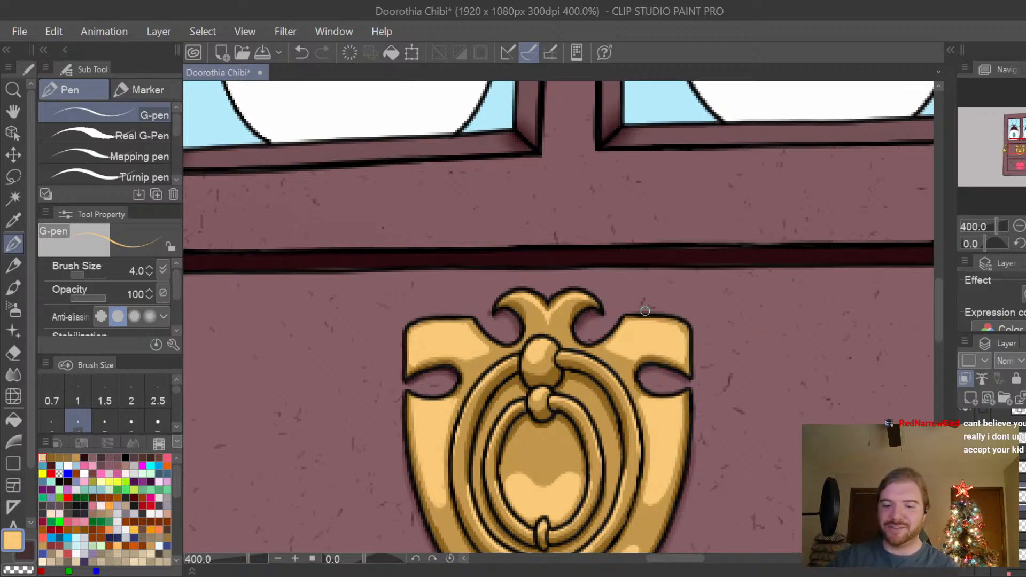
Examine the knocker plate's highlights against the other gold hardware and the door character from its eyes down to its lips.
scroll(883, 329, "down", 2)
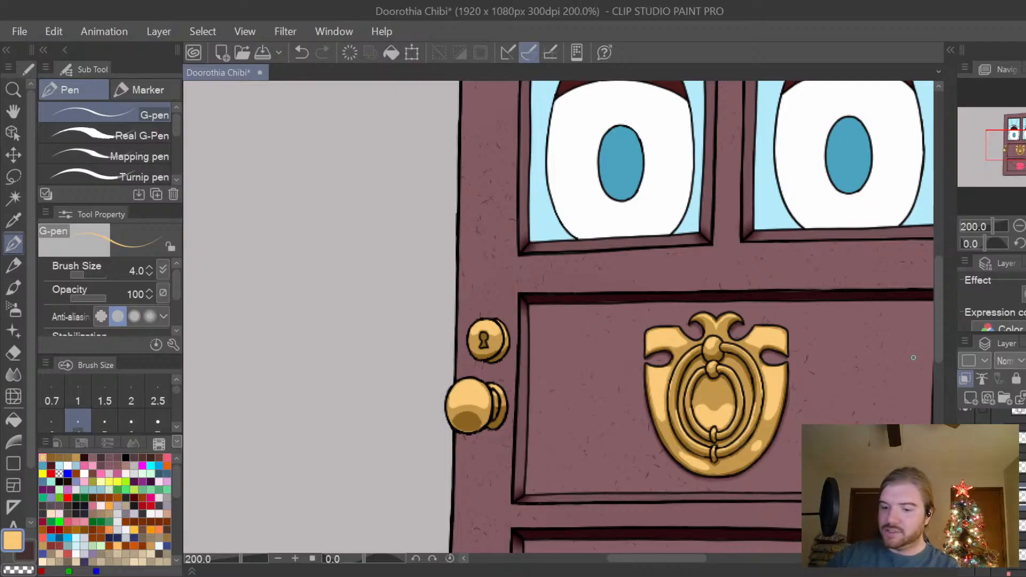
left_click_drag(676, 558, 705, 557)
scroll(711, 505, "down", 2)
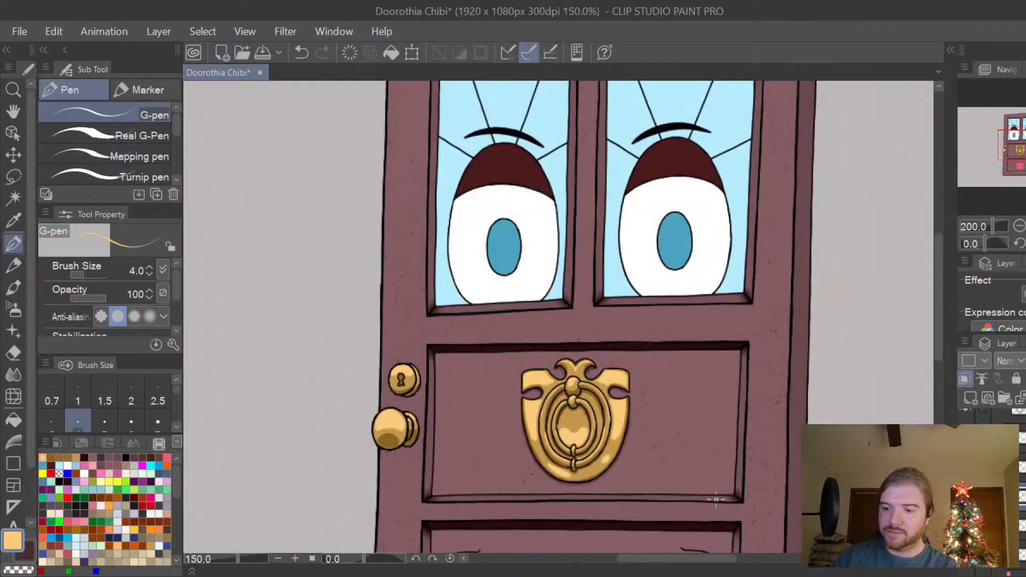
mouse_move(941, 295)
left_mouse_down()
mouse_move(938, 317)
mouse_move(942, 307)
left_mouse_up()
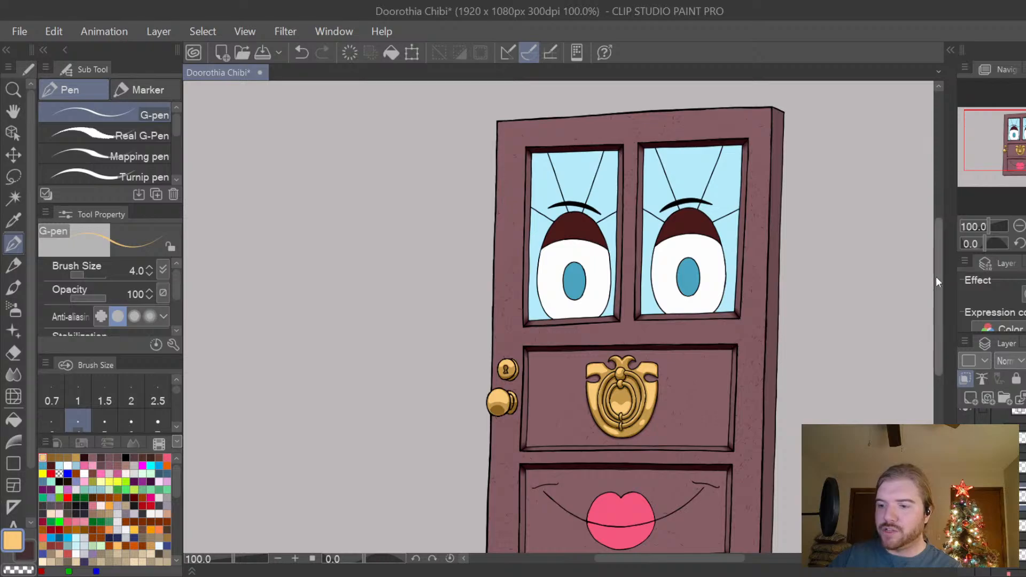
mouse_move(935, 277)
left_mouse_down()
mouse_move(939, 304)
mouse_move(944, 280)
mouse_move(943, 294)
left_mouse_up()
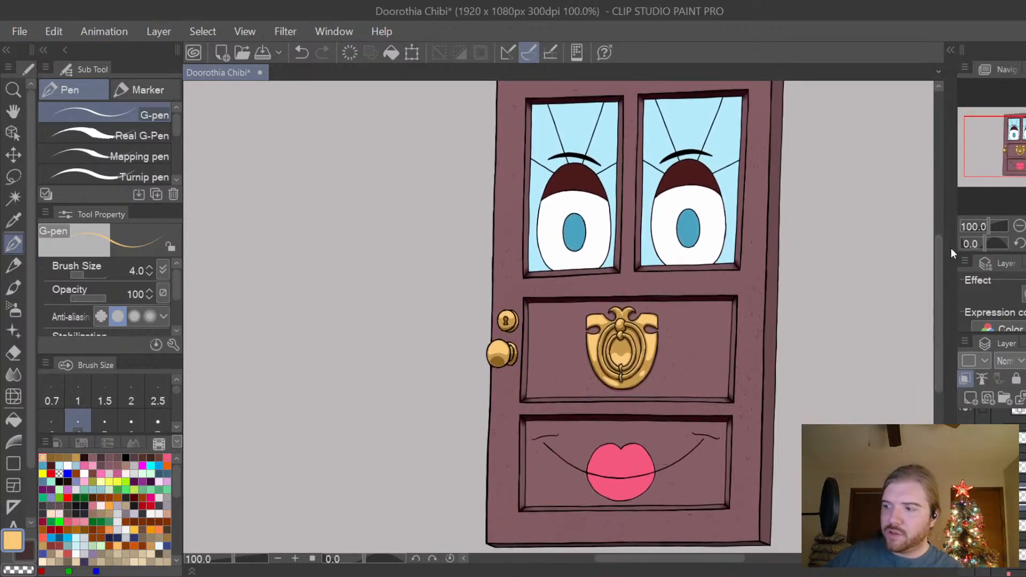